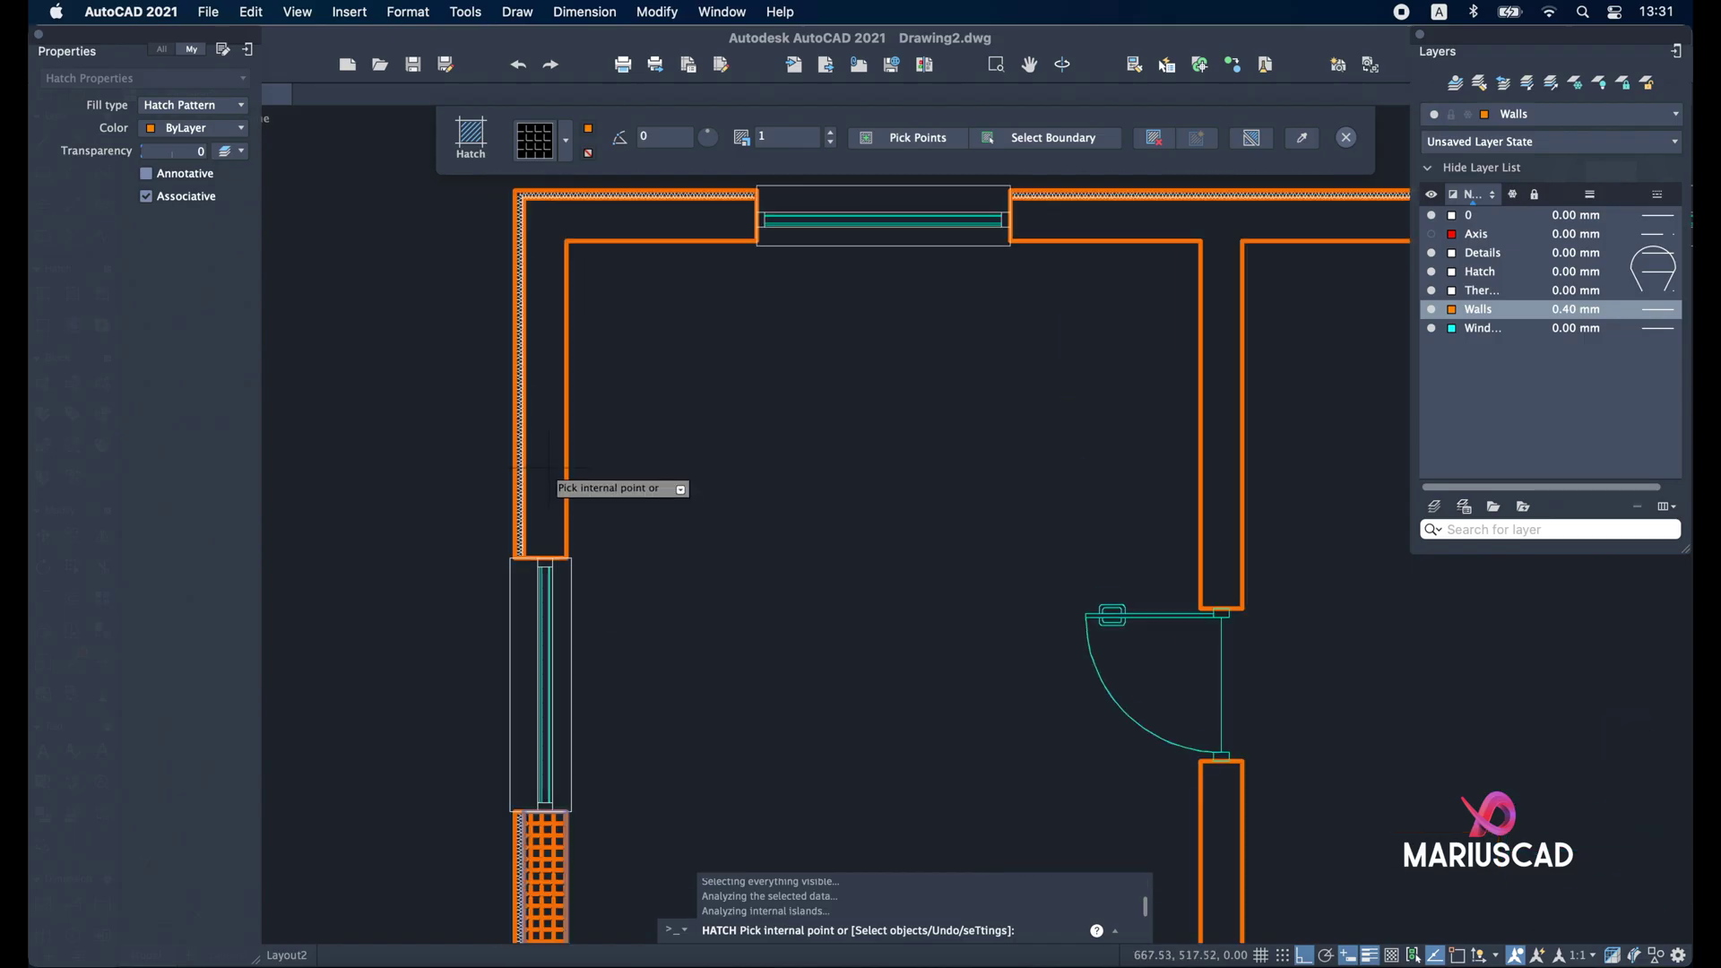
click(634, 211)
click(1056, 233)
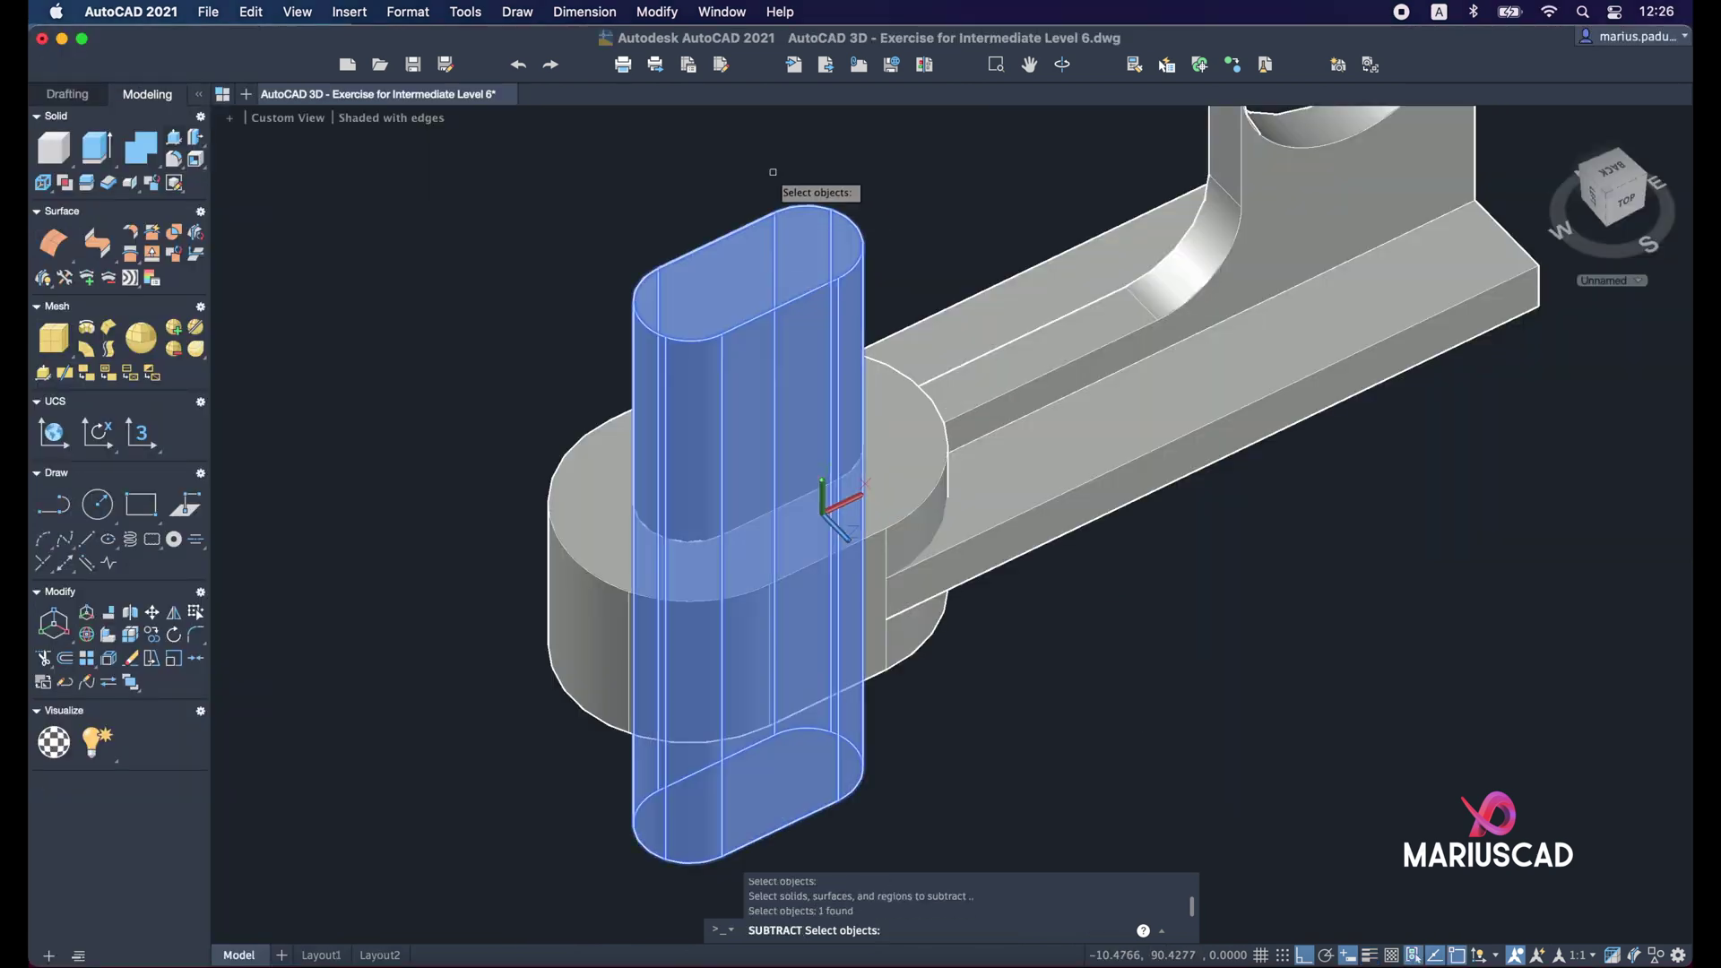
key(Return)
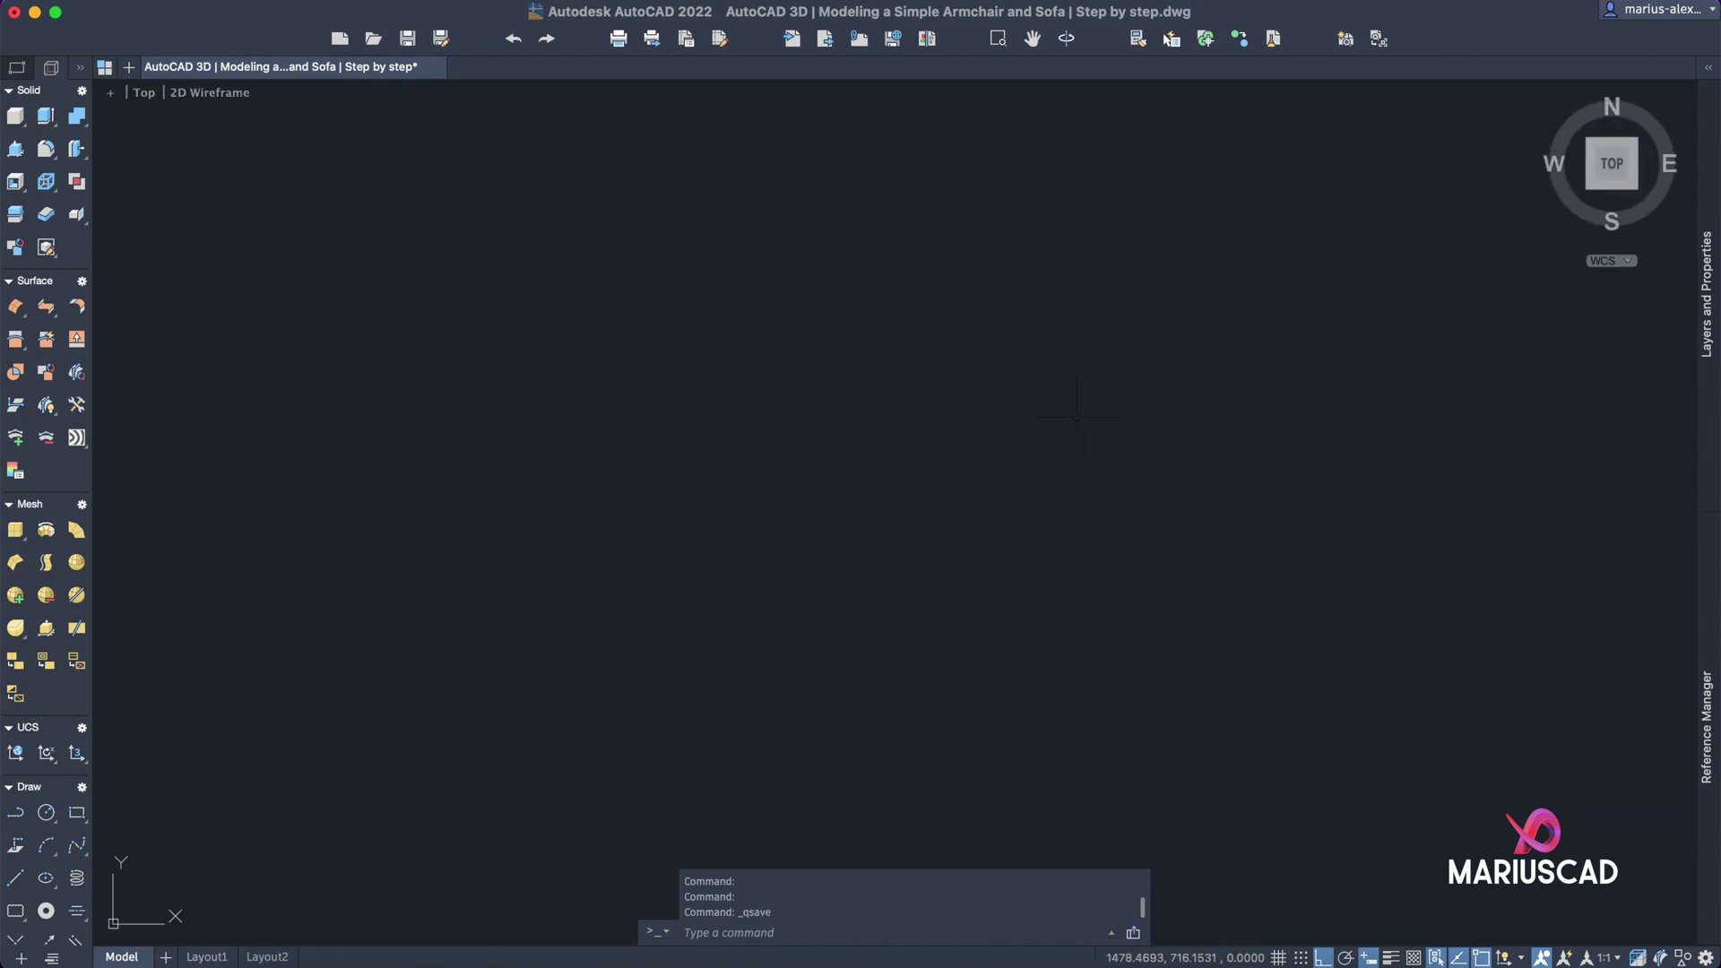
- Configure the drawing units with centimeters as insertion scale and a length precision of two decimal places
text(units)
key(Return)
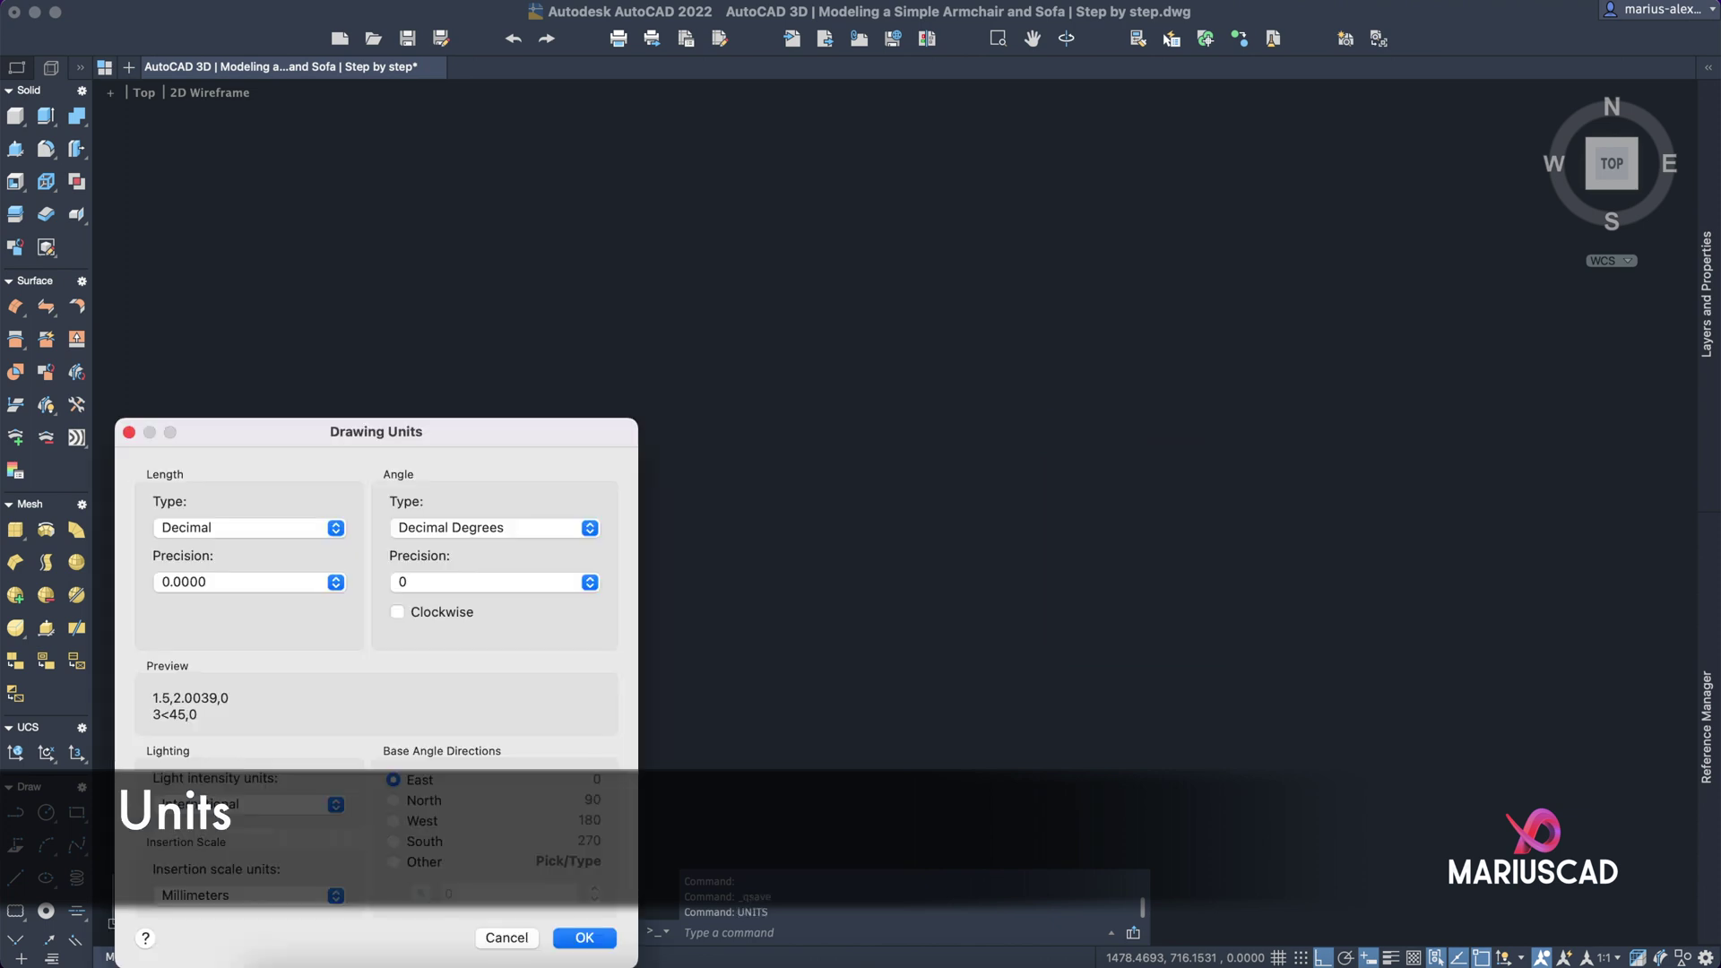
mouse_move(403, 435)
mouse_down()
mouse_move(895, 218)
mouse_move(815, 214)
mouse_up()
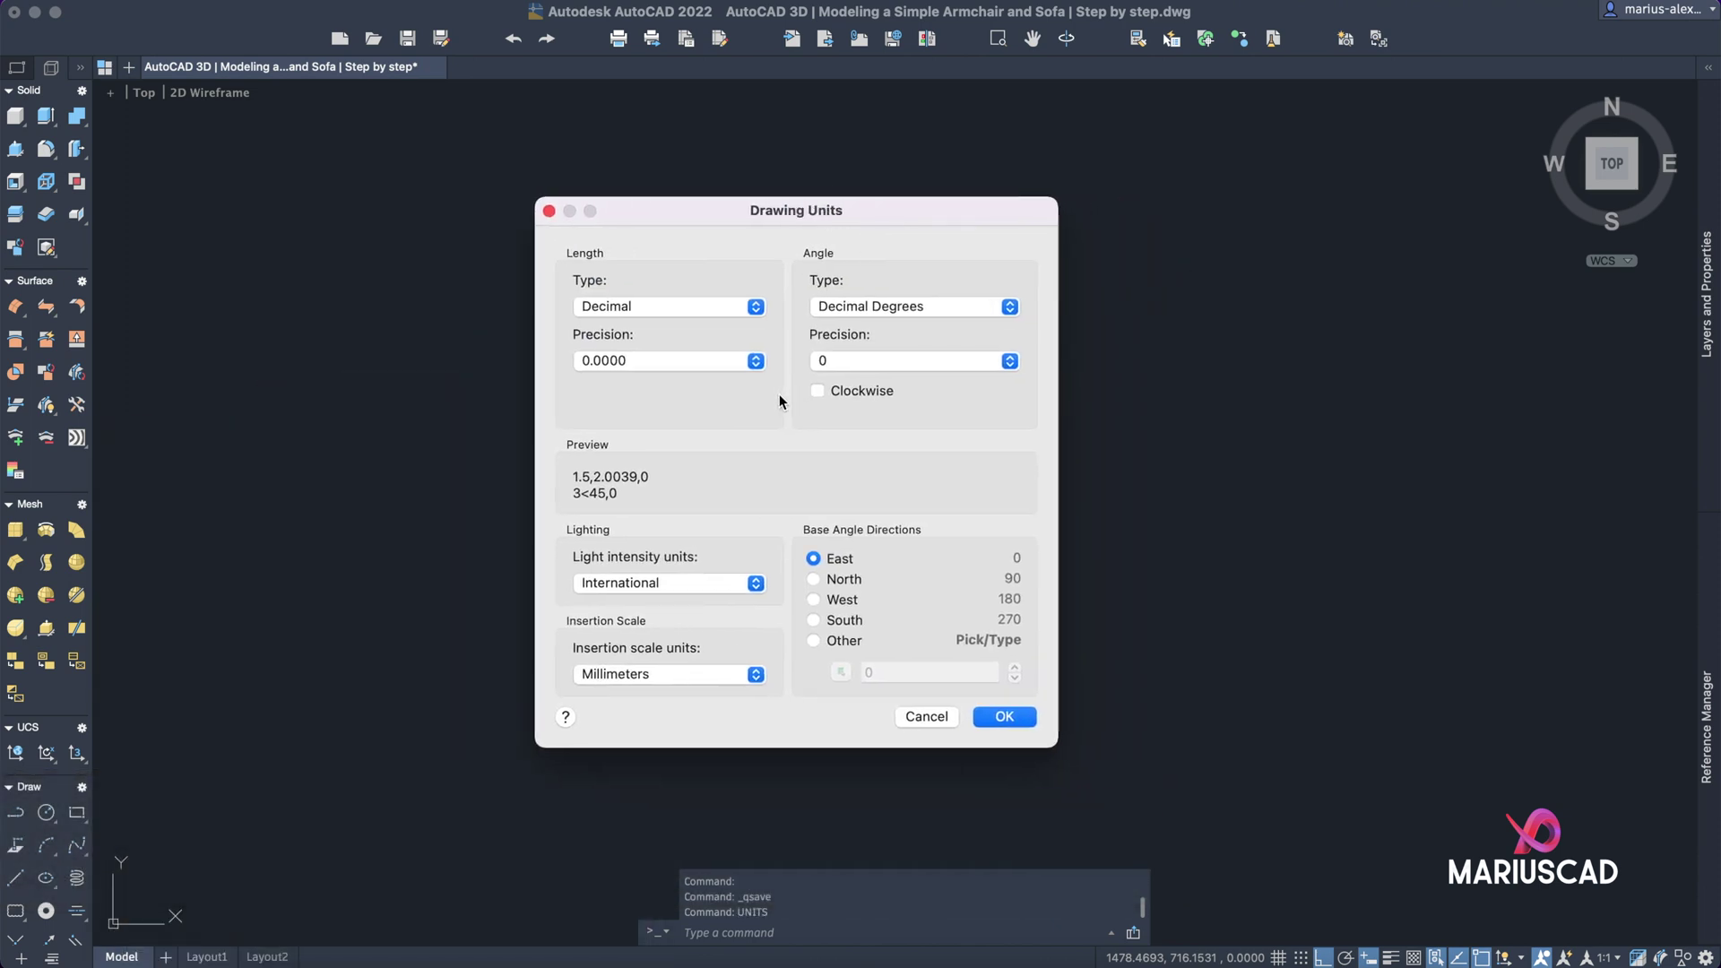
click(684, 674)
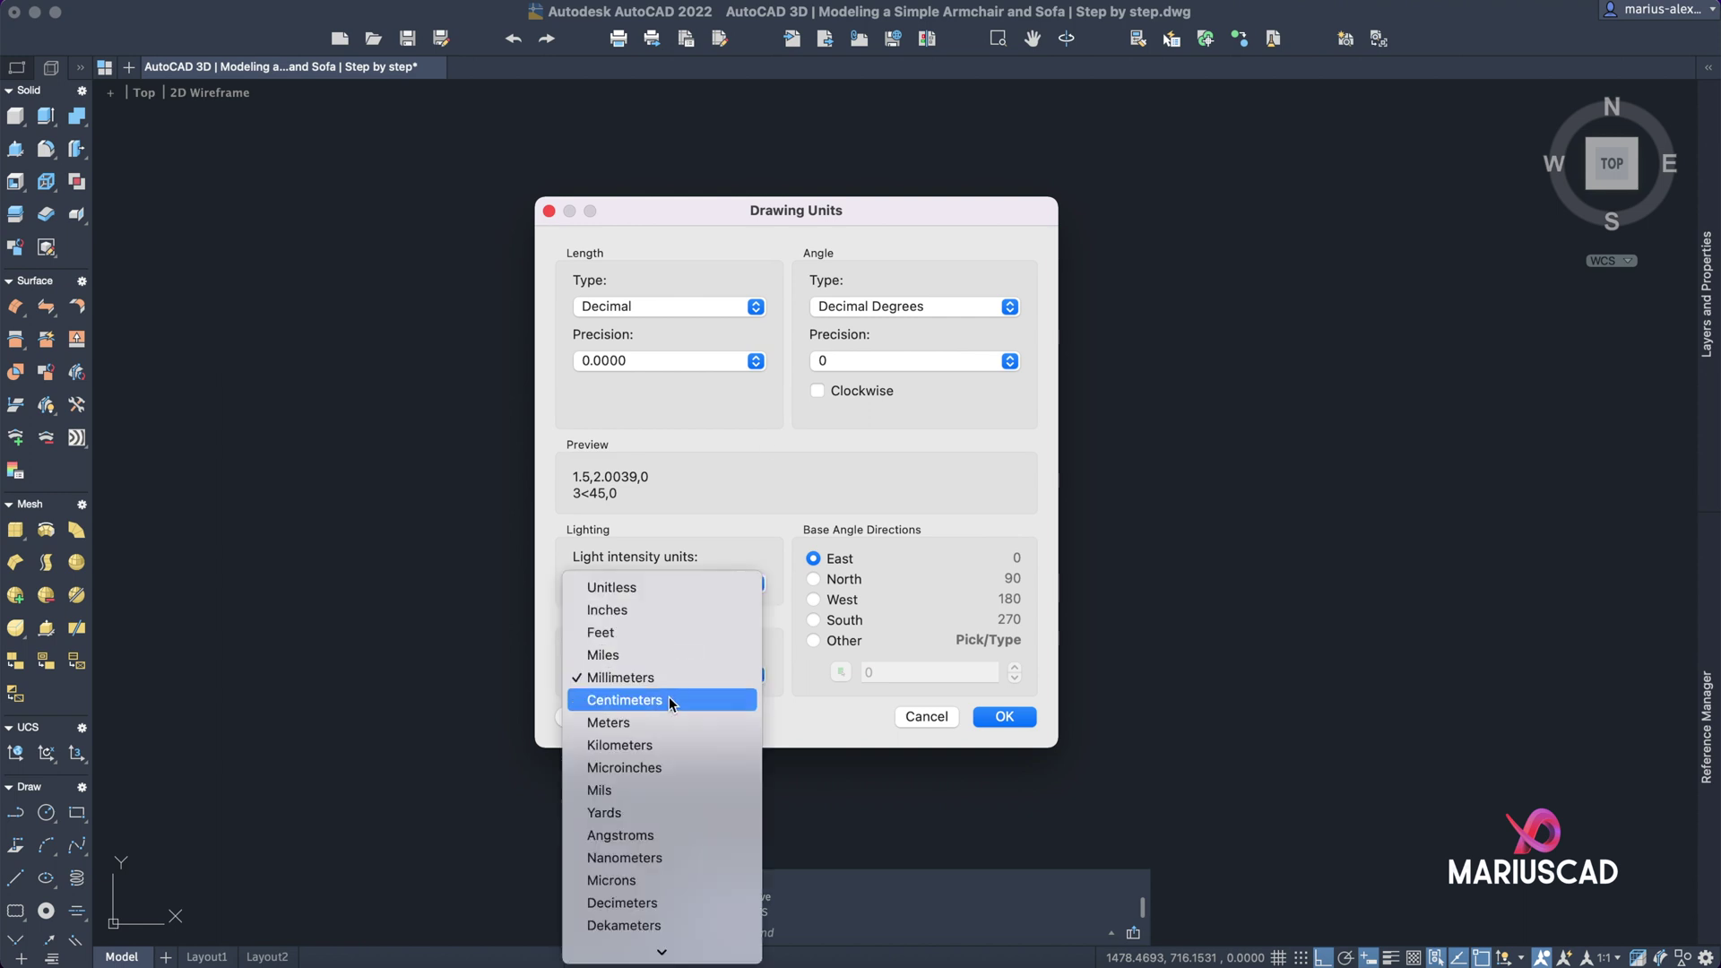
click(669, 699)
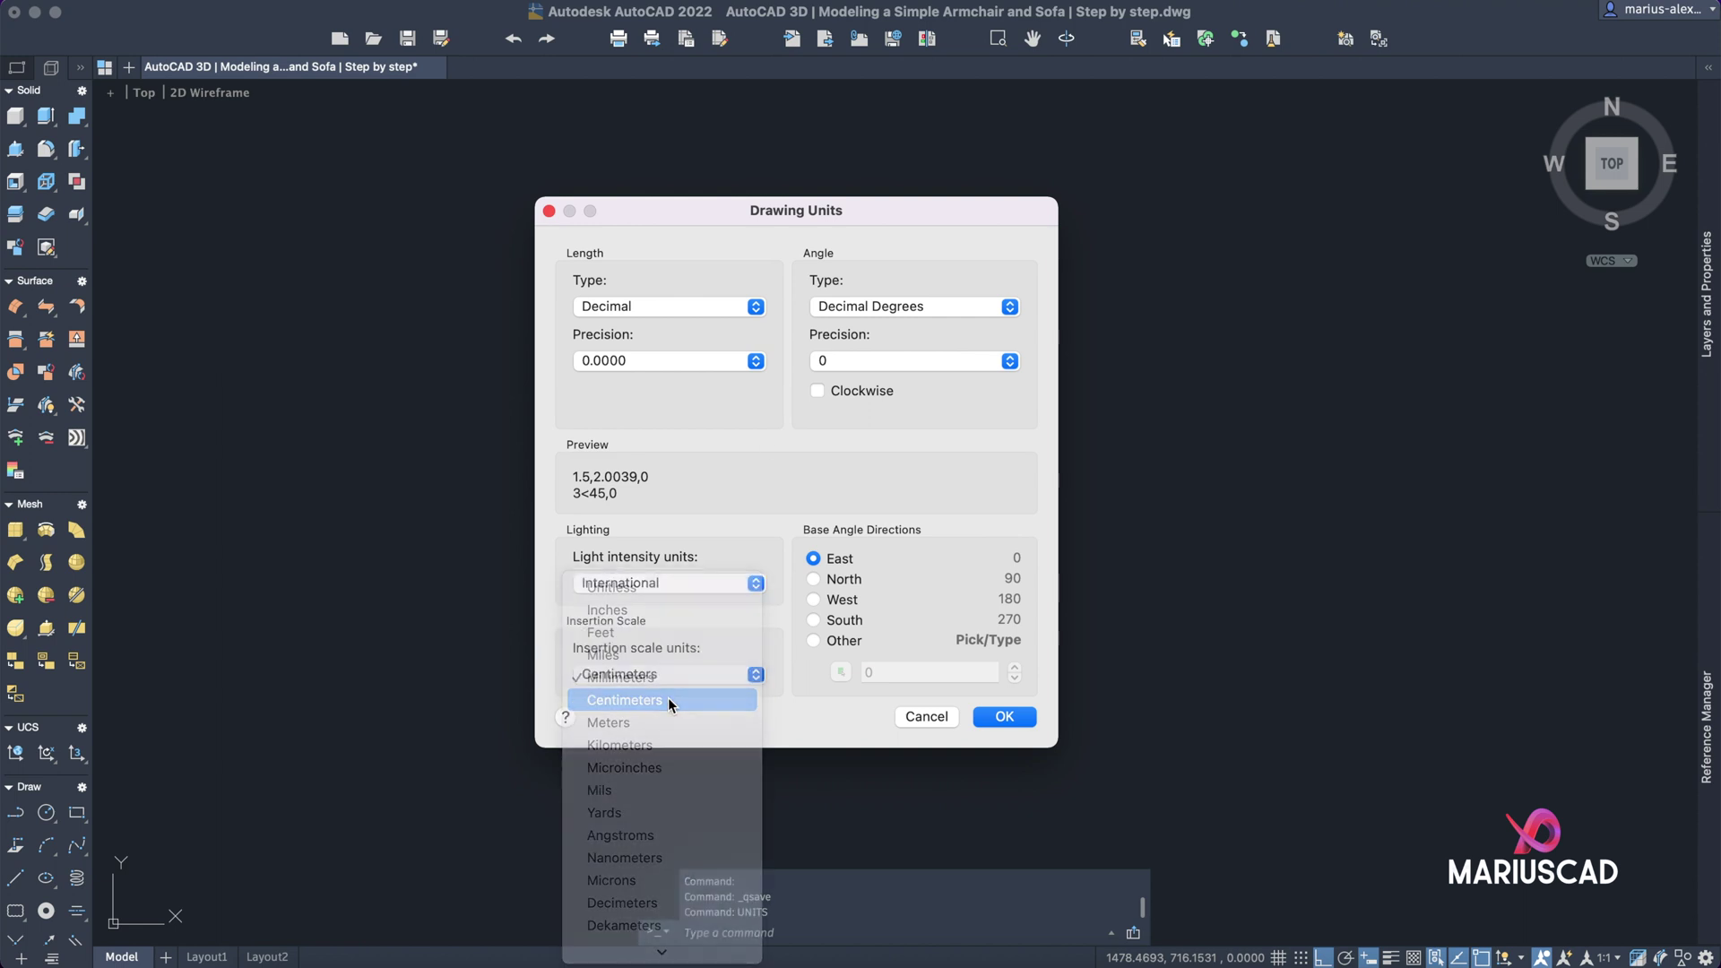
click(685, 354)
click(679, 341)
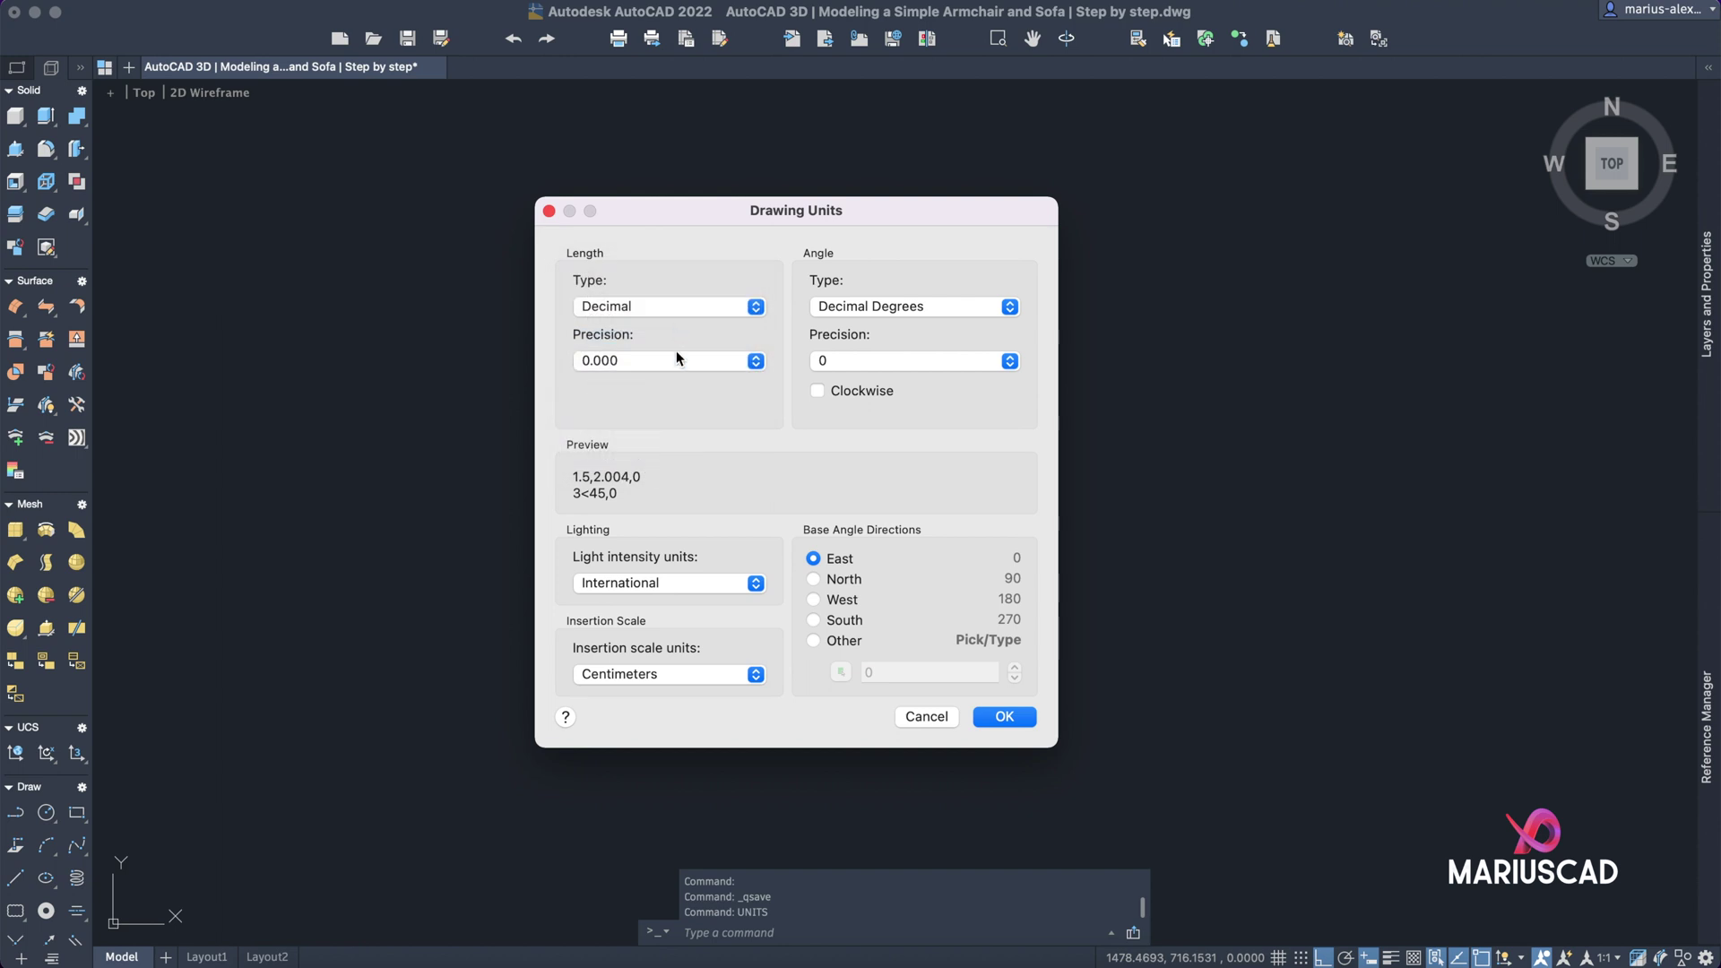
click(667, 360)
click(658, 349)
click(1005, 717)
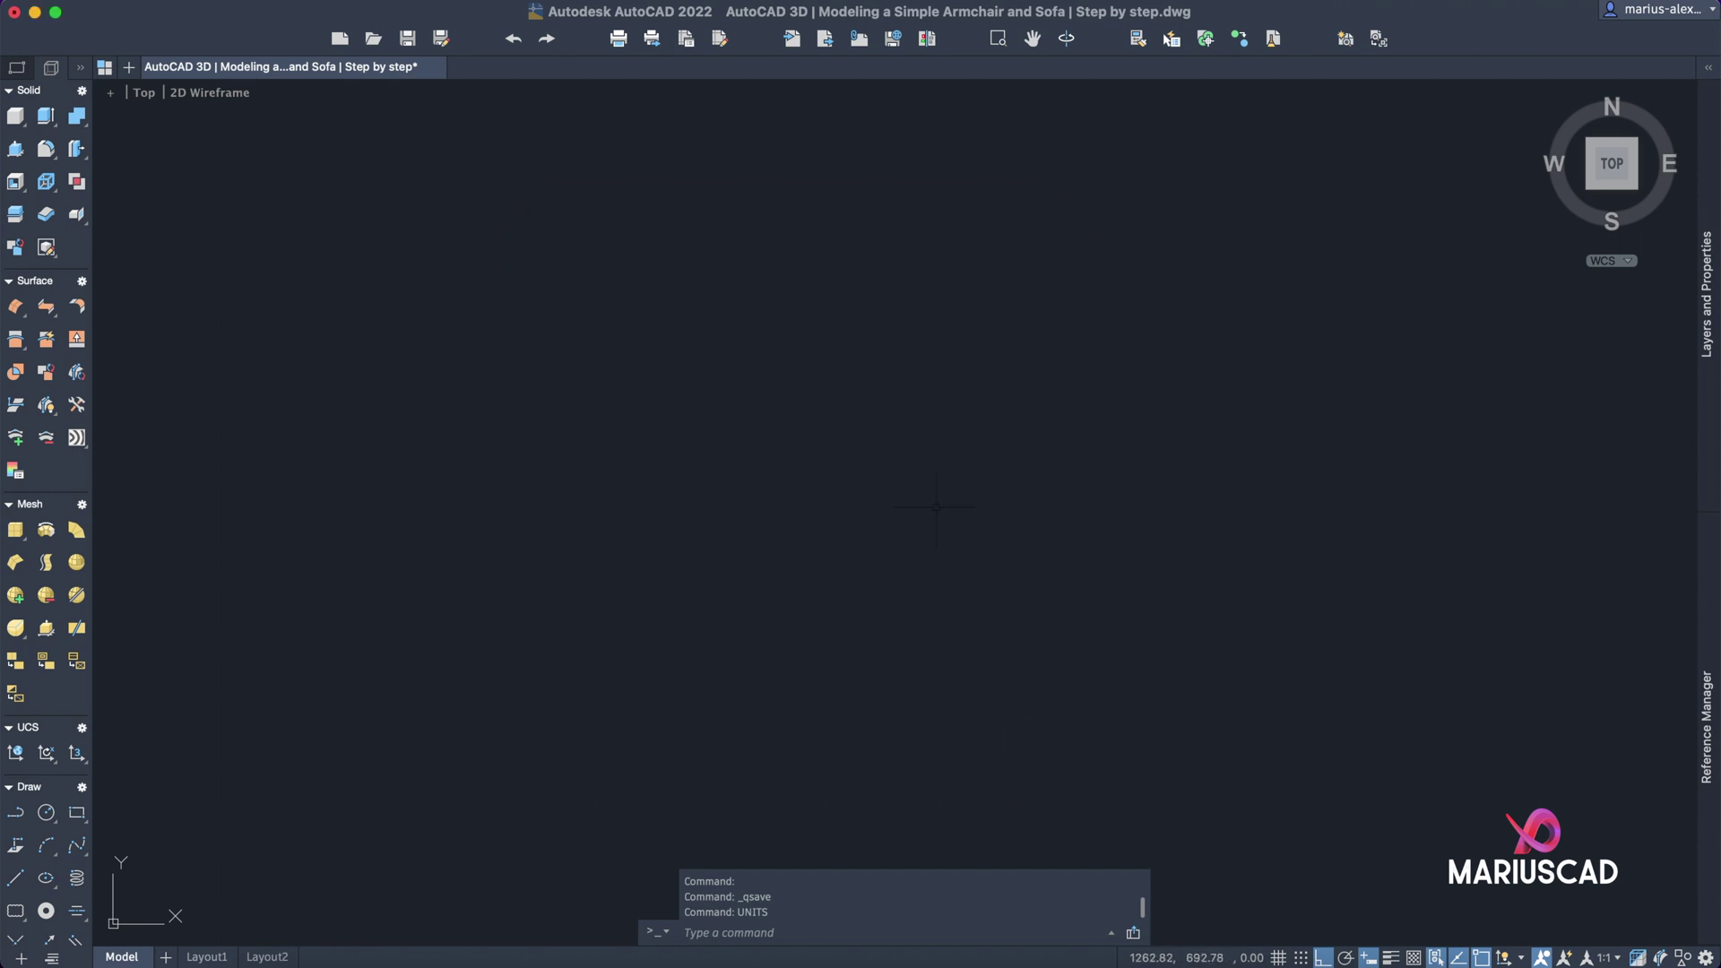
- Switch to the SW isometric view and create a solid box from 0,0 measuring 60 by 60 with height 30
click(1588, 186)
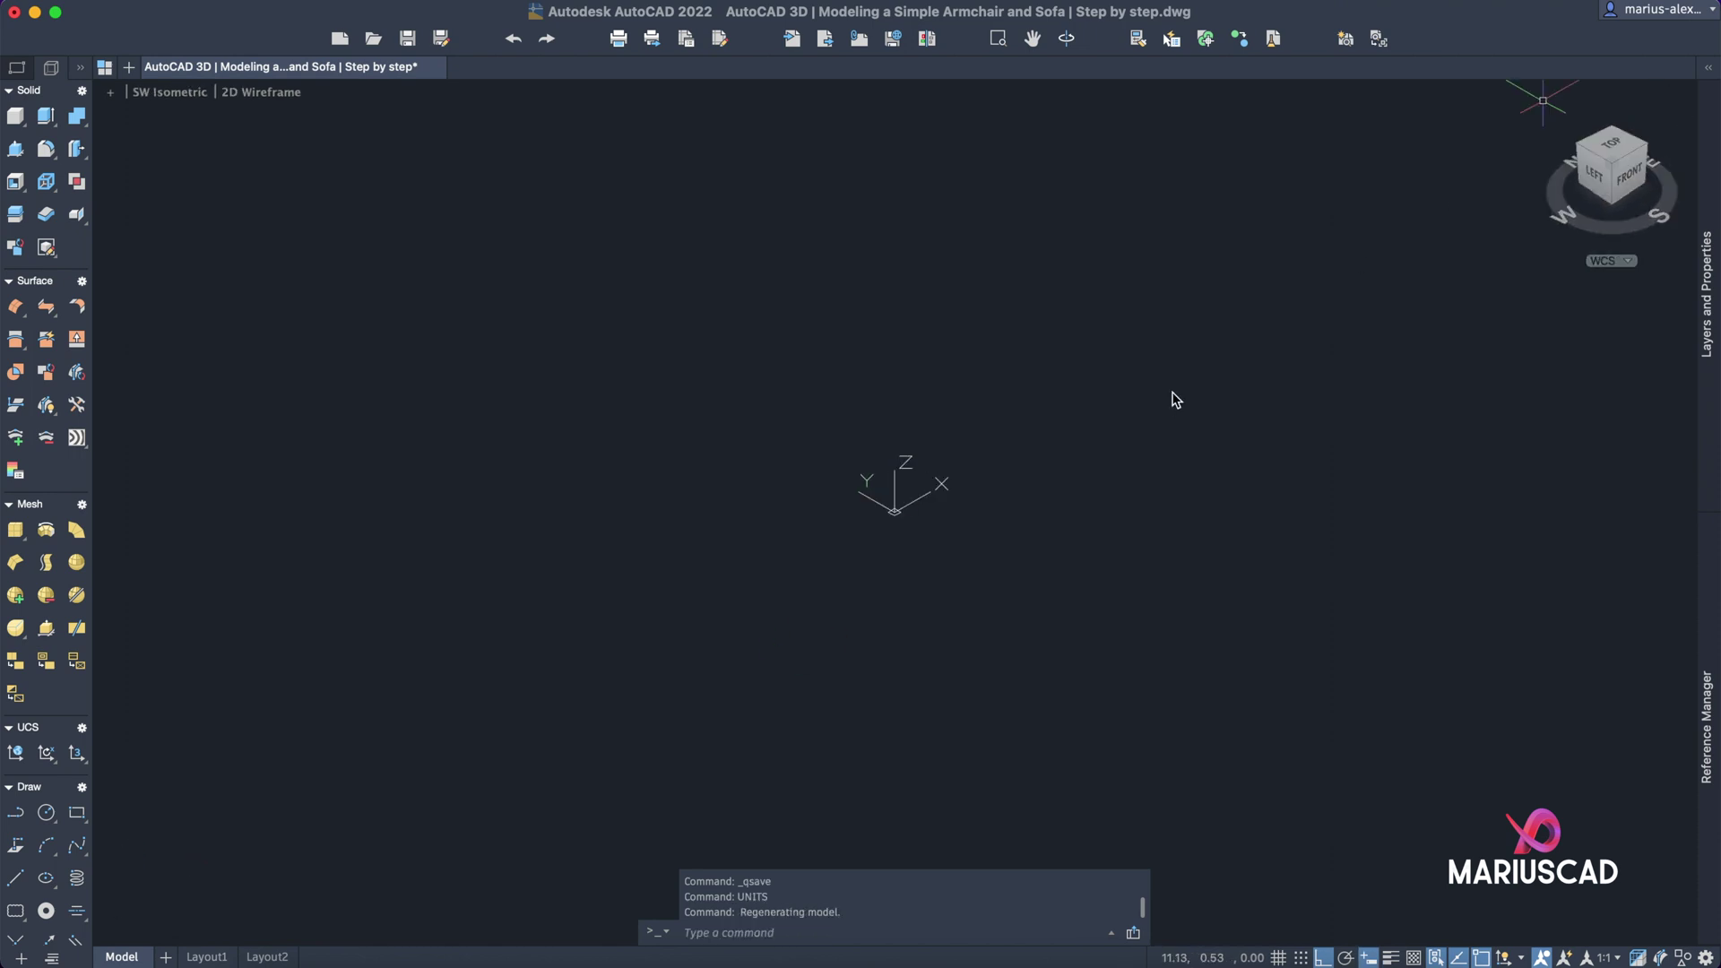
text(box)
key(Return)
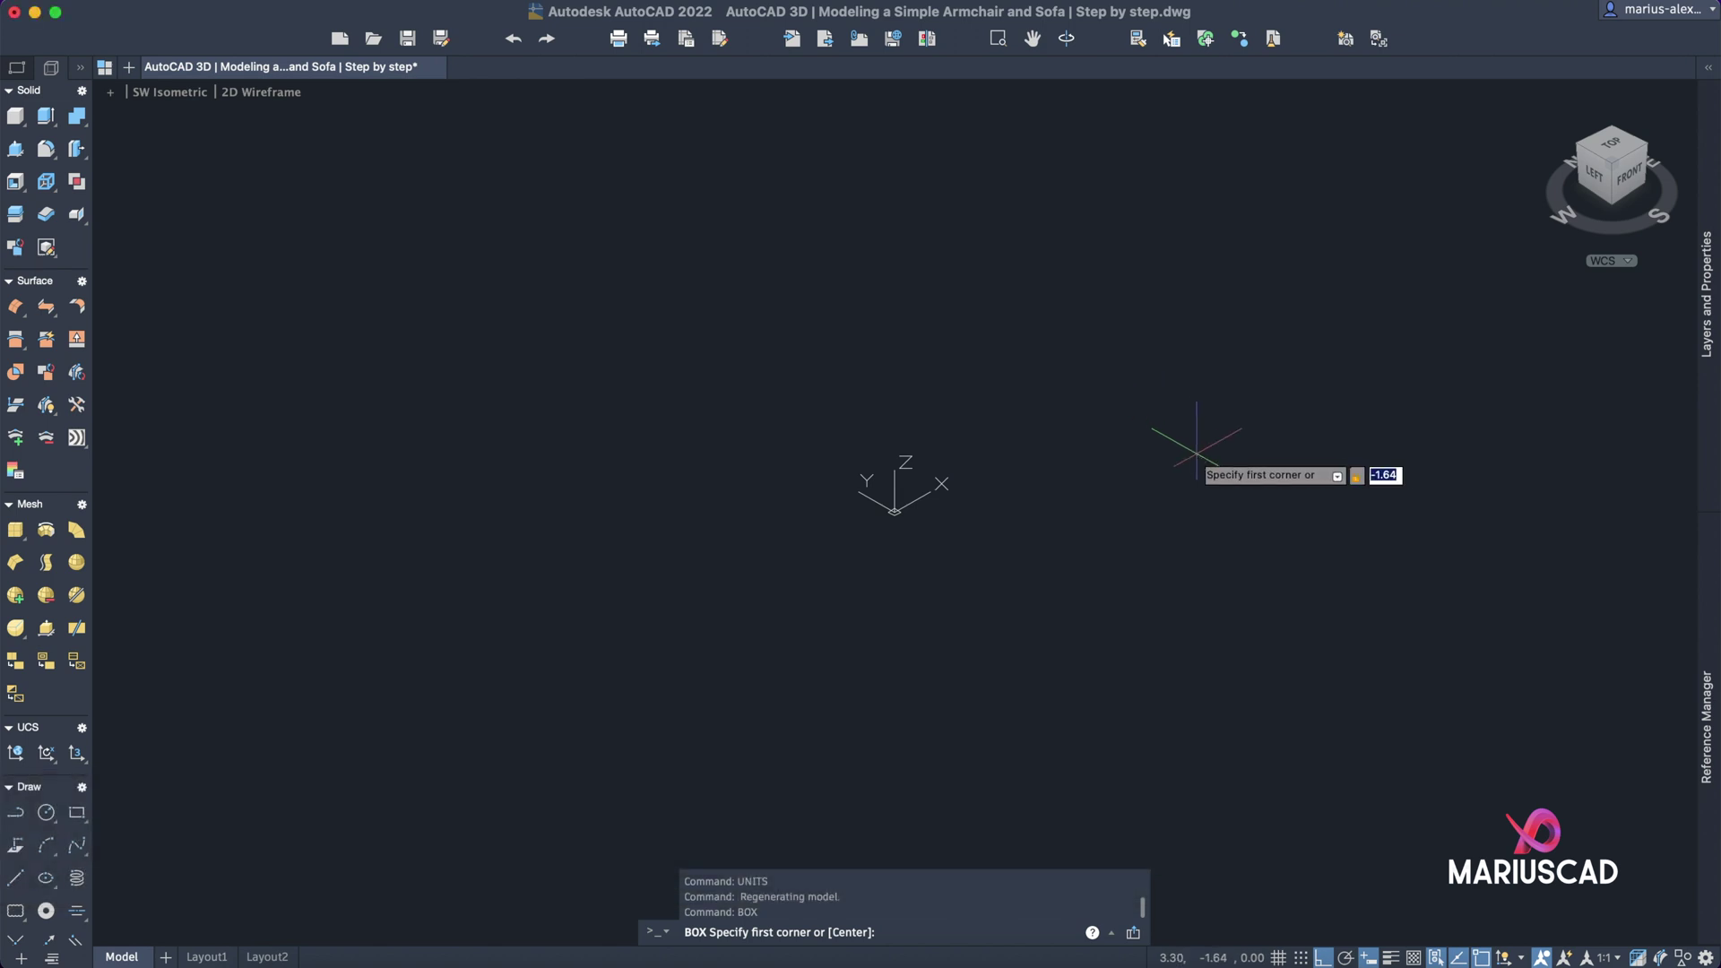
text(0,0)
key(Return)
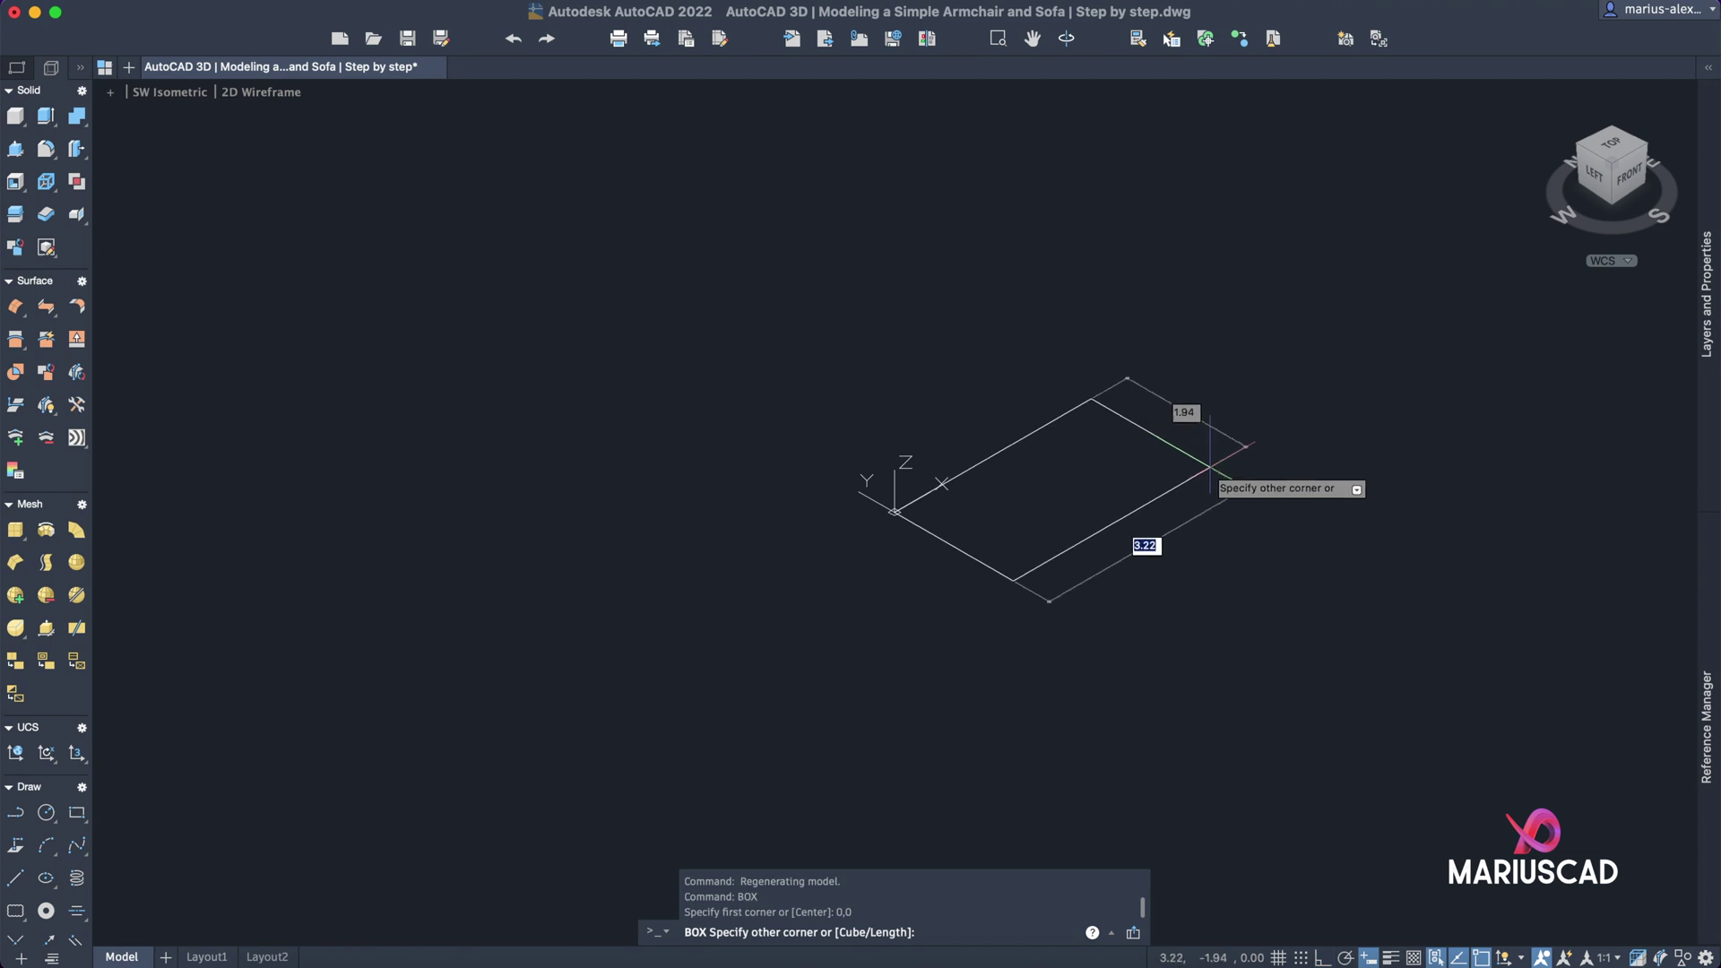
text(60)
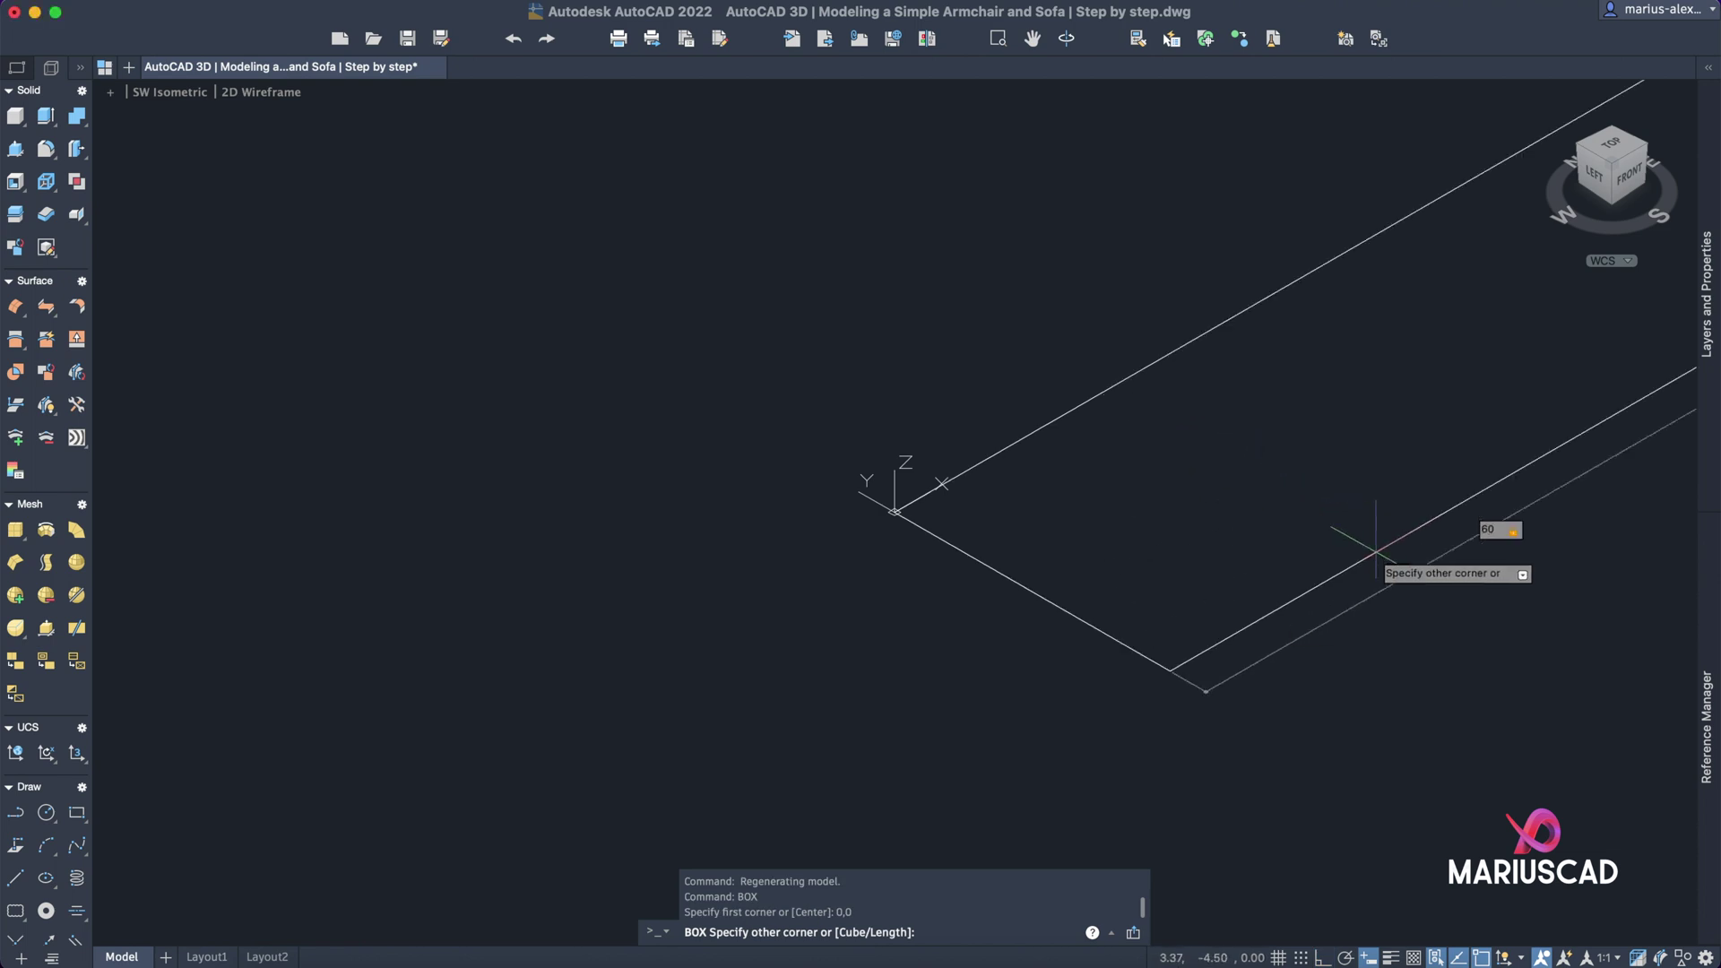
text(60)
key(Return)
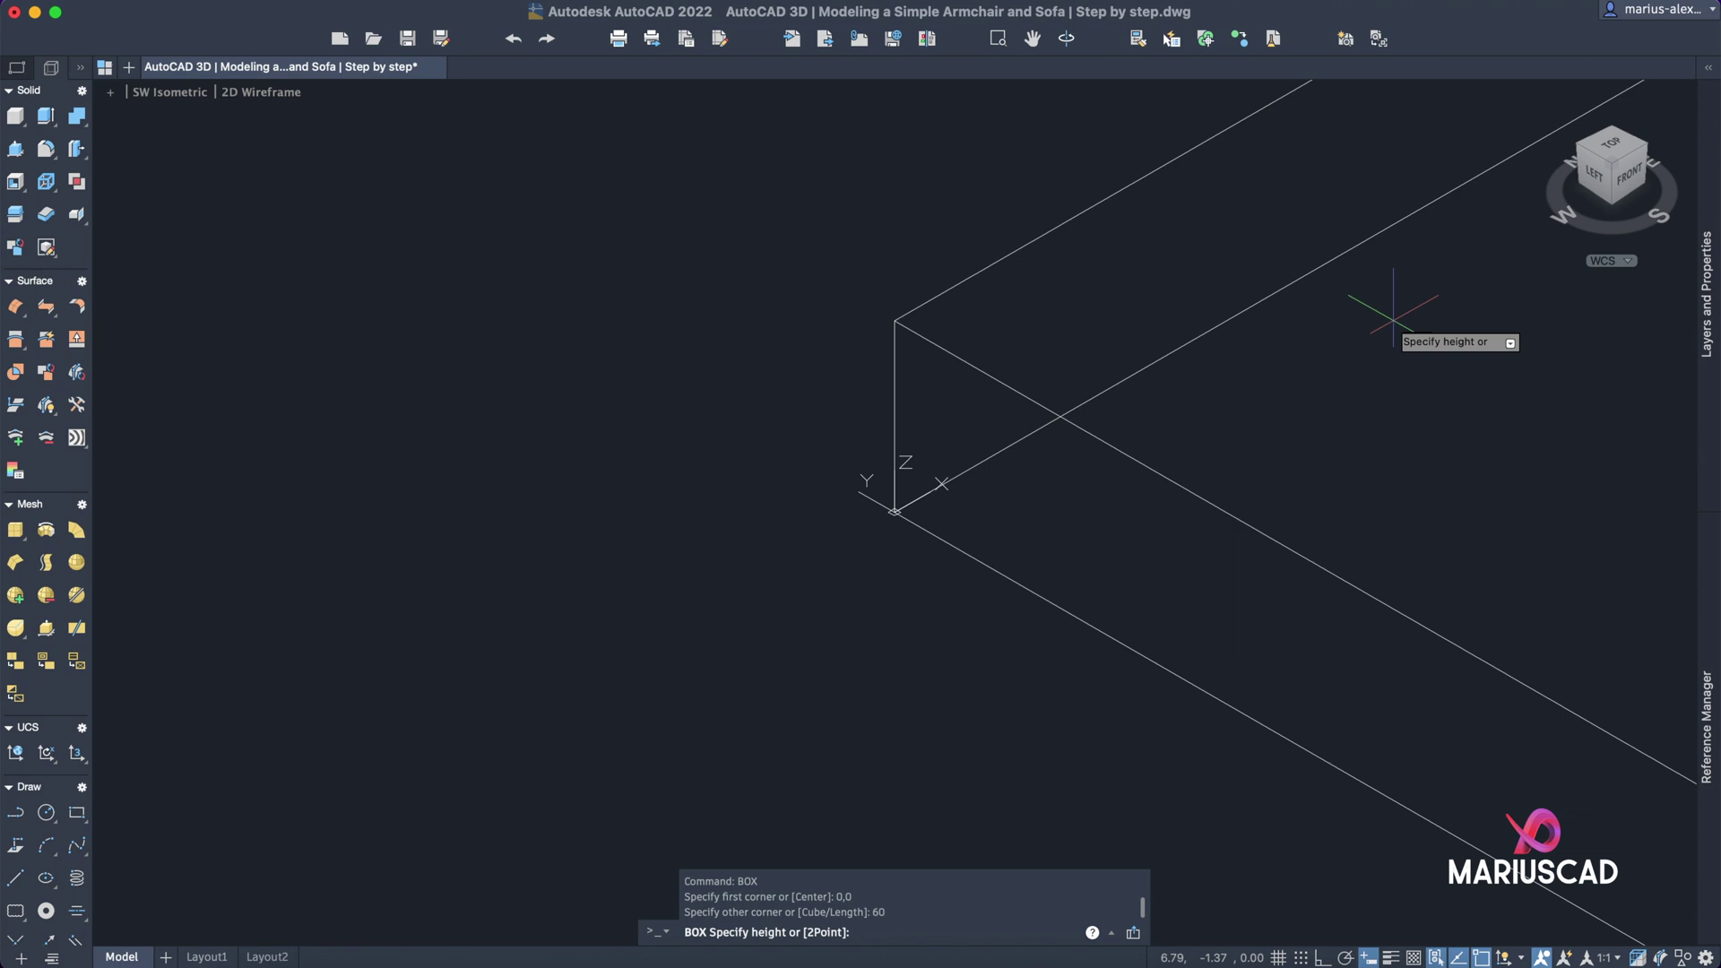
text(30)
key(Return)
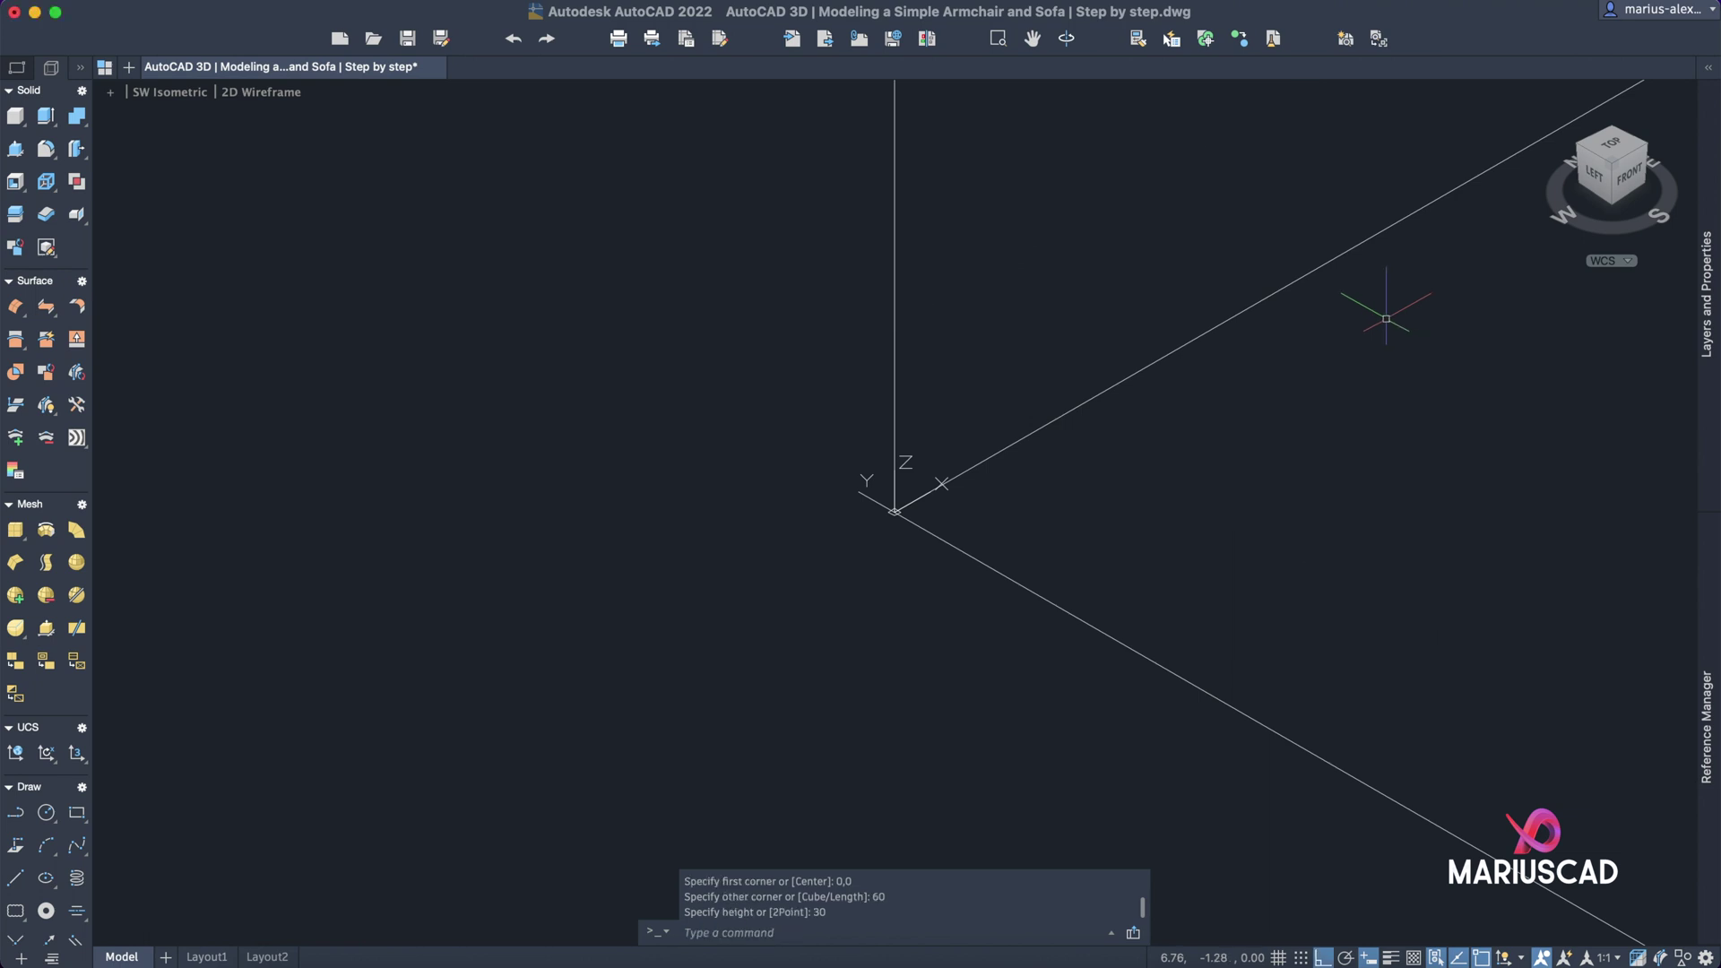
- Create a second 60 by 60 box, 15 high, directly on top of the first, starting at its upper corner above the origin
middle_click(1383, 308)
middle_click(1383, 308)
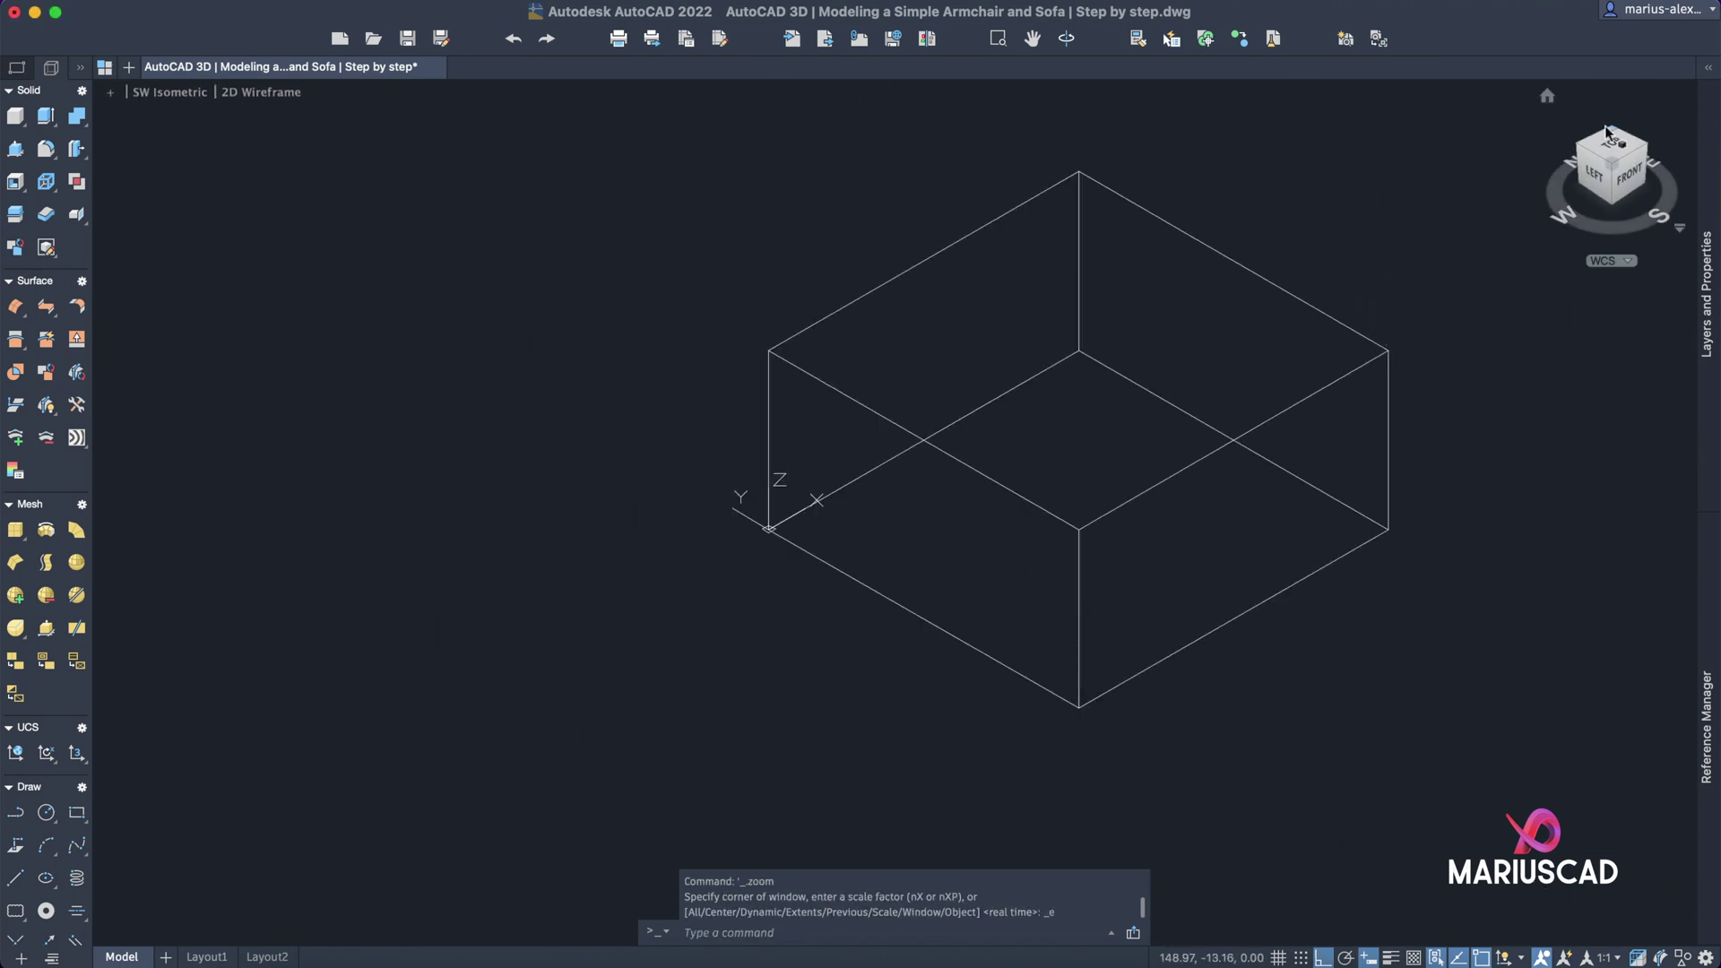
middle_drag(1433, 400, 1327, 454)
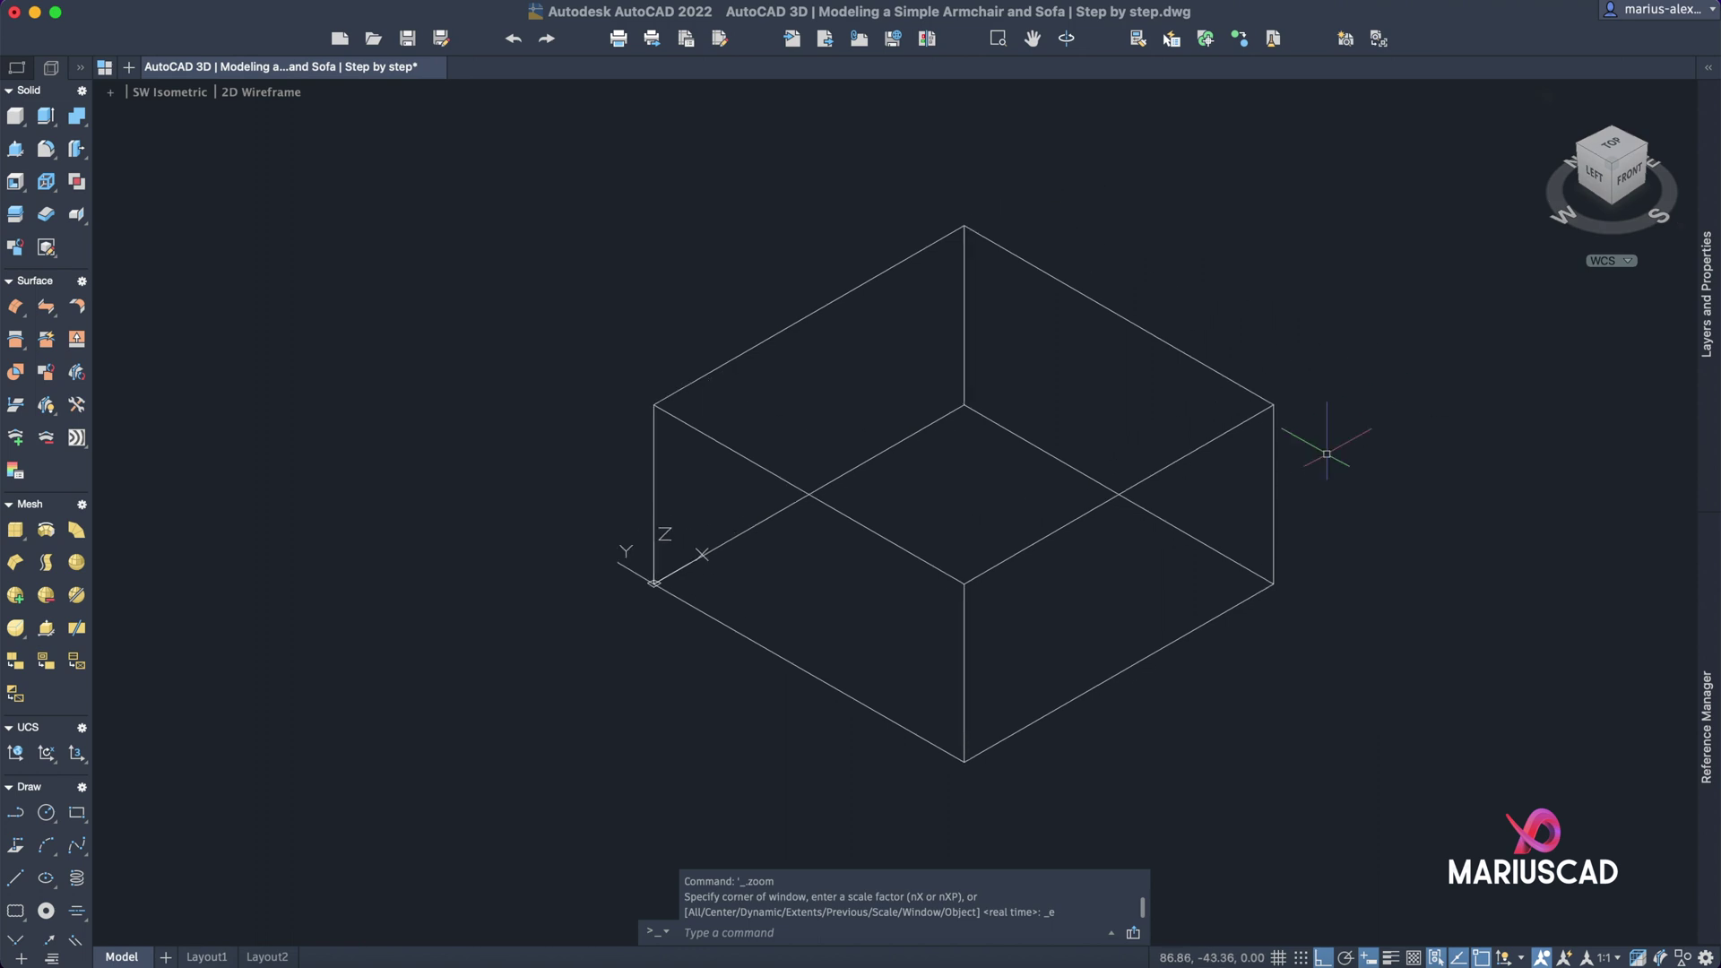
text(box)
key(Return)
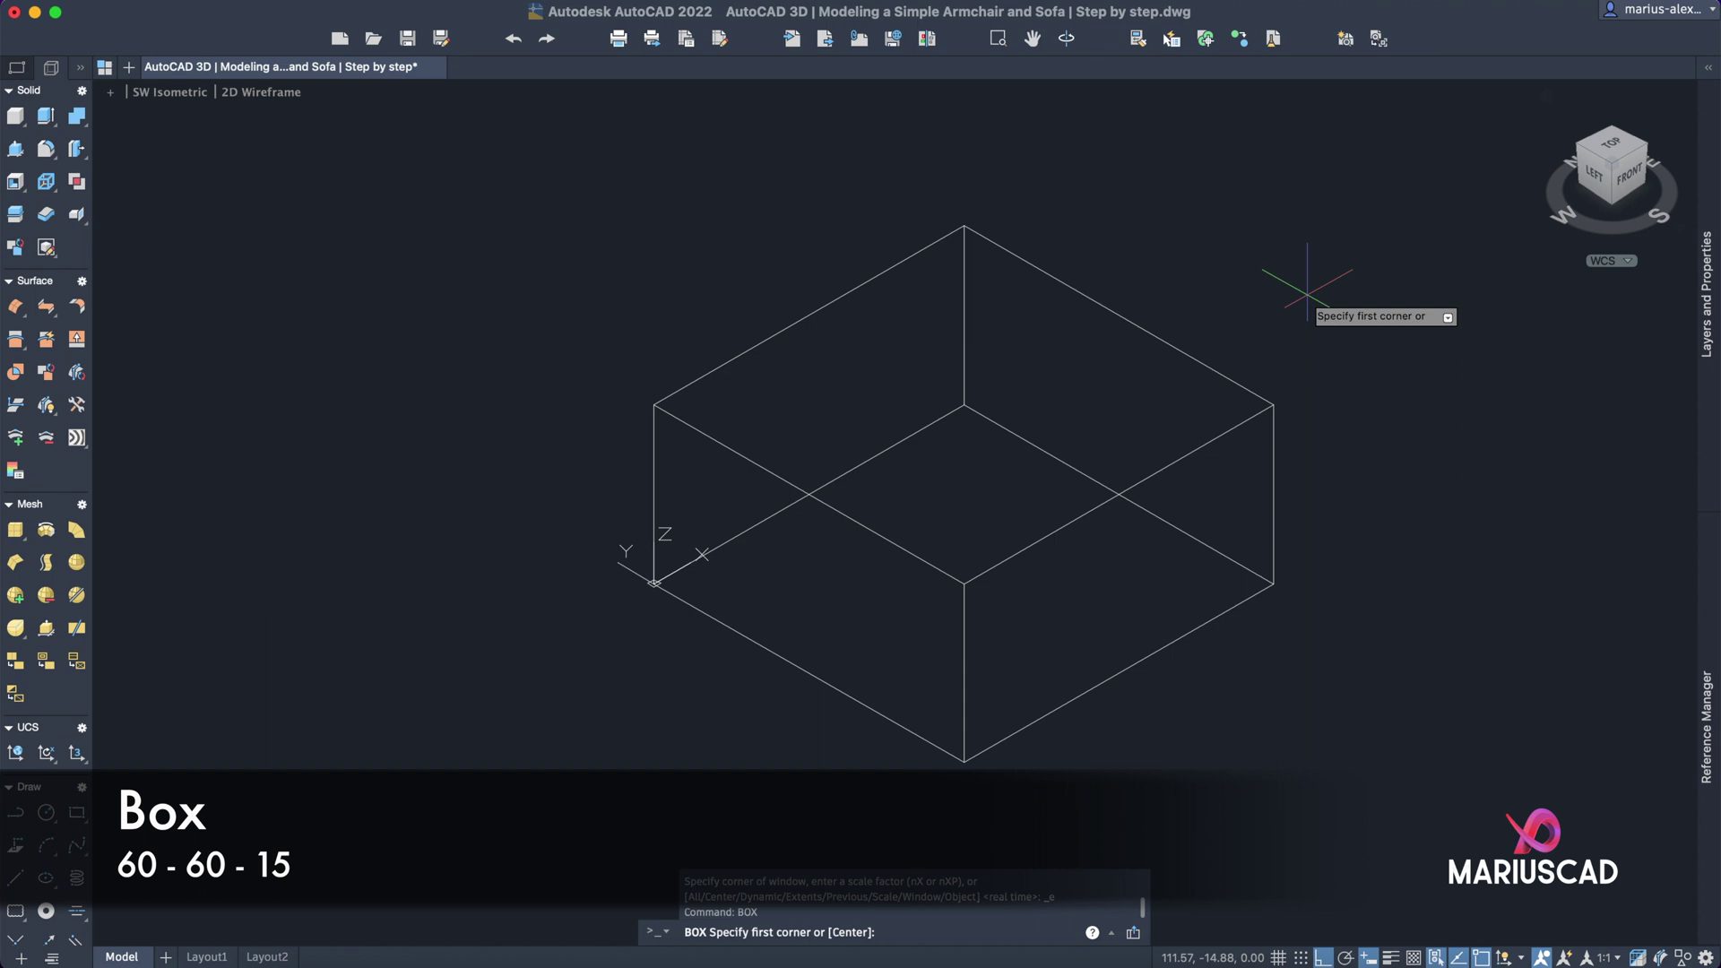
shift+right_click(804, 385)
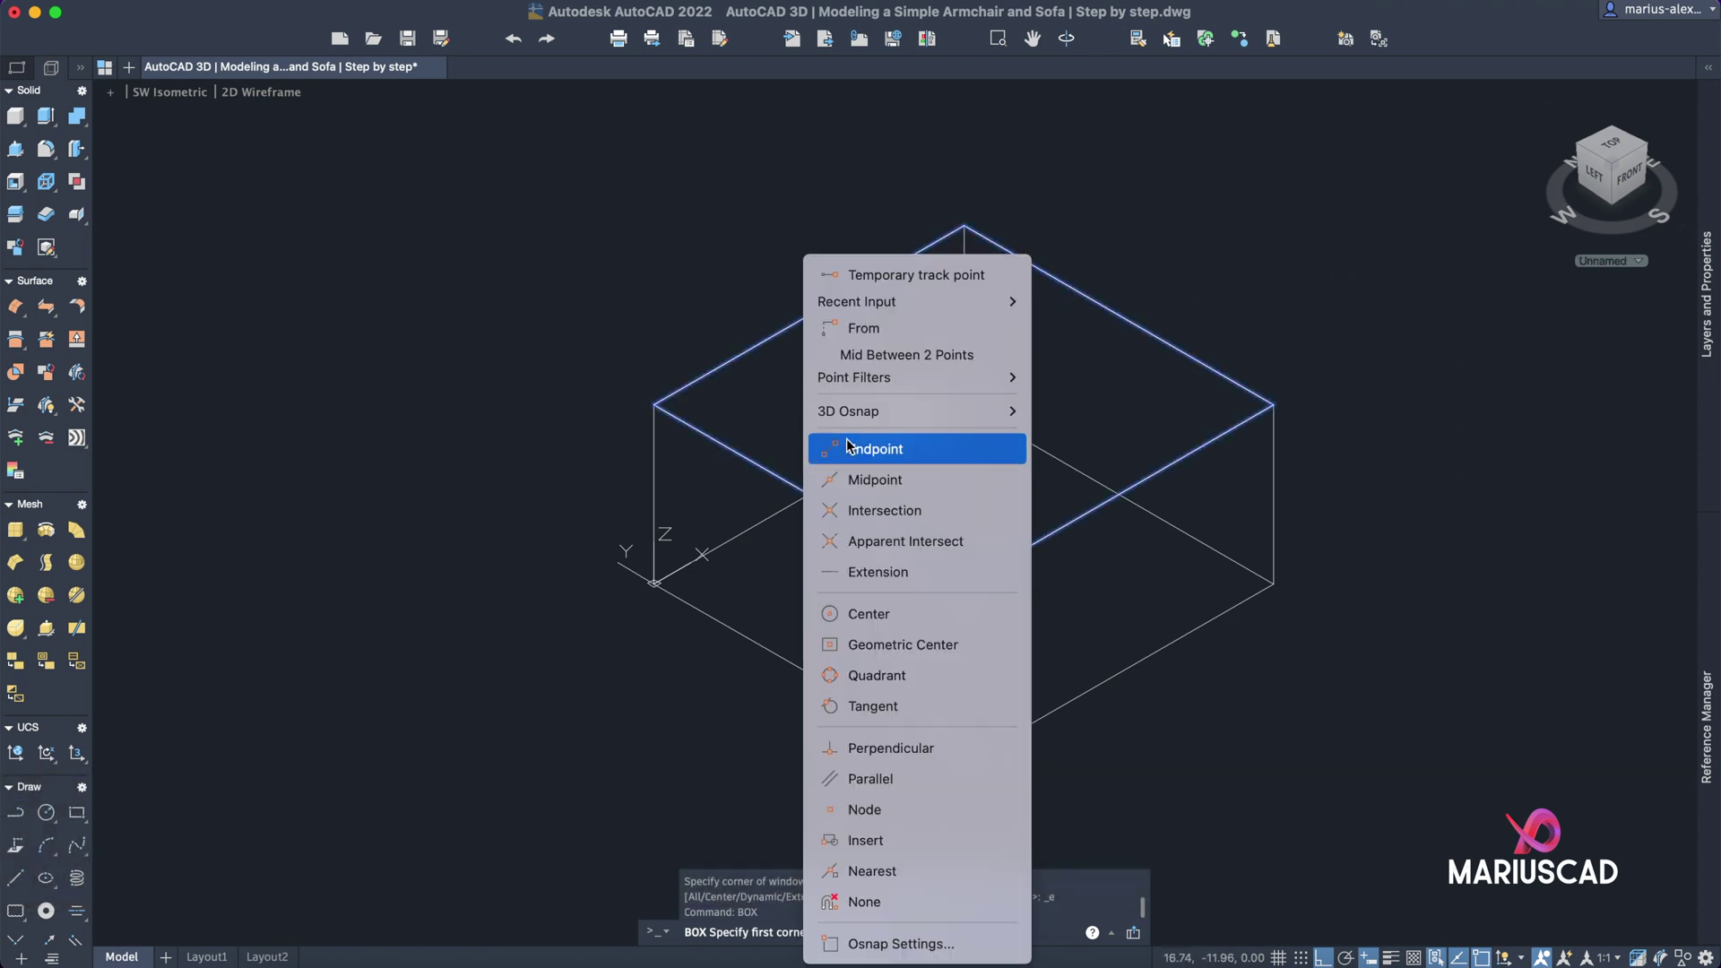
click(874, 448)
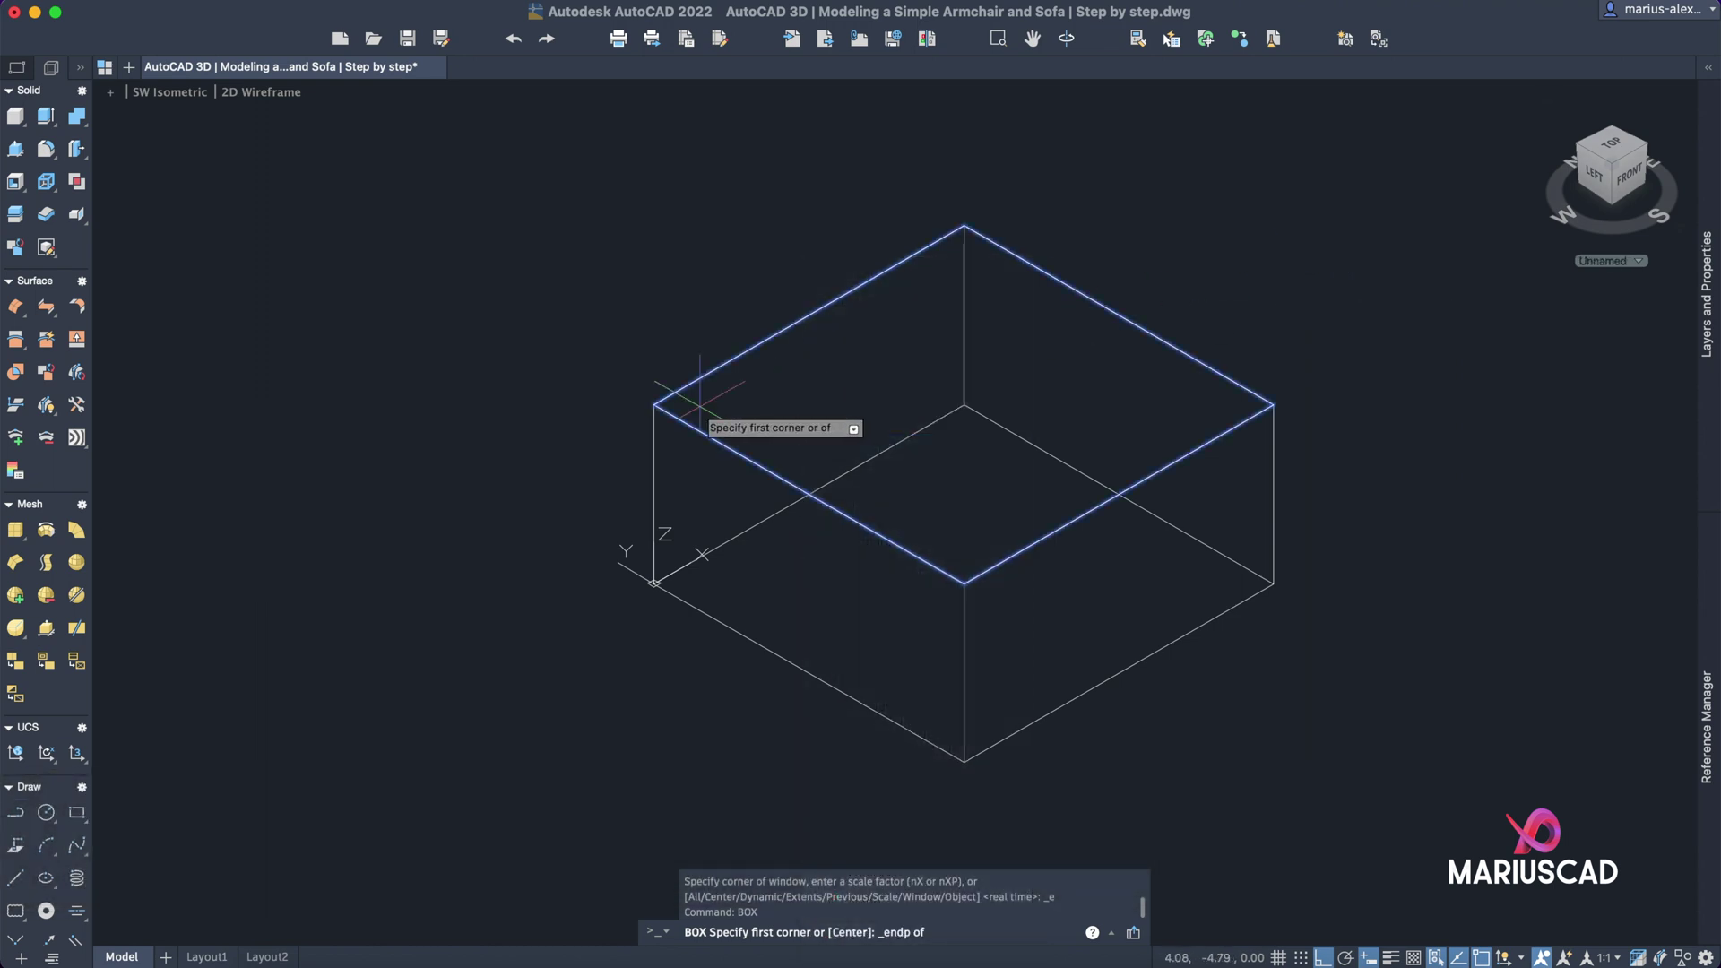
click(655, 405)
text(6)
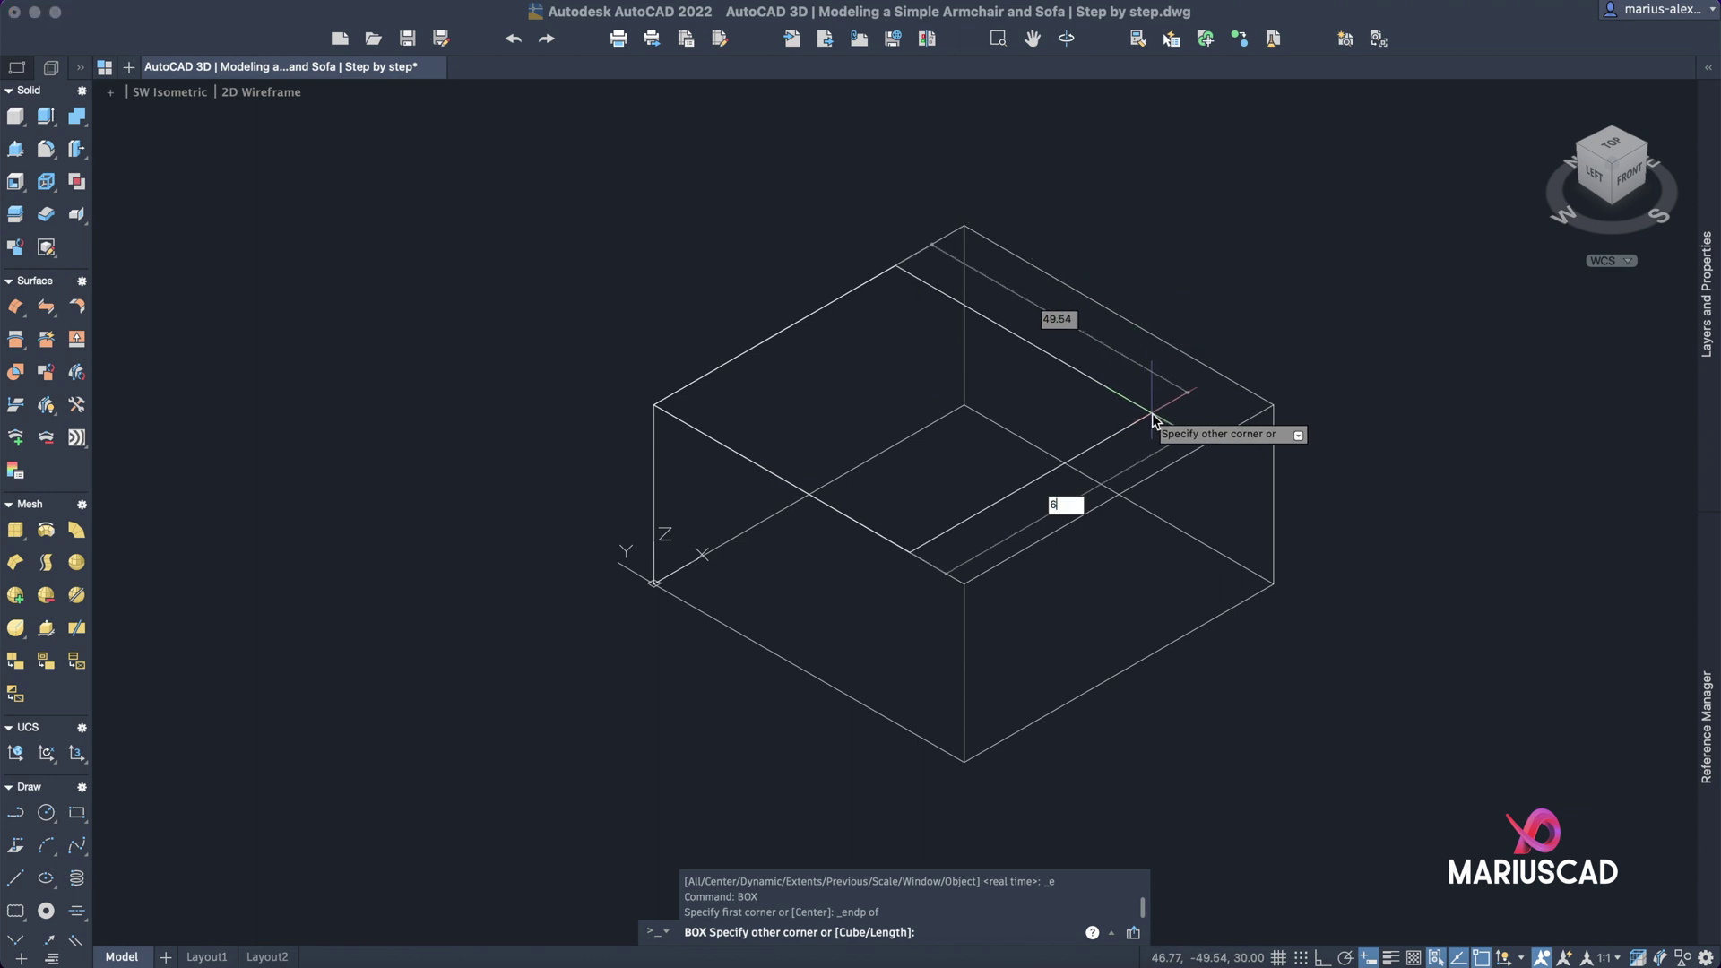
text(0)
key(Tab)
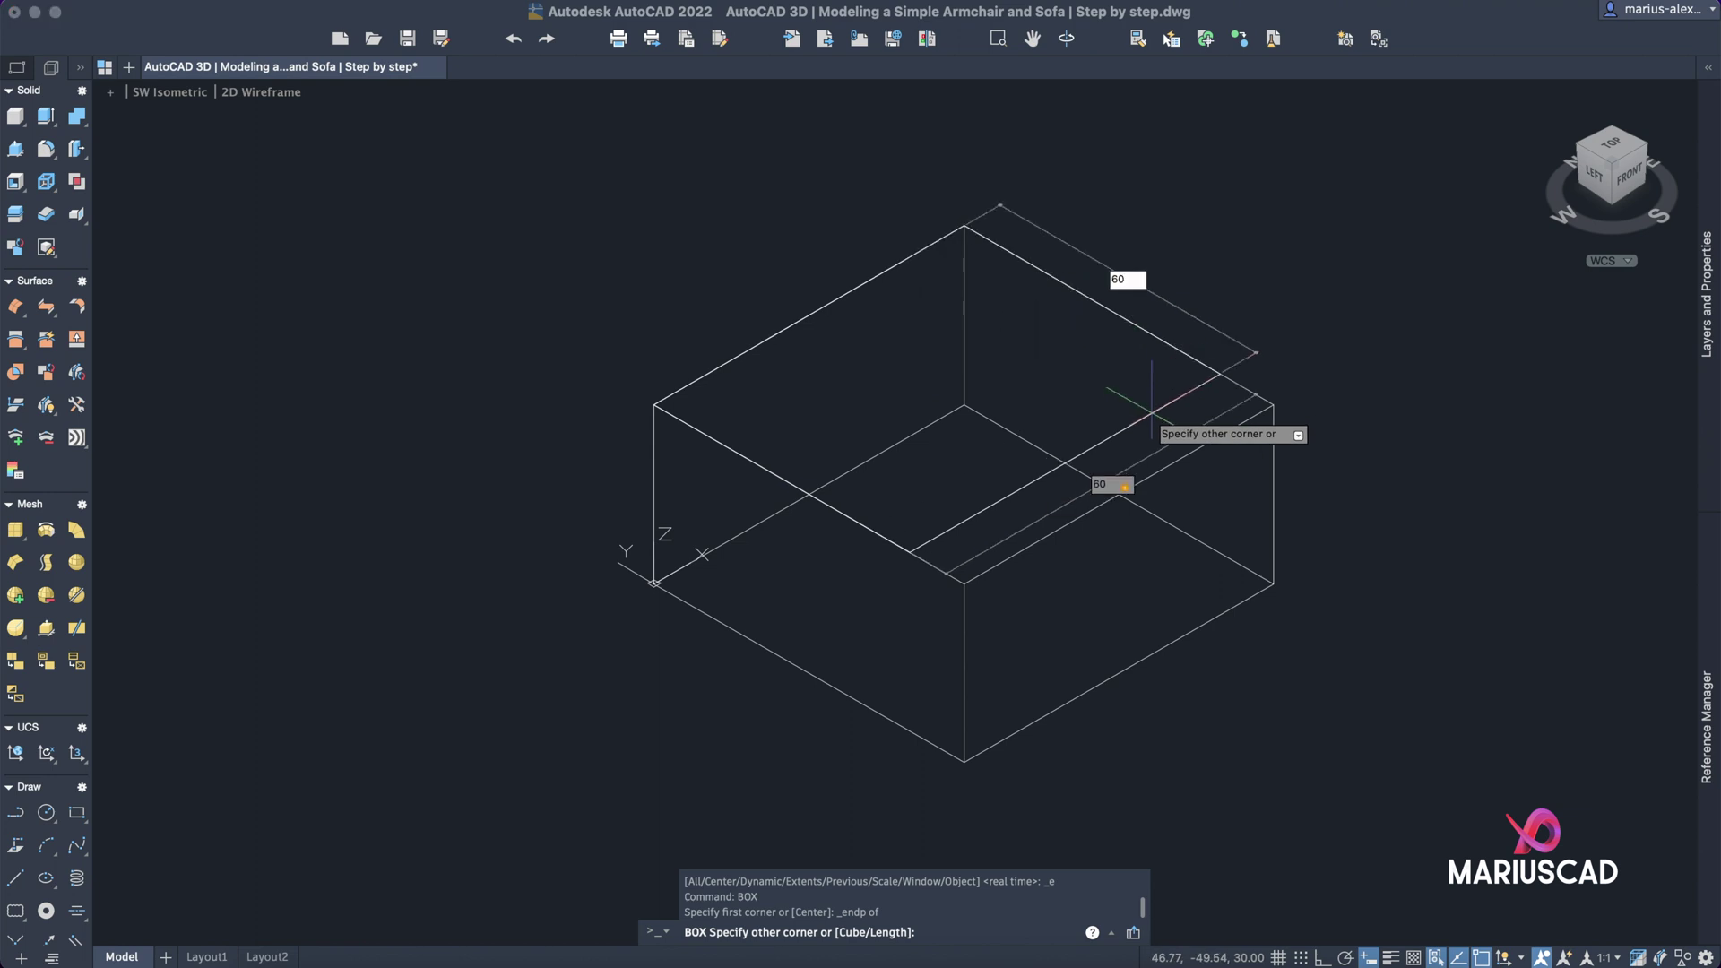
key(Return)
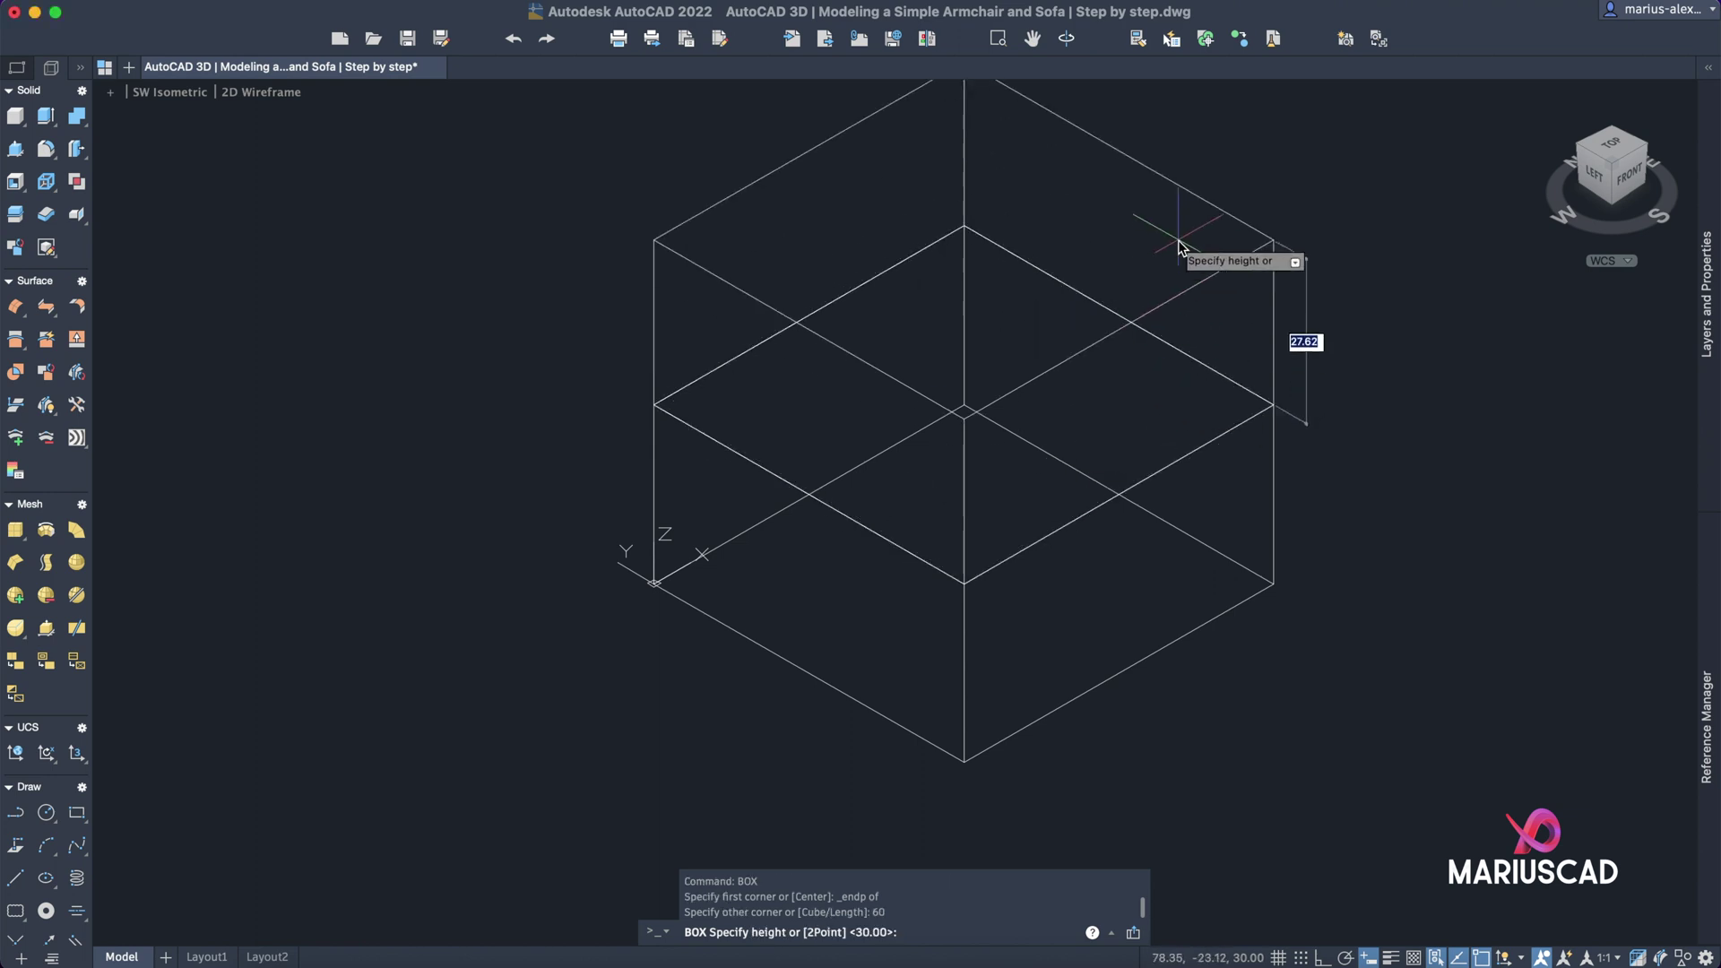
key(Return)
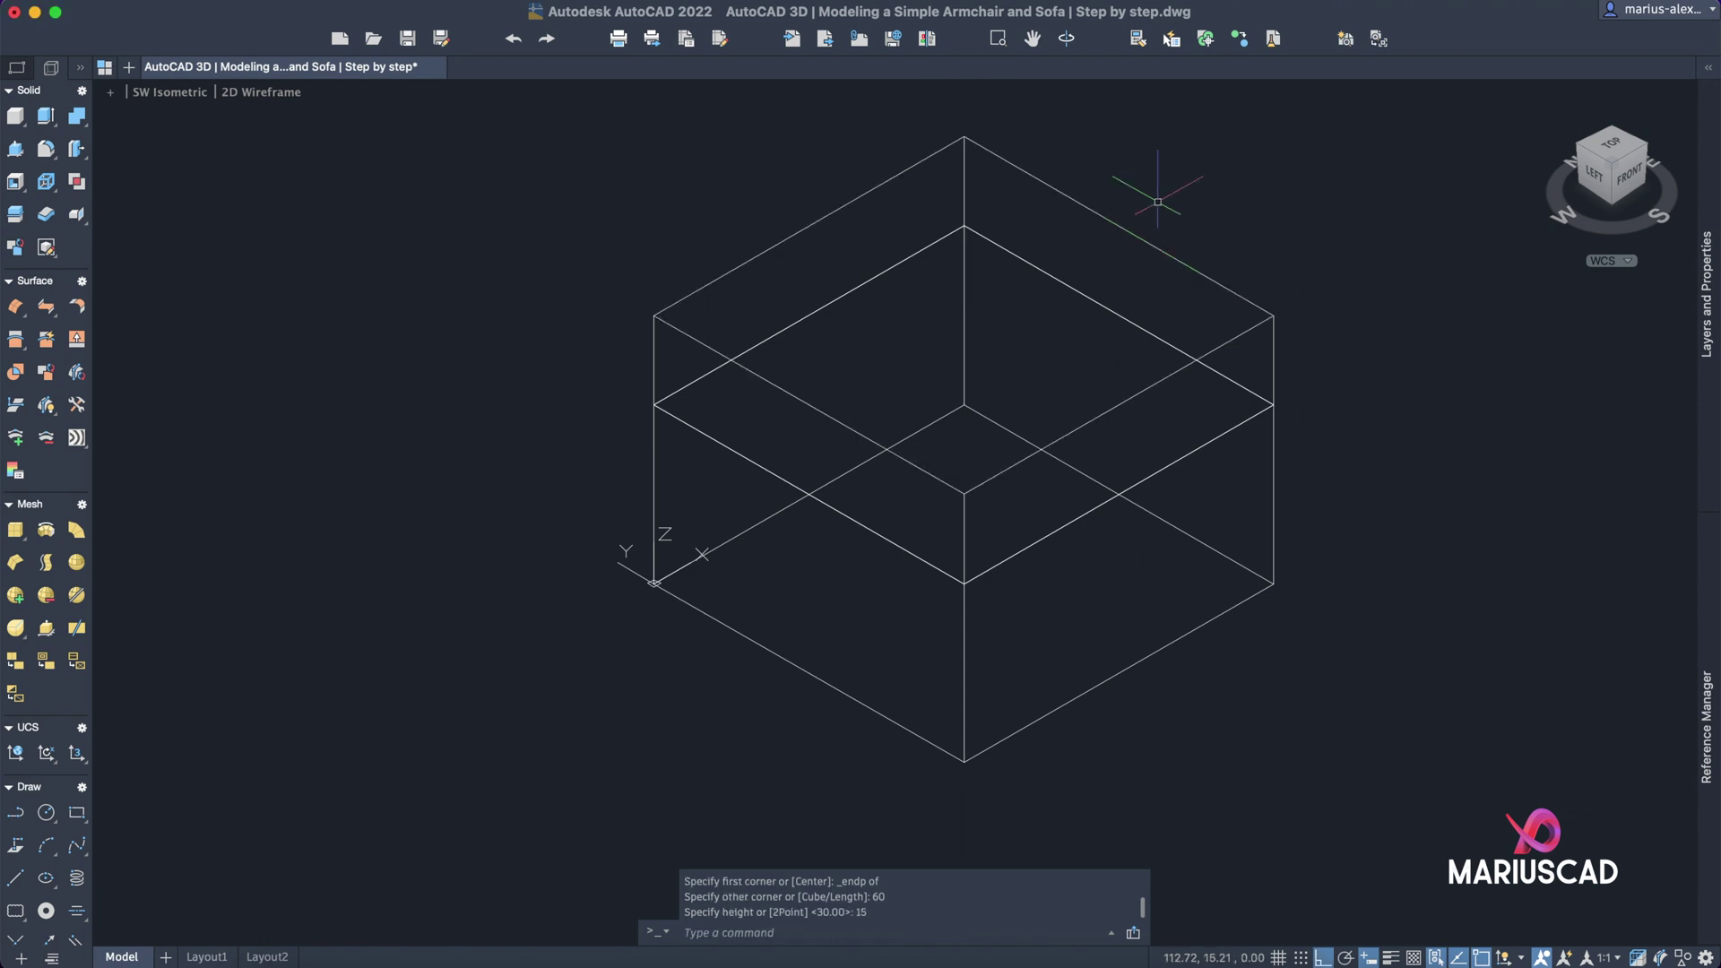
- Switch to the left view and align the UCS with the current view
middle_drag(1139, 266, 1145, 290)
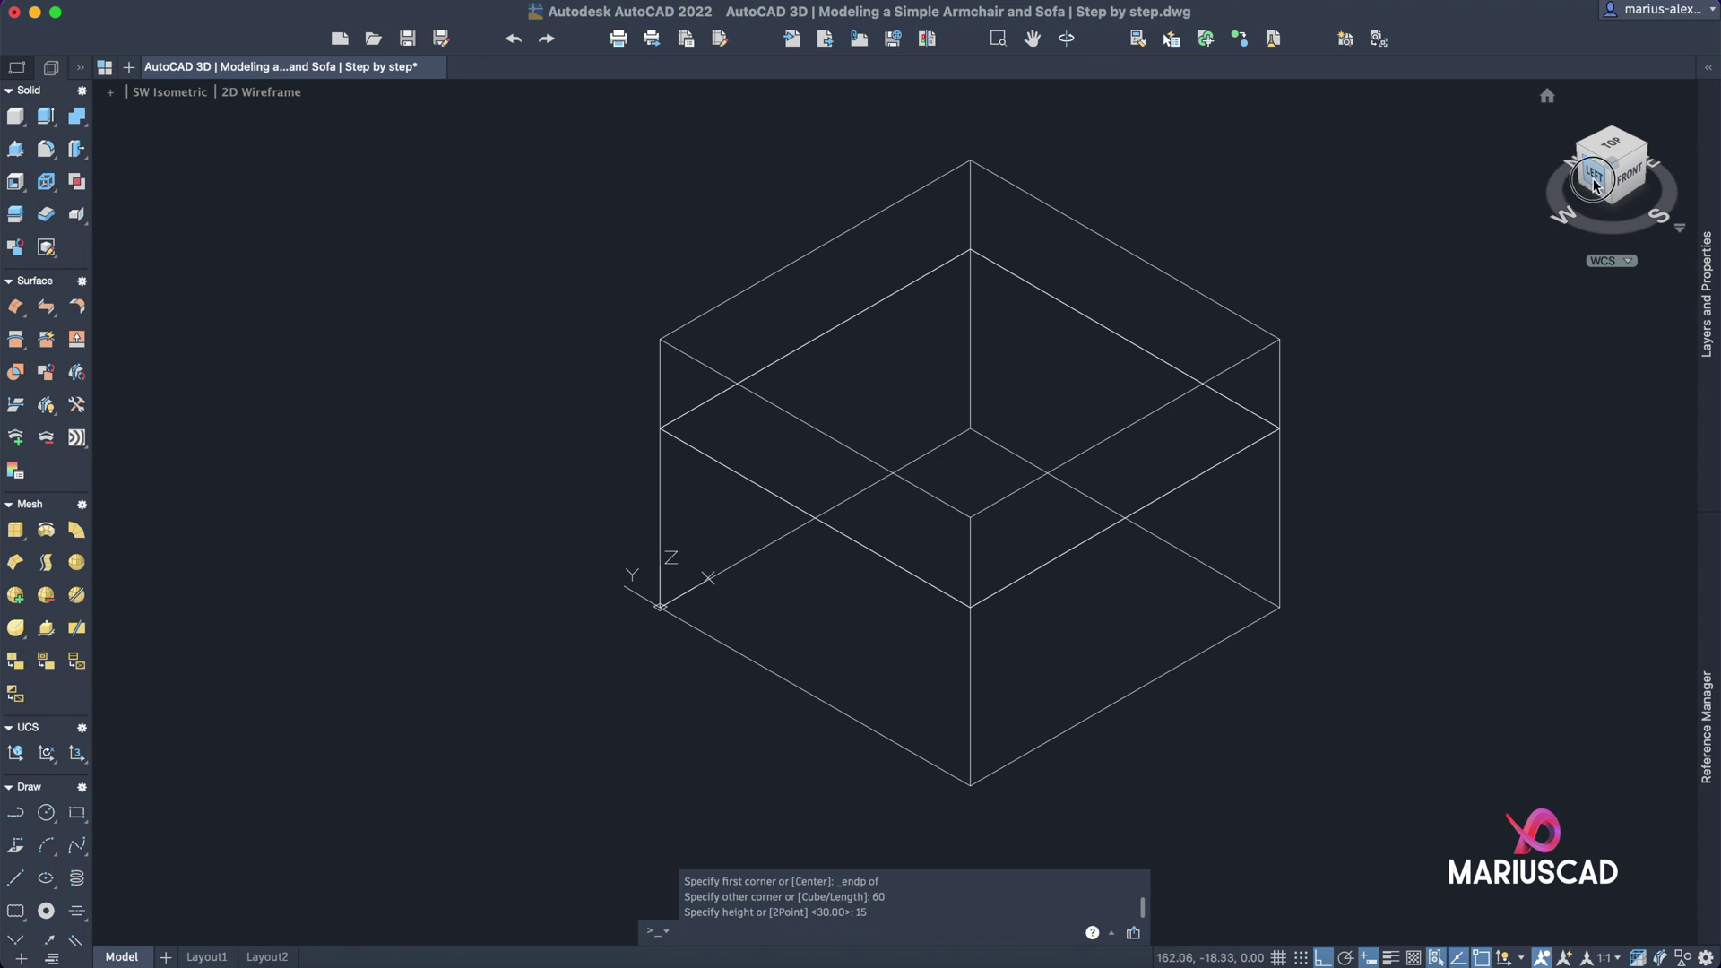
click(1592, 179)
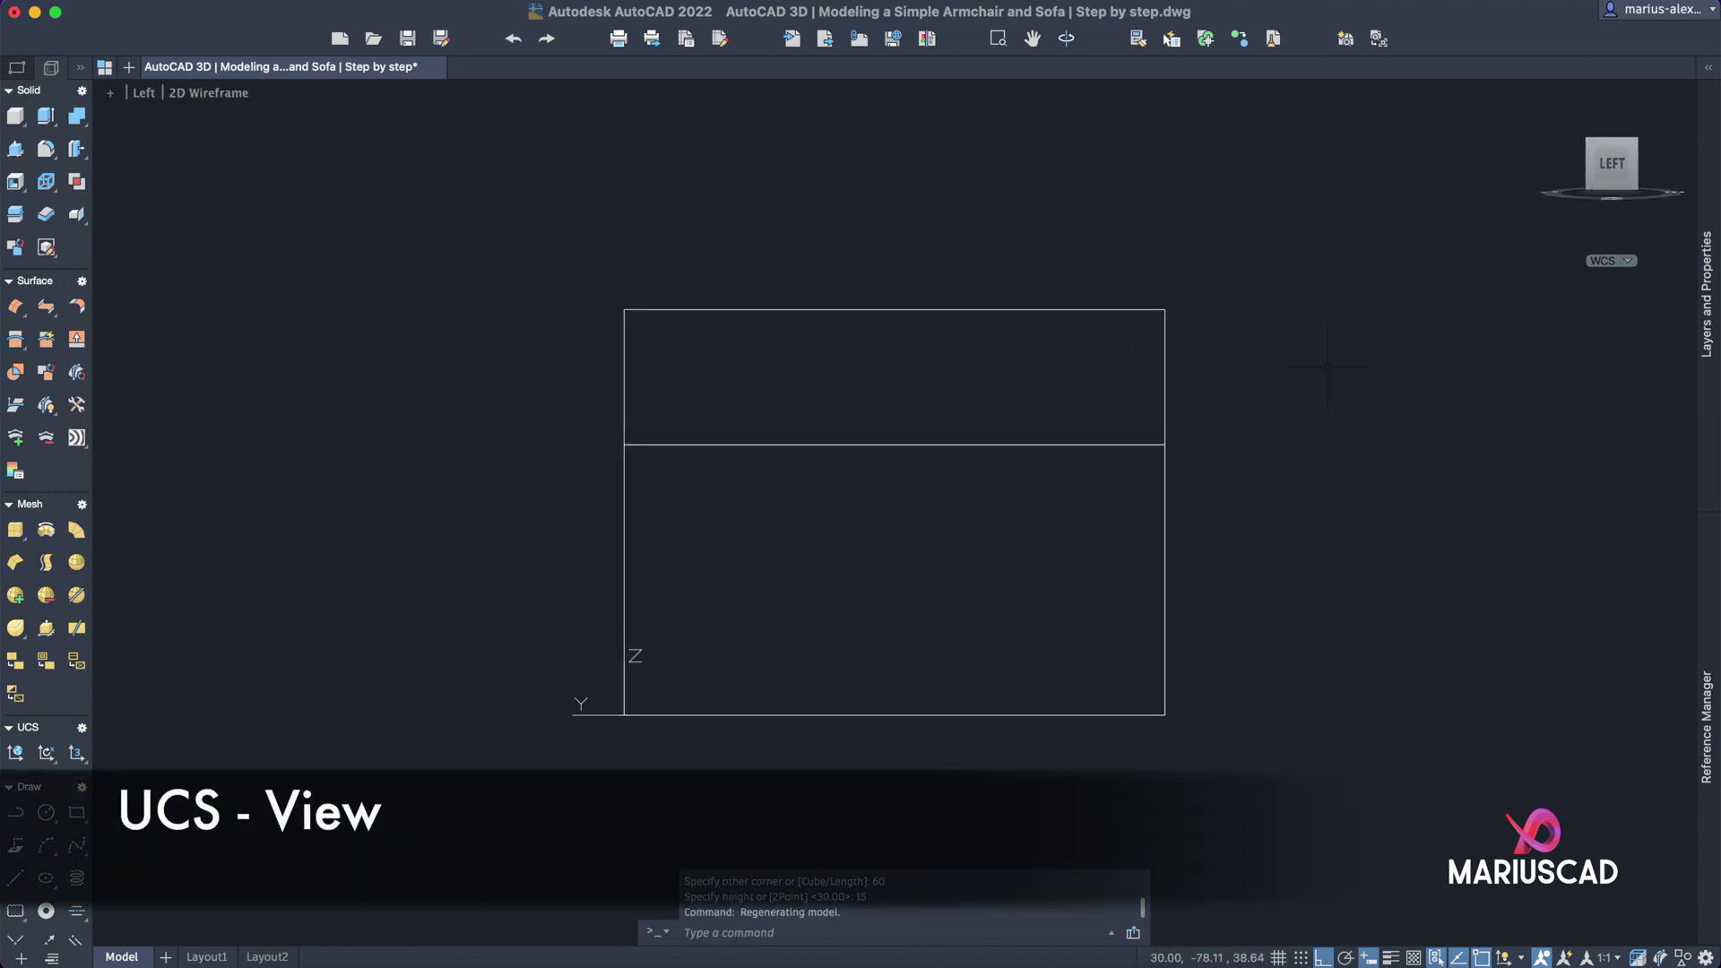
text(cs)
key(Return)
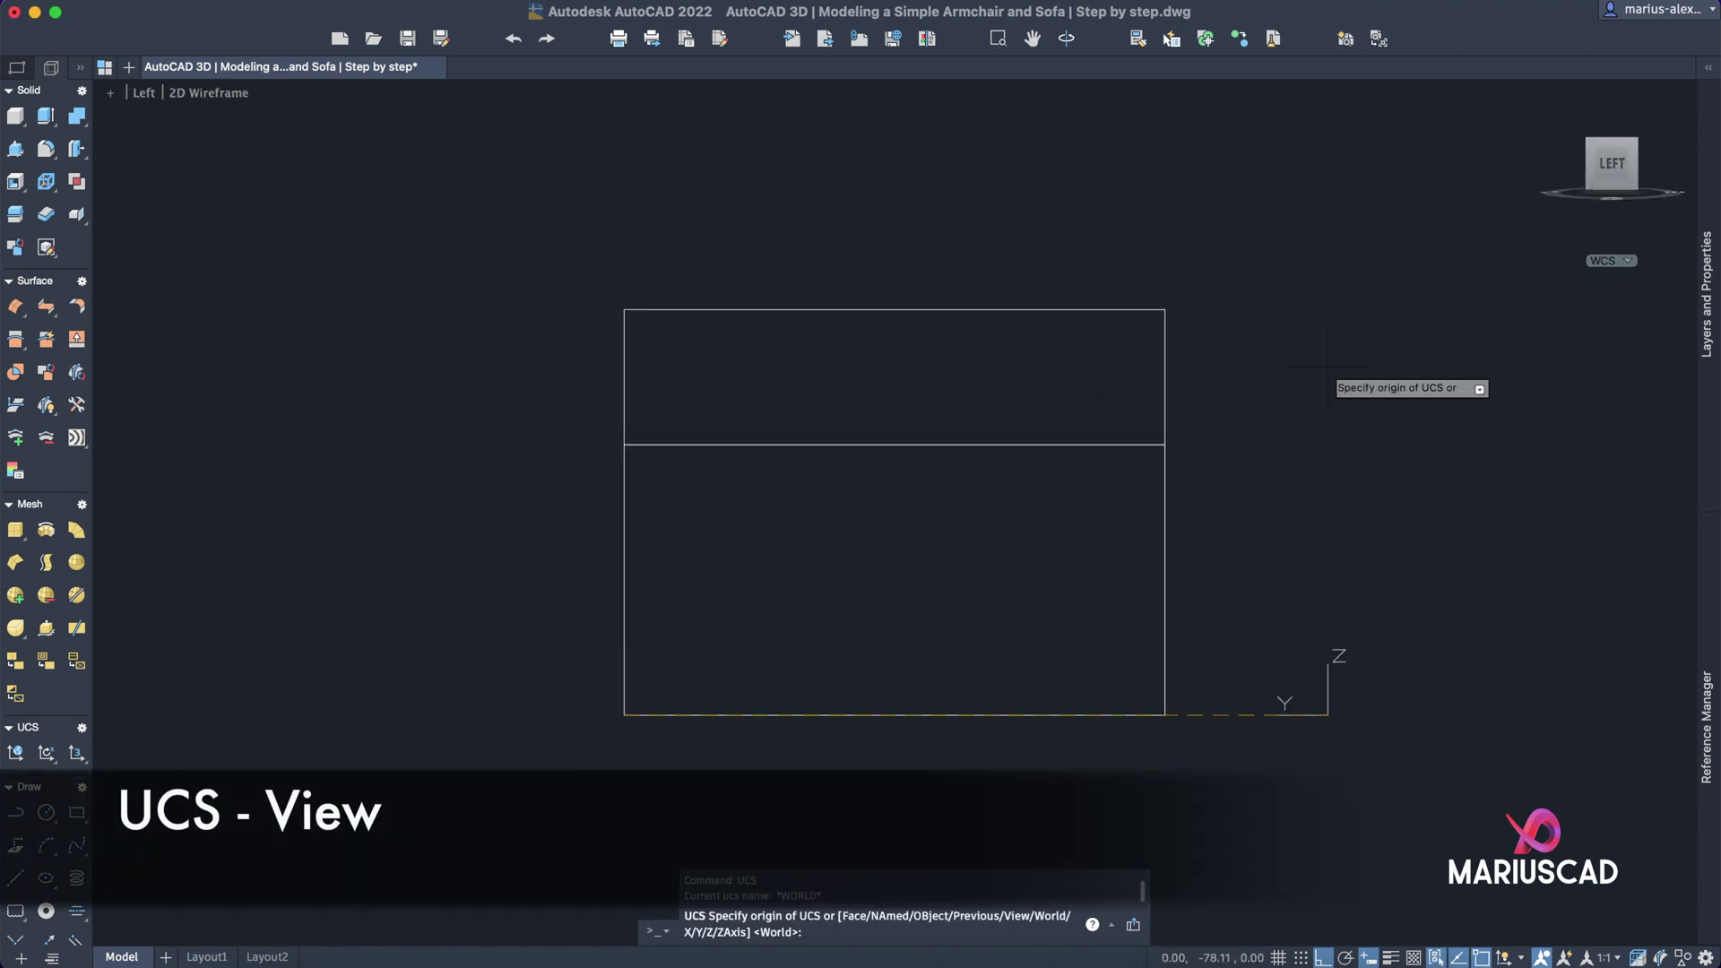
text(view)
key(Return)
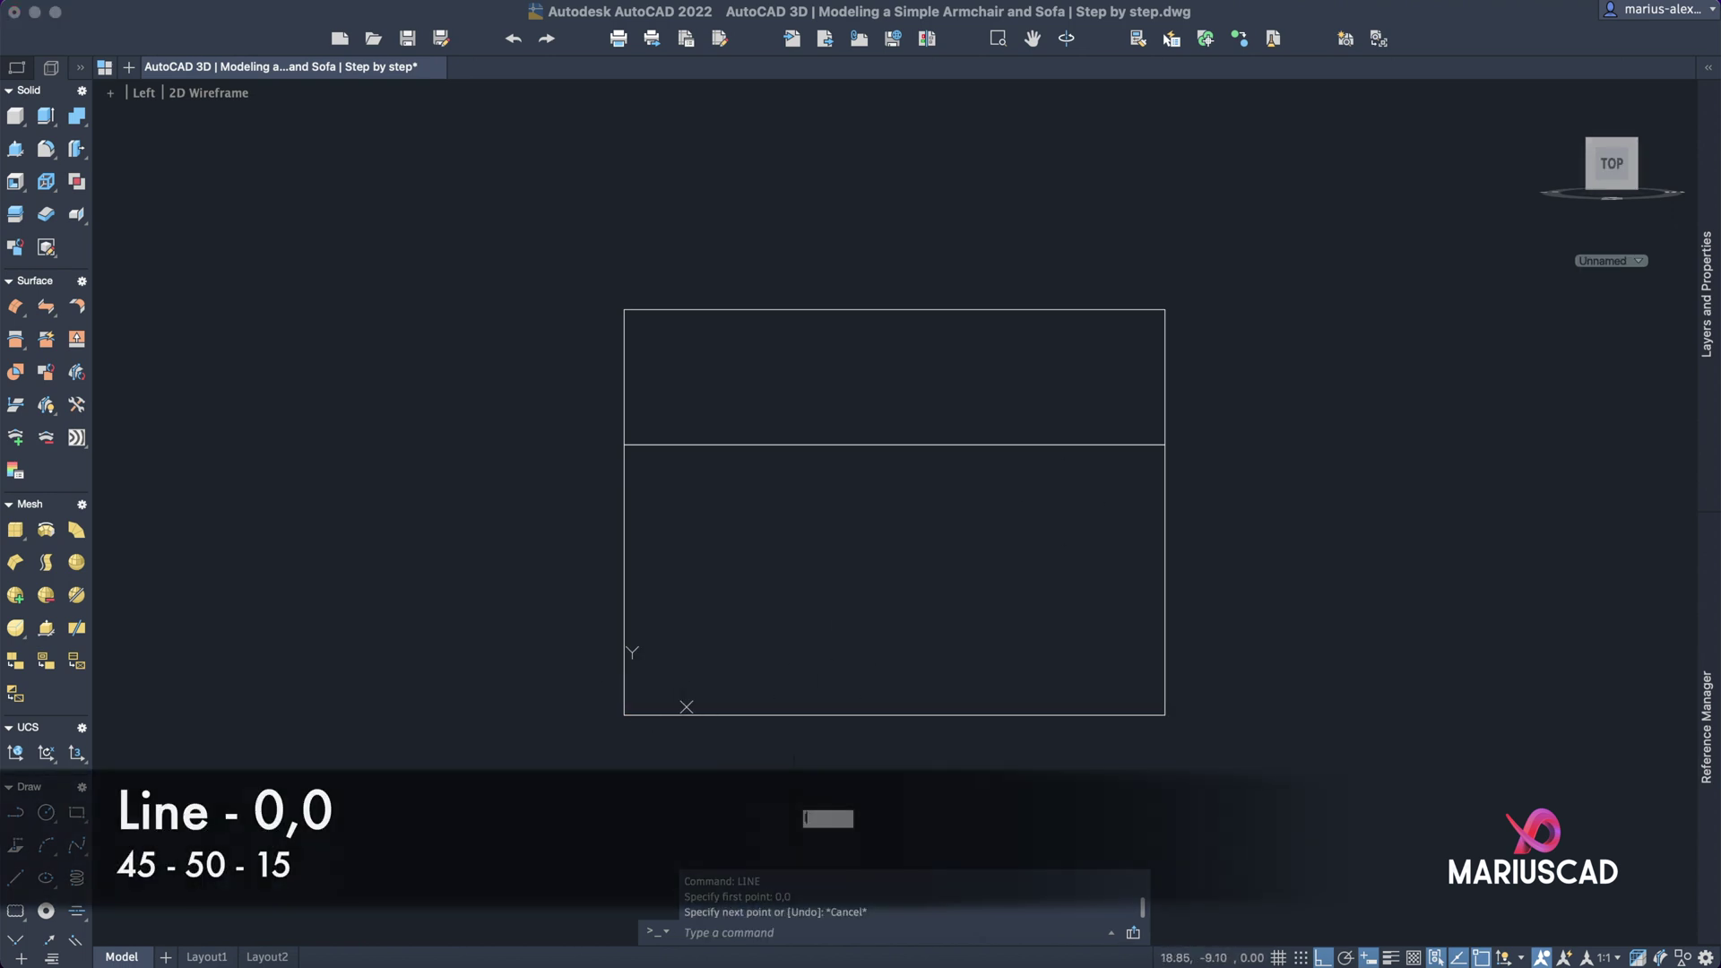
- Draw connected lines from 0,0: 45 straight up, another 50 up, and 15 horizontally away from the boxes
text(line)
key(Return)
text(0,0)
key(Return)
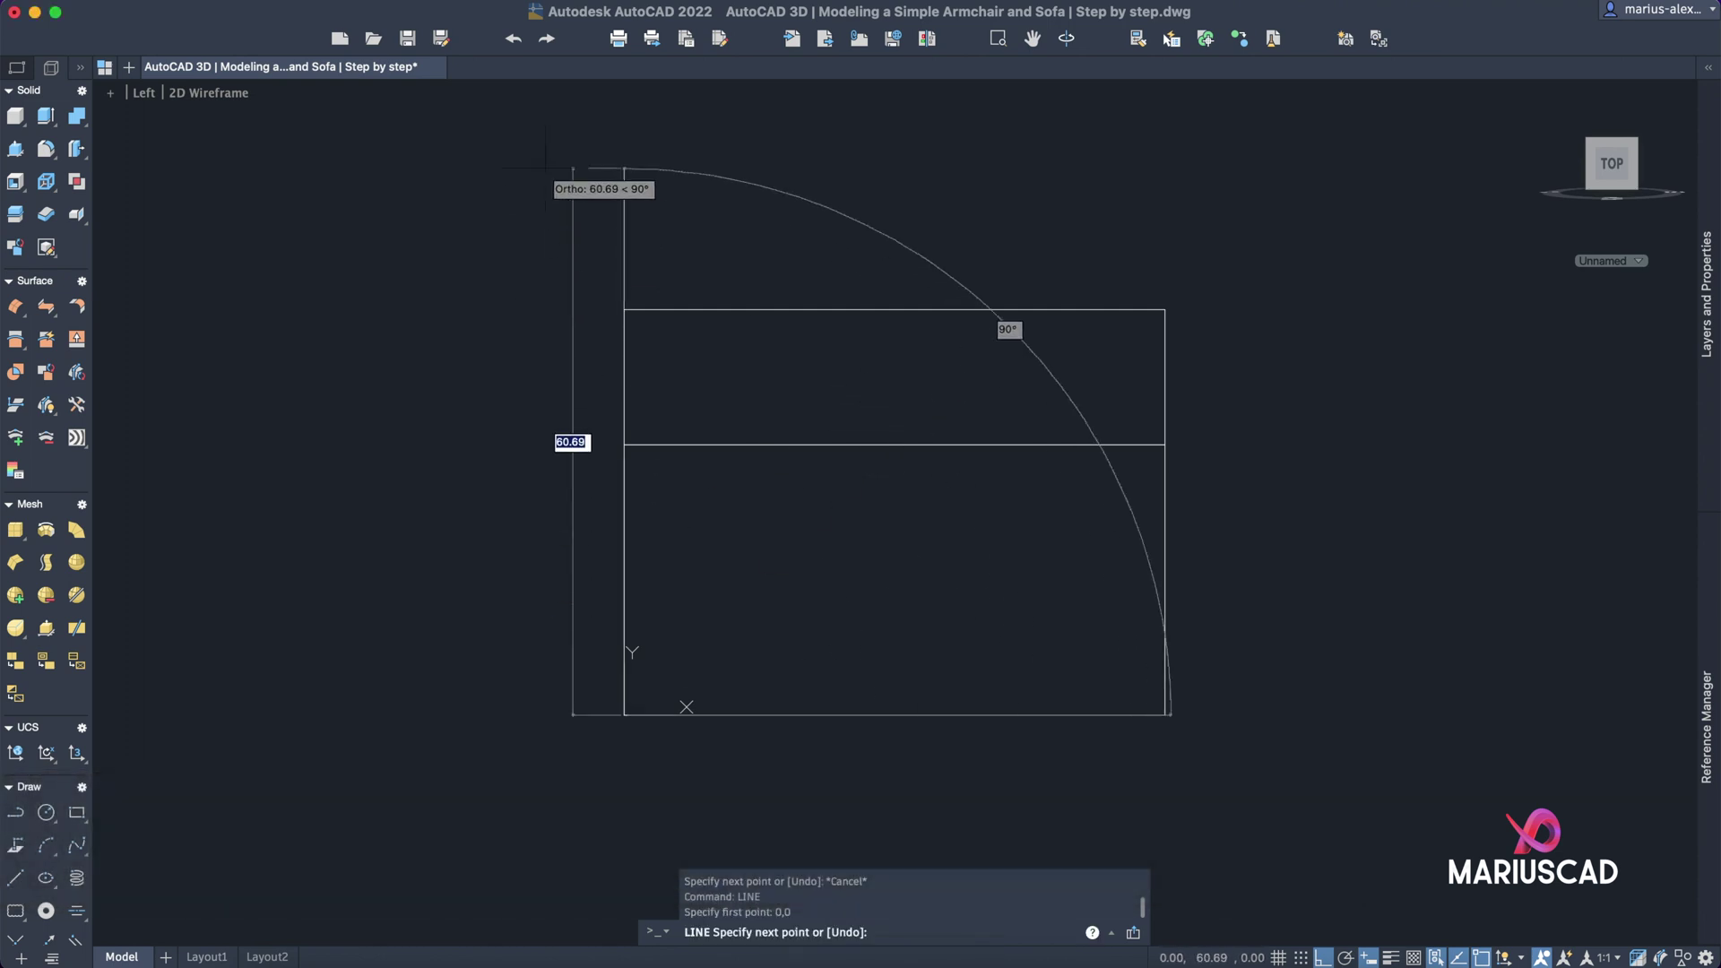
text(45)
key(Return)
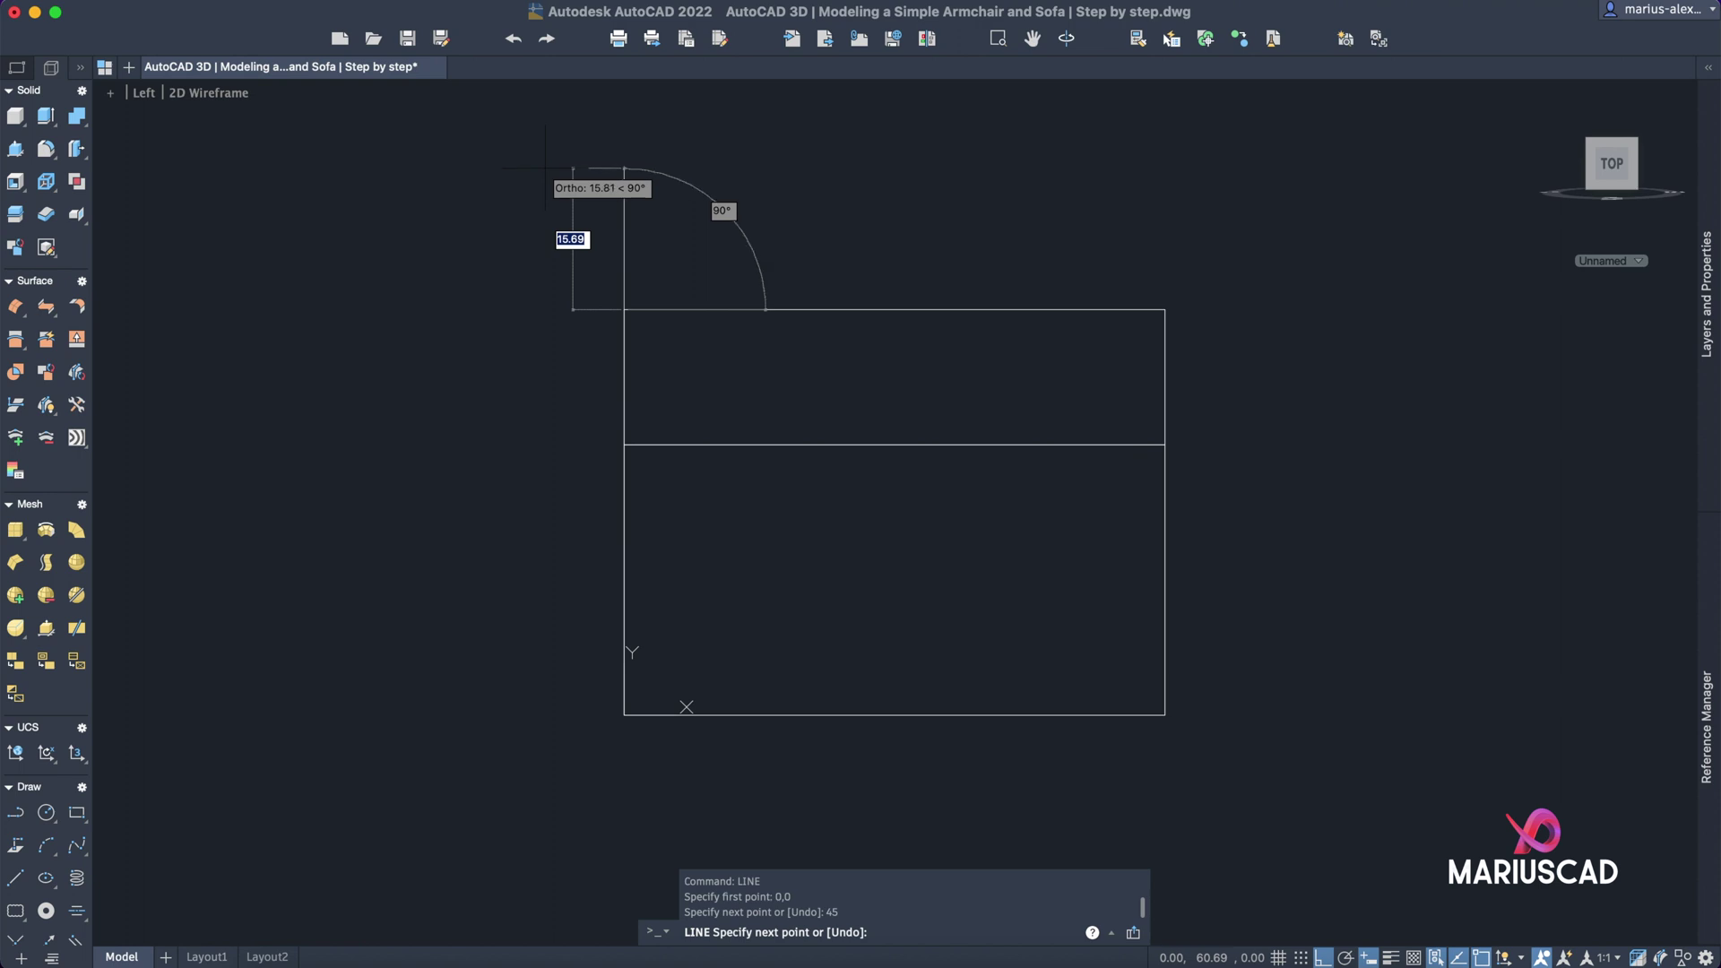
middle_drag(545, 167, 547, 610)
text(50)
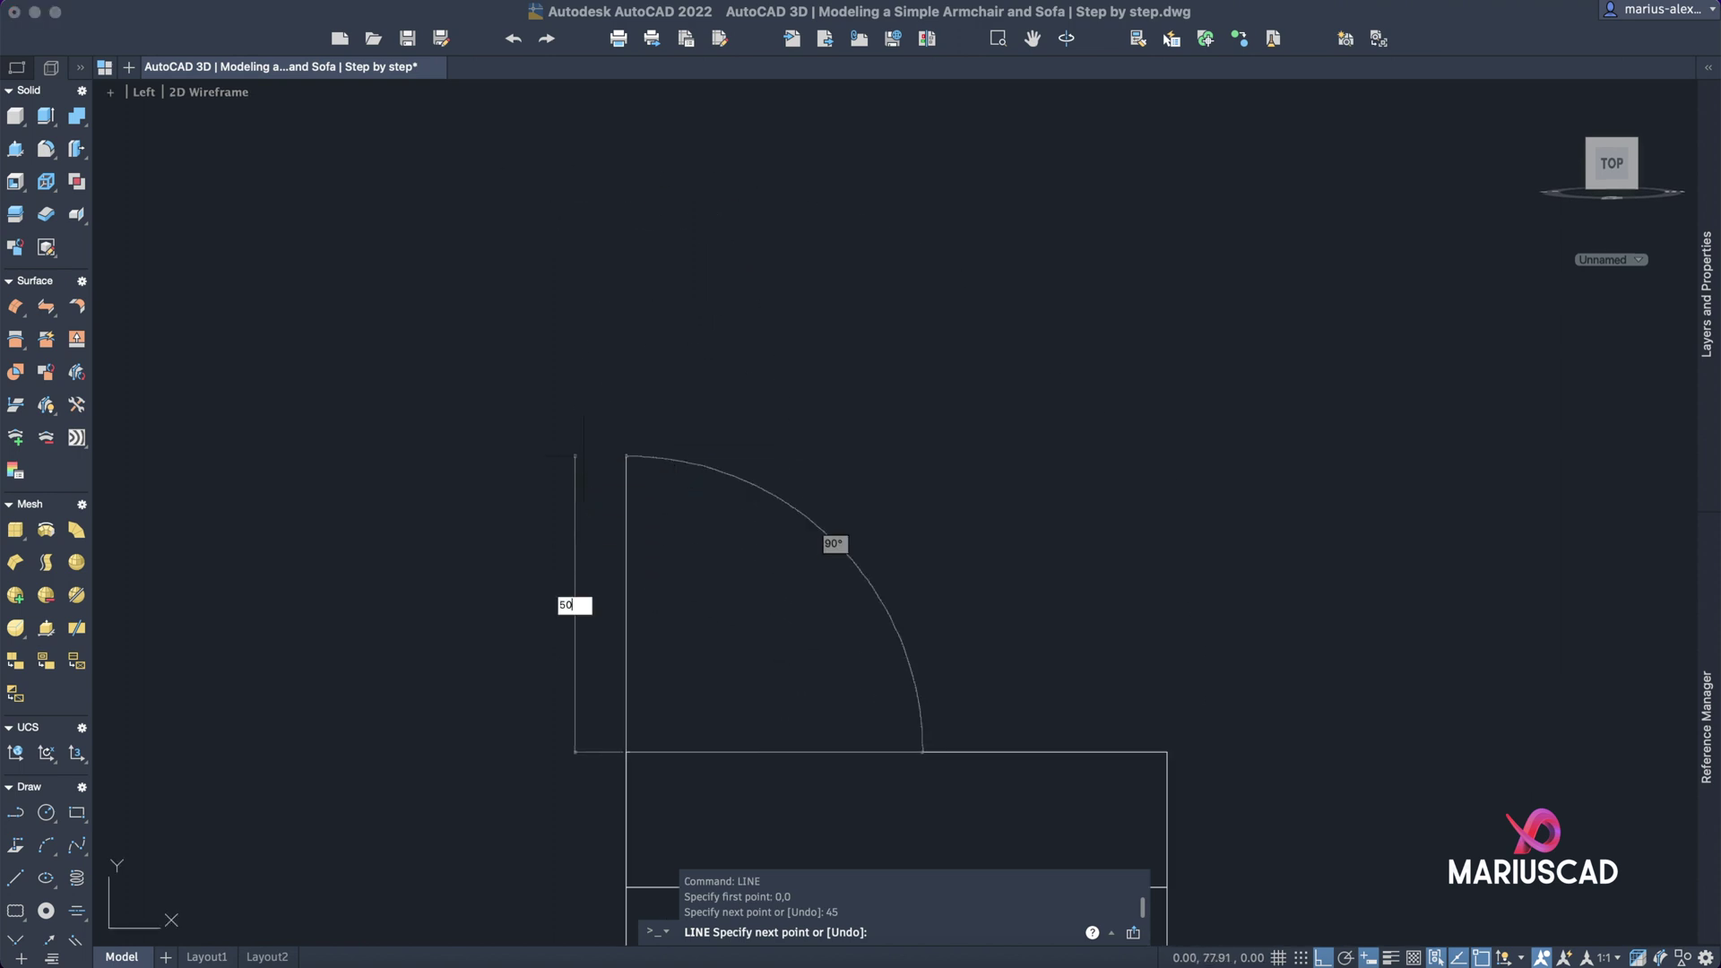
key(Return)
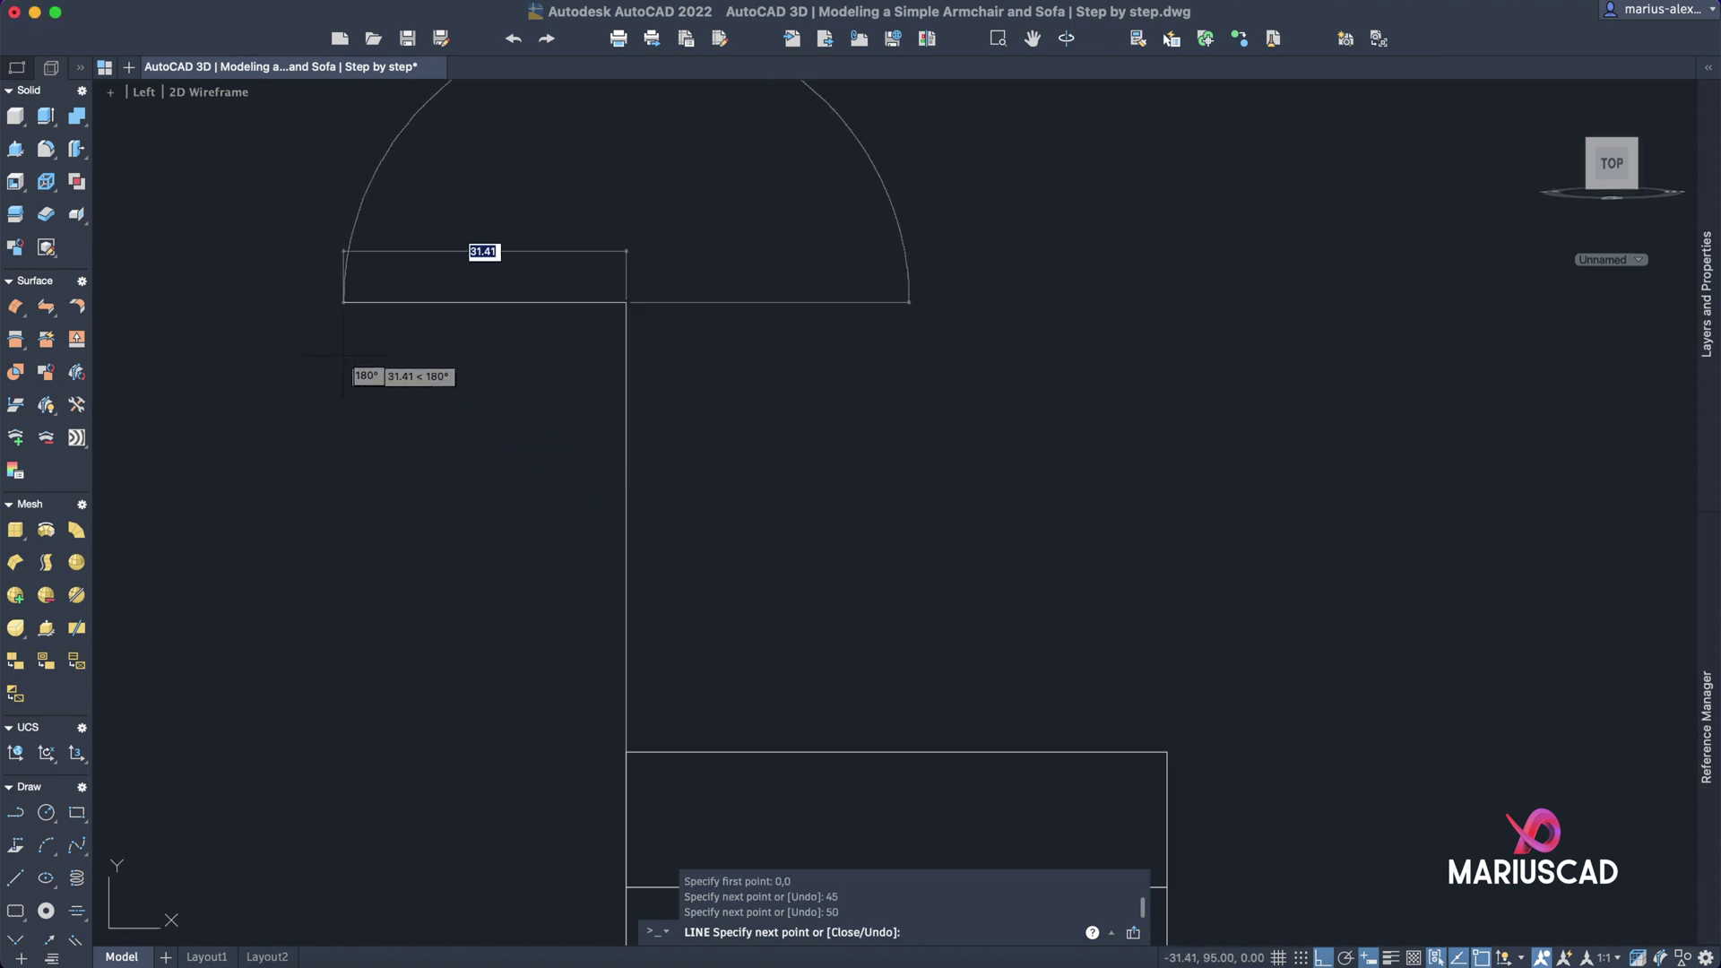
key(Return)
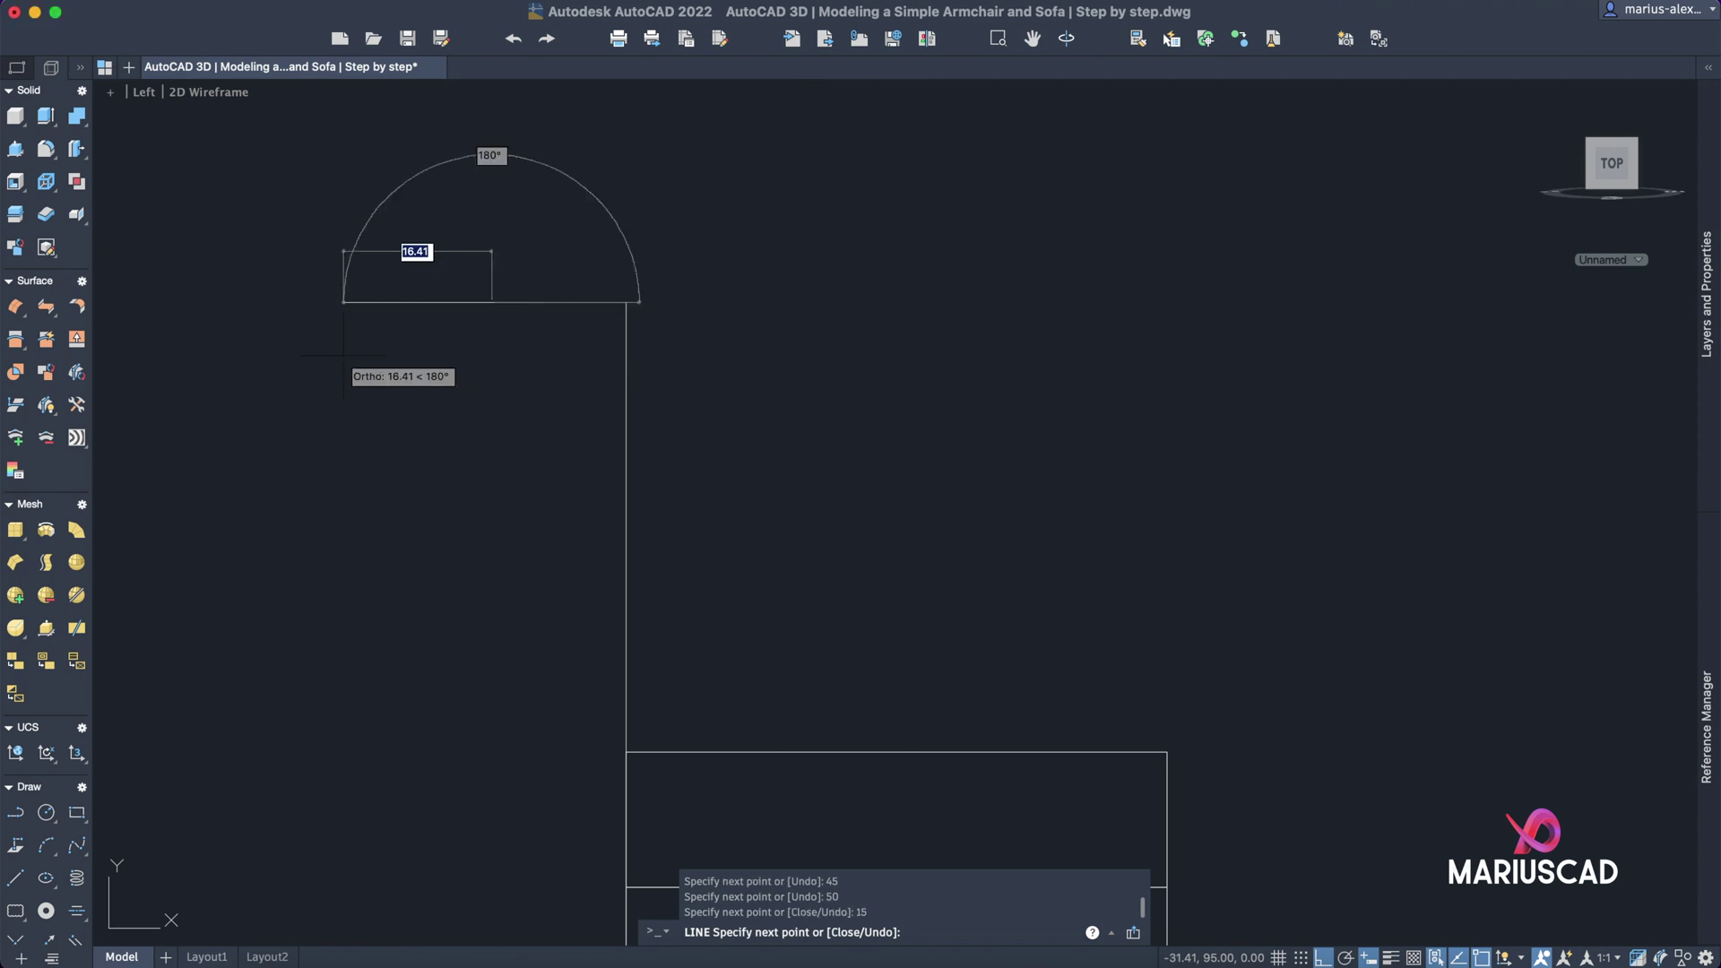
key(Escape)
- Stretch the upper endpoint of the 50-long vertical line to the free end of the 15-long horizontal line
click(650, 421)
click(600, 362)
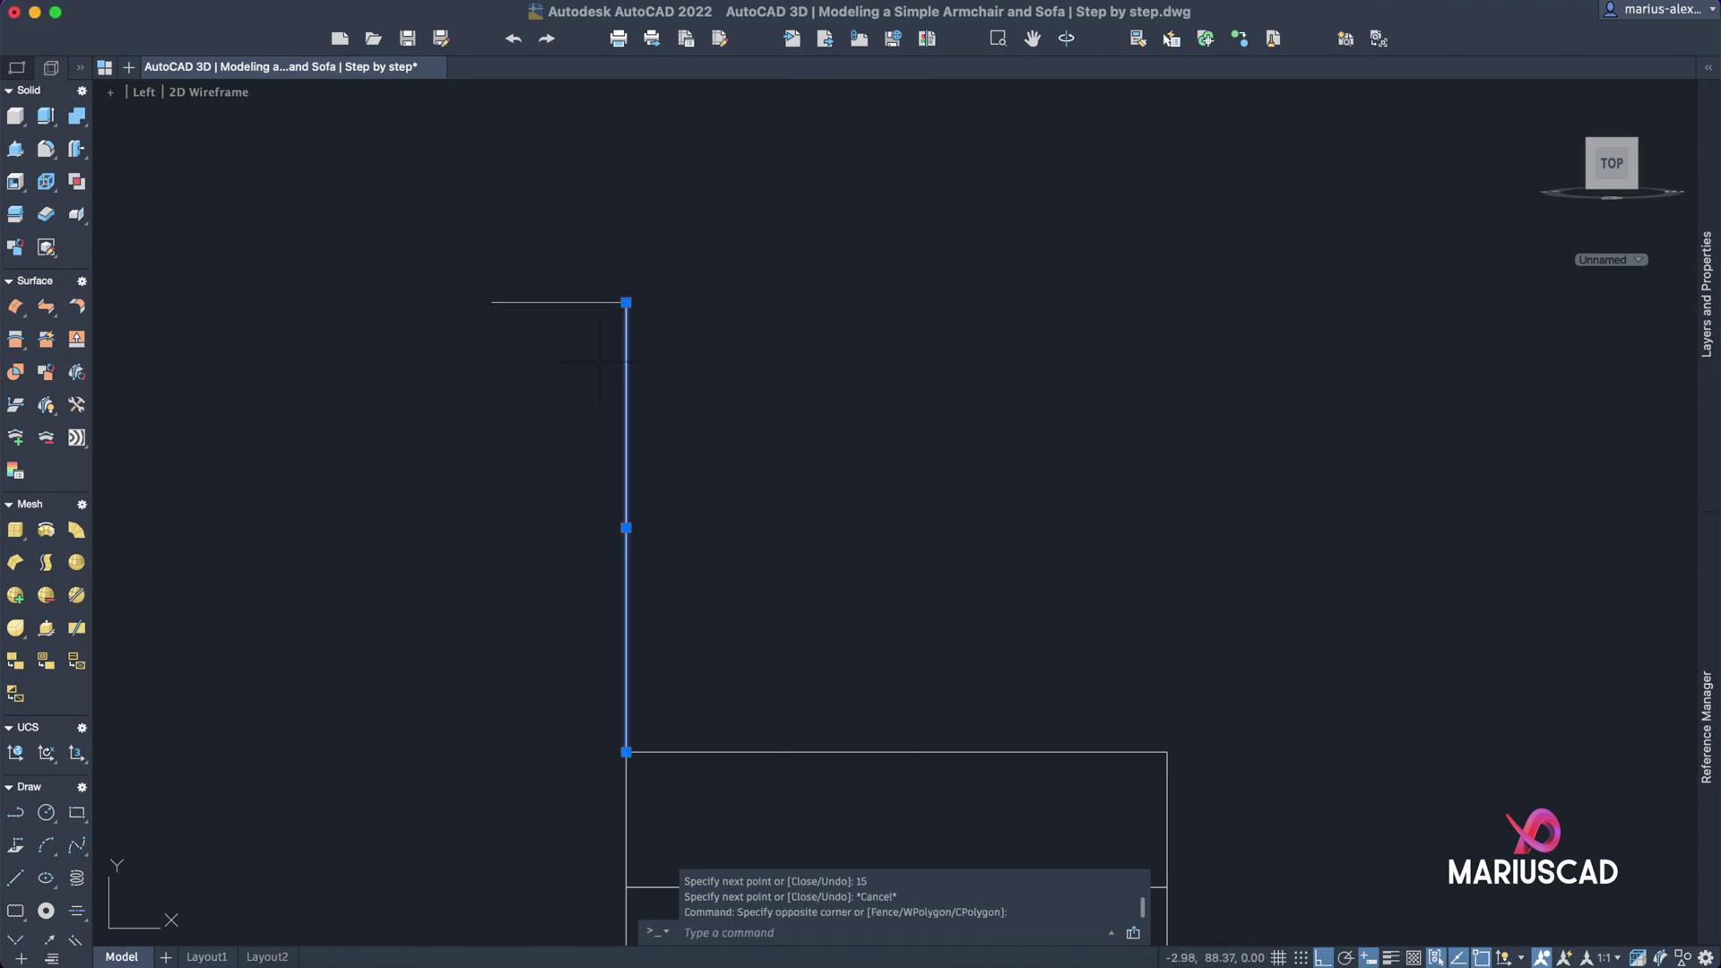
click(626, 302)
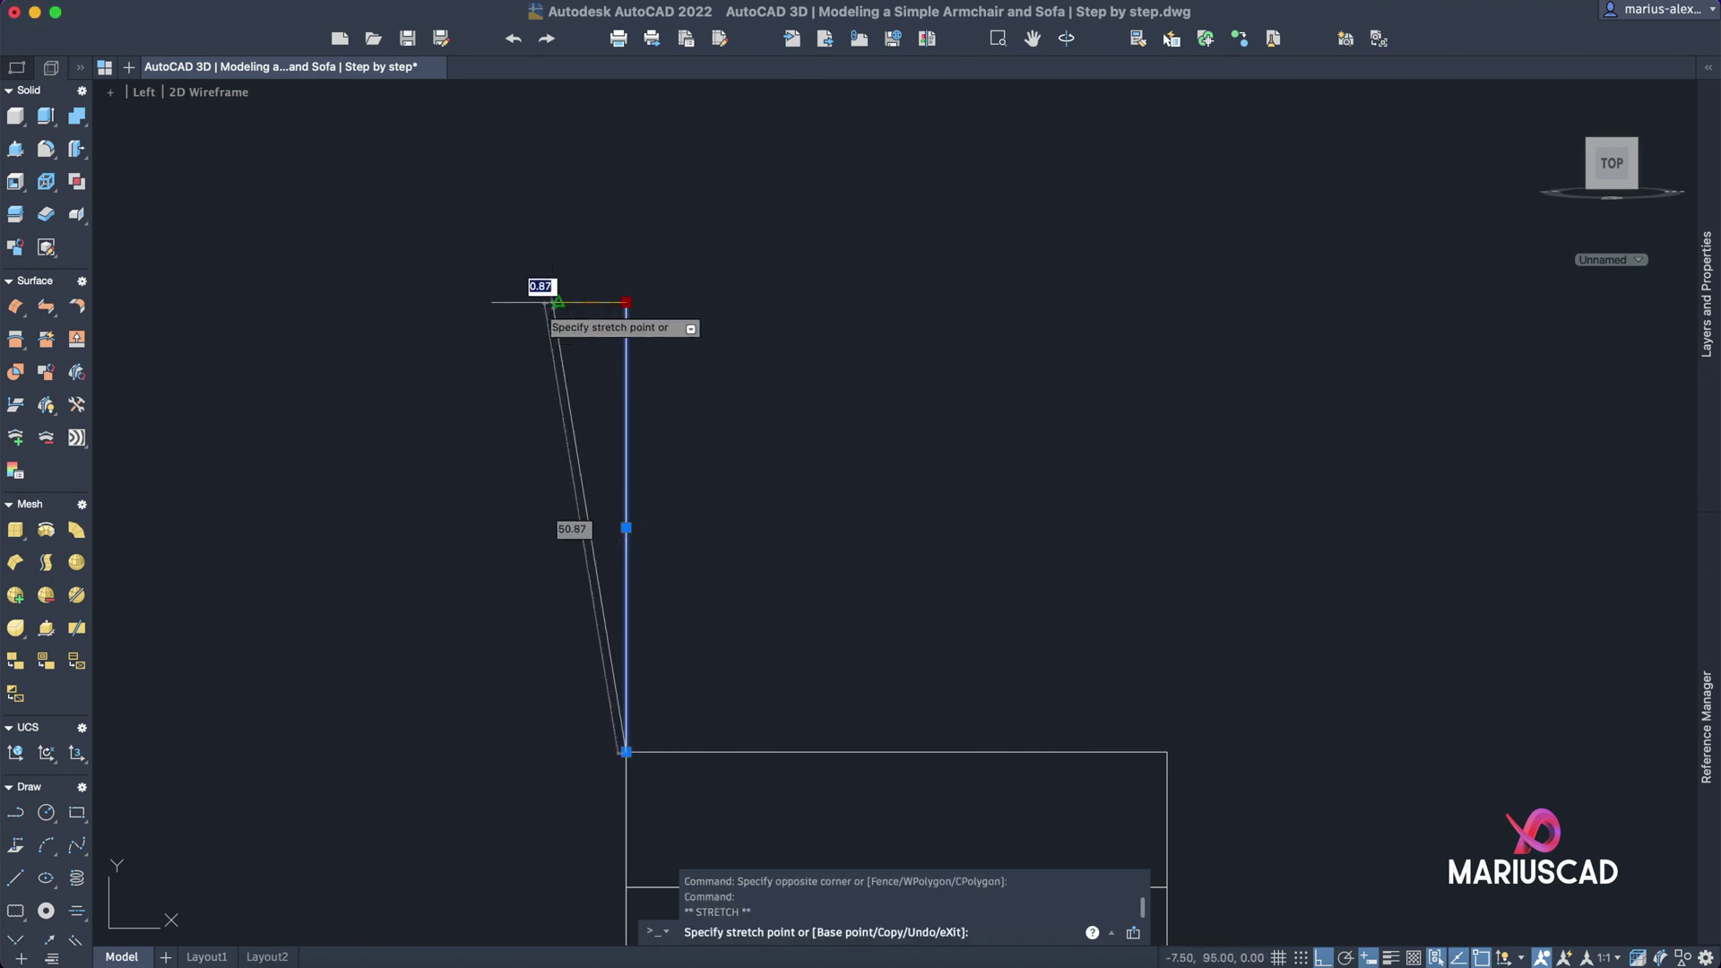
click(491, 303)
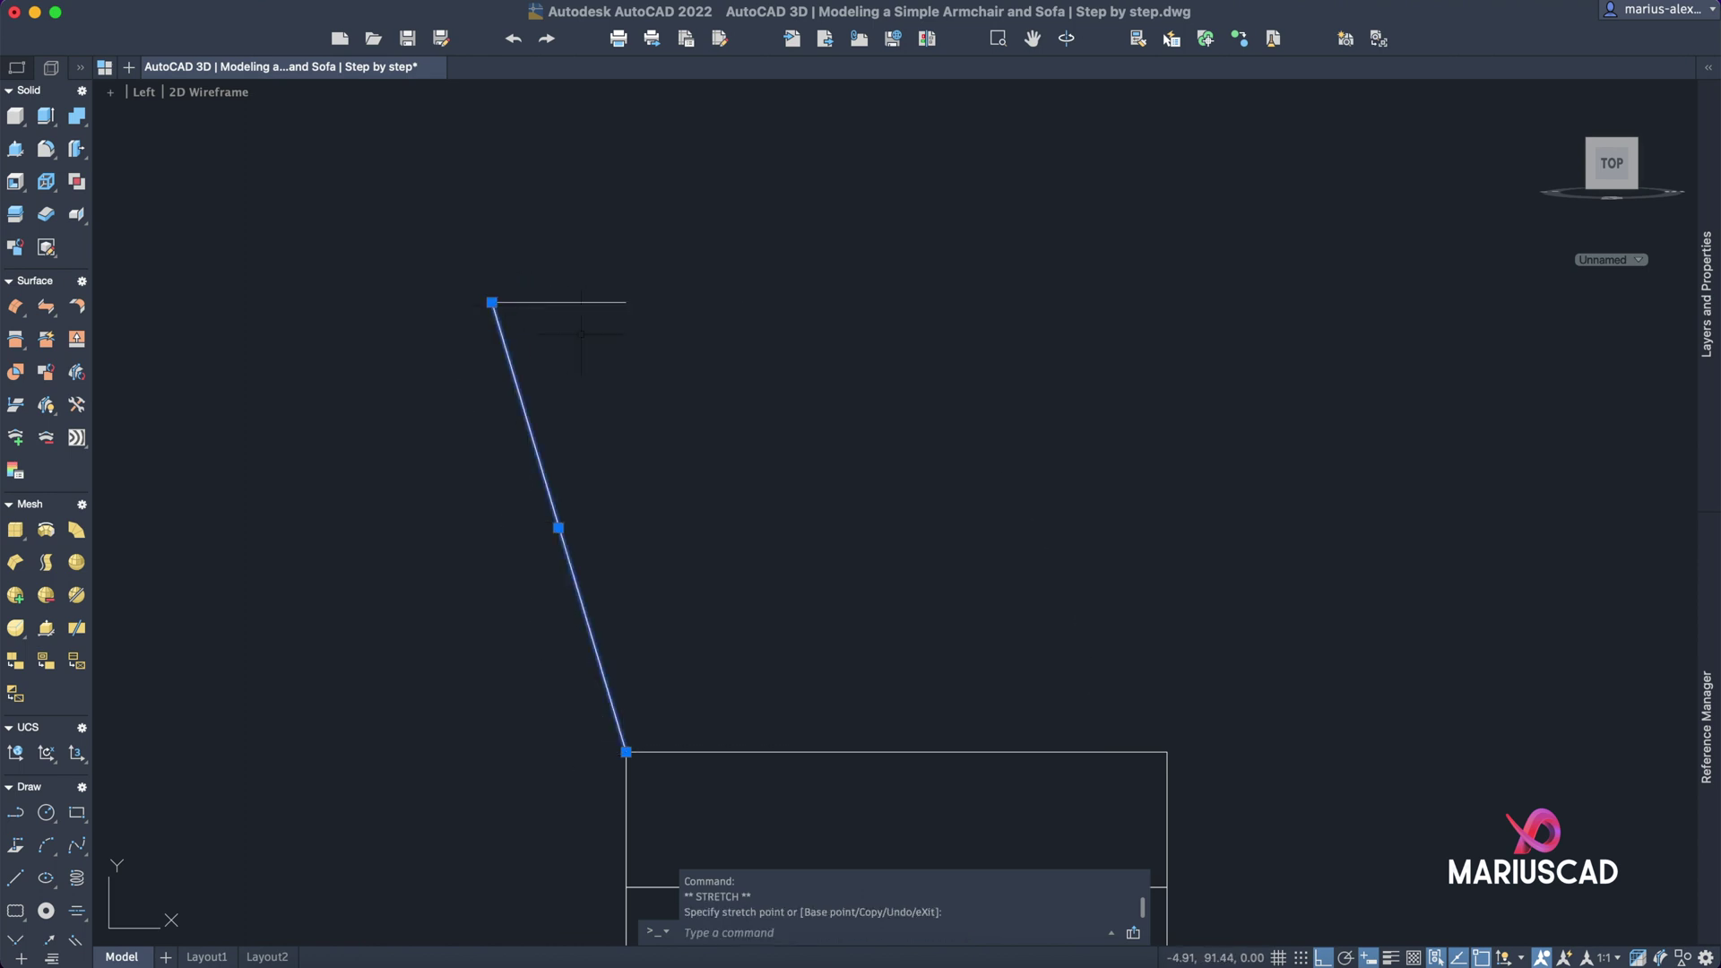
key(Escape)
- Delete the 15-long horizontal line at the top of the slanted backrest line
click(615, 373)
click(561, 235)
key(Delete)
scroll(810, 333, down, 3)
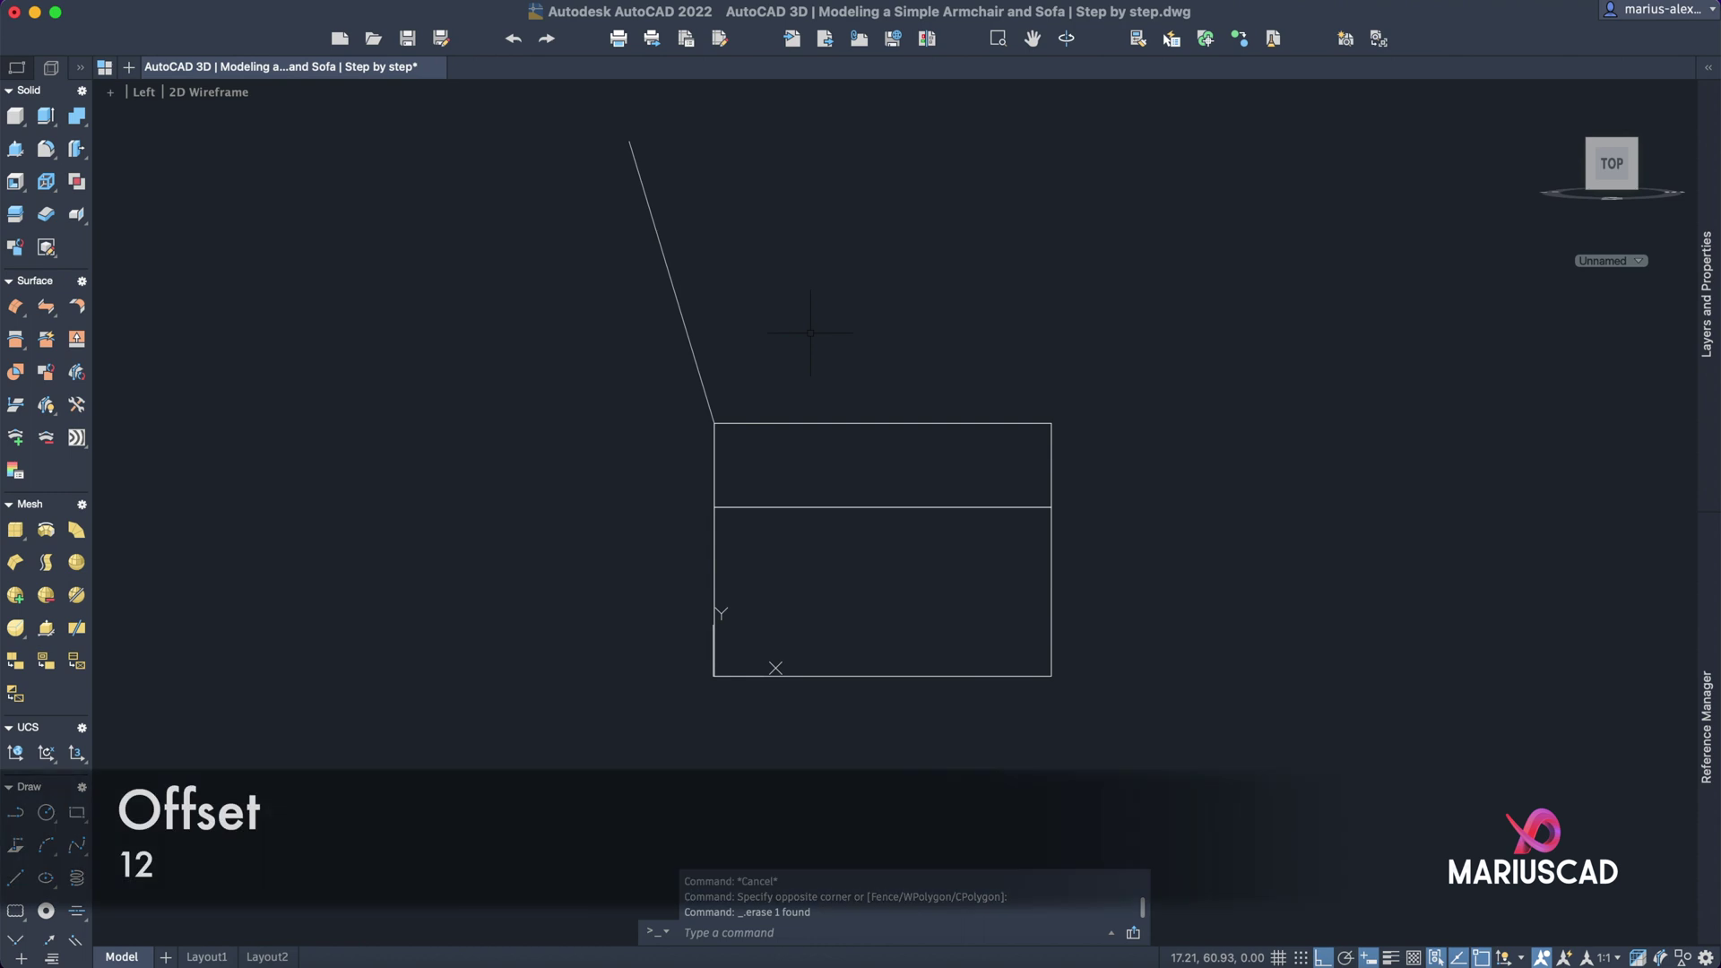
- Offset the slanted backrest line and the vertical line below it by 12, away from the seat boxes
text(off)
key(Return)
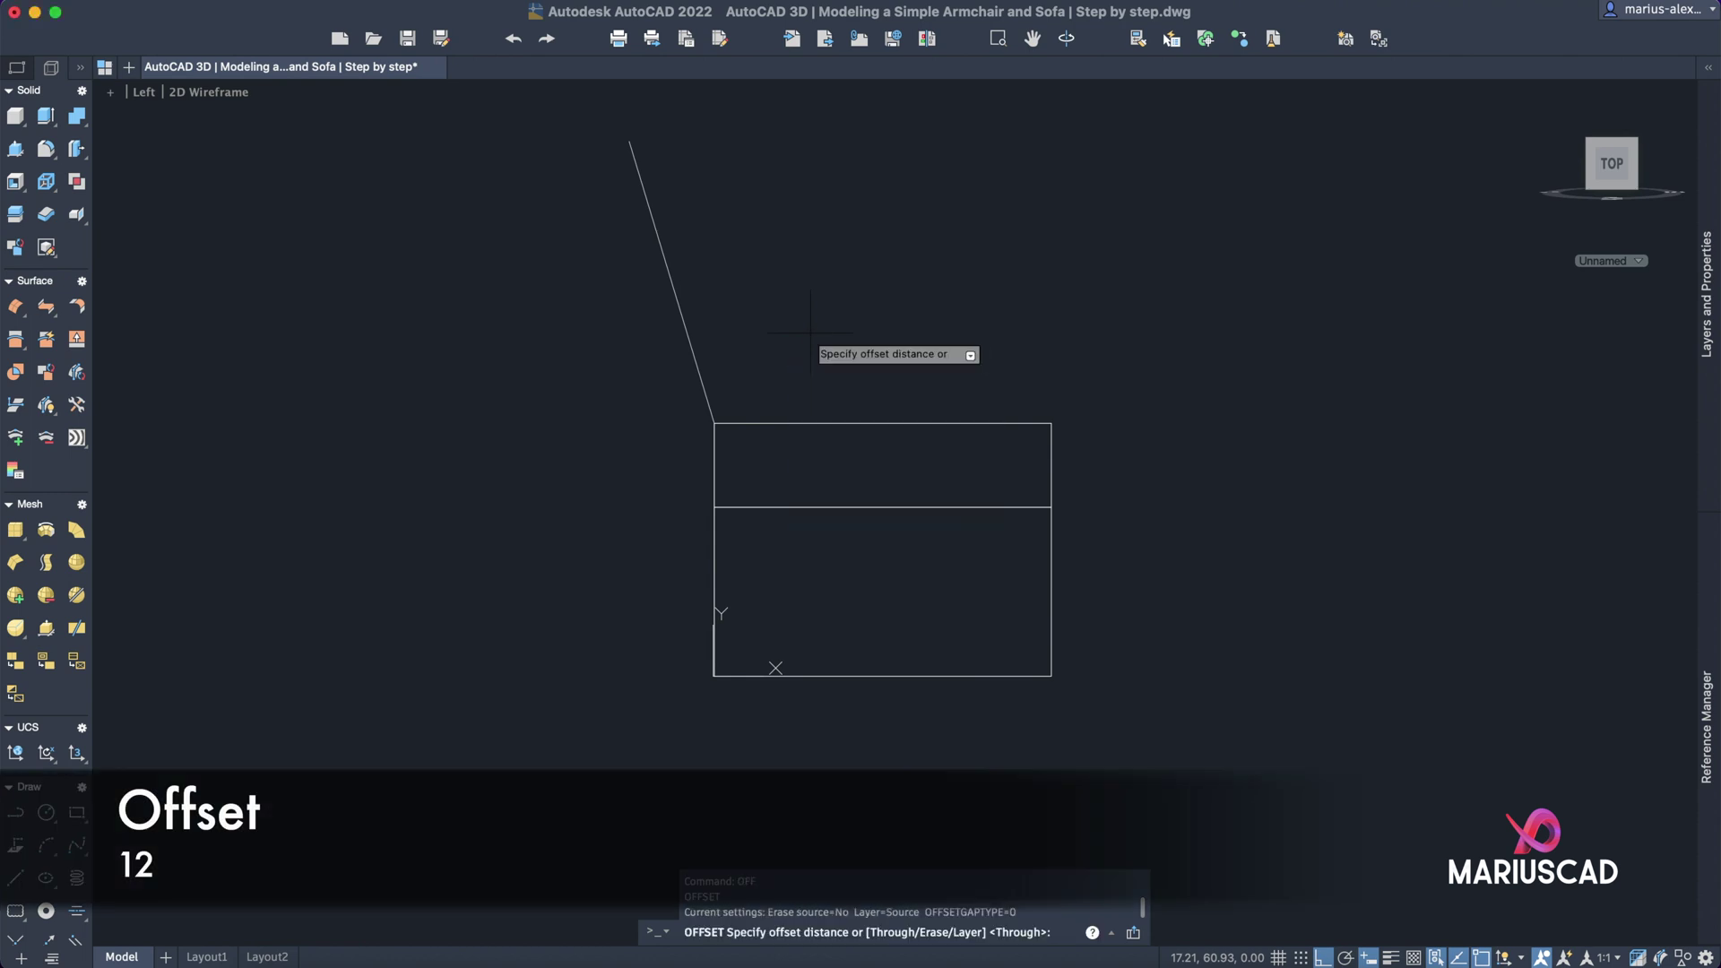
key(Return)
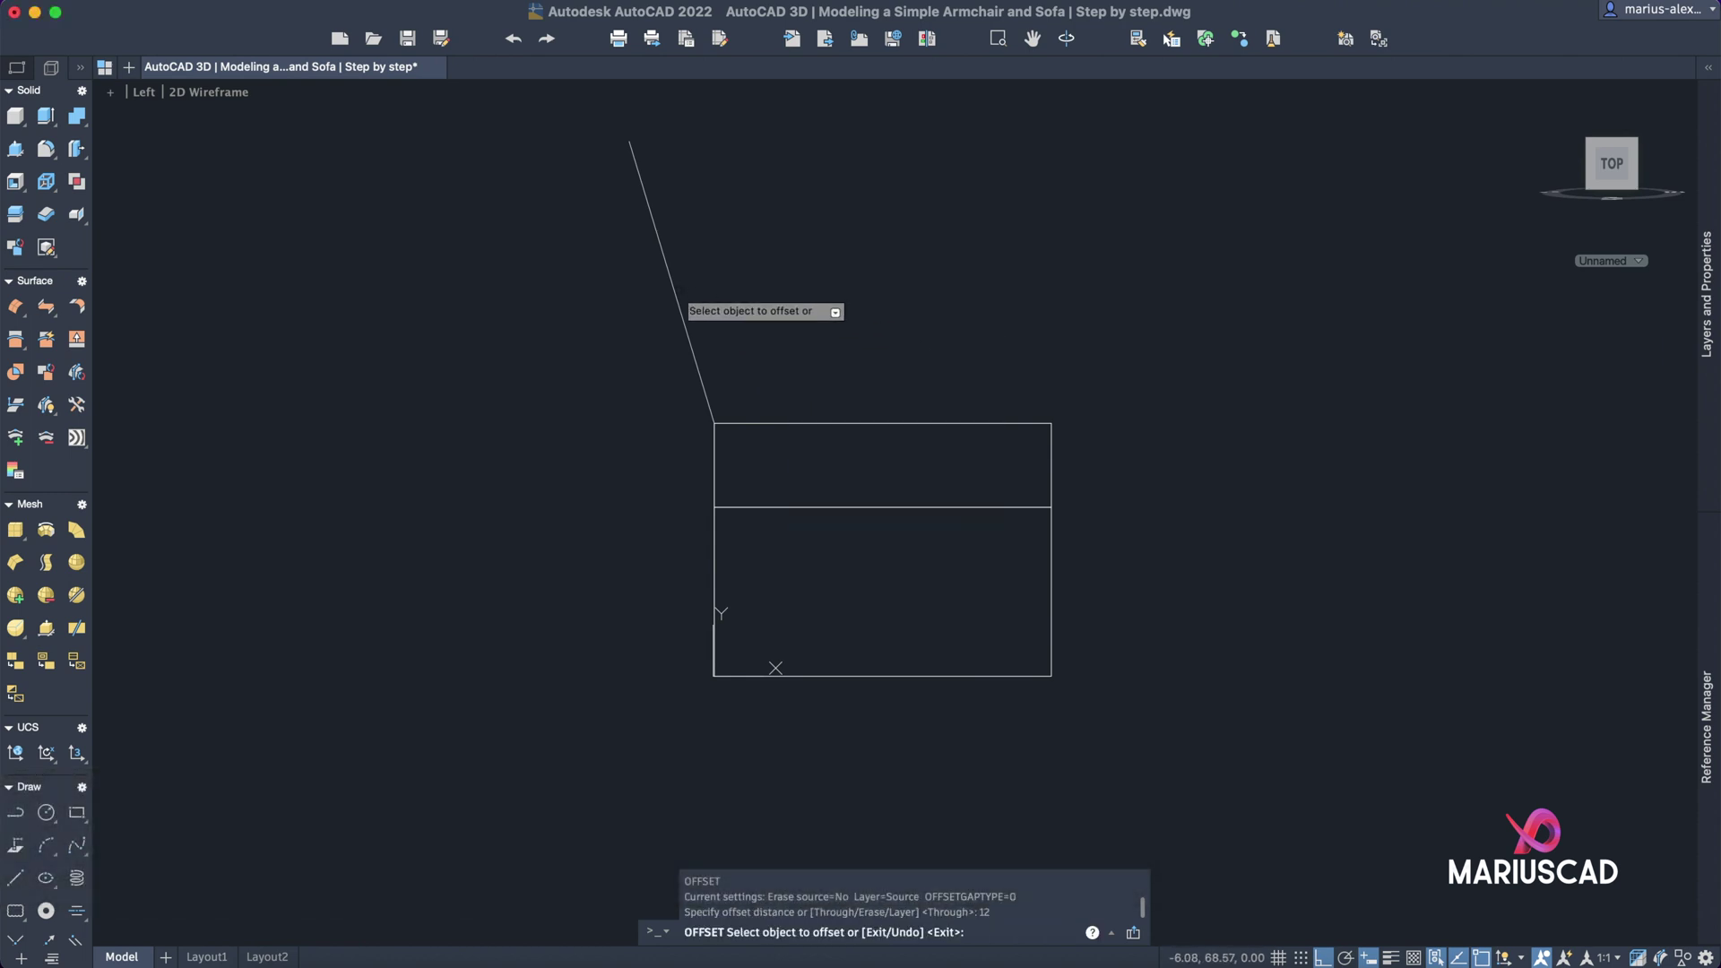
click(670, 289)
click(638, 292)
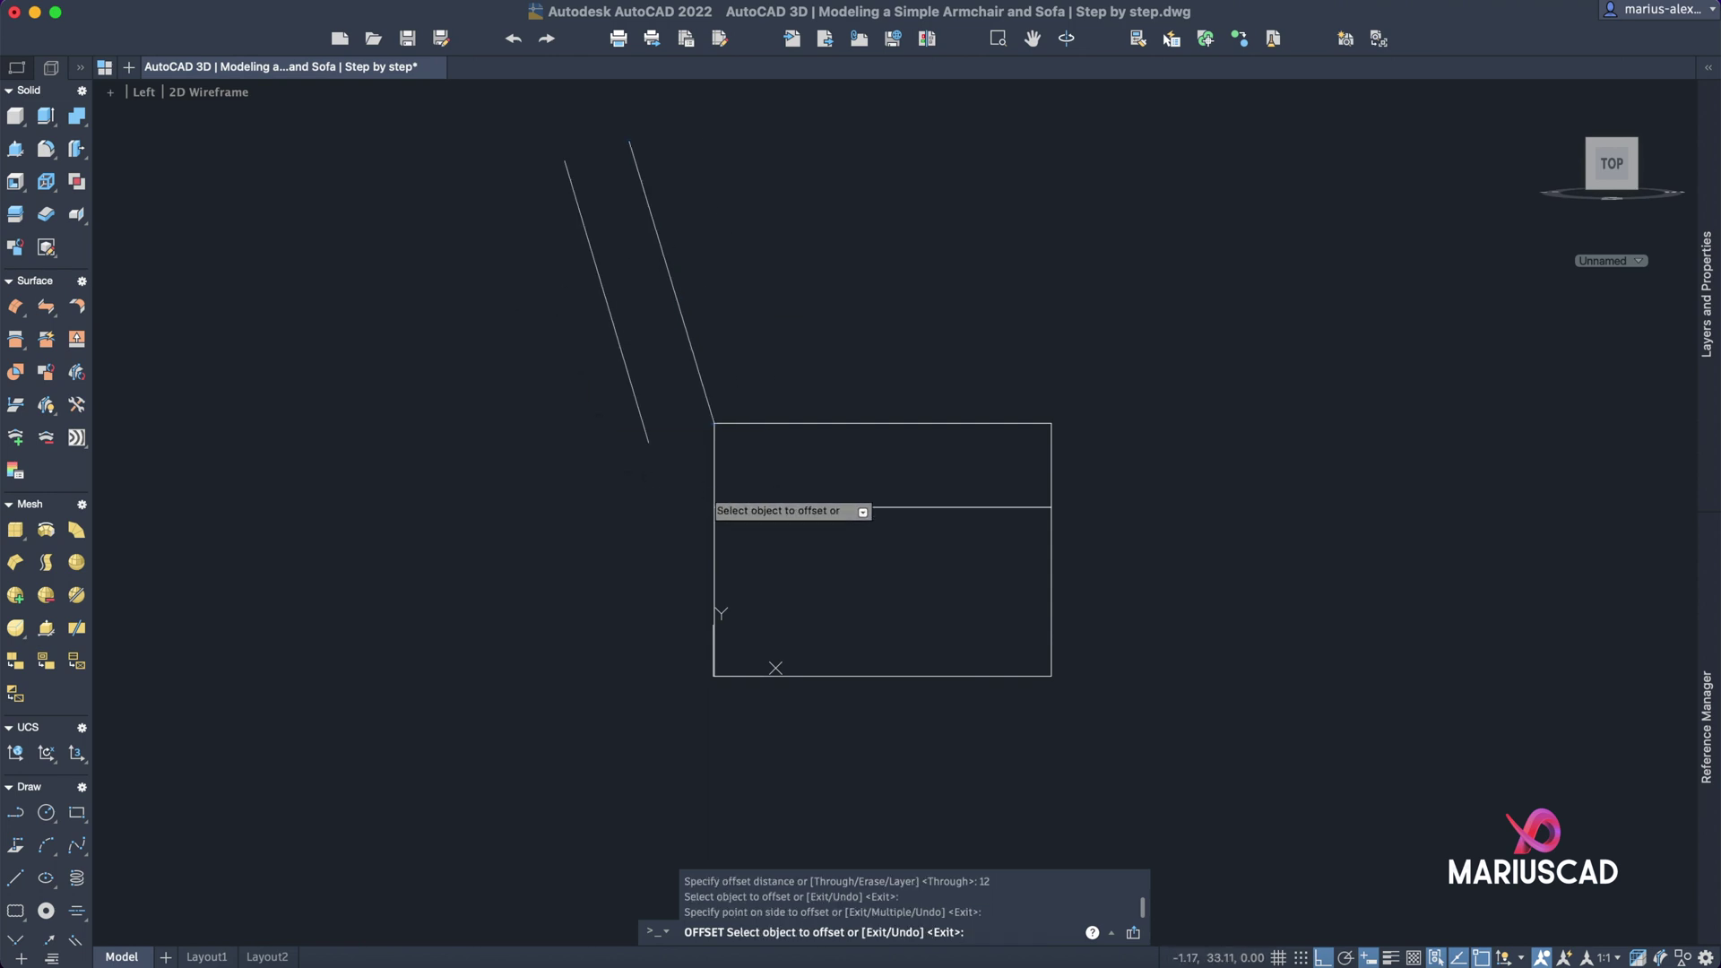
click(713, 499)
click(625, 484)
key(Escape)
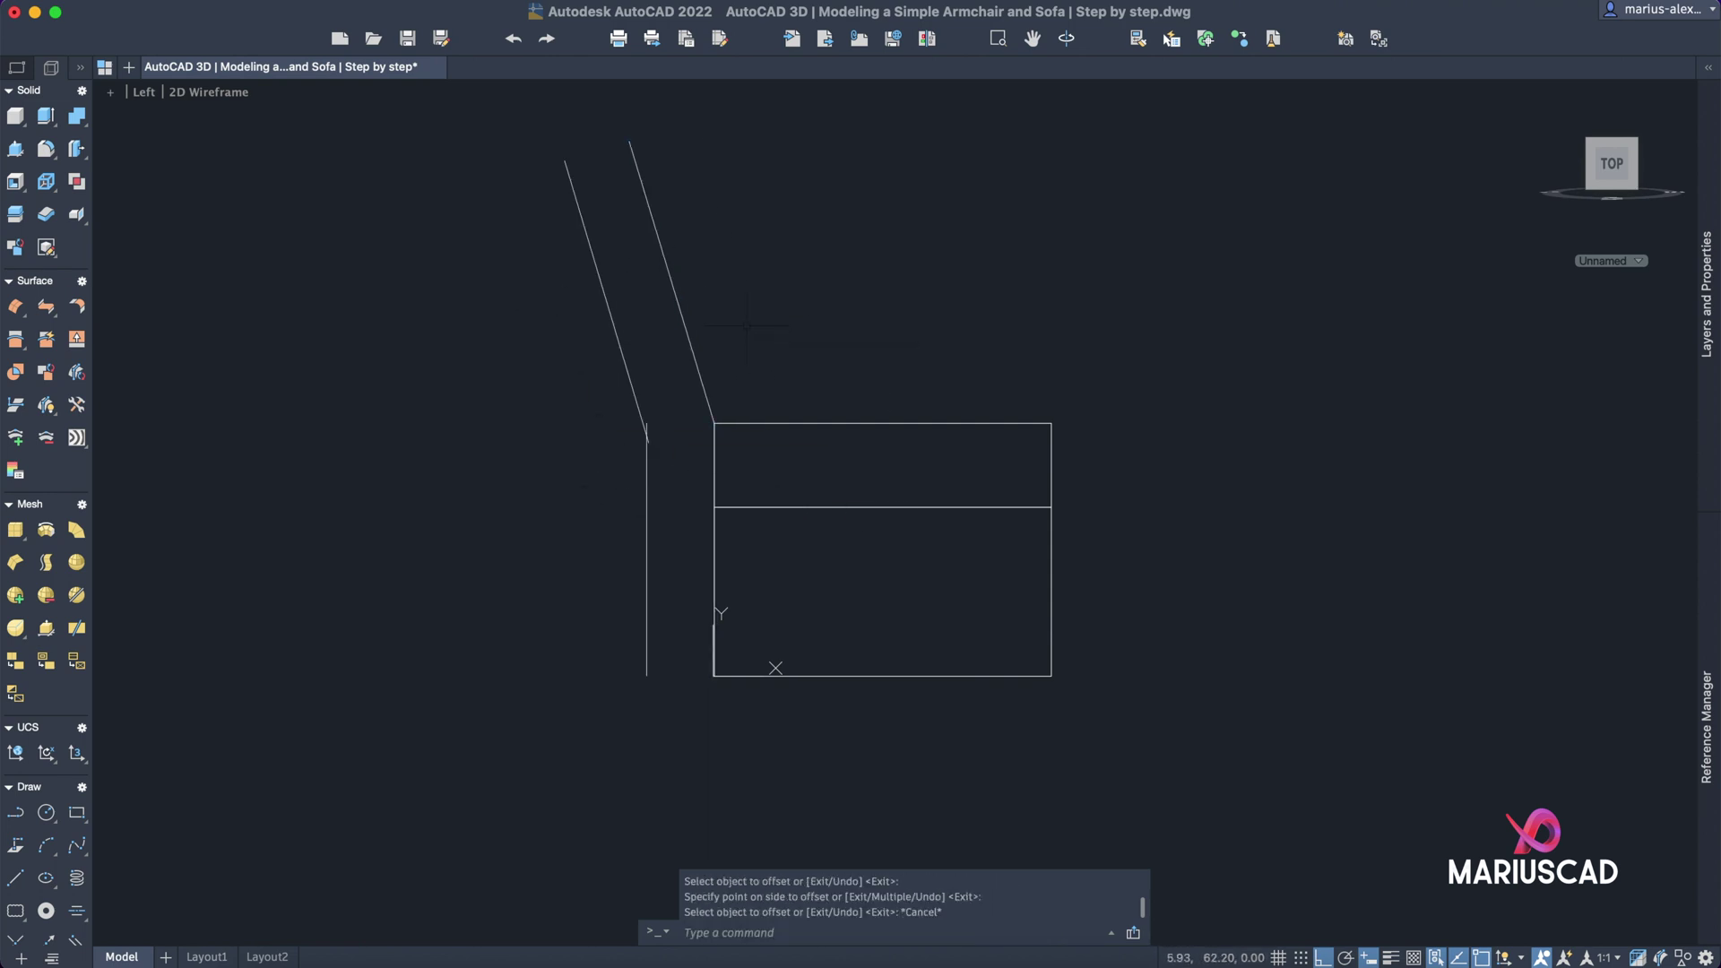
- Draw a three-point arc bulging upward between the upper ends of the two slanted backrest lines
text(arc)
key(Return)
middle_drag(746, 332, 780, 473)
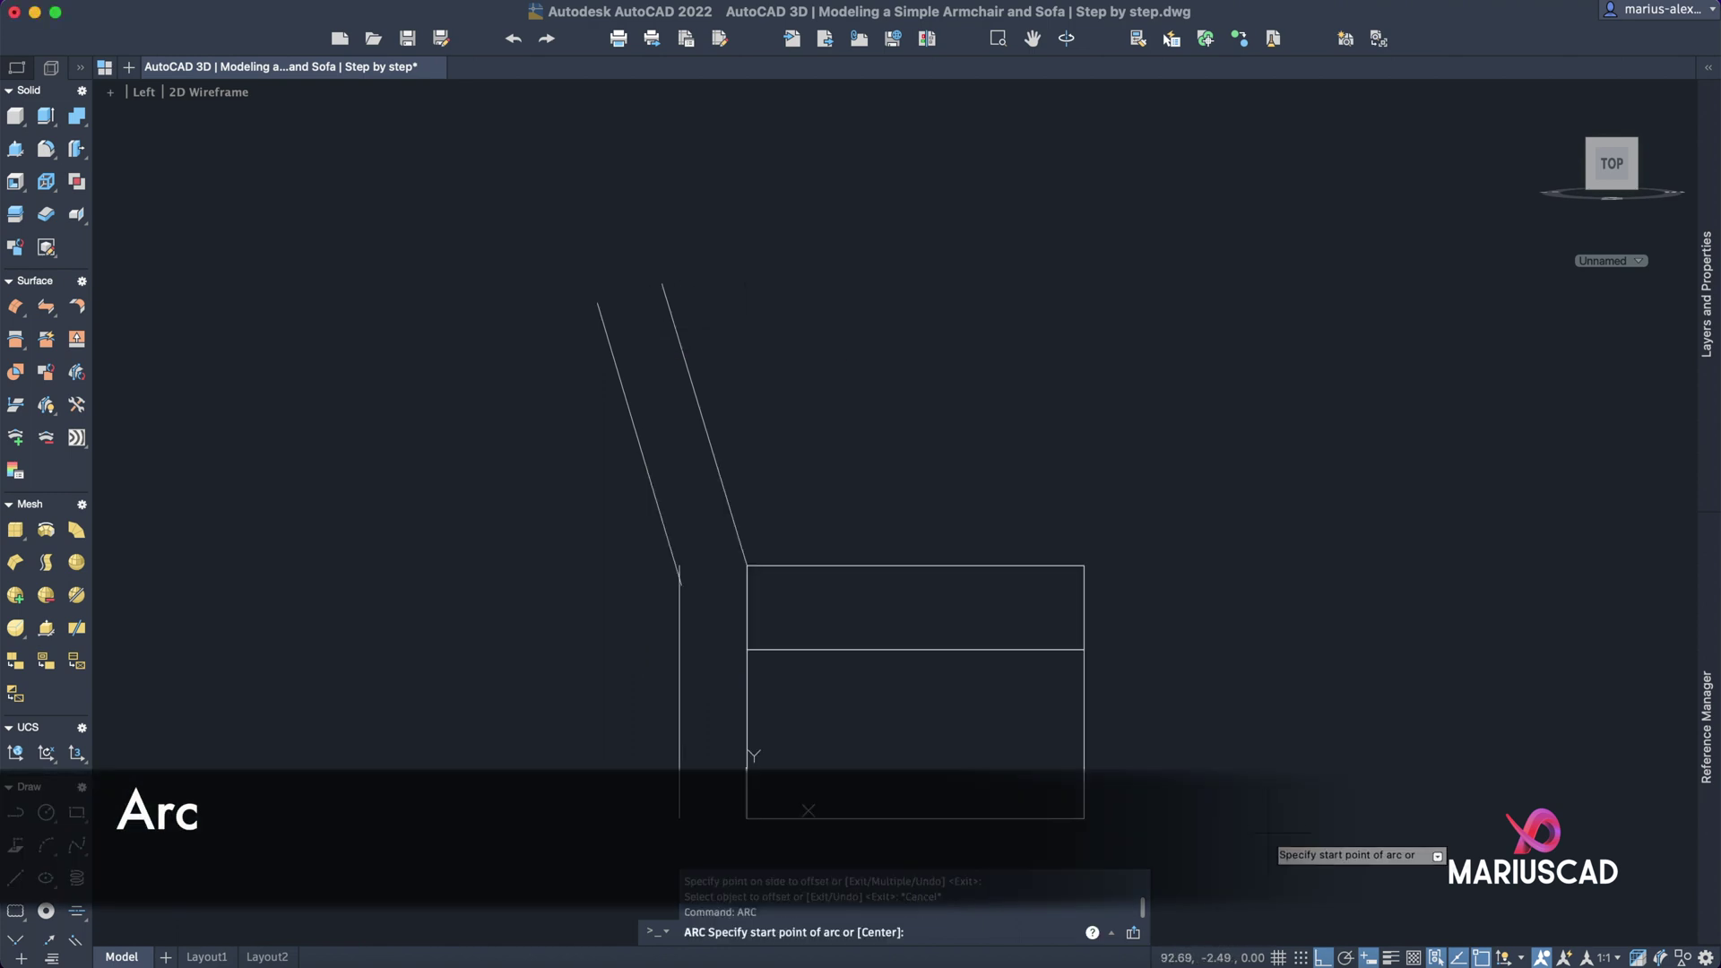
click(662, 284)
scroll(641, 238, up, 3)
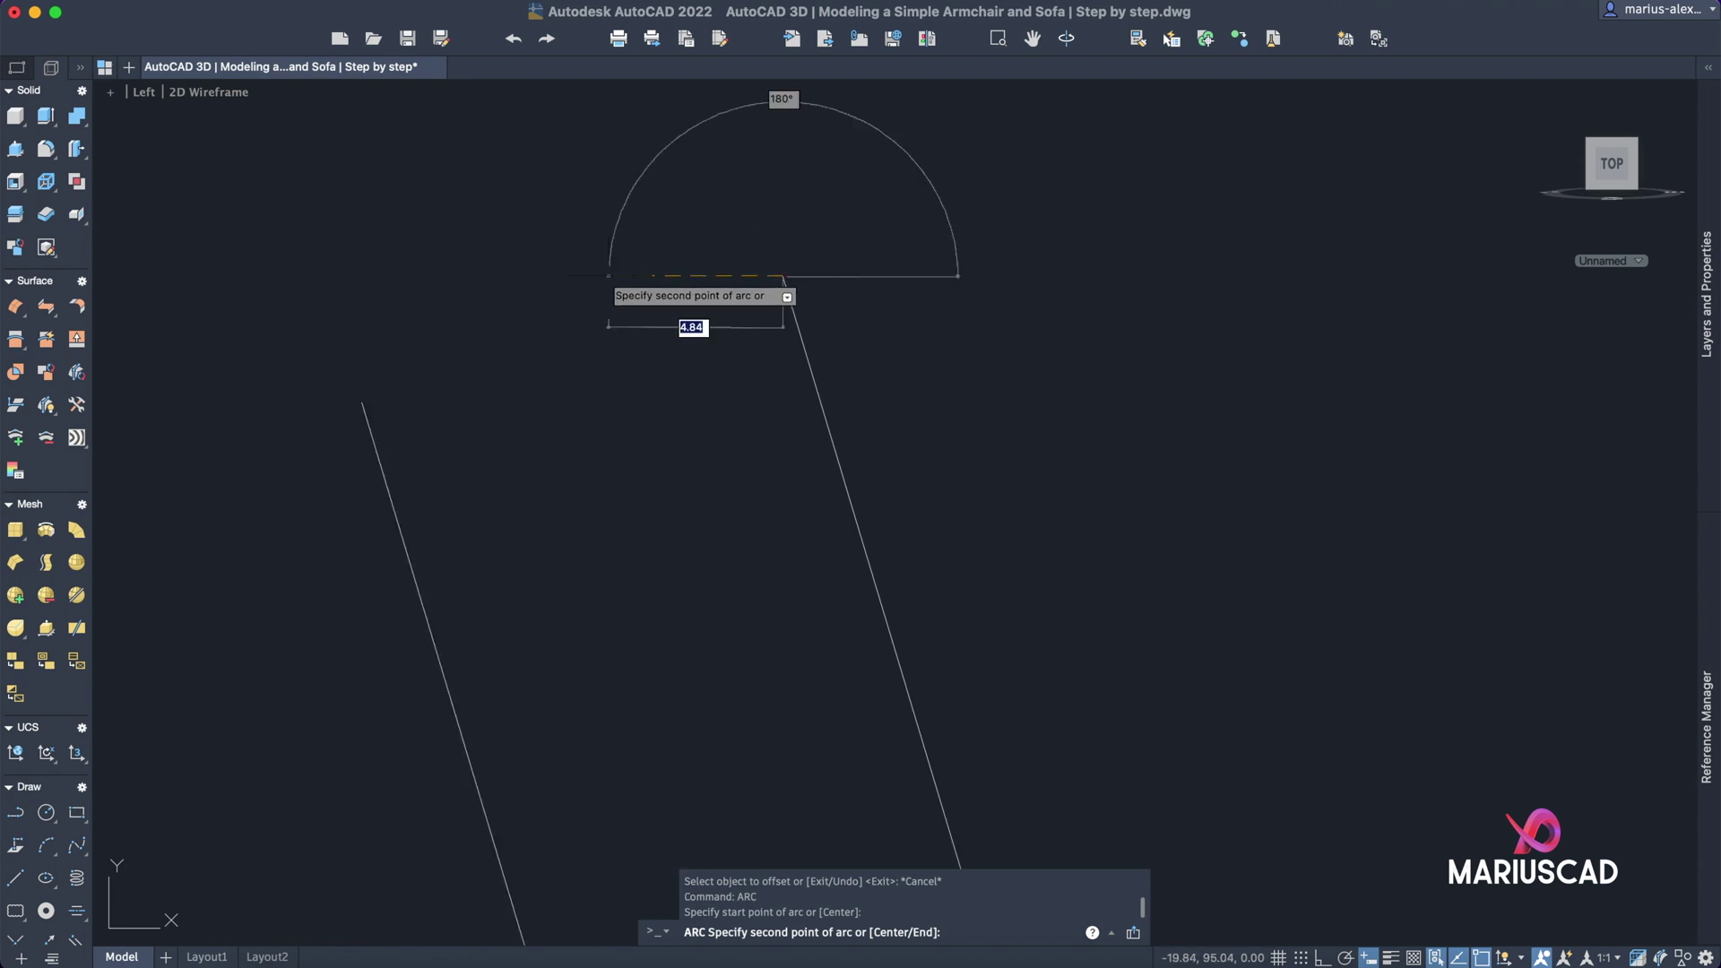
click(527, 174)
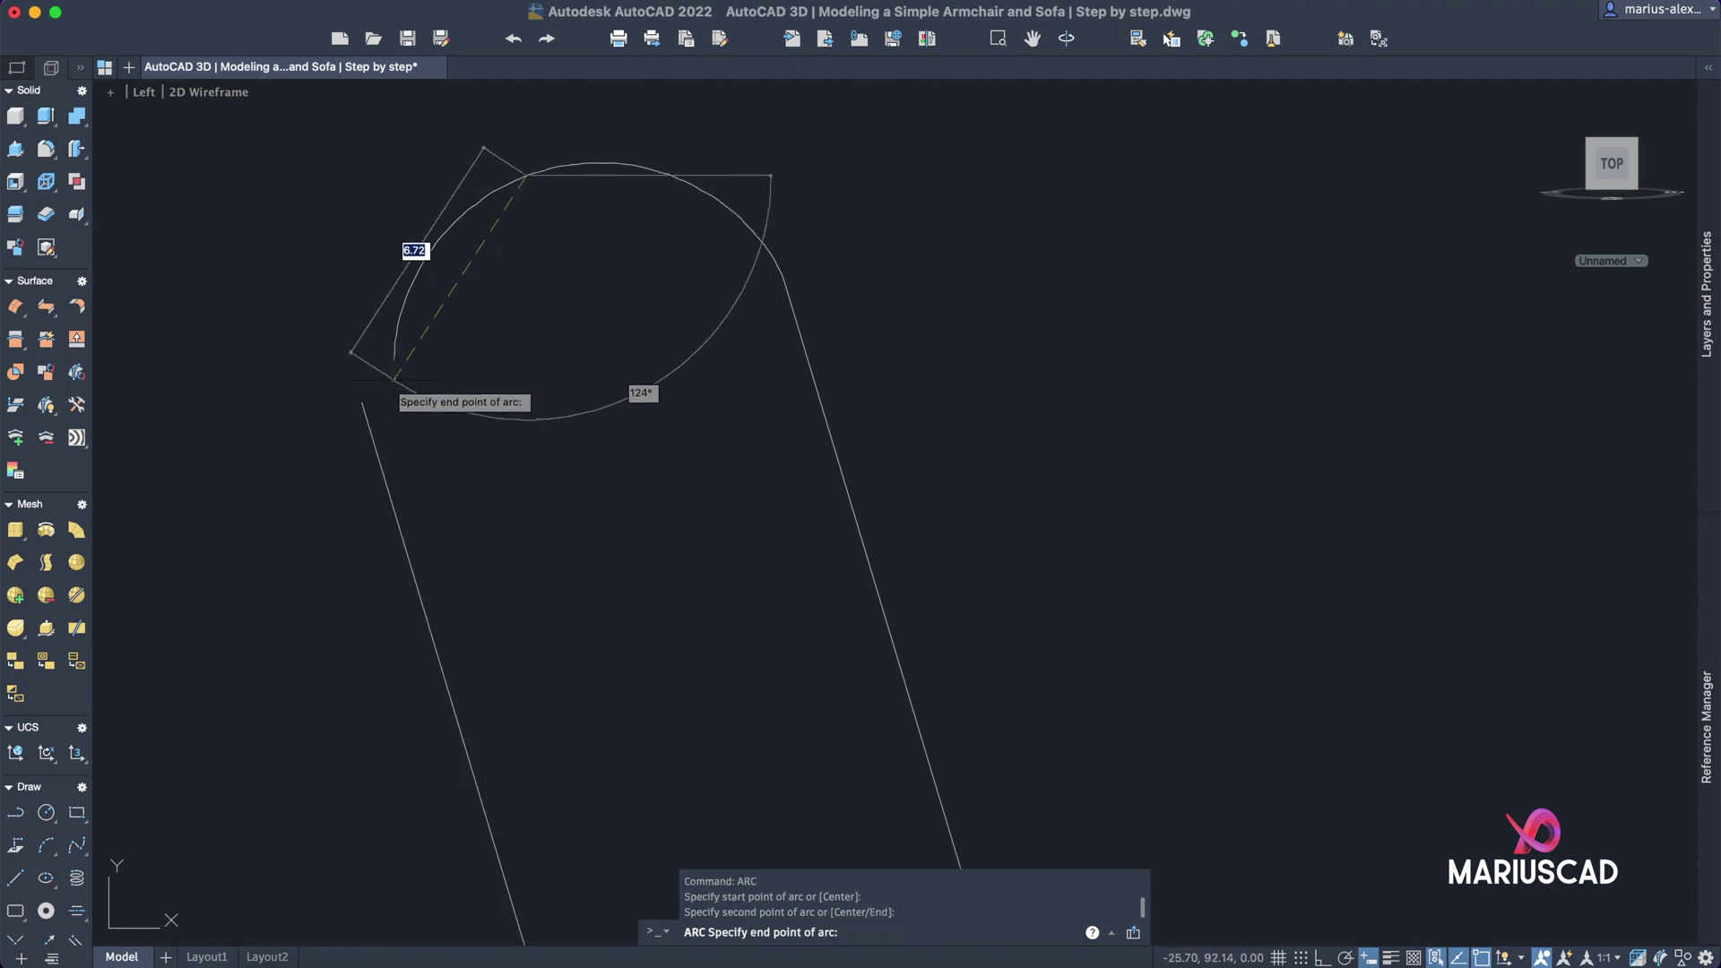
click(362, 402)
key(Escape)
scroll(665, 426, down, 5)
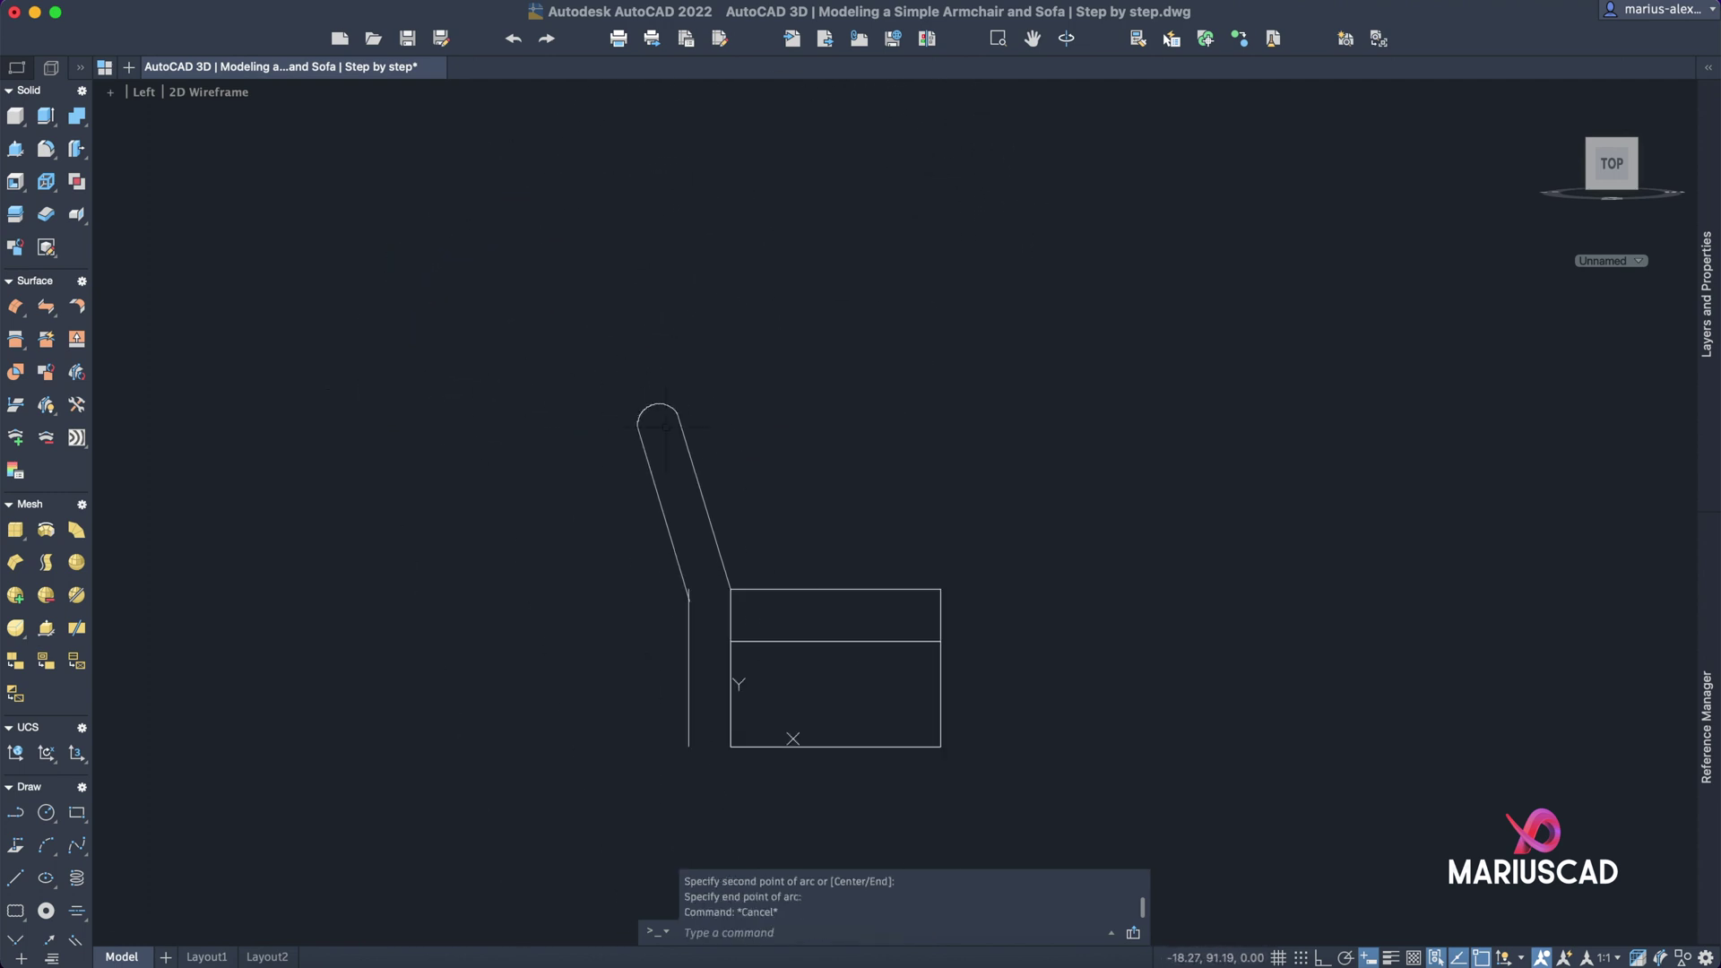
- With Ortho on, draw a 12-long horizontal line from 0,0 to the lower end of the offset vertical line
scroll(715, 784, up, 5)
text(li)
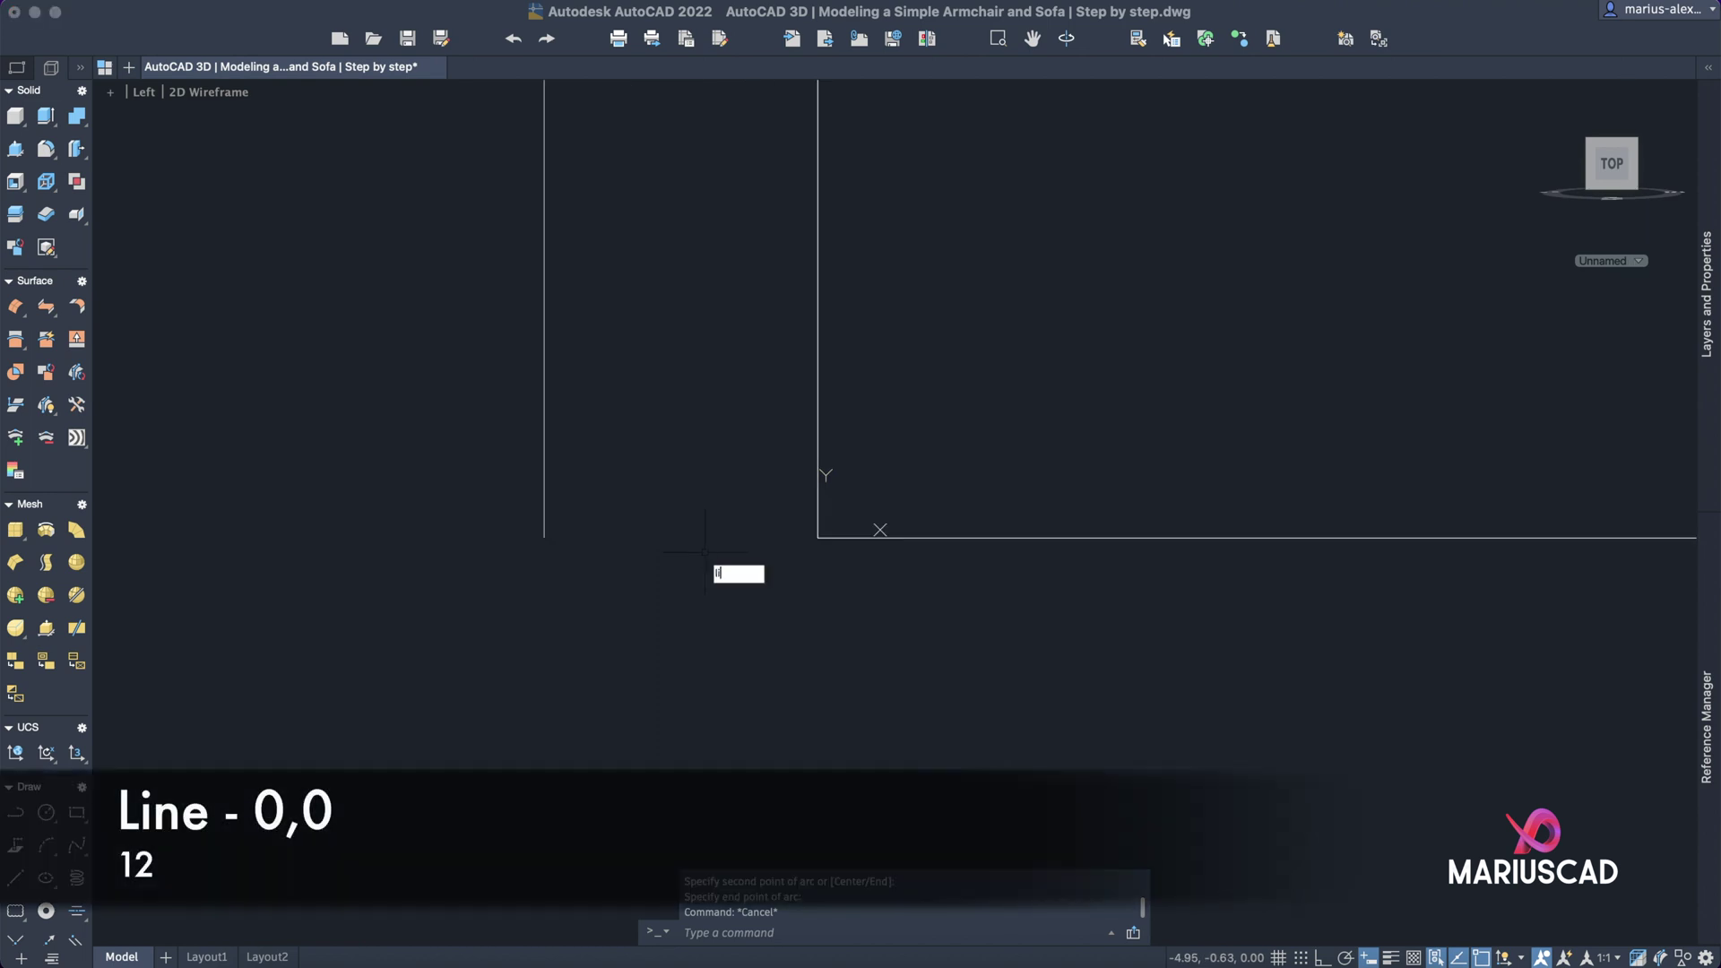
key(Return)
text(0,0)
key(Return)
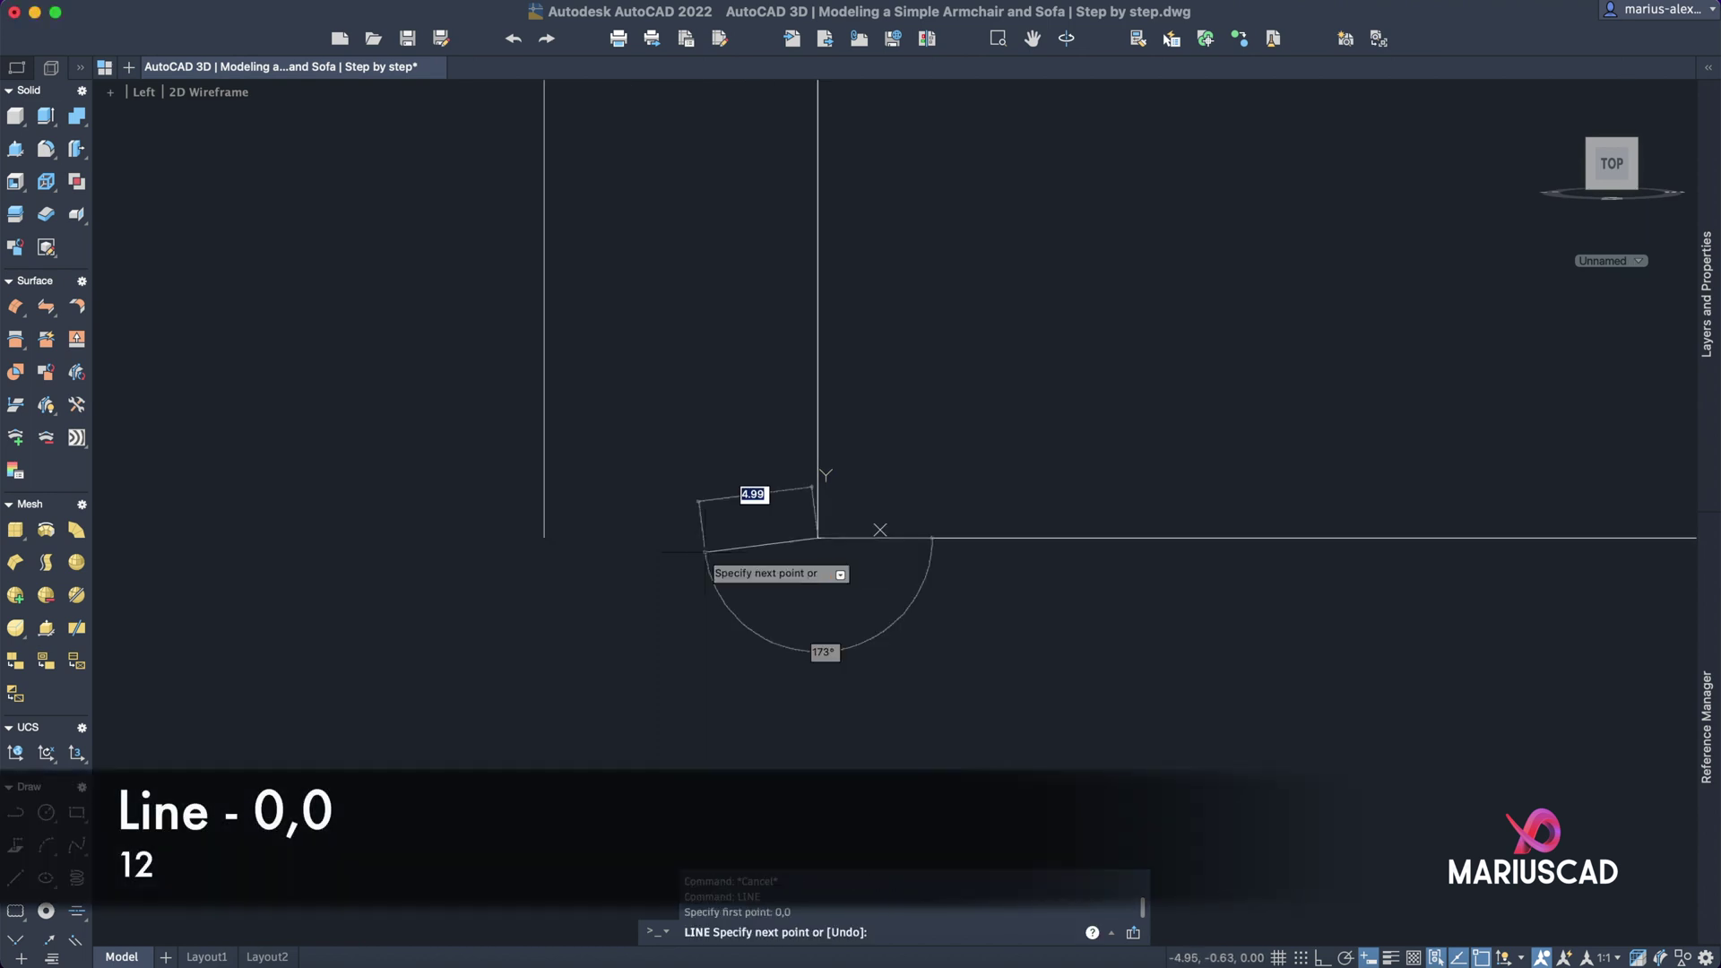
key(F8)
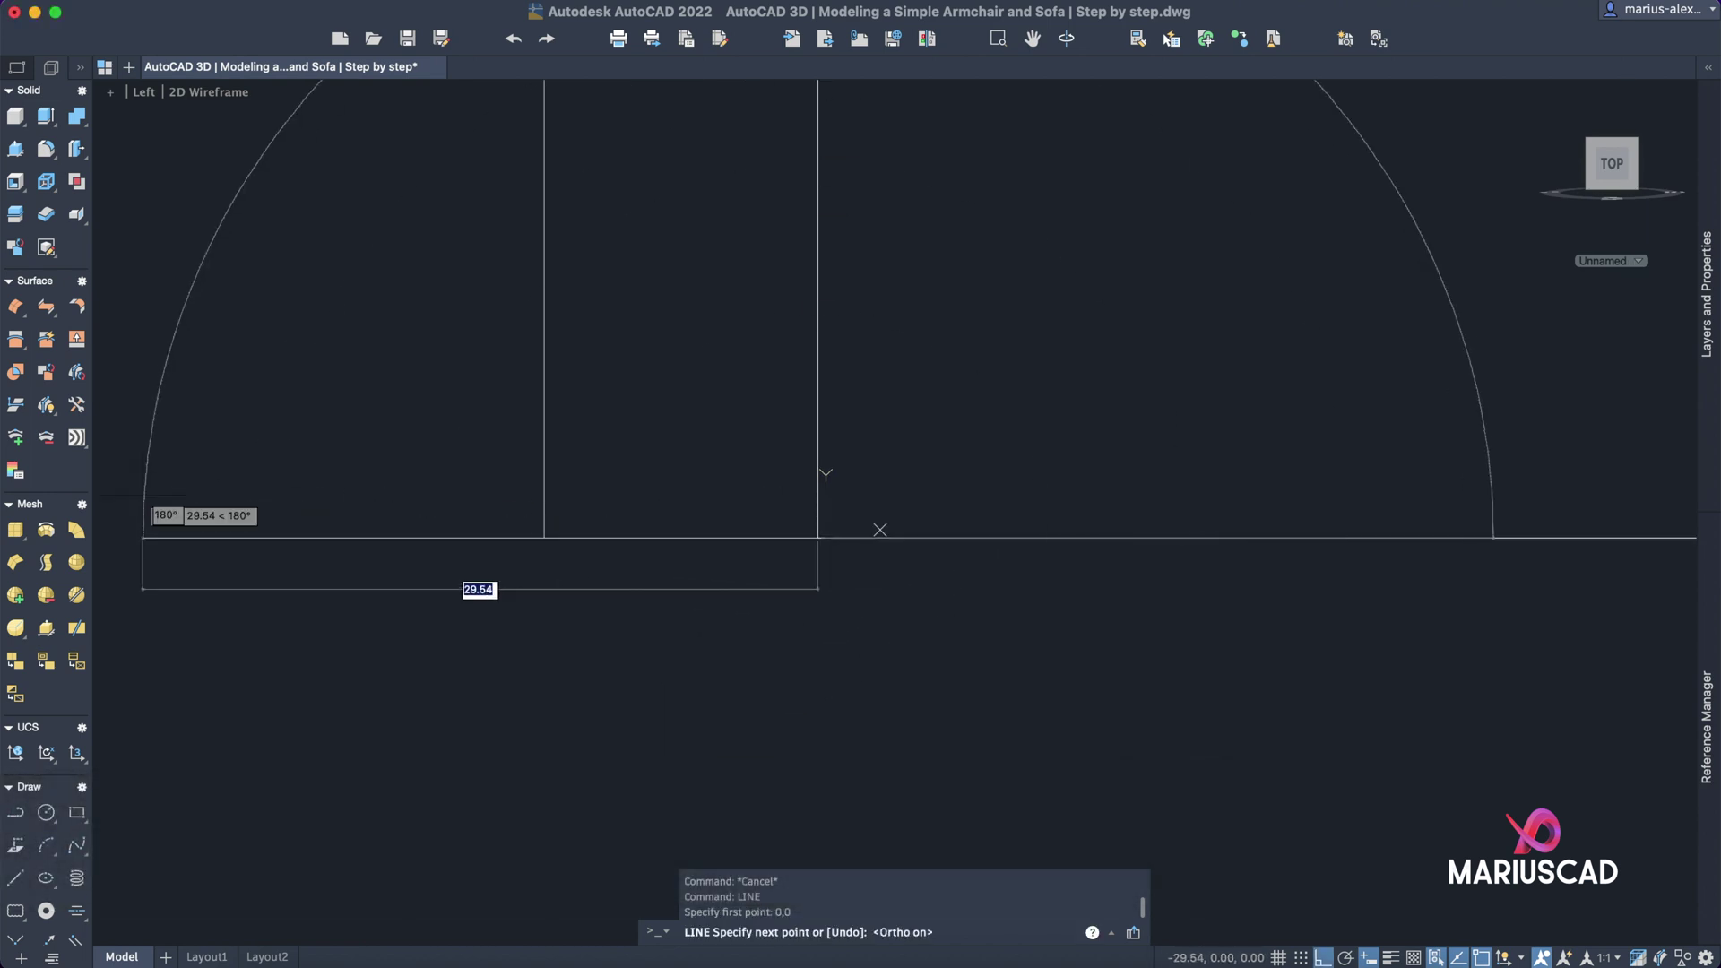
text(12)
key(Return)
key(Escape)
- Trim the overlapping ends where the offset slanted and vertical lines cross at the back of the backrest
middle_drag(679, 434, 807, 883)
scroll(803, 856, down, 5)
scroll(809, 539, up, 4)
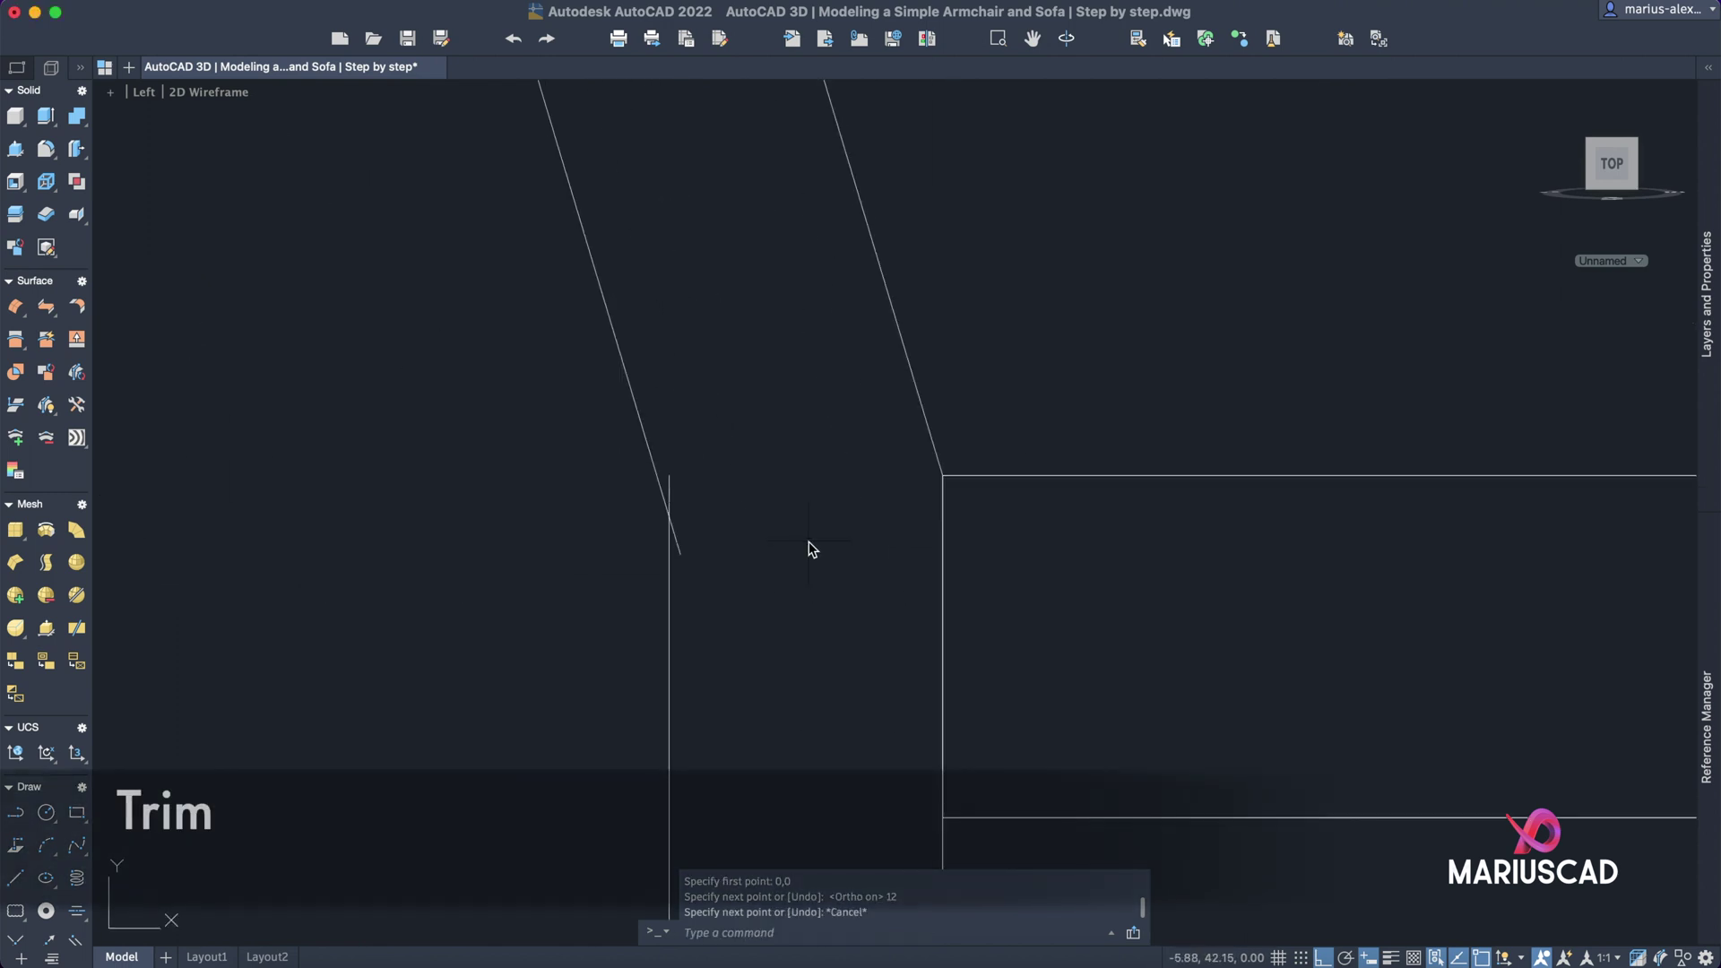
text(tr)
key(Return)
scroll(758, 519, up, 1)
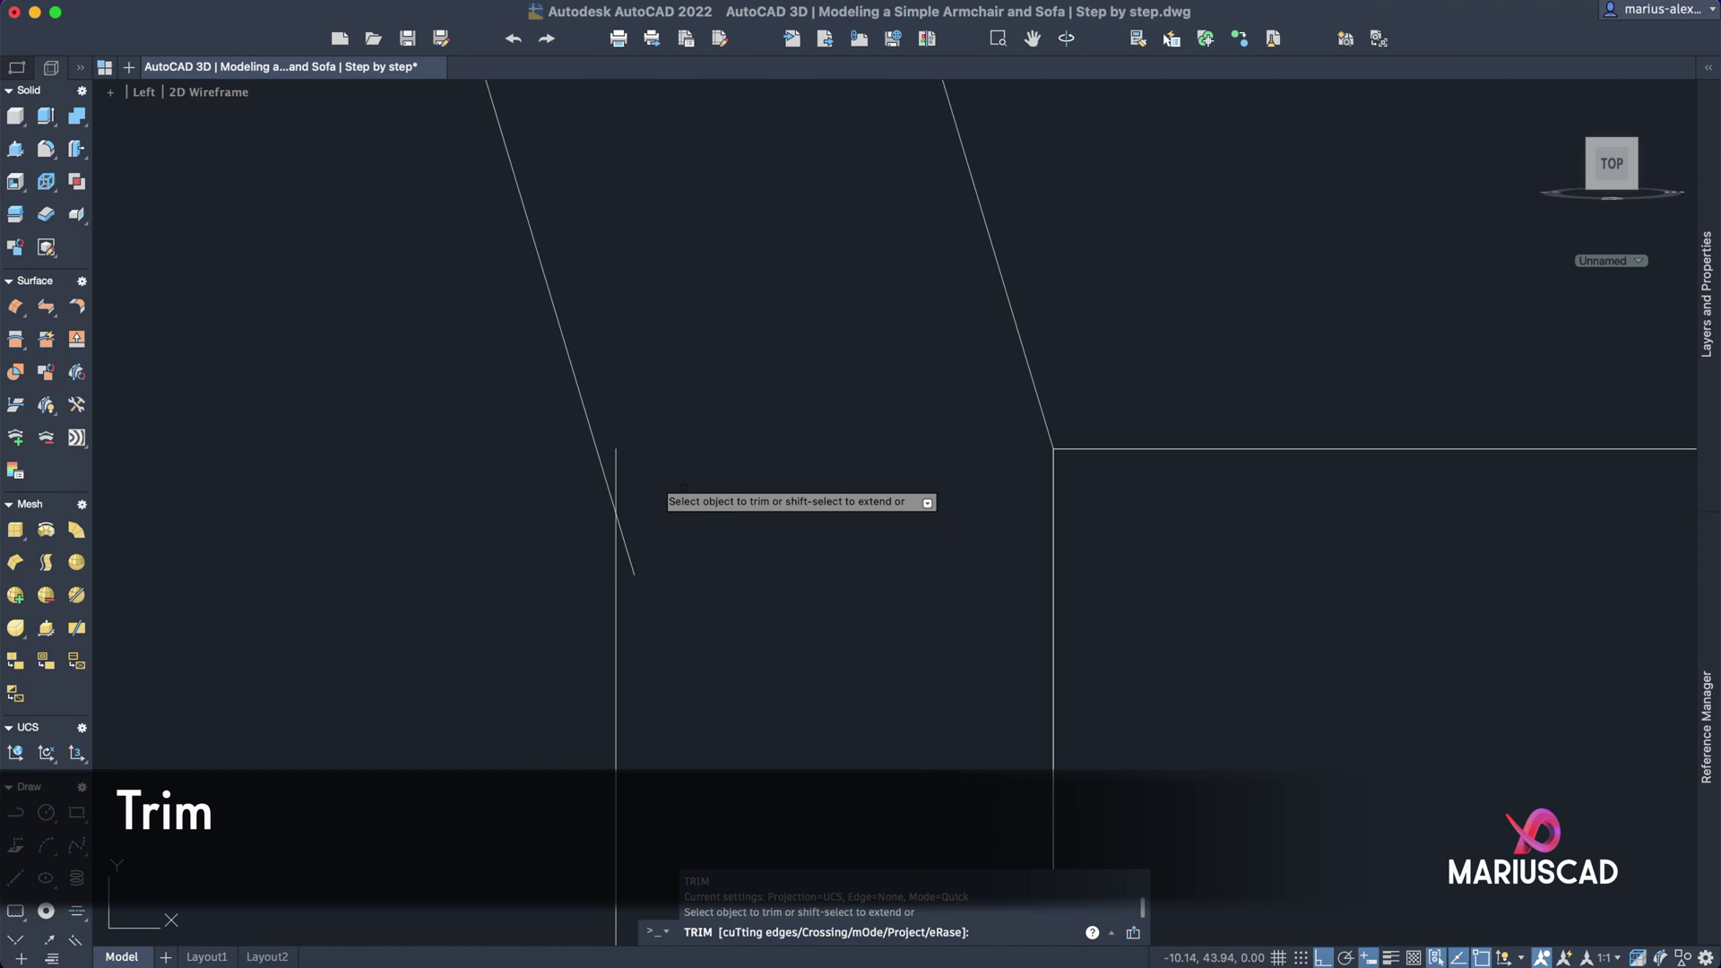
click(631, 453)
click(582, 459)
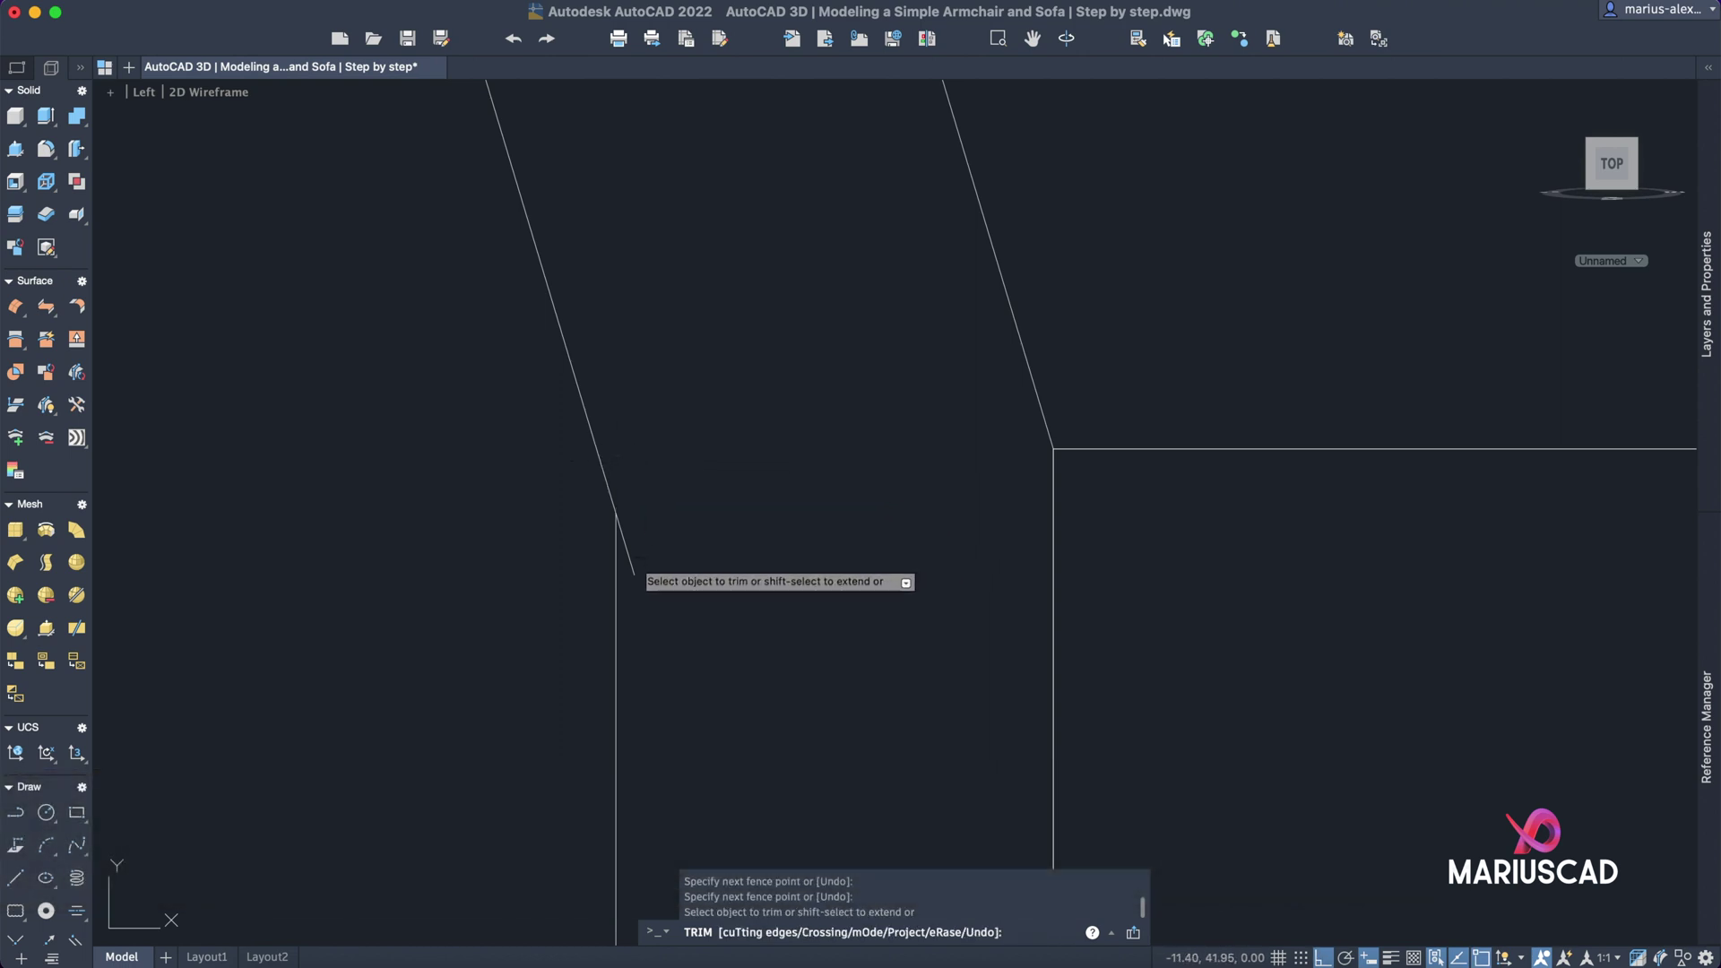
click(630, 559)
scroll(631, 560, down, 10)
key(Escape)
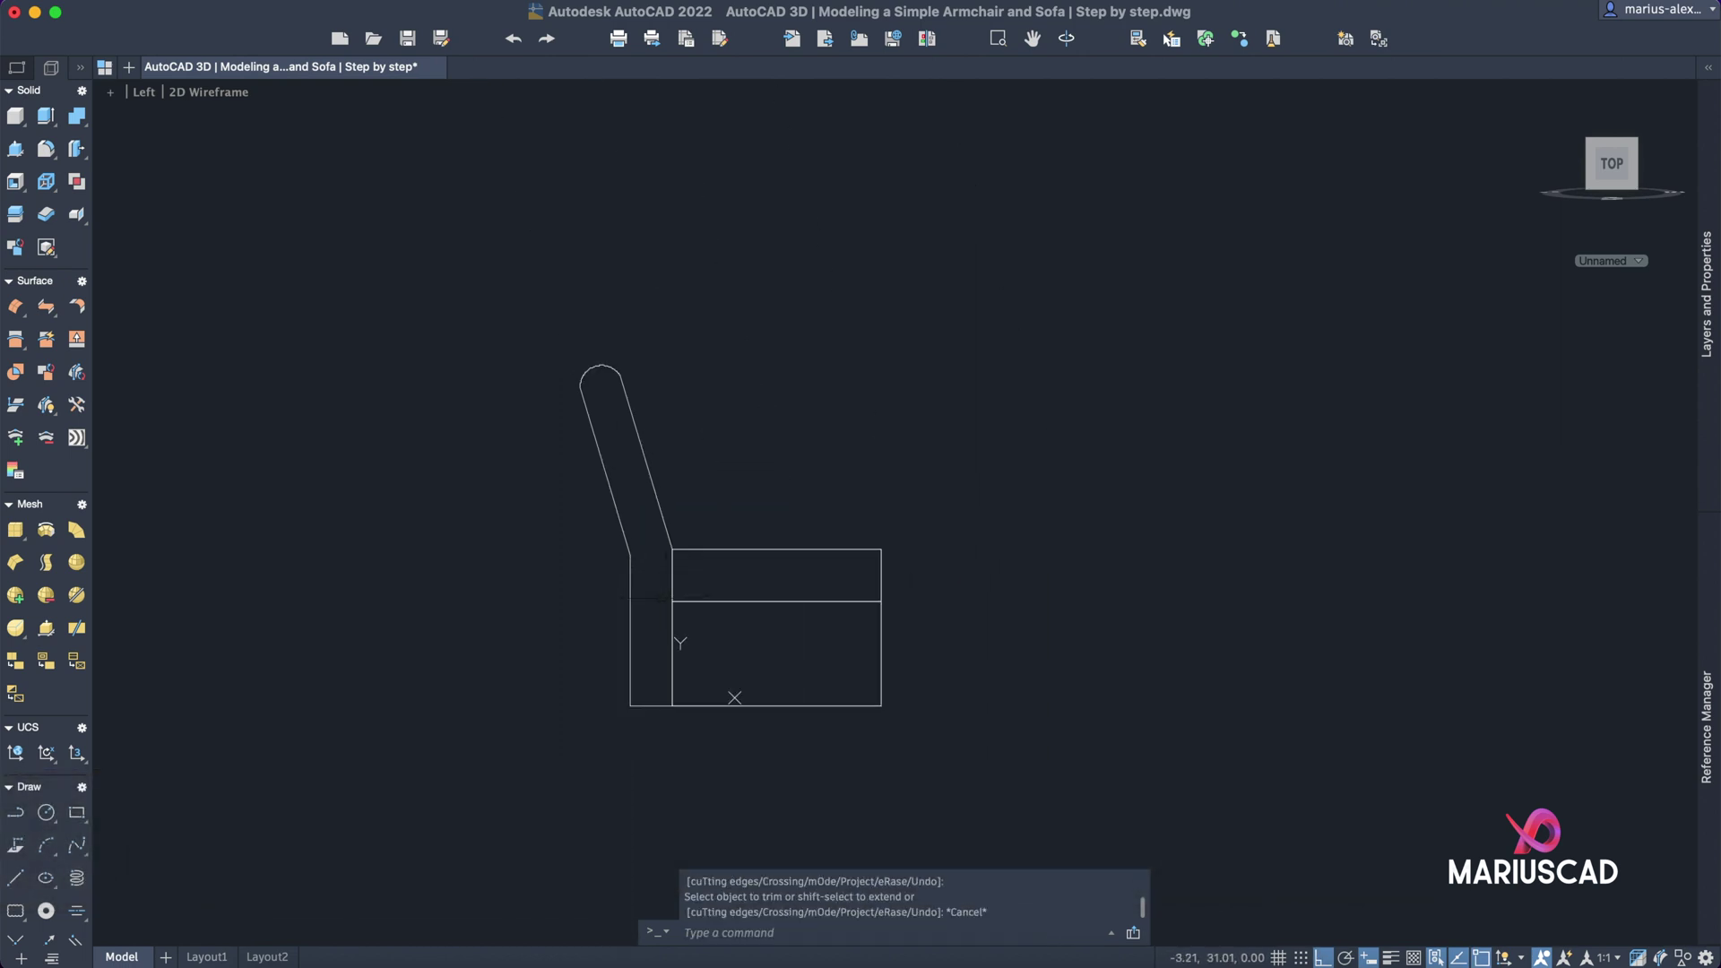
- Join the backrest's slanted lines, vertical lines, top arc and bottom line into one polyline
click(660, 597)
click(610, 571)
key(Escape)
key(Escape)
scroll(625, 555, up, 4)
click(664, 614)
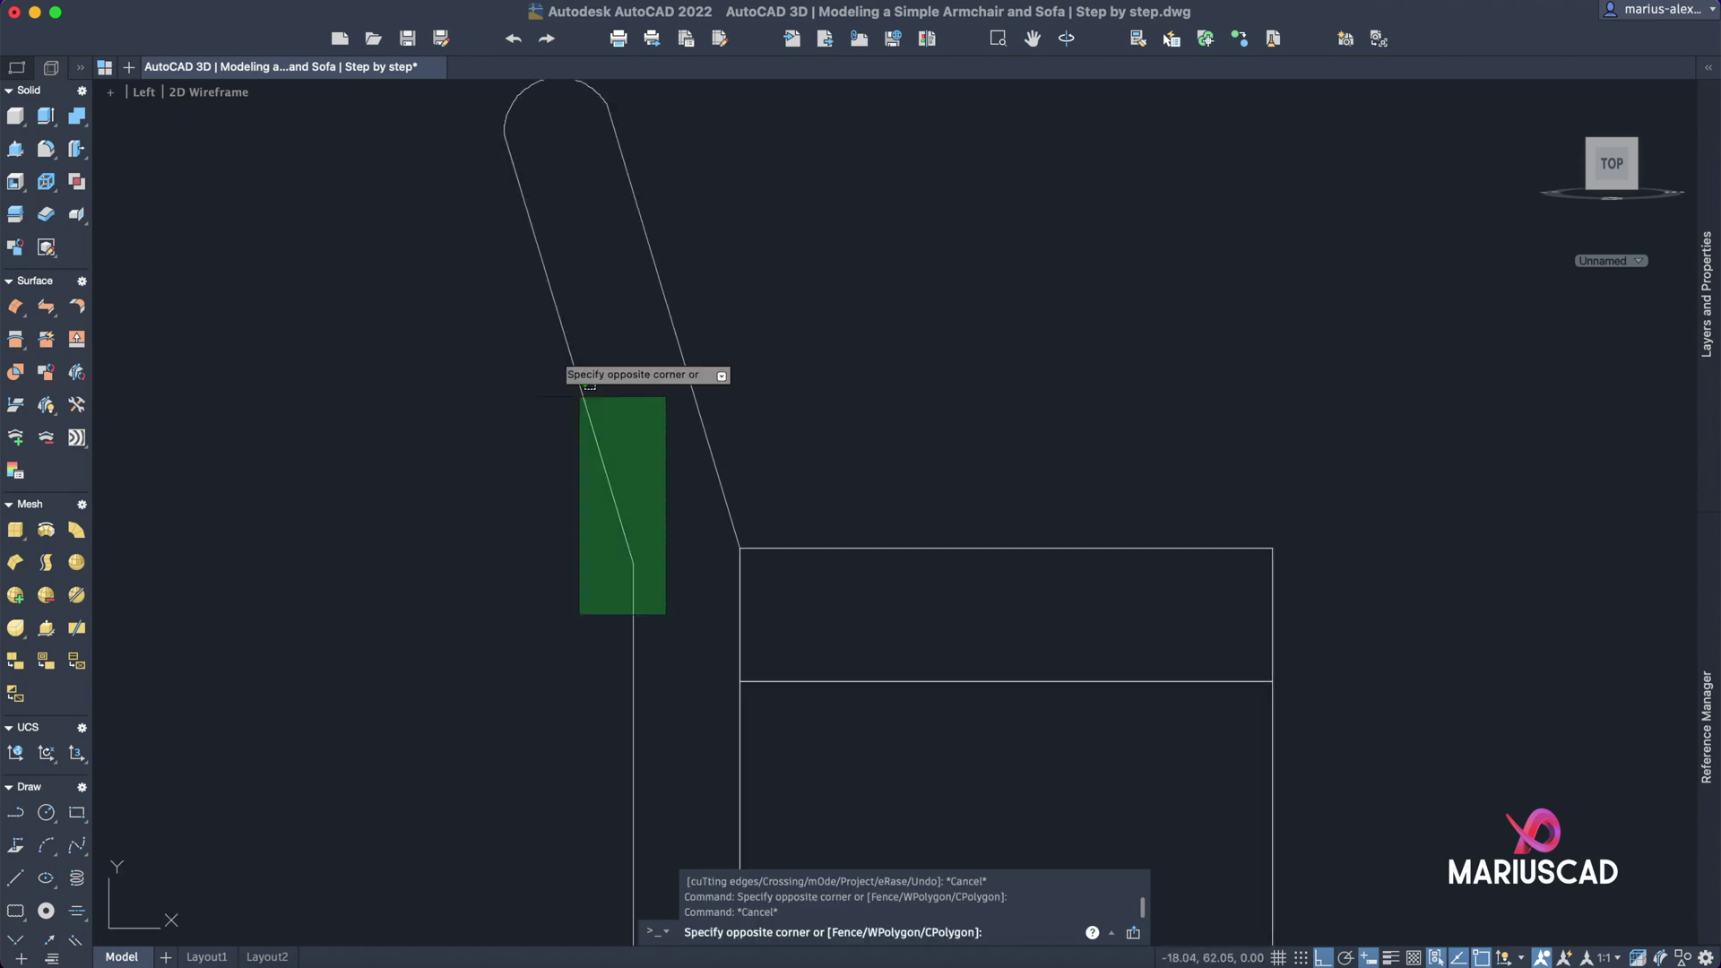
scroll(504, 331, down, 2)
click(505, 330)
middle_drag(606, 673, 573, 454)
click(617, 492)
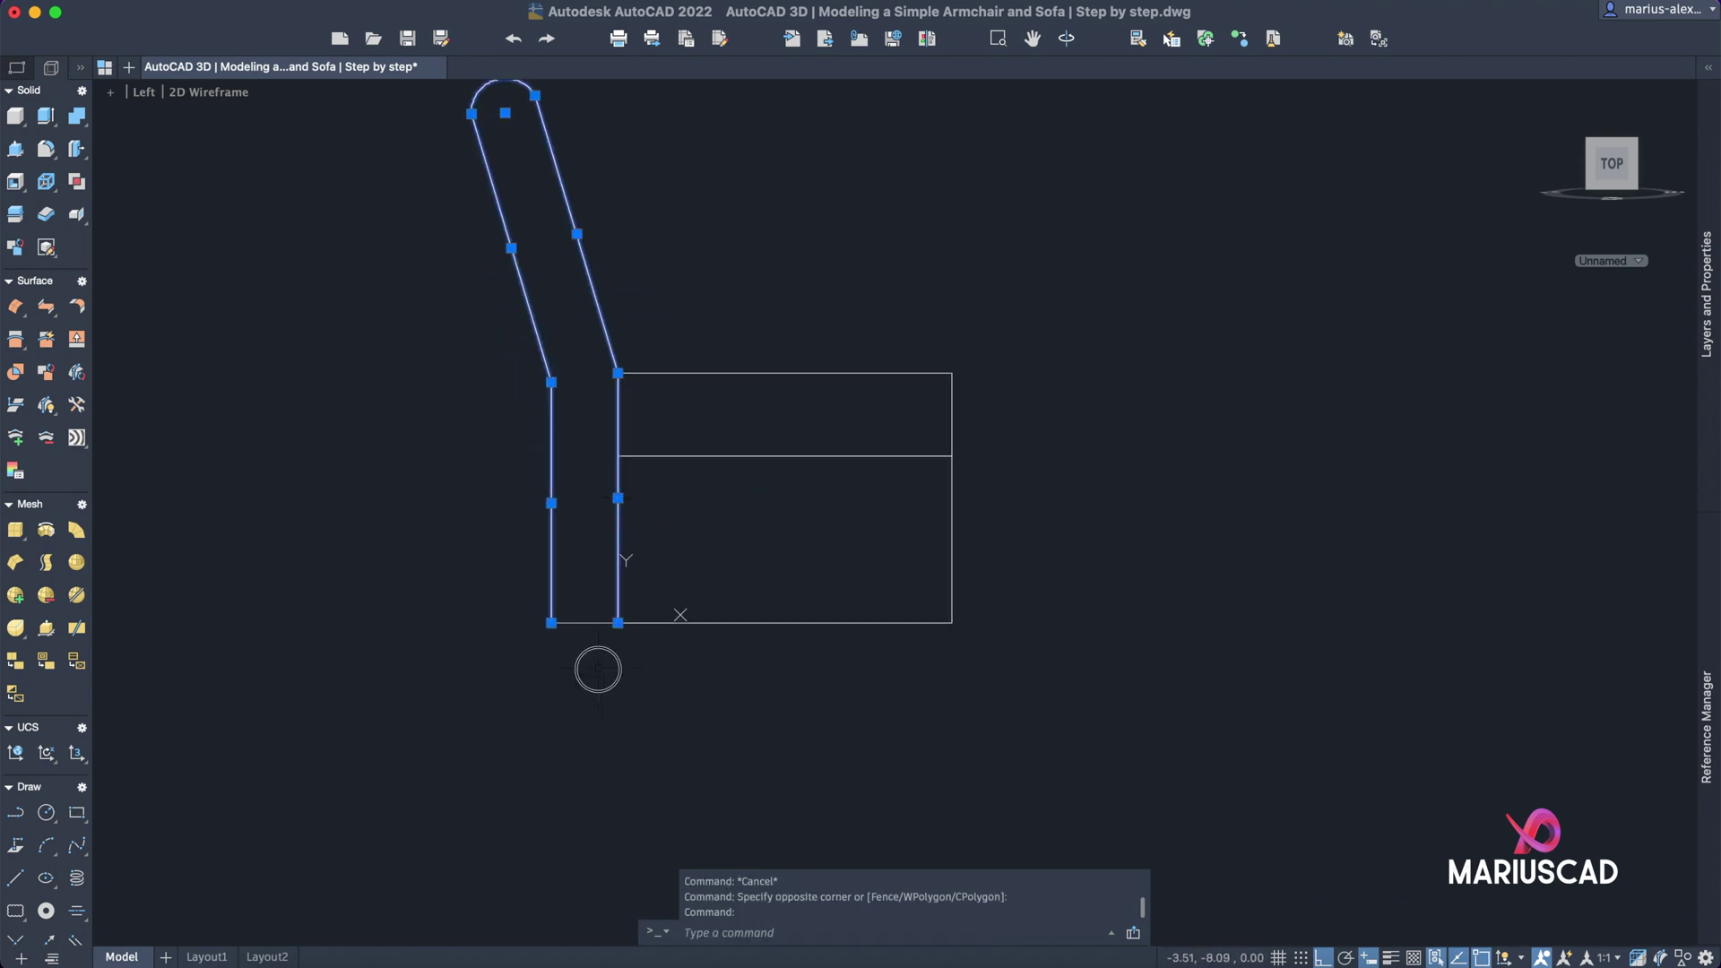
click(598, 668)
click(574, 610)
text(j)
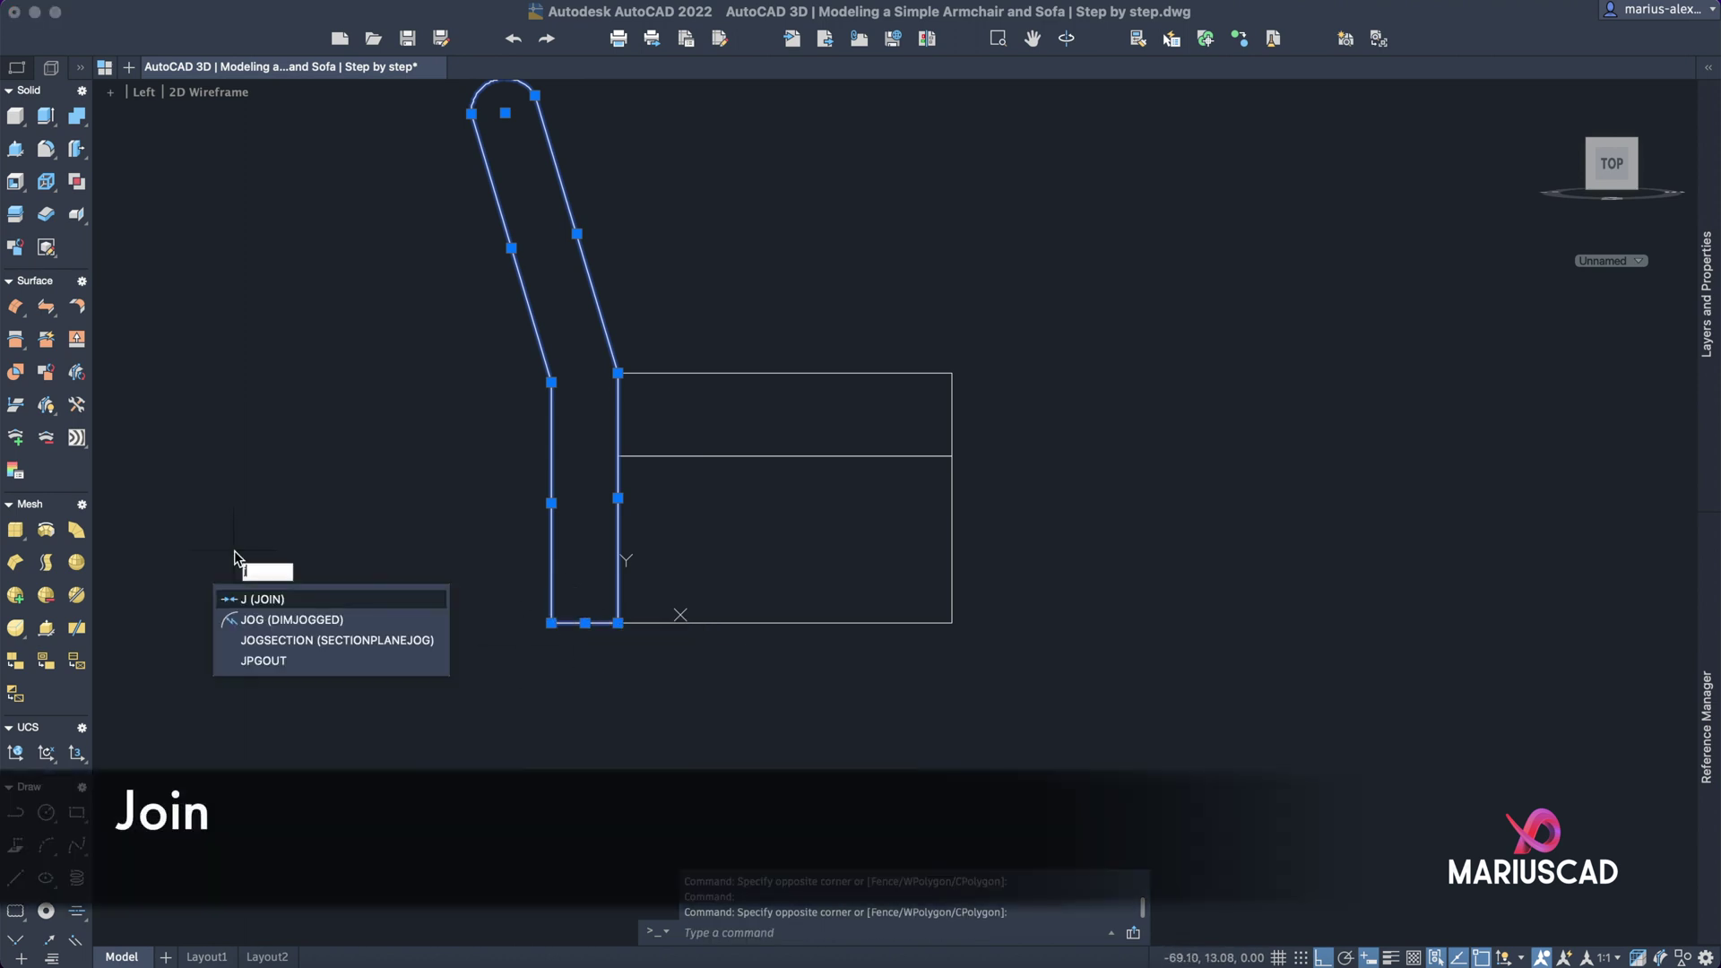
key(Return)
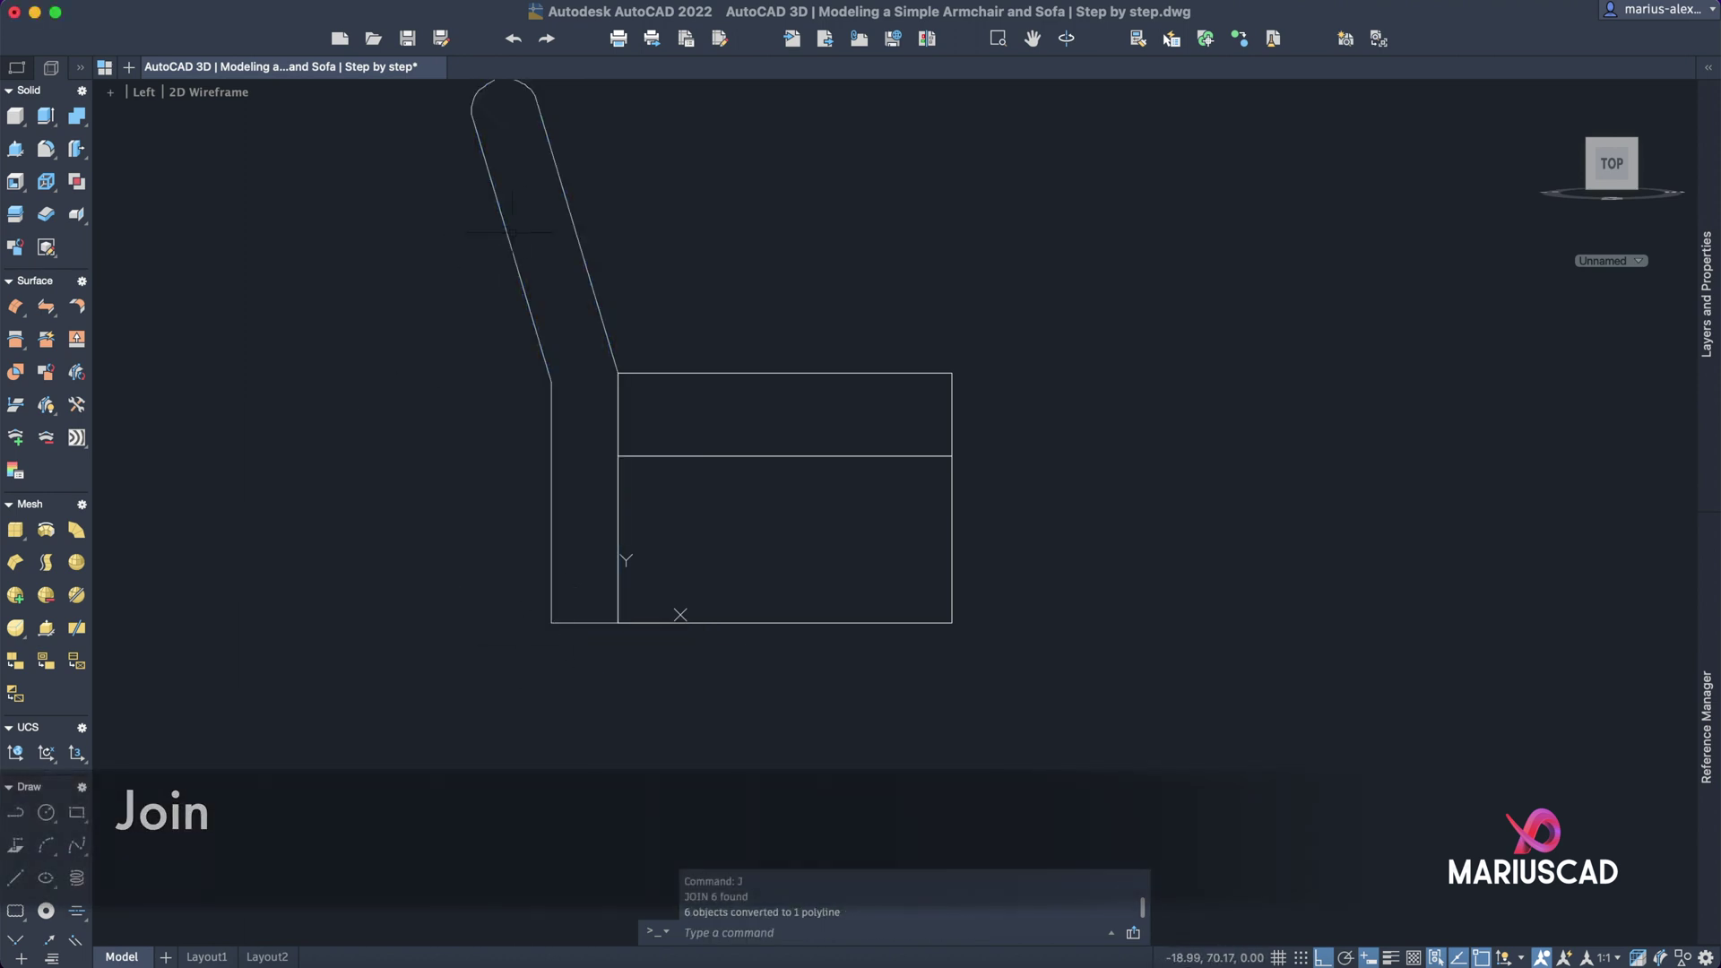
click(508, 233)
middle_drag(535, 240, 485, 383)
key(Escape)
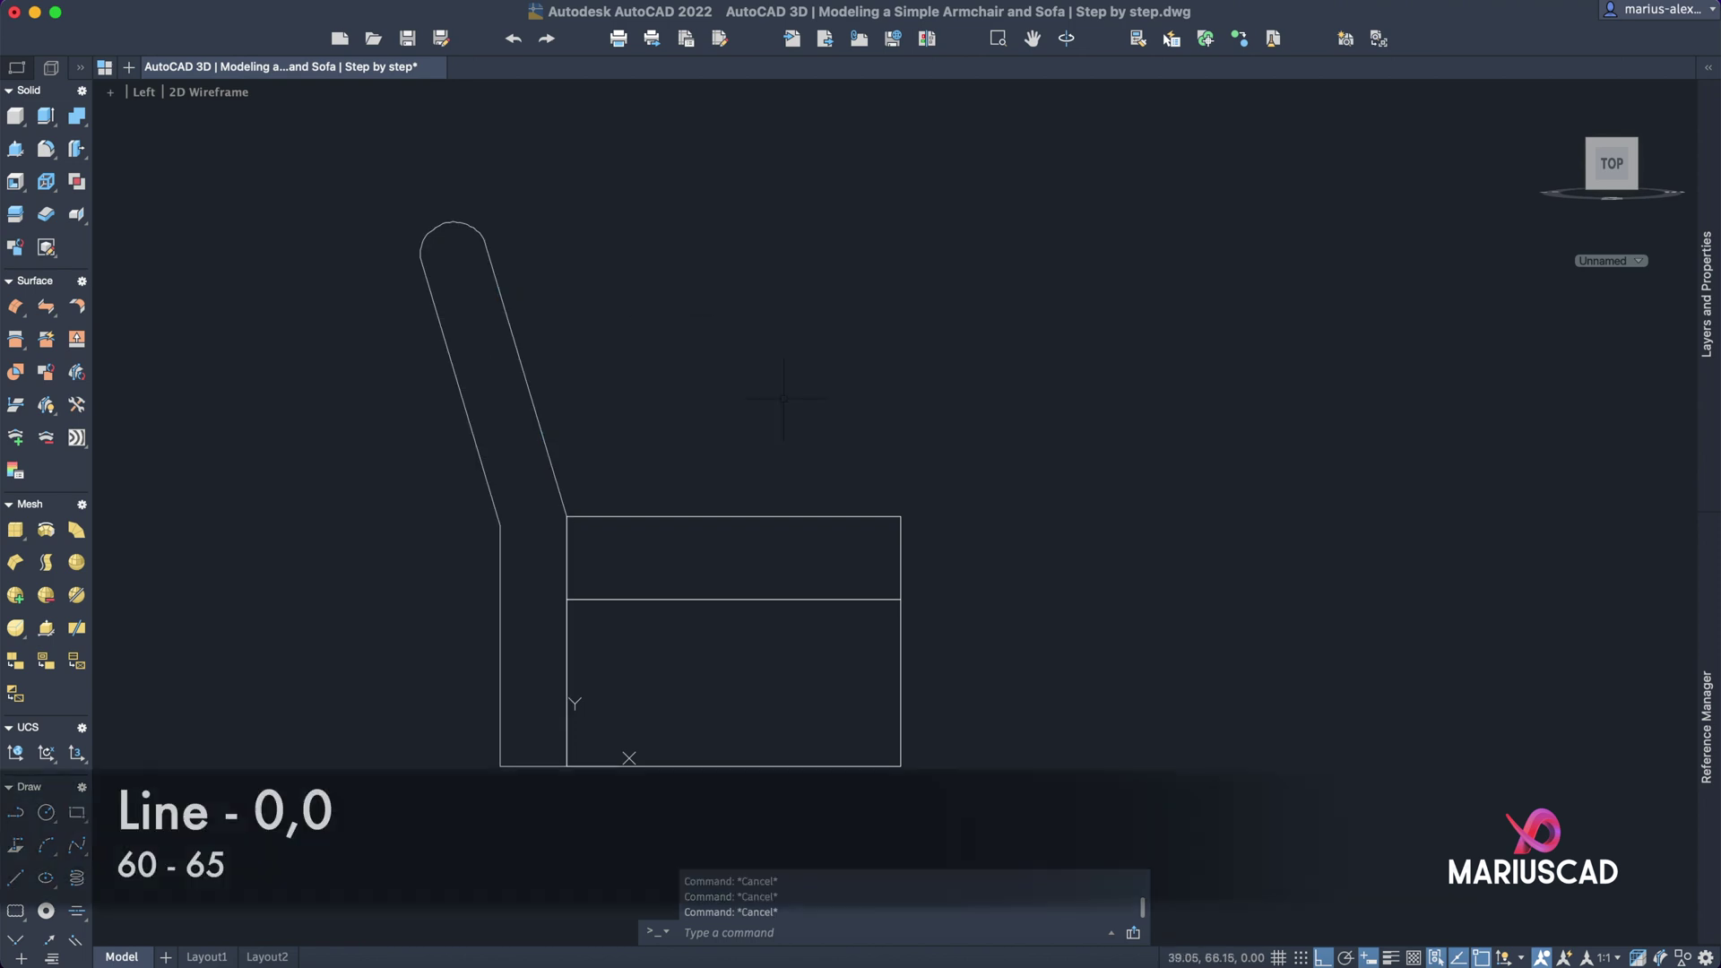
- Draw connected lines from 0,0: 60 horizontally along the seat base, 65 straight up, and a horizontal line back past the backrest
key(Escape)
text(line)
key(Return)
text(0)
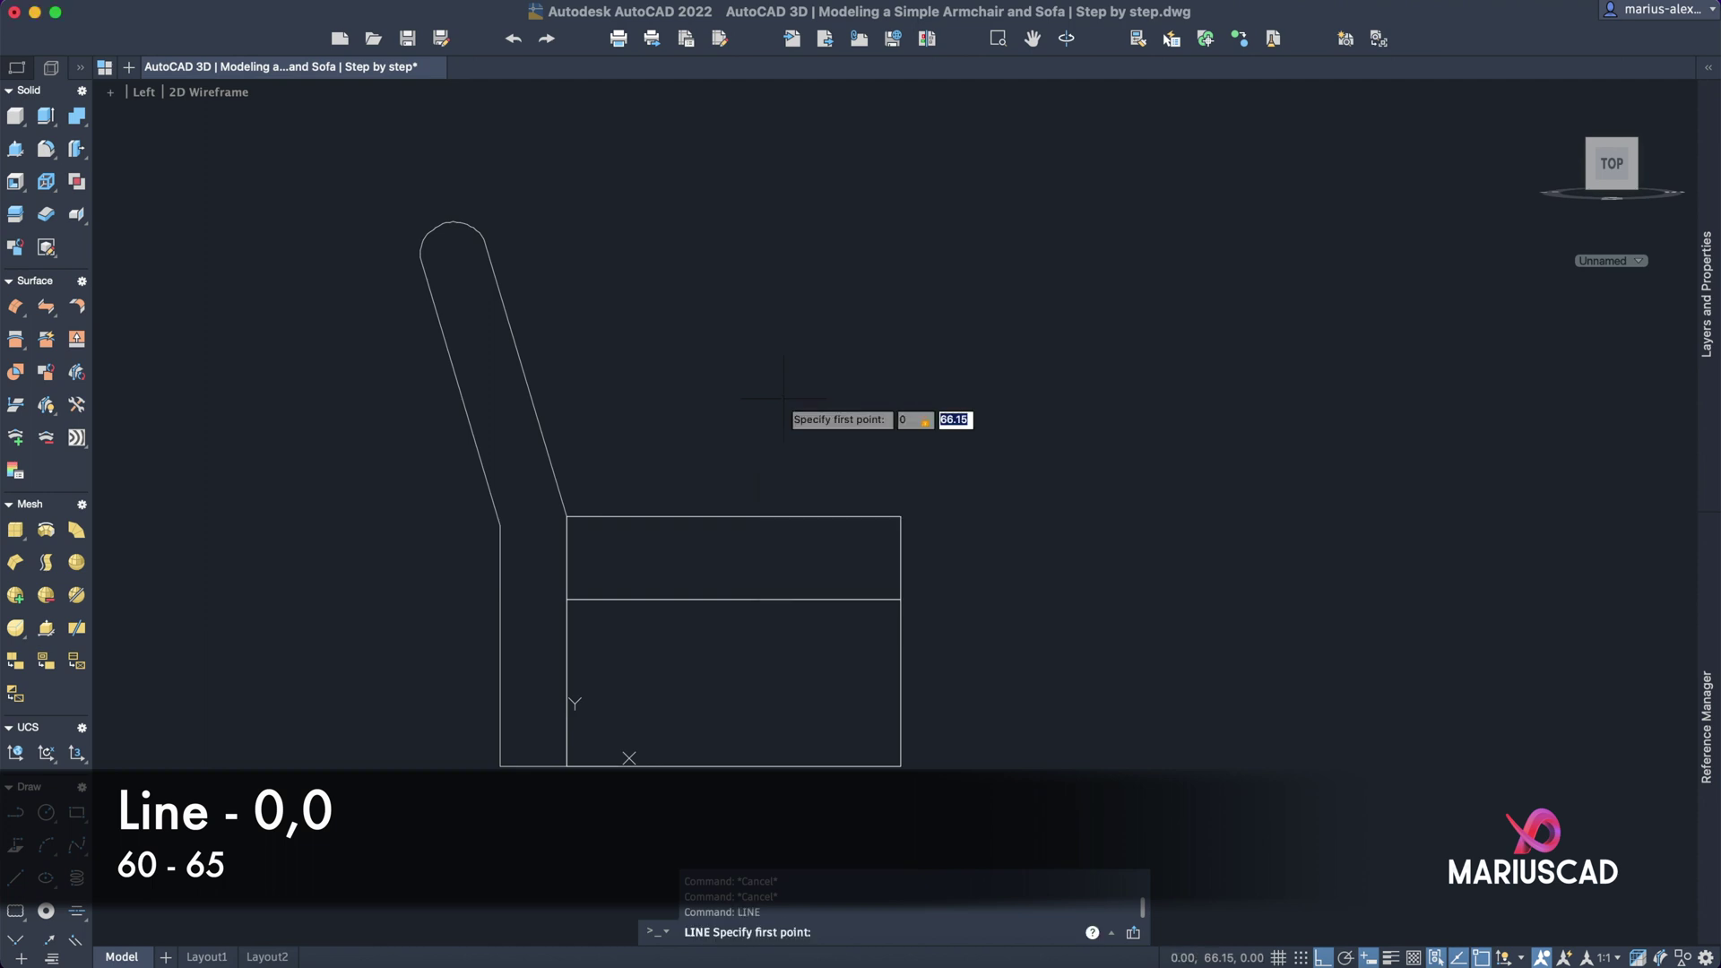
text(,0)
key(Return)
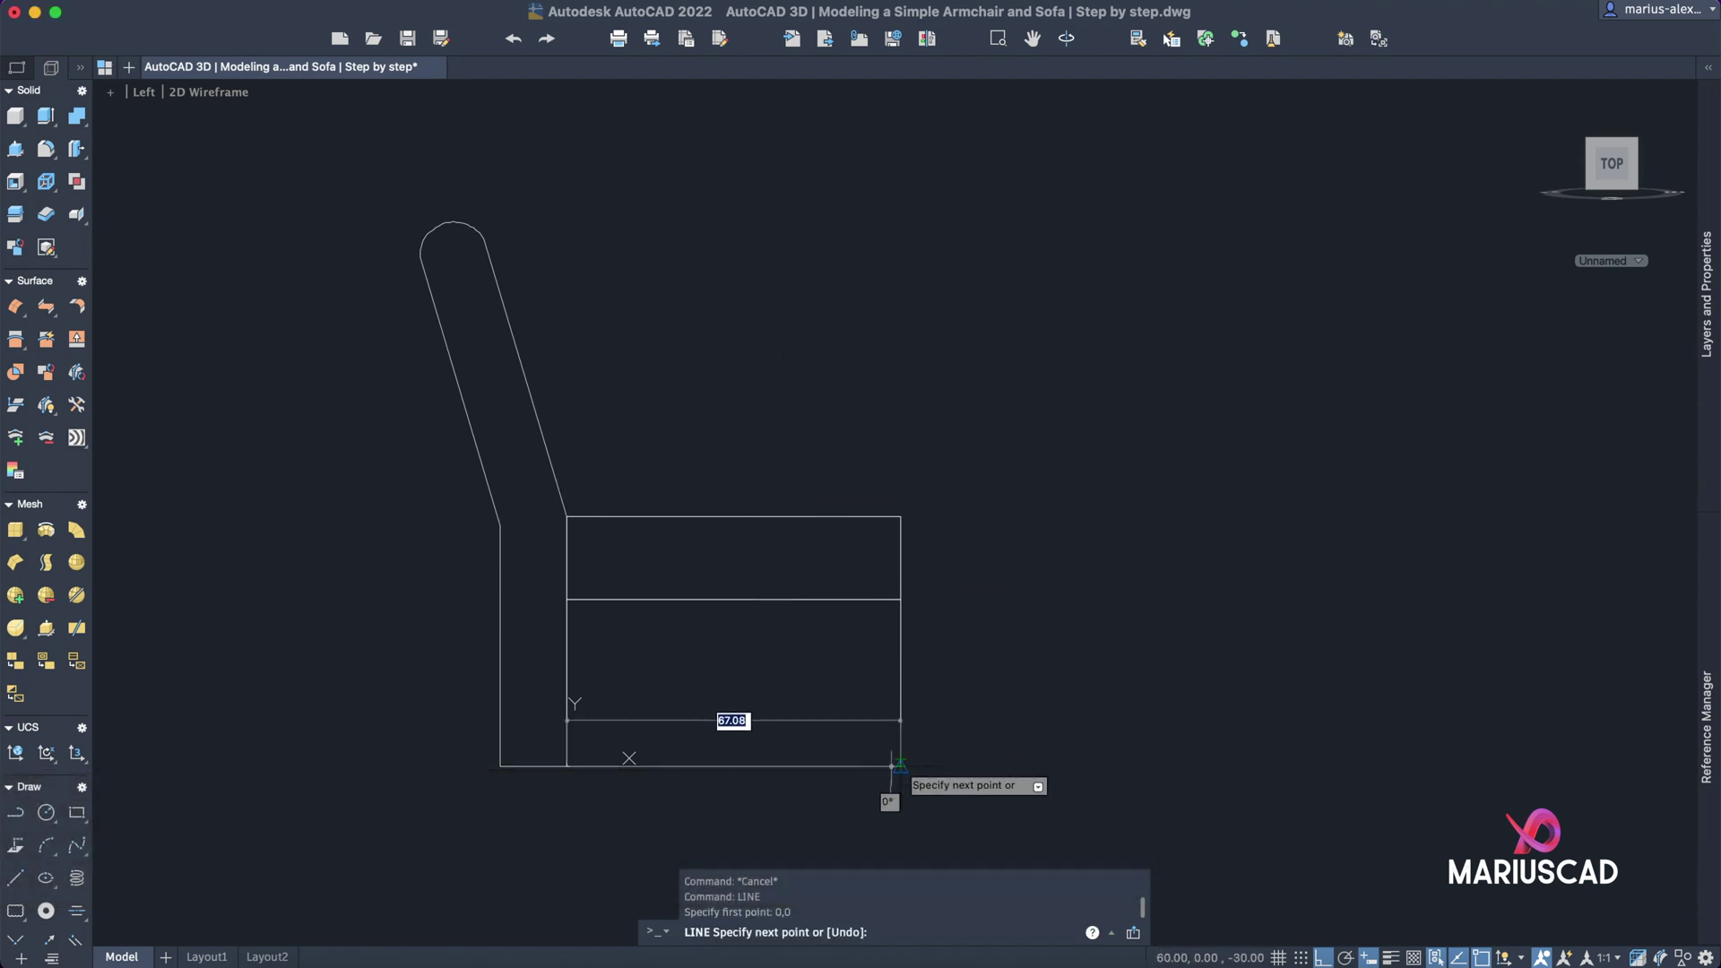
text(60)
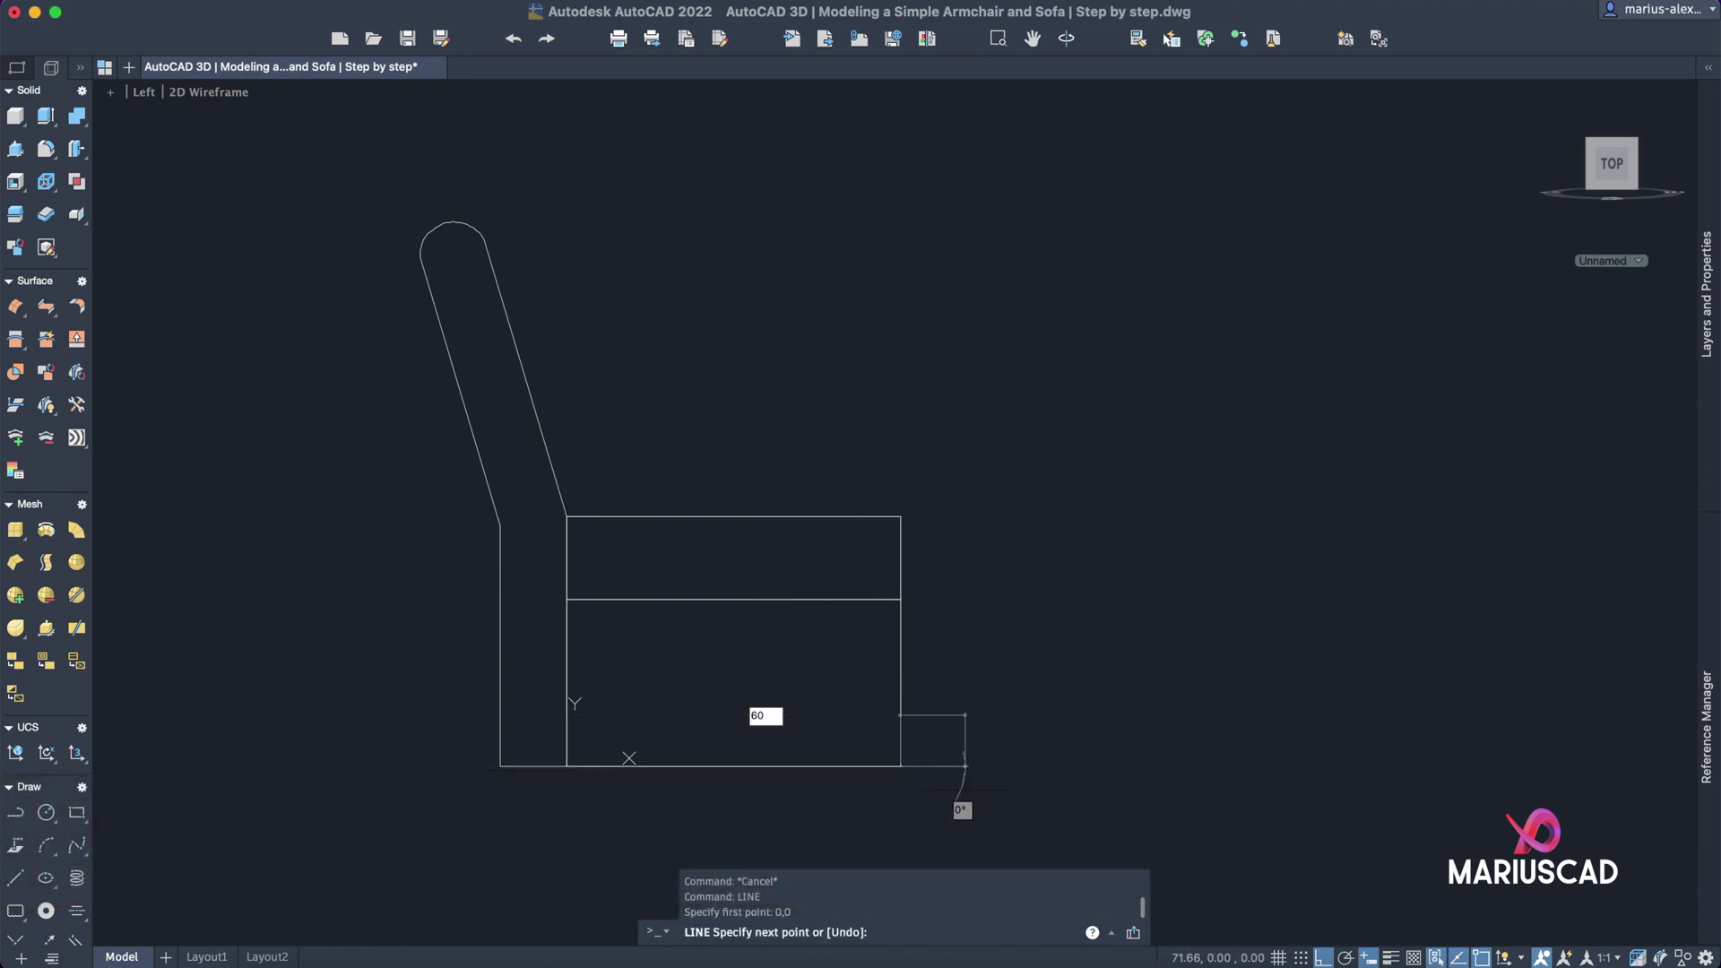
key(Return)
text(65)
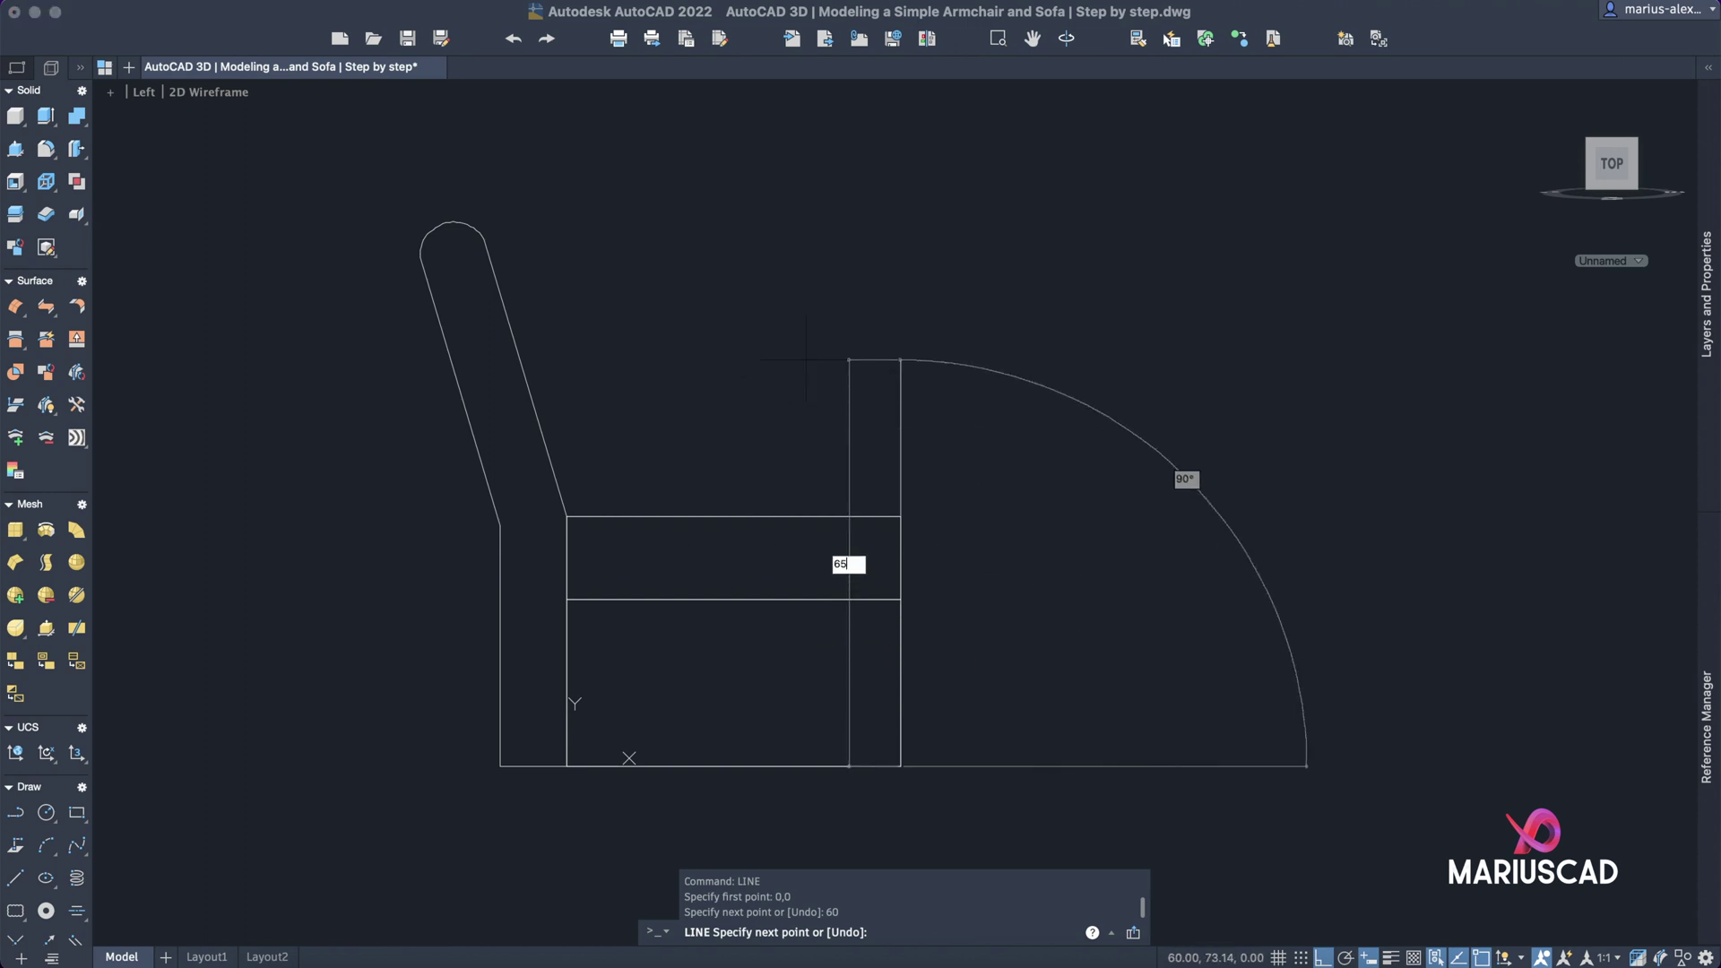
key(Return)
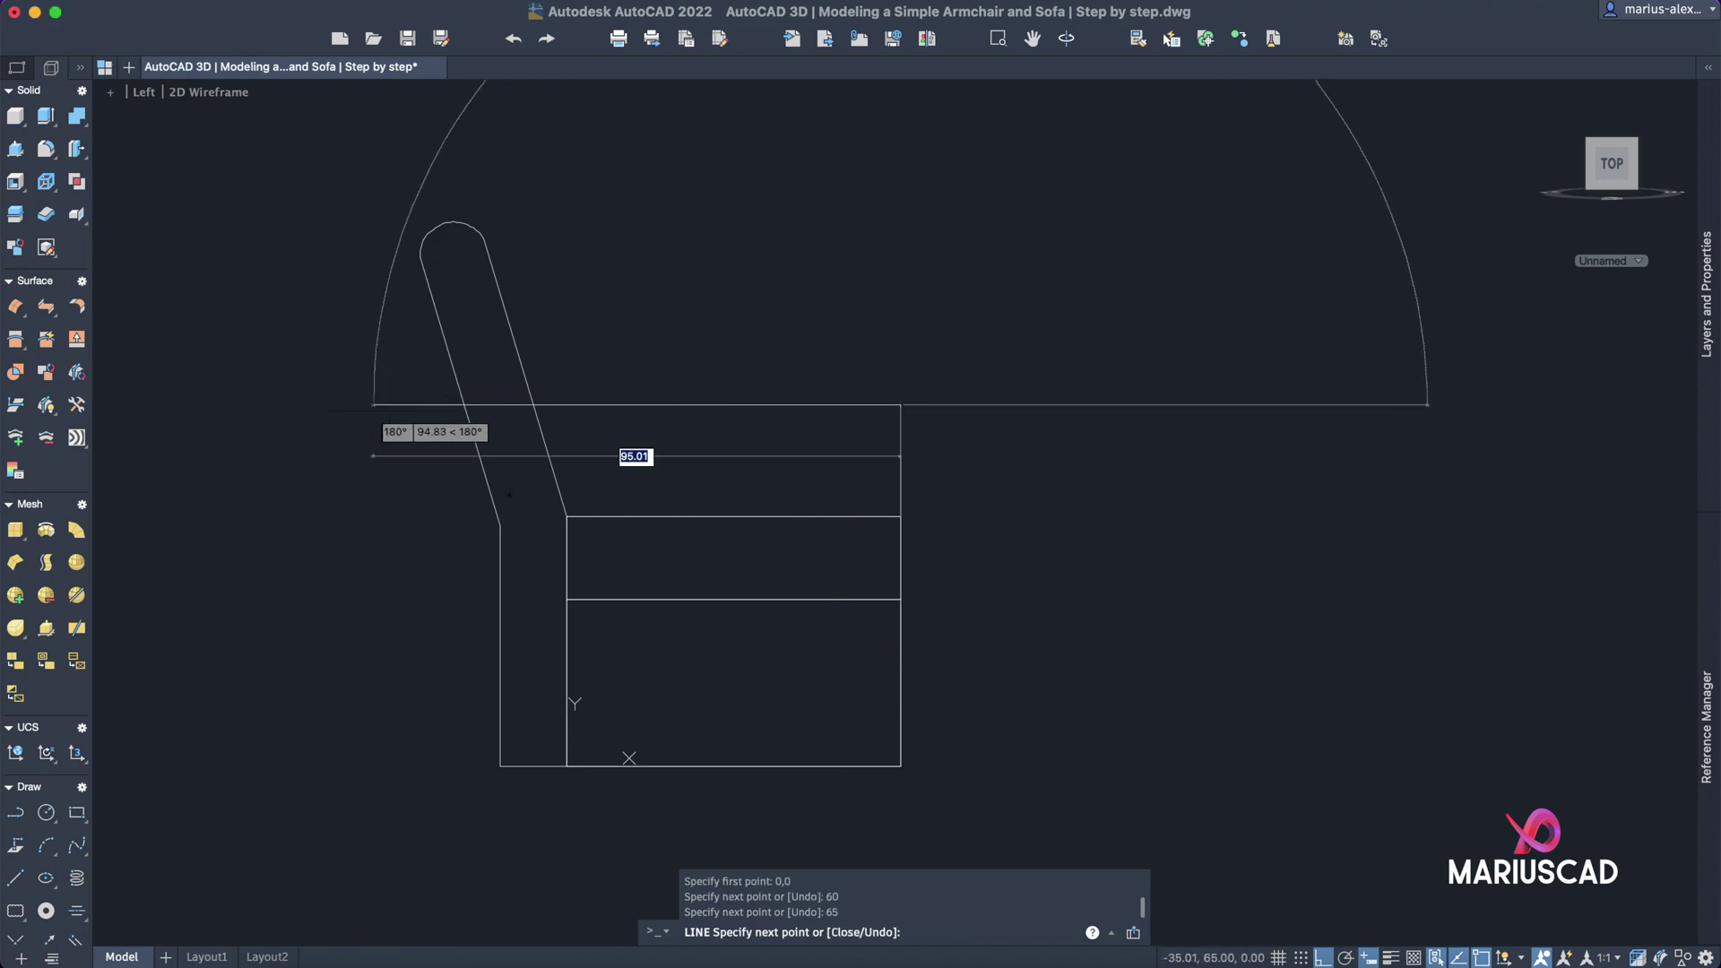
key(Escape)
- Draw connected lines from 0,0: 12 toward the back, up to the backrest's rear bend, and along its slanted edge to the horizontal line
key(ctrl+z)
key(Return)
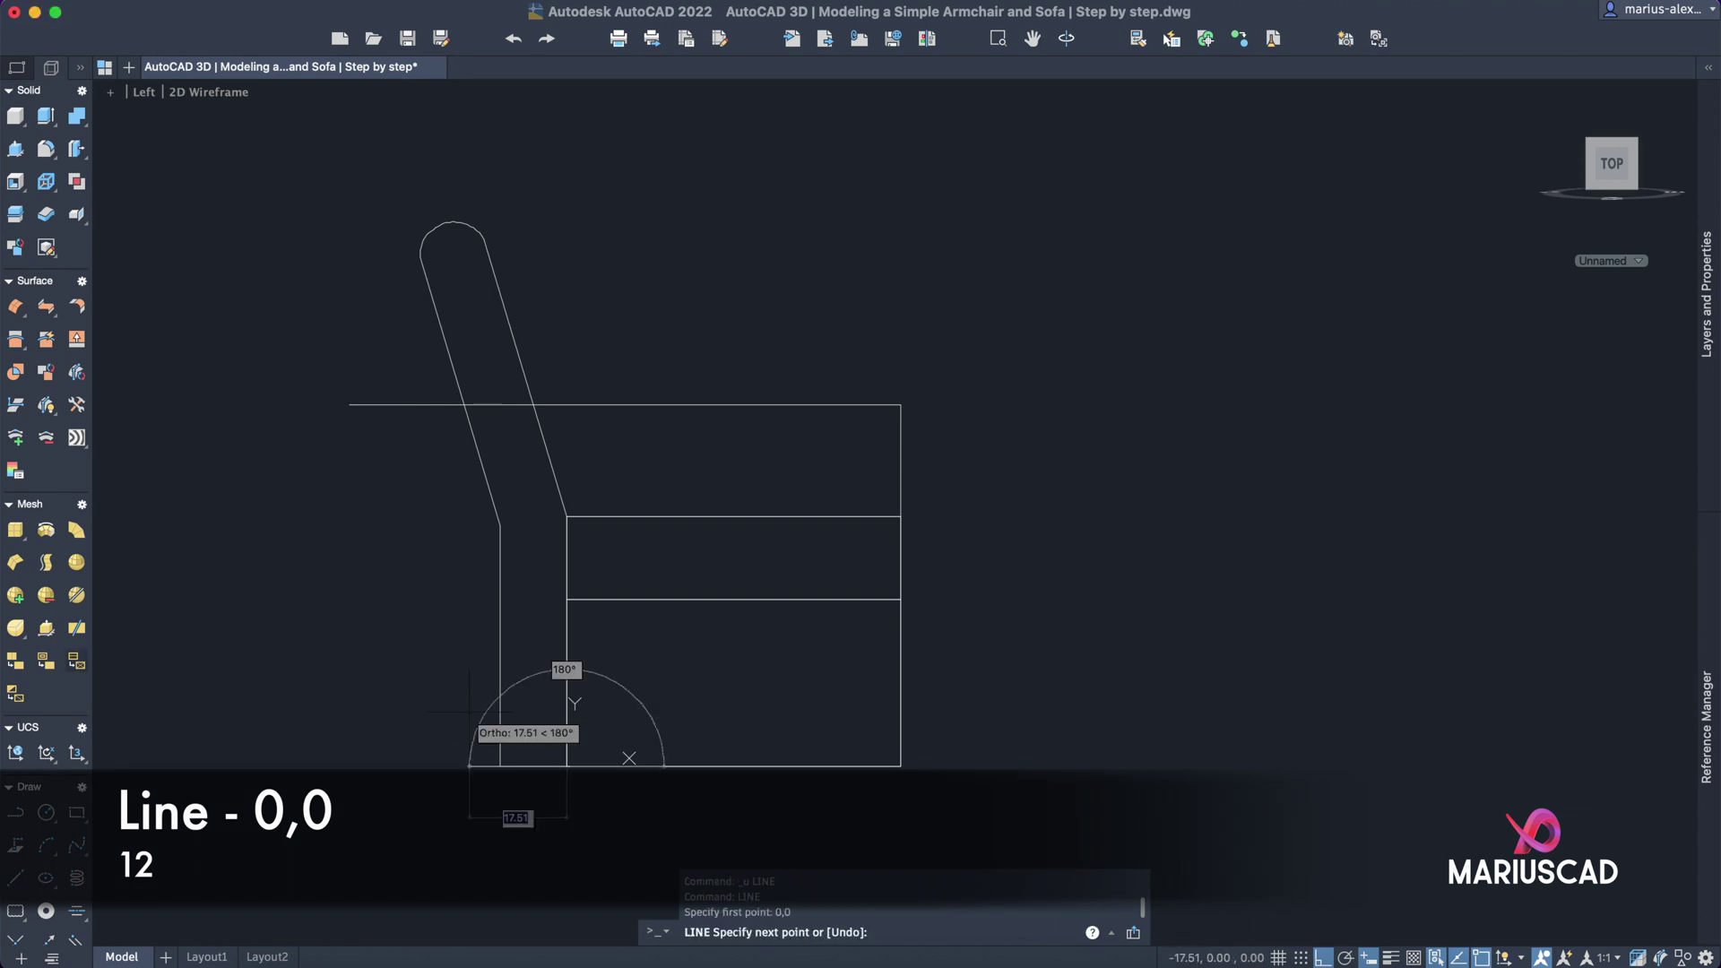
text(12)
key(Return)
scroll(460, 627, up, 3)
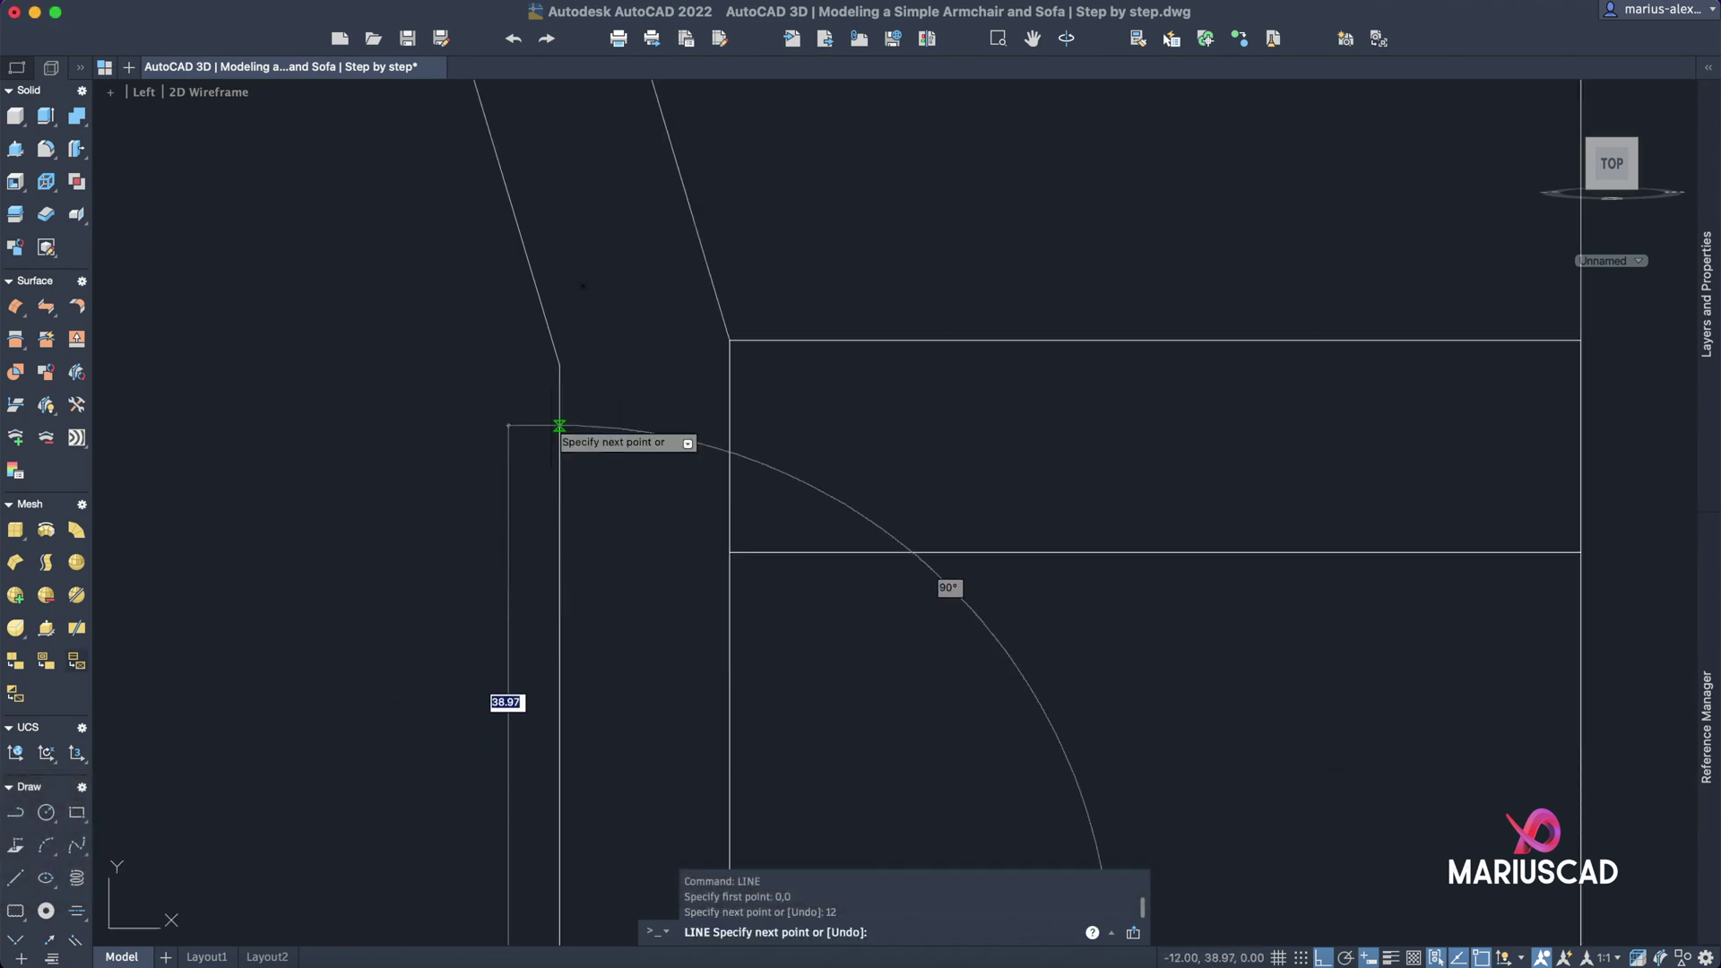
click(559, 365)
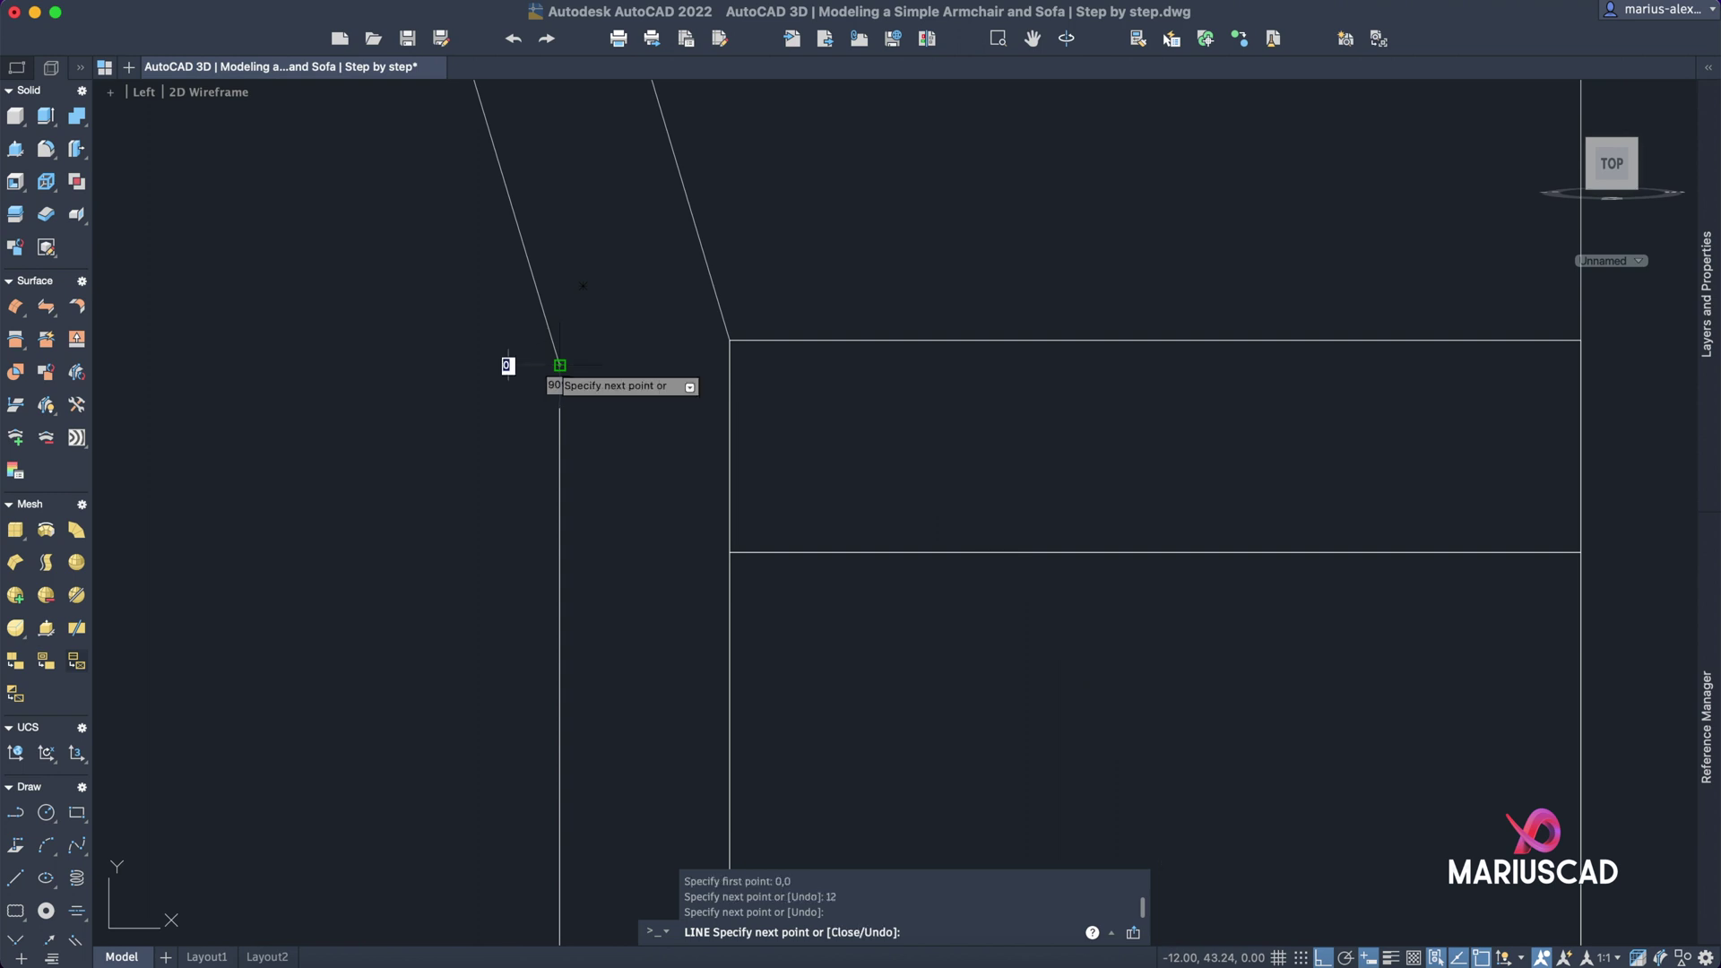
middle_drag(418, 197, 562, 652)
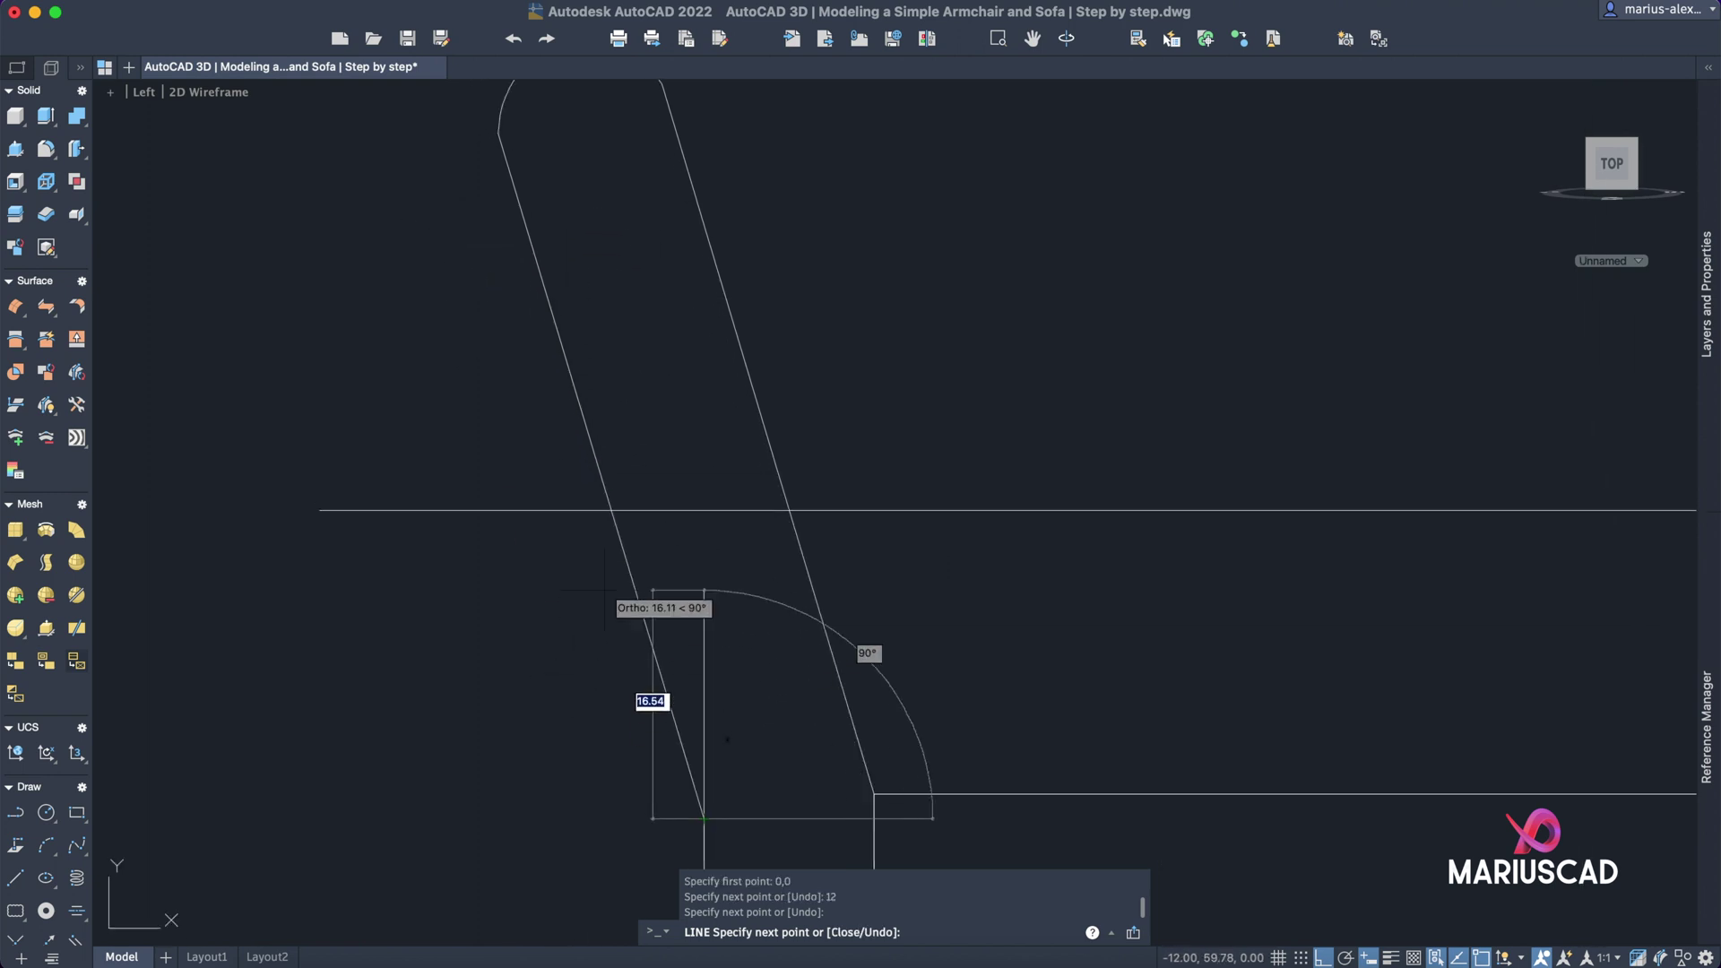
click(609, 512)
key(Return)
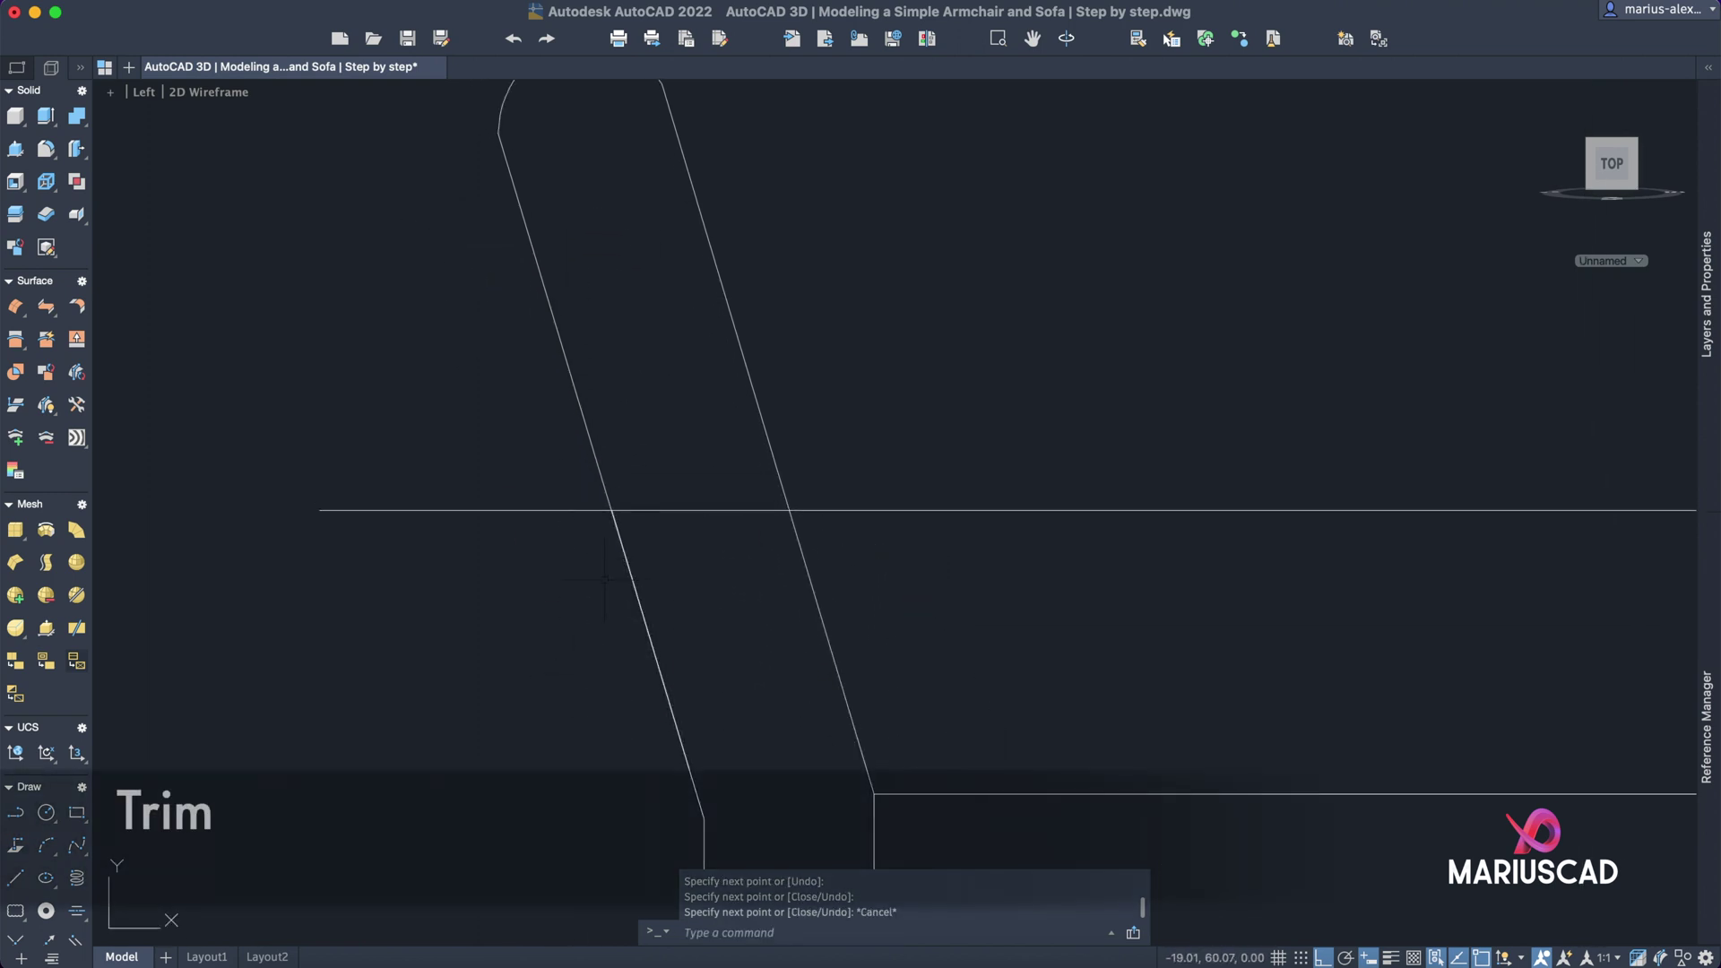
- Trim the part of the upper horizontal line that overhangs behind the backrest
text(tr)
key(Return)
click(585, 509)
scroll(583, 539, down, 3)
key(Escape)
- Join the armrest outline's top line, slanted and vertical rear lines, bottom lines and front line into one polyline
click(796, 566)
click(737, 466)
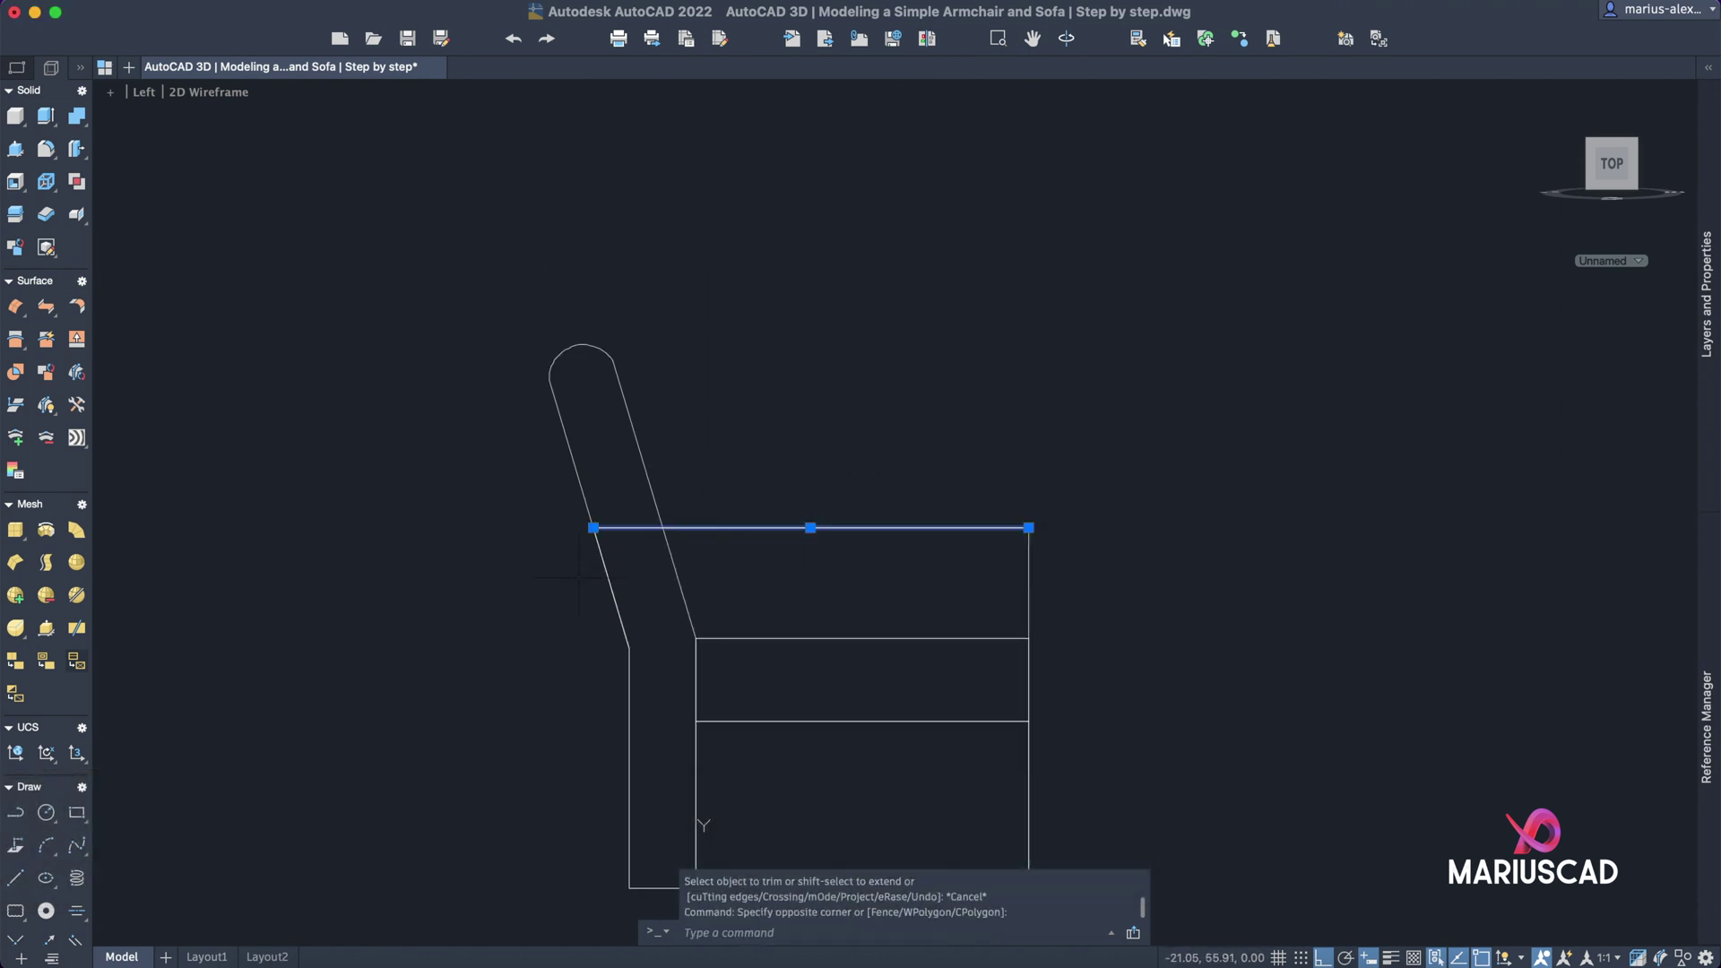
click(606, 572)
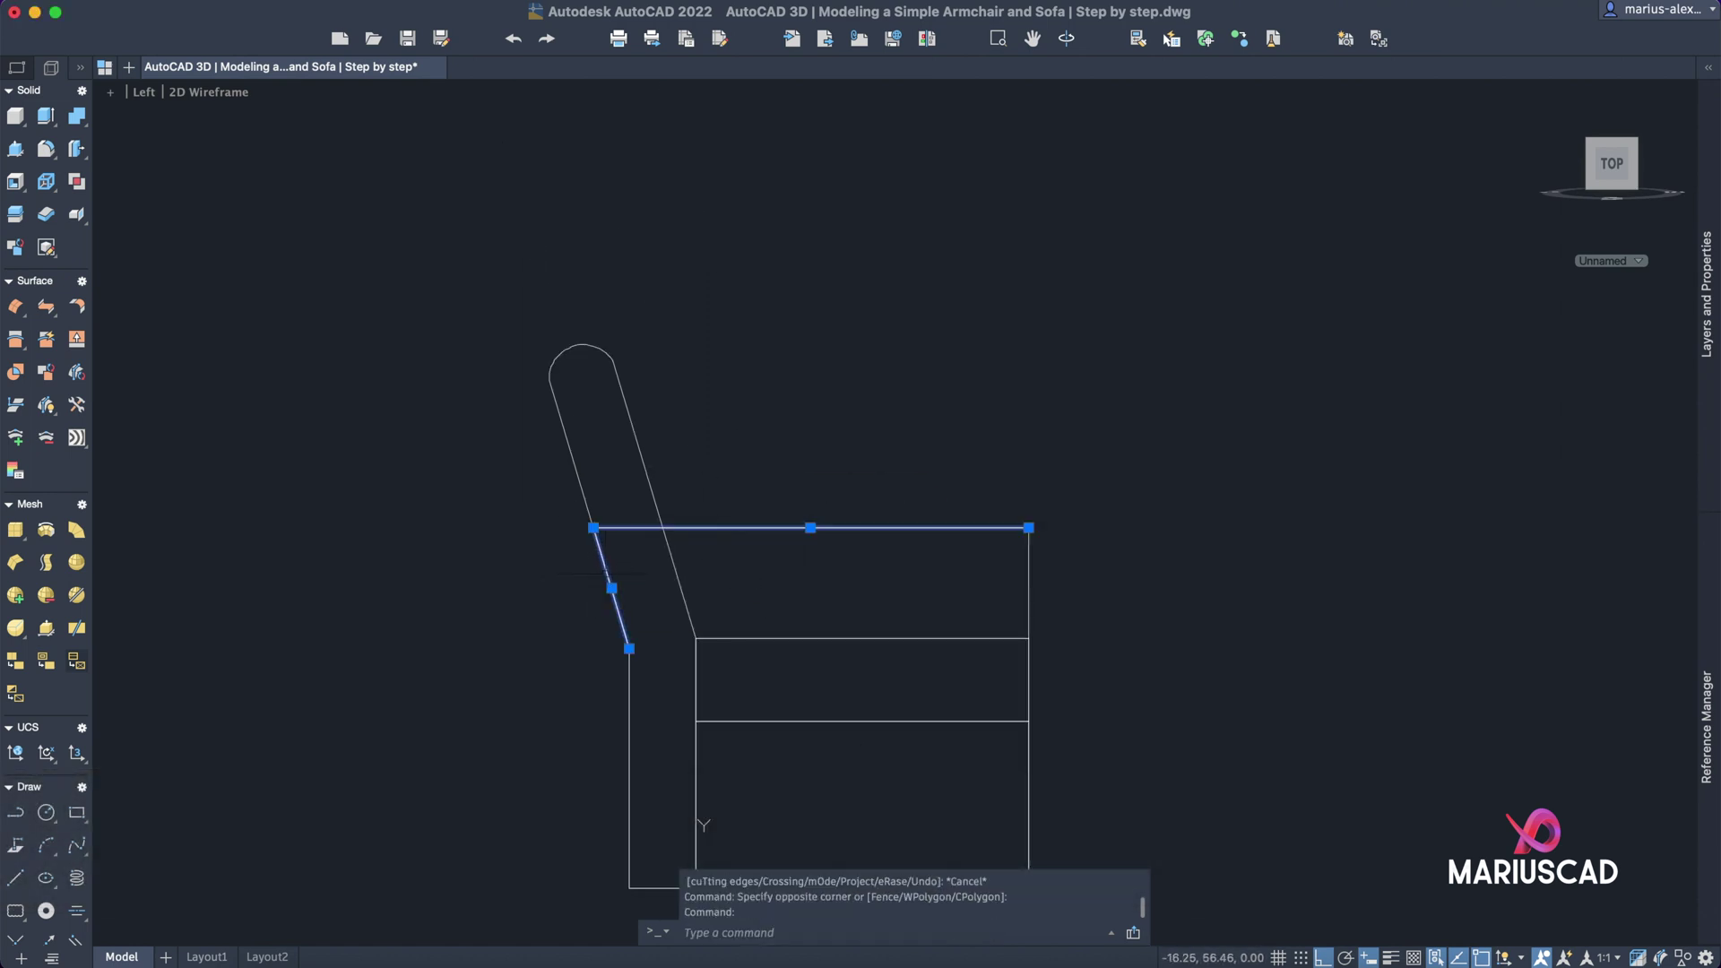
click(630, 677)
middle_drag(725, 869, 668, 681)
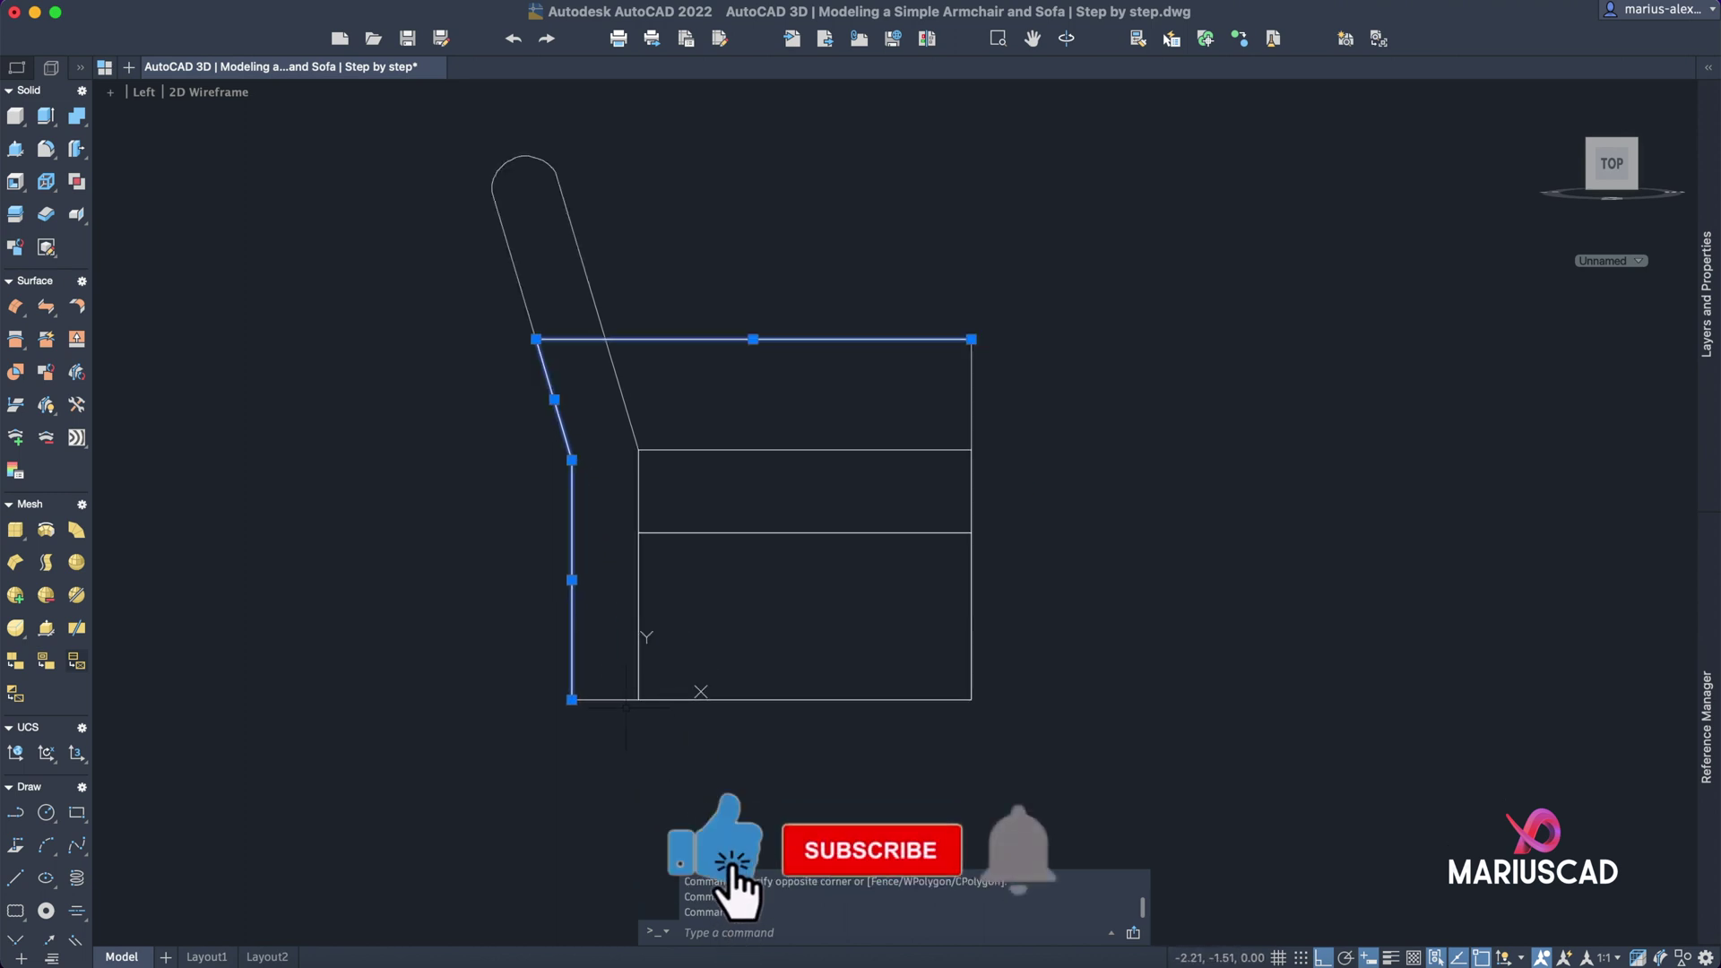
click(663, 705)
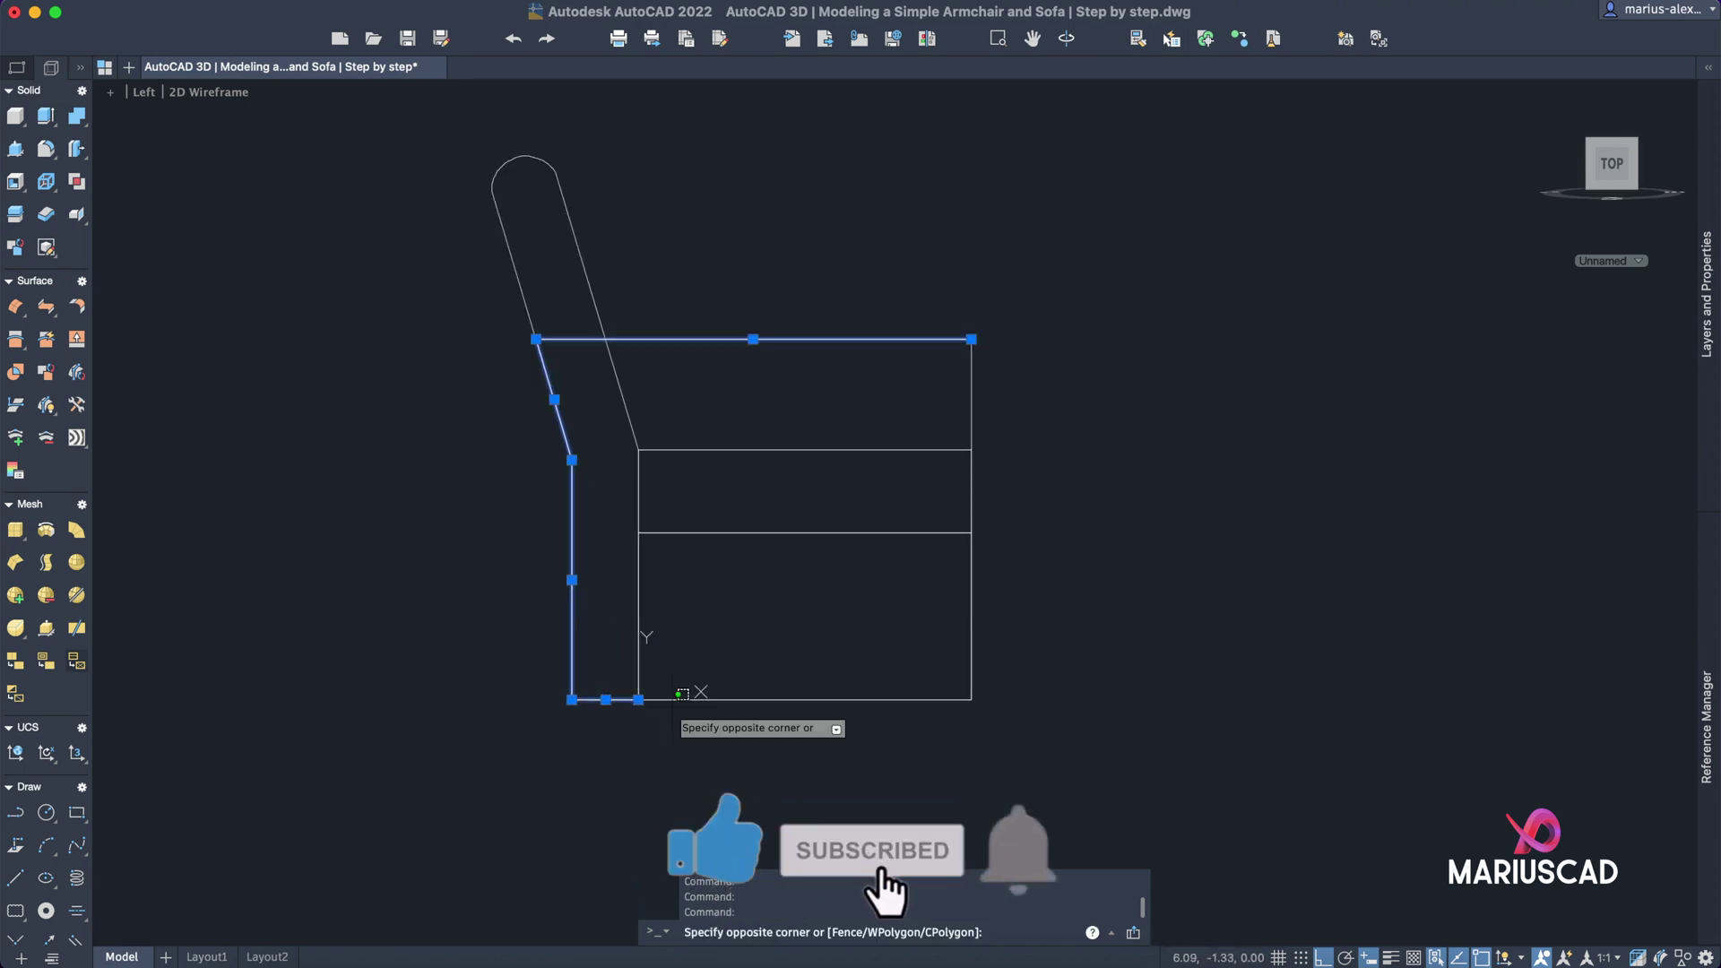
click(668, 710)
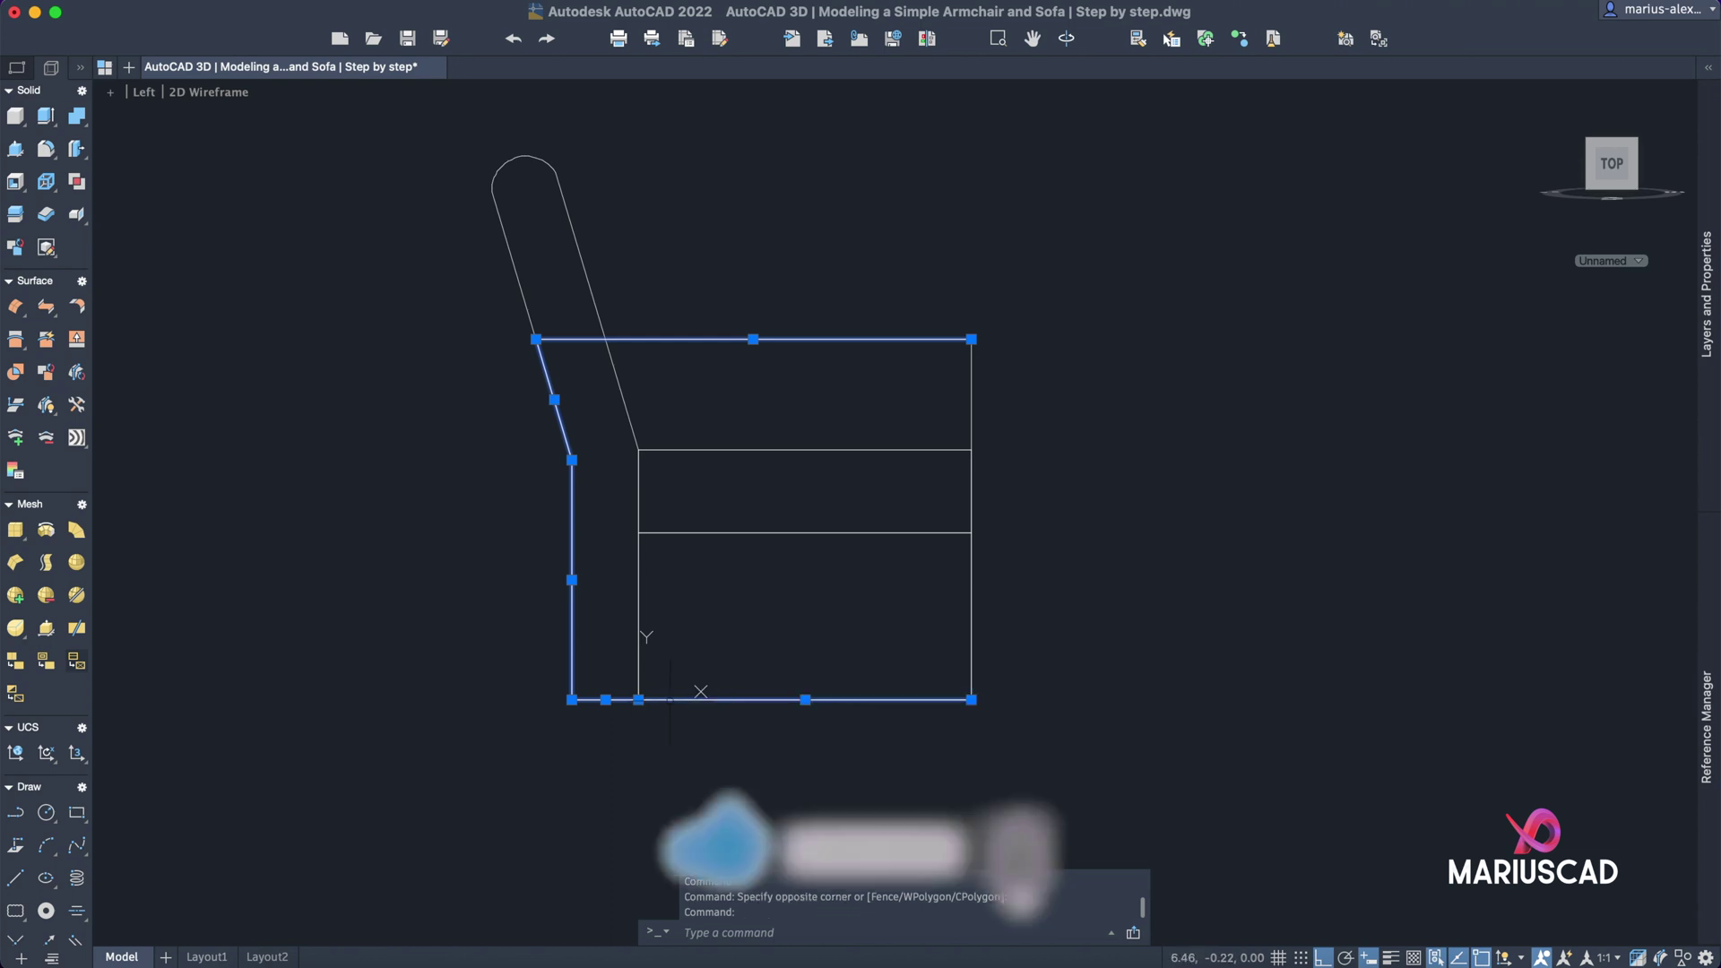
key(Escape)
click(971, 583)
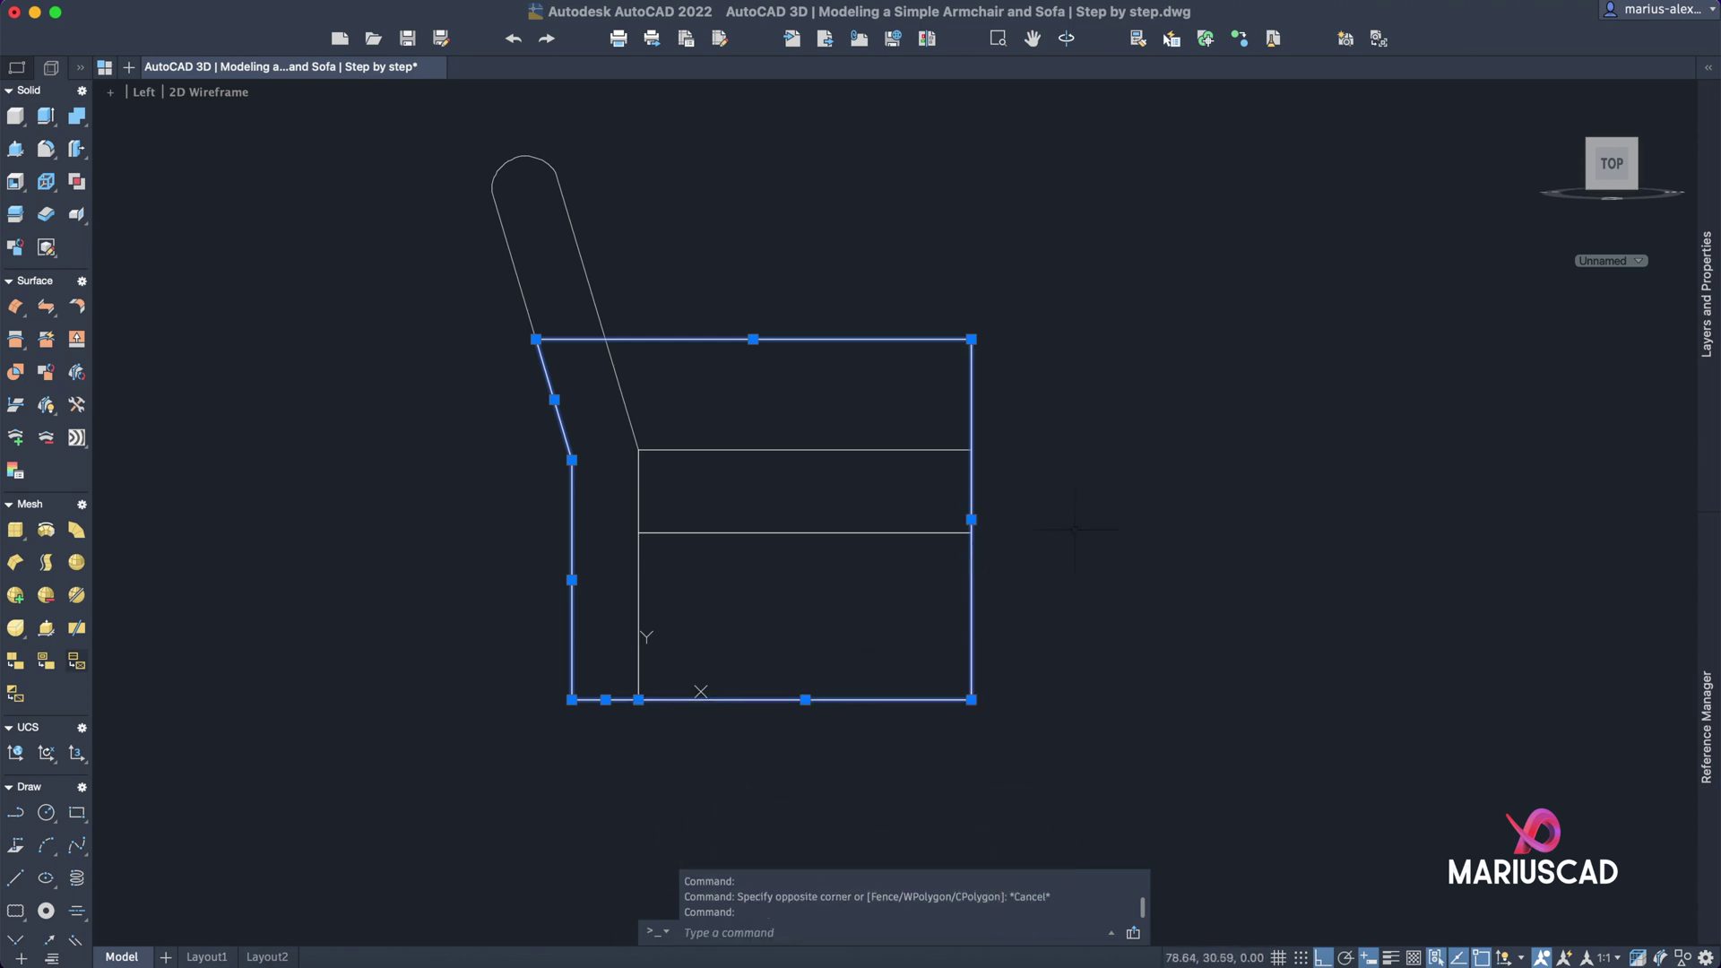
text(j)
key(Return)
click(925, 338)
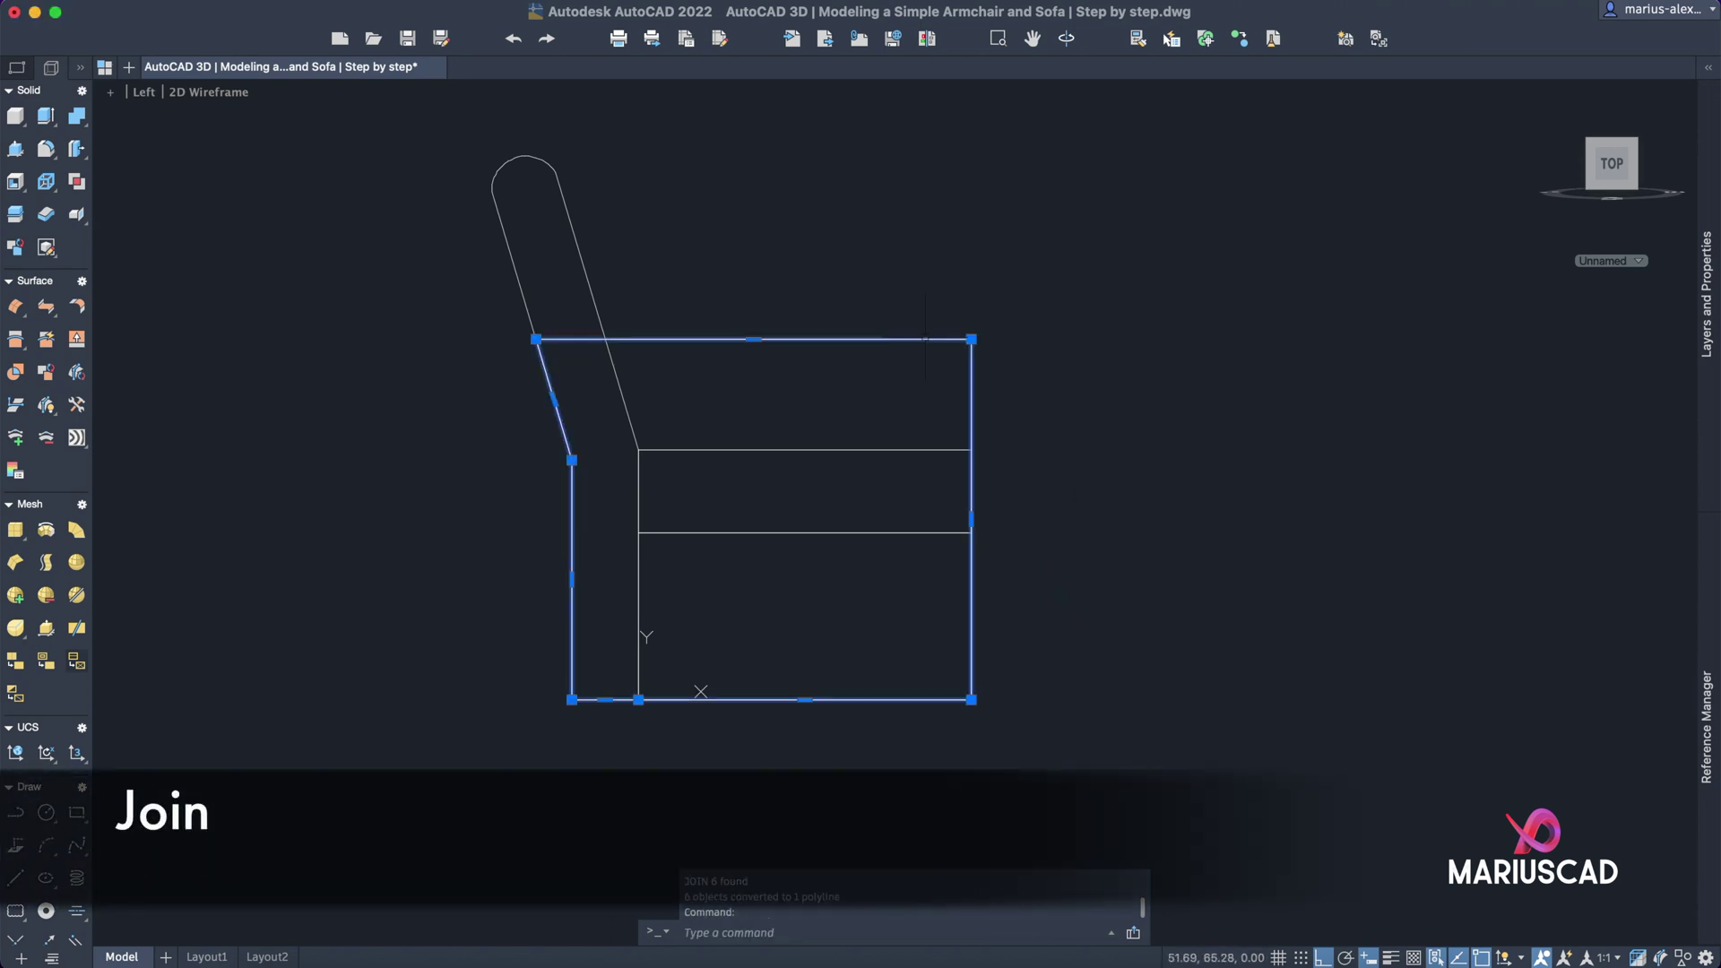
key(Escape)
- Extrude the backrest profile by 60 along the seat's width in Solid mode
click(1548, 99)
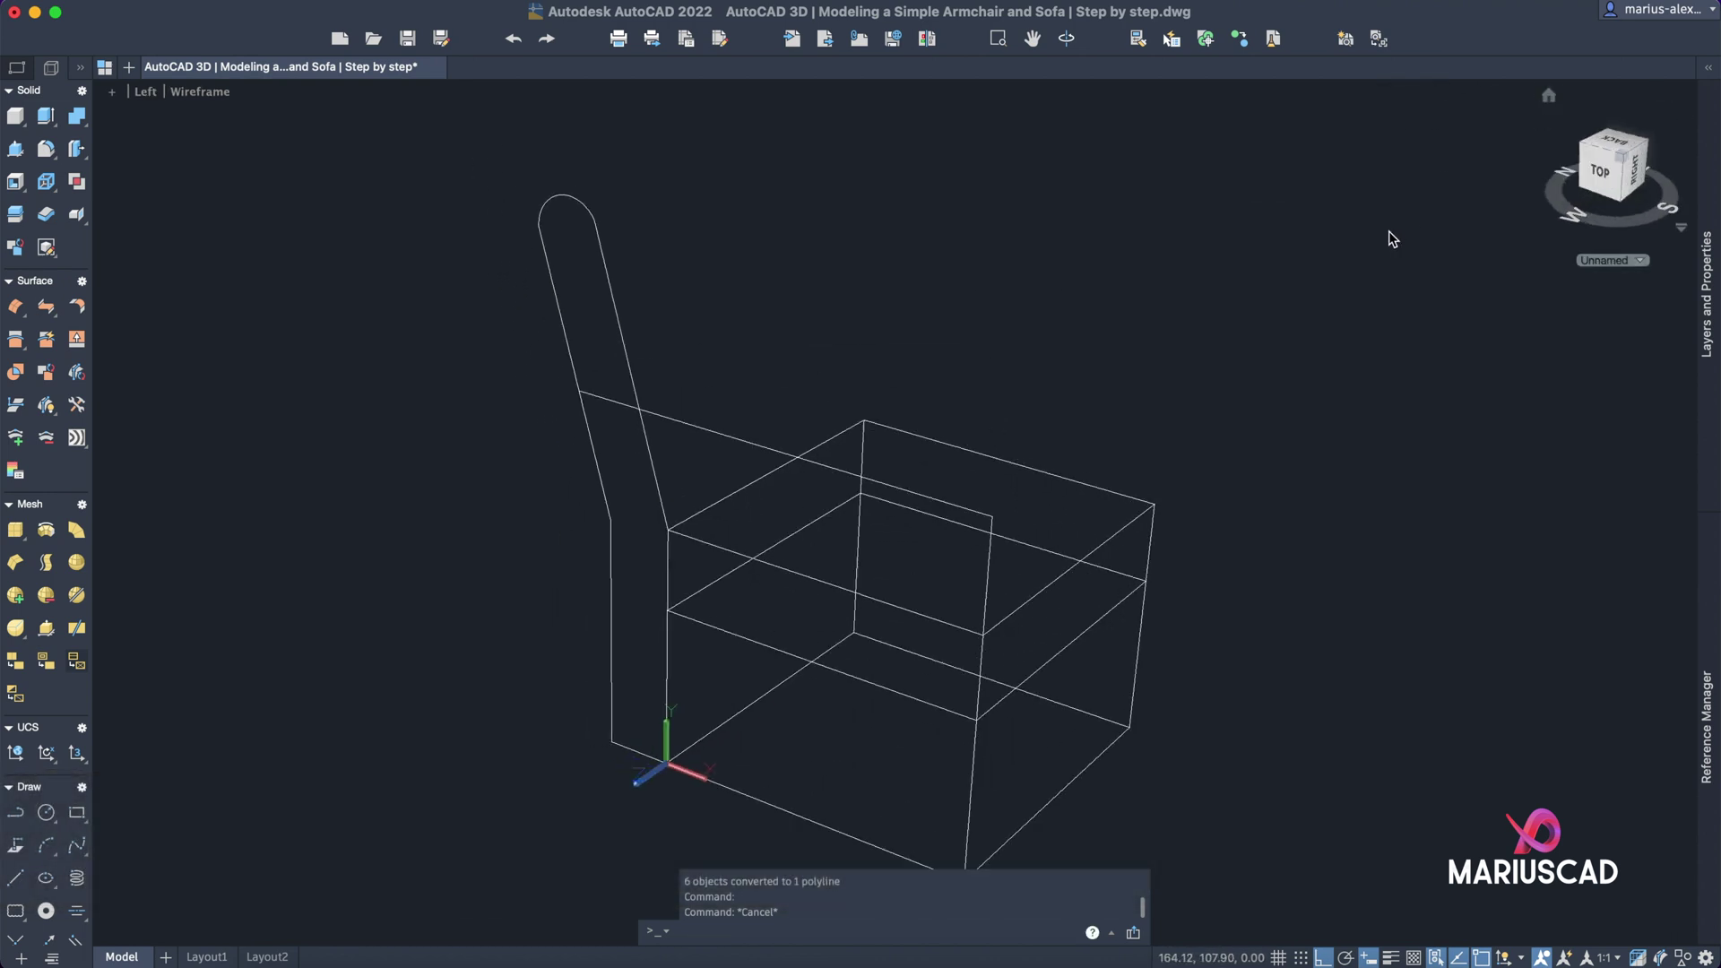
middle_drag(1291, 436, 1175, 321)
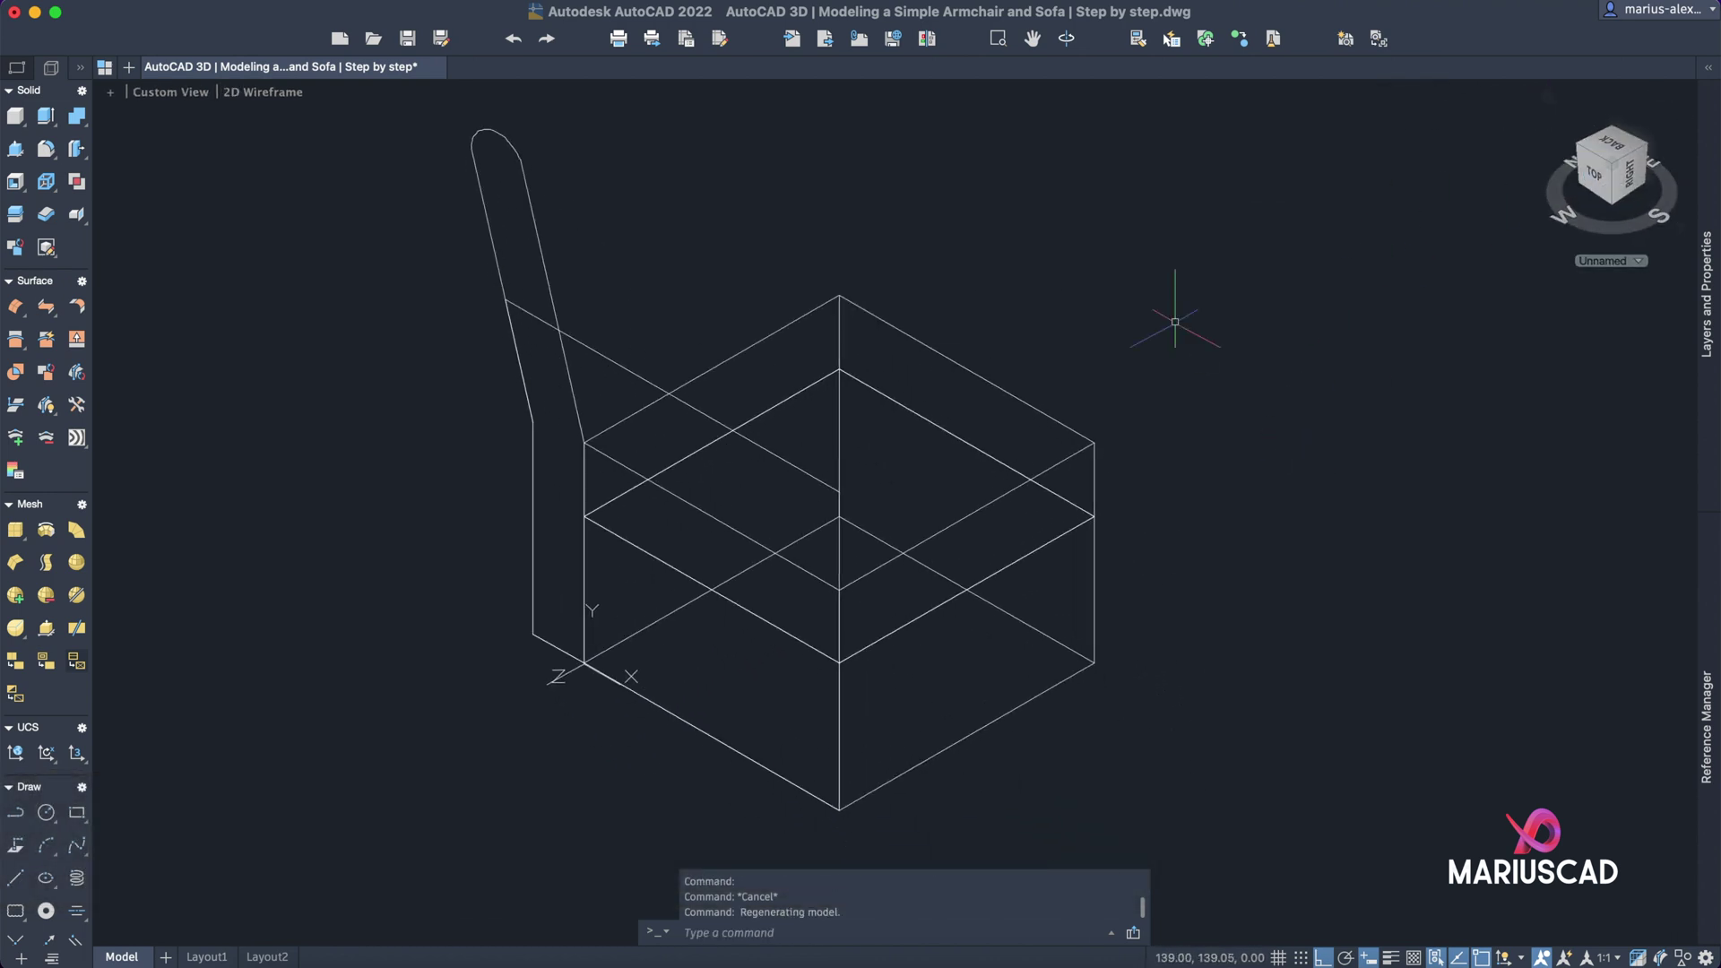
scroll(1175, 328, down, 1)
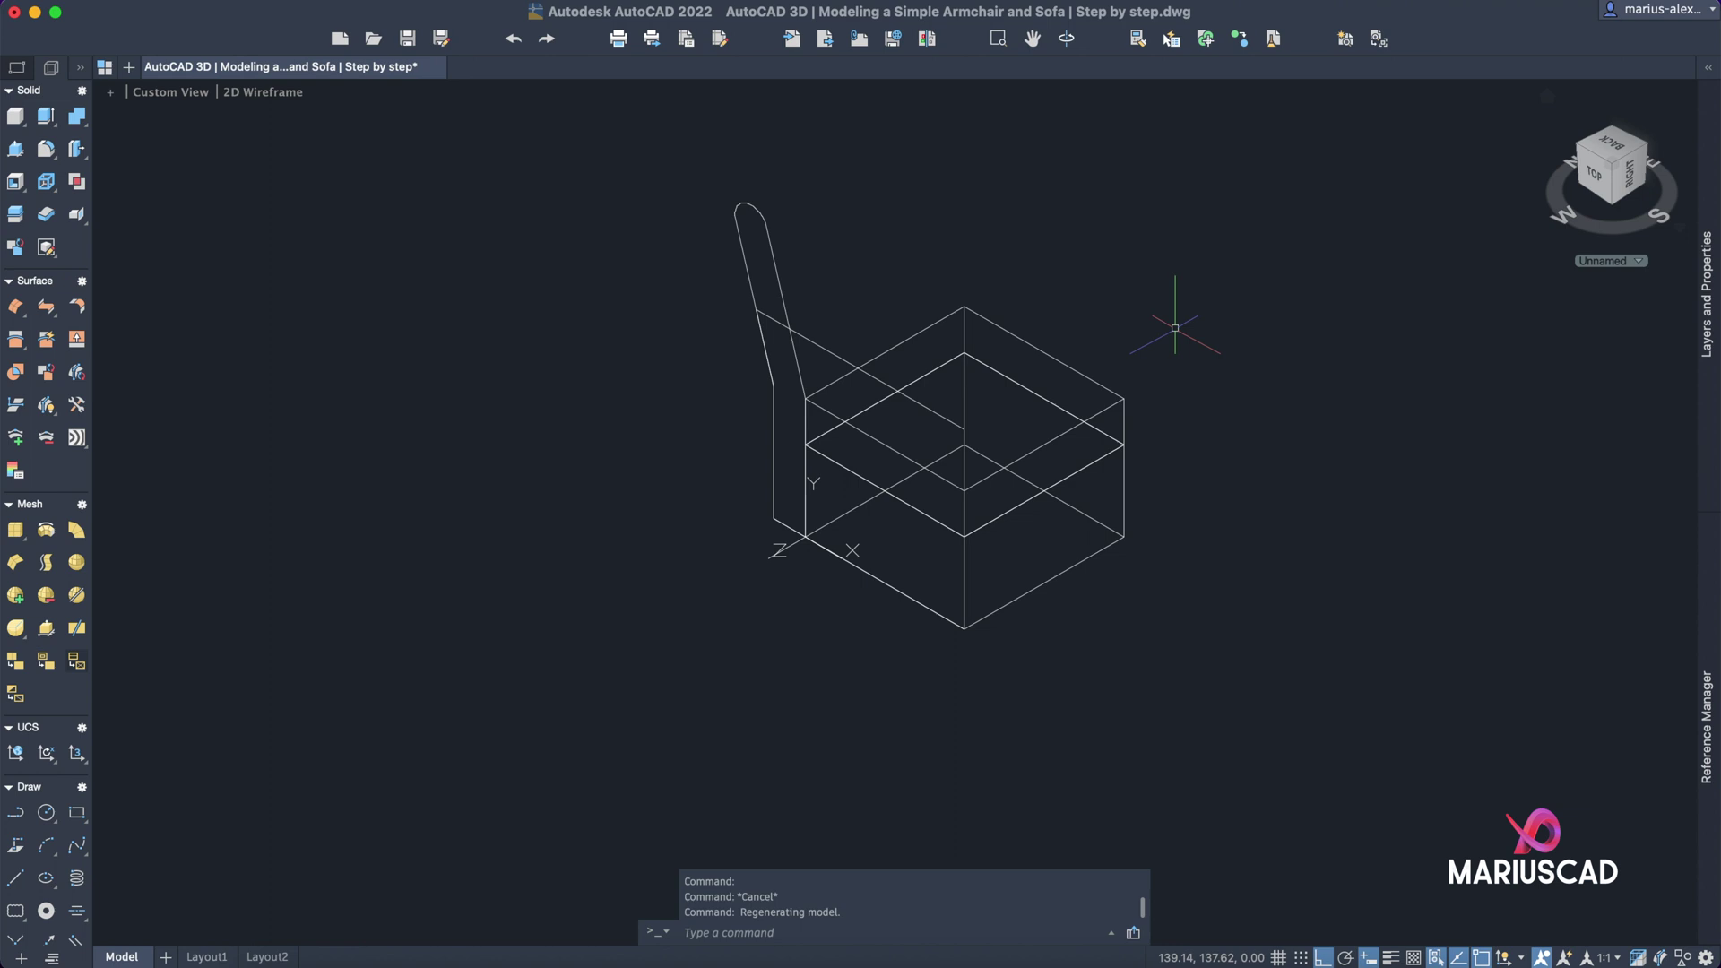
text(extrude)
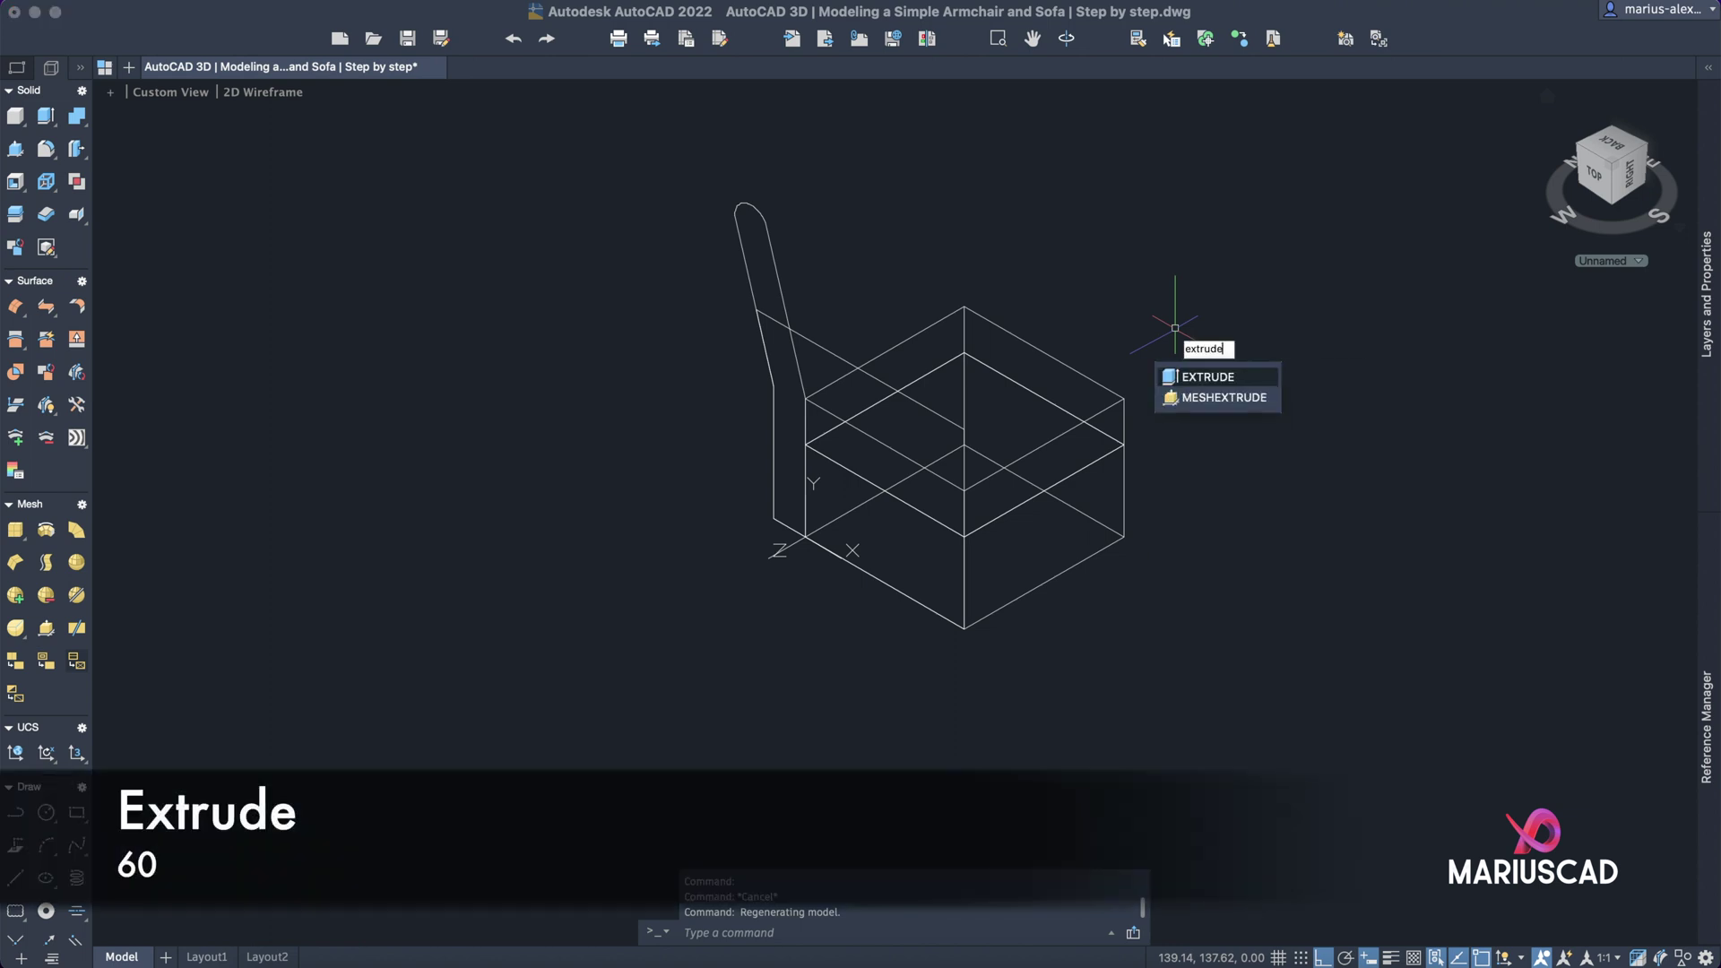
key(Return)
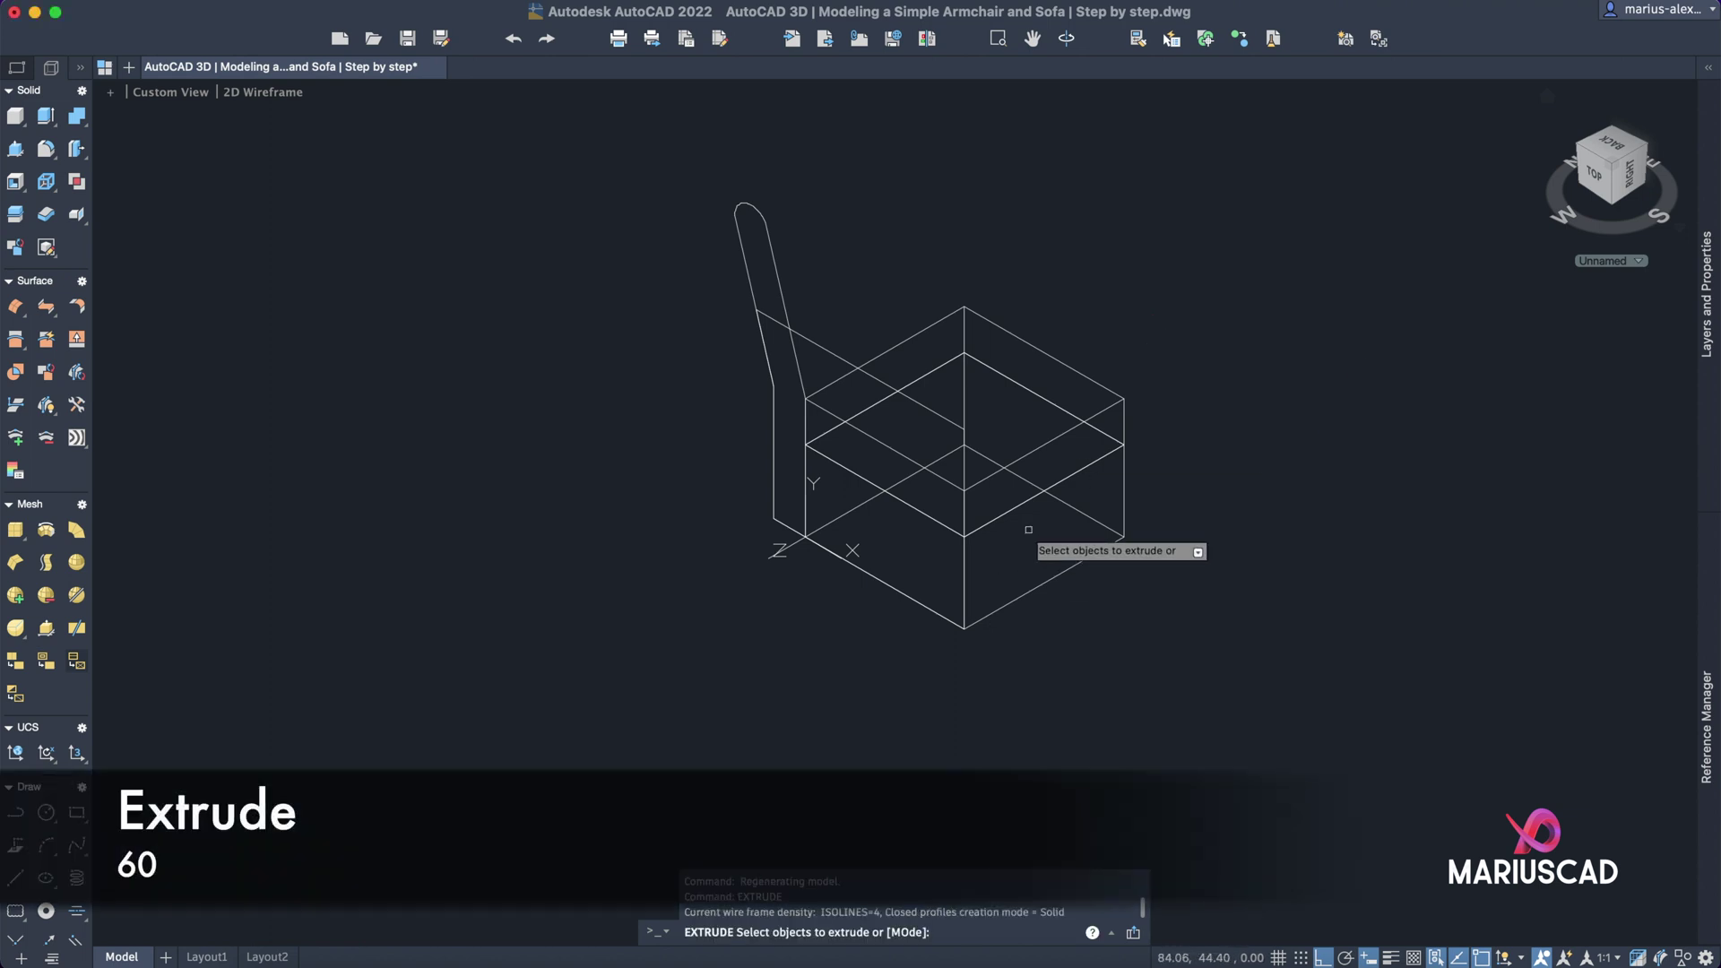
key(Return)
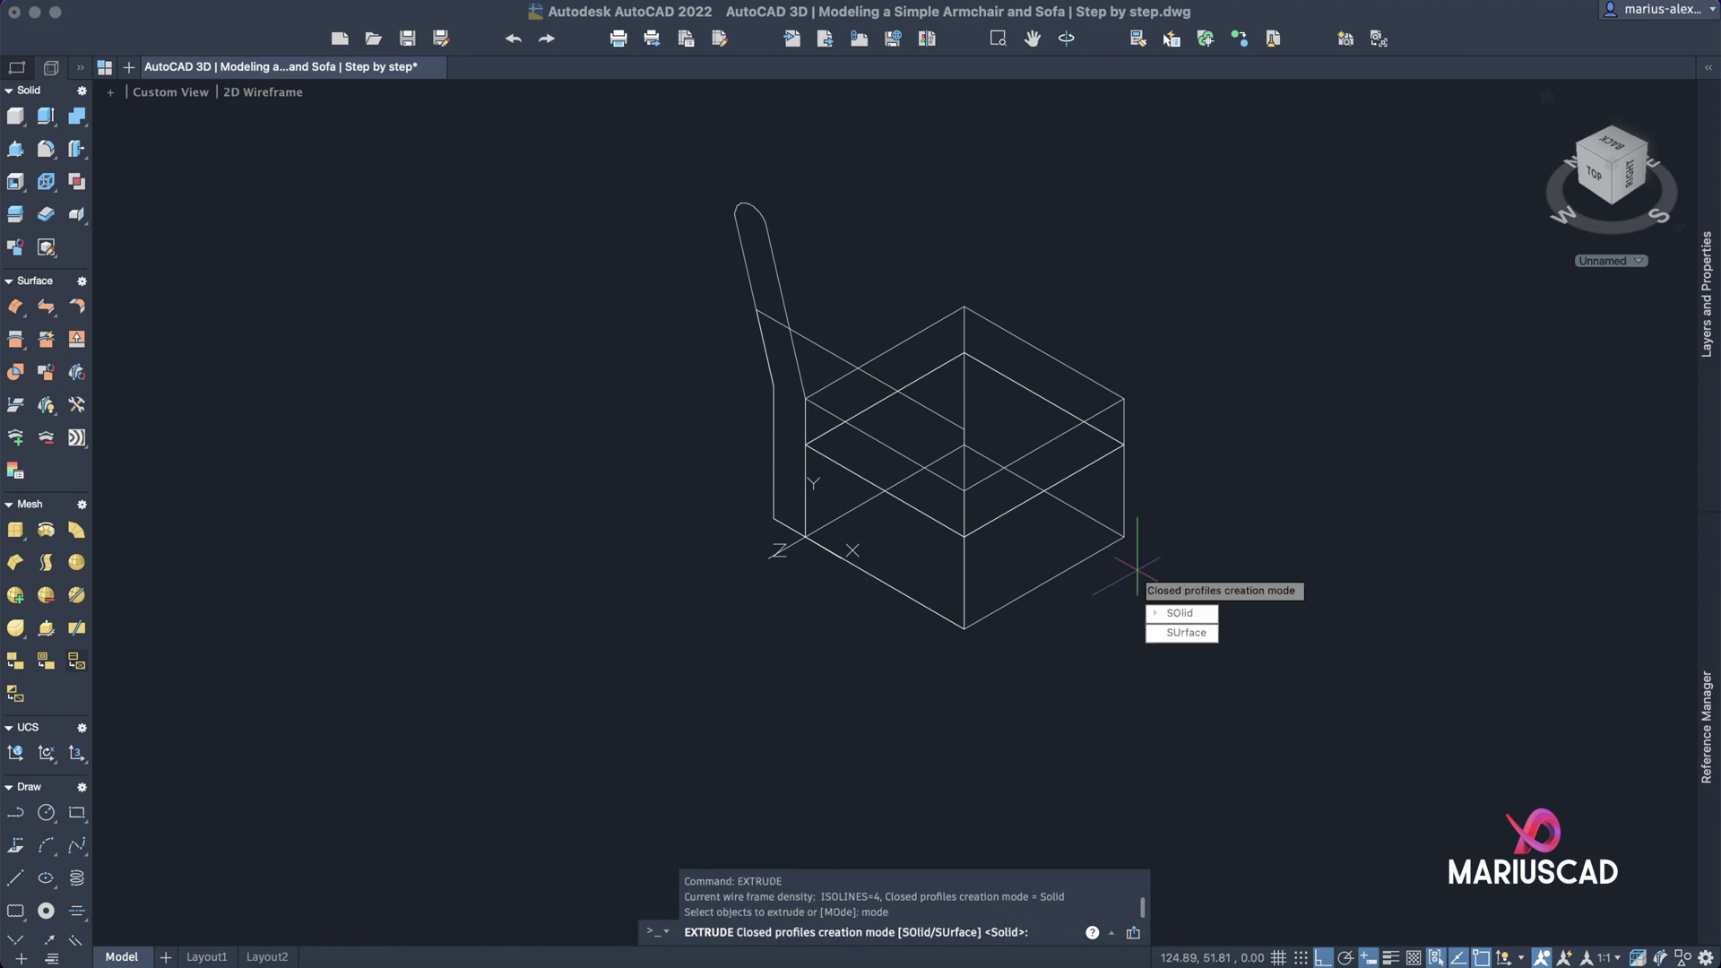
click(1158, 612)
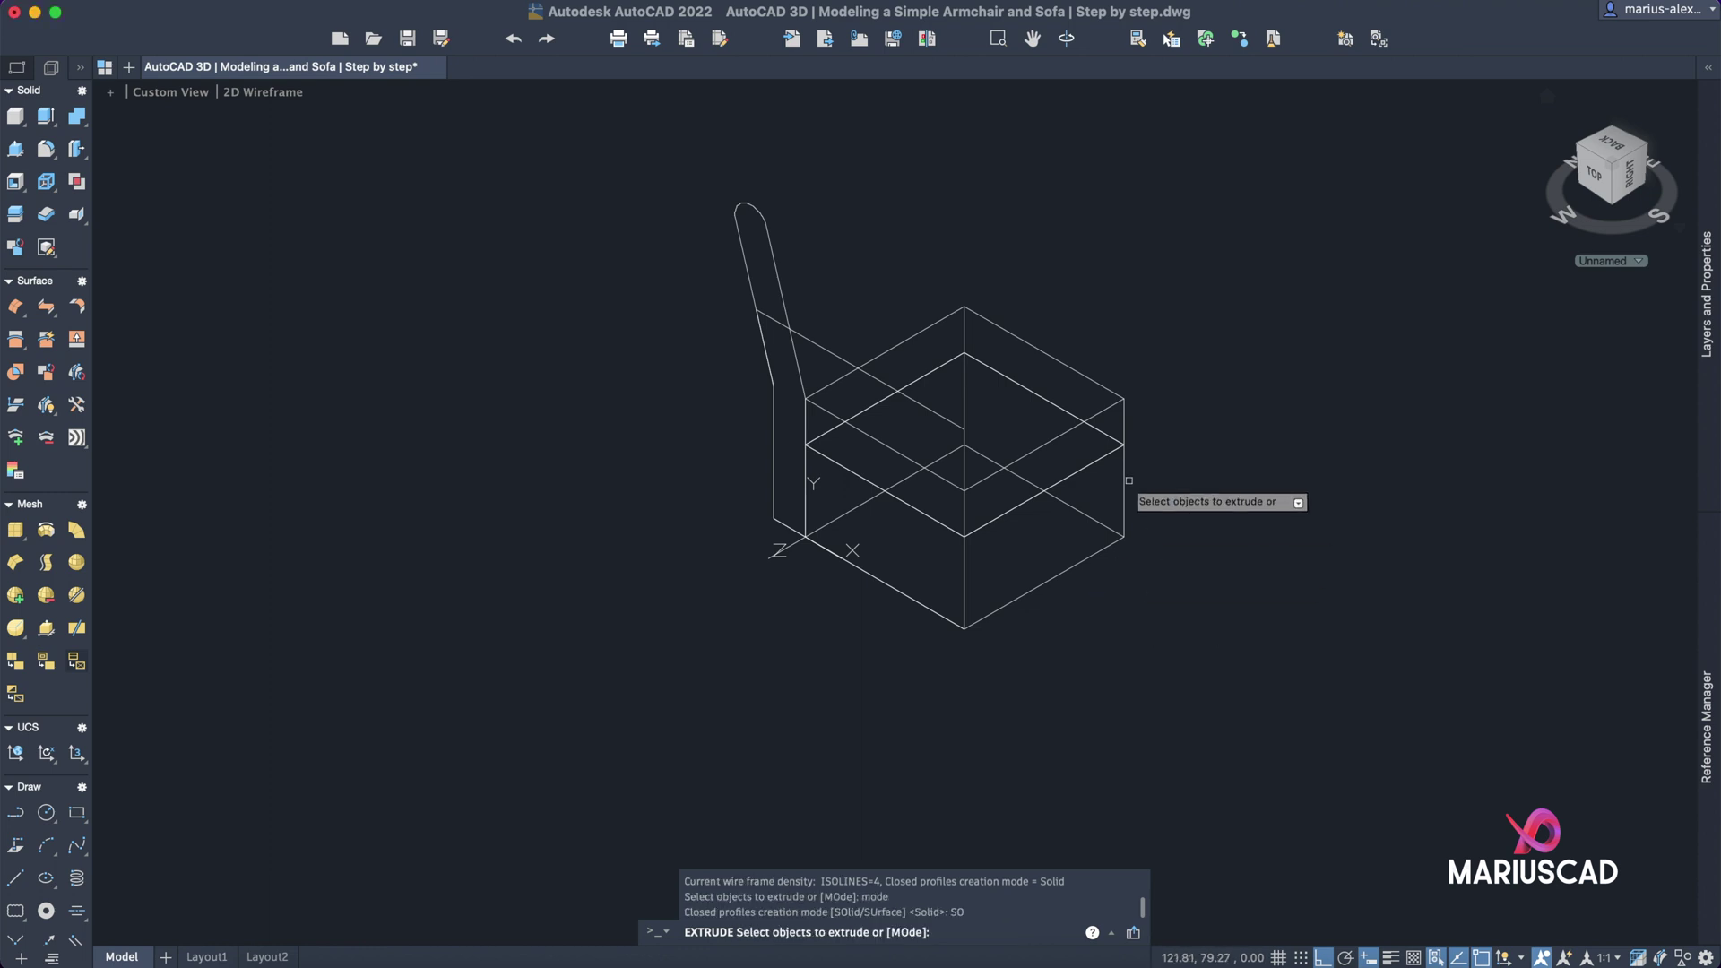
click(768, 223)
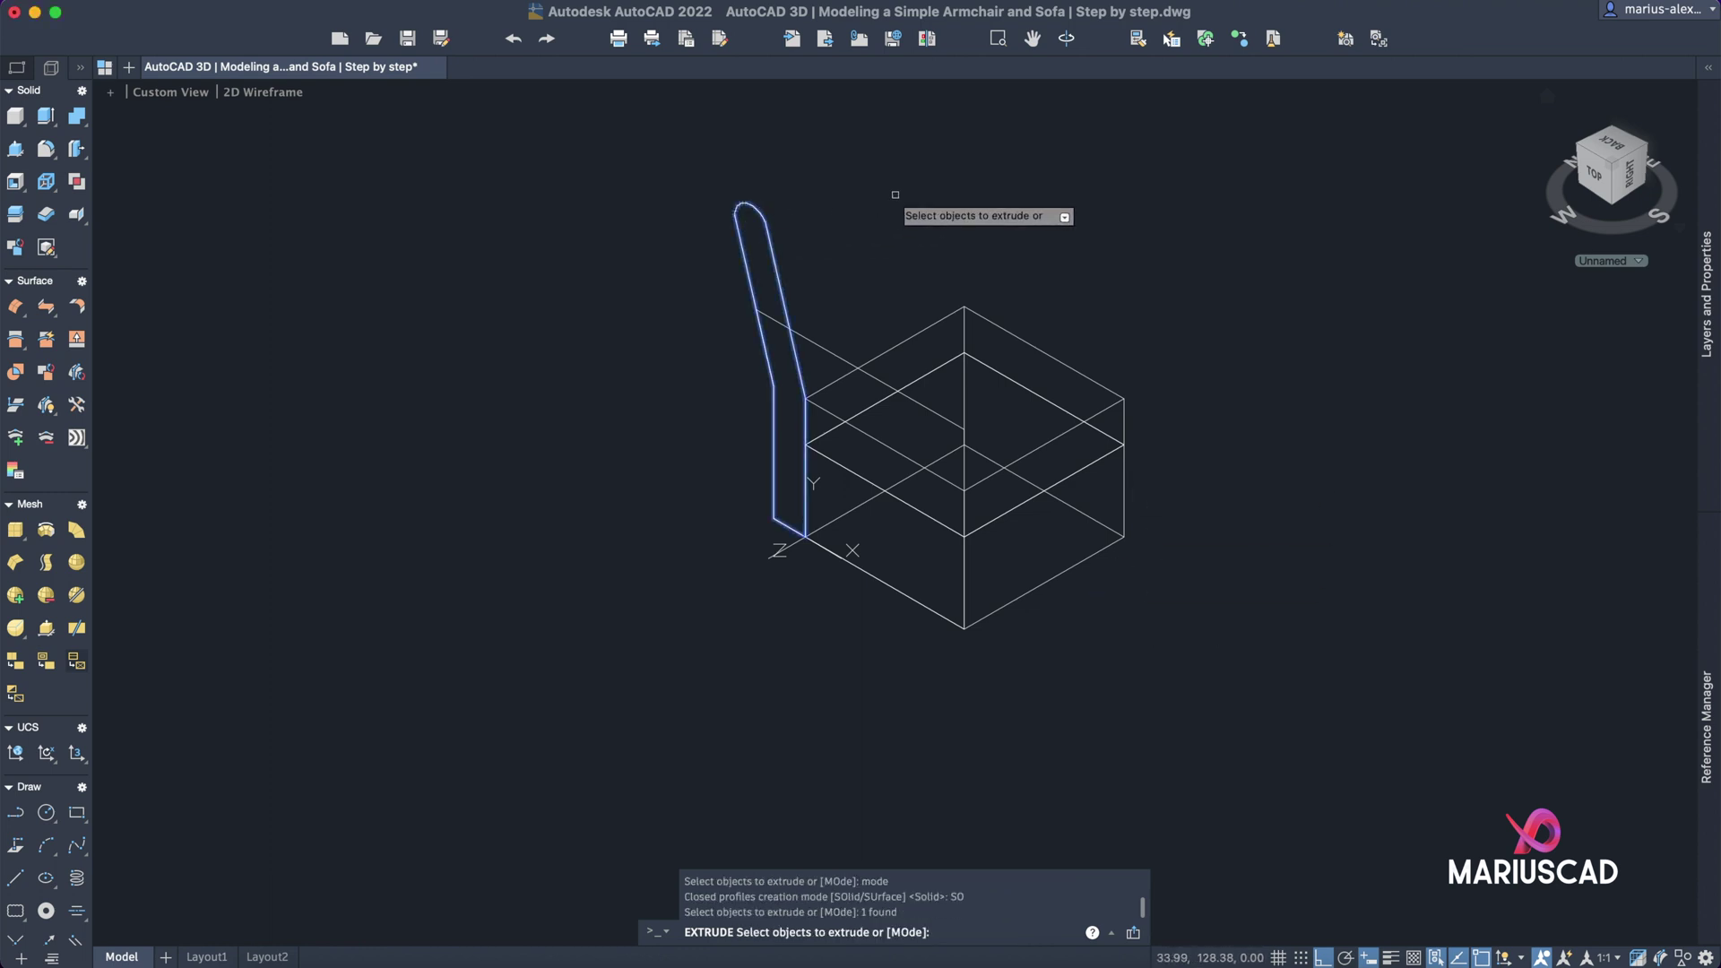
key(Return)
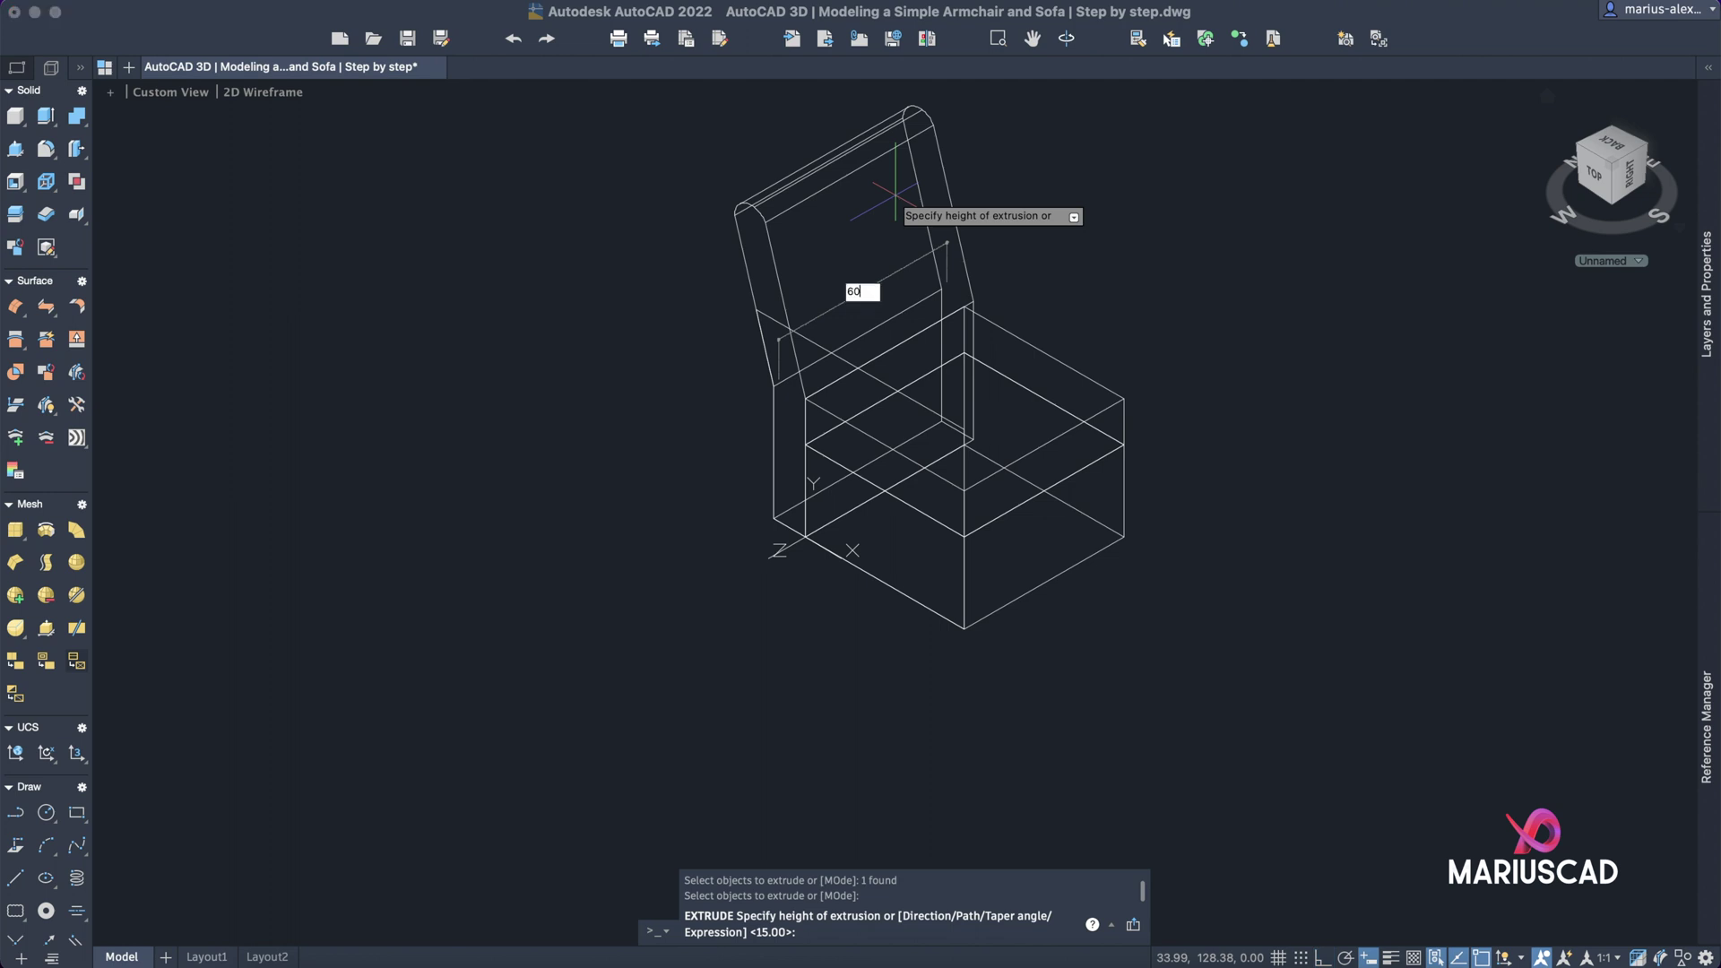
text(60)
key(Return)
- Extrude the armrest profile by 12 outward, away from the seat
right_click(894, 193)
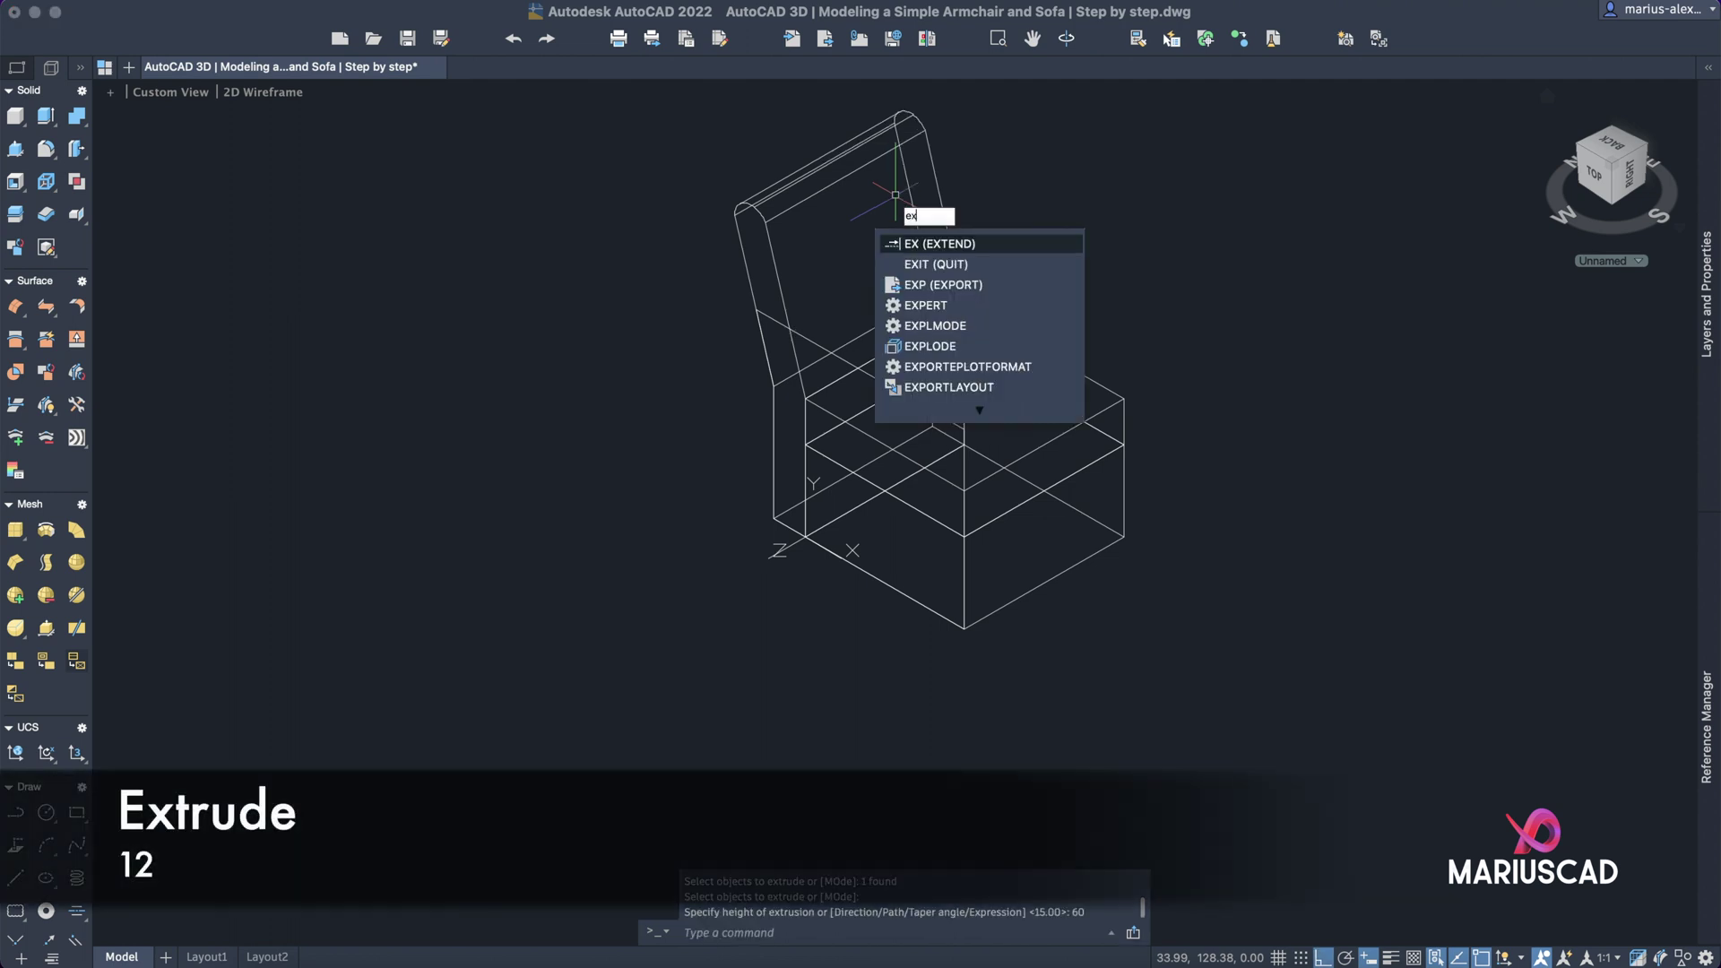
text(extr)
key(Return)
click(897, 391)
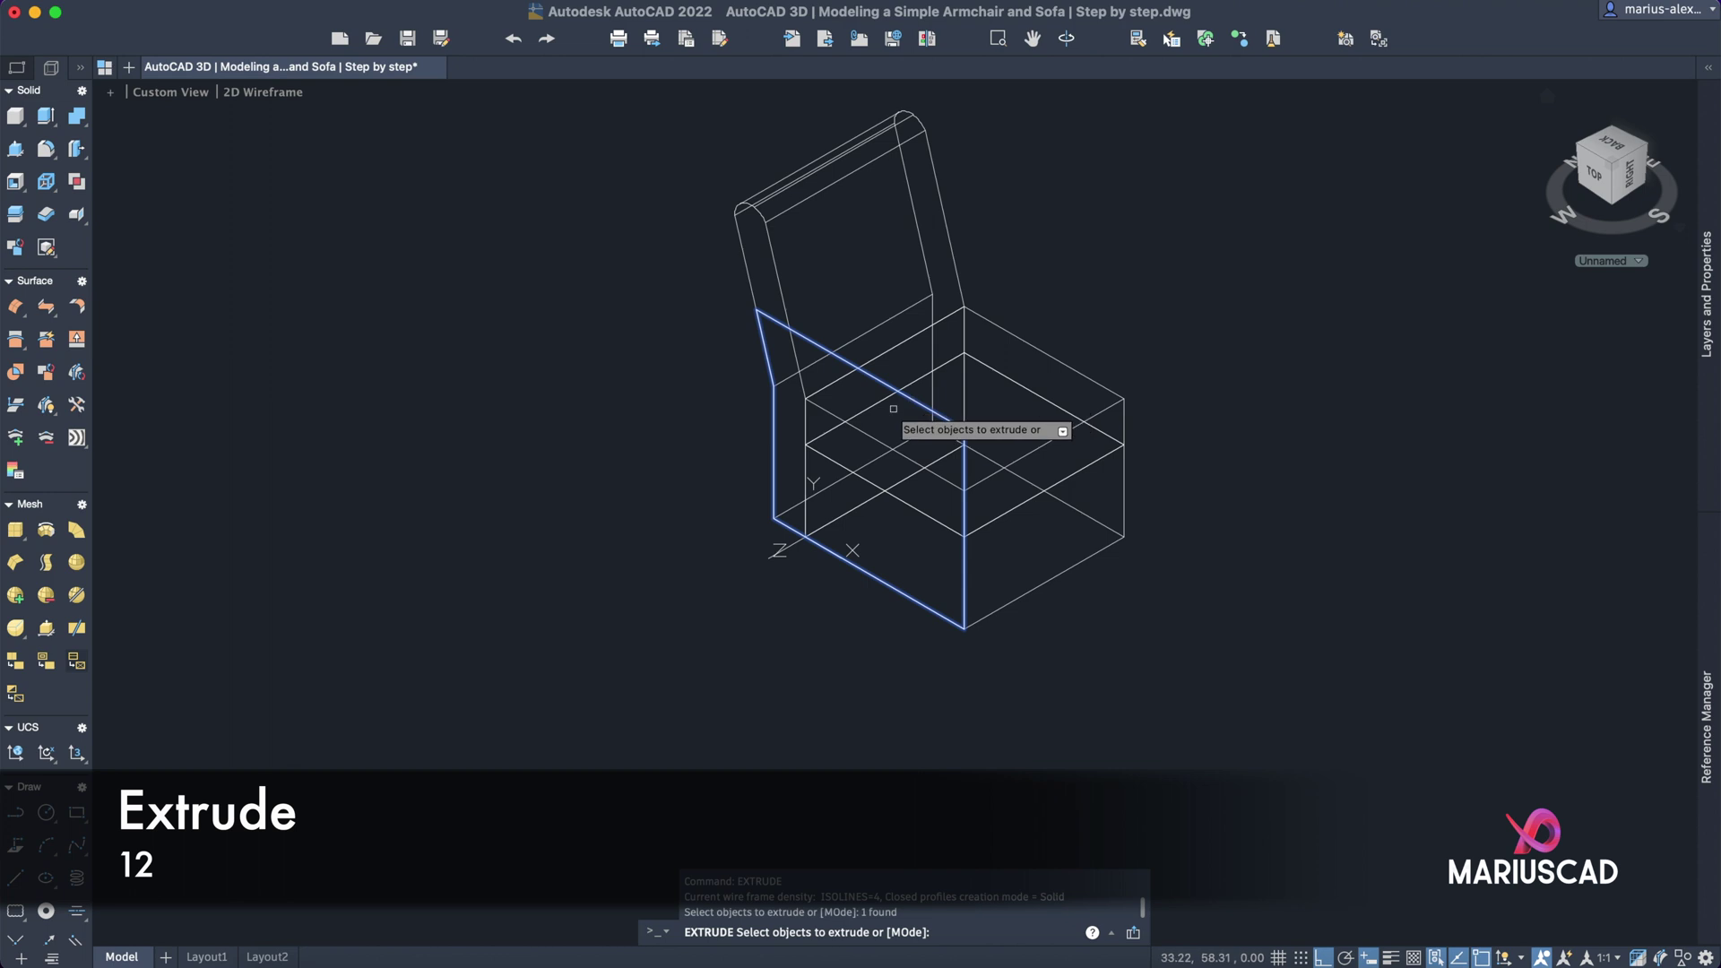
key(Return)
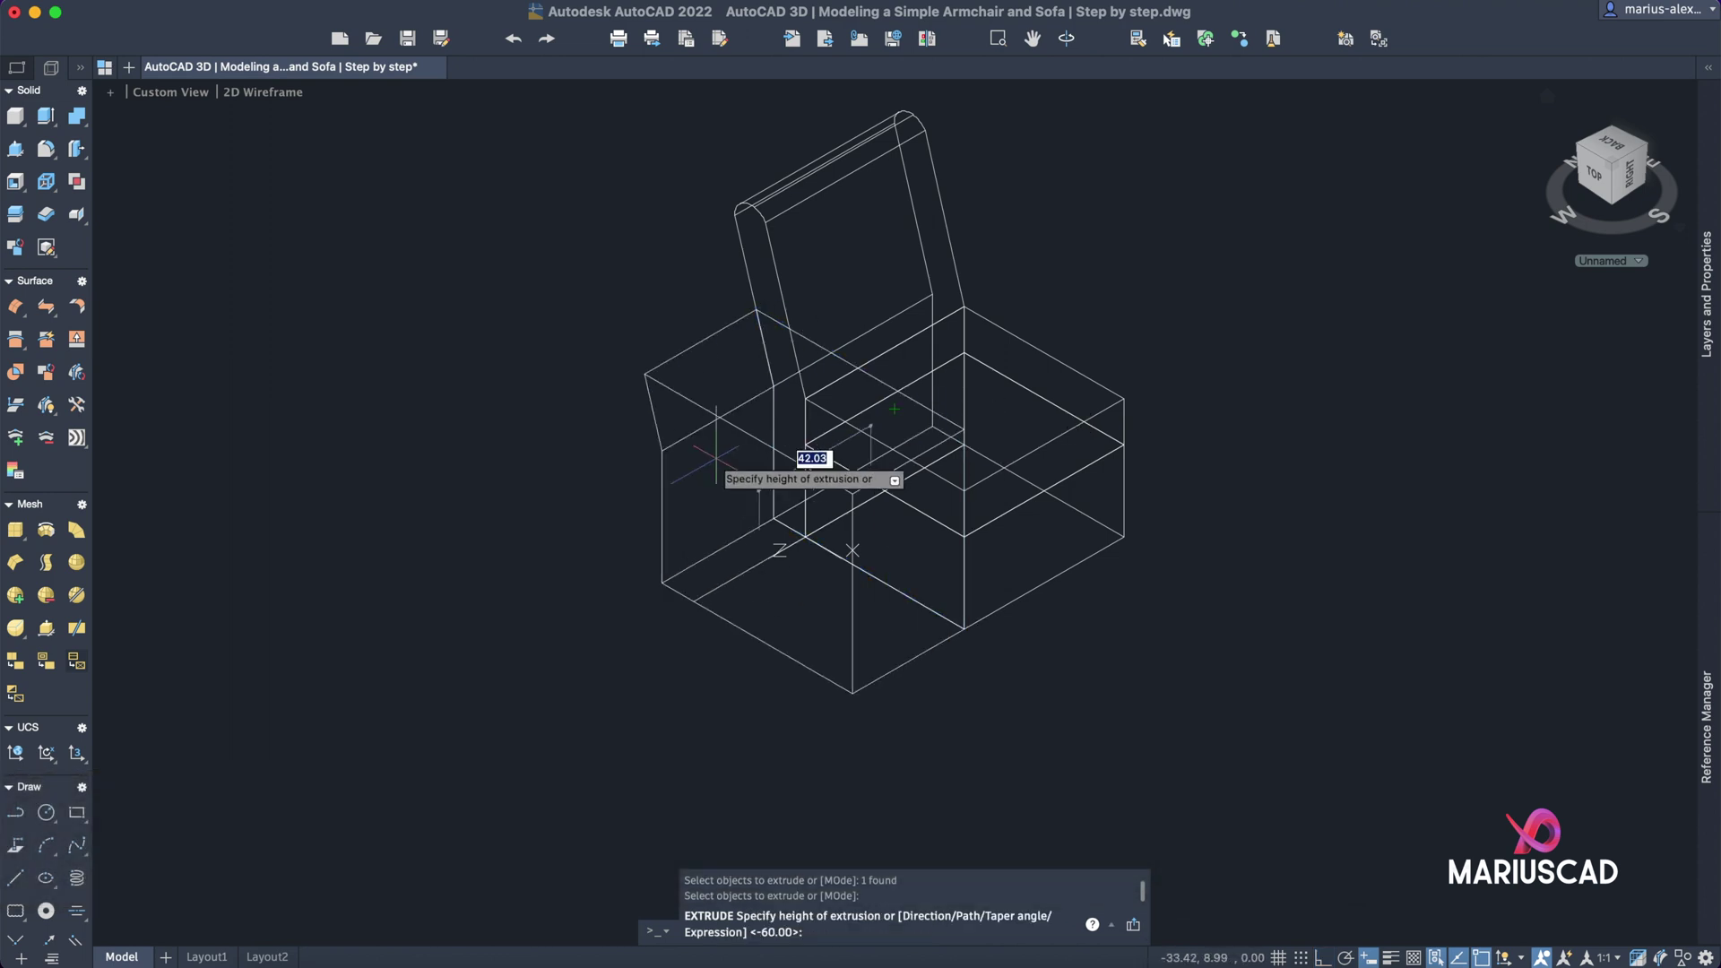
text(12)
key(Return)
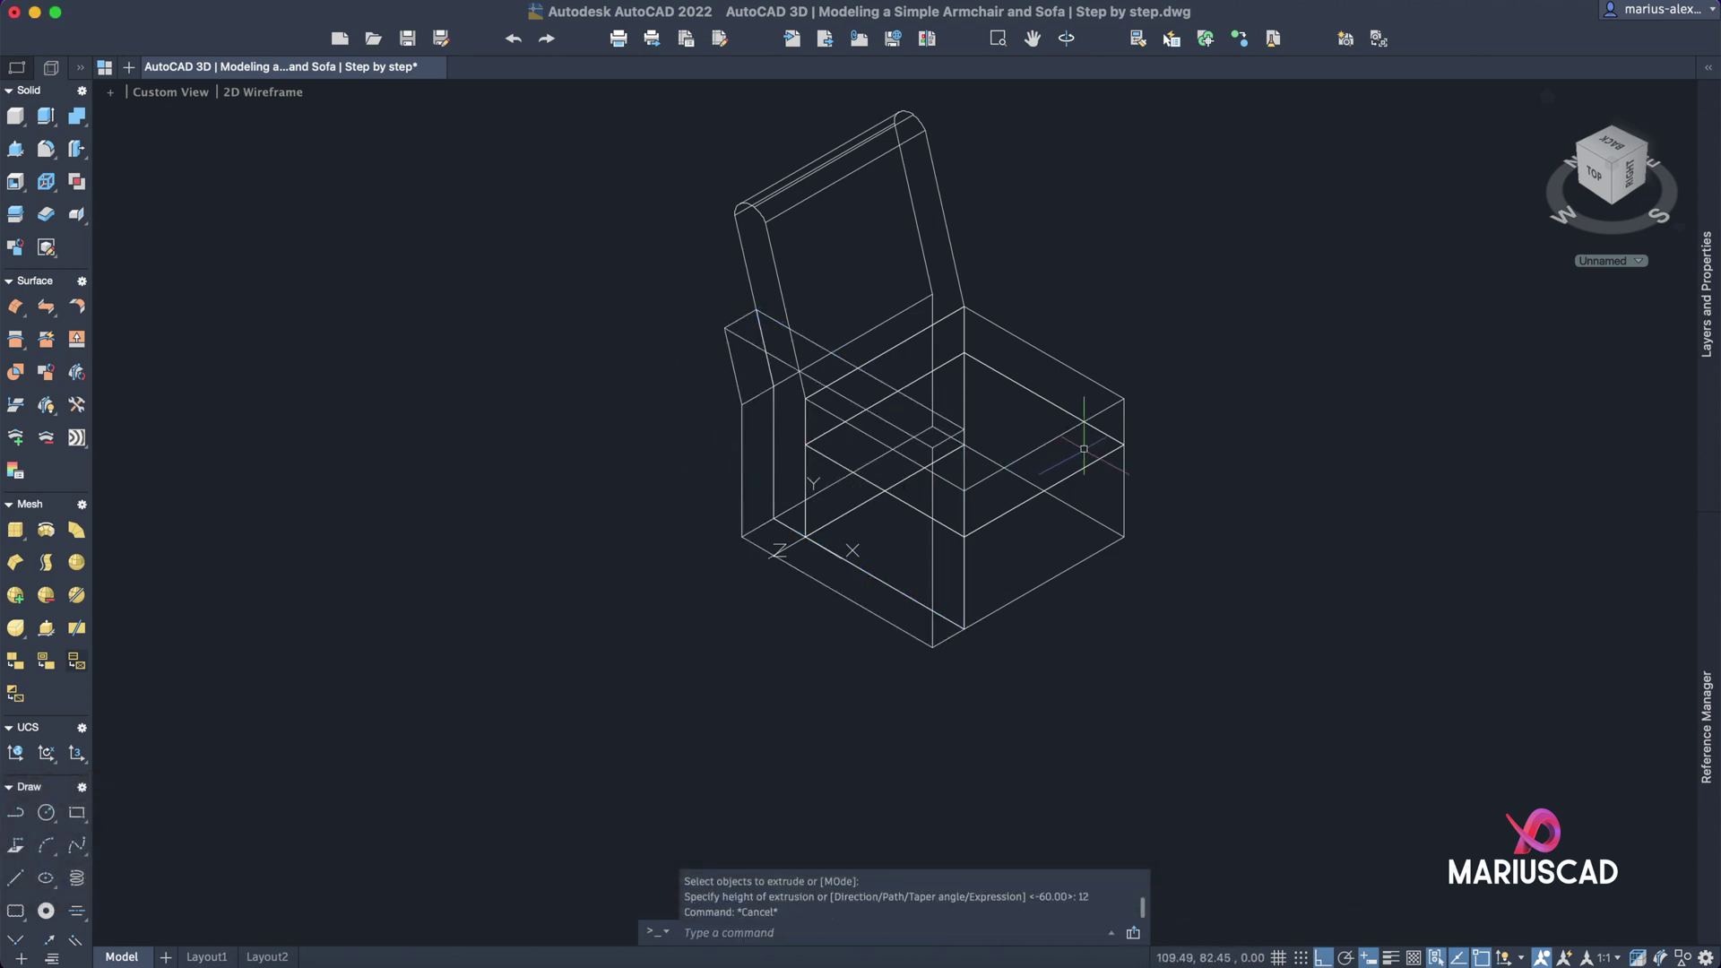
- Draw a 60 by 60 rectangle on the seat box's underside, starting from its endpoint at a front corner
shift+middle_drag(1084, 439, 1237, 296)
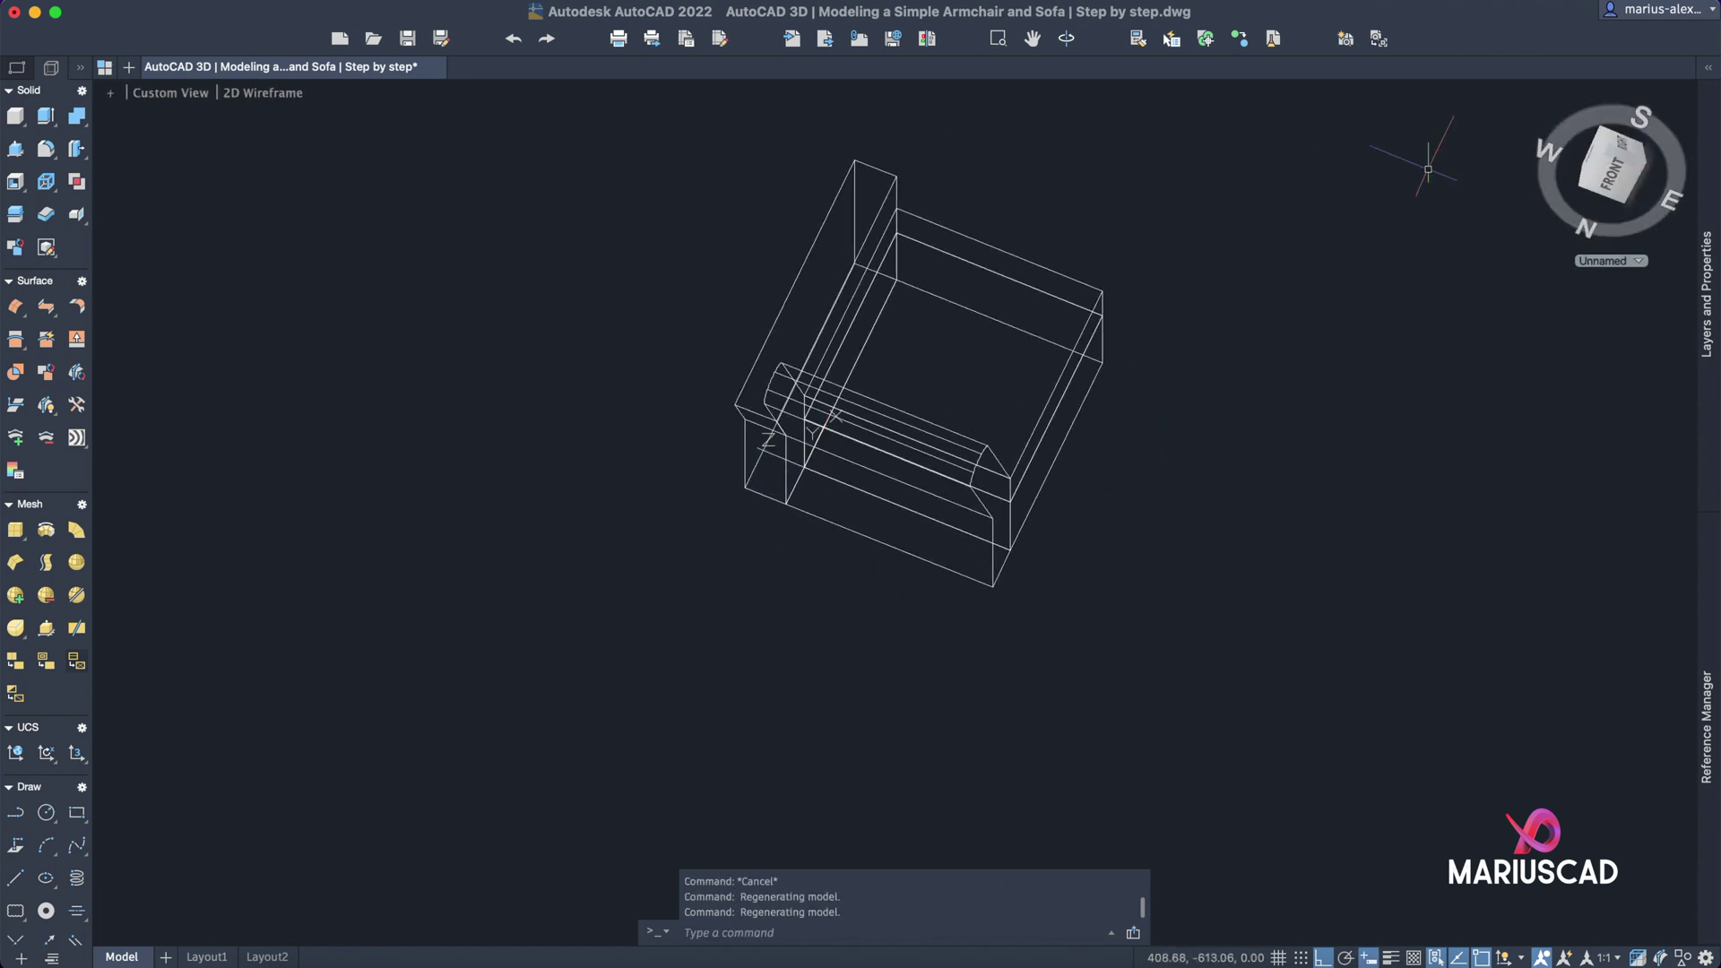
click(1627, 181)
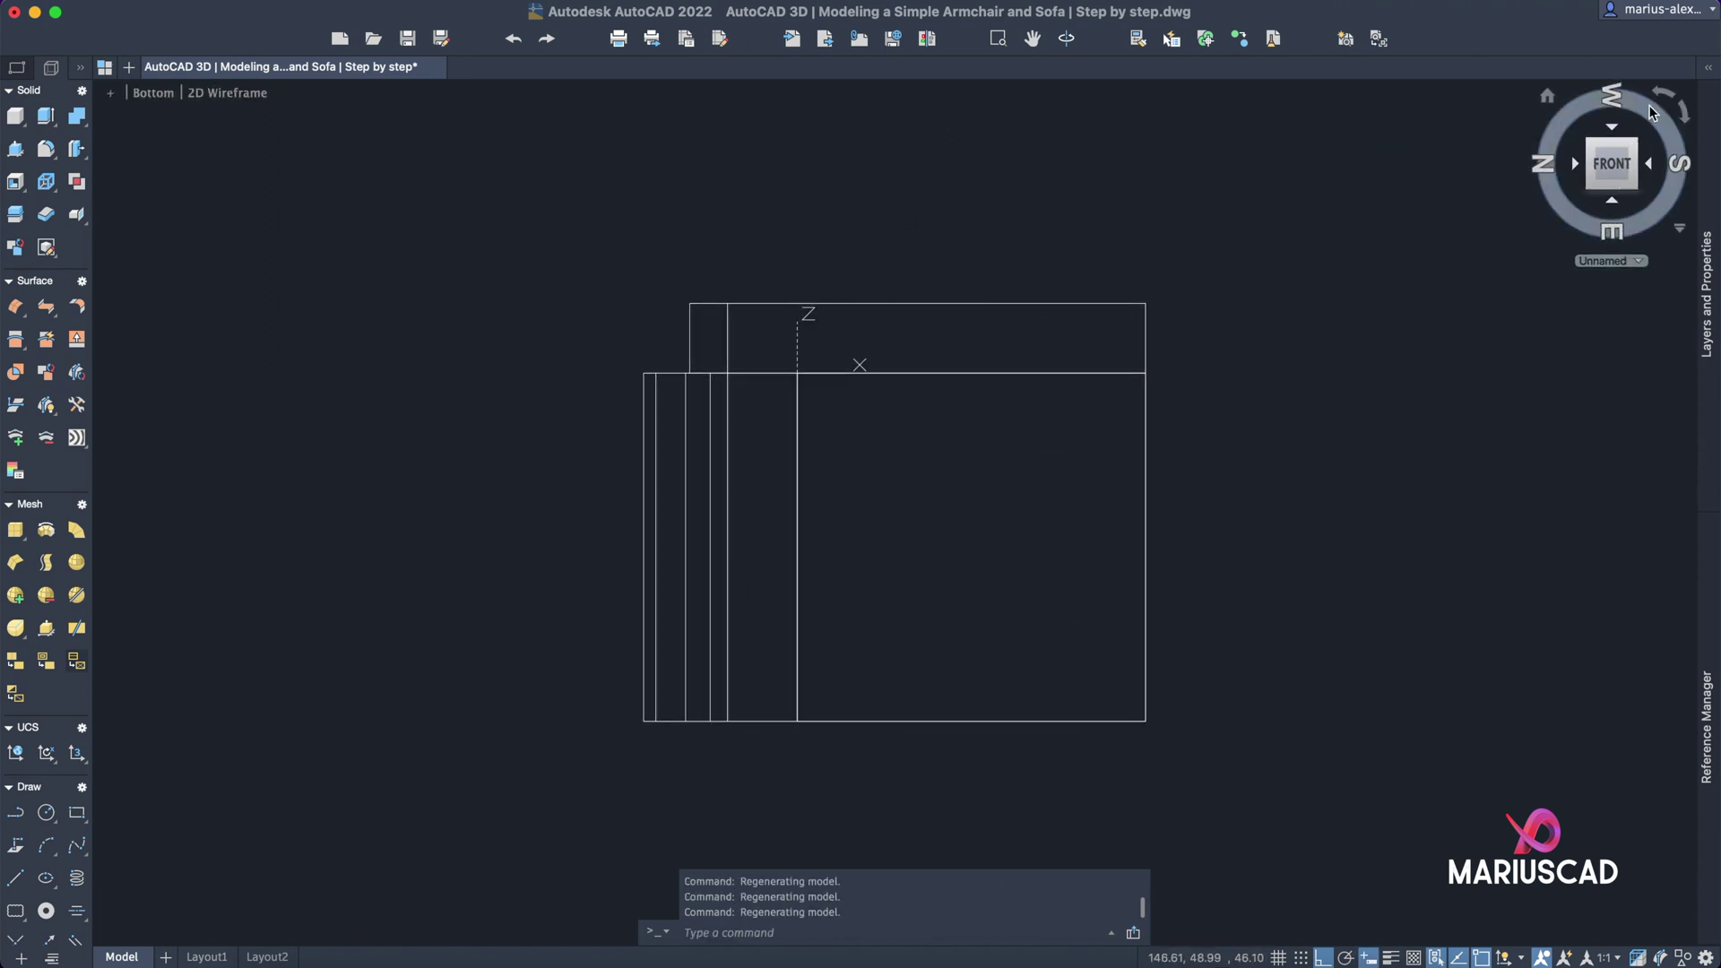
click(1664, 98)
middle_drag(1023, 431, 866, 485)
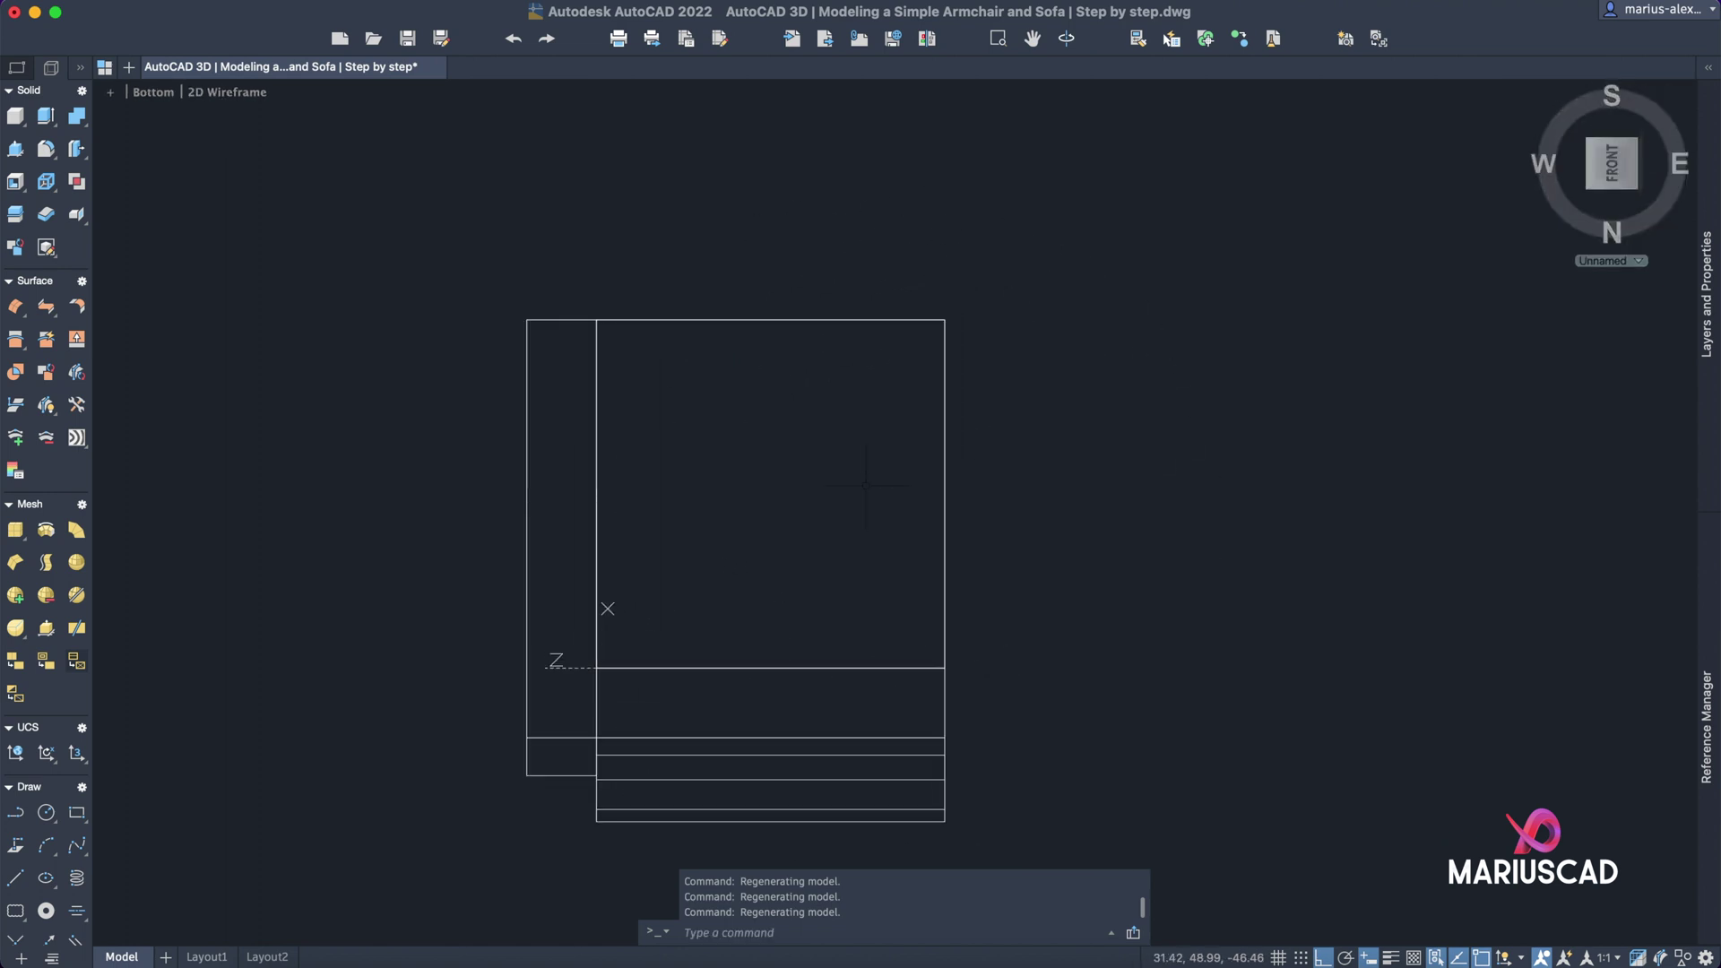
scroll(866, 485, up, 3)
text(rect)
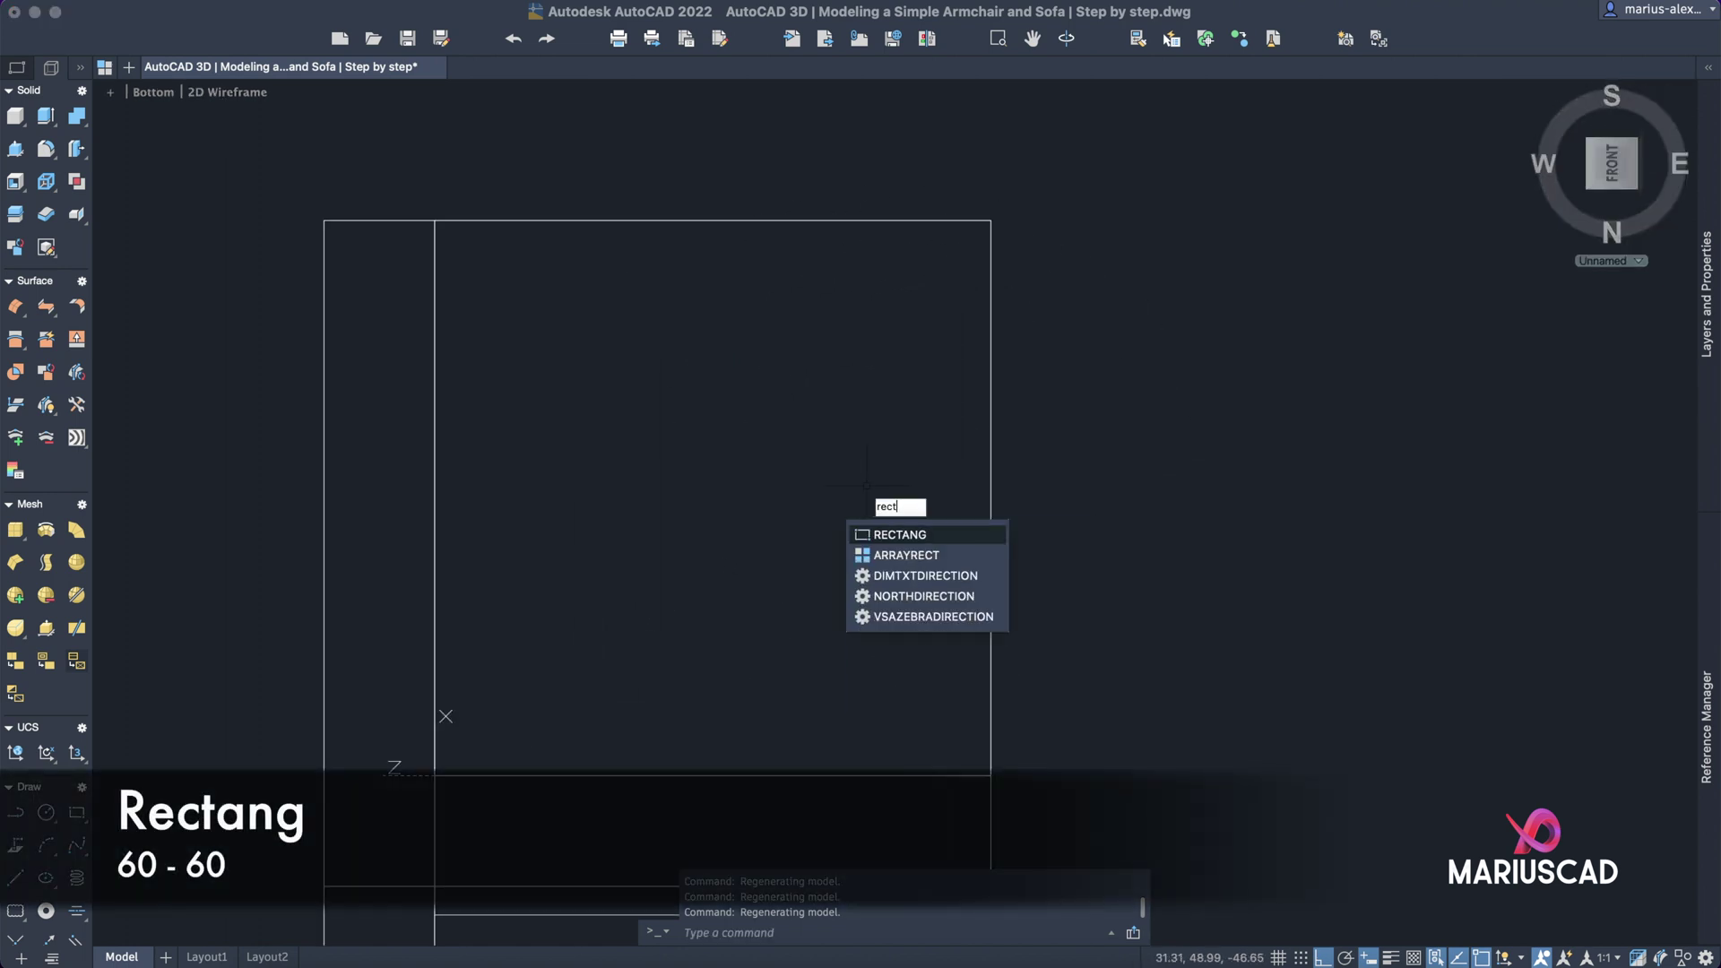
key(Return)
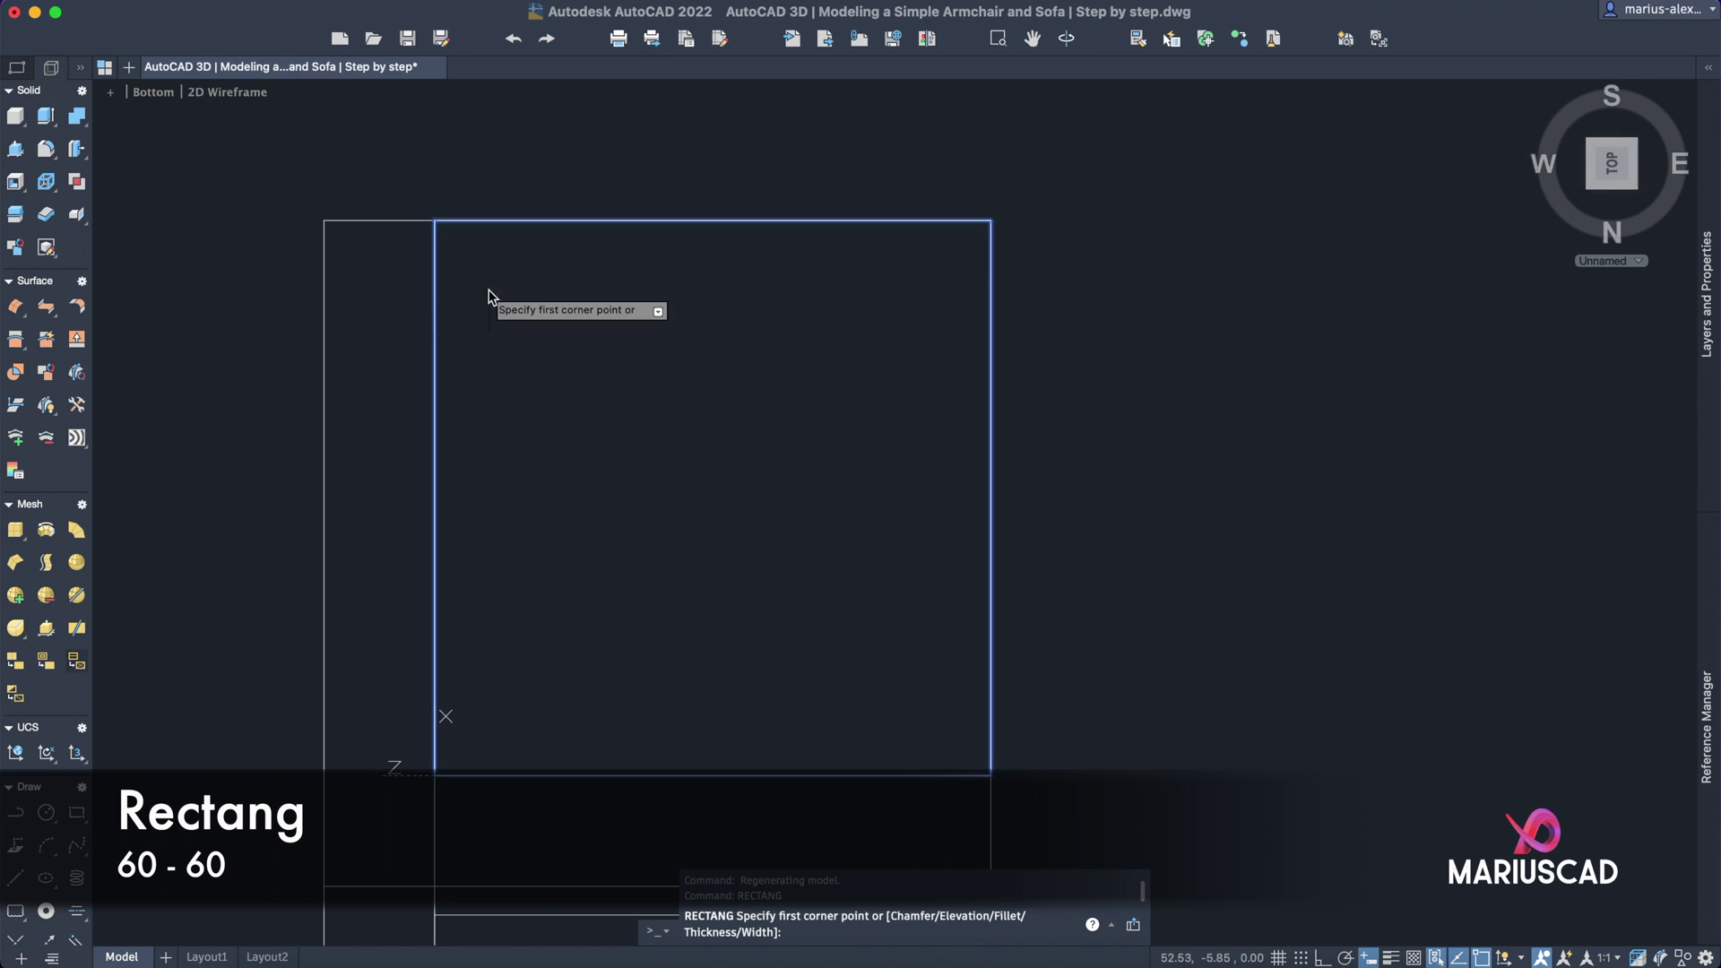
shift+right_click(492, 258)
click(562, 448)
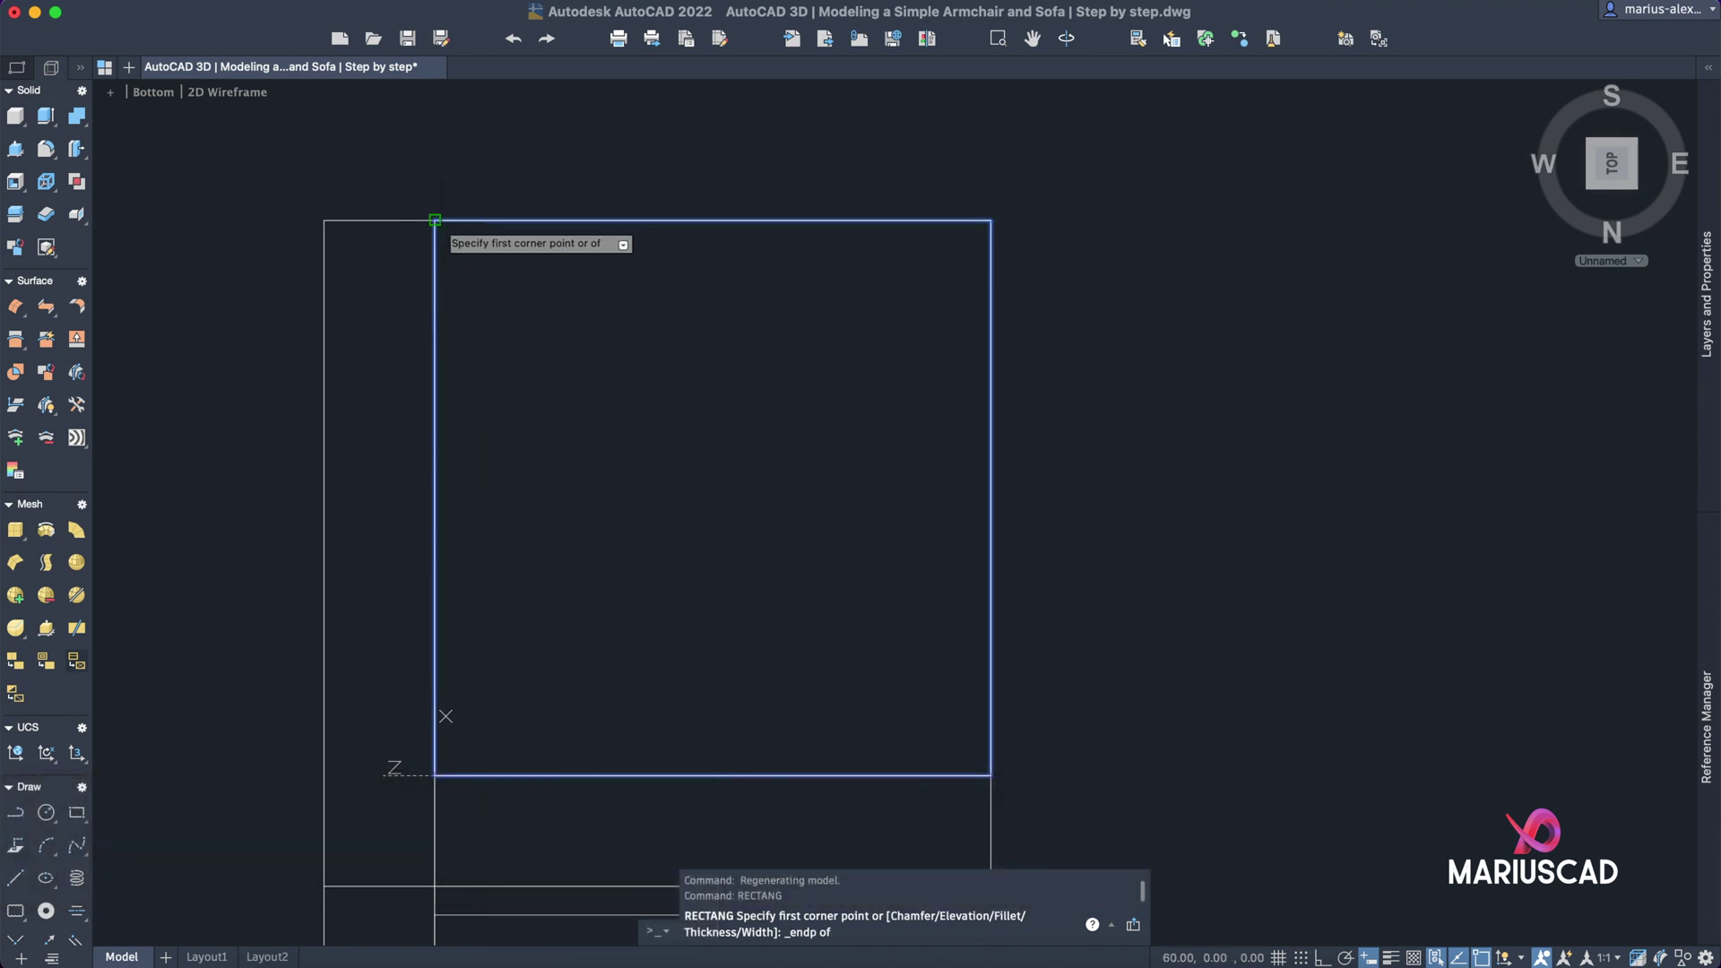
click(435, 220)
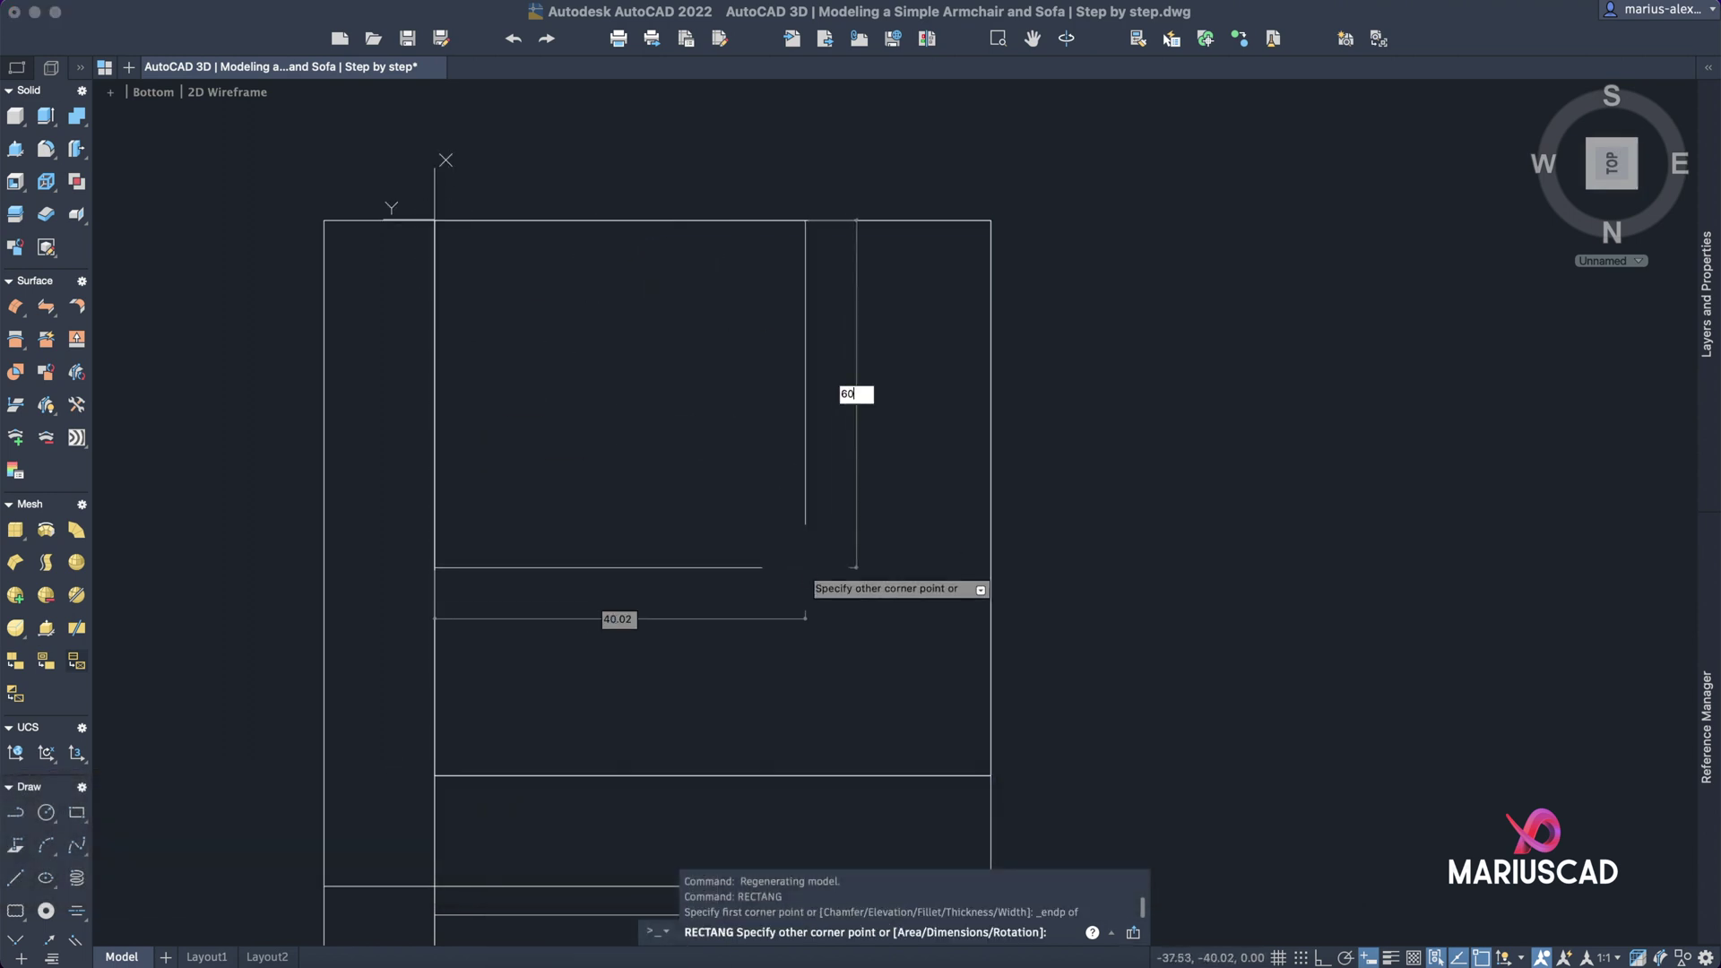
text(60)
key(Return)
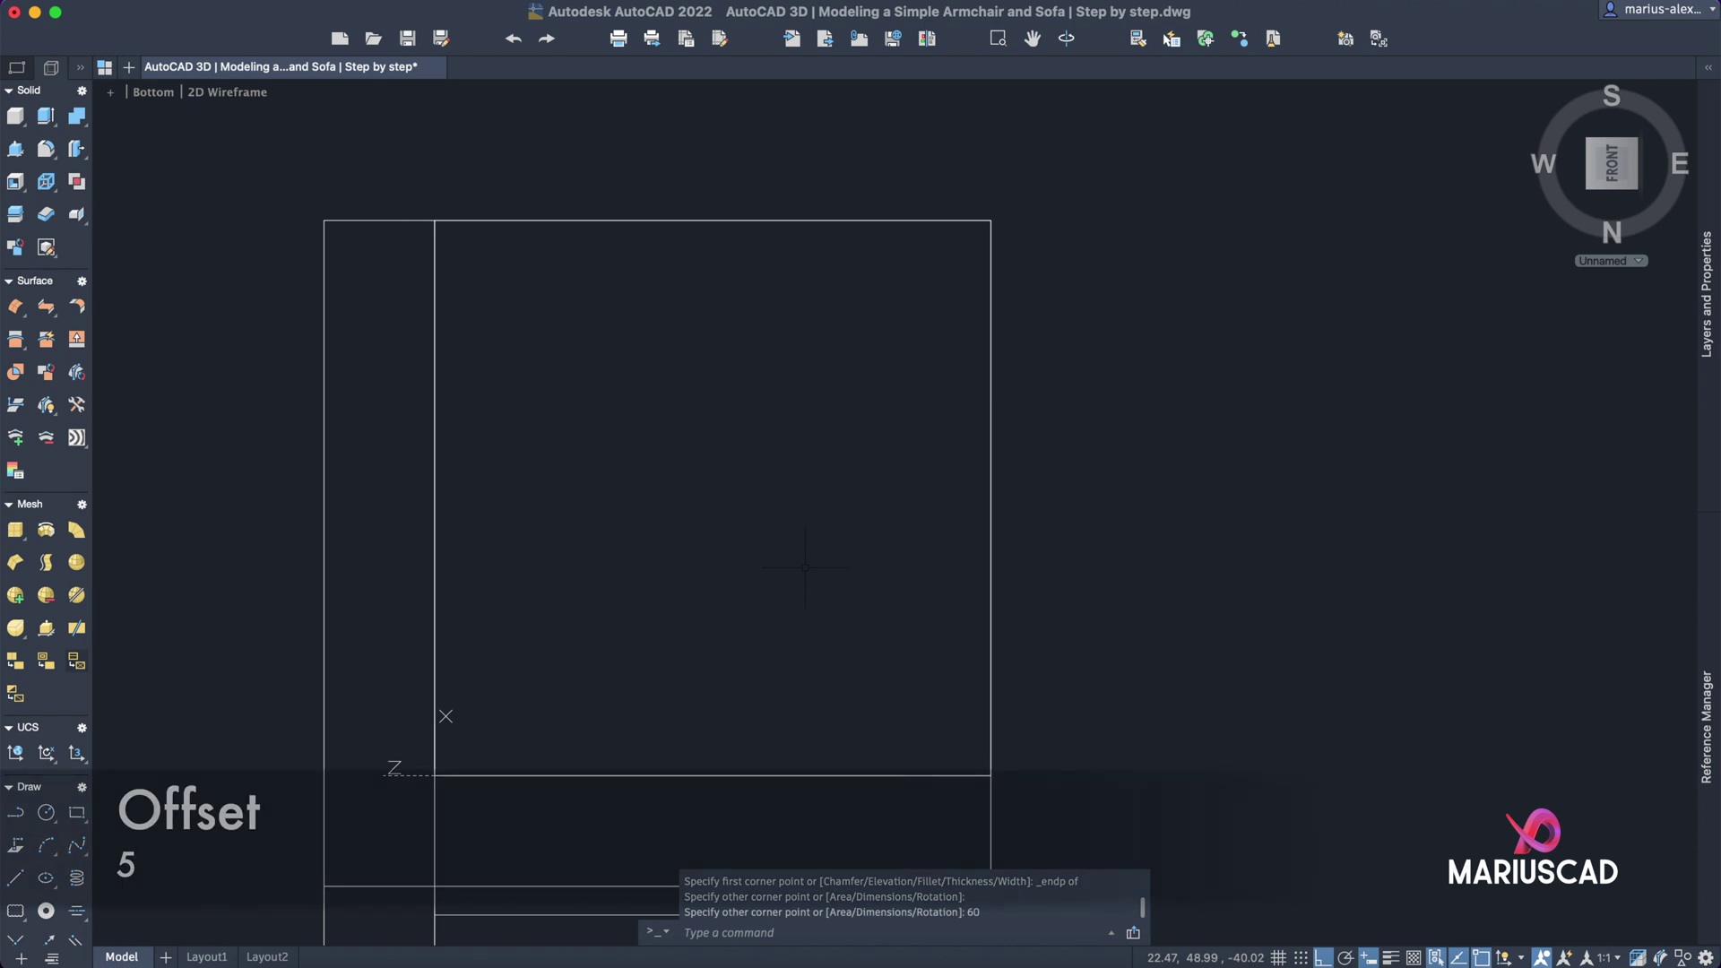
- Offset the rectangle on the seat's underside inward by 5
text(off)
key(Return)
text(5)
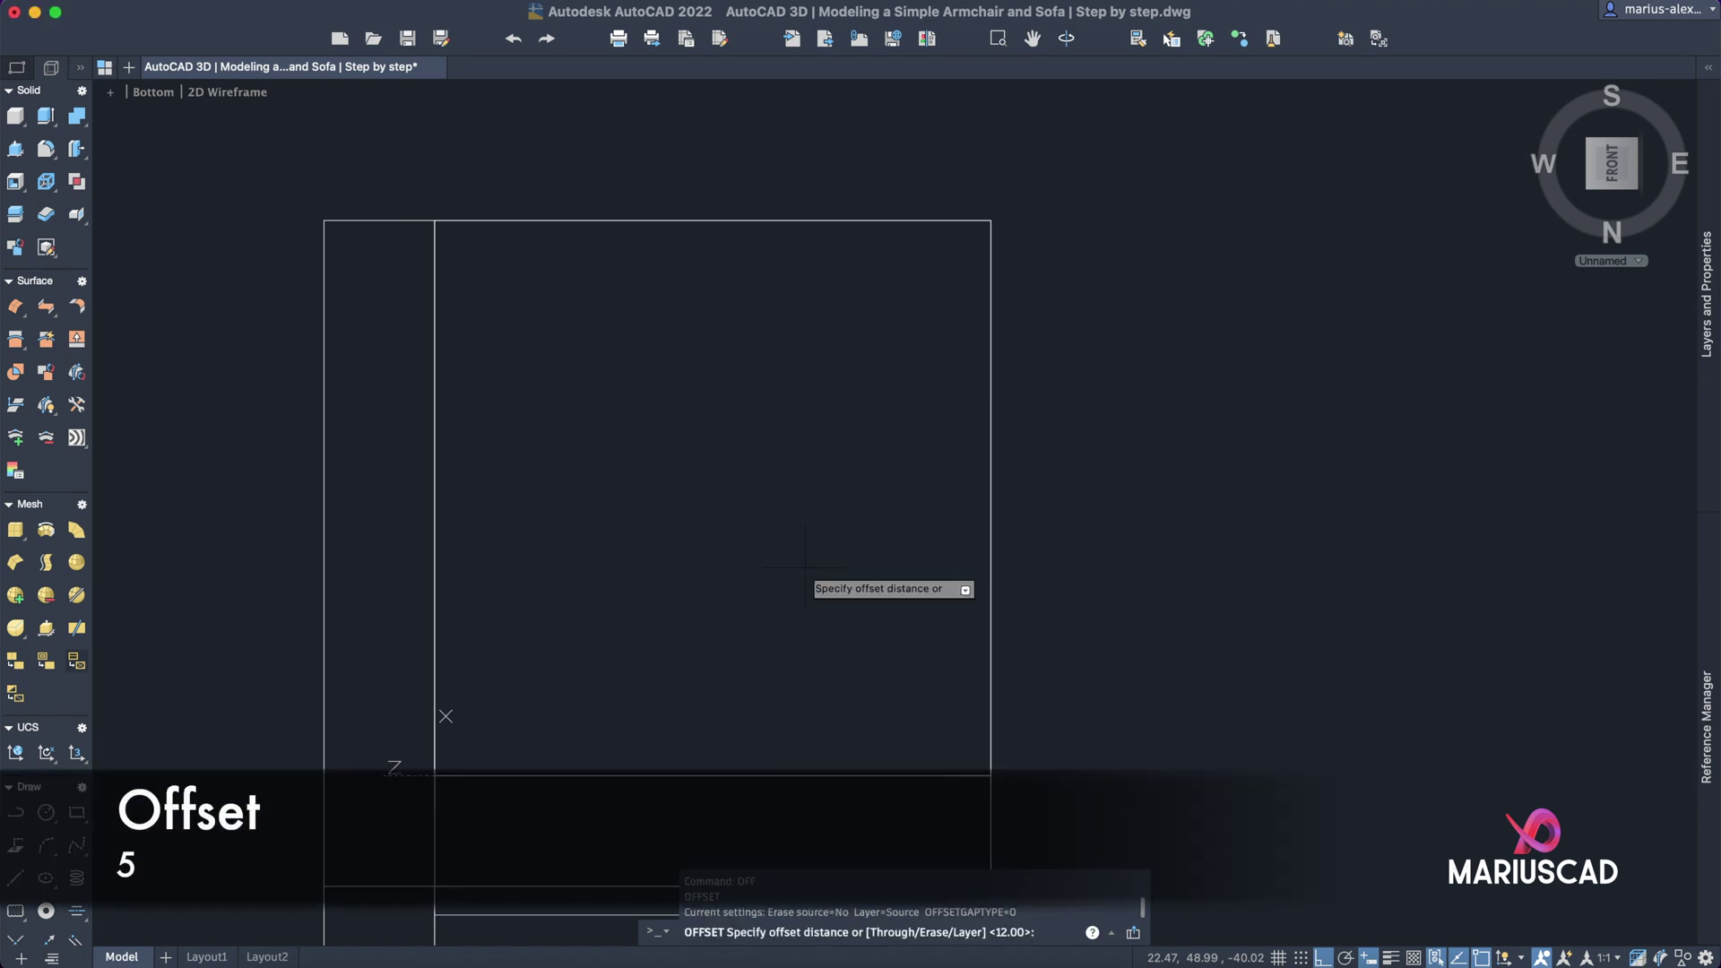
key(Return)
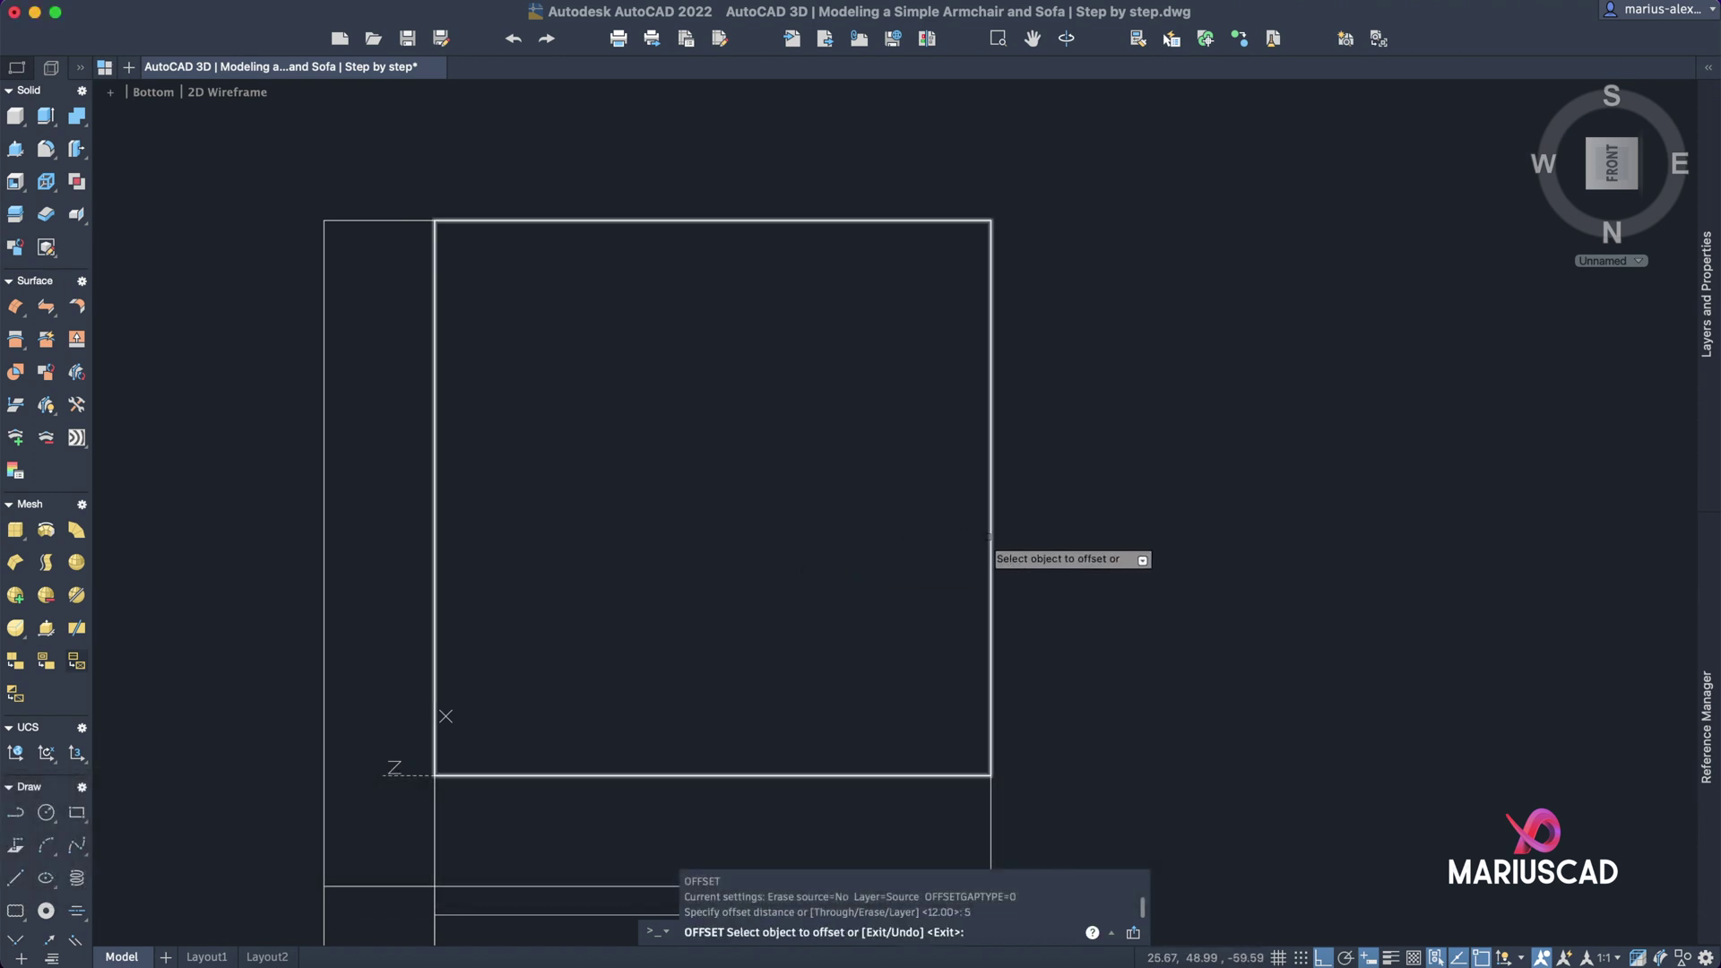
click(988, 535)
click(918, 527)
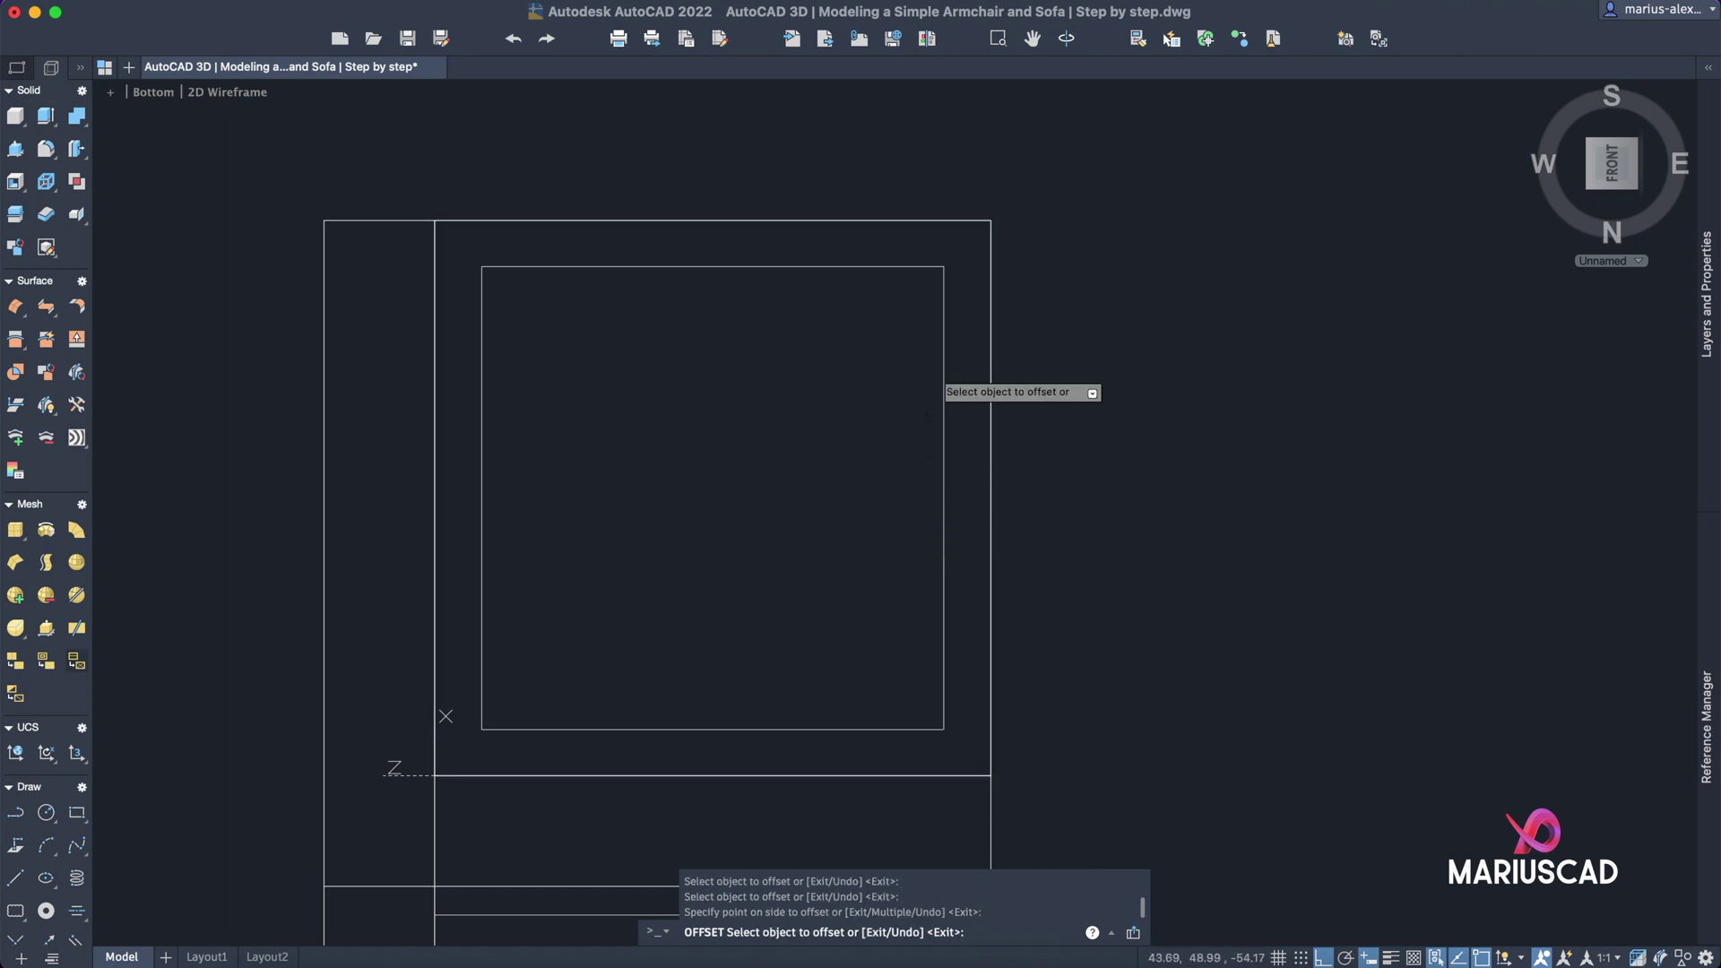
key(Escape)
- Align the UCS with the current bottom view using the View option
mouse_move(1064, 424)
middle_down()
mouse_move(1190, 388)
mouse_move(1234, 432)
middle_up()
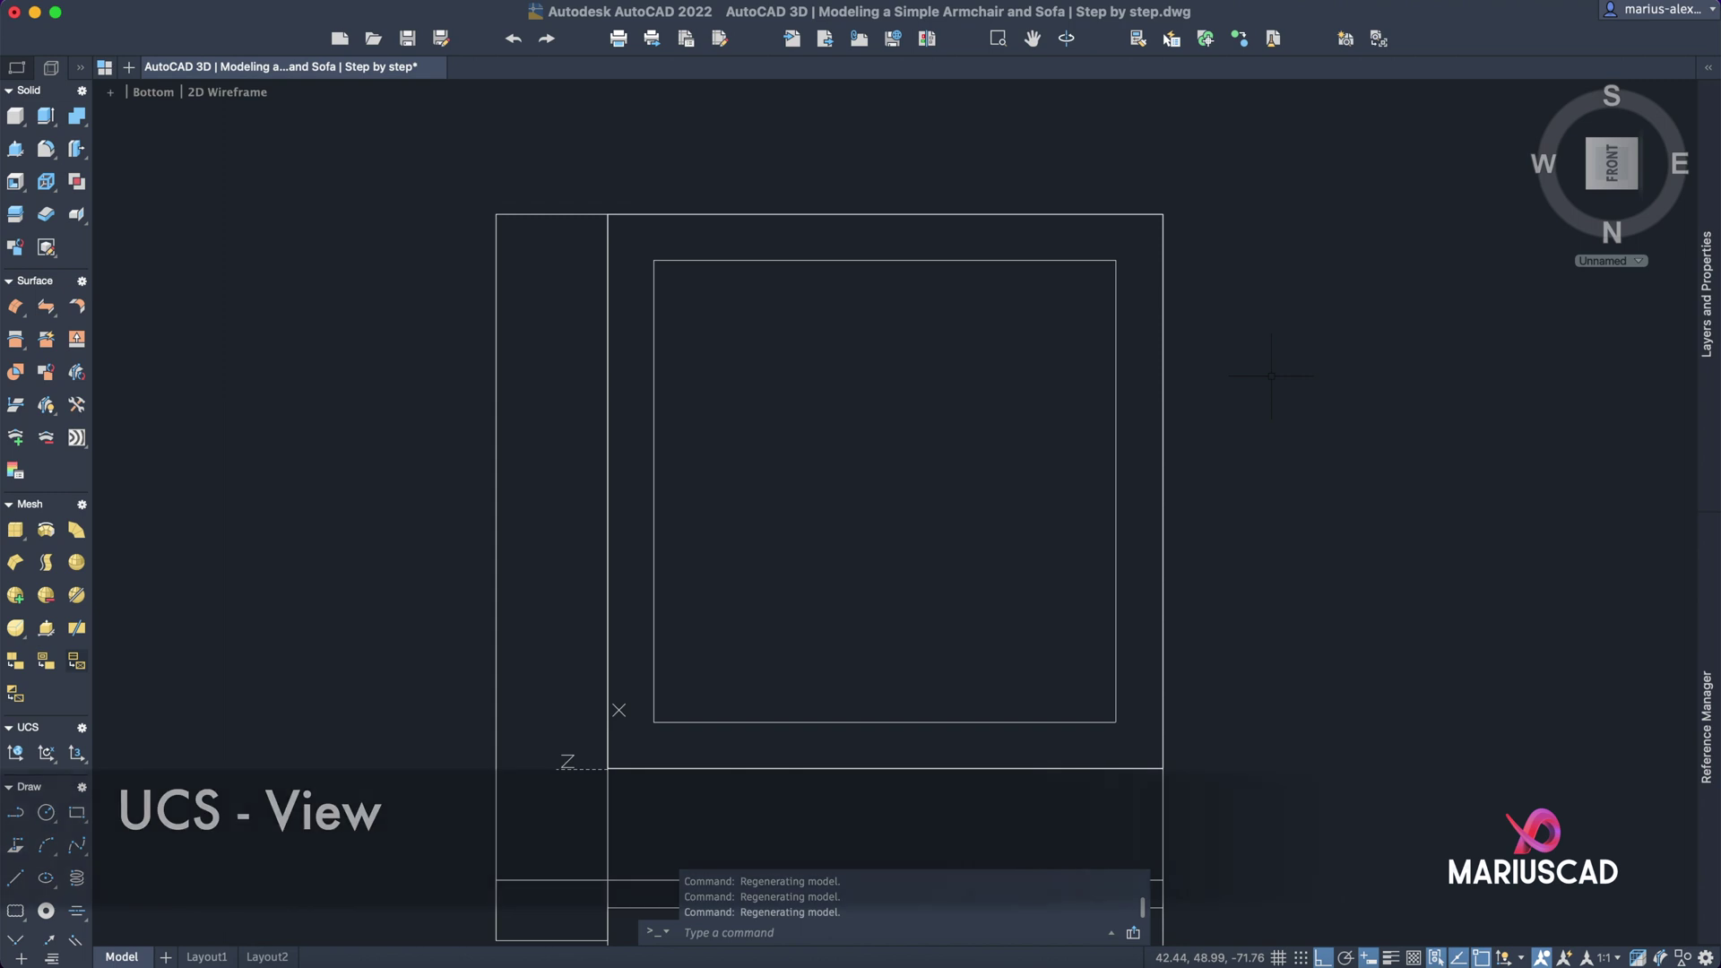
text(ucs)
key(Return)
text(view)
key(Return)
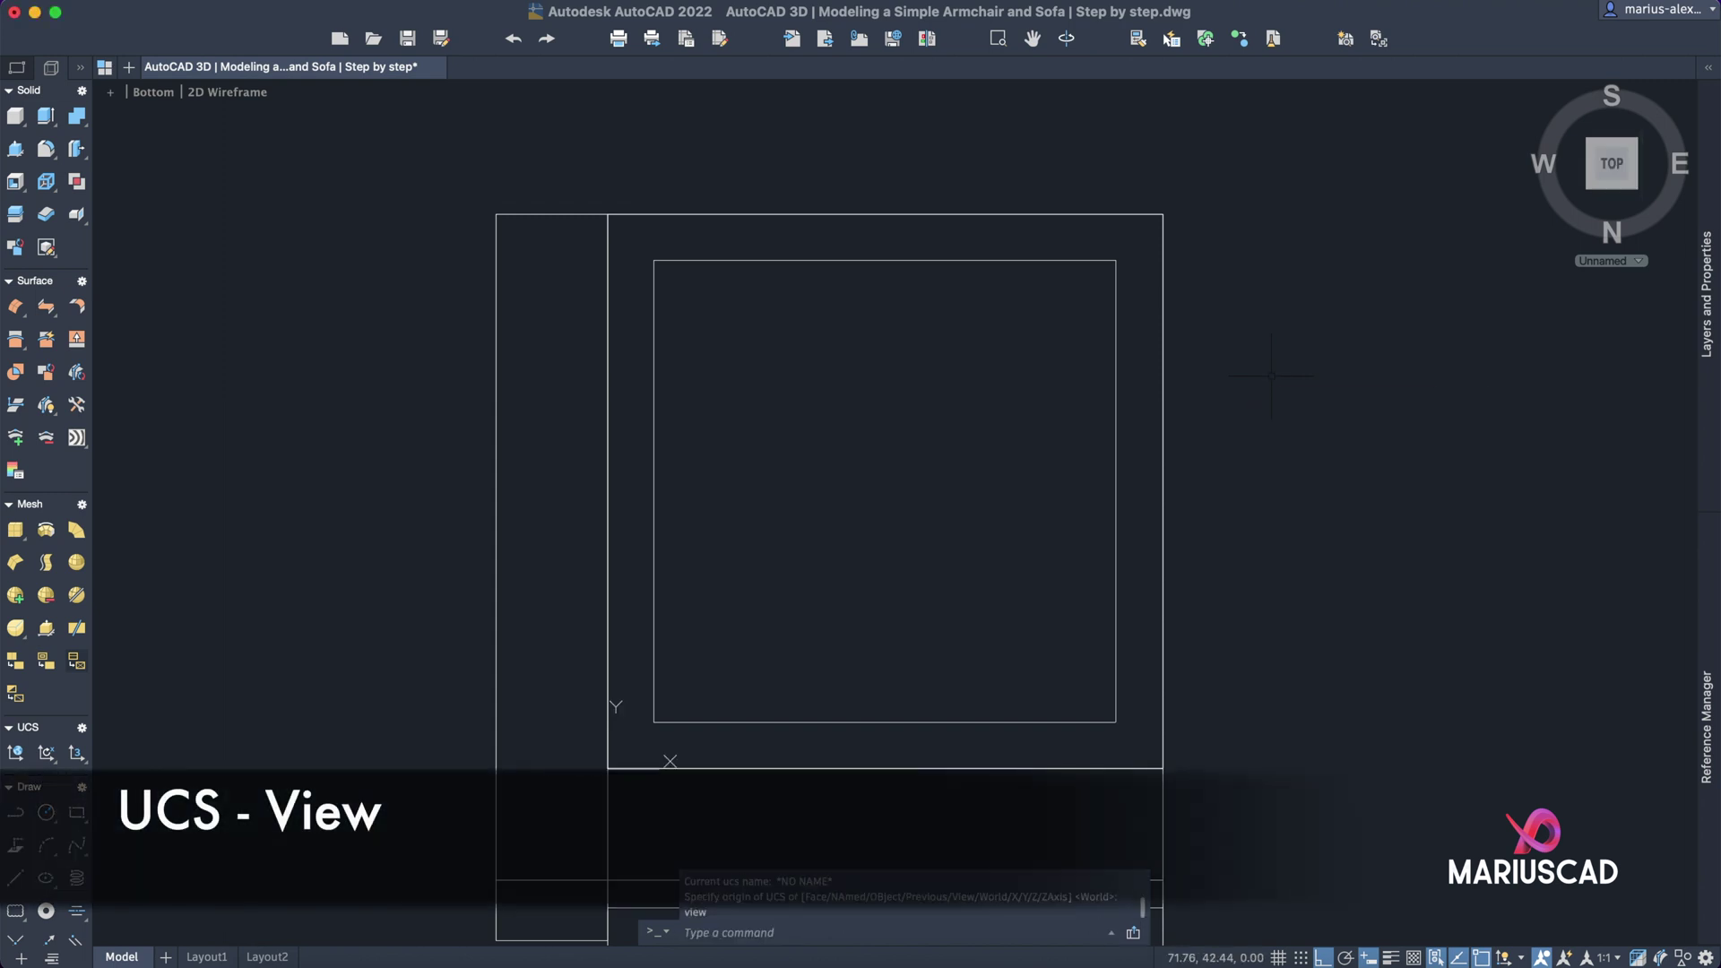
- Create a cylinder of radius 1.5 and height 2 centred on a corner of the inner rectangle under the seat
shift+middle_drag(1270, 377, 1366, 509)
text(cyl)
key(Return)
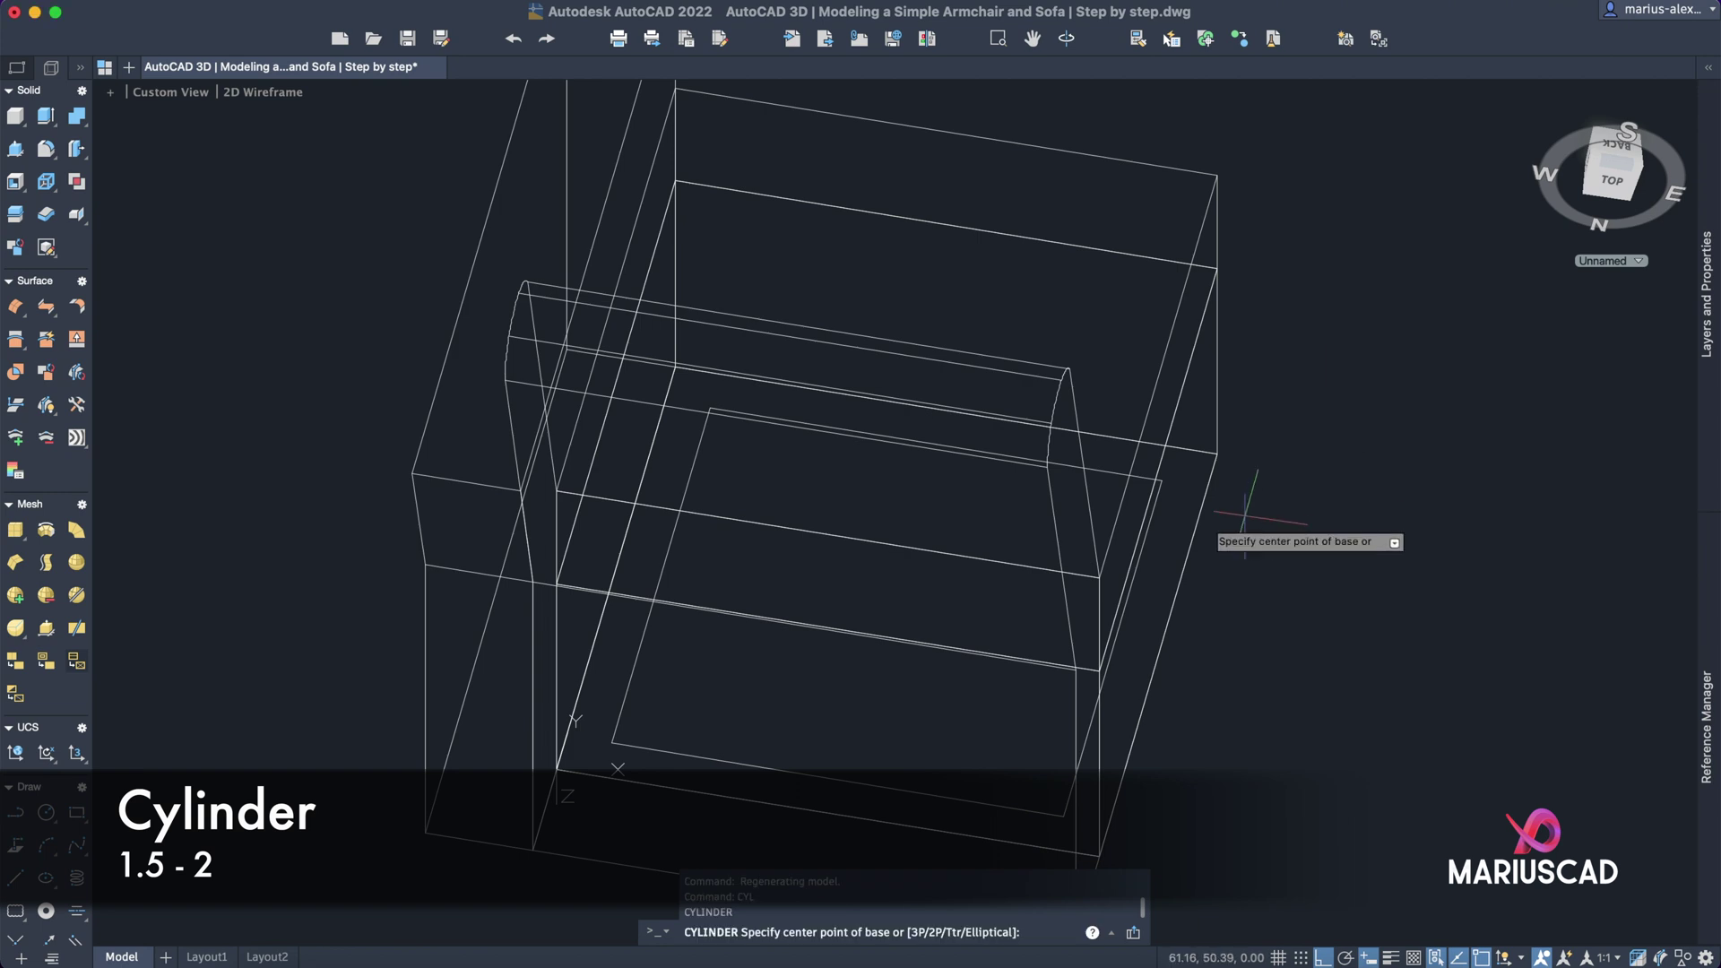
scroll(1224, 537, up, 3)
shift+middle_drag(1229, 544, 1201, 537)
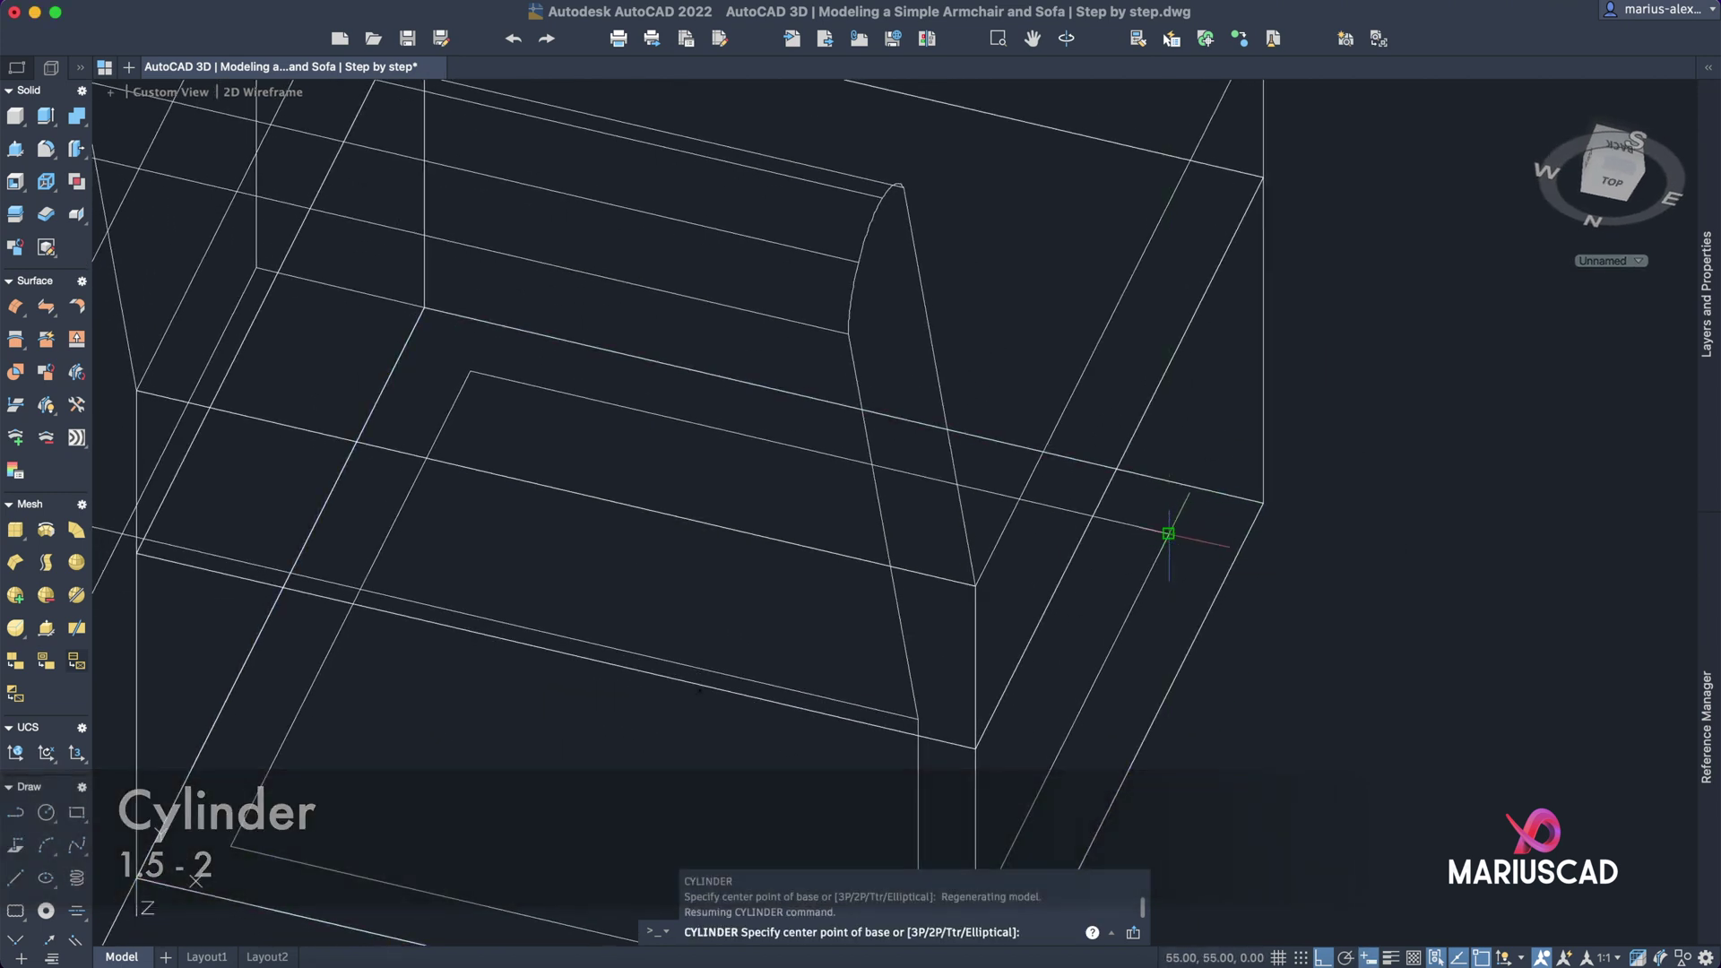
click(1167, 534)
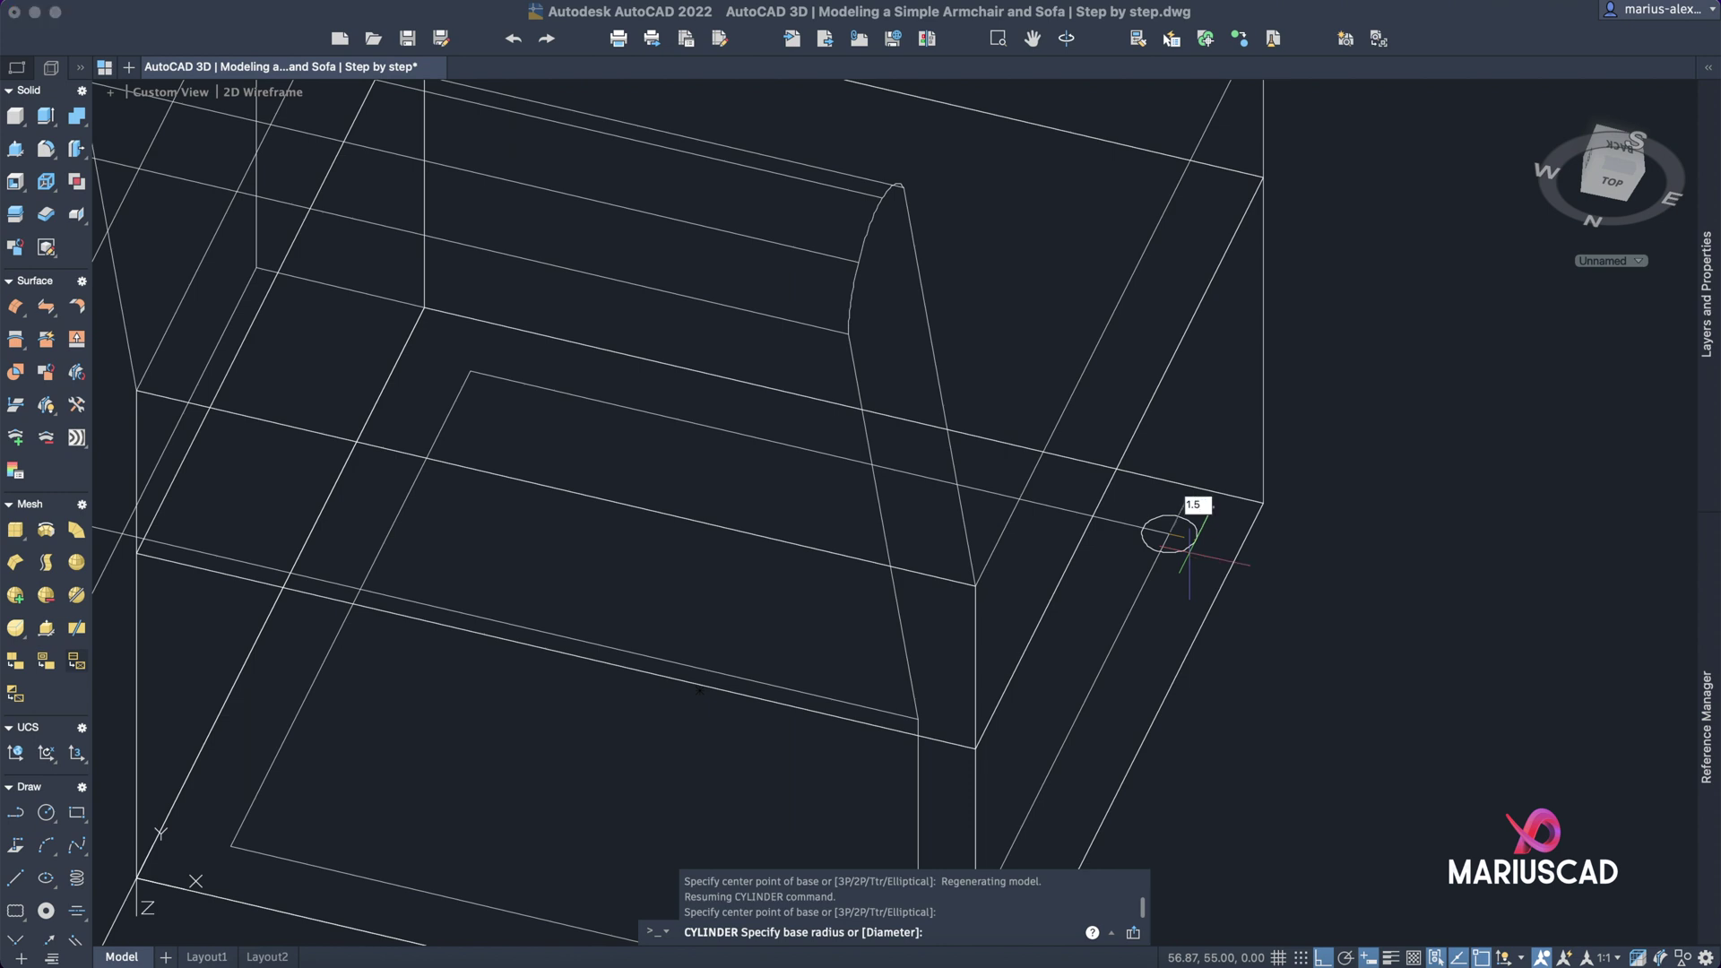
text(1.5)
key(Return)
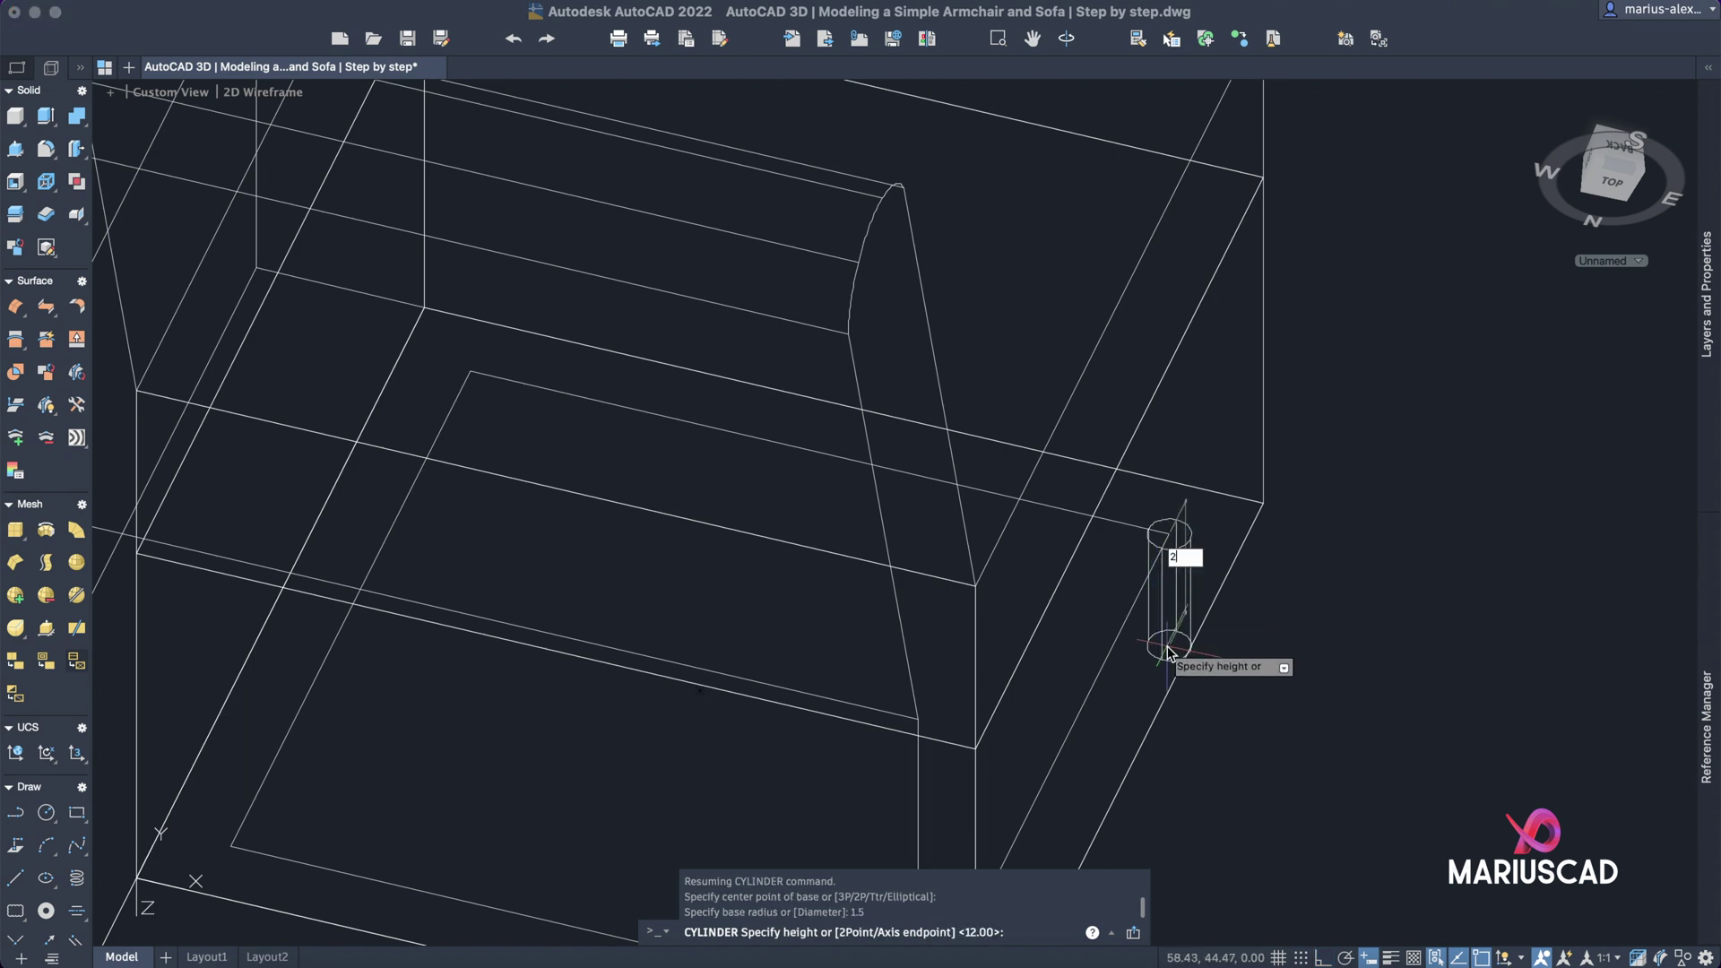
text(2)
key(Return)
scroll(1317, 583, down, 5)
key(Escape)
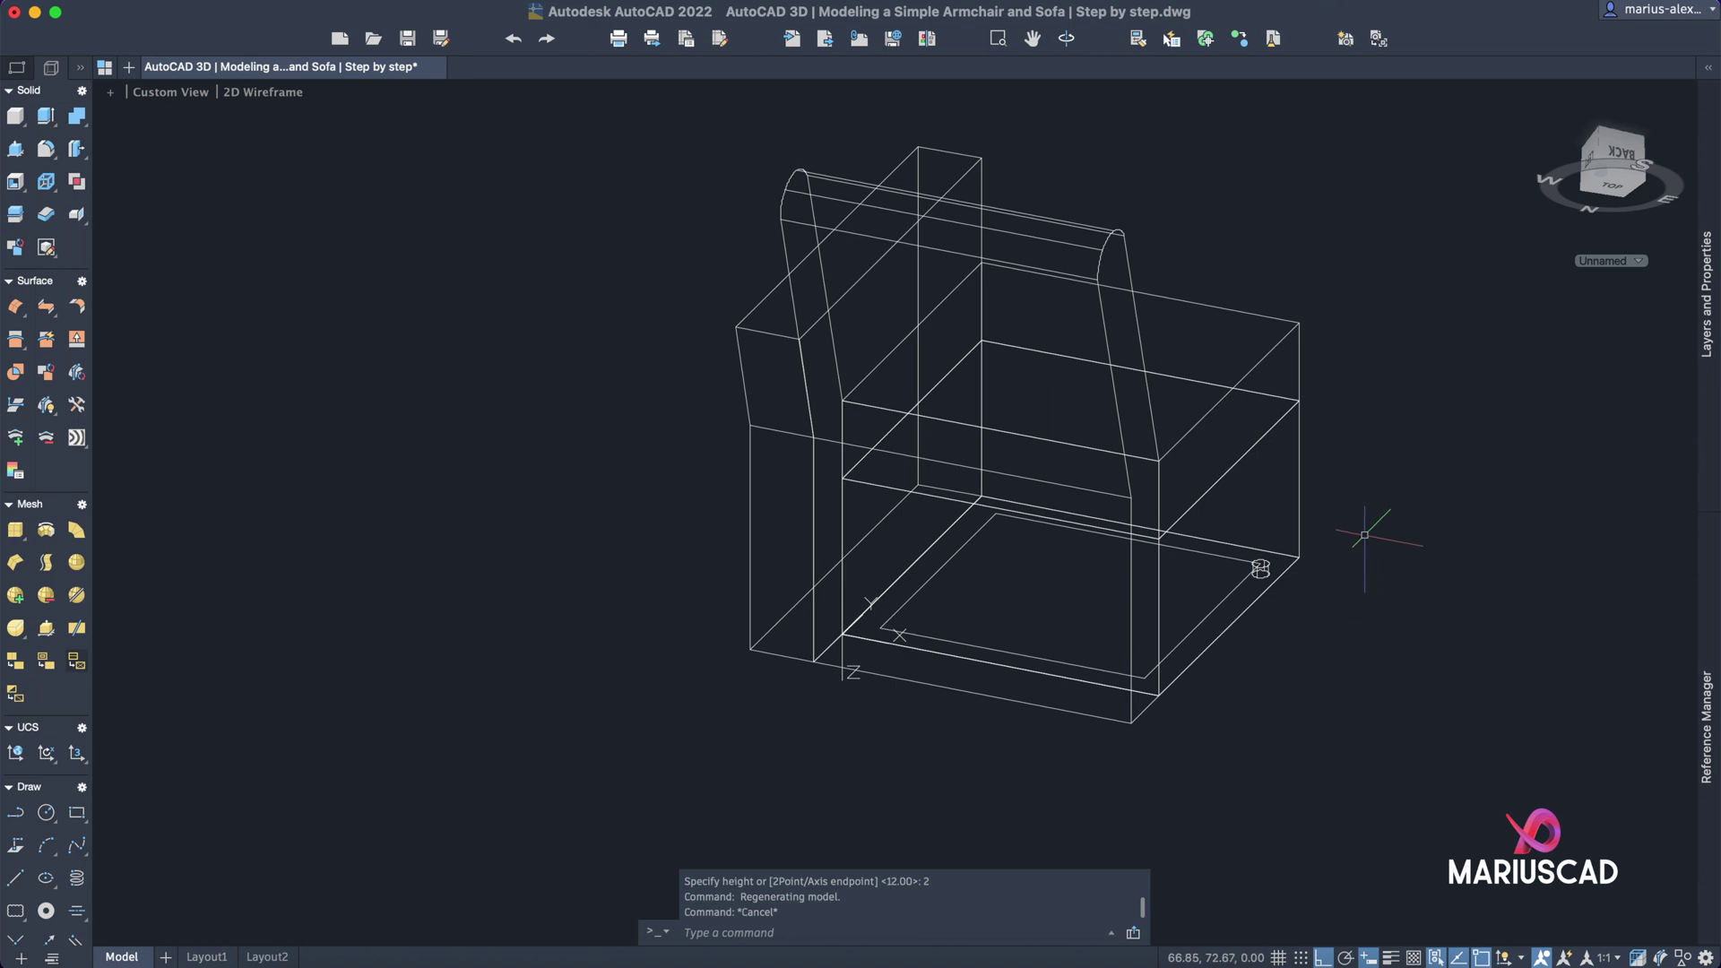
- Convert the small cylinder under the seat into a block named Leg
shift+middle_drag(1326, 536, 1337, 583)
scroll(1287, 534, up, 4)
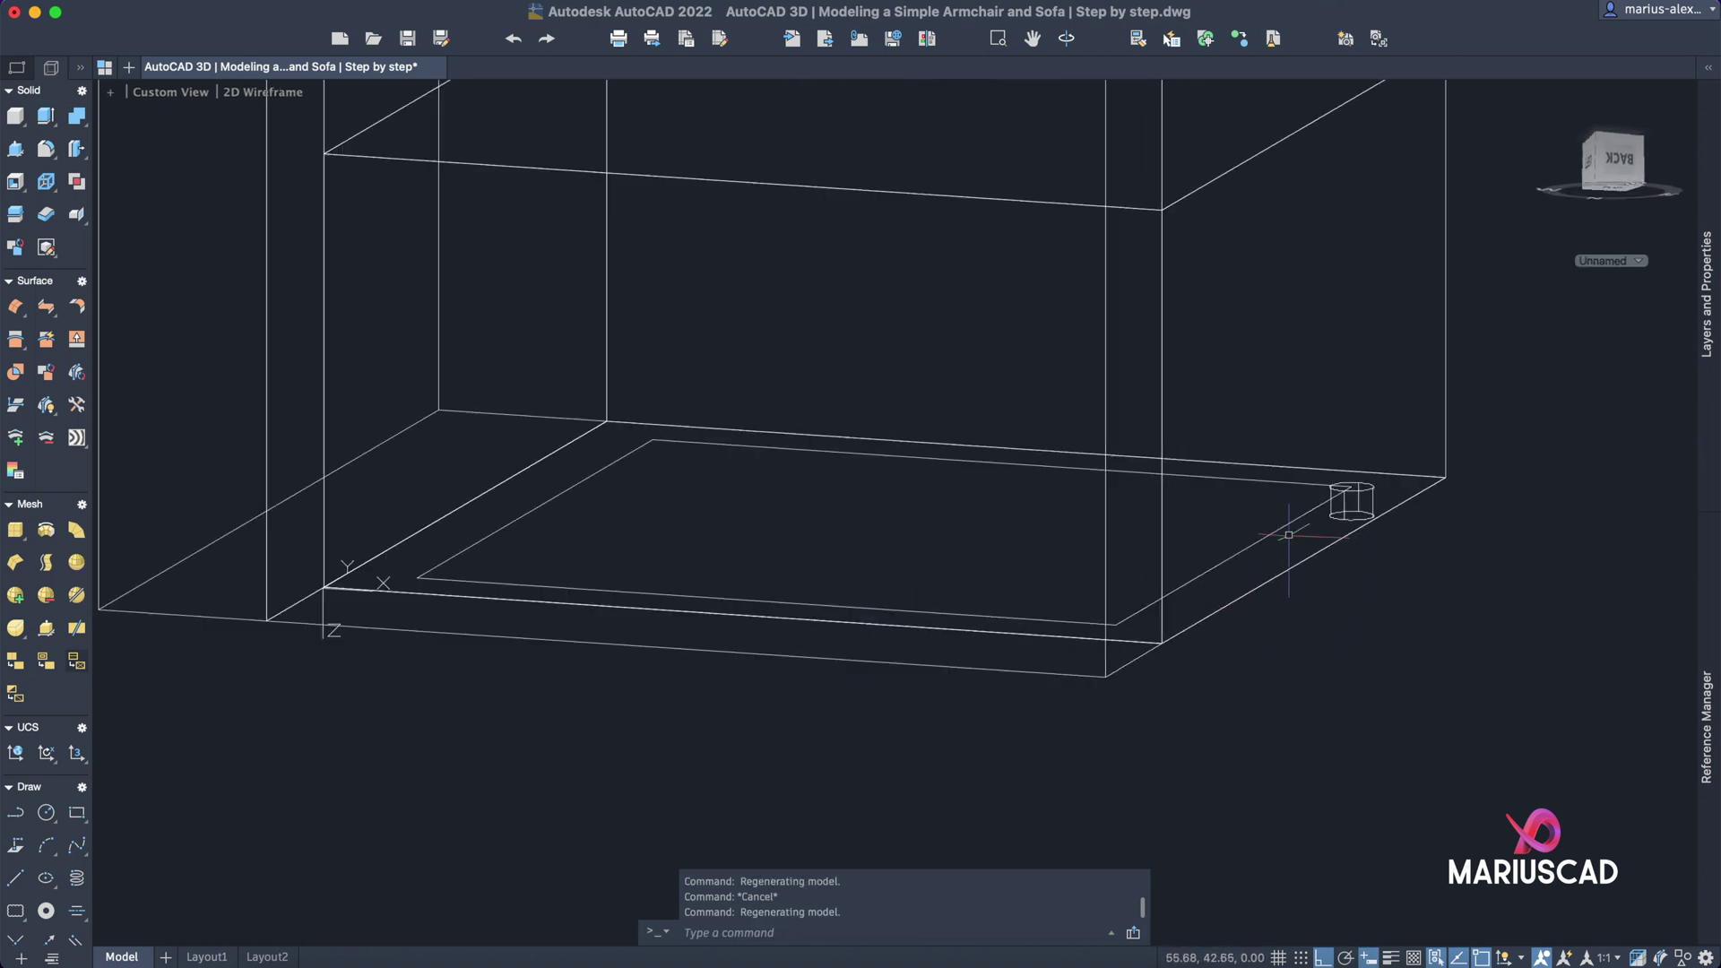
click(1329, 513)
text(block)
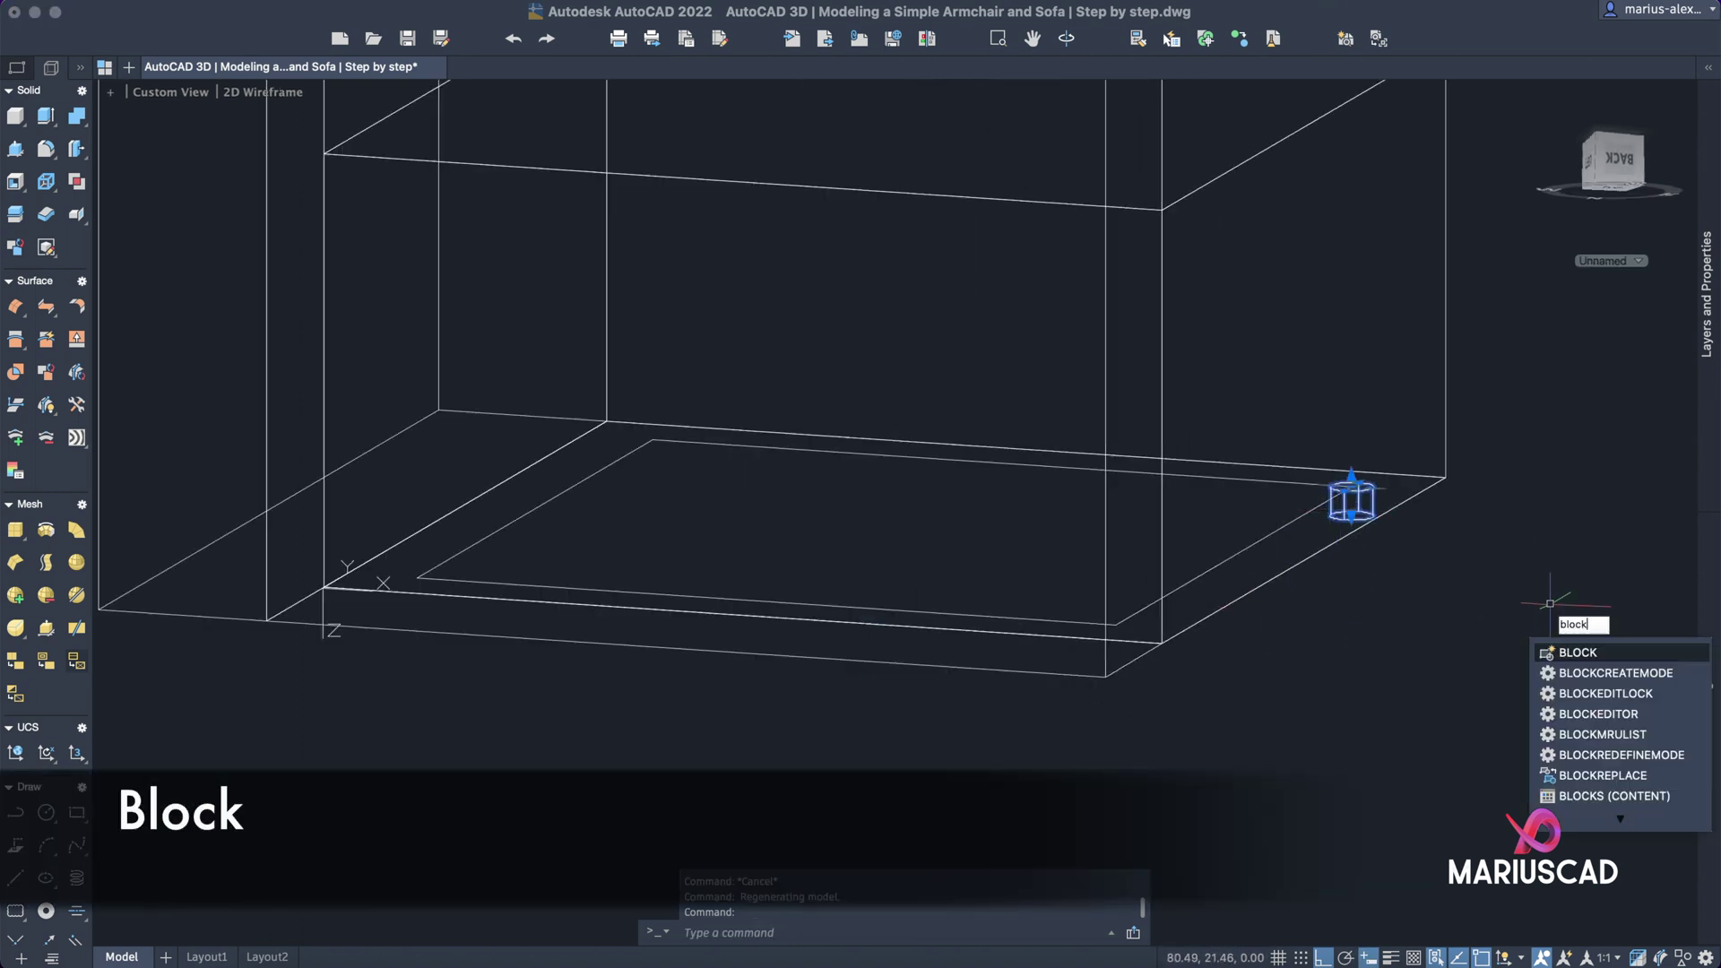
key(Return)
text(Leg)
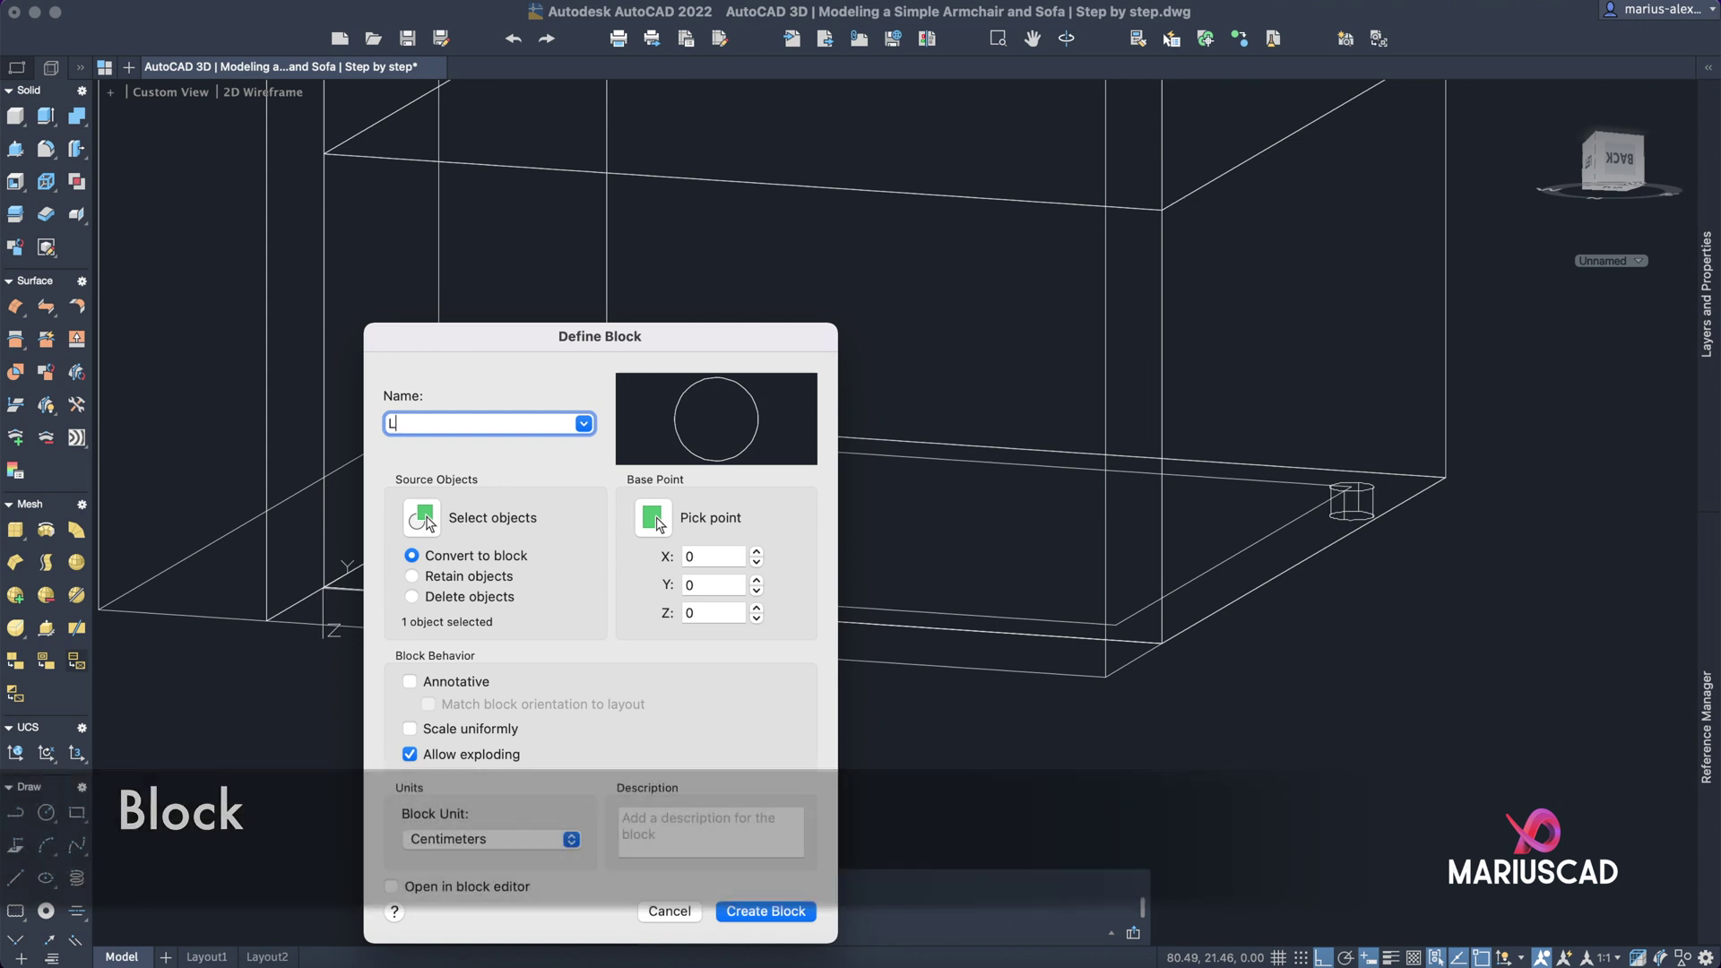
click(760, 910)
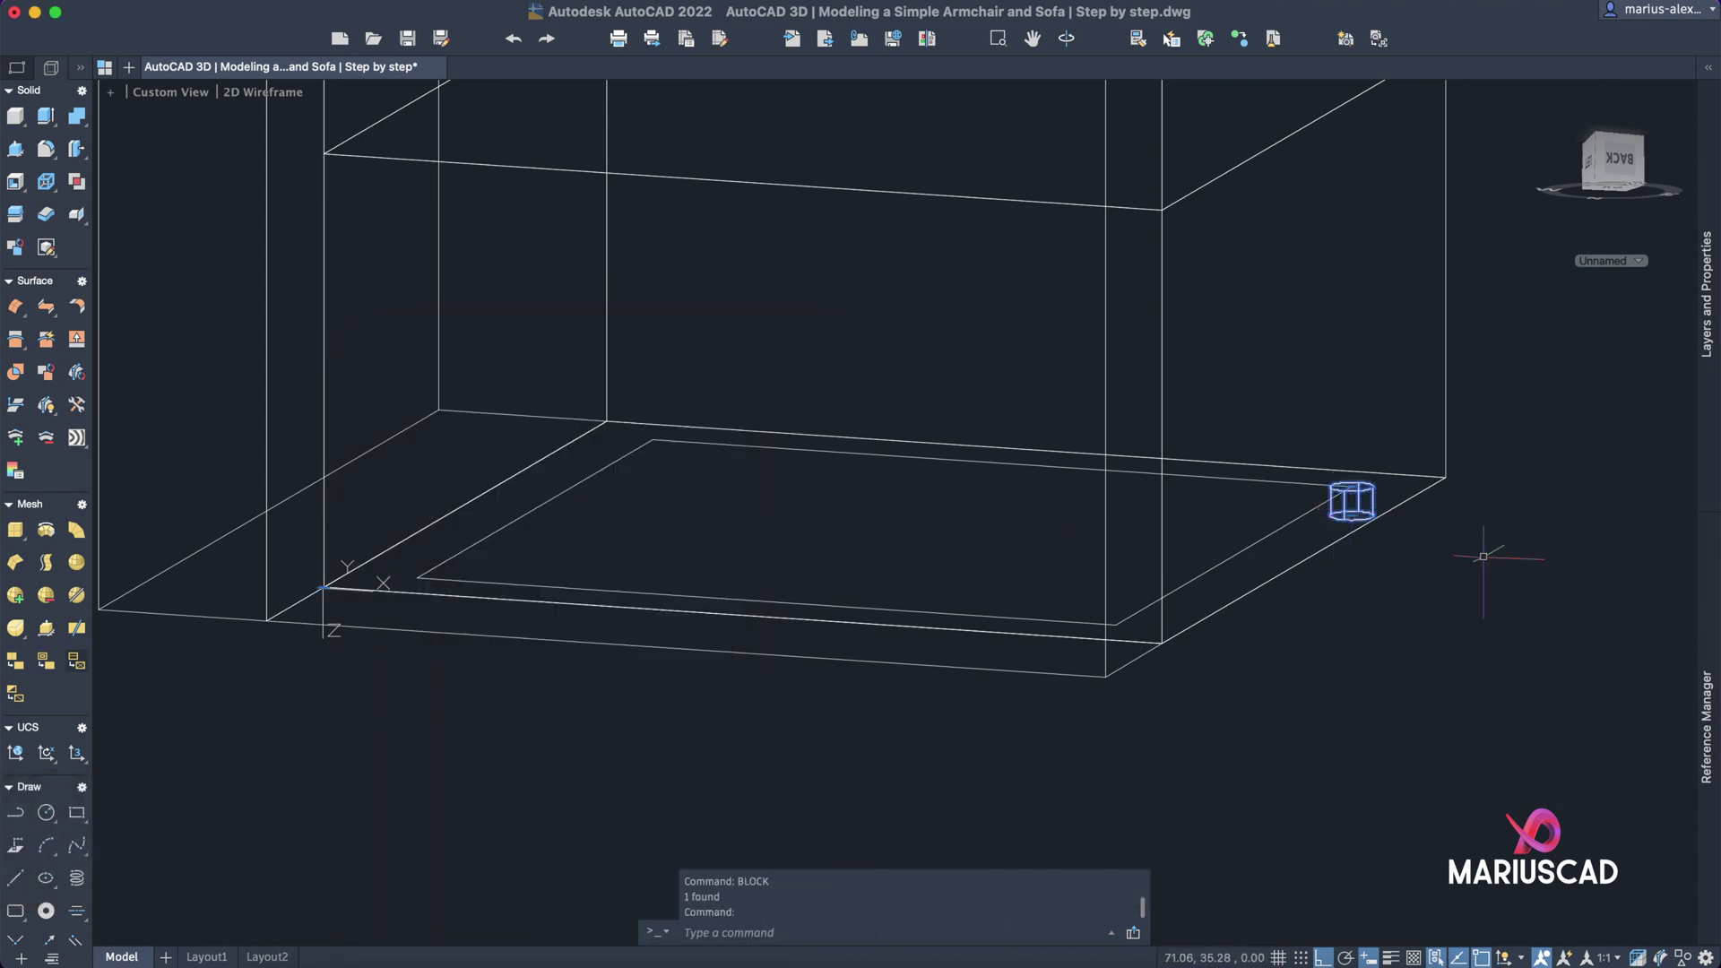
- Copy the leg from its top centre to the other three corners of the inner rectangle
text(c)
key(Return)
scroll(1414, 489, up, 4)
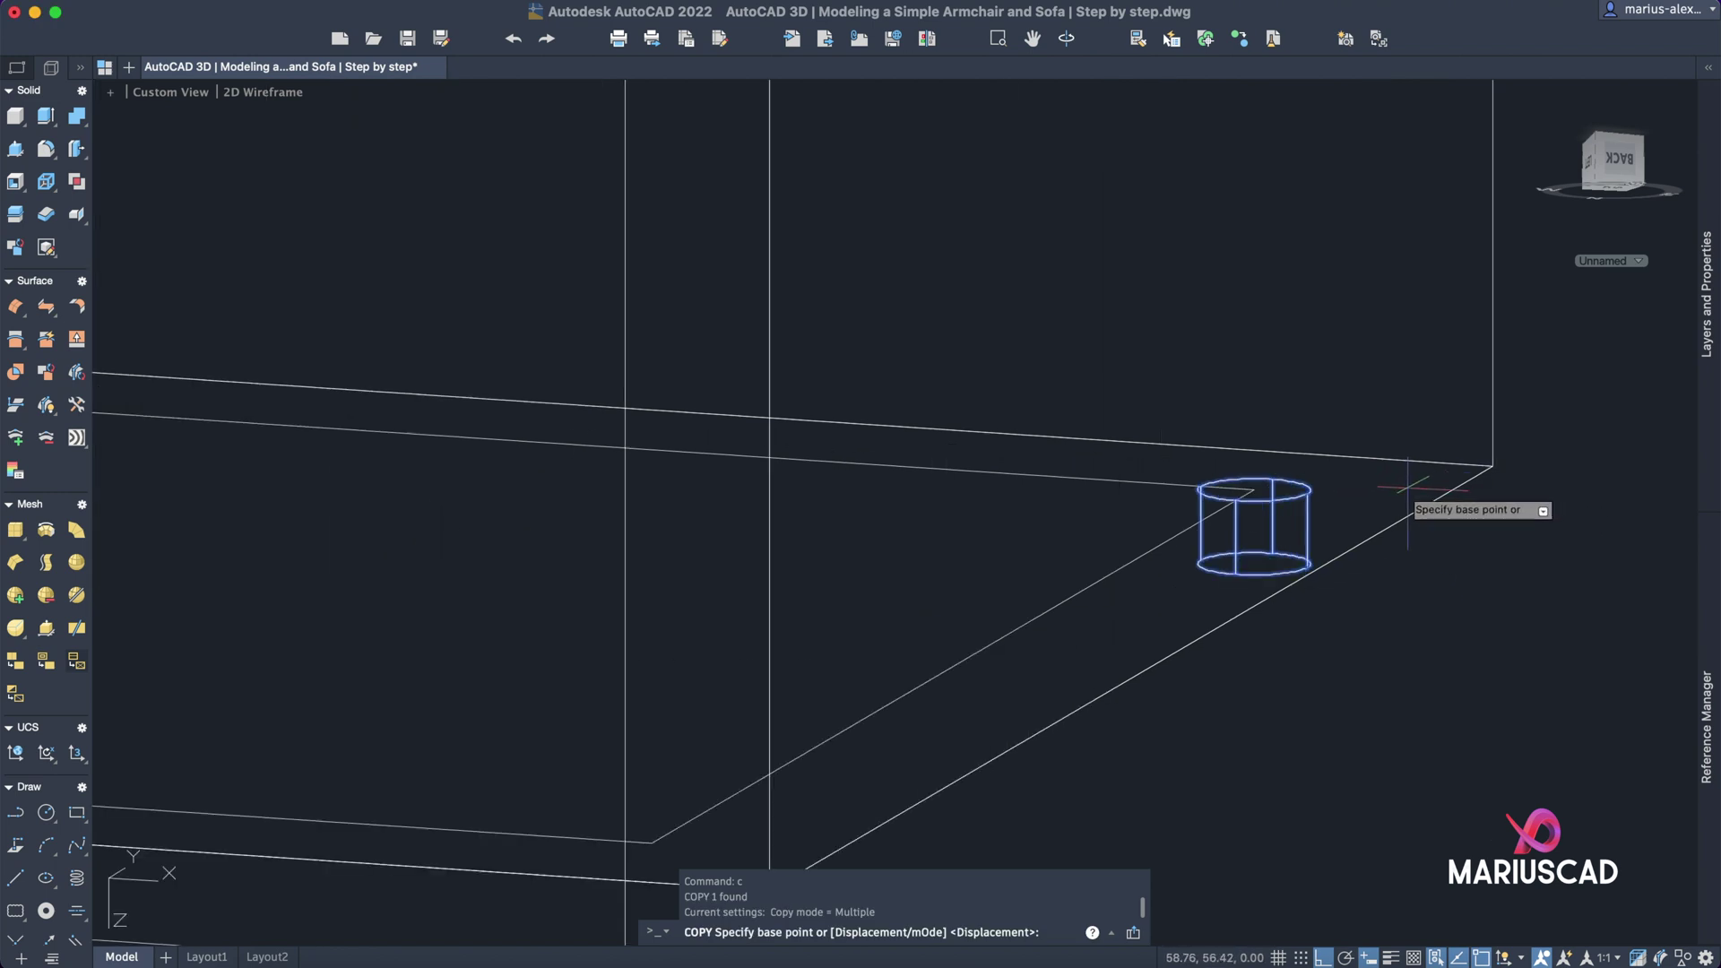
click(1254, 490)
middle_drag(863, 511, 1417, 452)
scroll(1418, 452, down, 3)
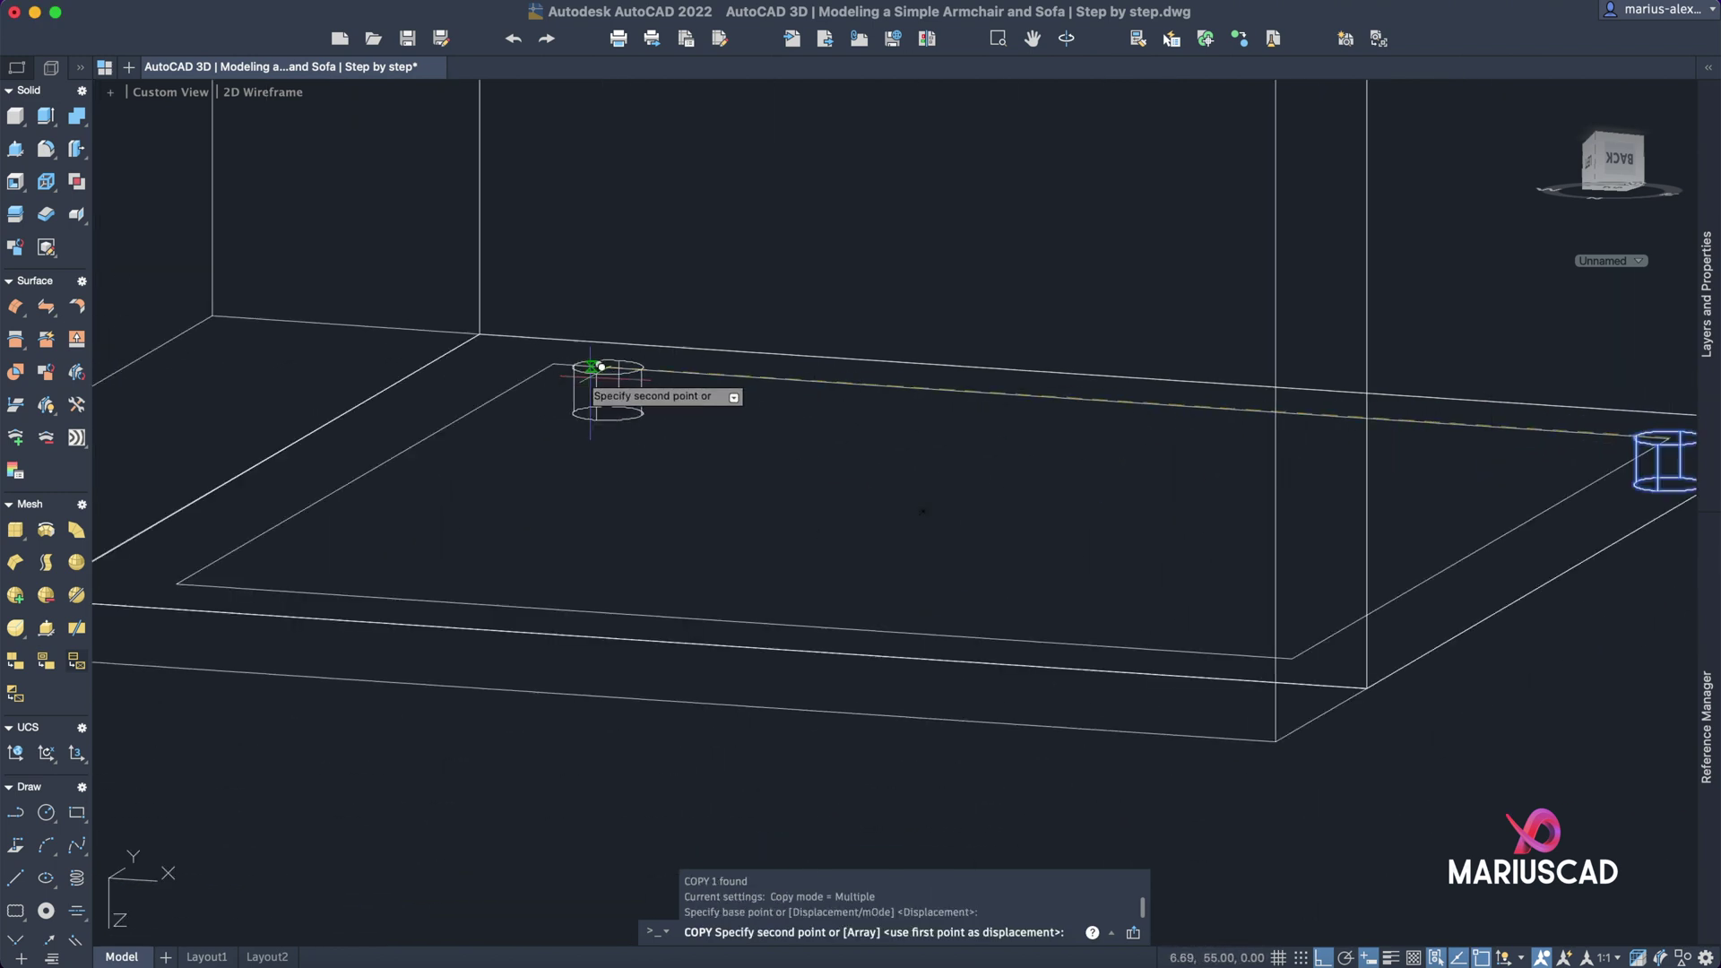
click(554, 362)
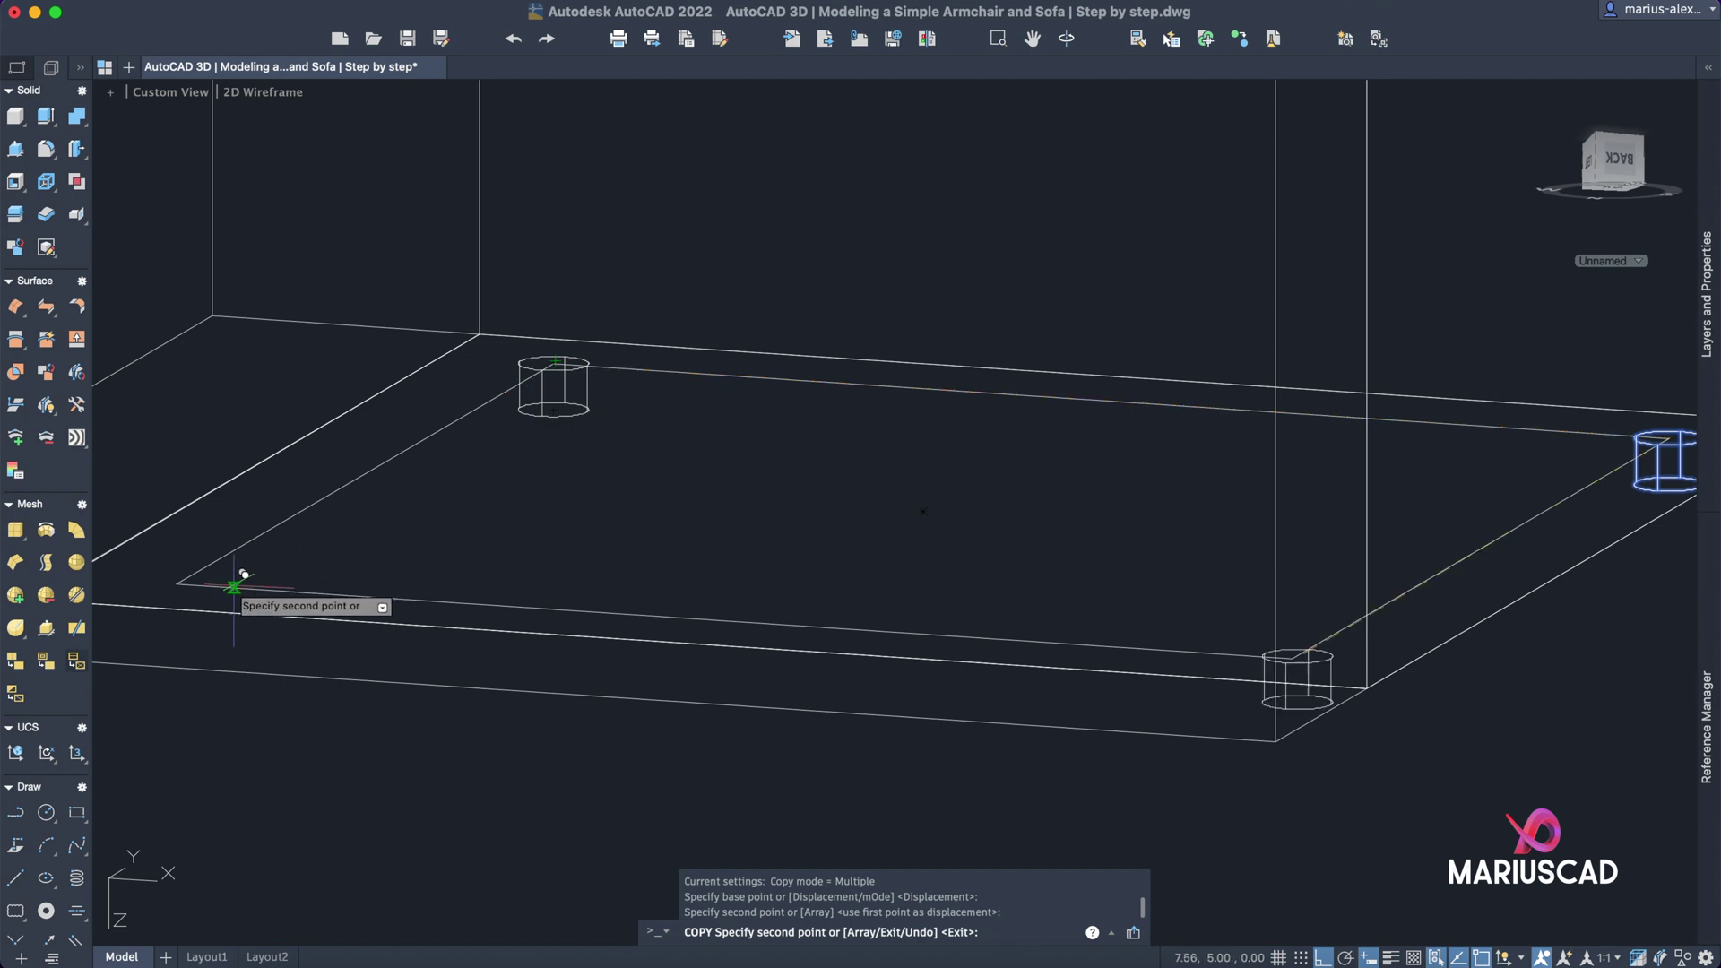
middle_drag(233, 587, 376, 348)
click(318, 345)
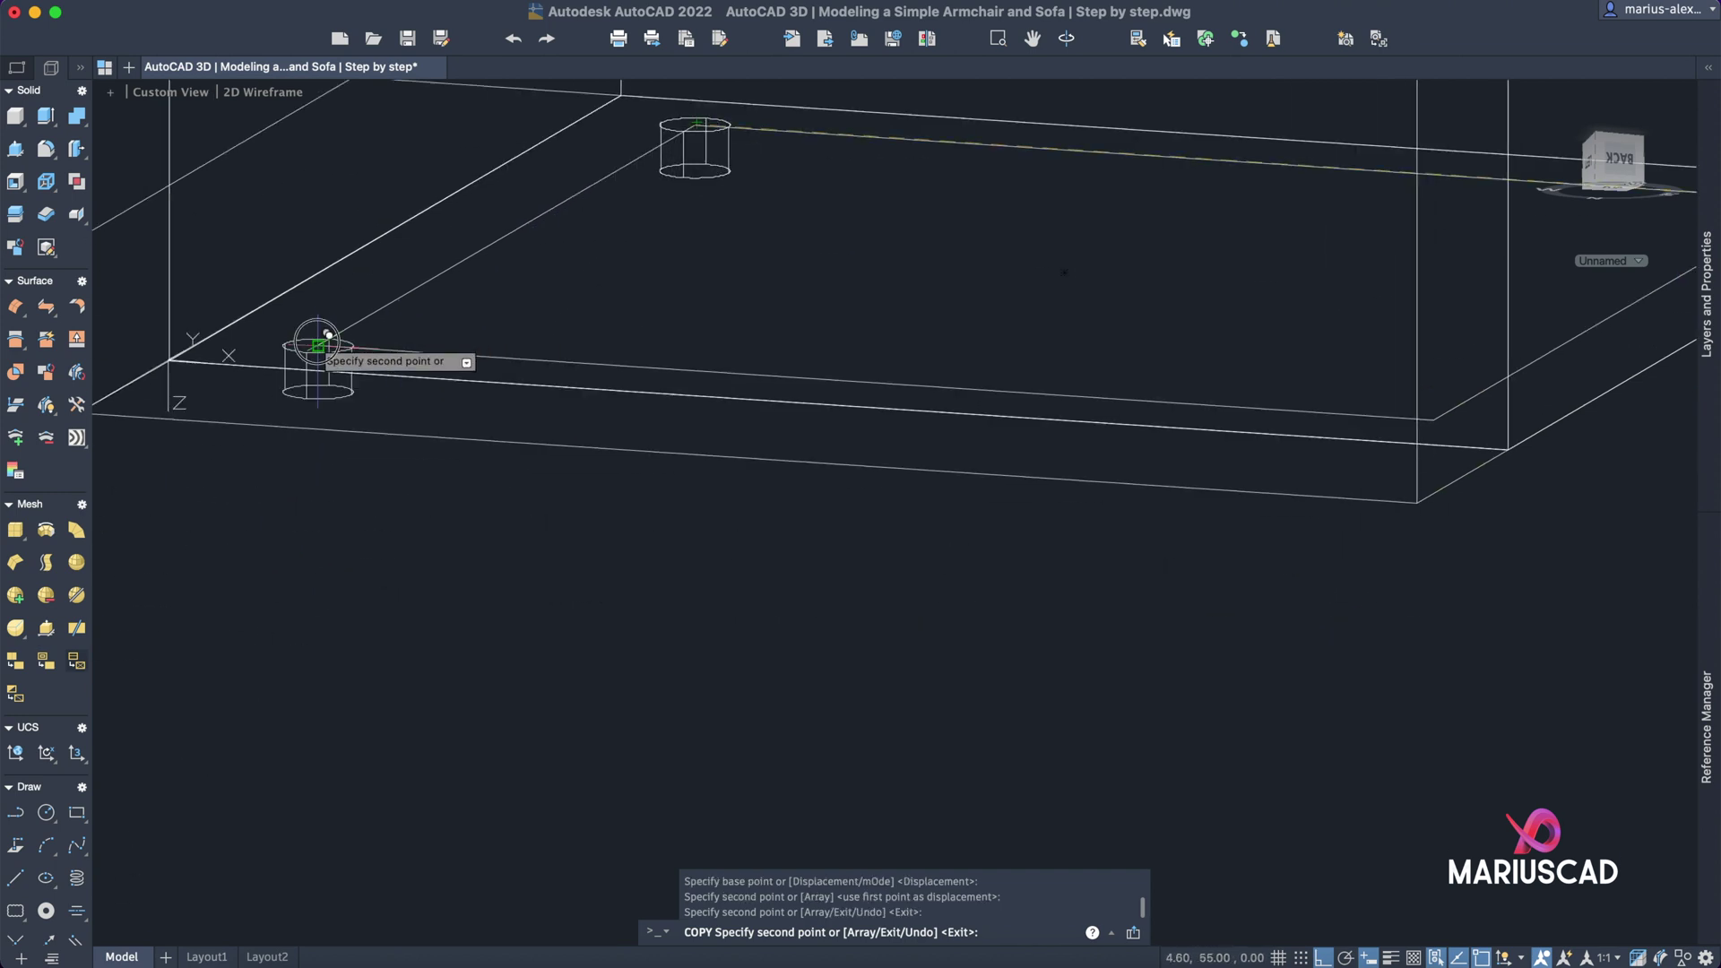
shift+middle_drag(1327, 488, 1245, 457)
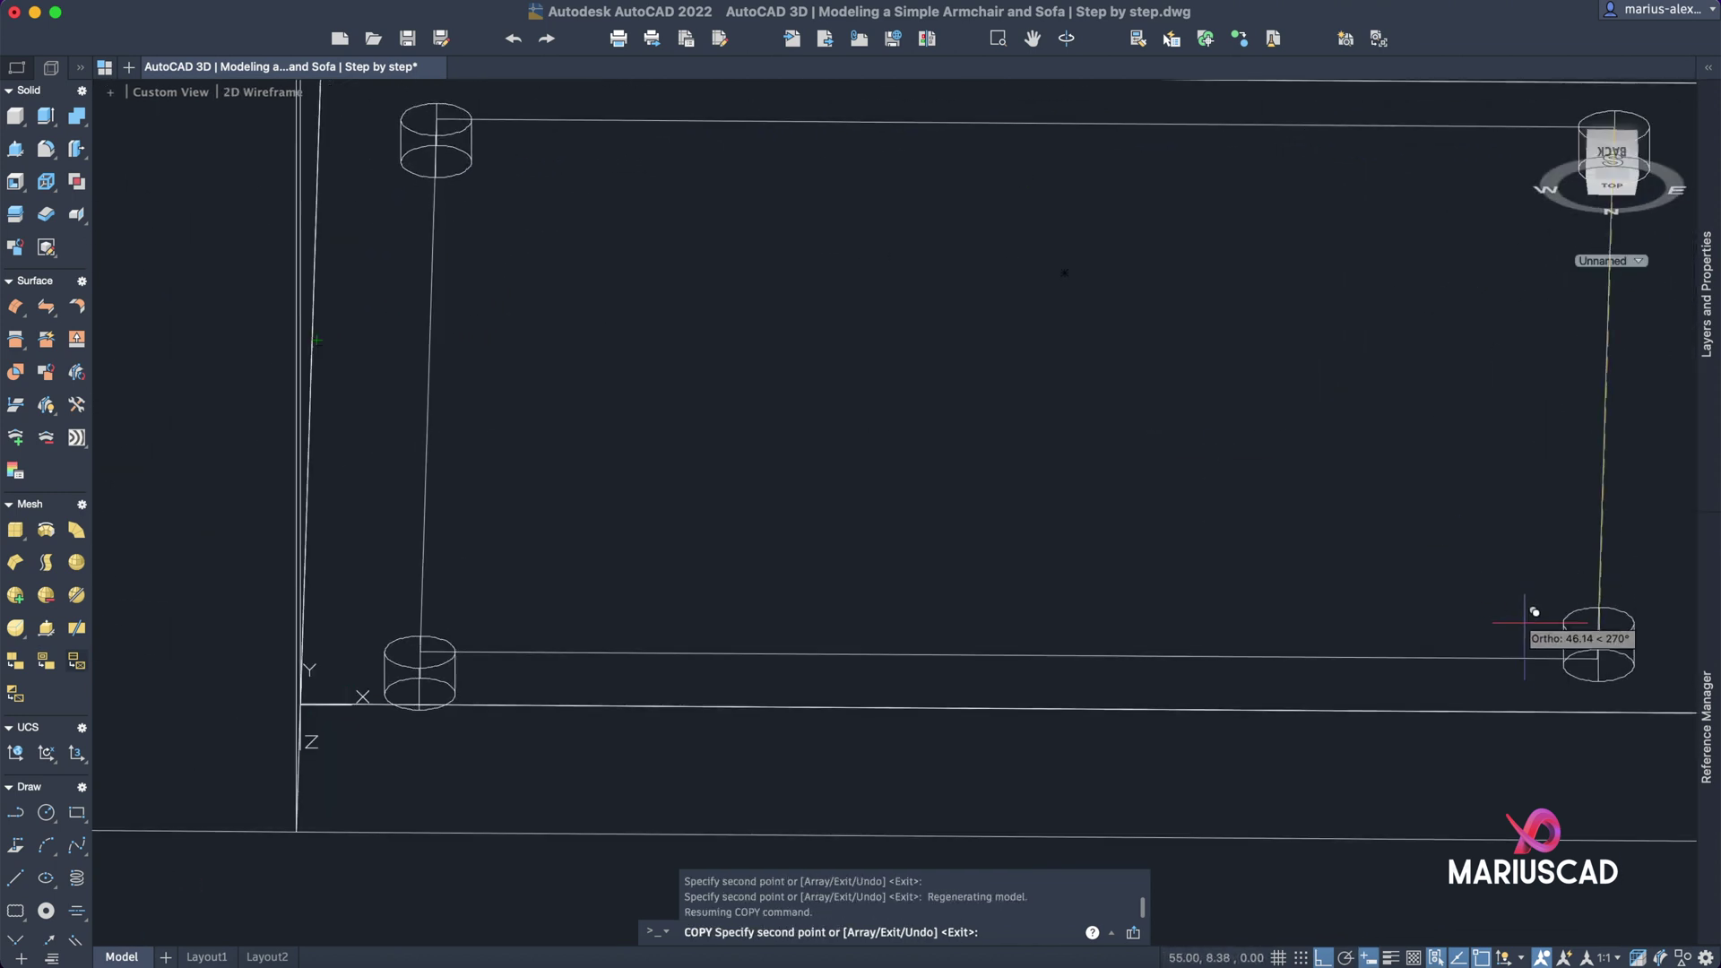
click(1611, 640)
key(Escape)
shift+middle_drag(1047, 413, 1169, 520)
key(Escape)
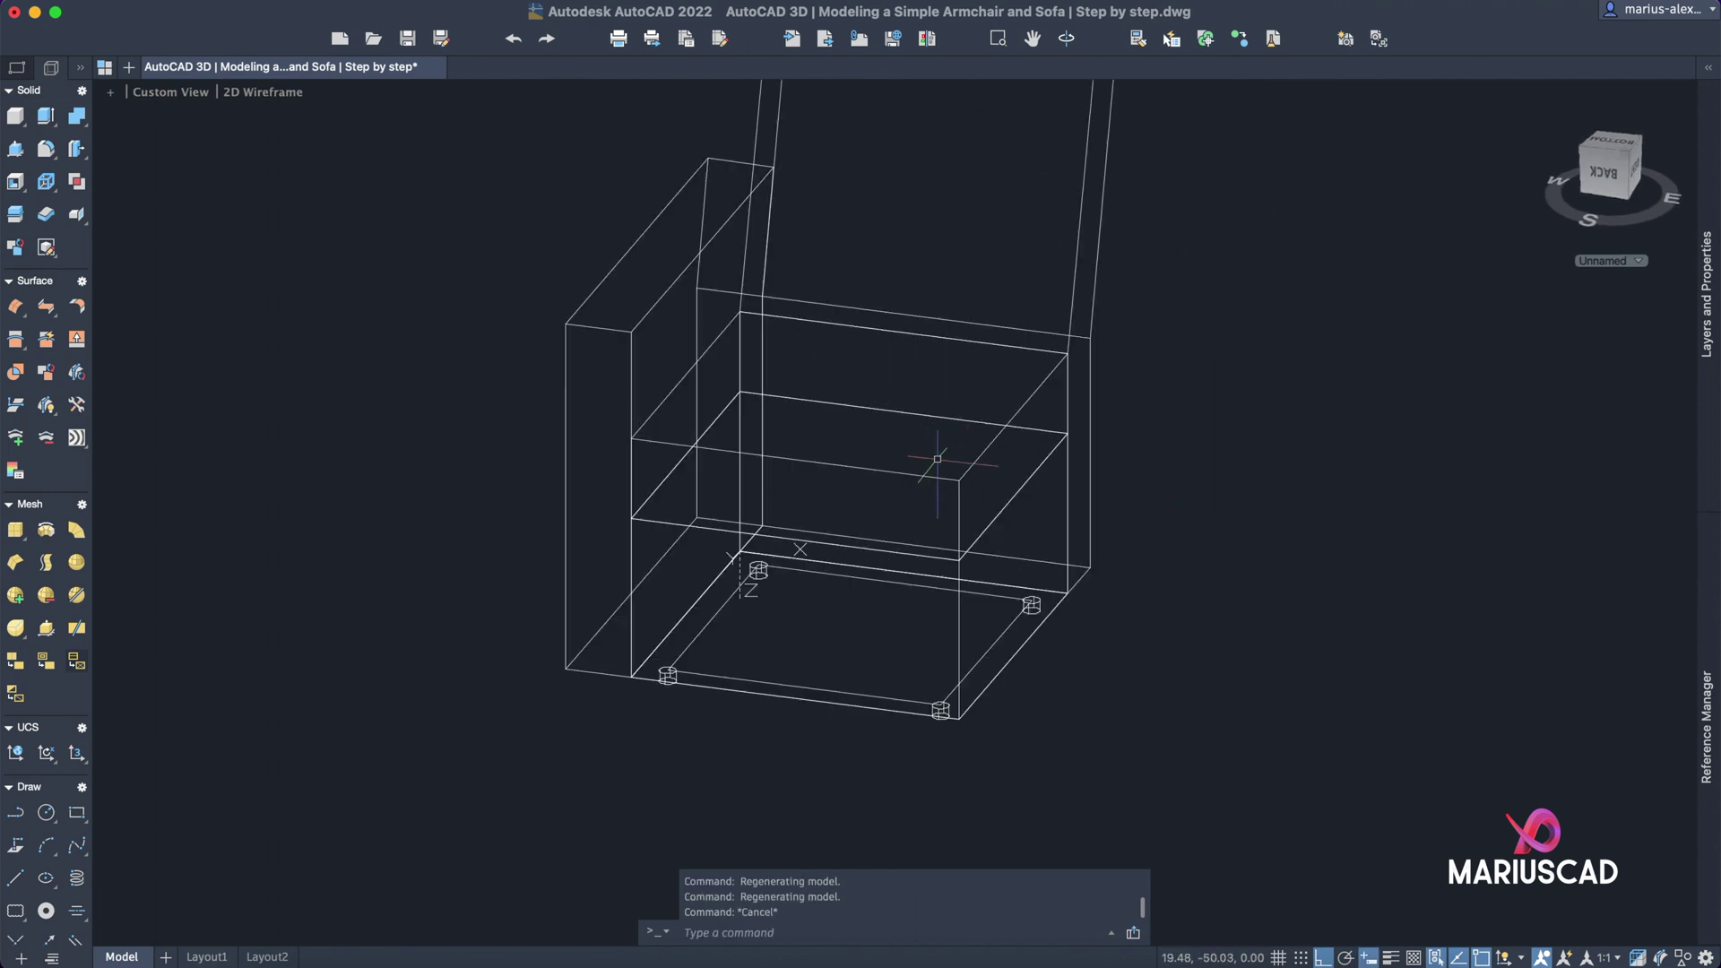
- Convert the upper seat box into a block named Seat 1
click(957, 467)
click(959, 479)
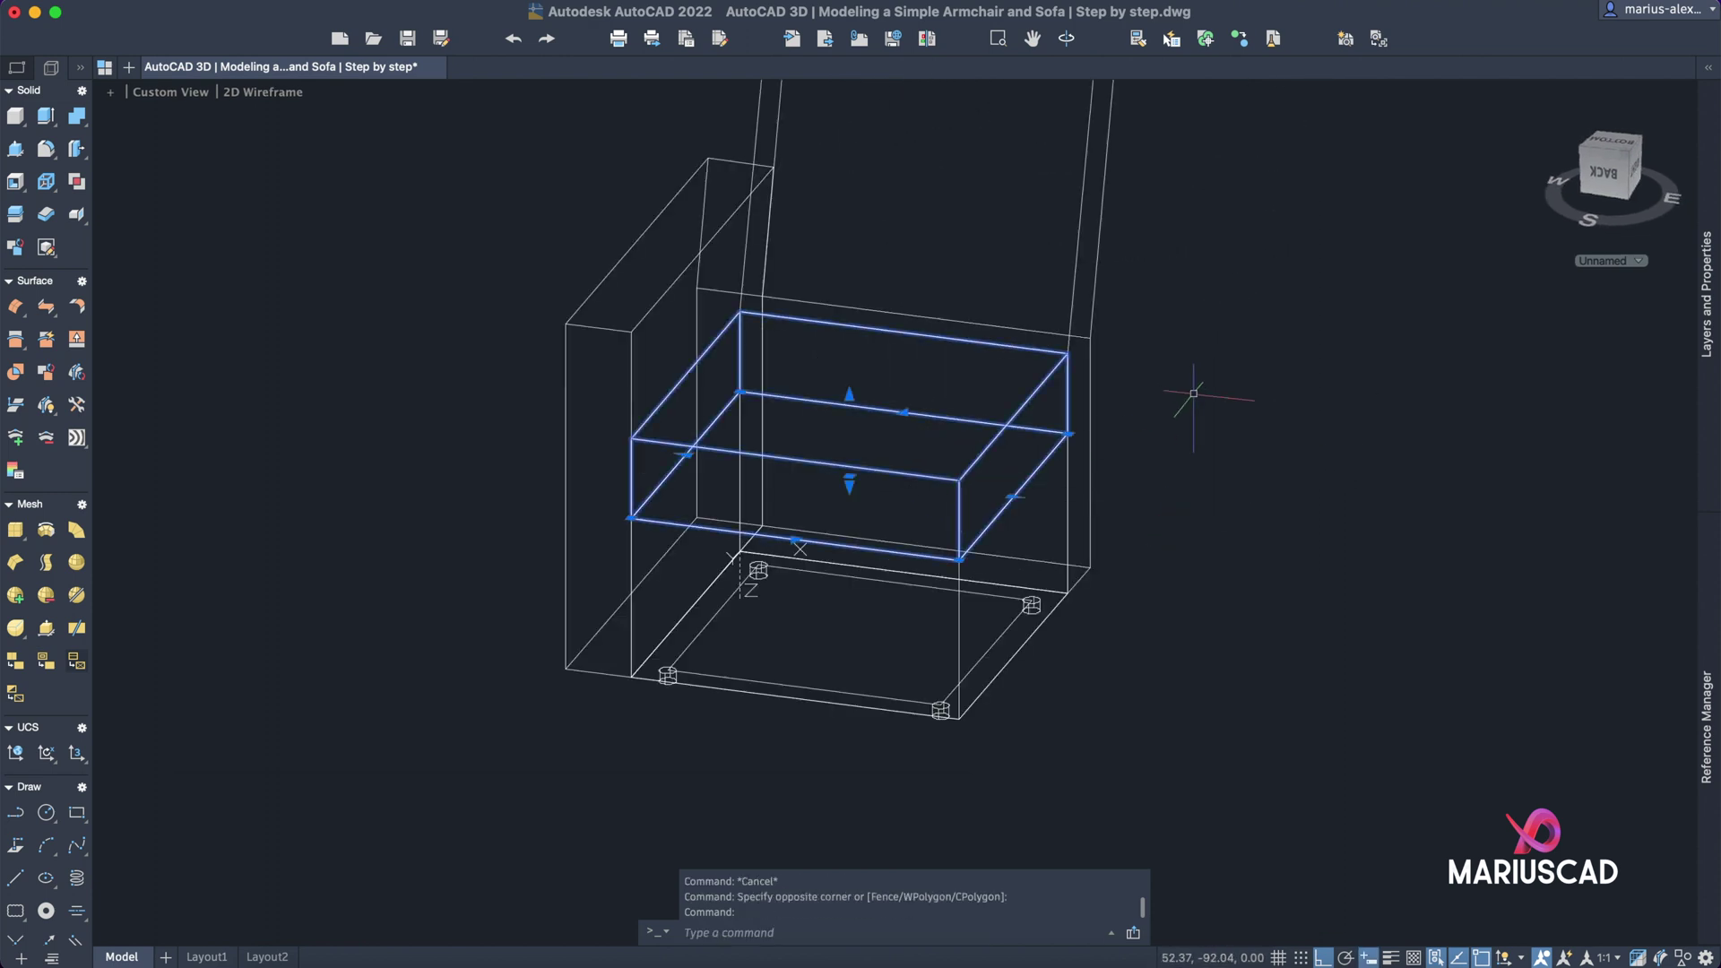
text(bloc)
key(Return)
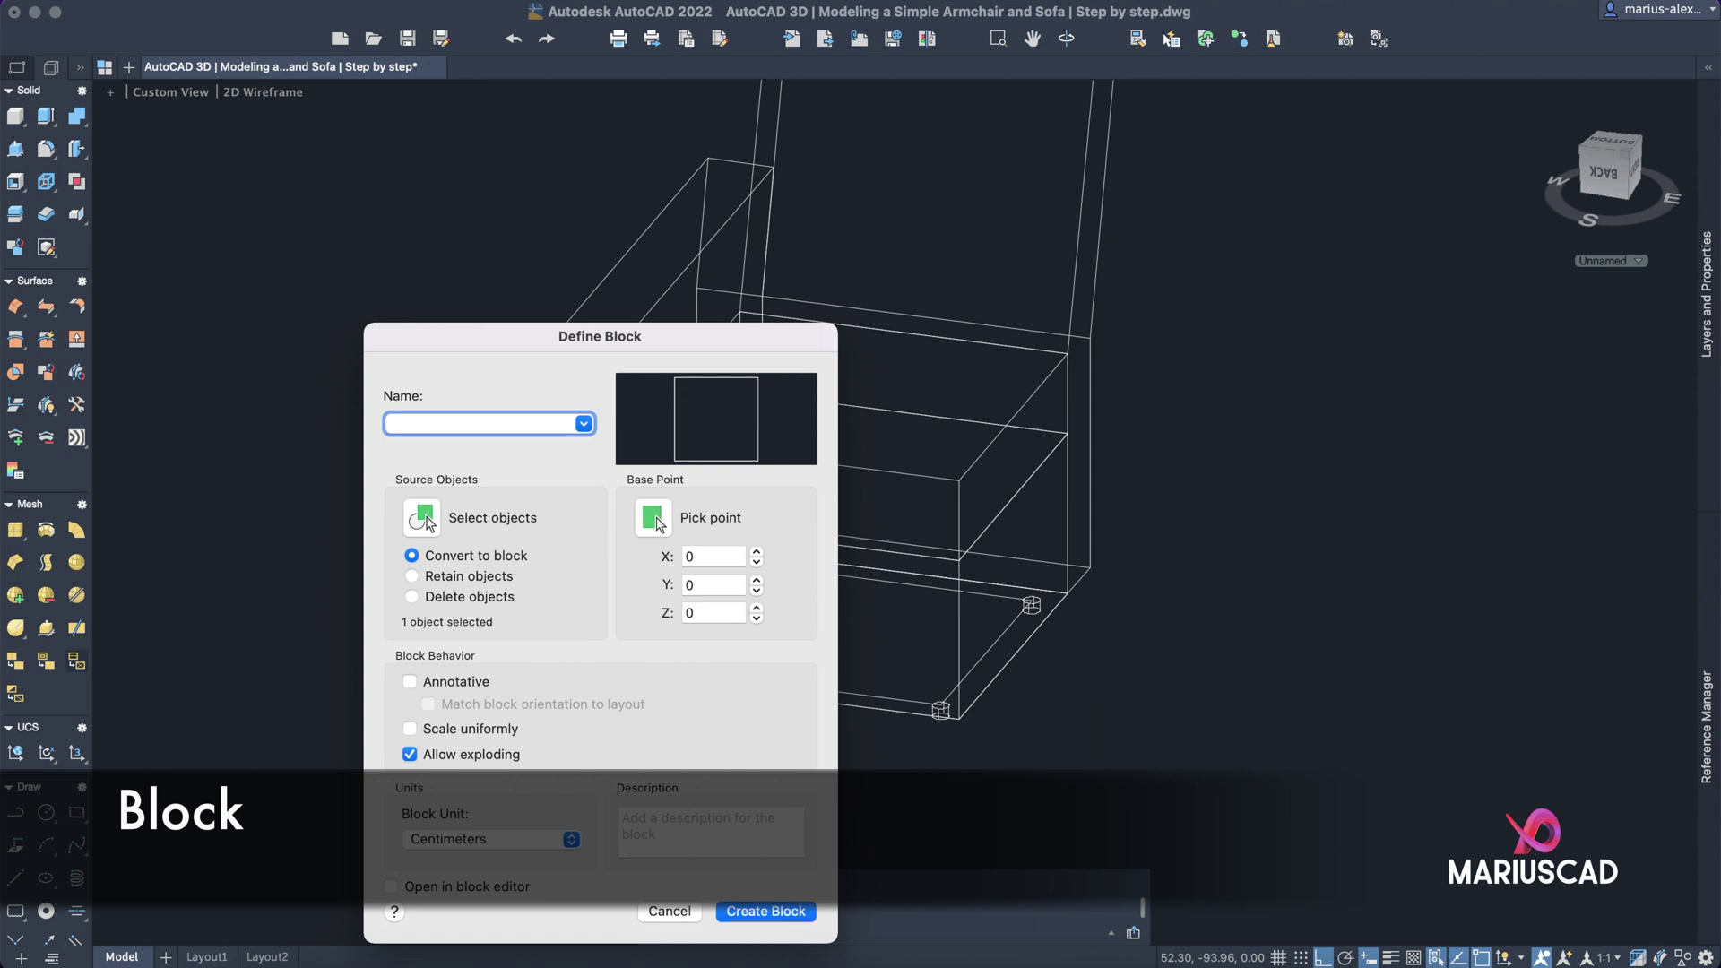
text(Seat 1)
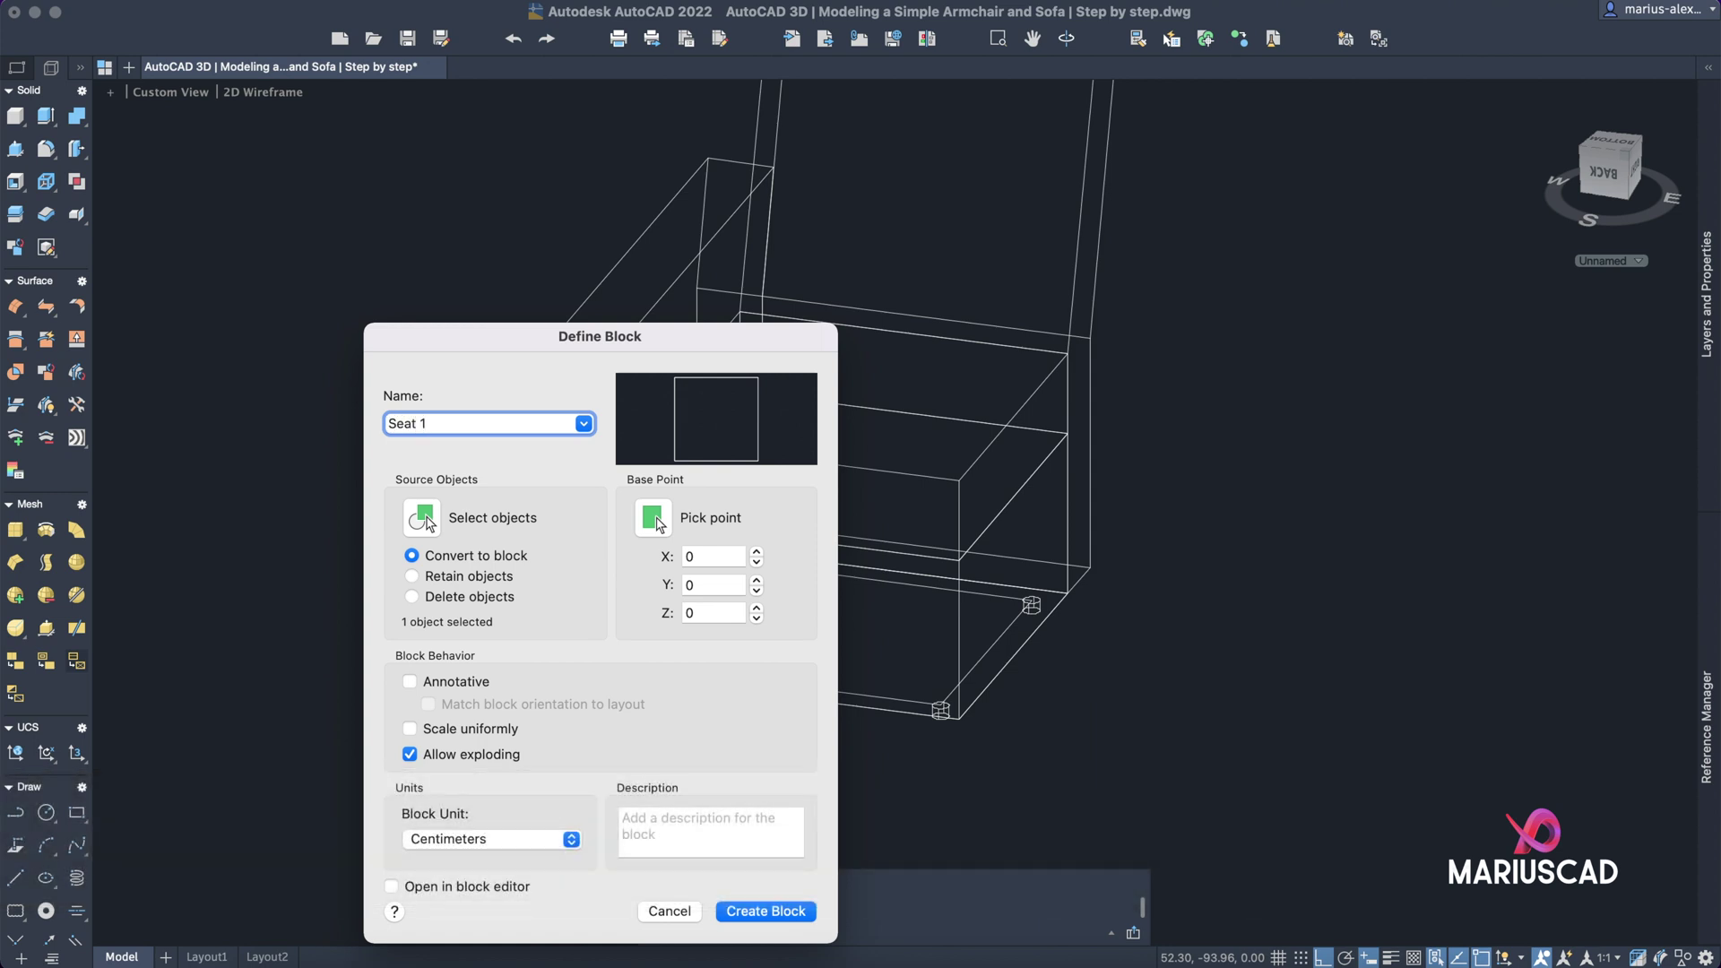
click(765, 911)
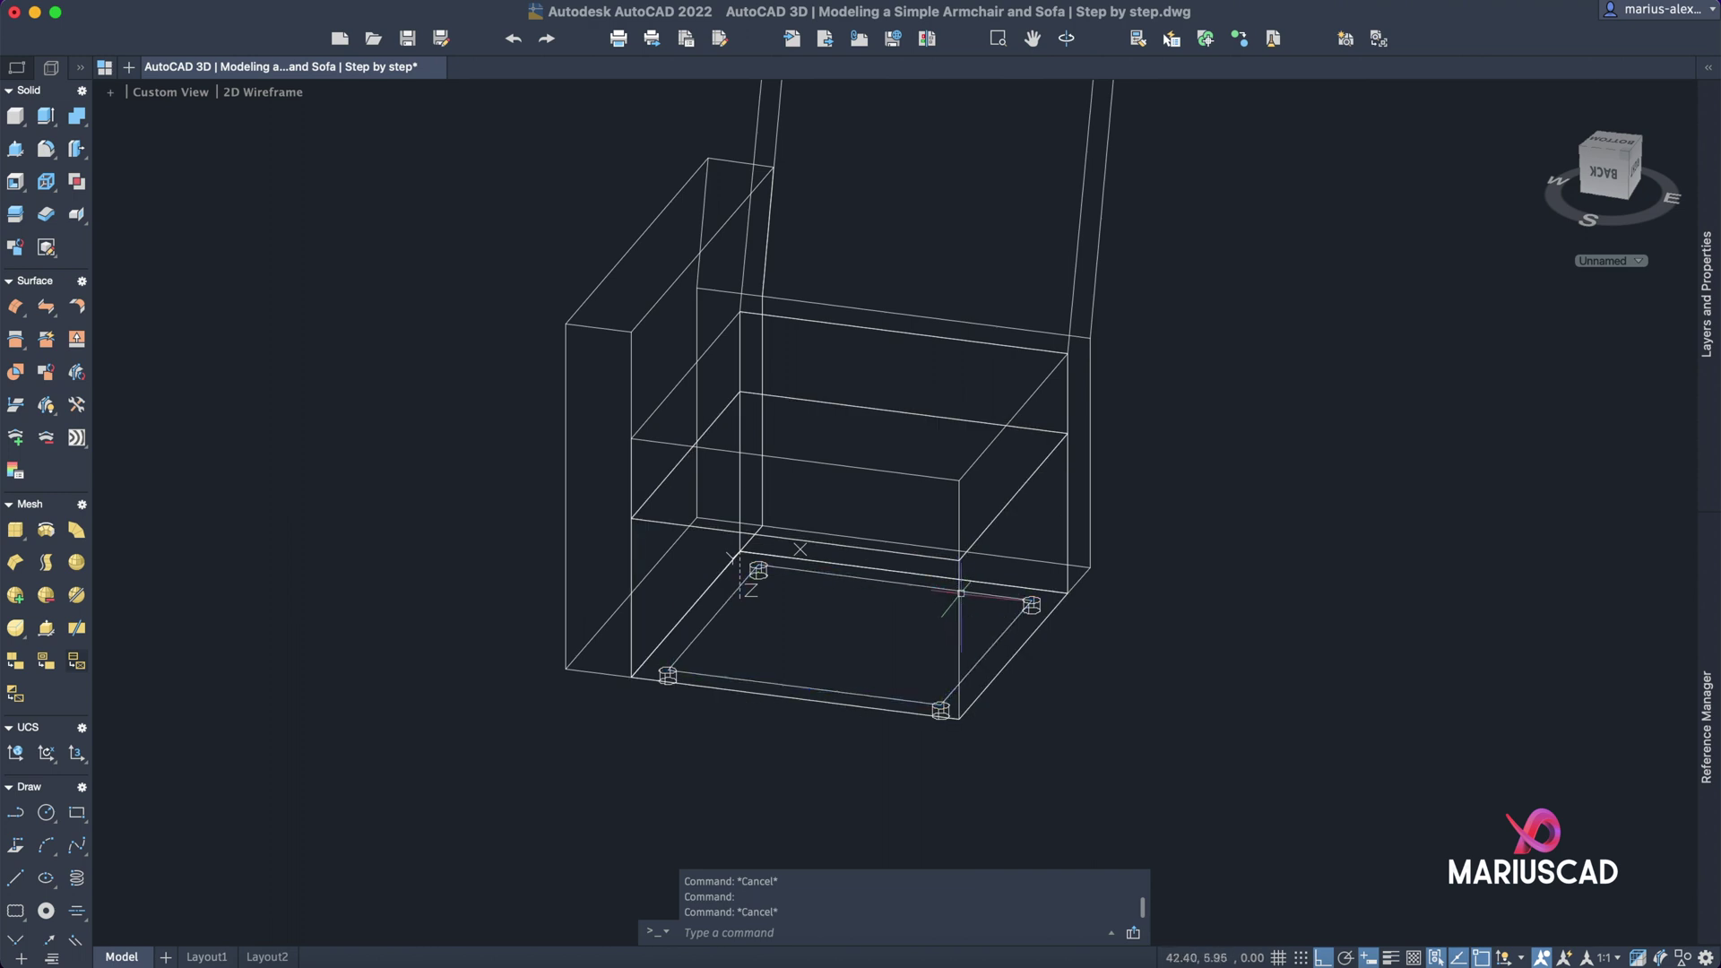
- Convert the lower seat box into a block named Seat 2
click(960, 601)
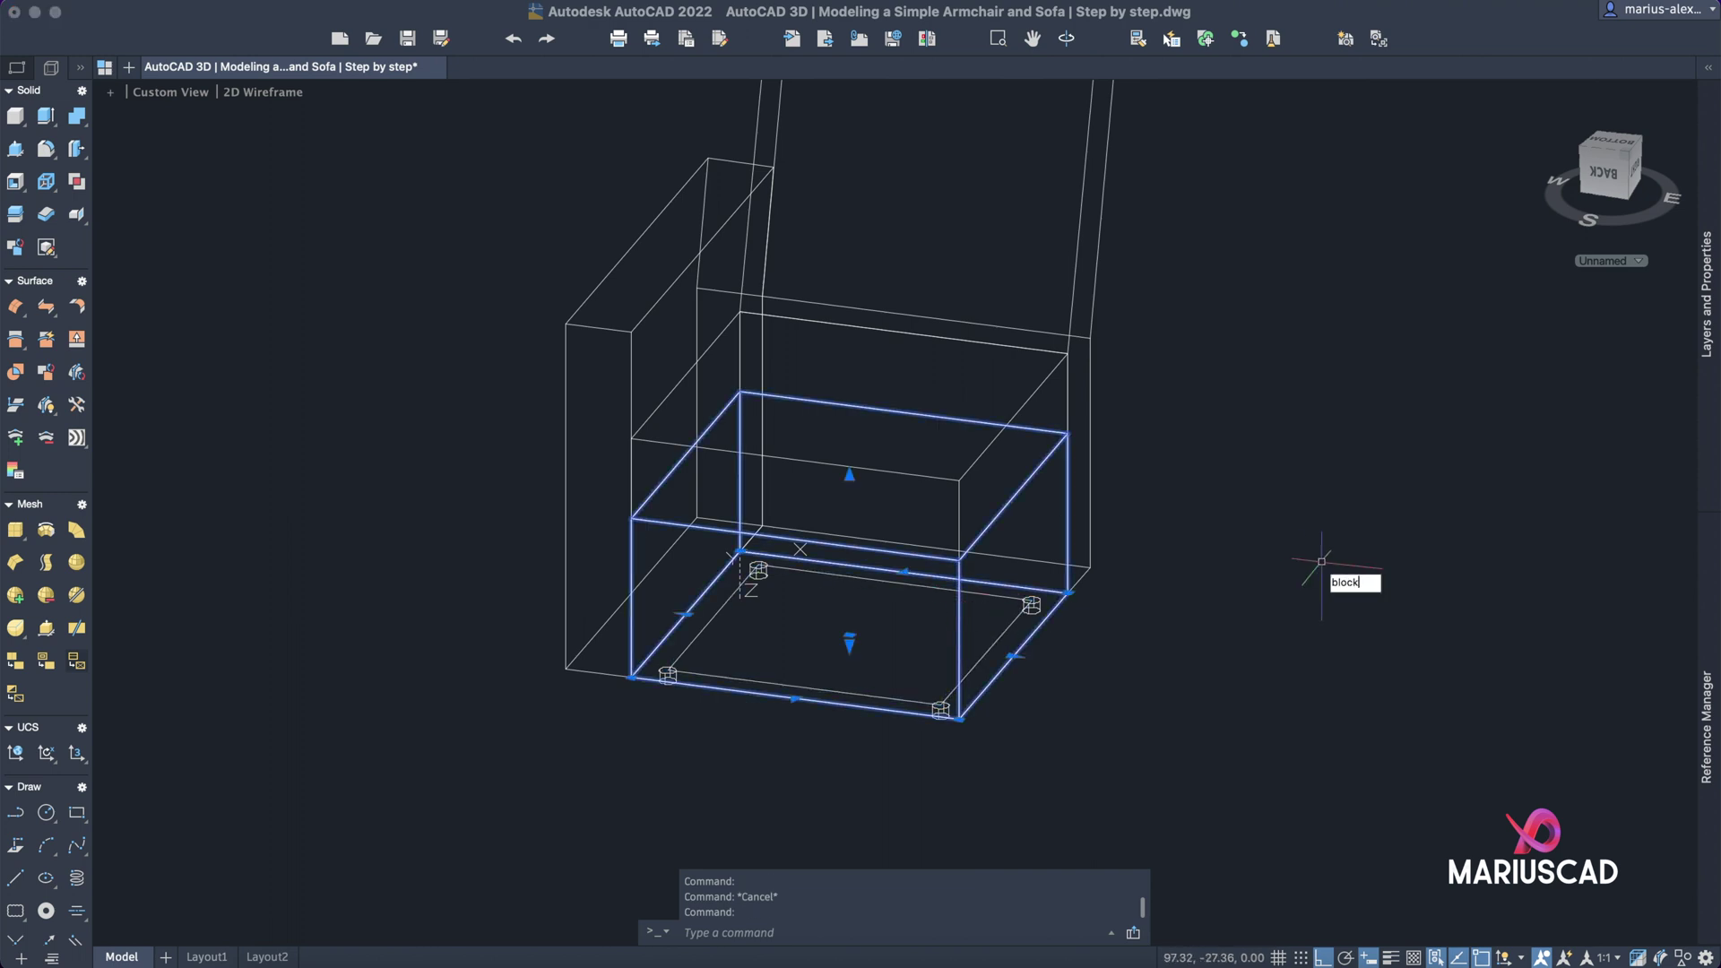
key(Return)
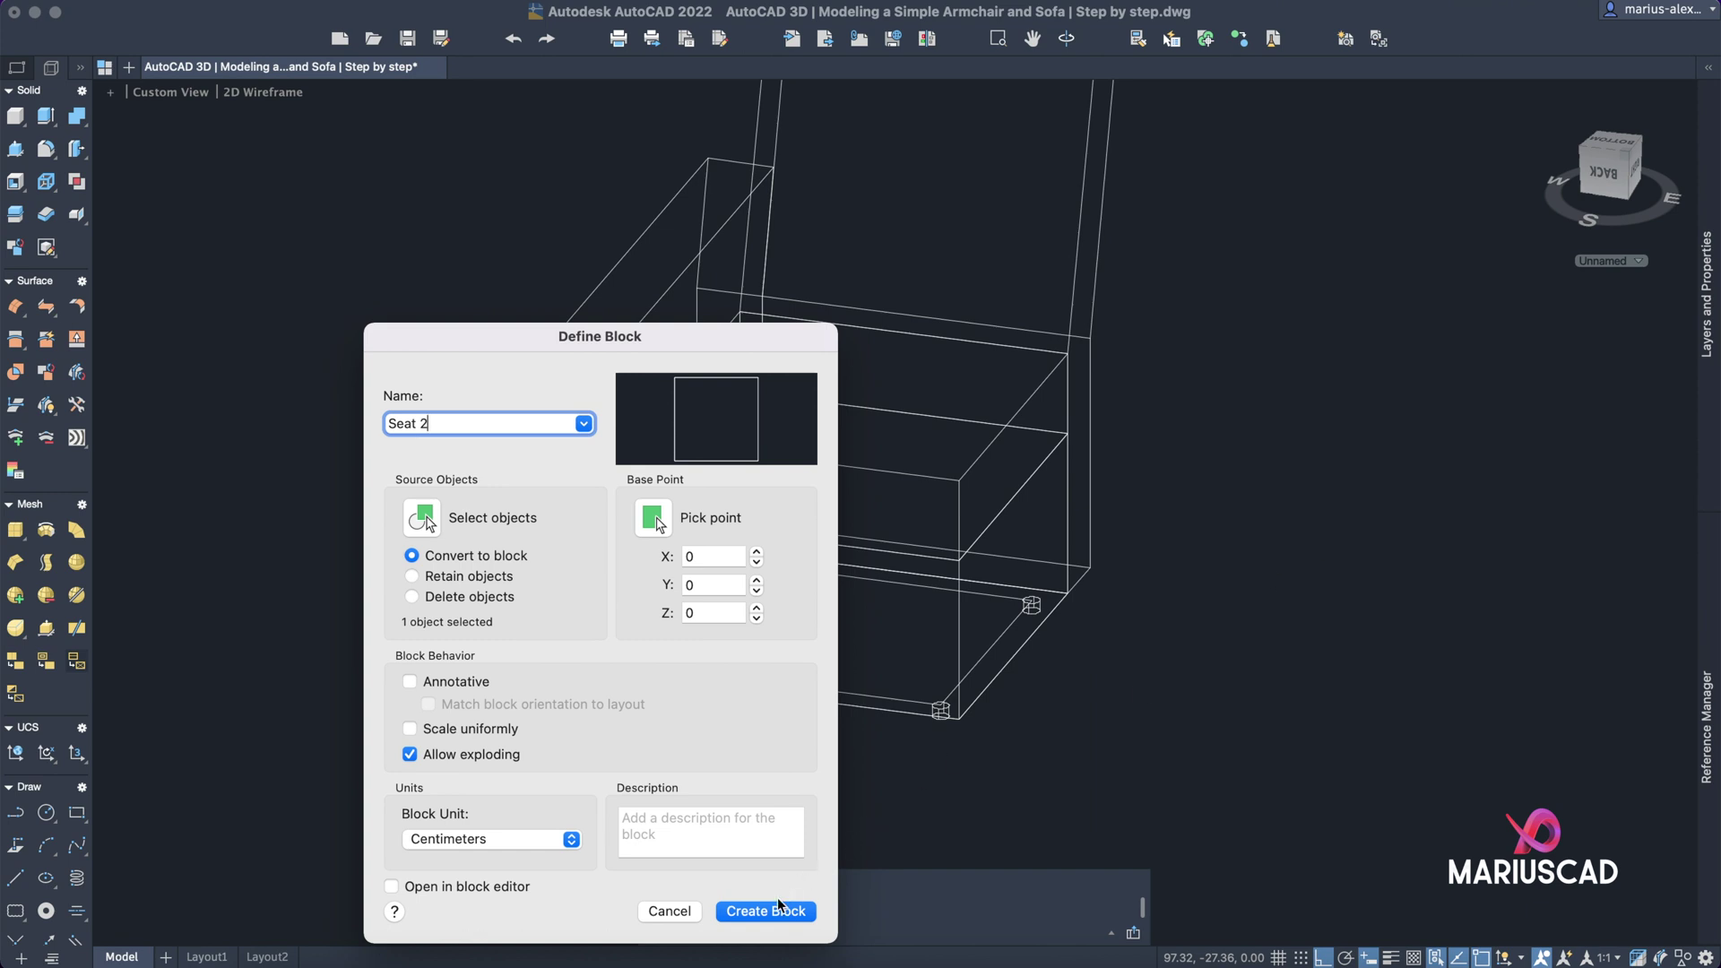
click(778, 921)
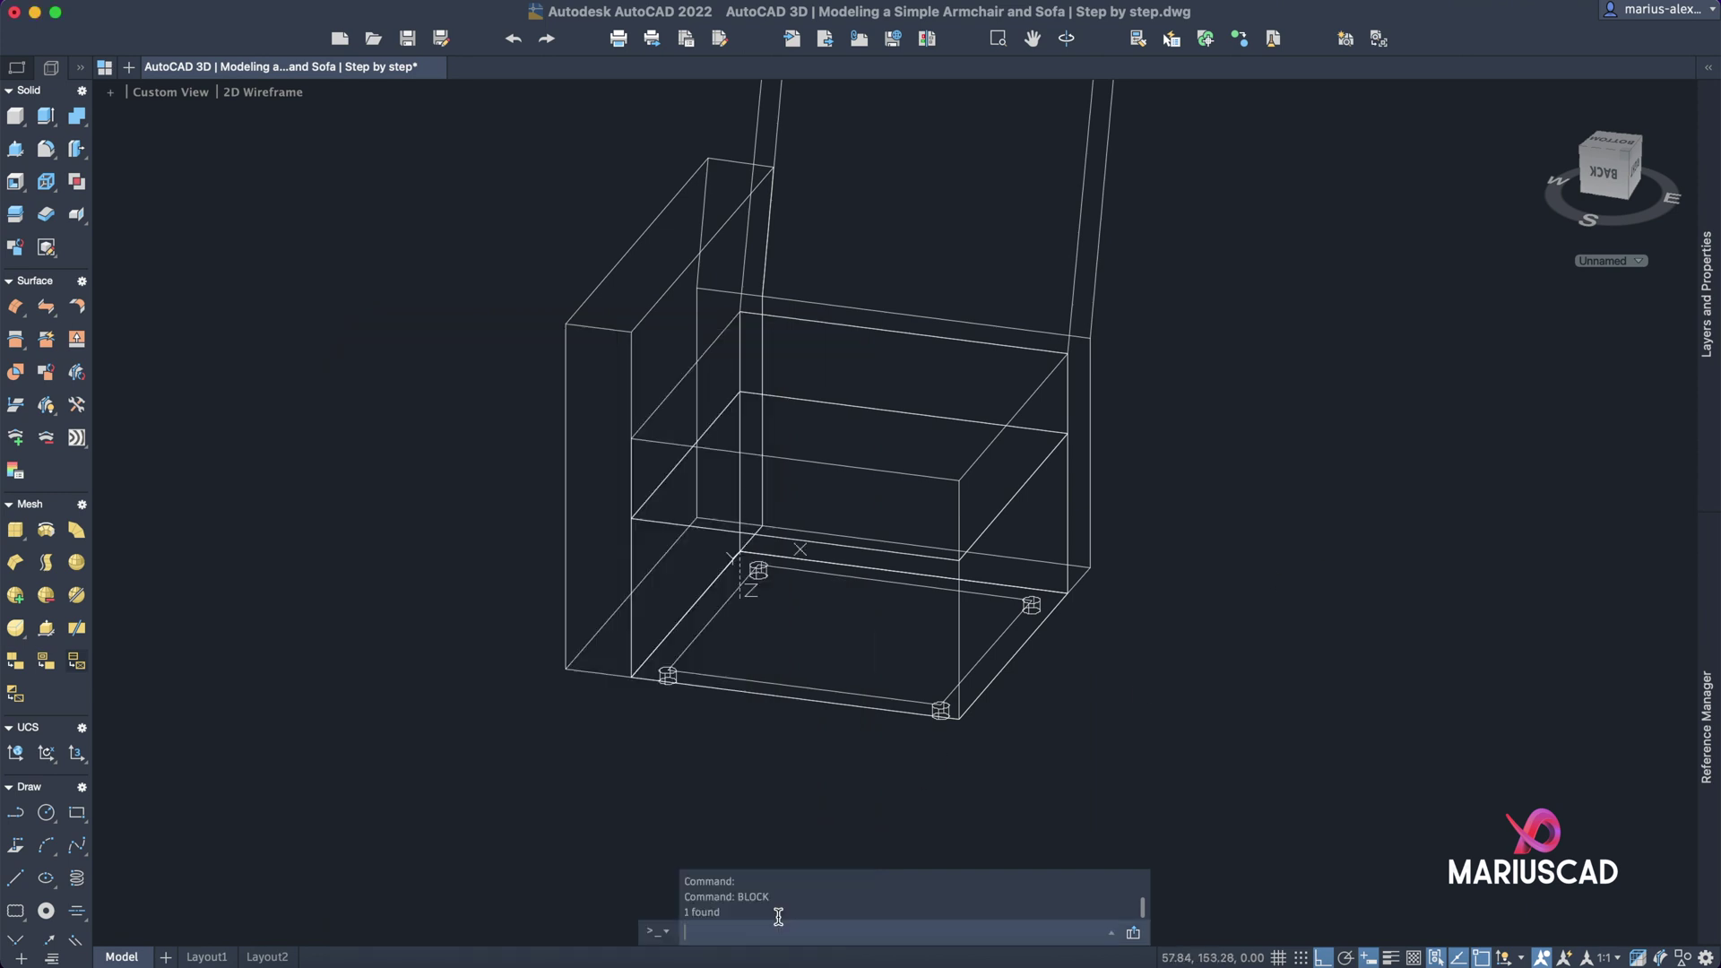
- Convert the armrest solid into a block named Armrest
click(631, 384)
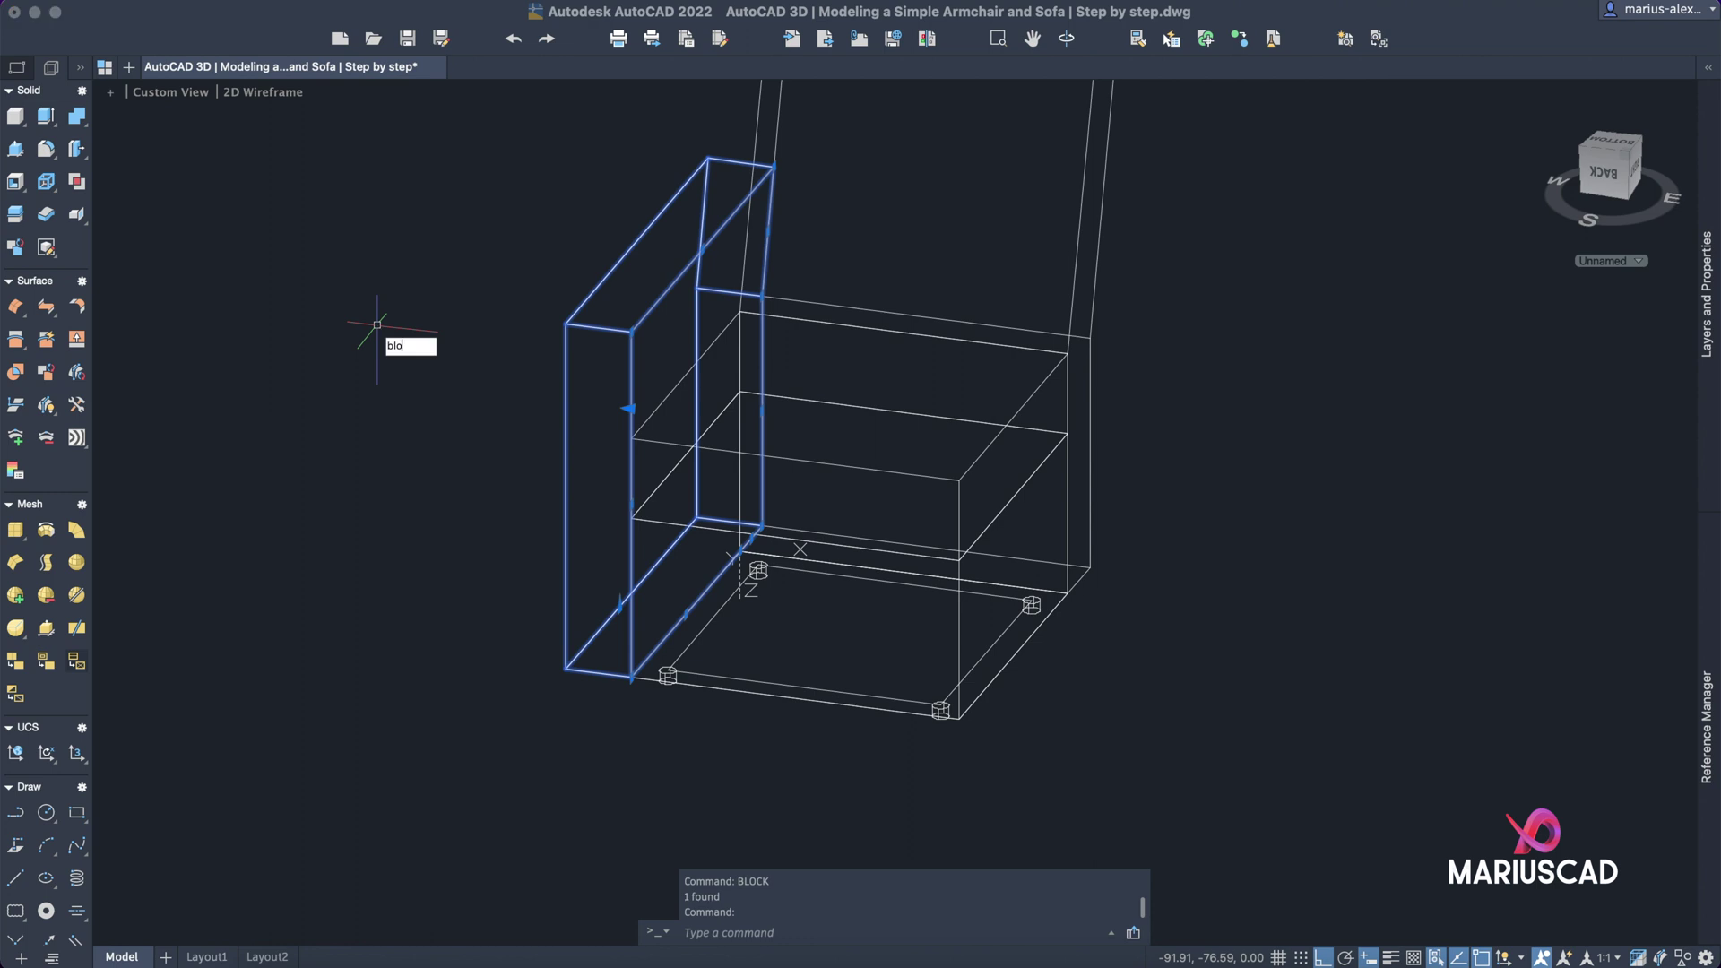
key(Return)
text(Armrest)
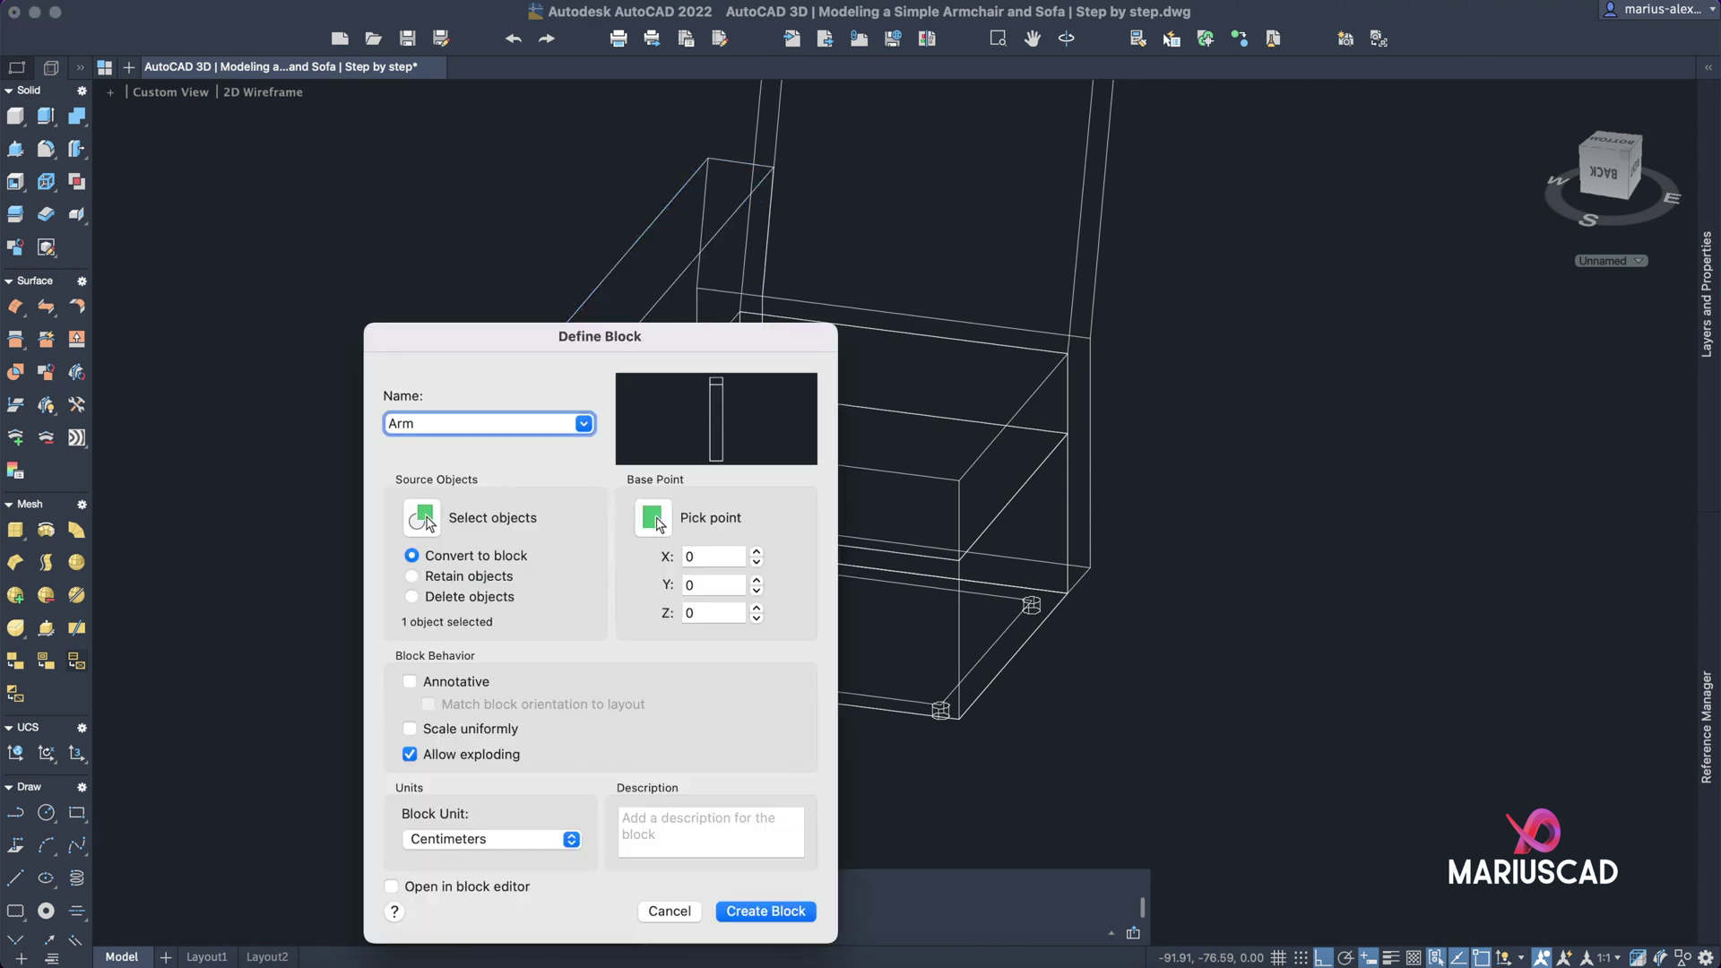
click(779, 910)
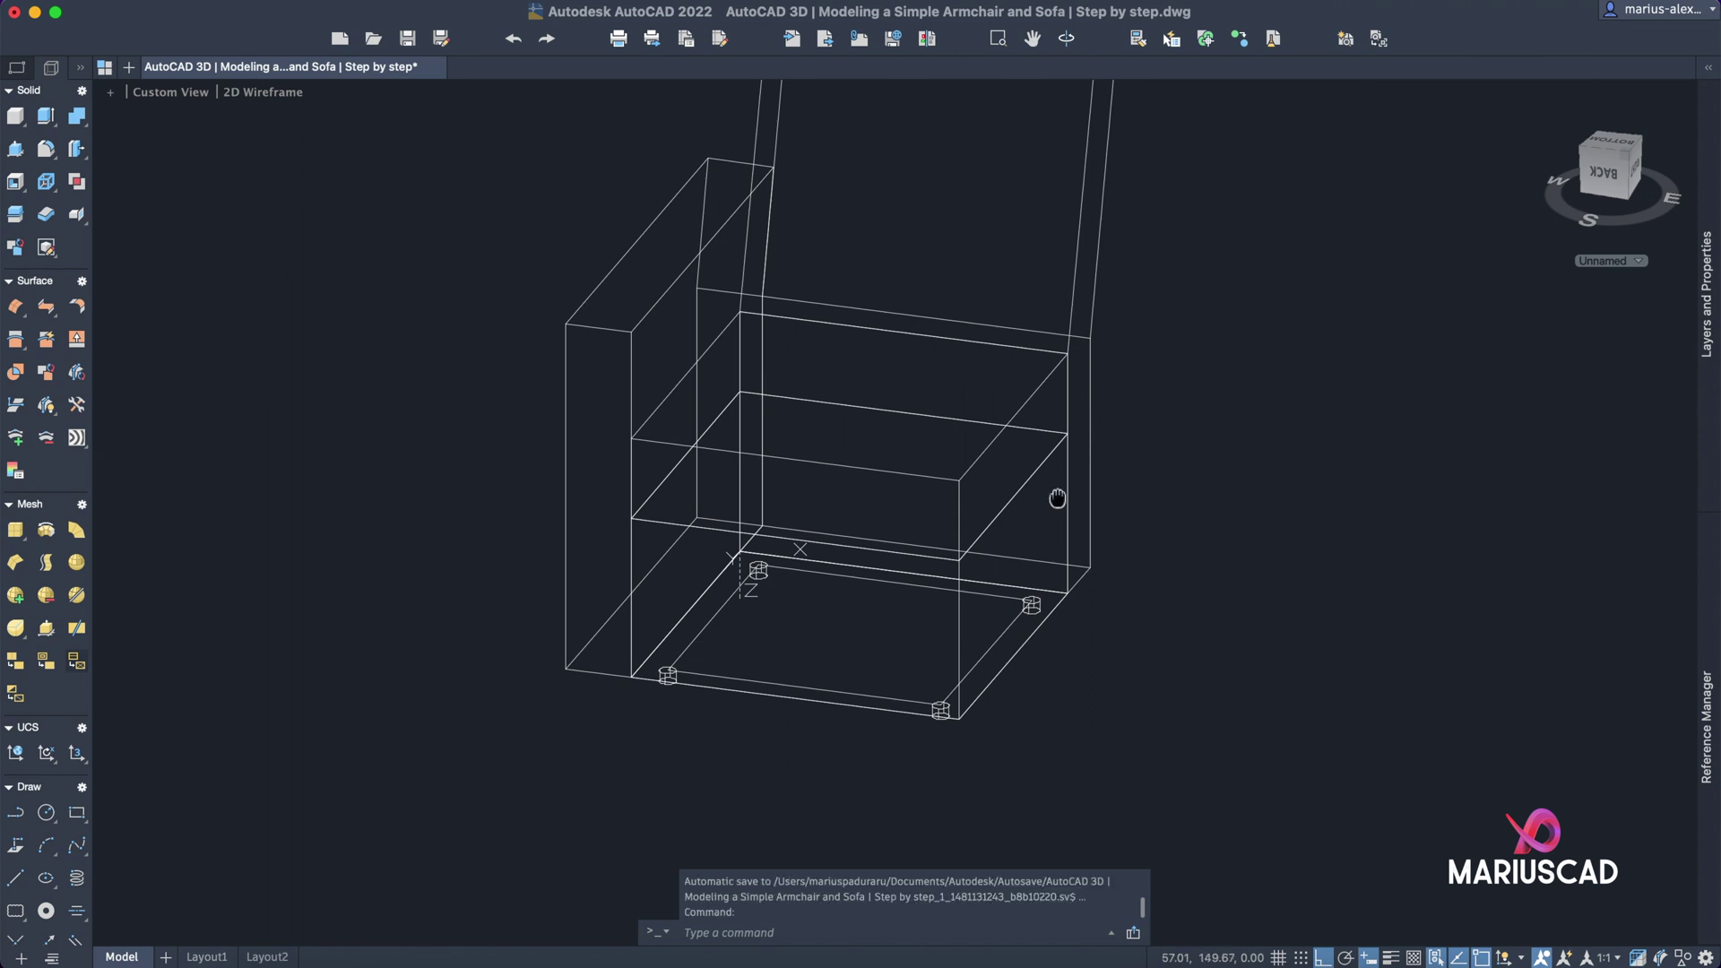
- Convert the backrest solid into a block named Backrest
scroll(1057, 499, up, 8)
click(915, 529)
click(703, 415)
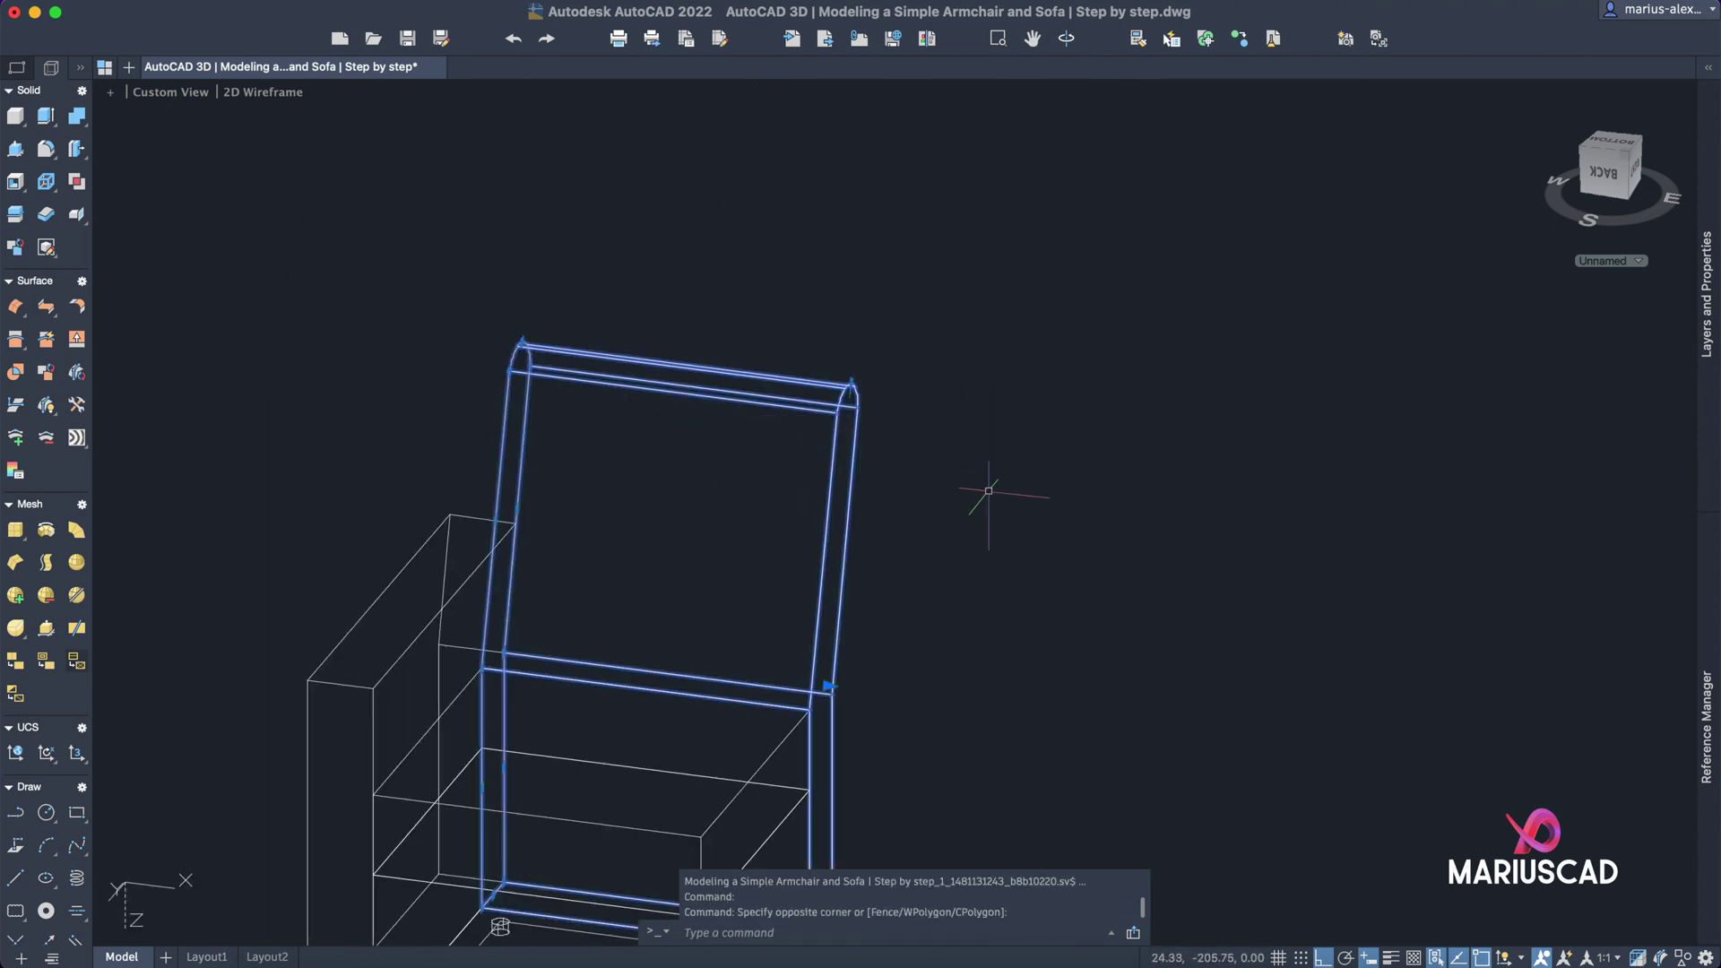
text(block)
key(Return)
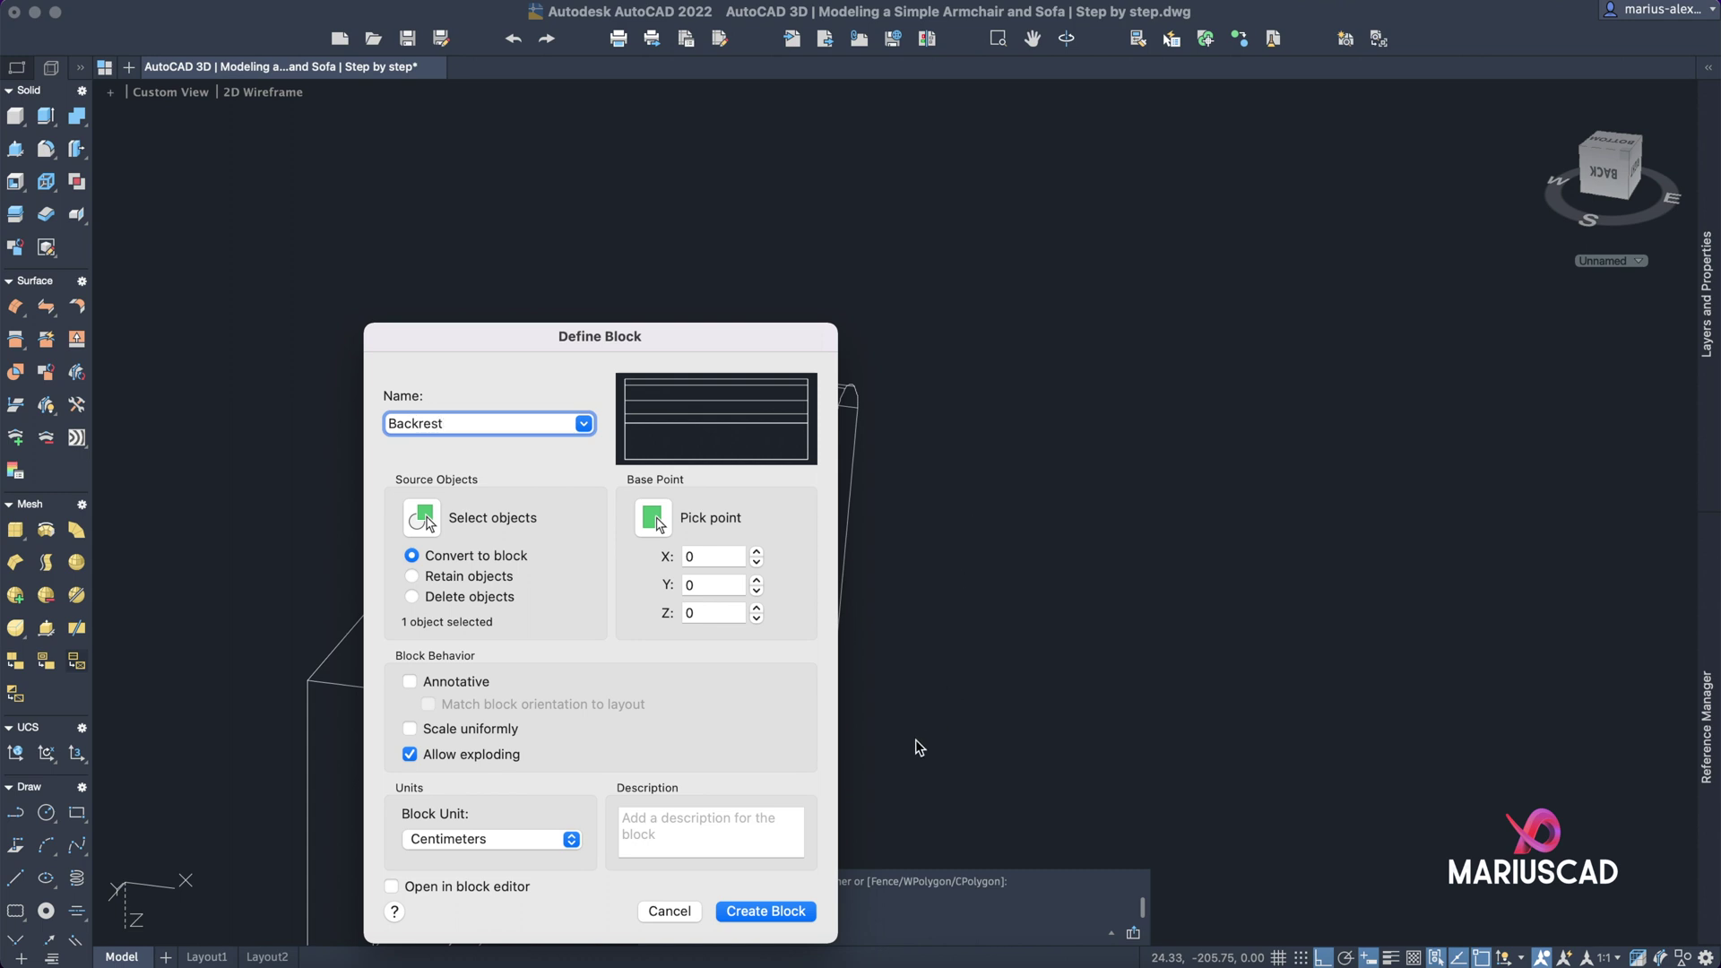
click(766, 910)
- Open the Armrest block in the Block Editor and show it in a 3D view
middle_drag(847, 594, 1087, 363)
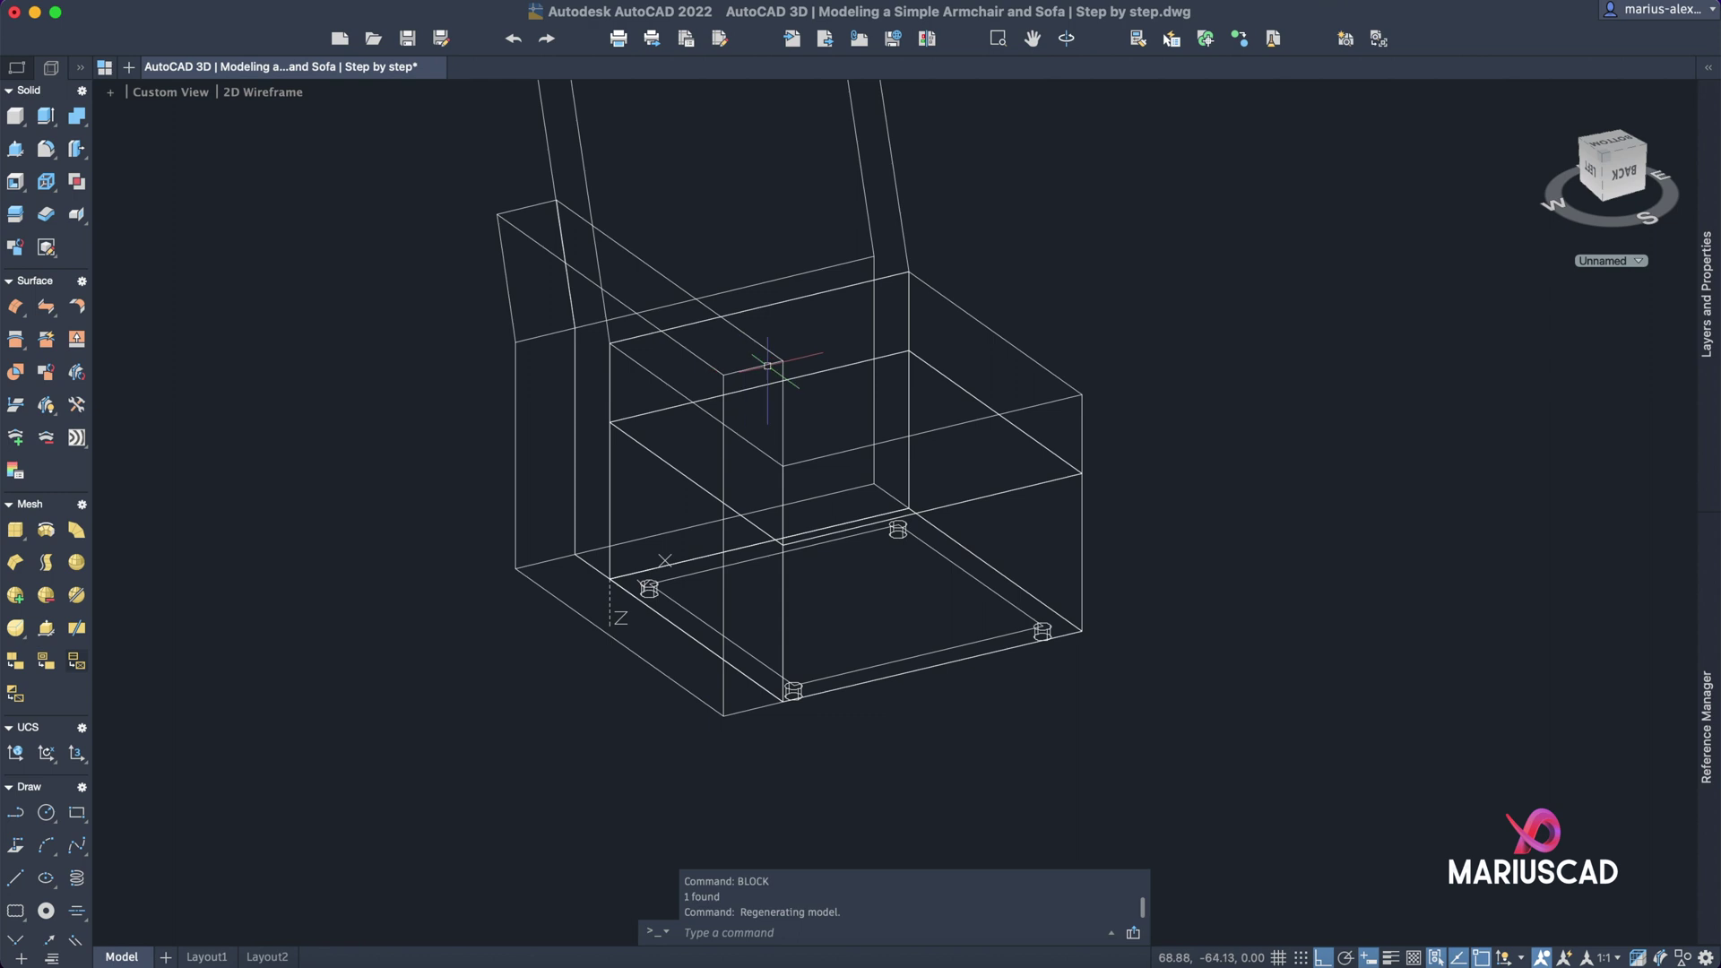
double_click(767, 366)
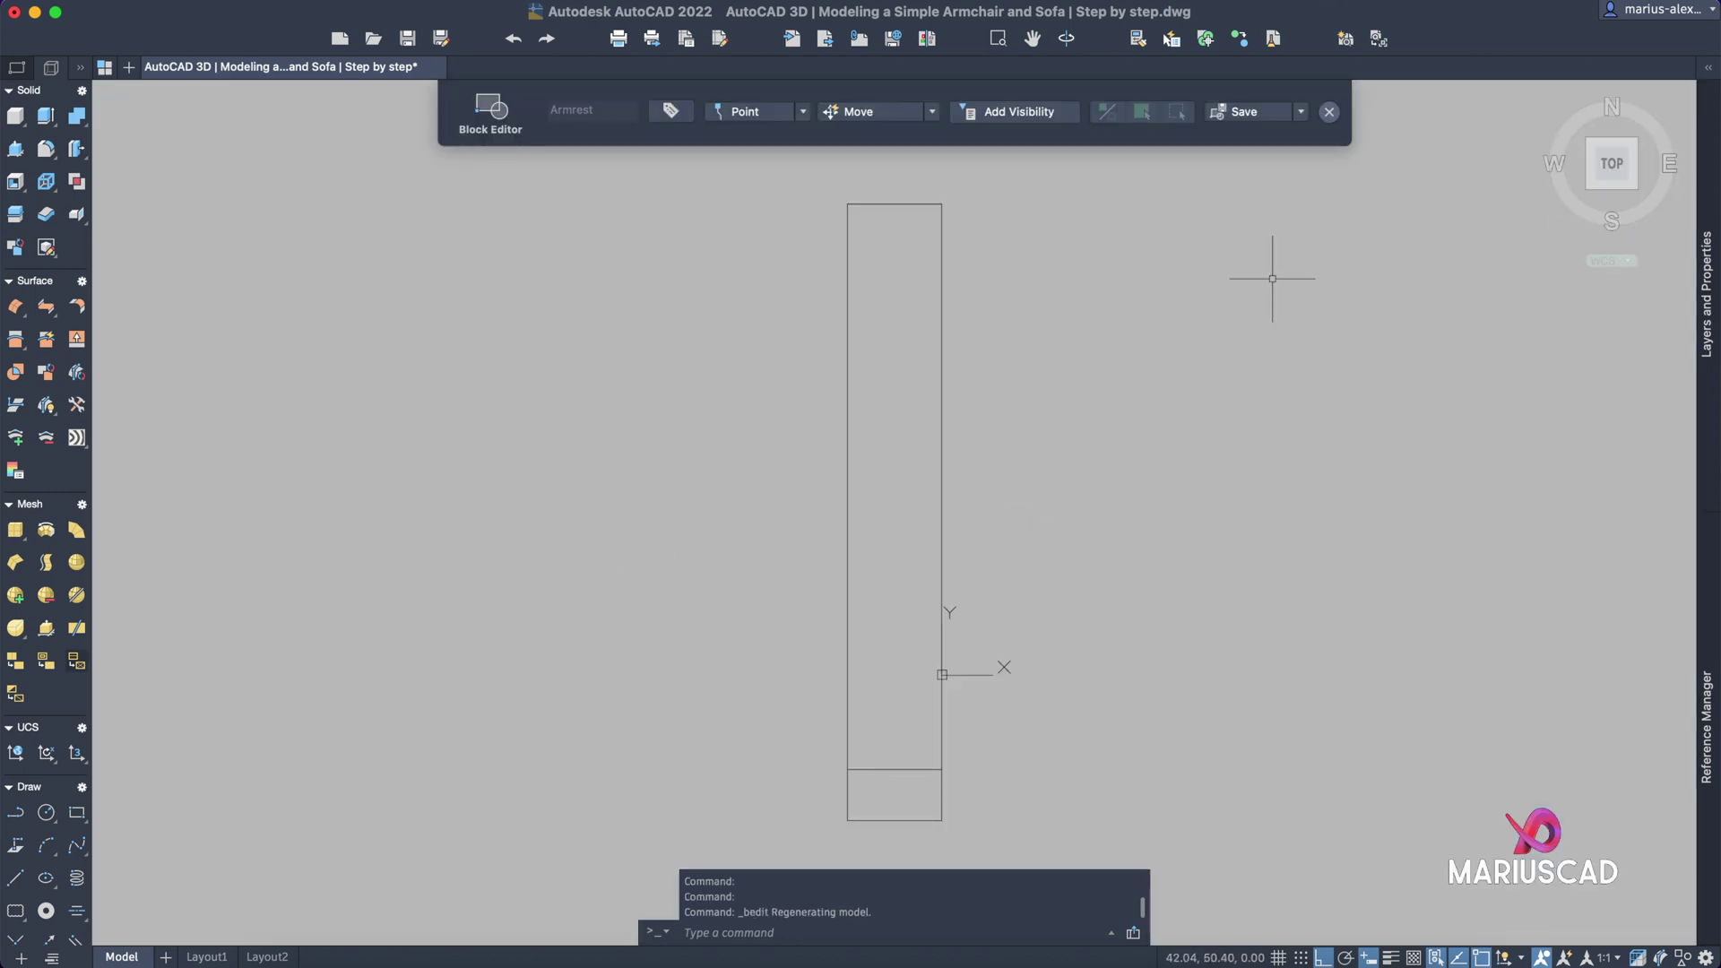
click(1549, 106)
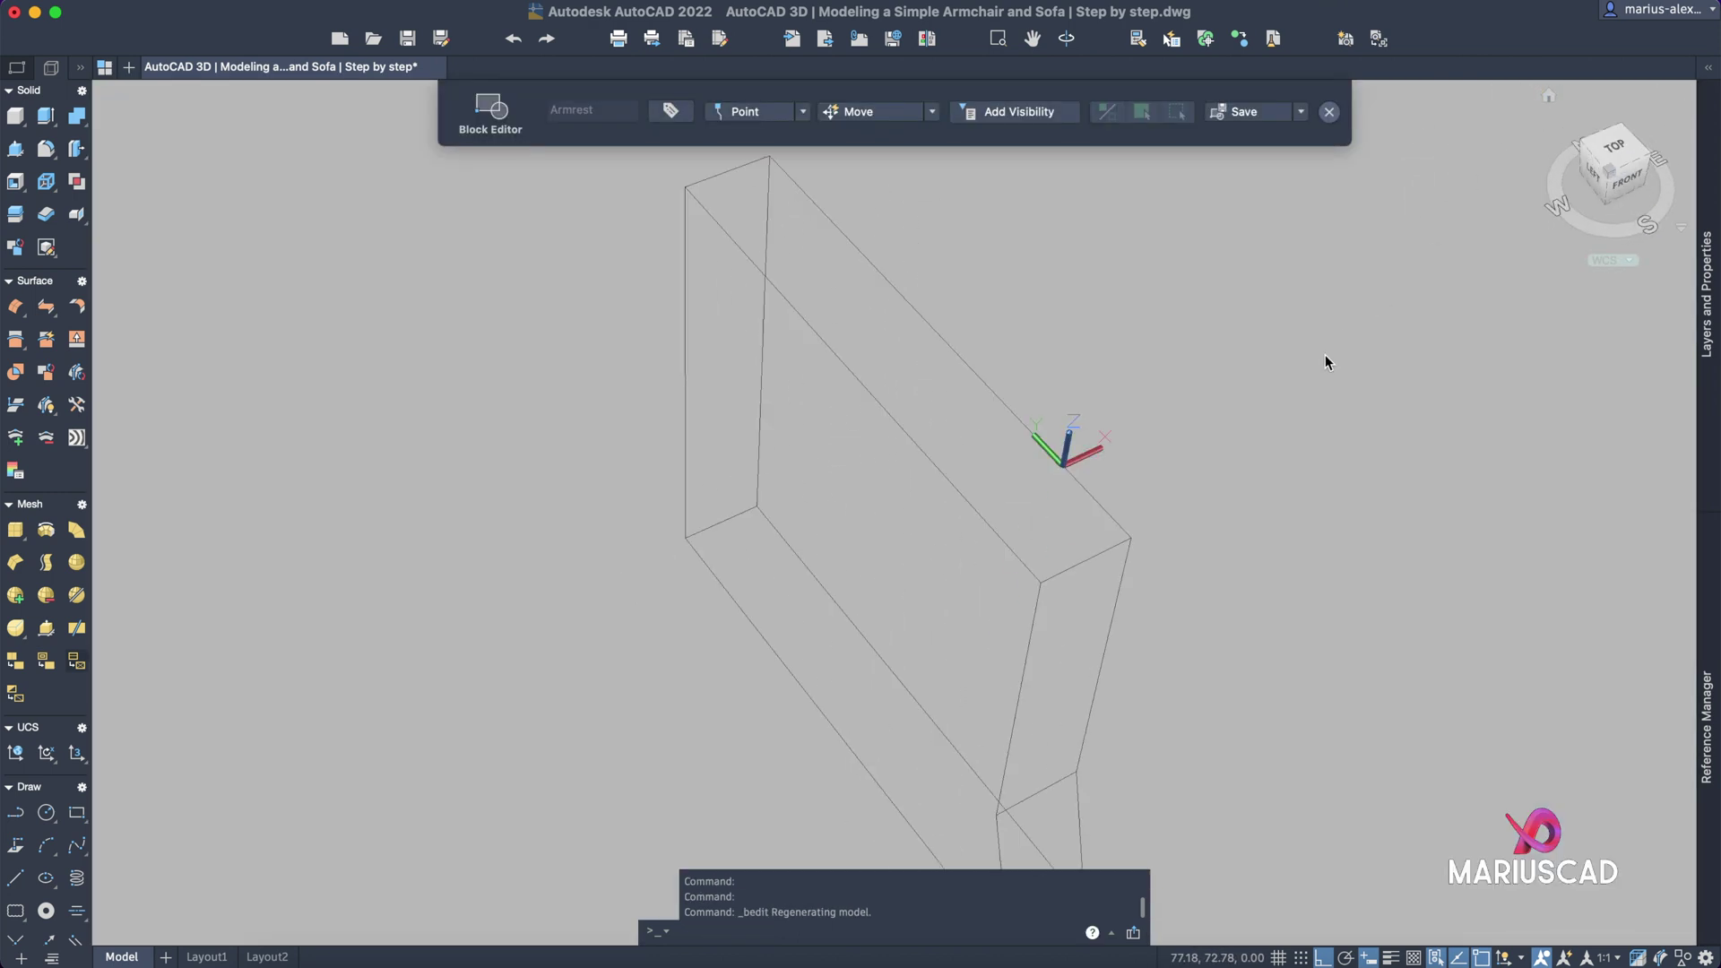
scroll(1210, 551, down, 3)
shift+middle_drag(1186, 592, 795, 564)
- Start an edge fillet with radius 1.5 on the armrest, selecting its two long upper edges and an adjoining short edge
text(fillet)
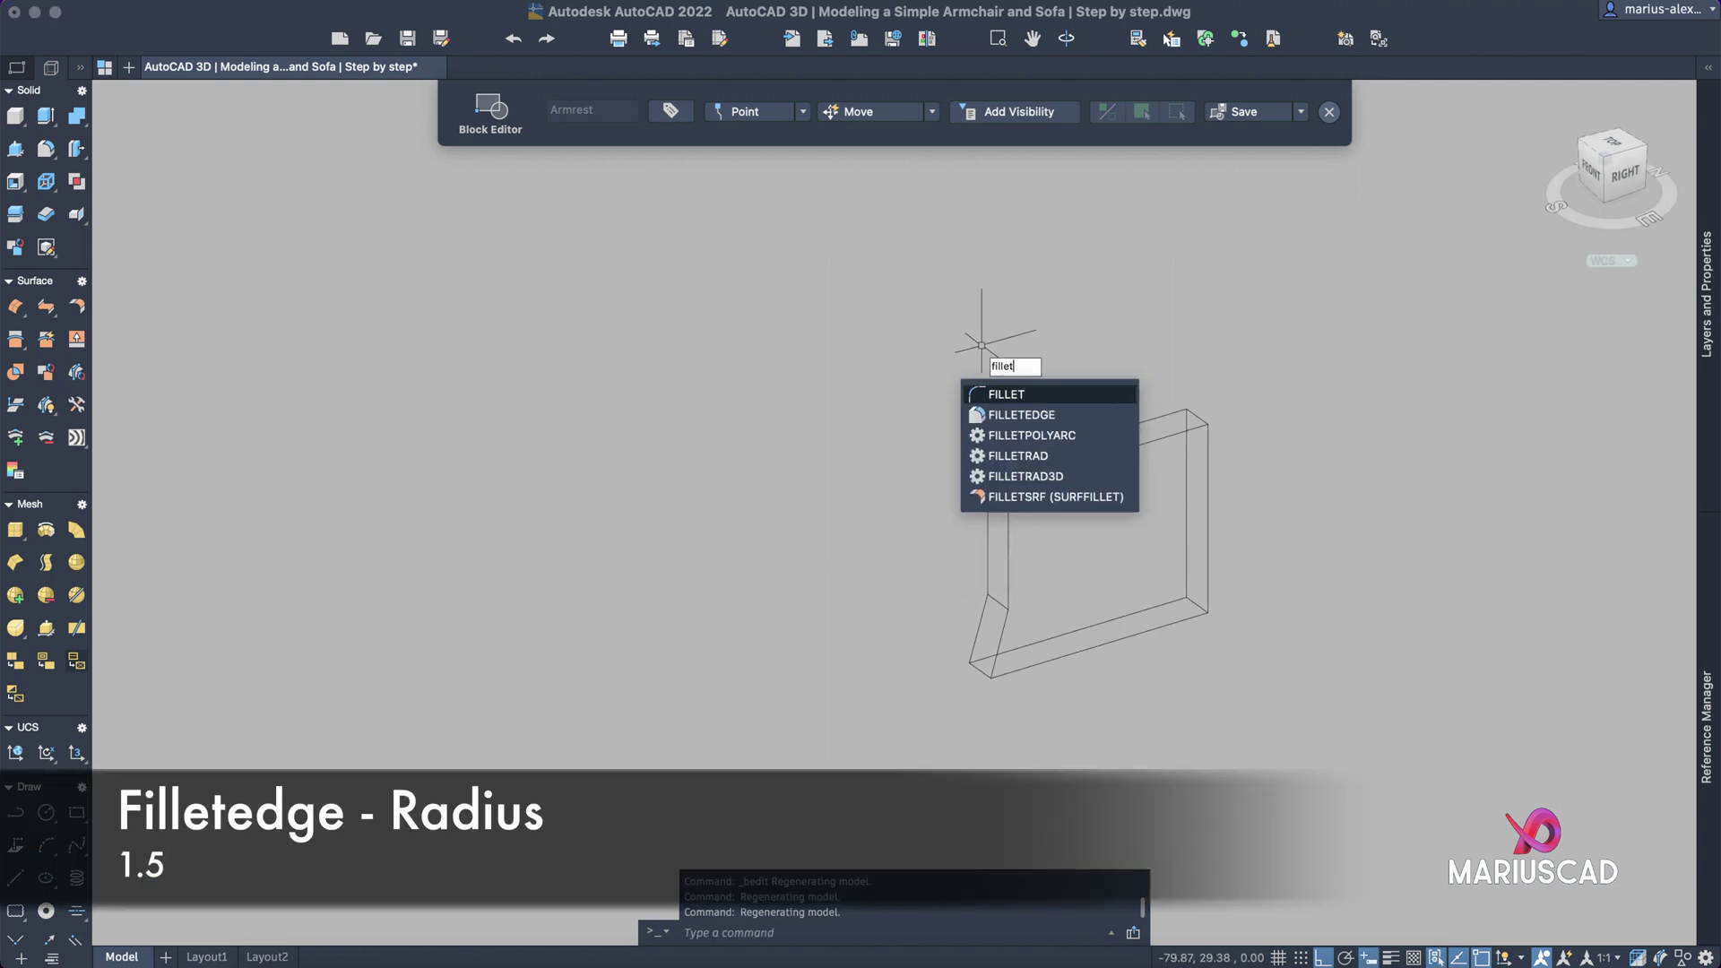
key(Down)
key(Return)
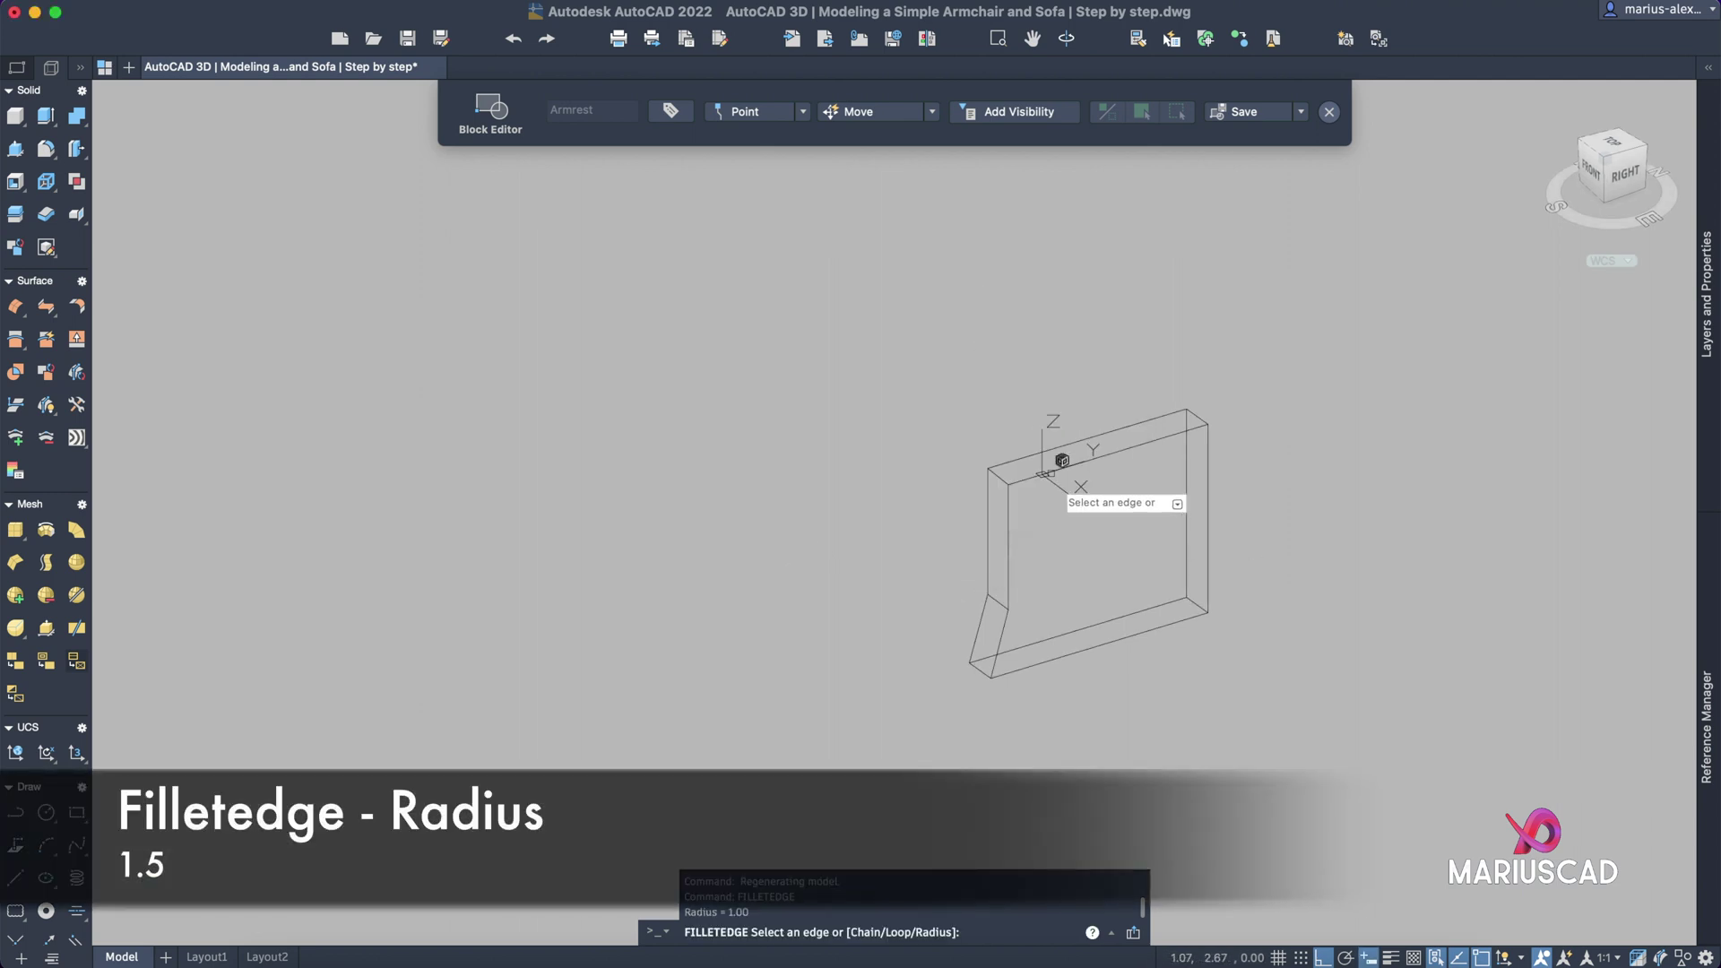
scroll(1062, 484, up, 4)
text(rad)
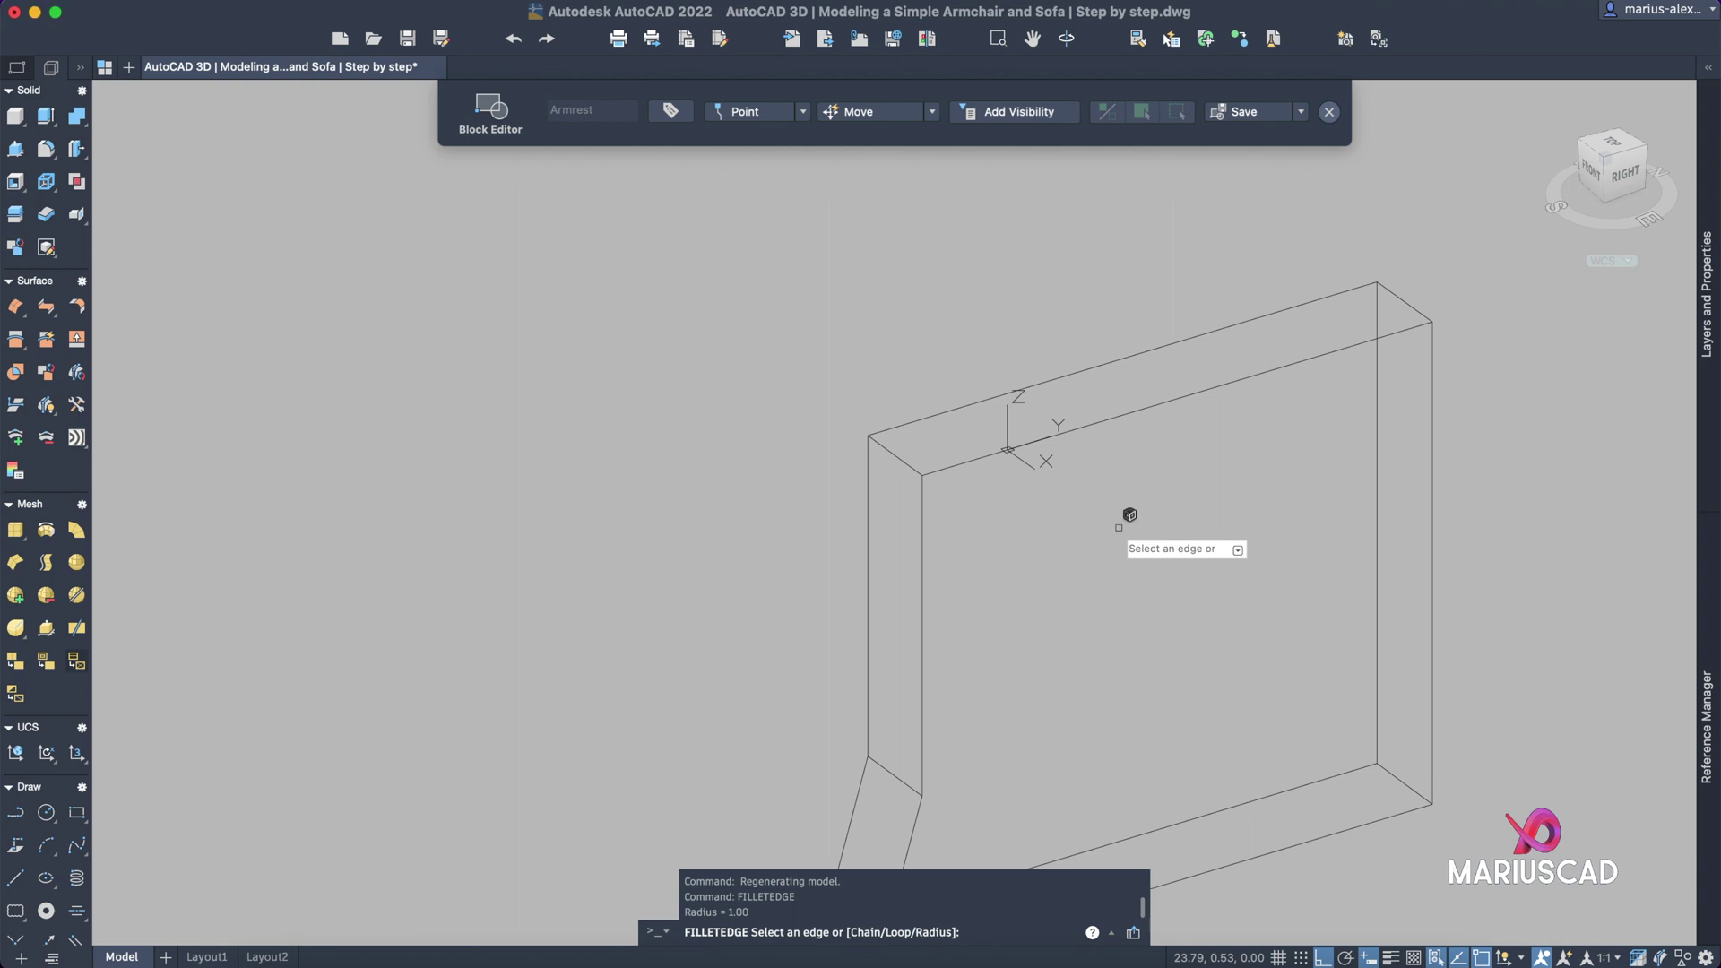
text(ius)
key(Return)
text(1.5)
key(Return)
scroll(1128, 501, down, 4)
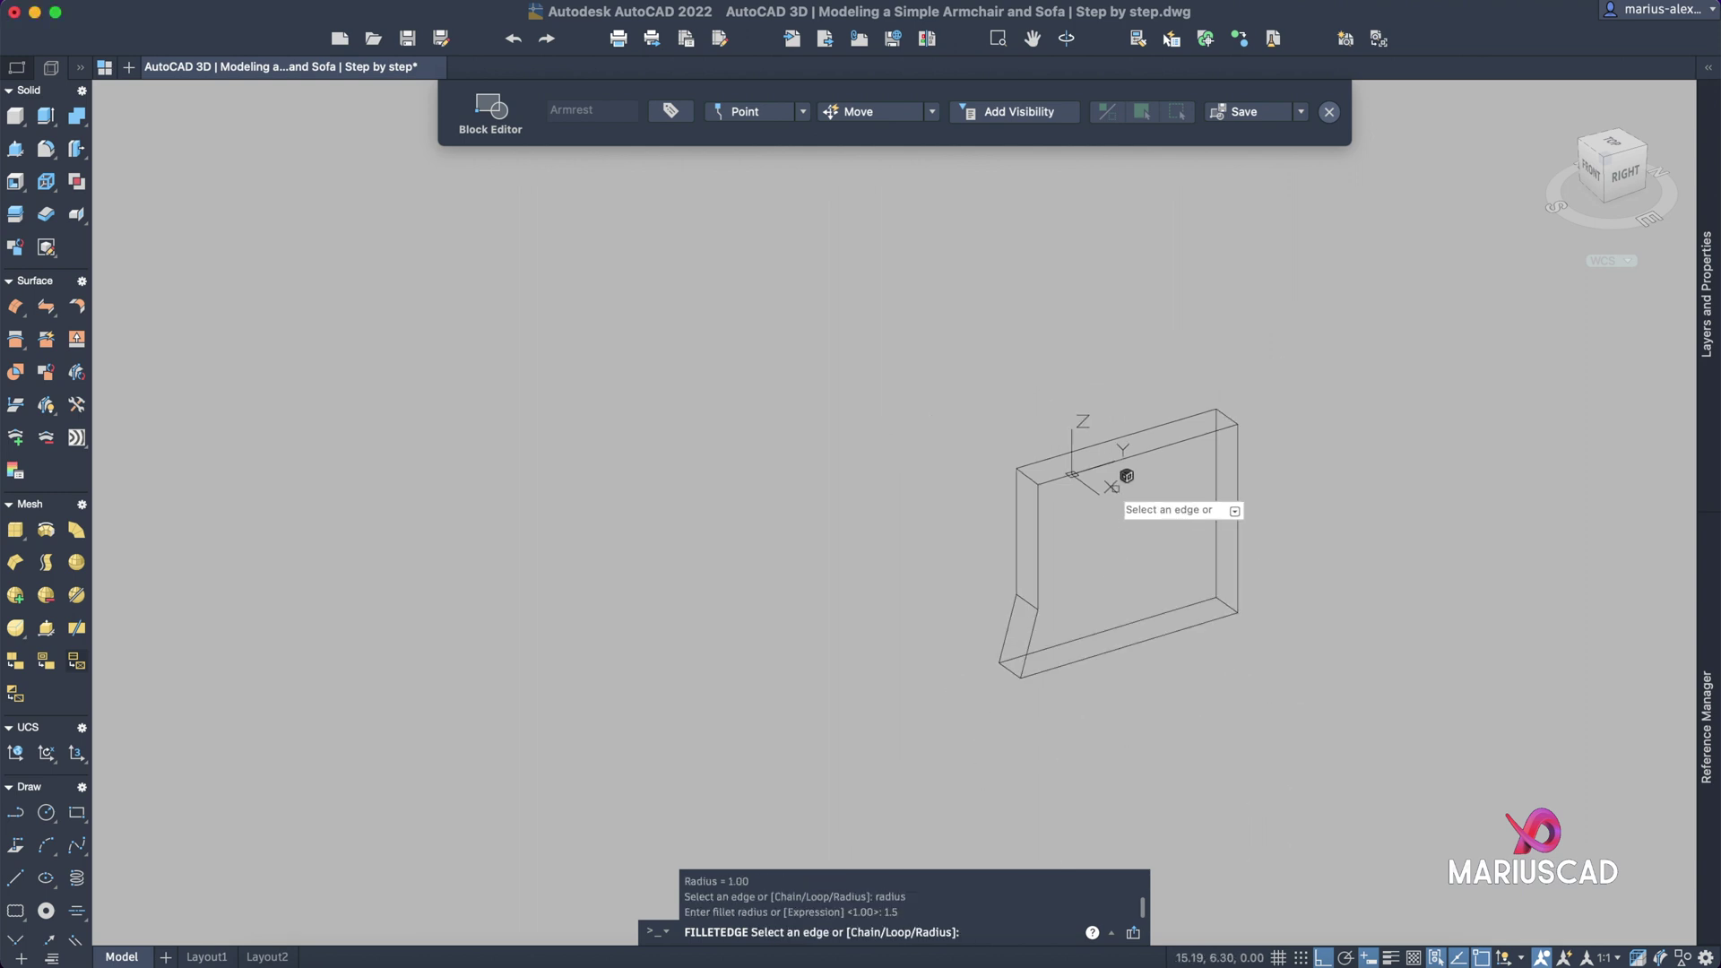
click(1156, 441)
click(1144, 430)
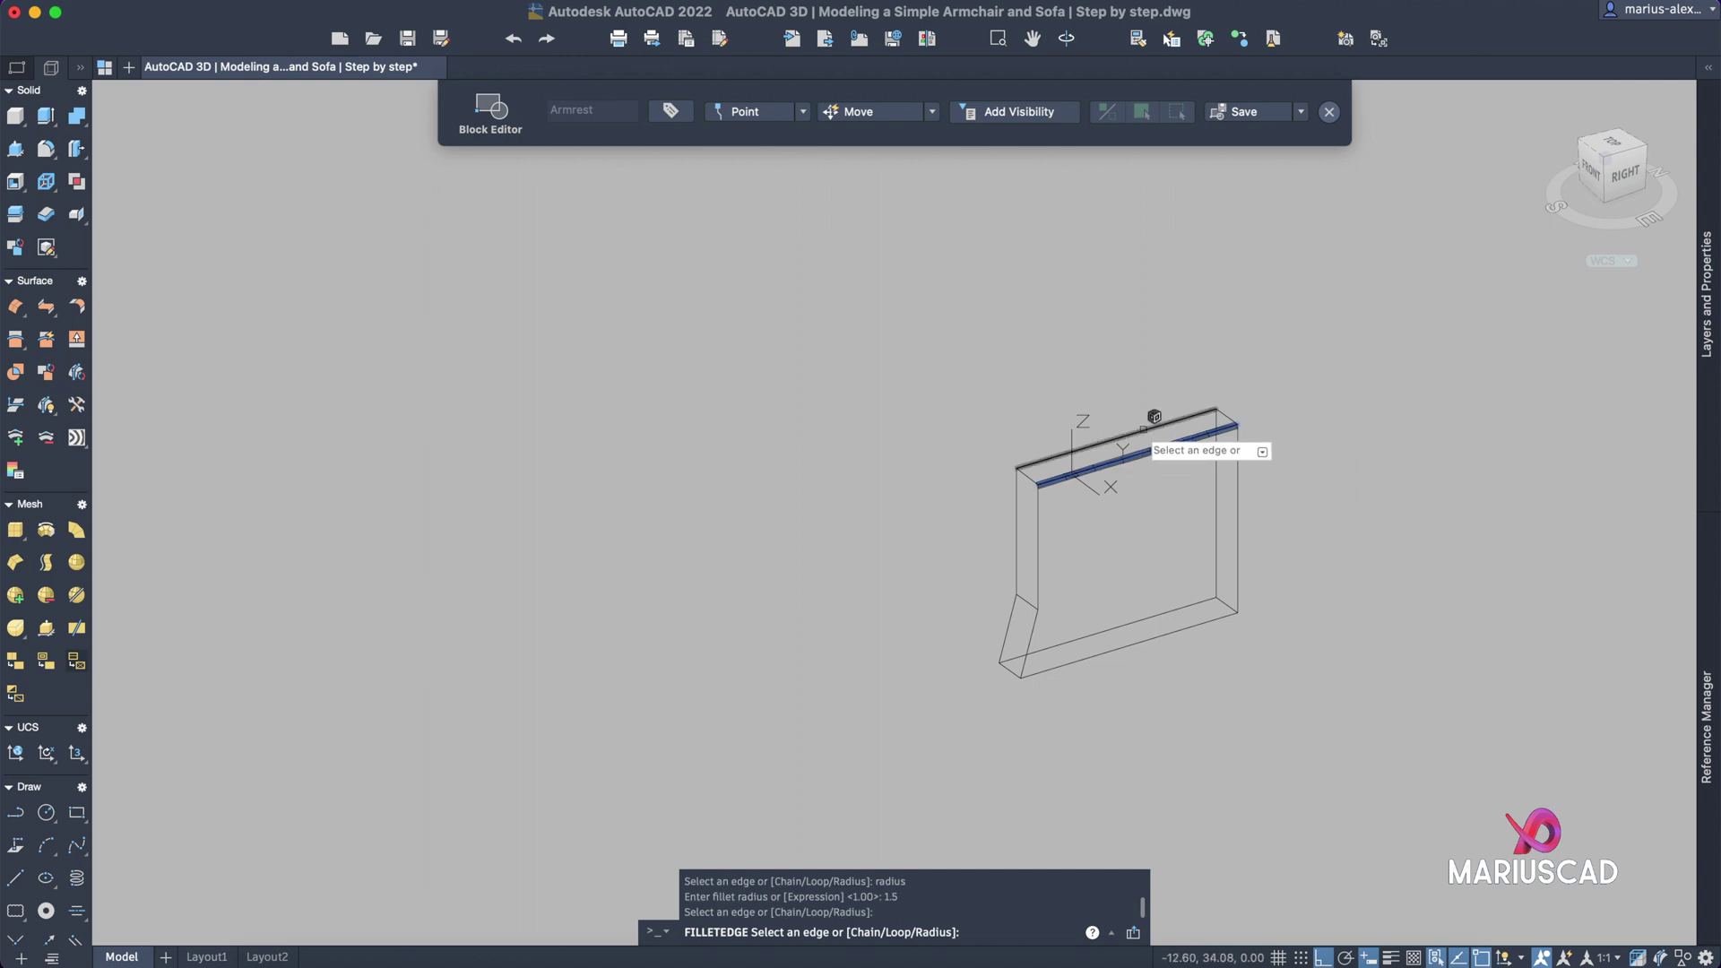
scroll(1020, 484, up, 2)
click(1034, 474)
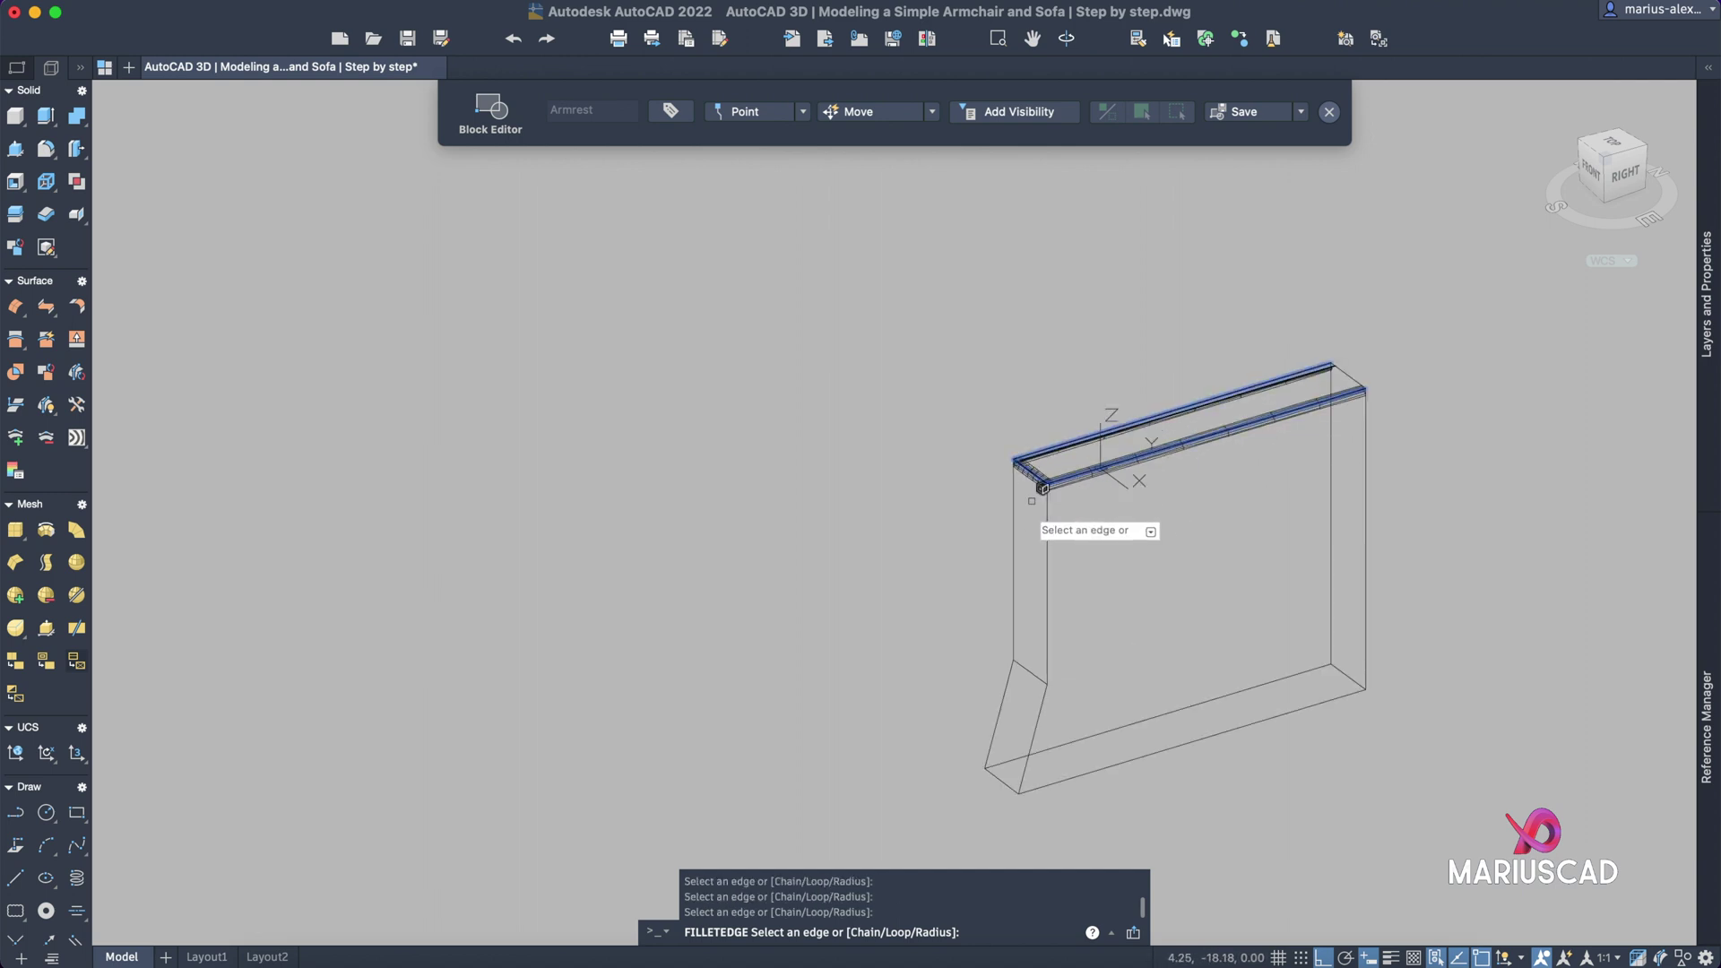
- Add the armrest's vertical, slanted, lower and remaining end edges to the fillet, apply it, and save the changes to the Armrest block
click(1018, 536)
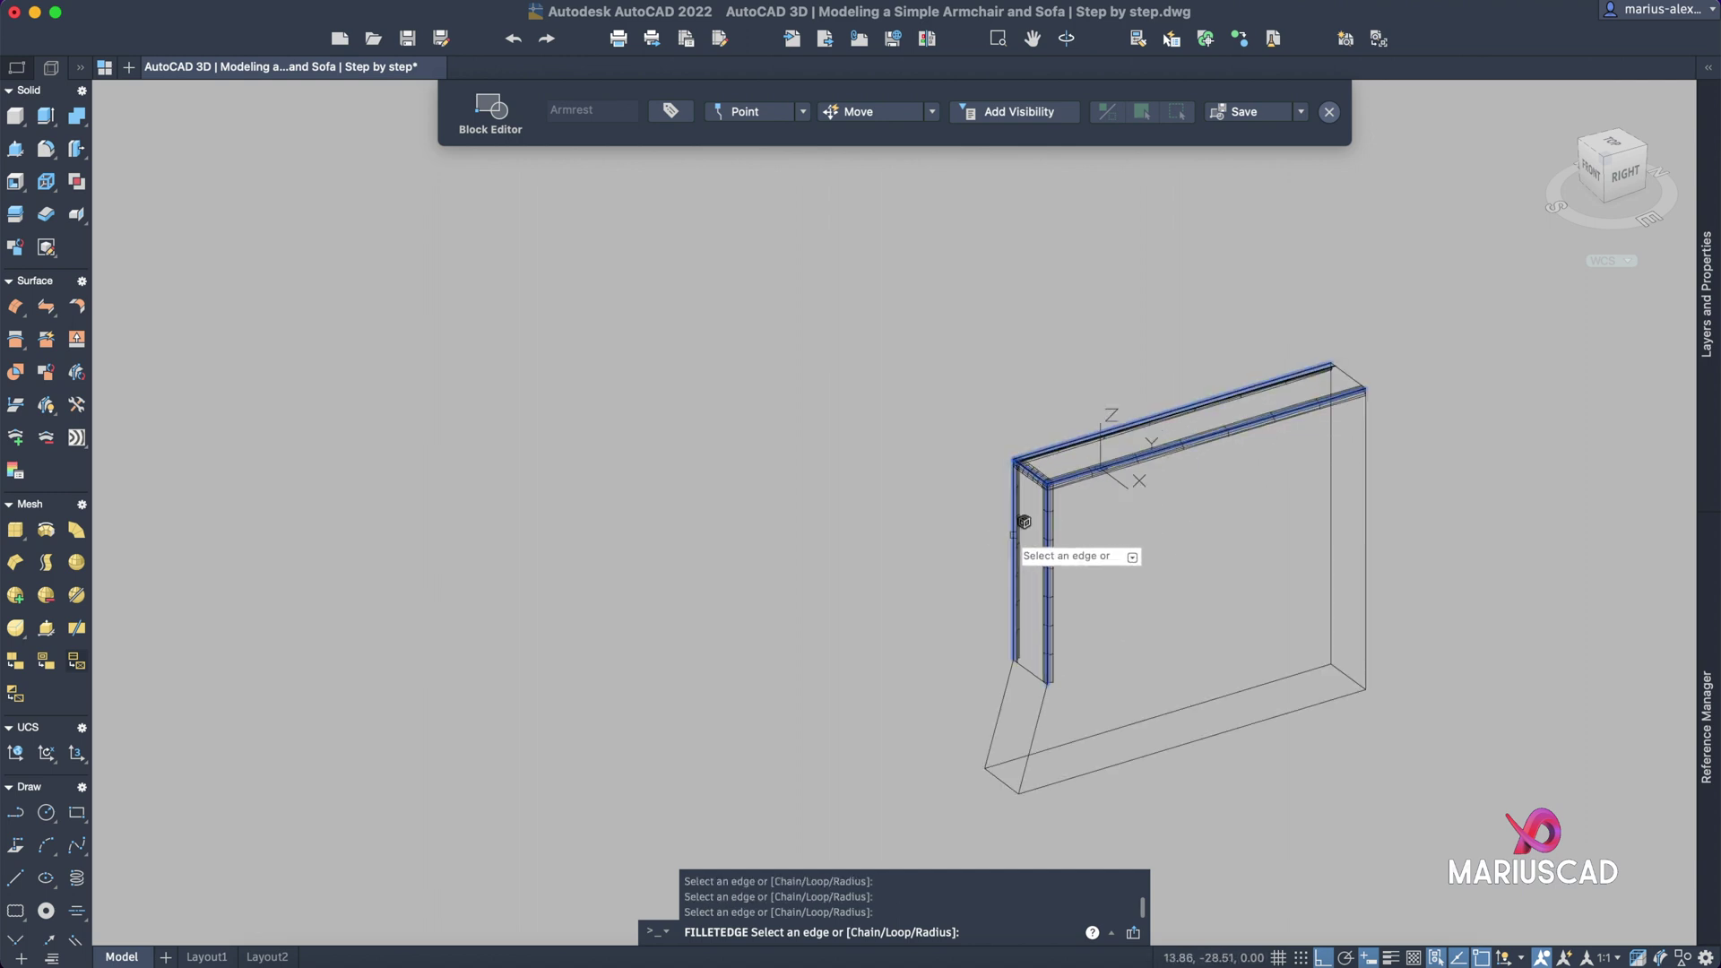
click(1011, 677)
click(1034, 676)
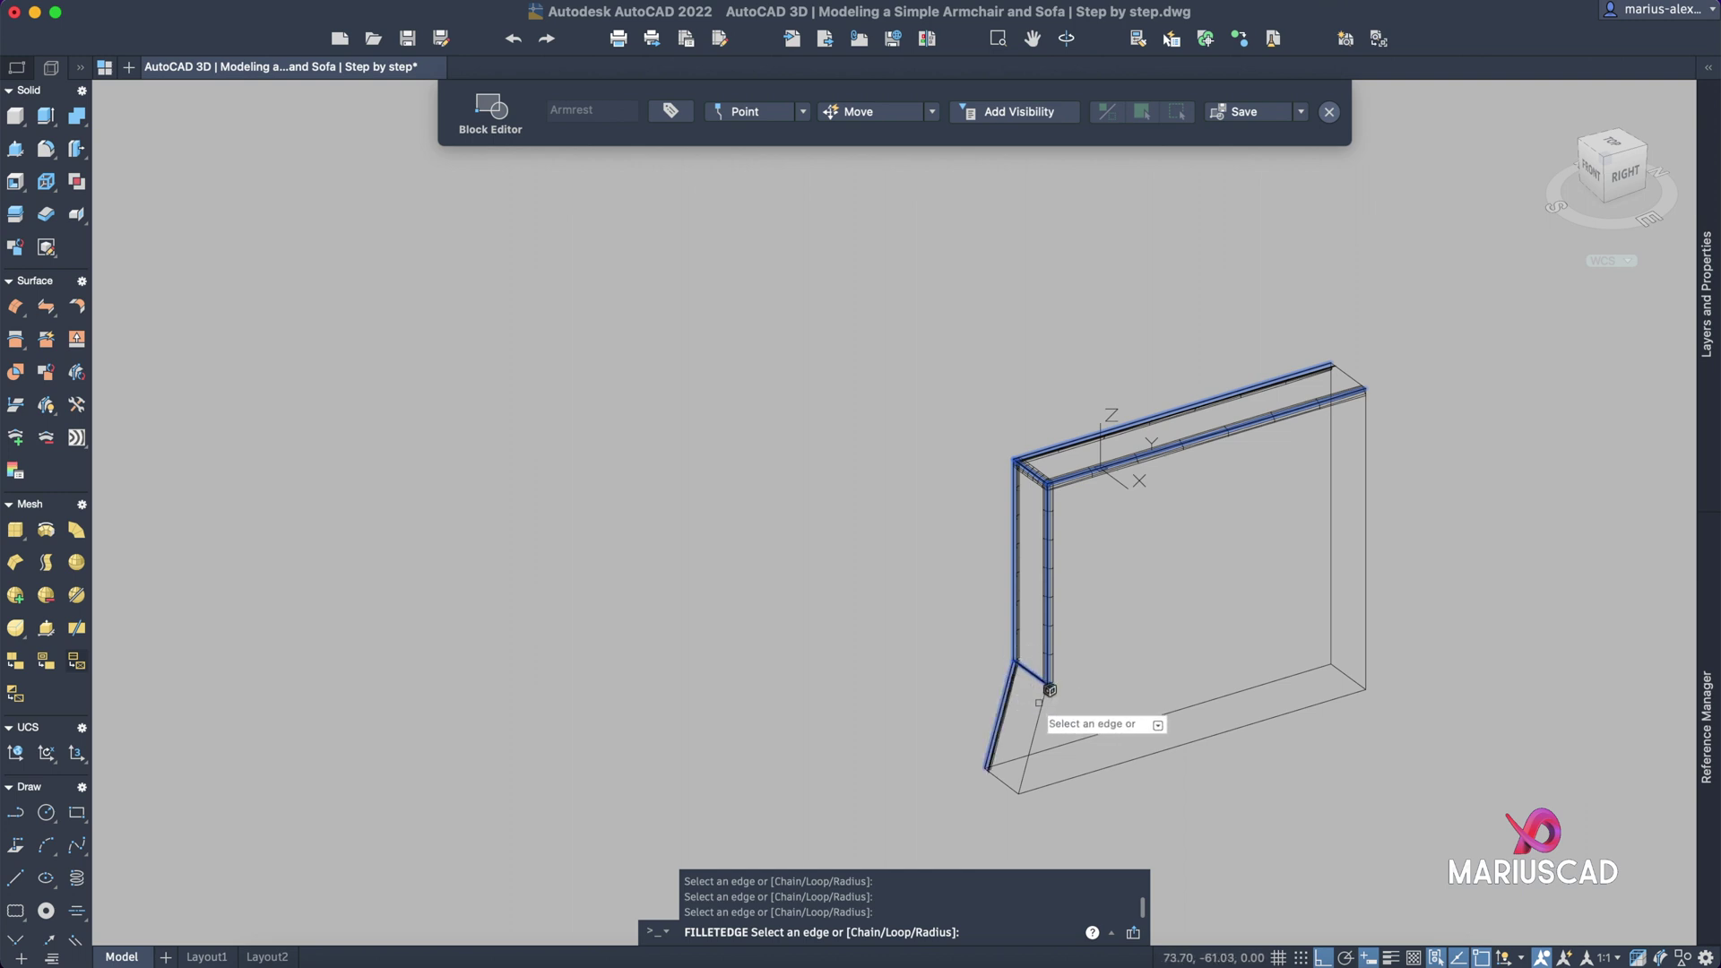
click(1040, 707)
click(1137, 723)
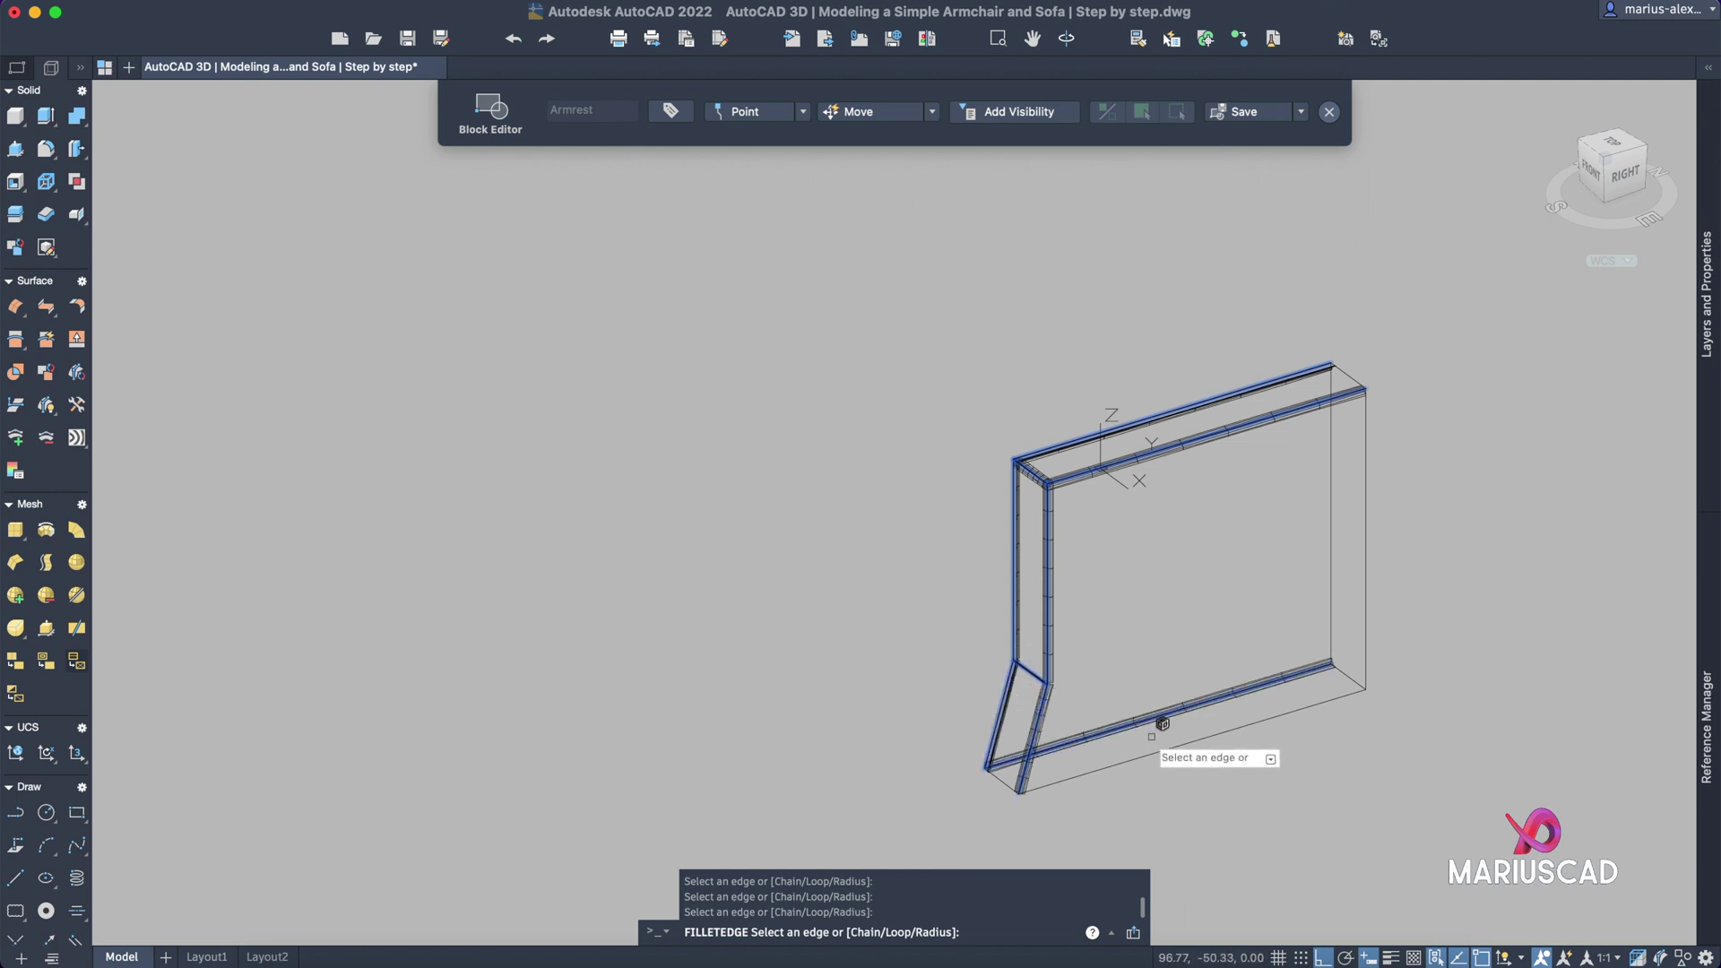
click(1160, 752)
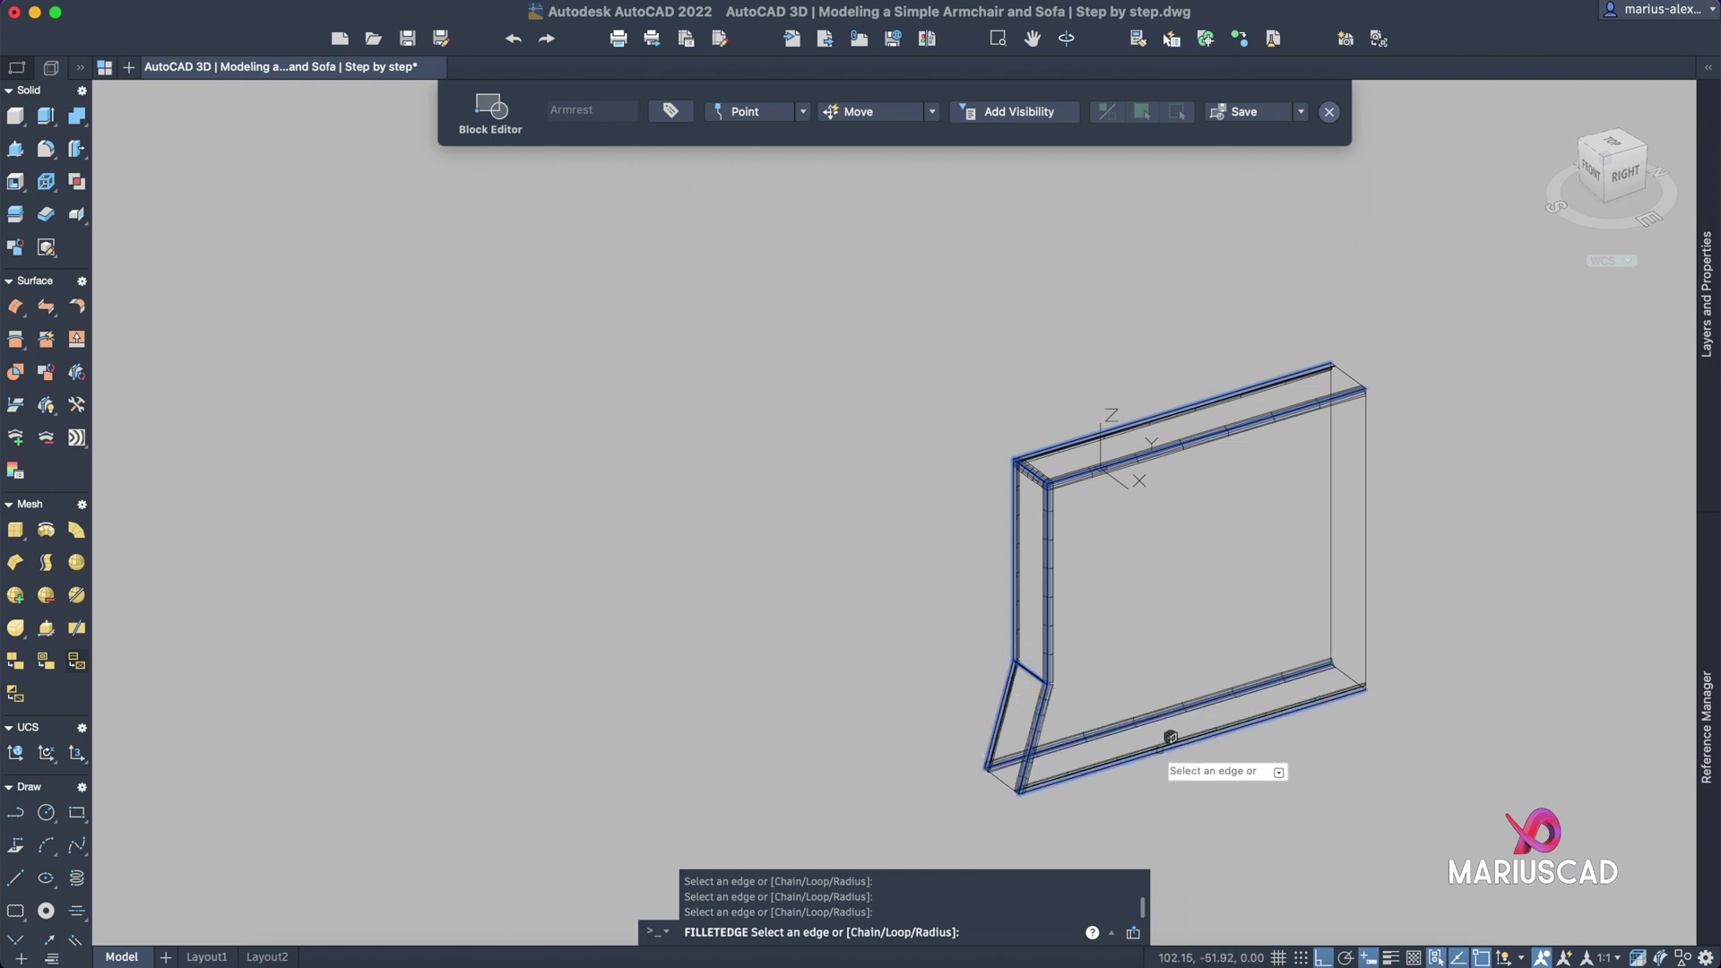
click(1363, 574)
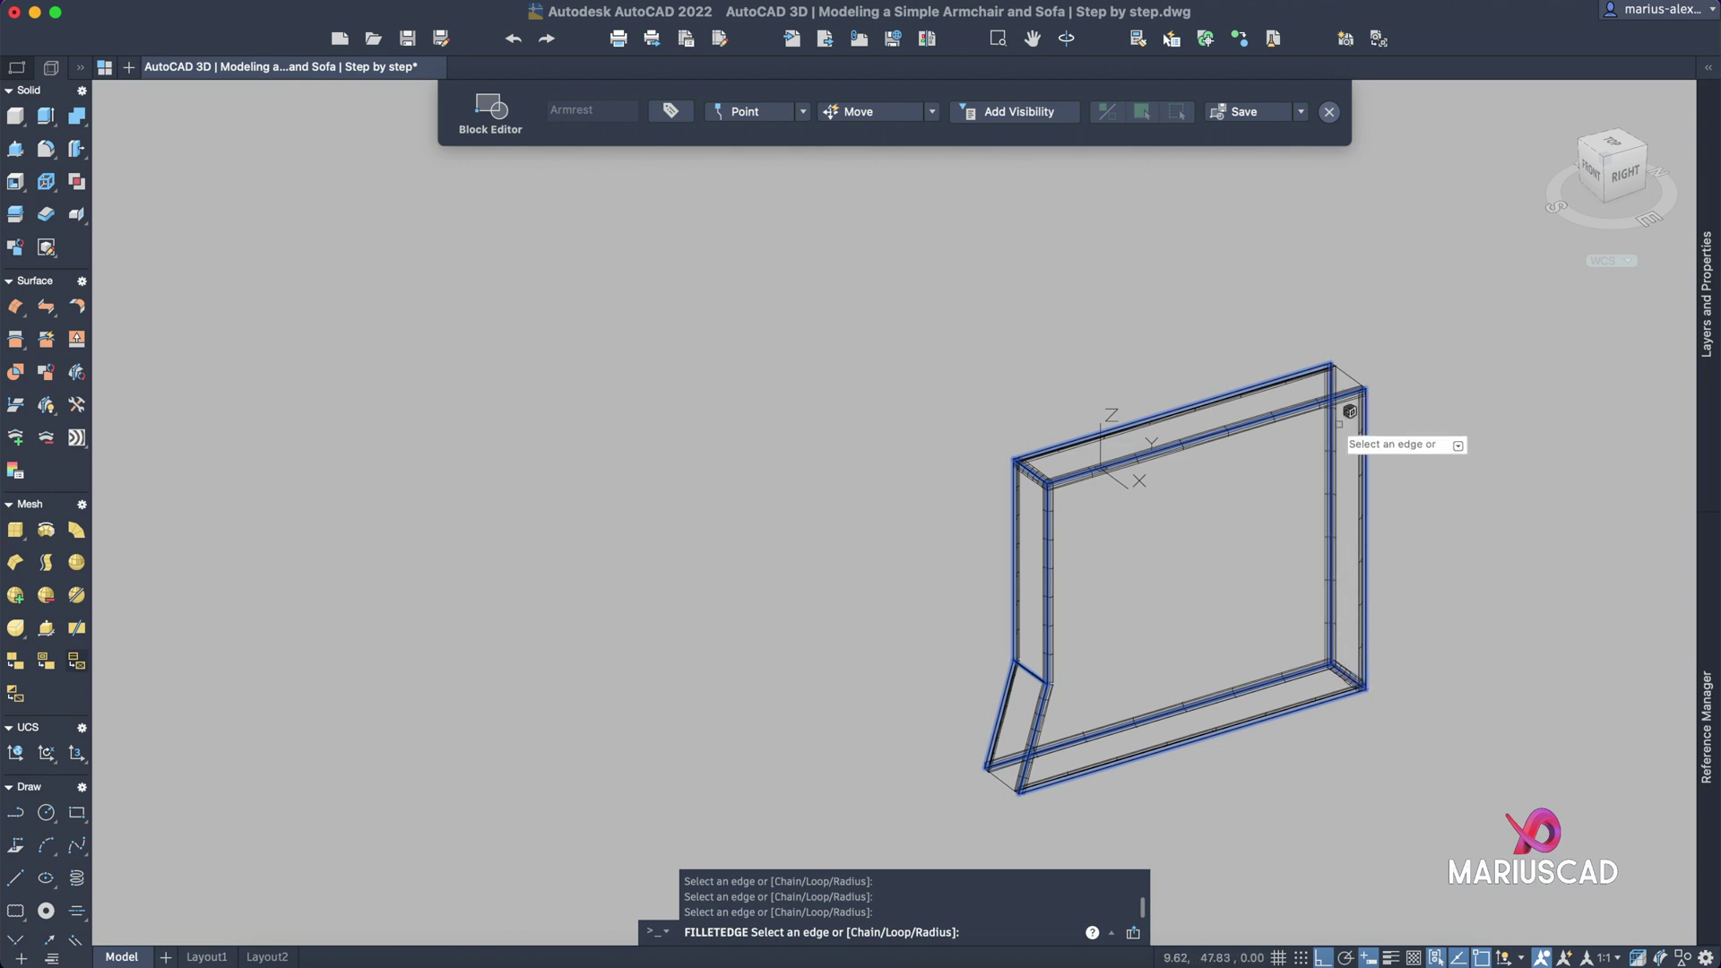
click(1351, 372)
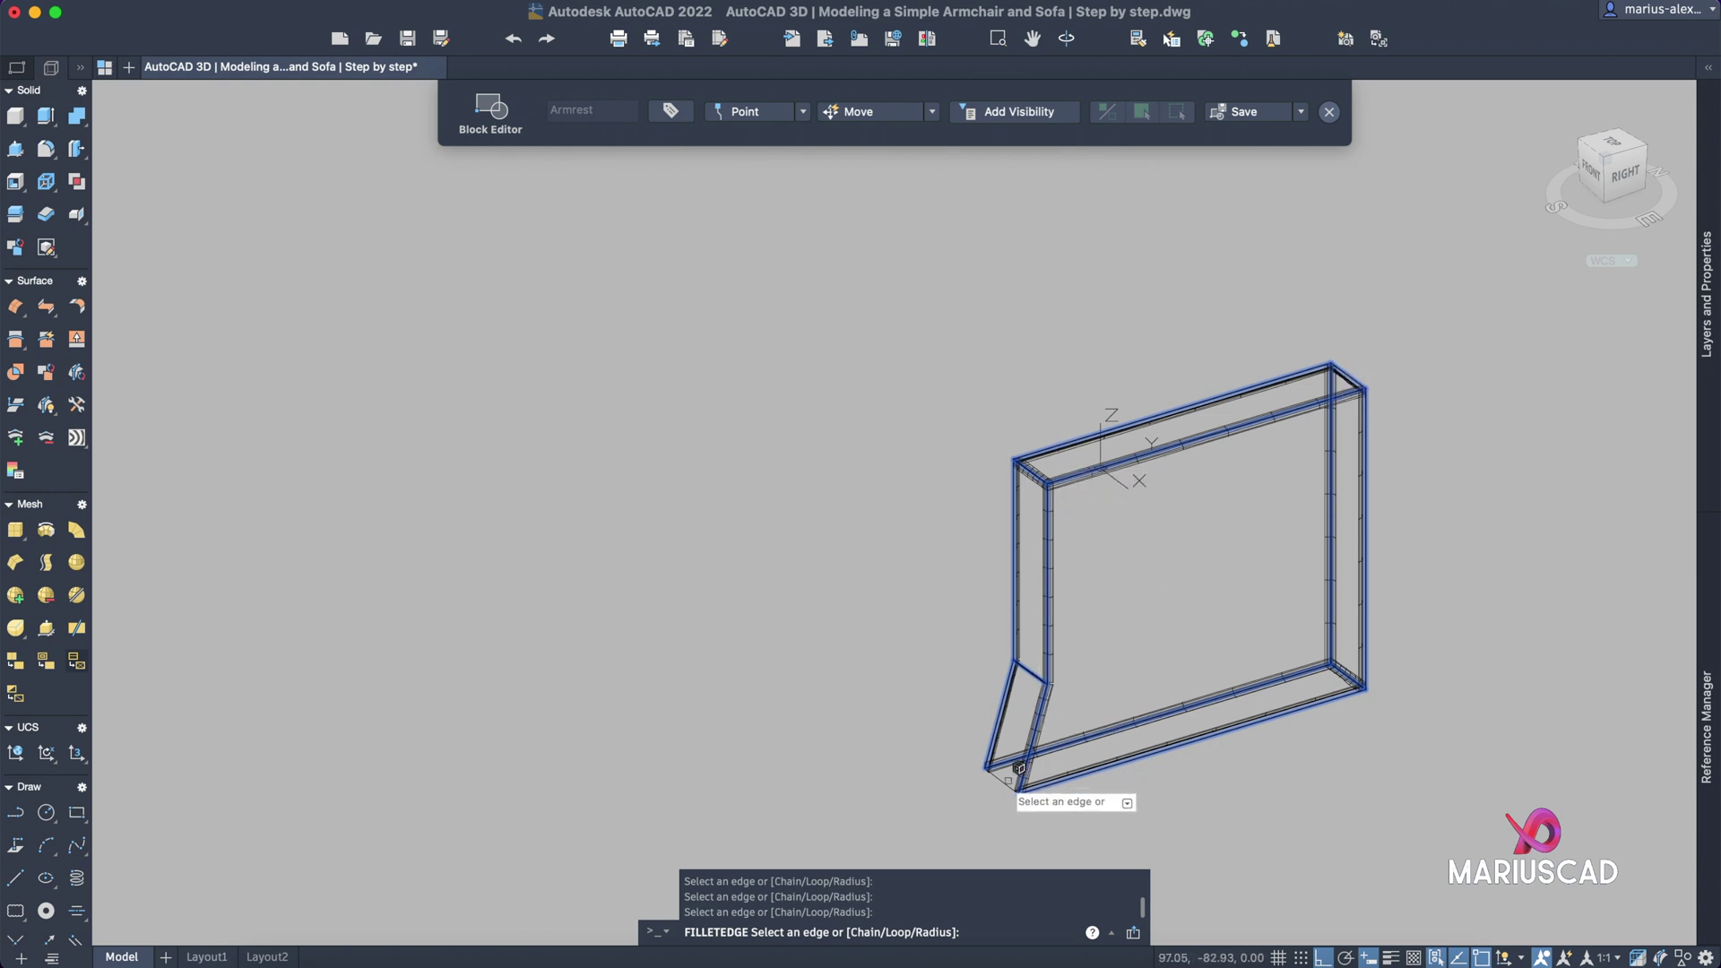
key(Return)
key(Return)
click(1329, 112)
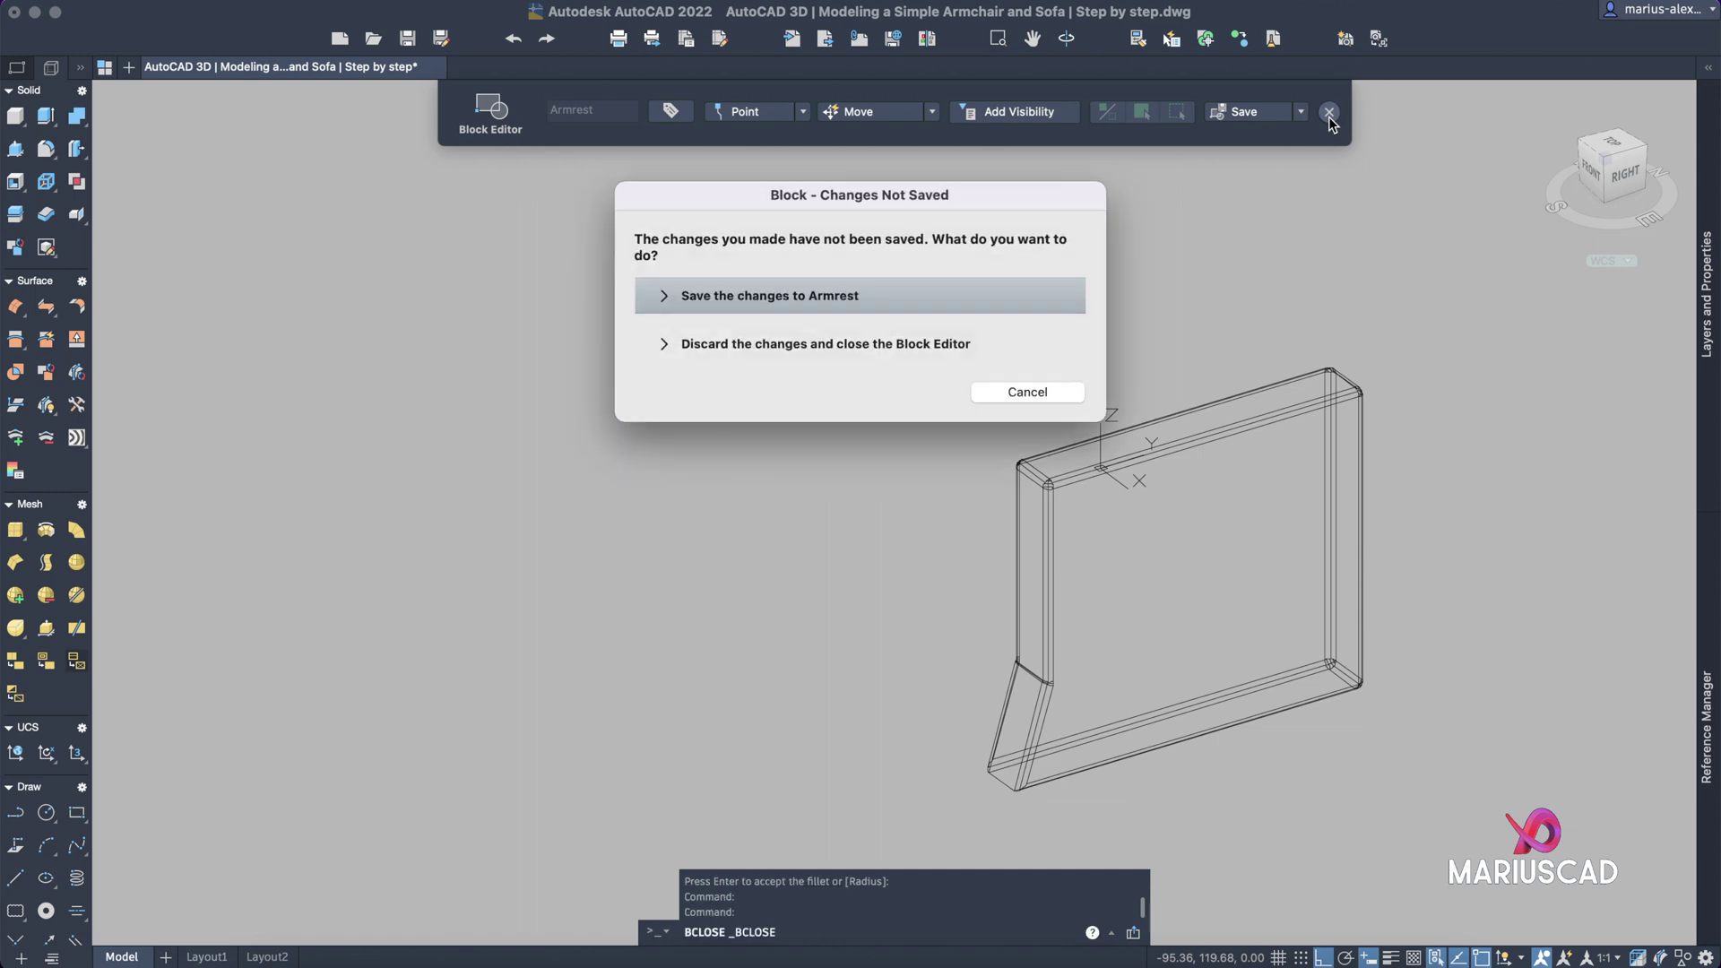
click(817, 305)
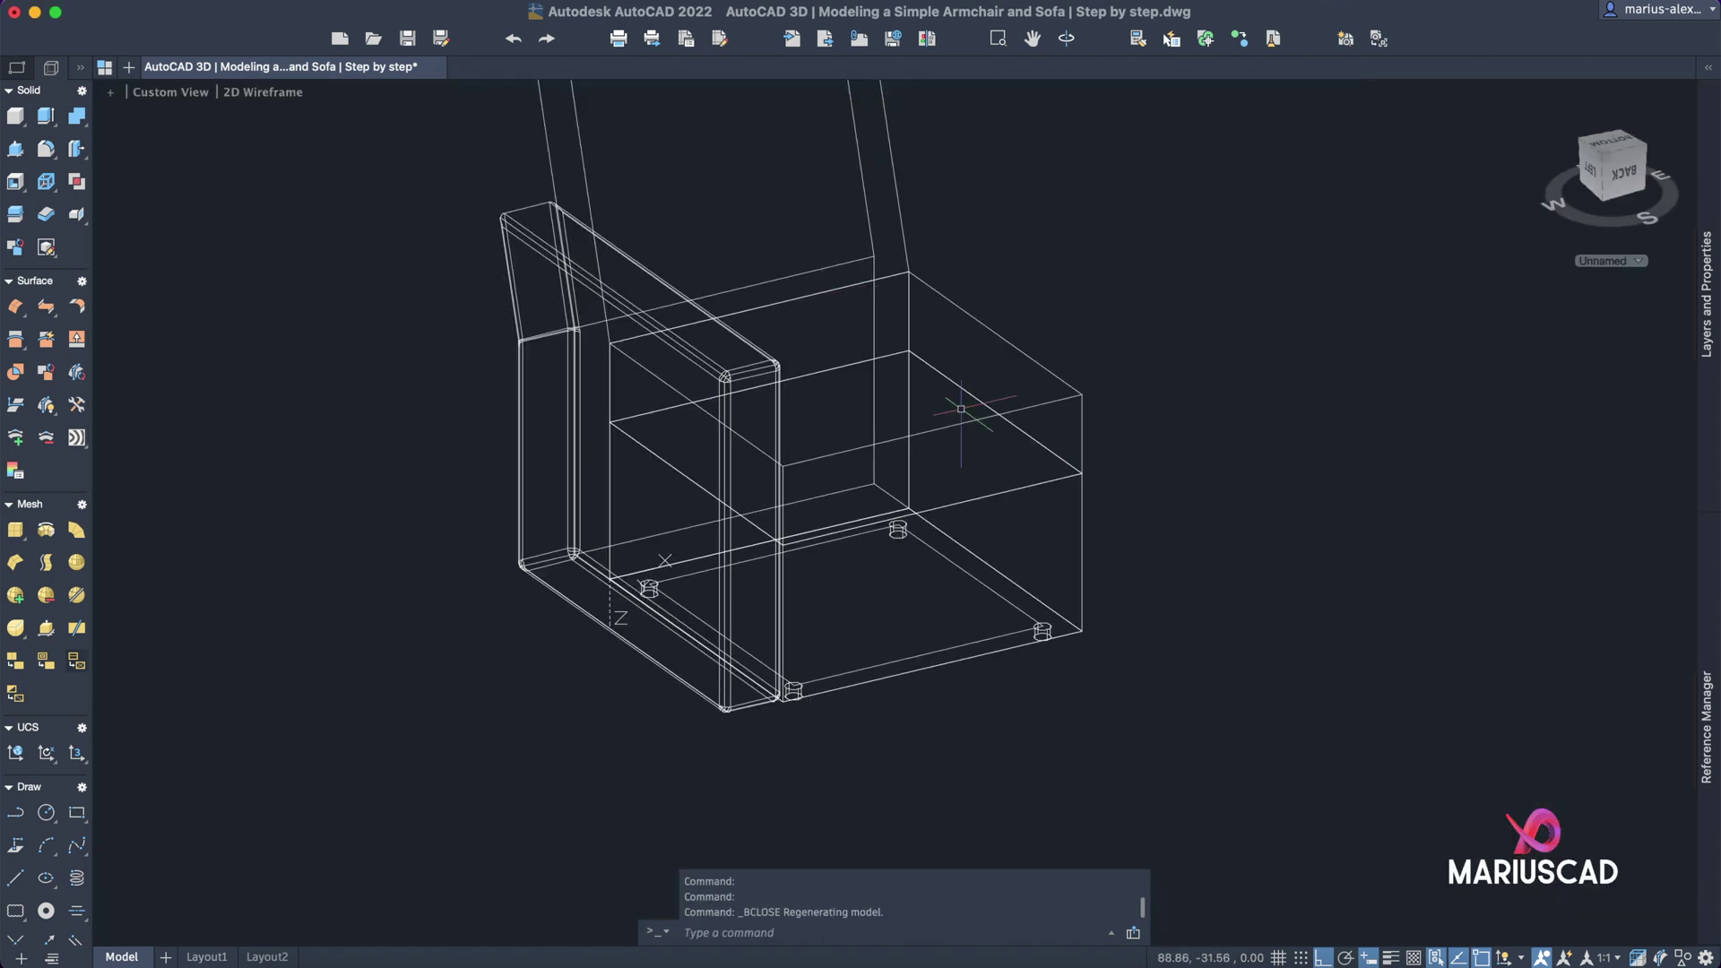
- Copy the armrest 72 units along the X axis to the opposite side of the seat
click(707, 388)
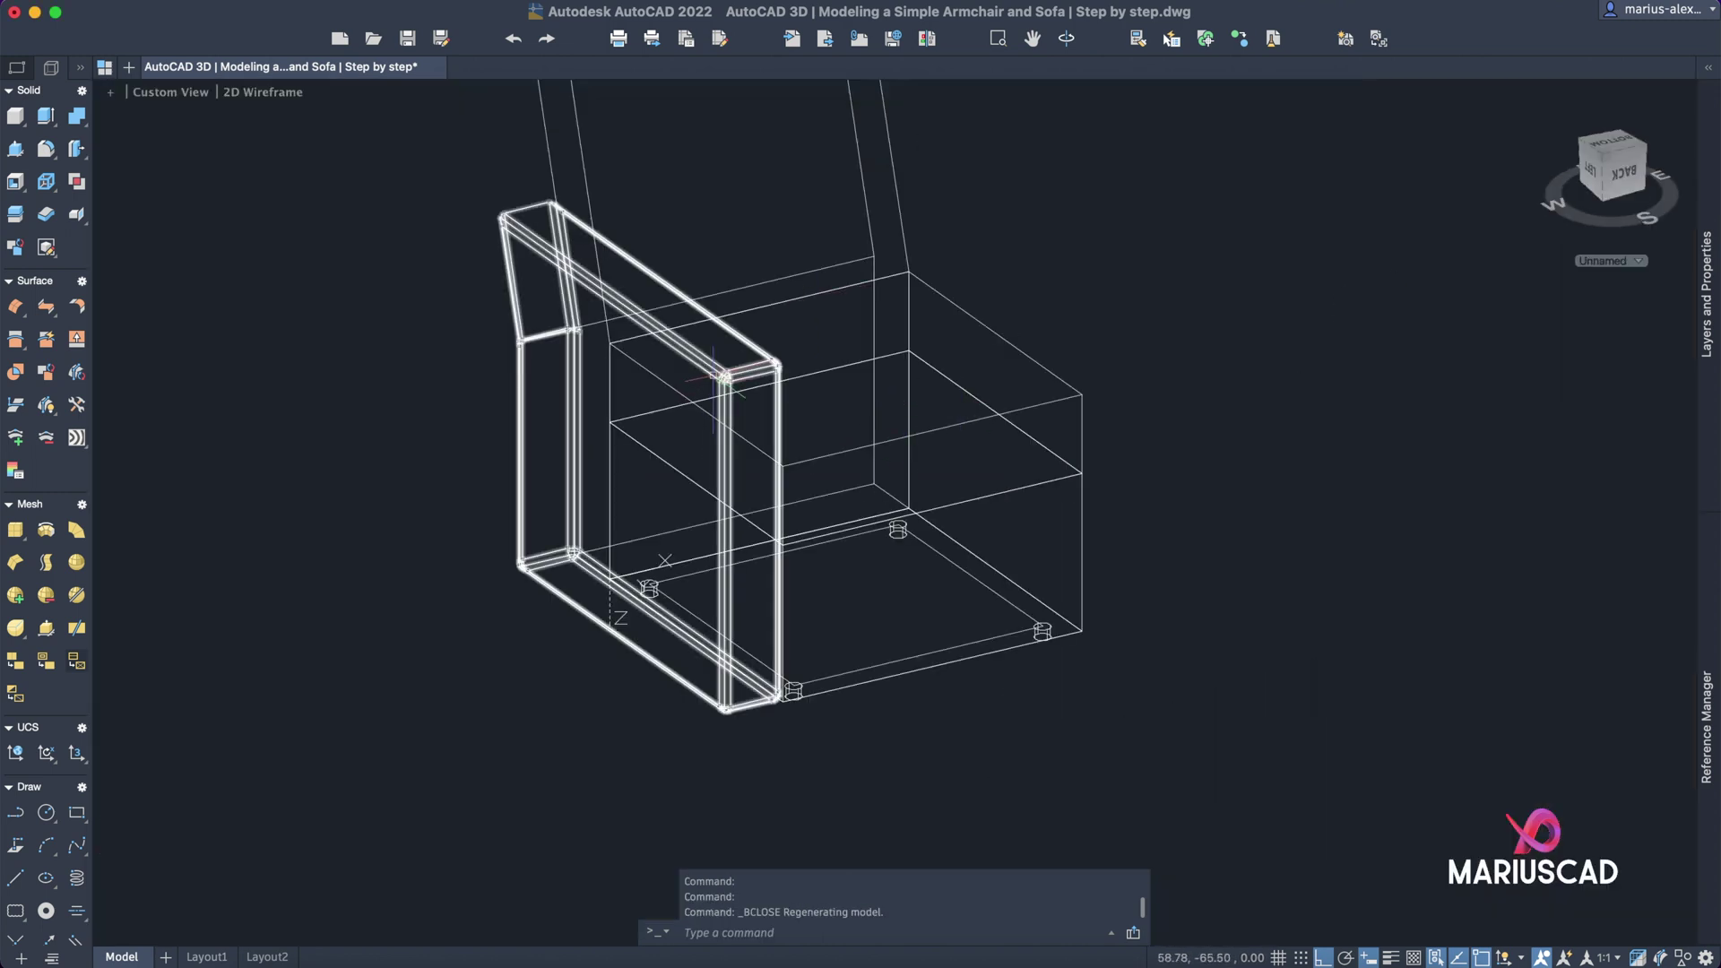
text(c)
key(Return)
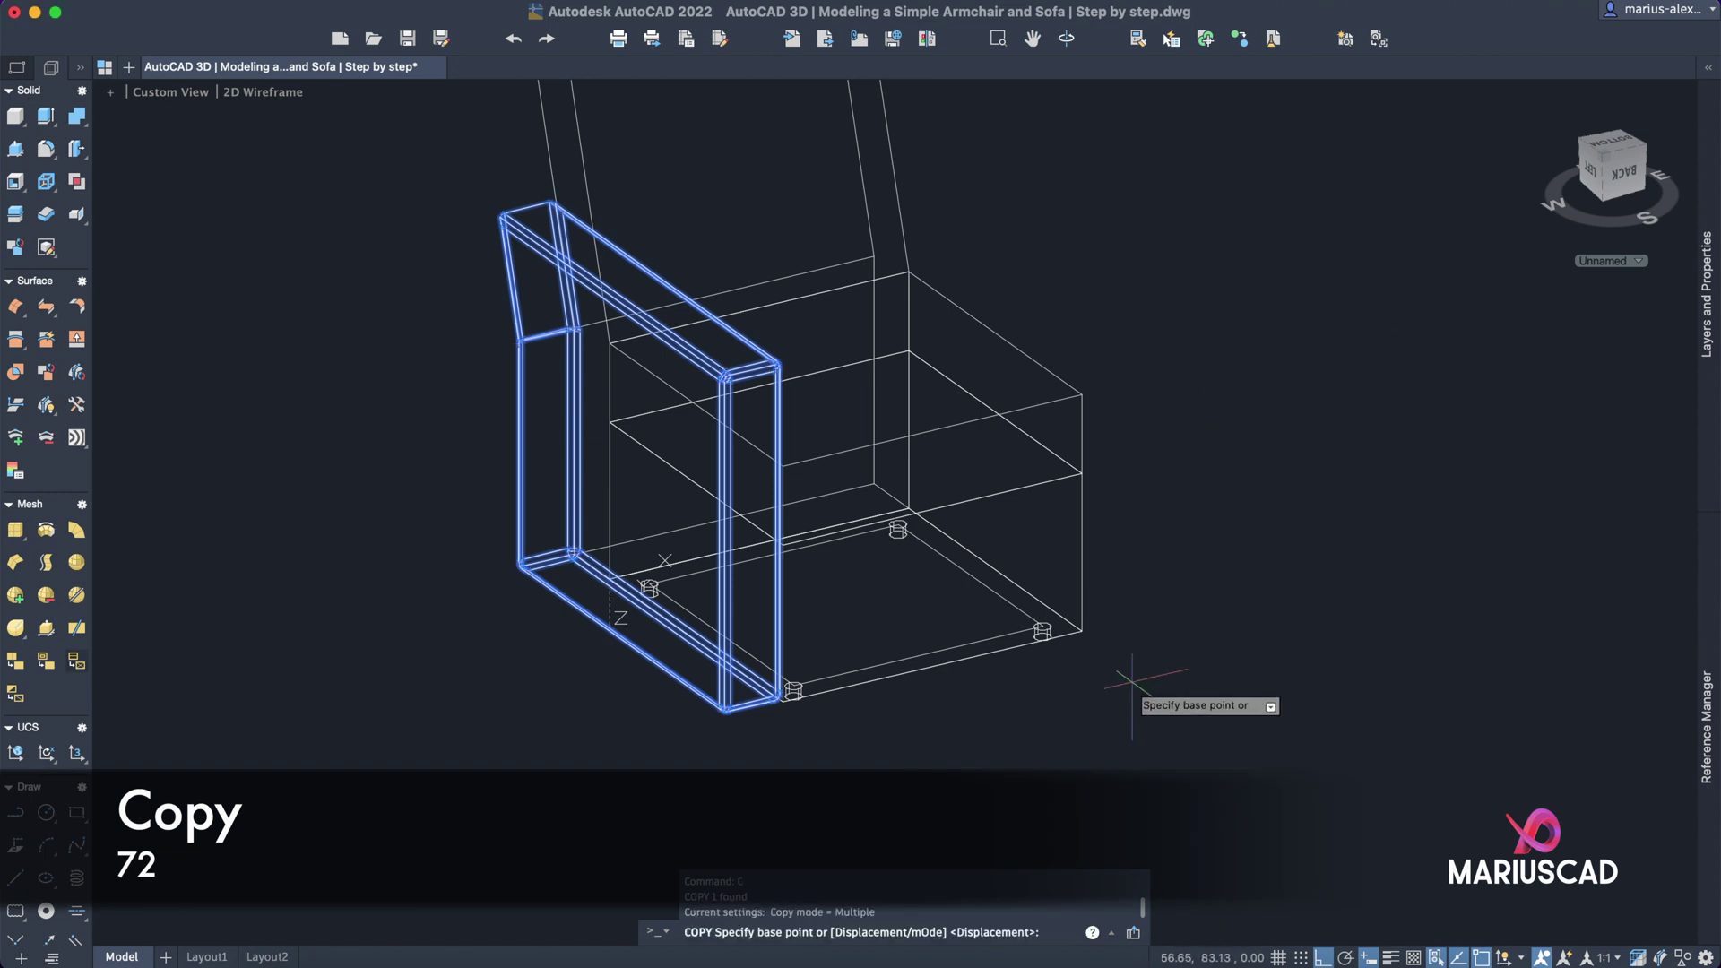
click(1132, 737)
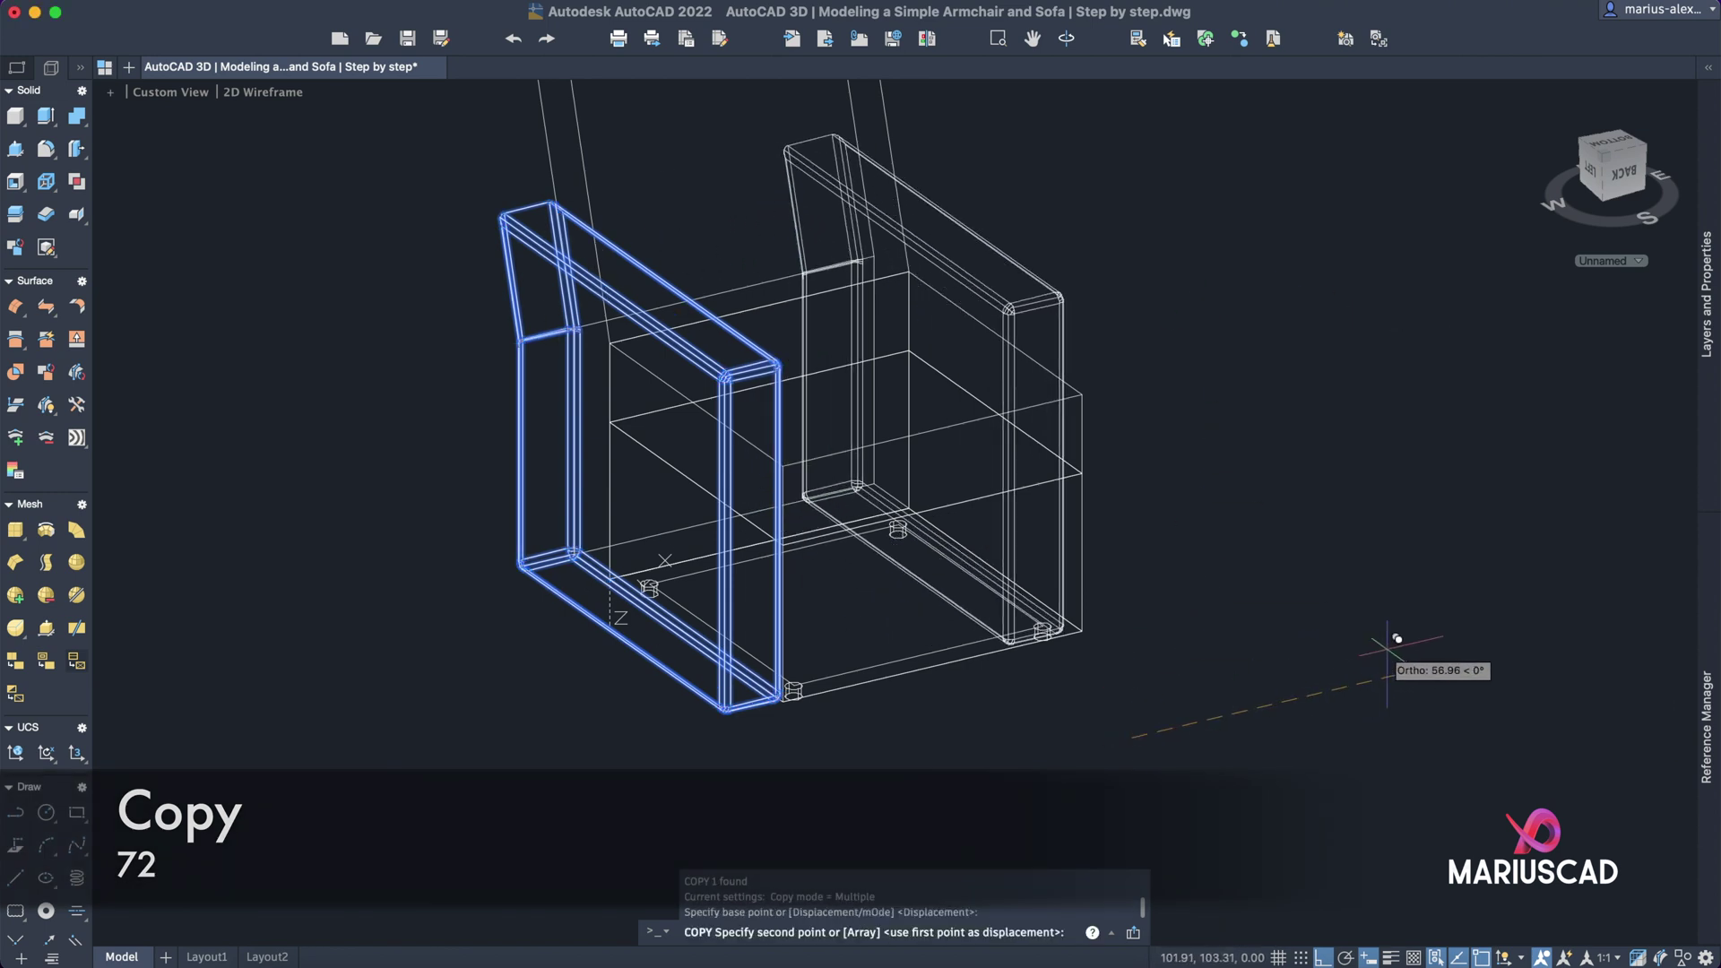
key(Return)
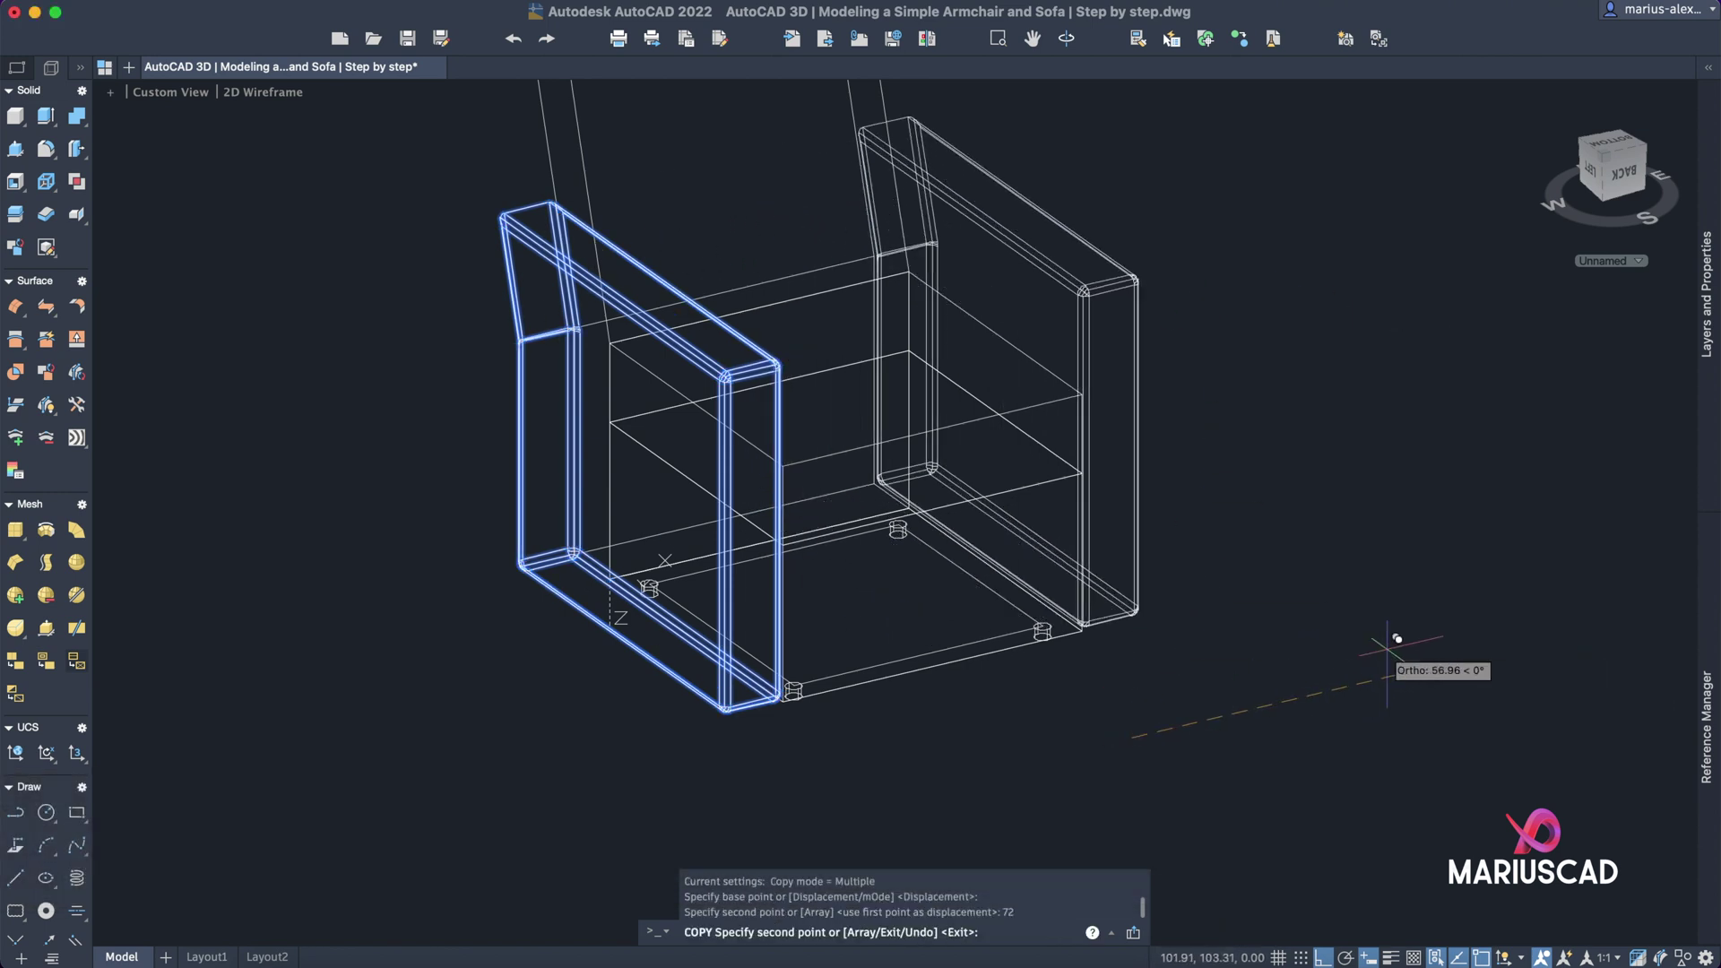
key(Escape)
- Open the Backrest block in the Block Editor and show it in a 3D view
shift+middle_drag(1129, 386, 1017, 402)
double_click(978, 317)
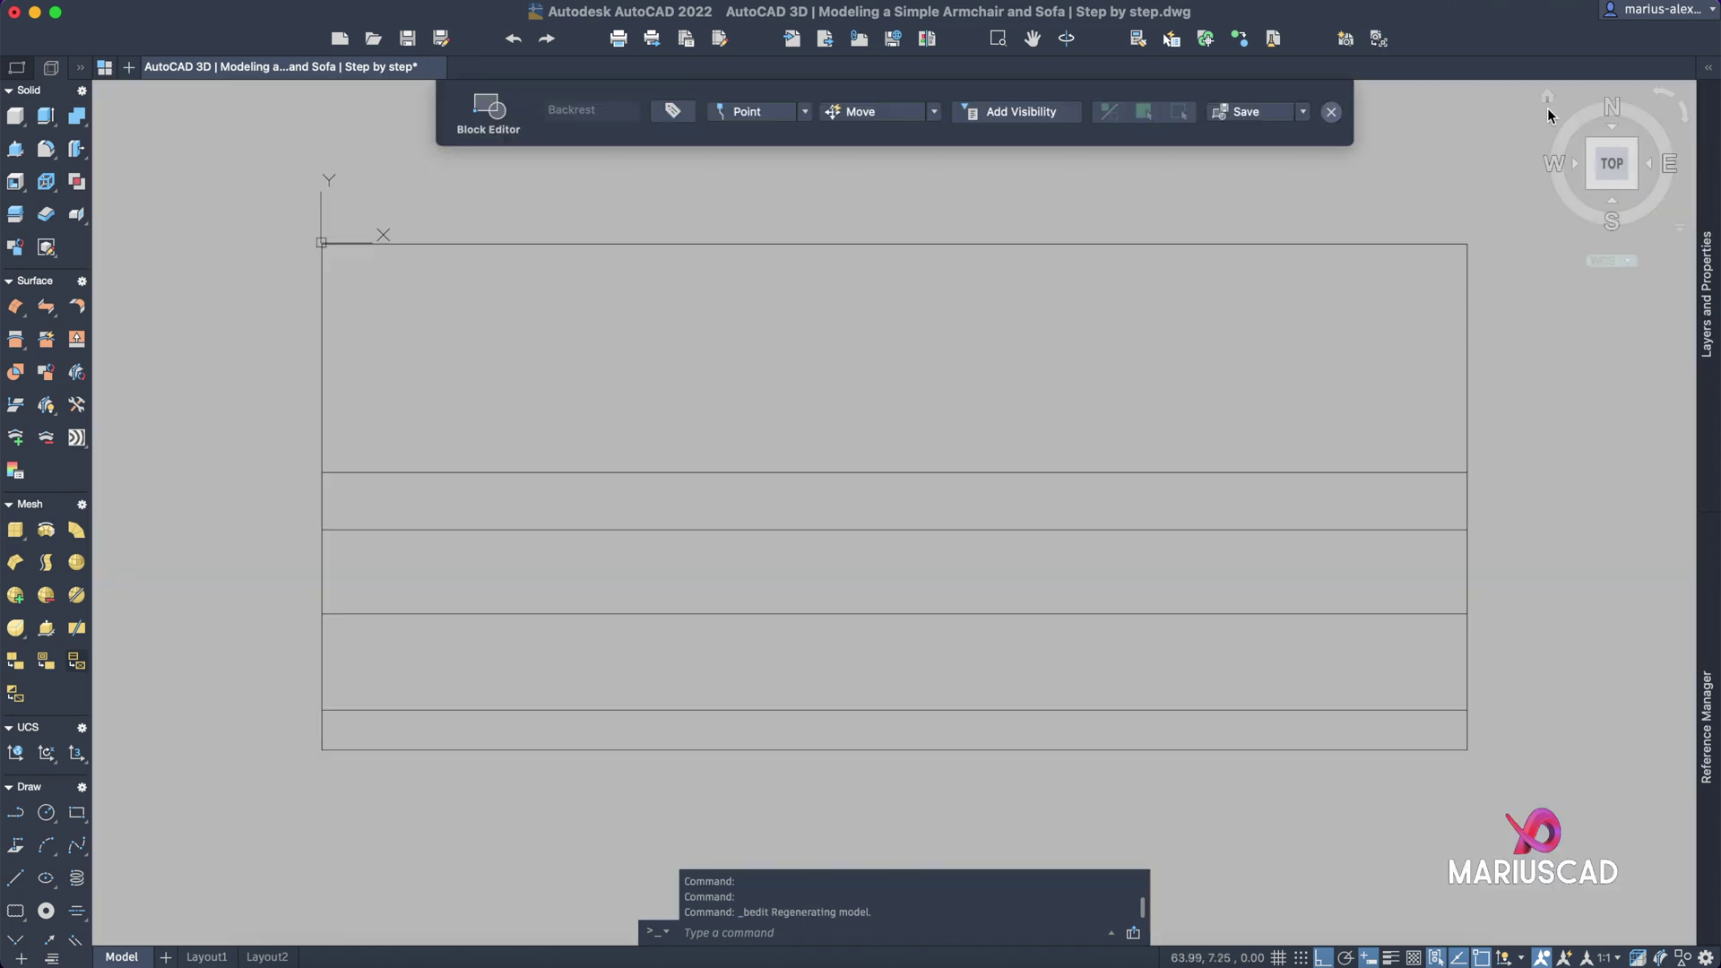
scroll(1398, 472, down, 2)
- Round the backrest's end face and side edges with a 1.5 edge fillet, and save the changes to the Backrest block
text(fillet)
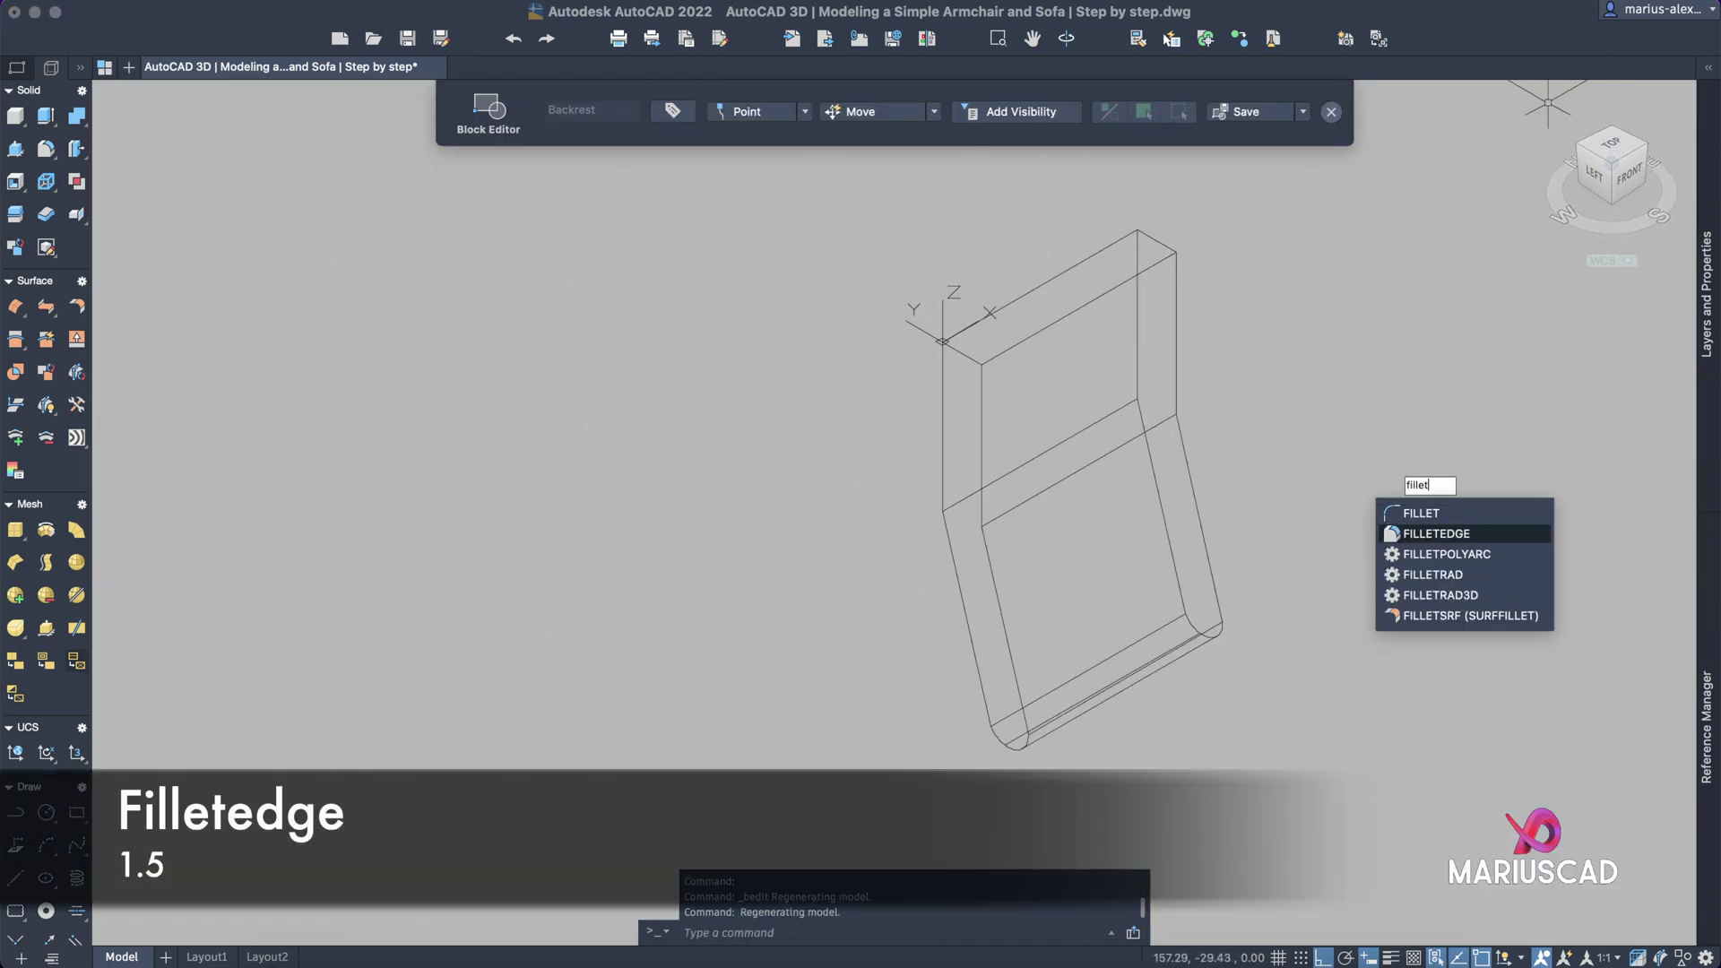
key(Return)
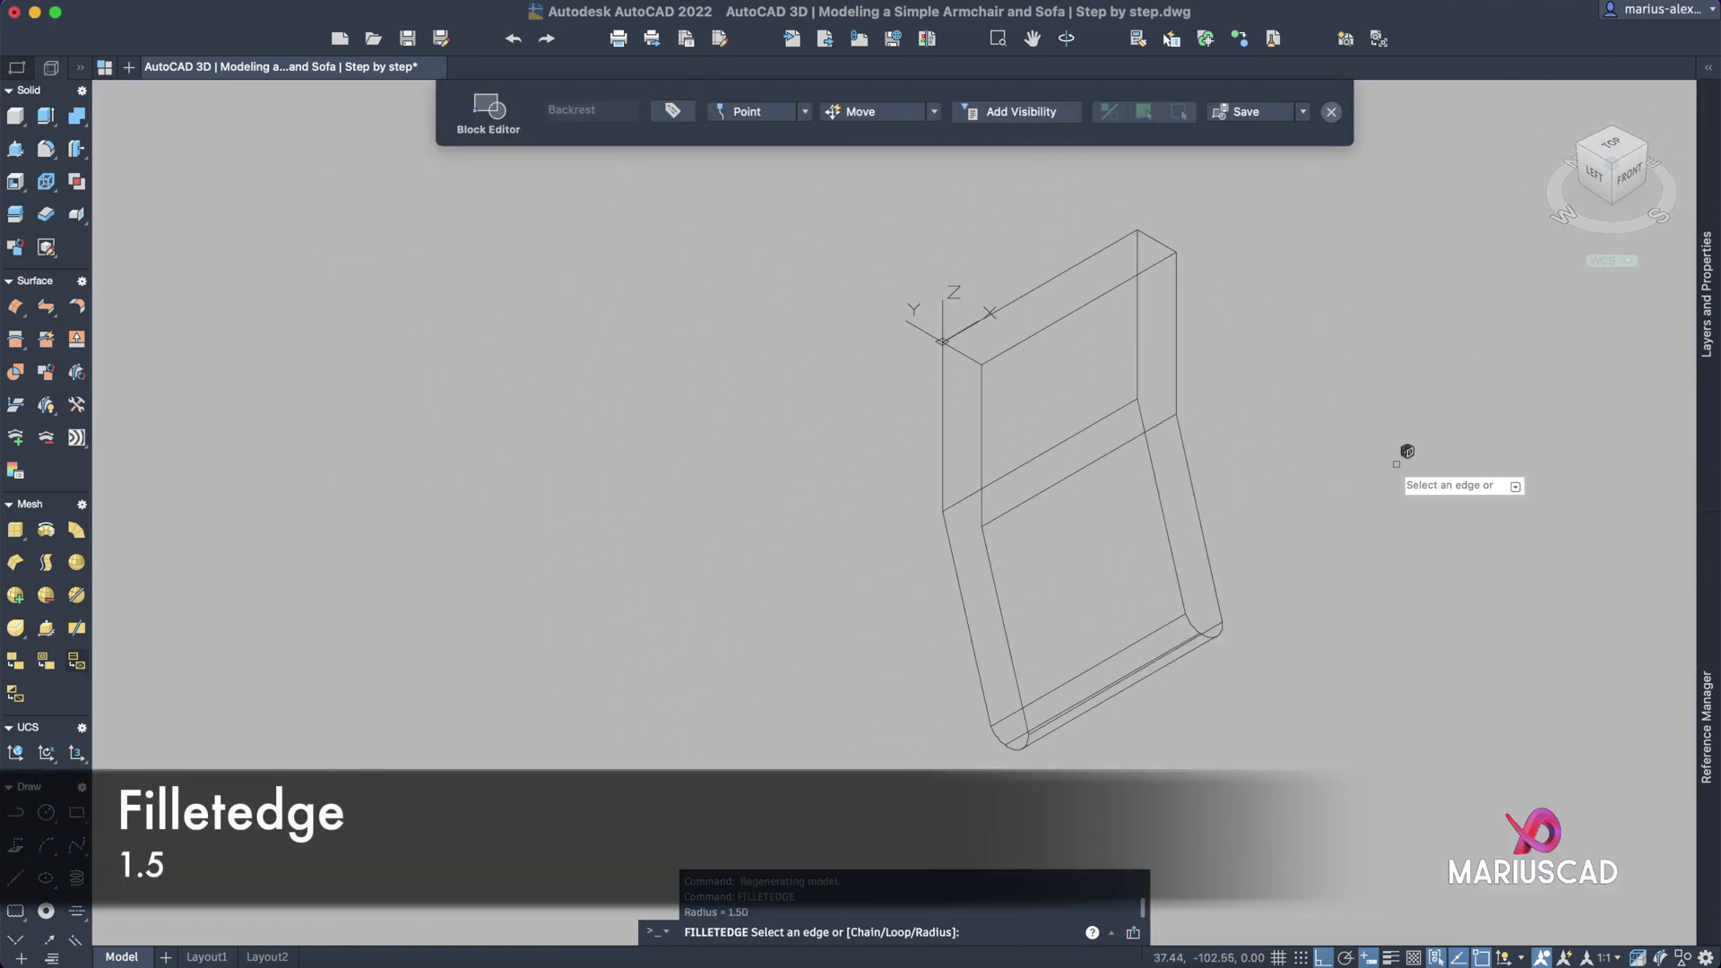
click(1065, 306)
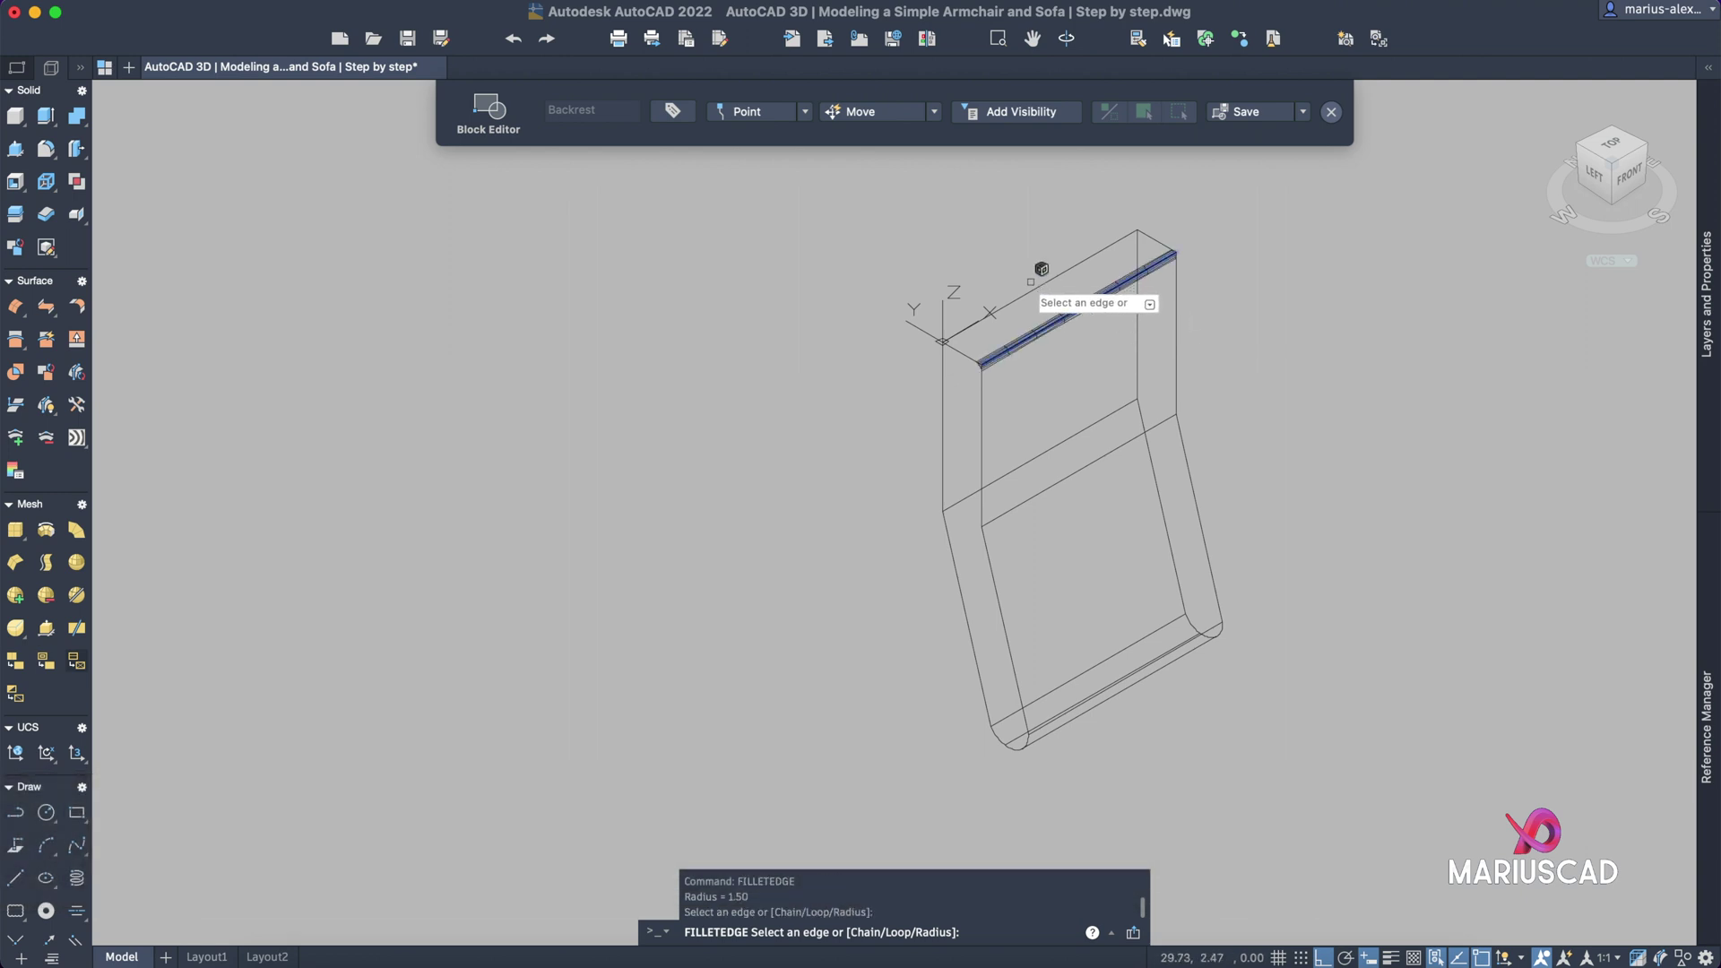
click(1024, 294)
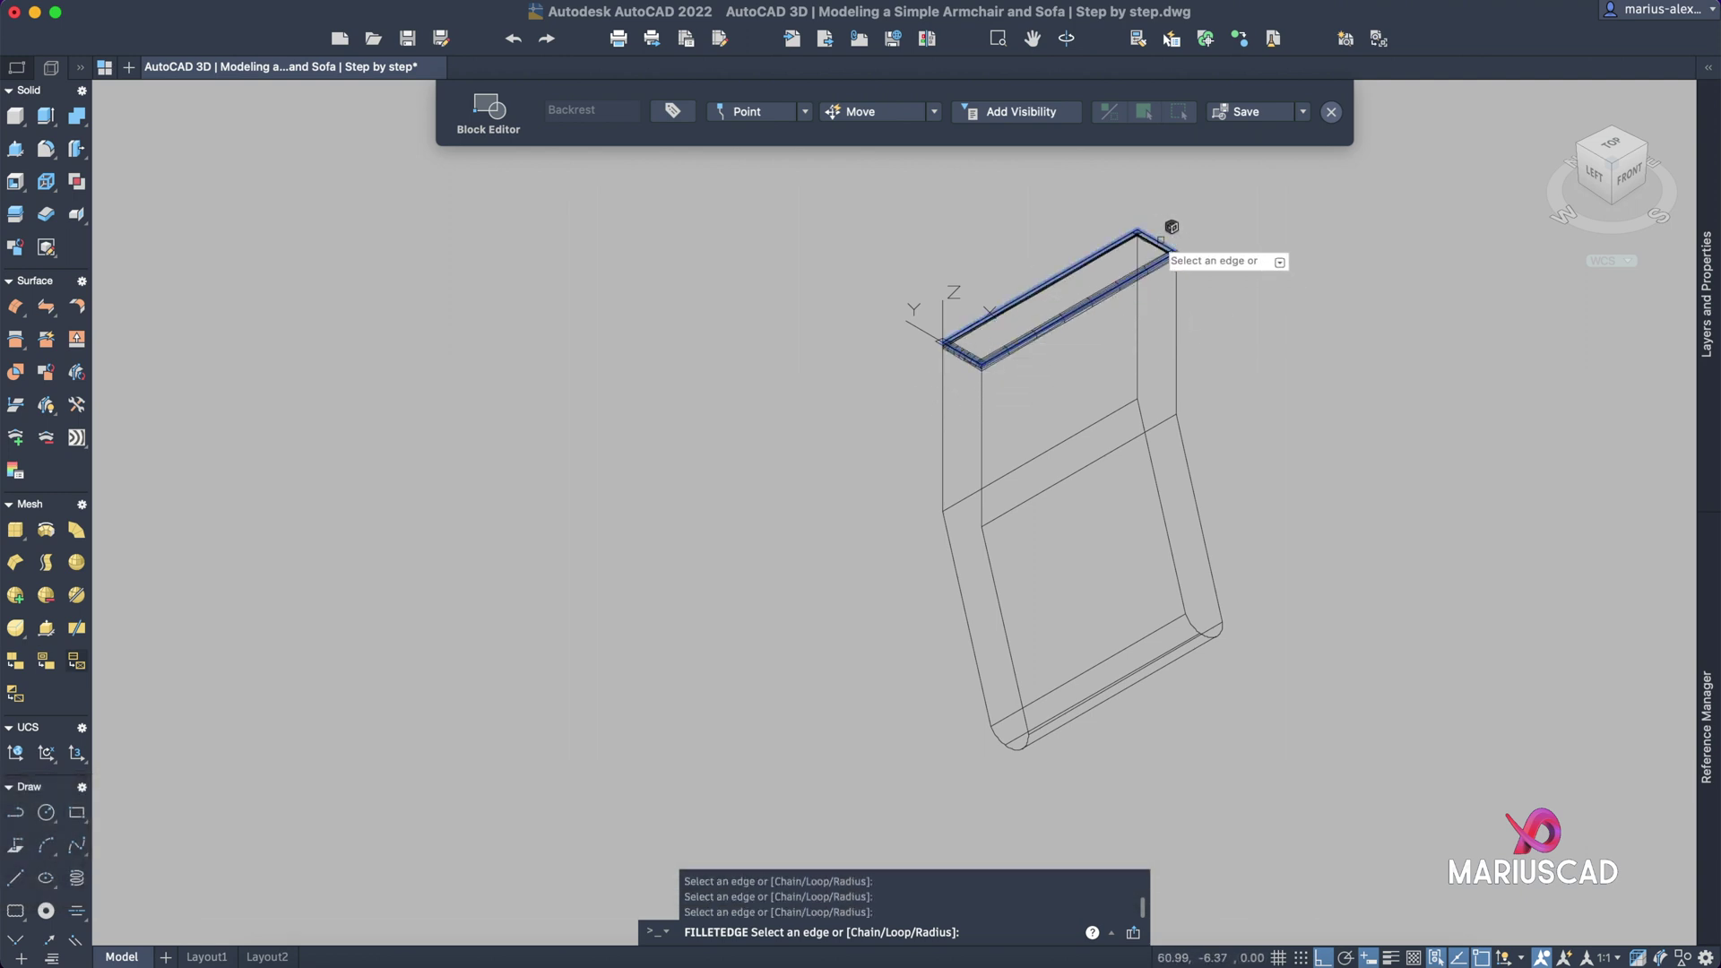
click(1138, 301)
click(1117, 411)
click(1144, 432)
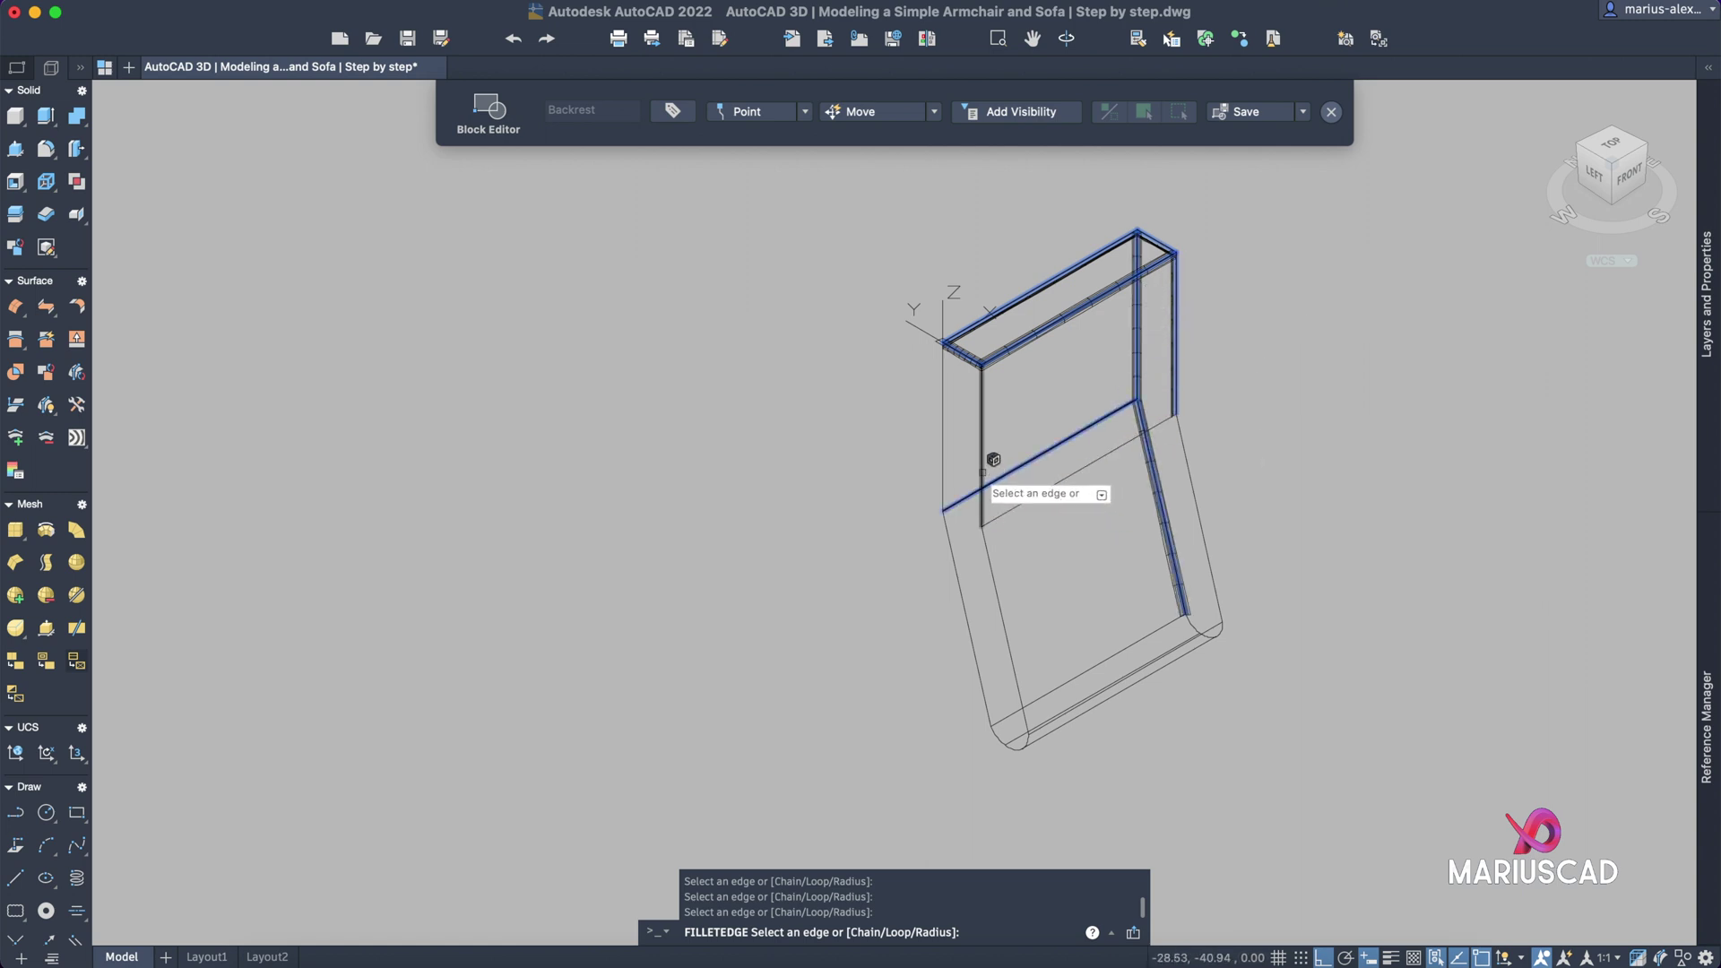
click(944, 453)
click(1003, 627)
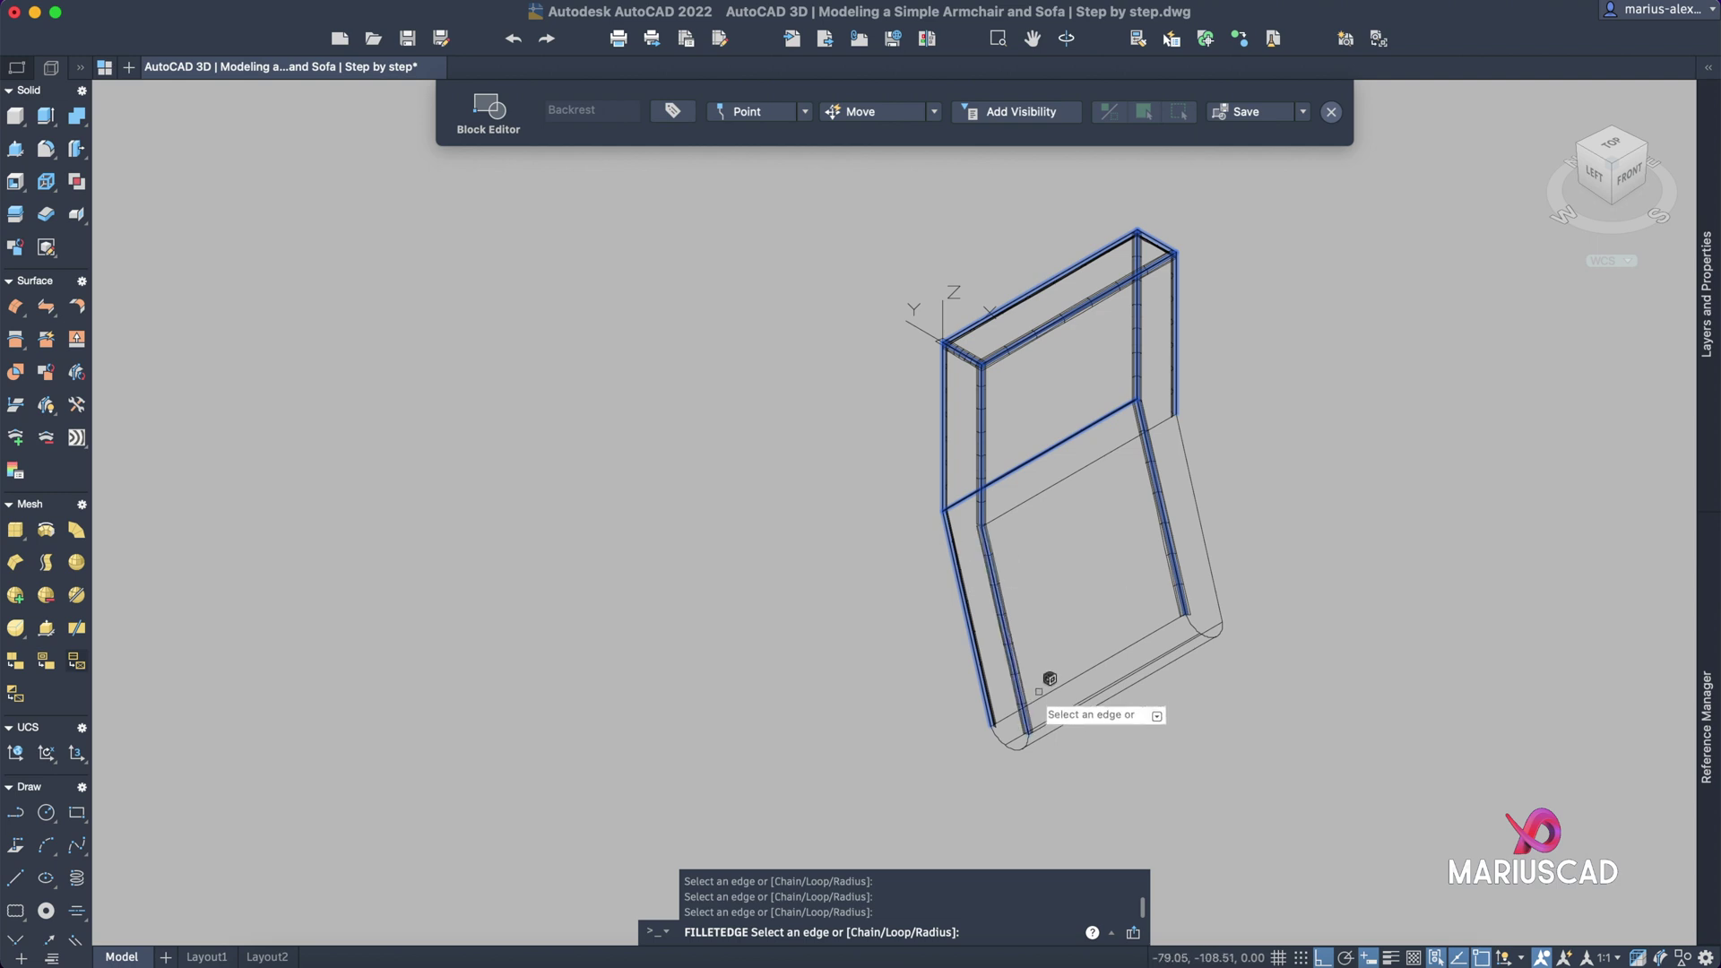
click(1217, 607)
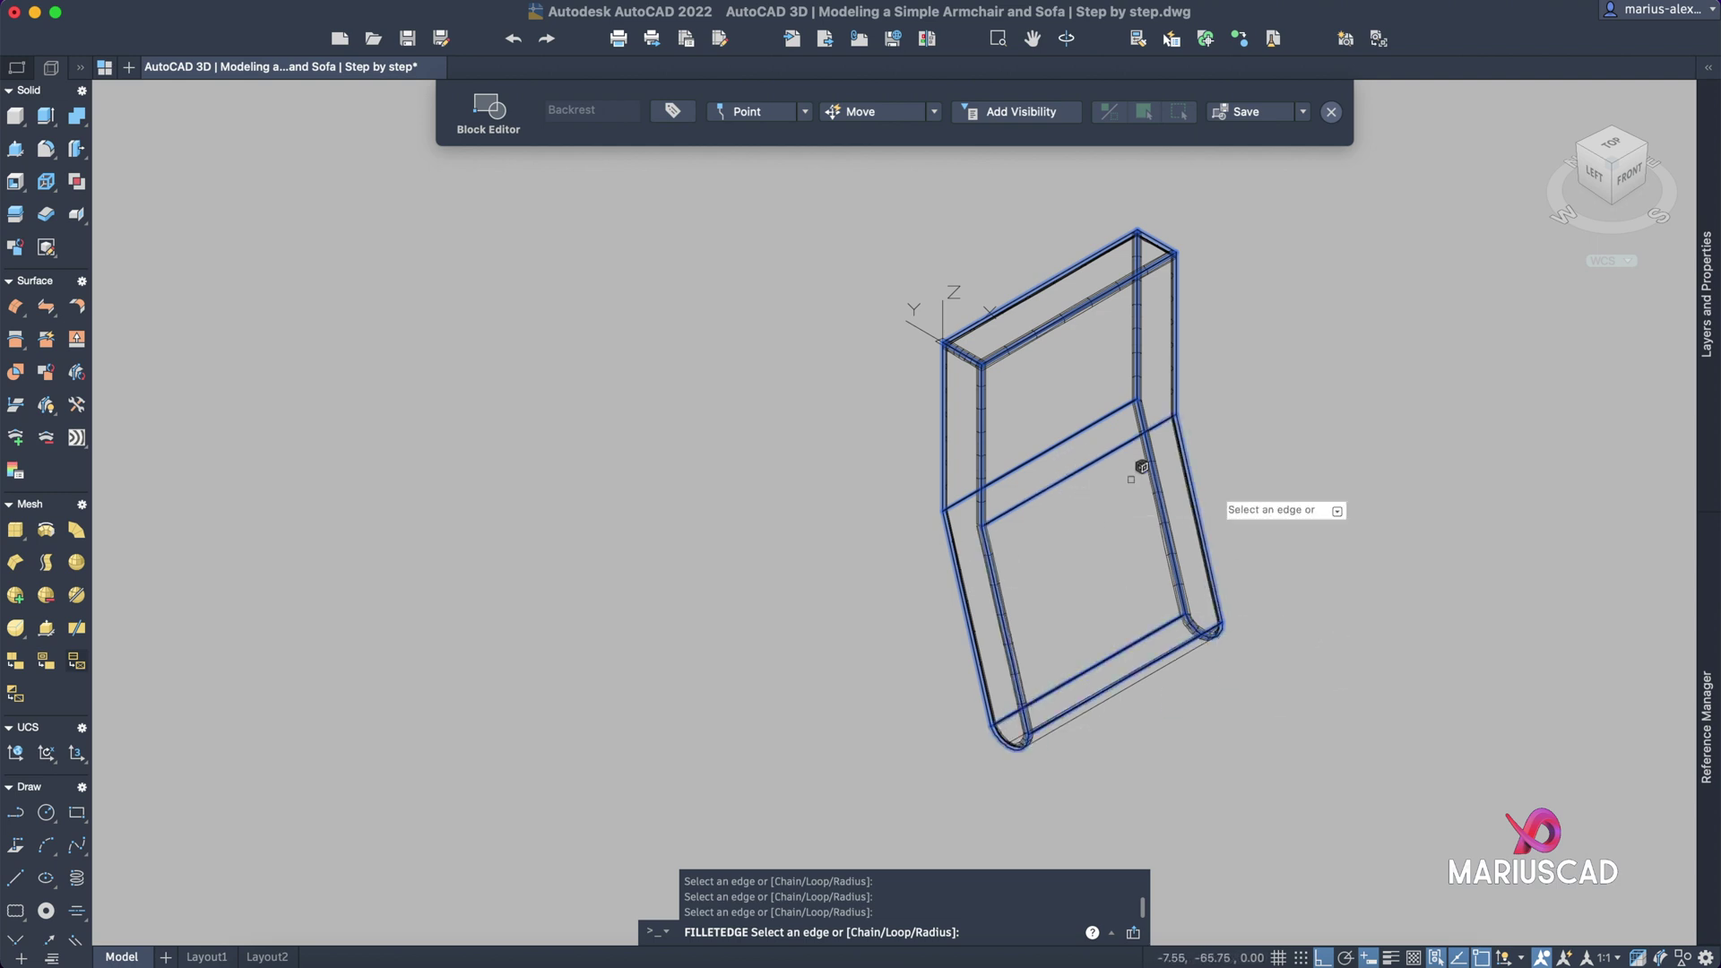
key(Return)
key(Return)
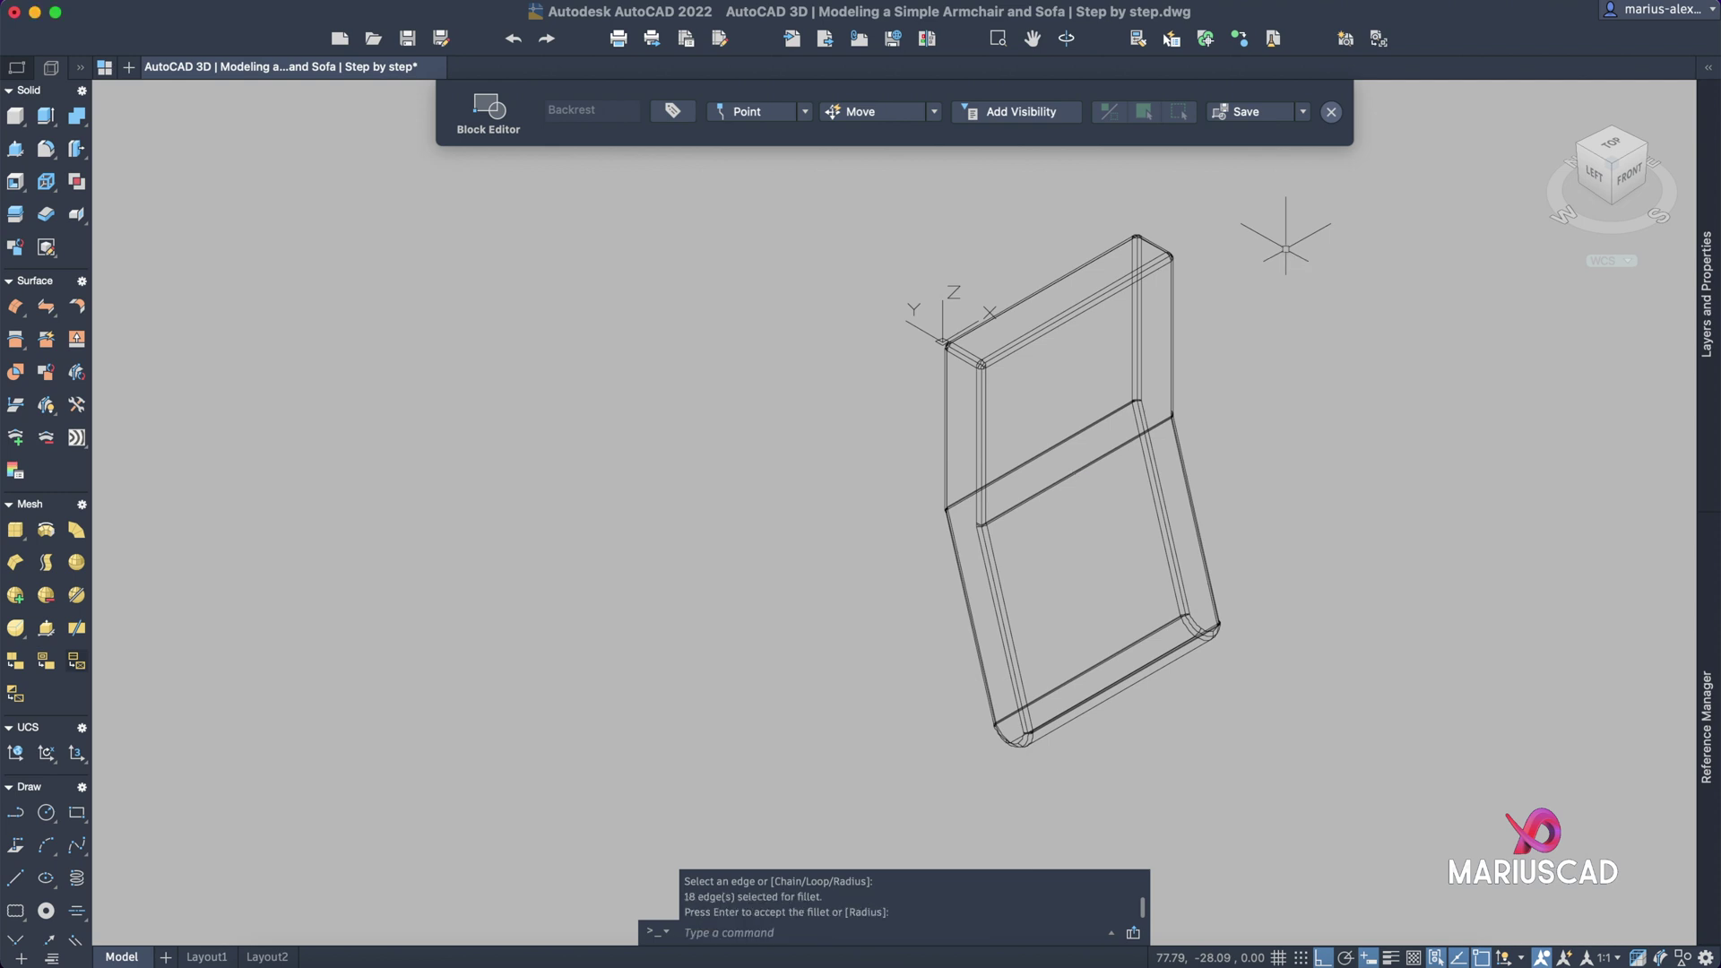
click(1331, 111)
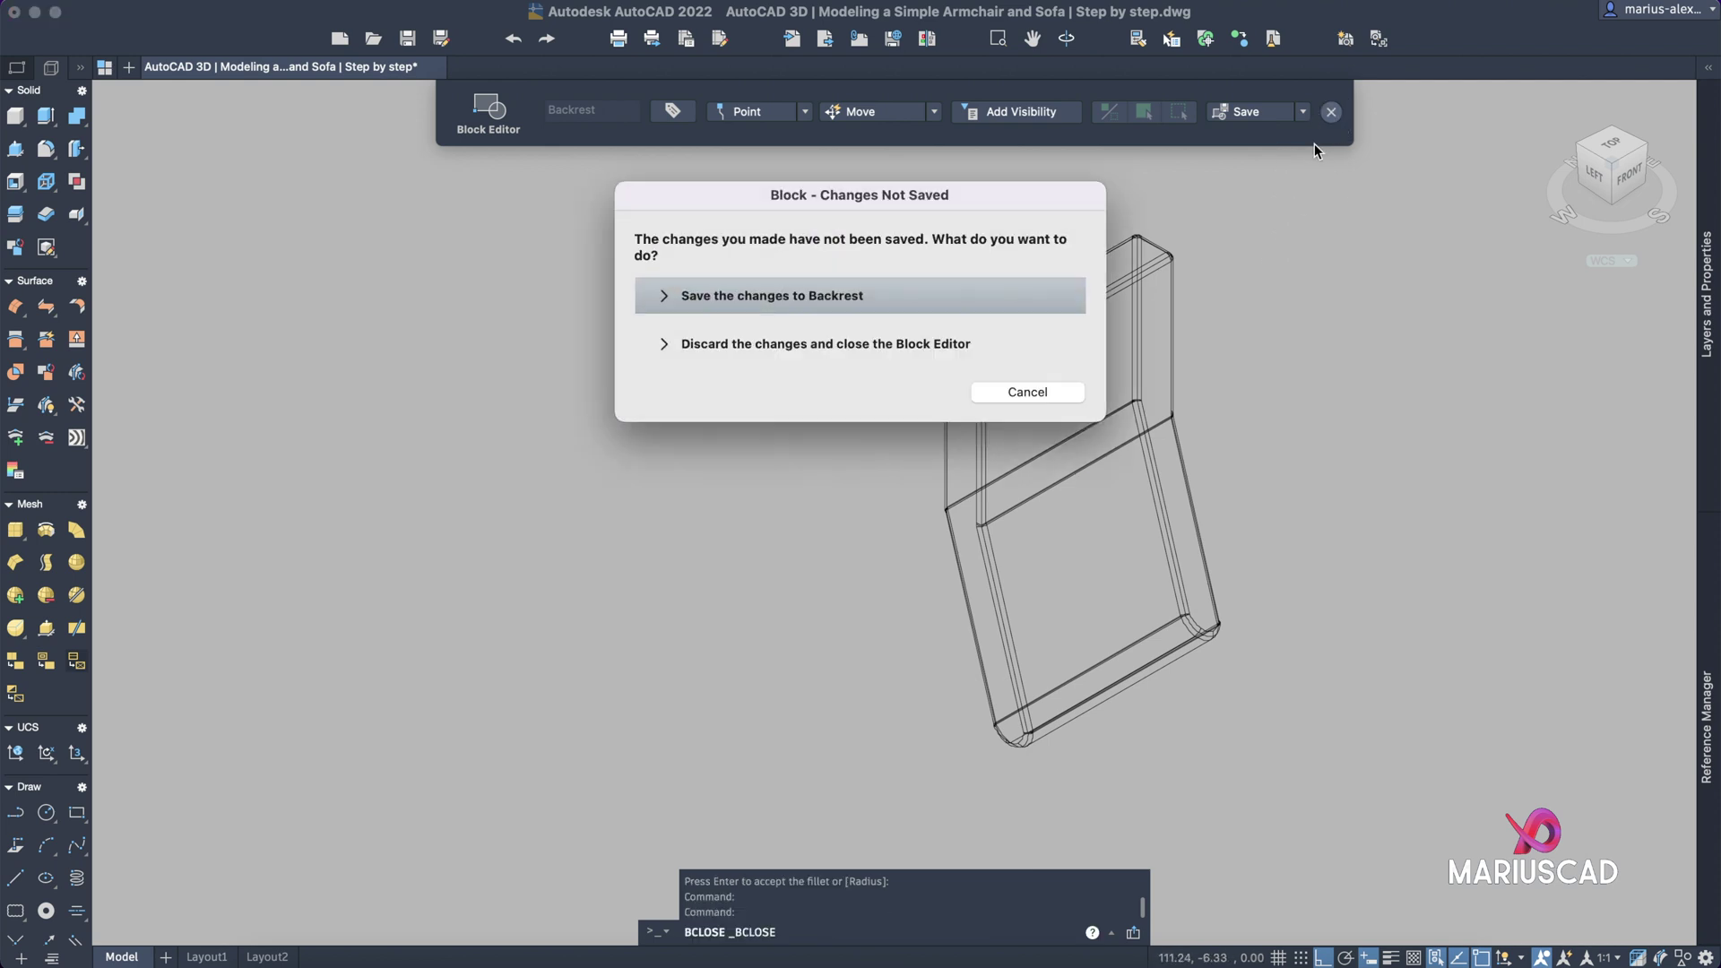
click(961, 286)
- Open the Leg block from under the armchair in the Block Editor and show it in a 3D view
shift+middle_drag(966, 493, 1348, 511)
scroll(1114, 556, down, 3)
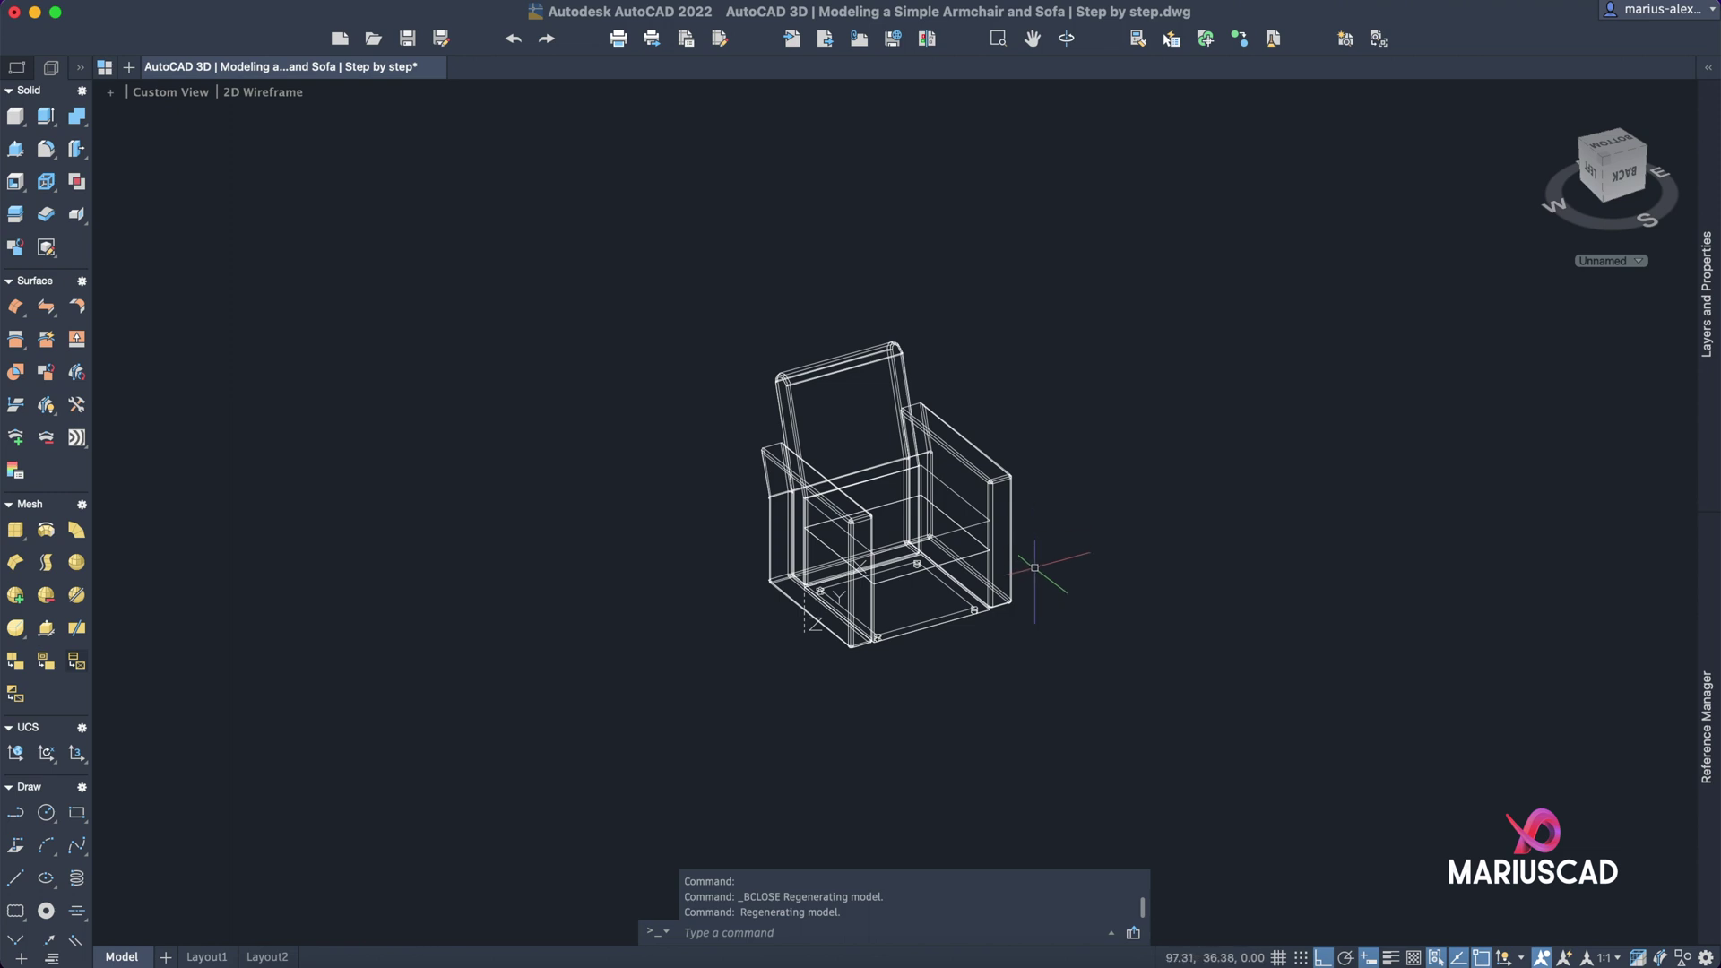
scroll(977, 619, up, 5)
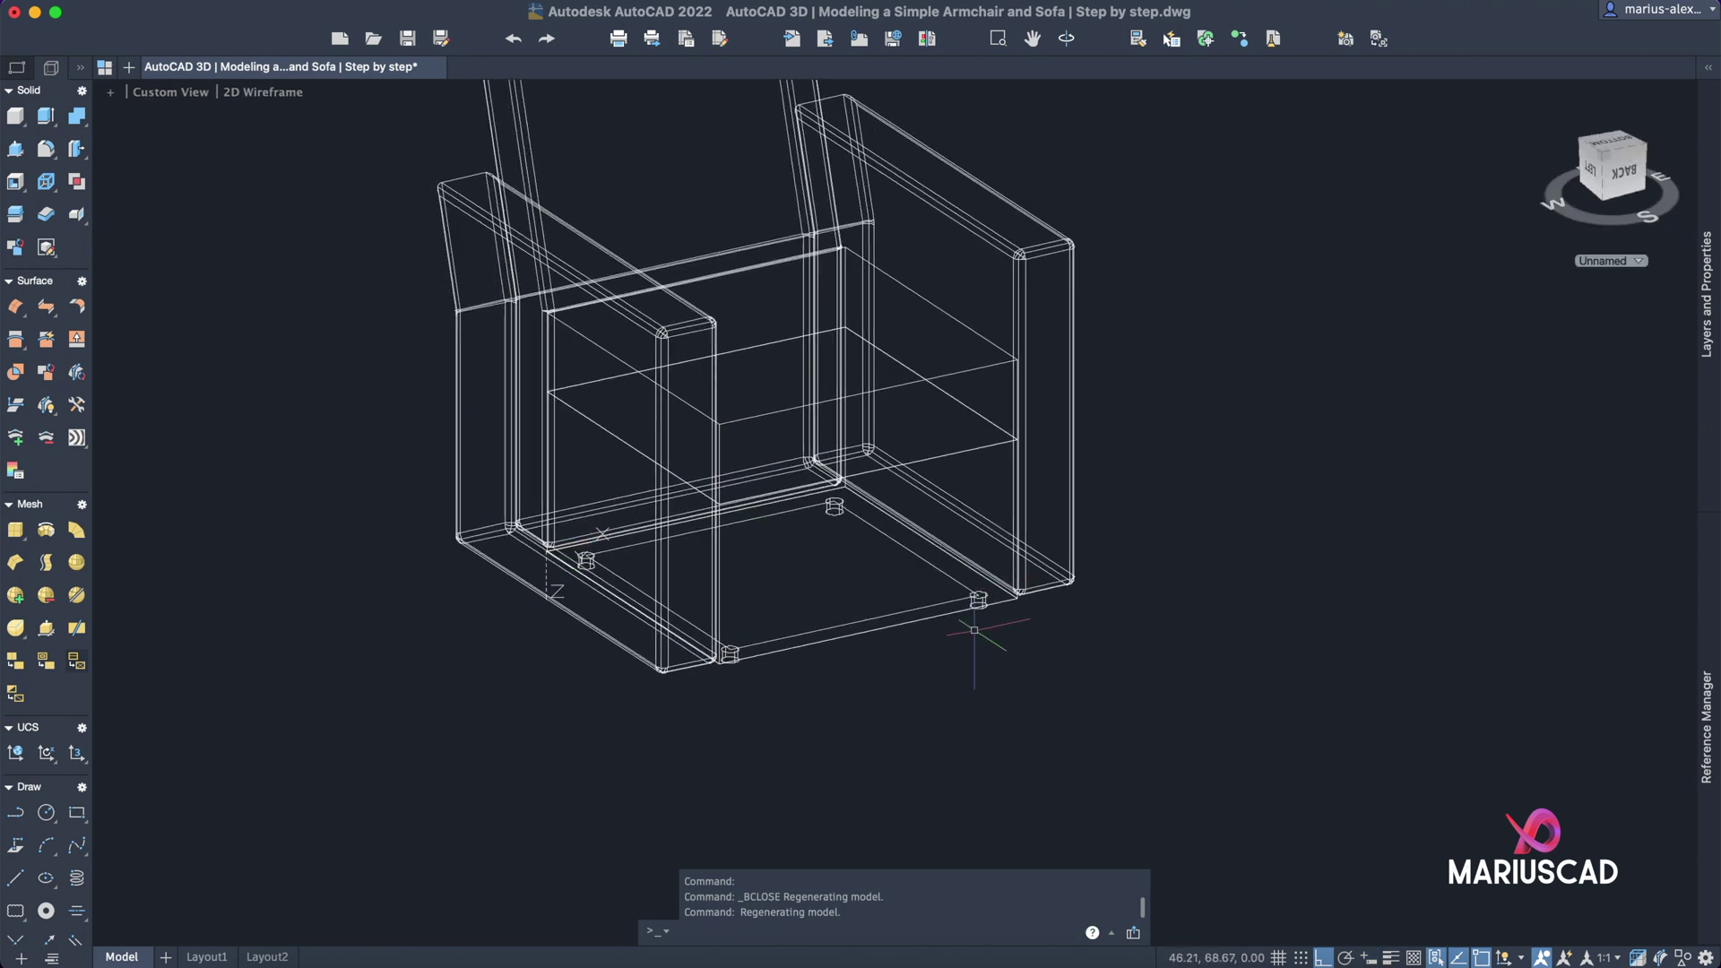
shift+middle_drag(1052, 708, 950, 537)
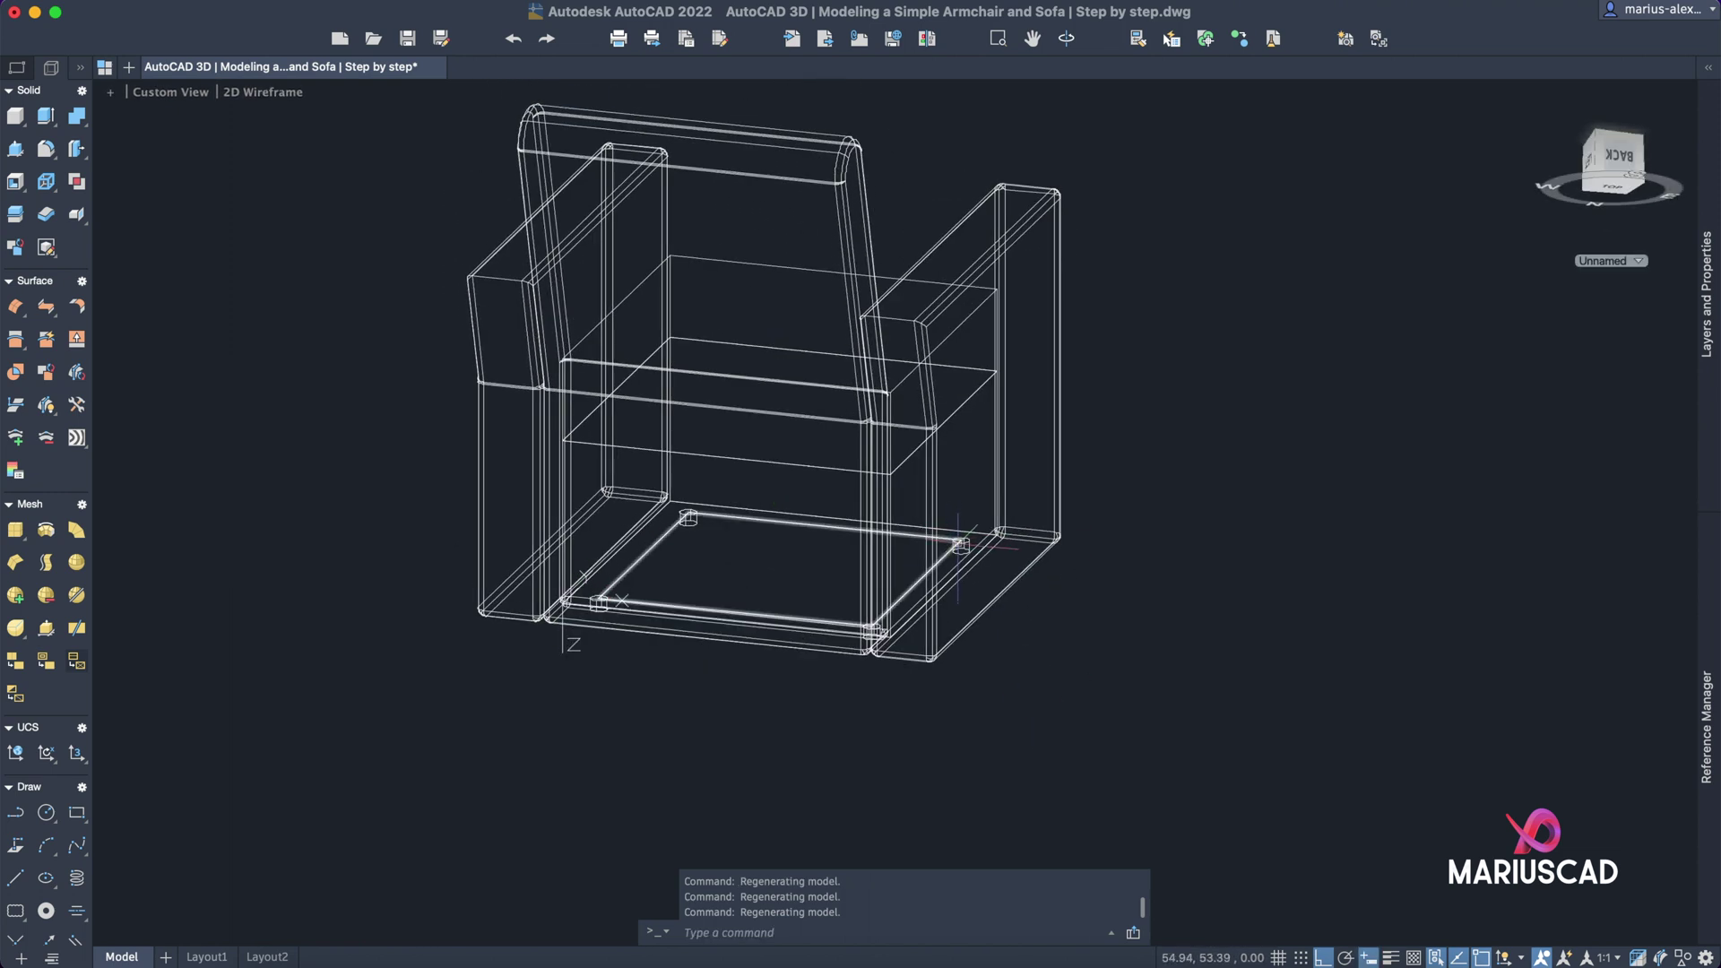
double_click(961, 545)
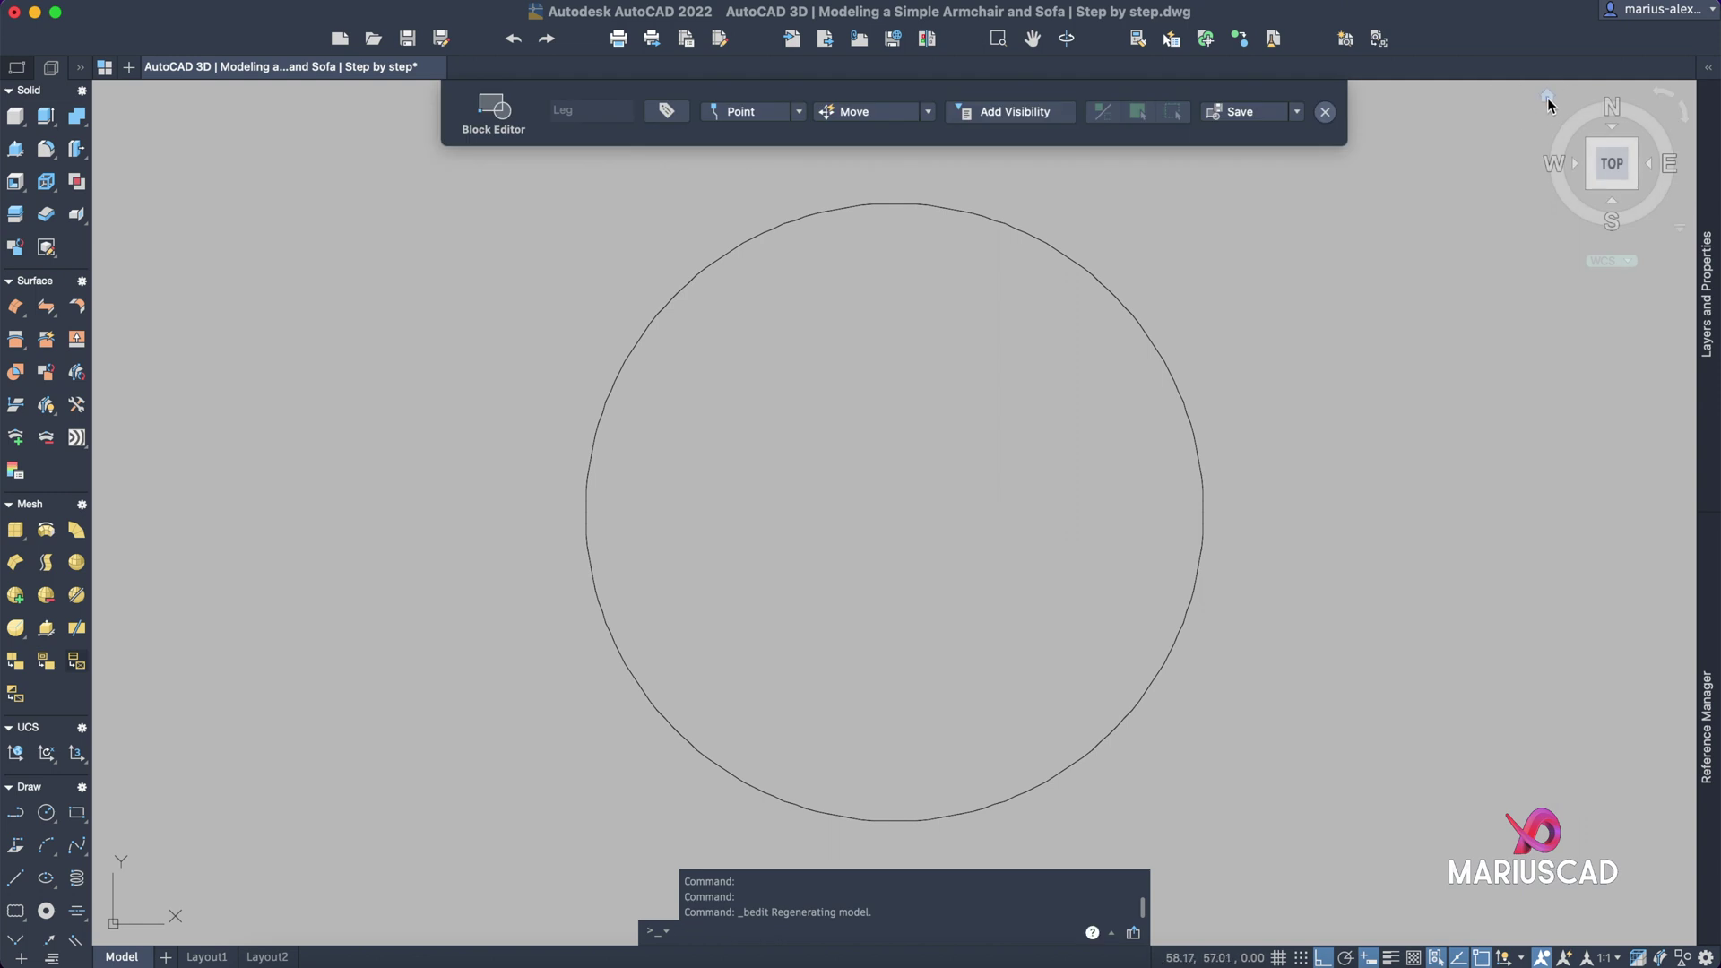
click(1547, 98)
- Open the Material Browser while editing the Leg block
text(ma)
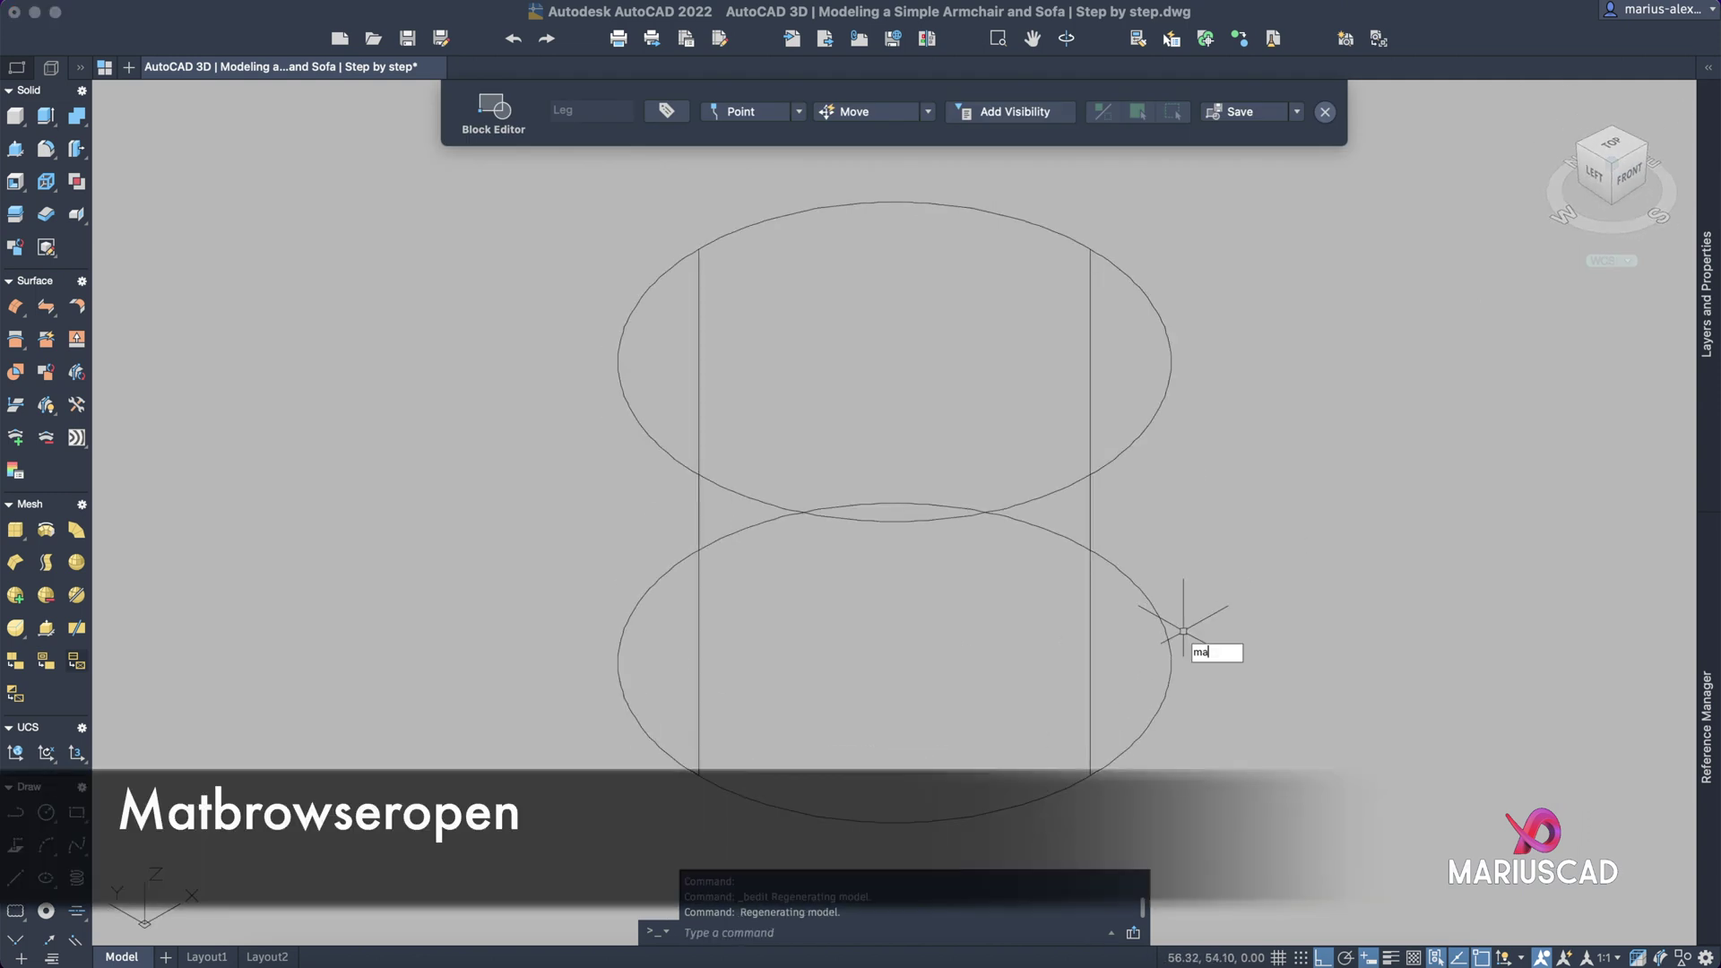
text(tbr)
key(Down)
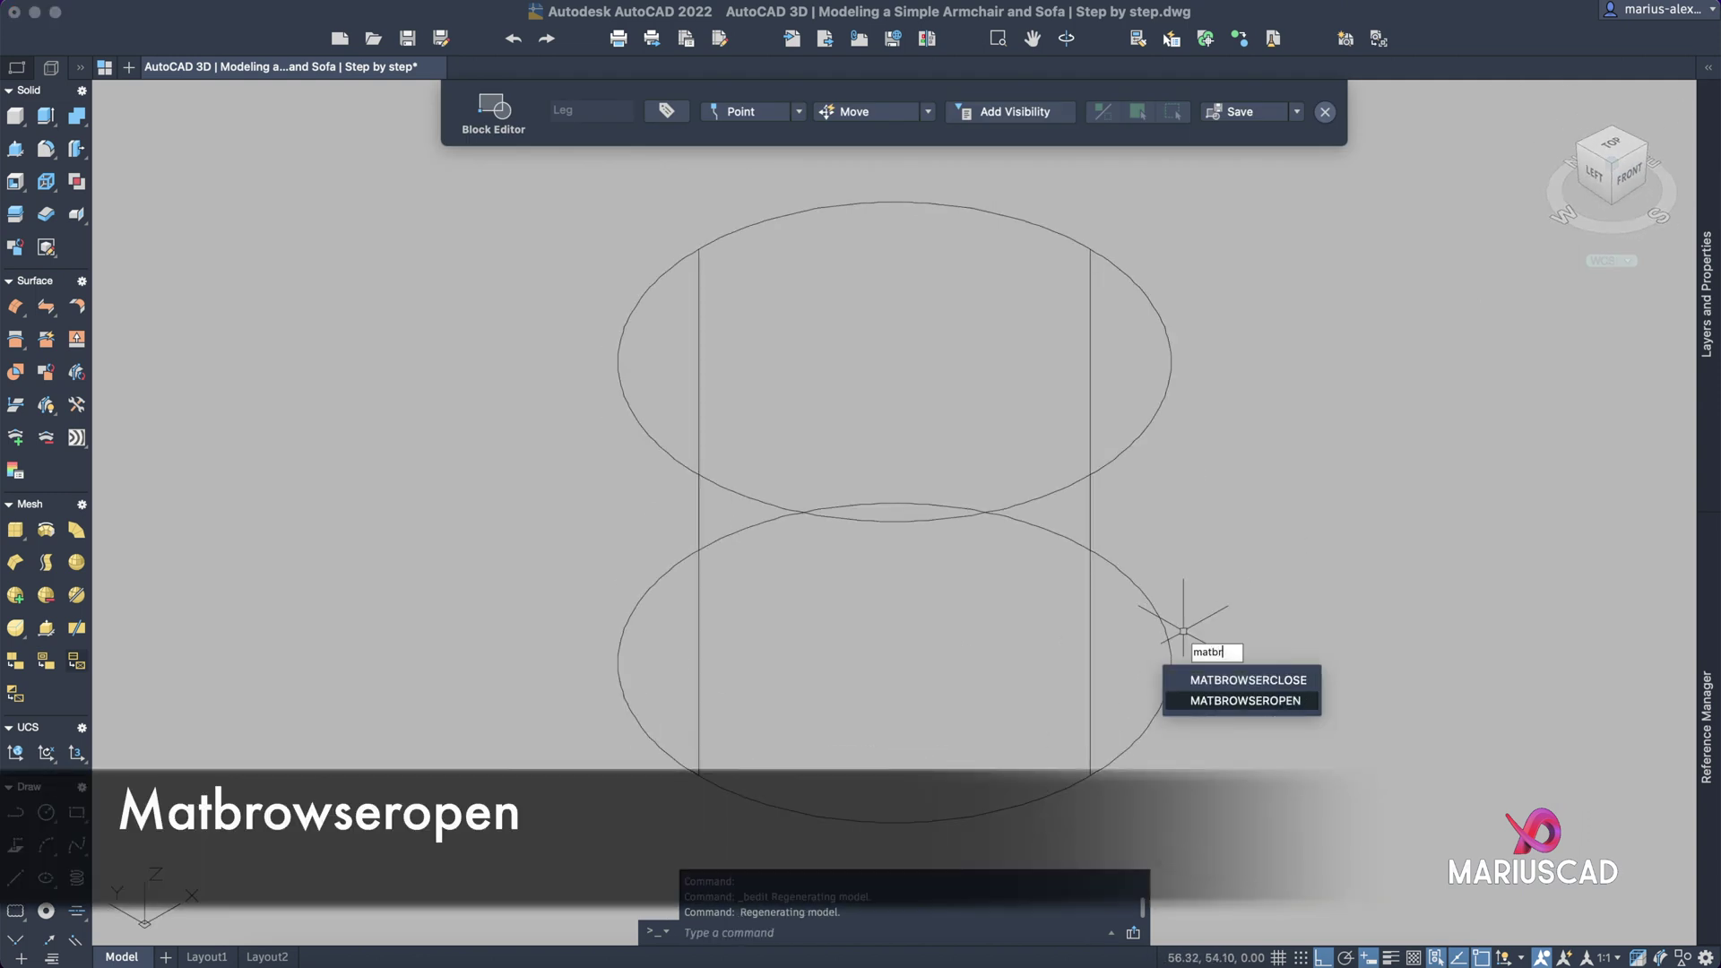
key(Return)
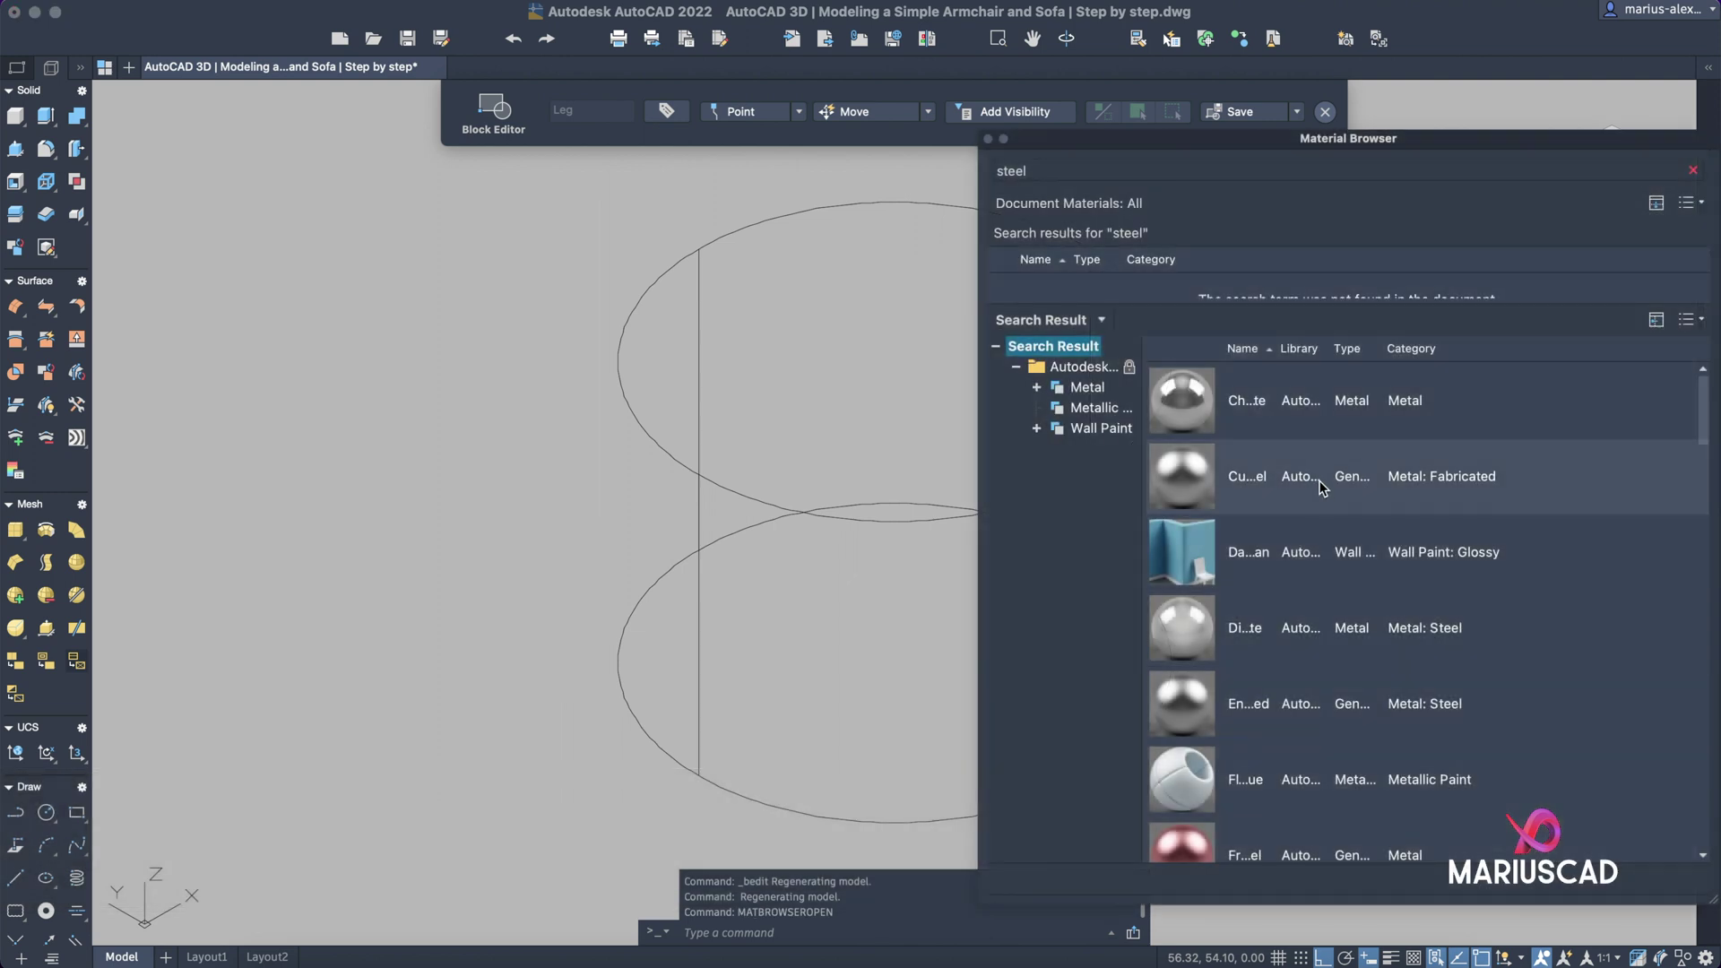
- Assign the fabricated-metal steel material from the search results to the leg cylinder and save the changes to the Leg block
click(1325, 490)
click(853, 516)
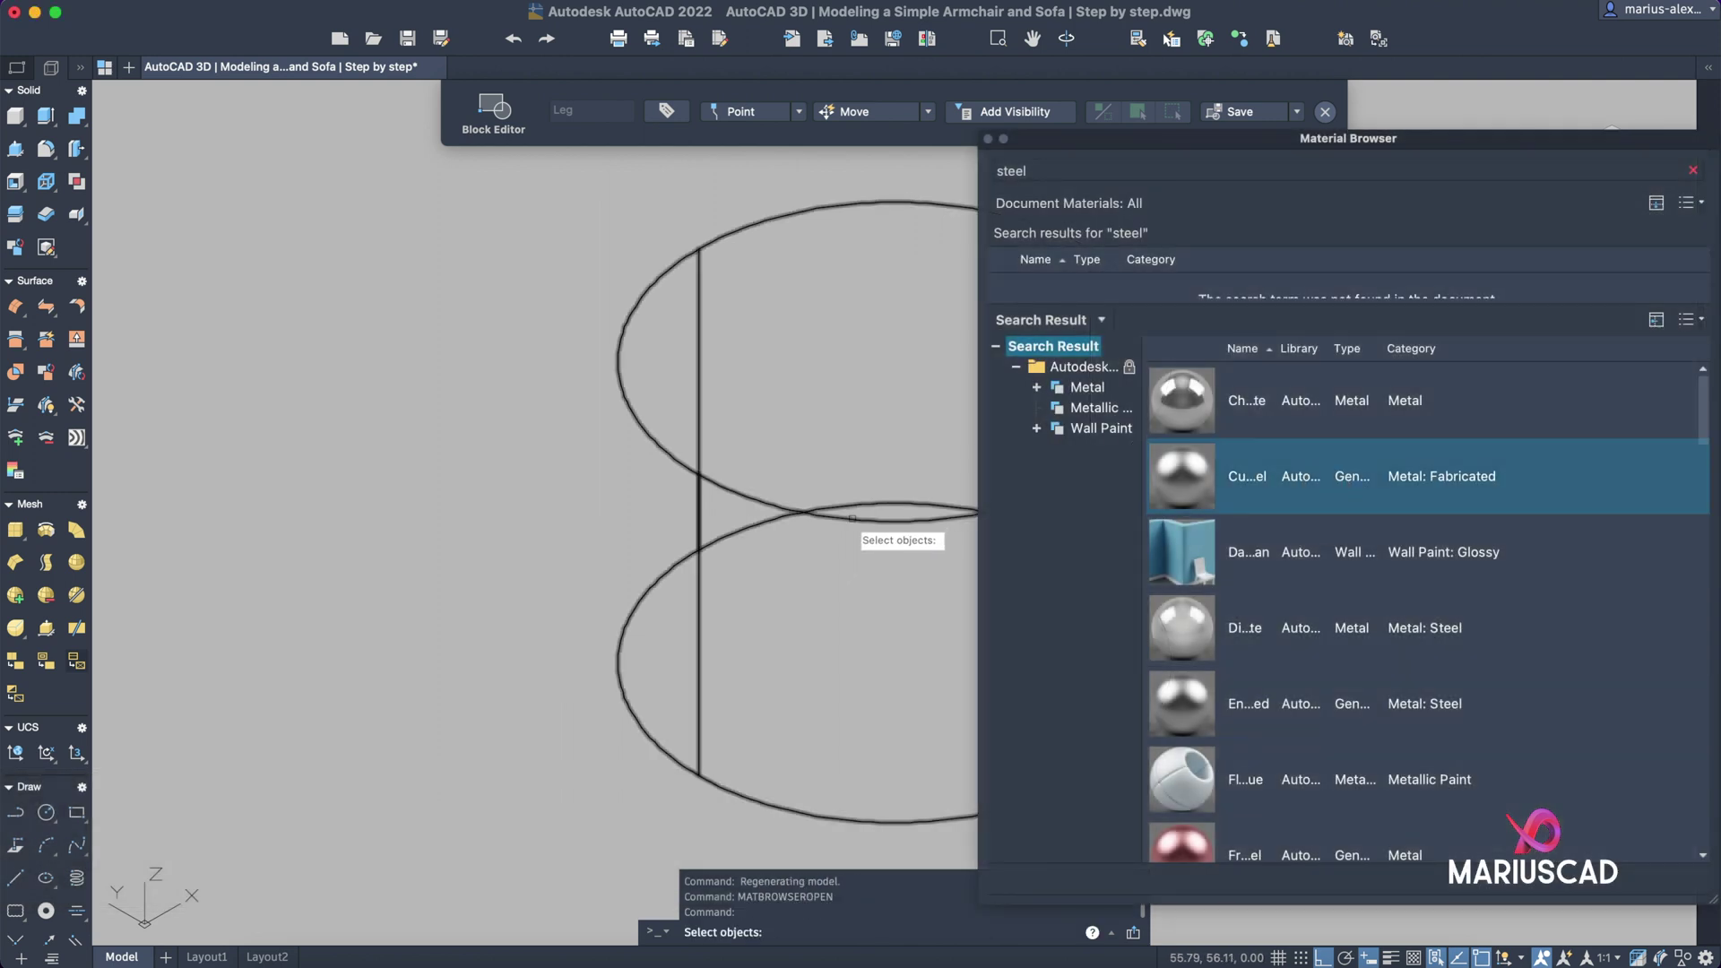
click(707, 474)
click(700, 476)
scroll(700, 491, down, 1)
click(987, 138)
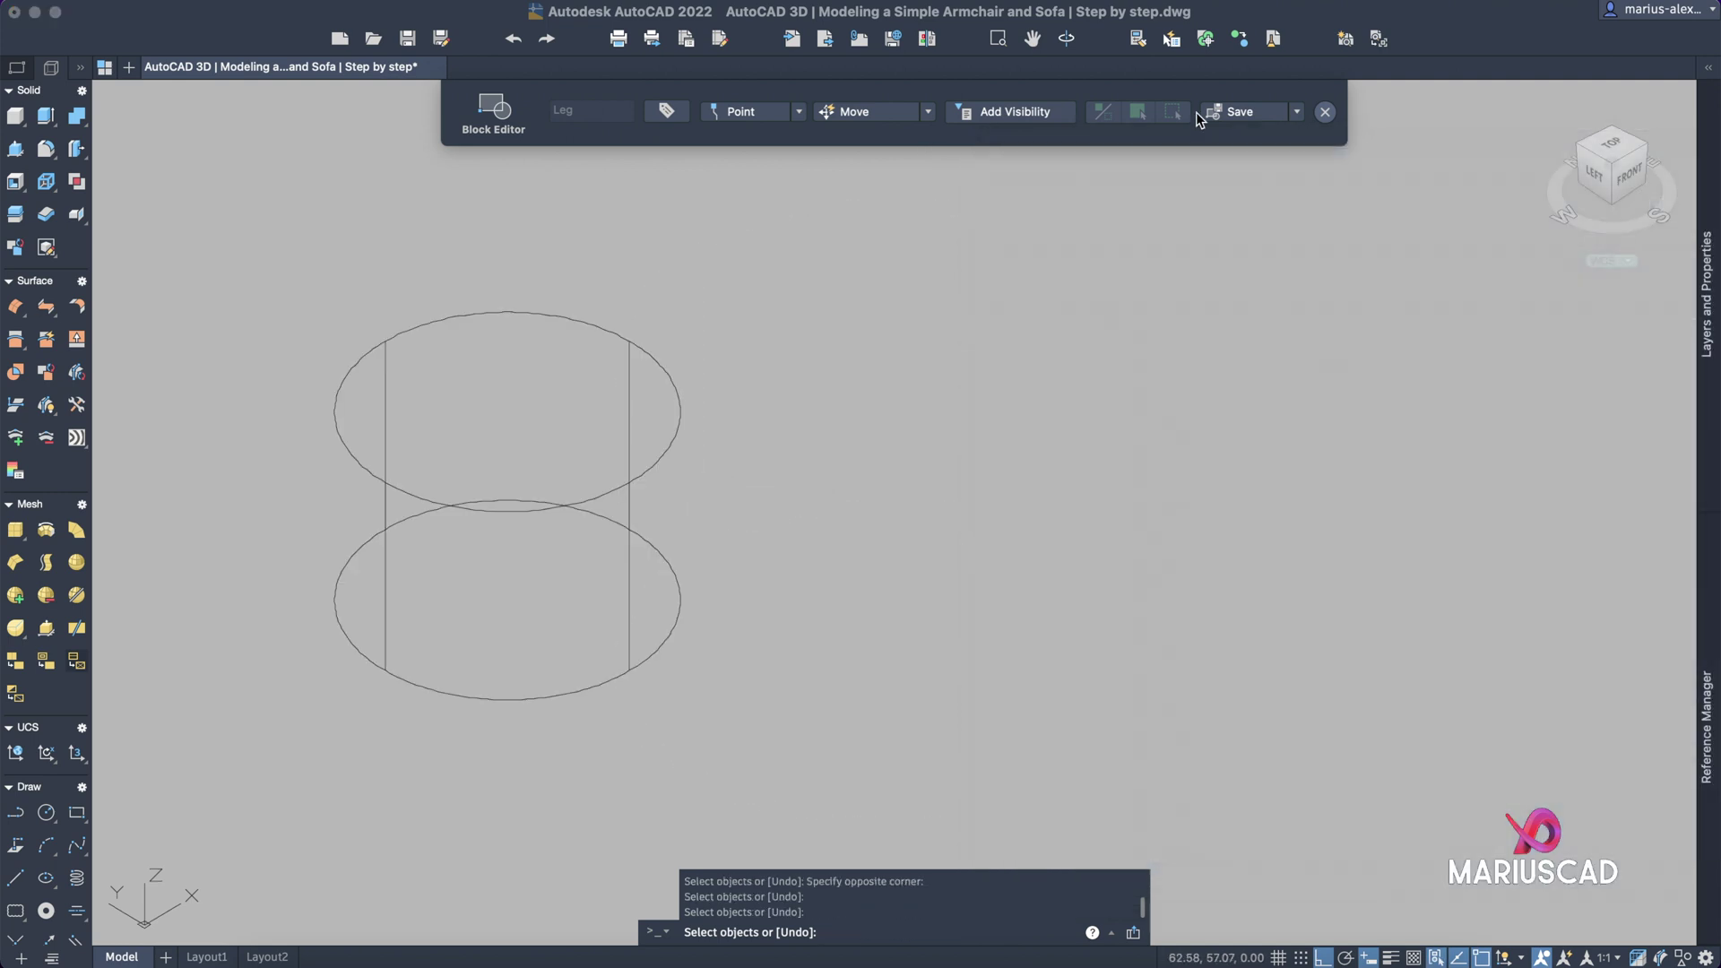
click(1325, 113)
click(914, 296)
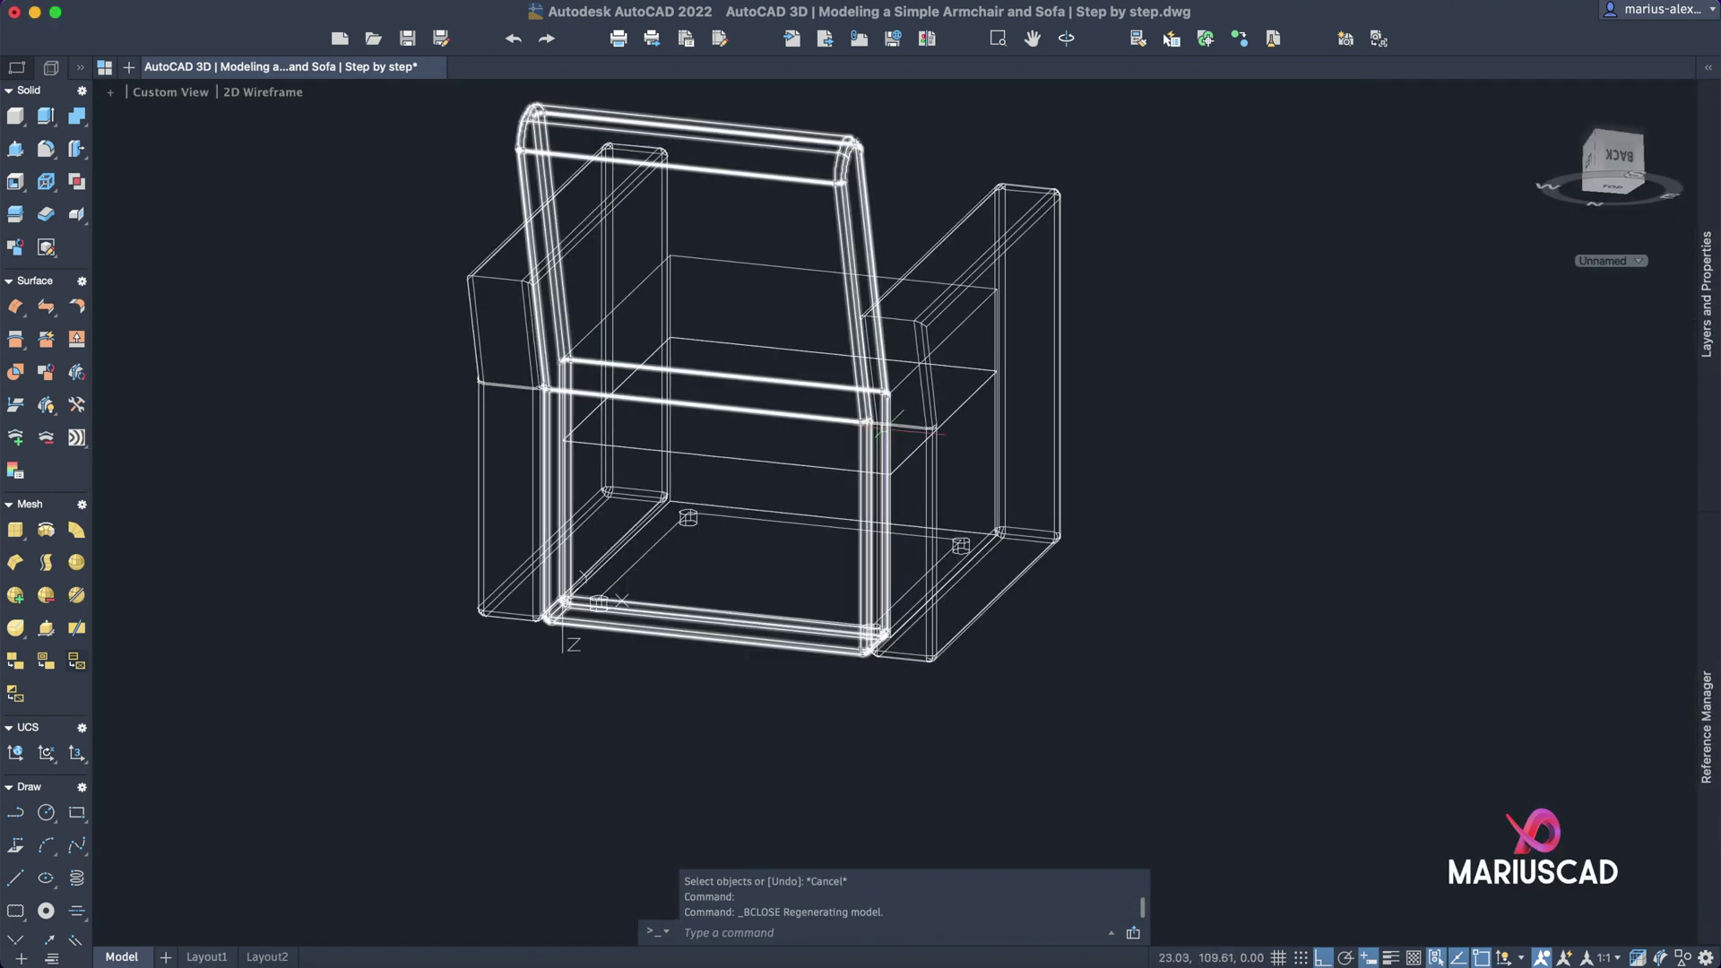
- Open the Armrest block in the Block Editor and search the Material Browser for velvet
shift+middle_drag(1076, 403, 1201, 489)
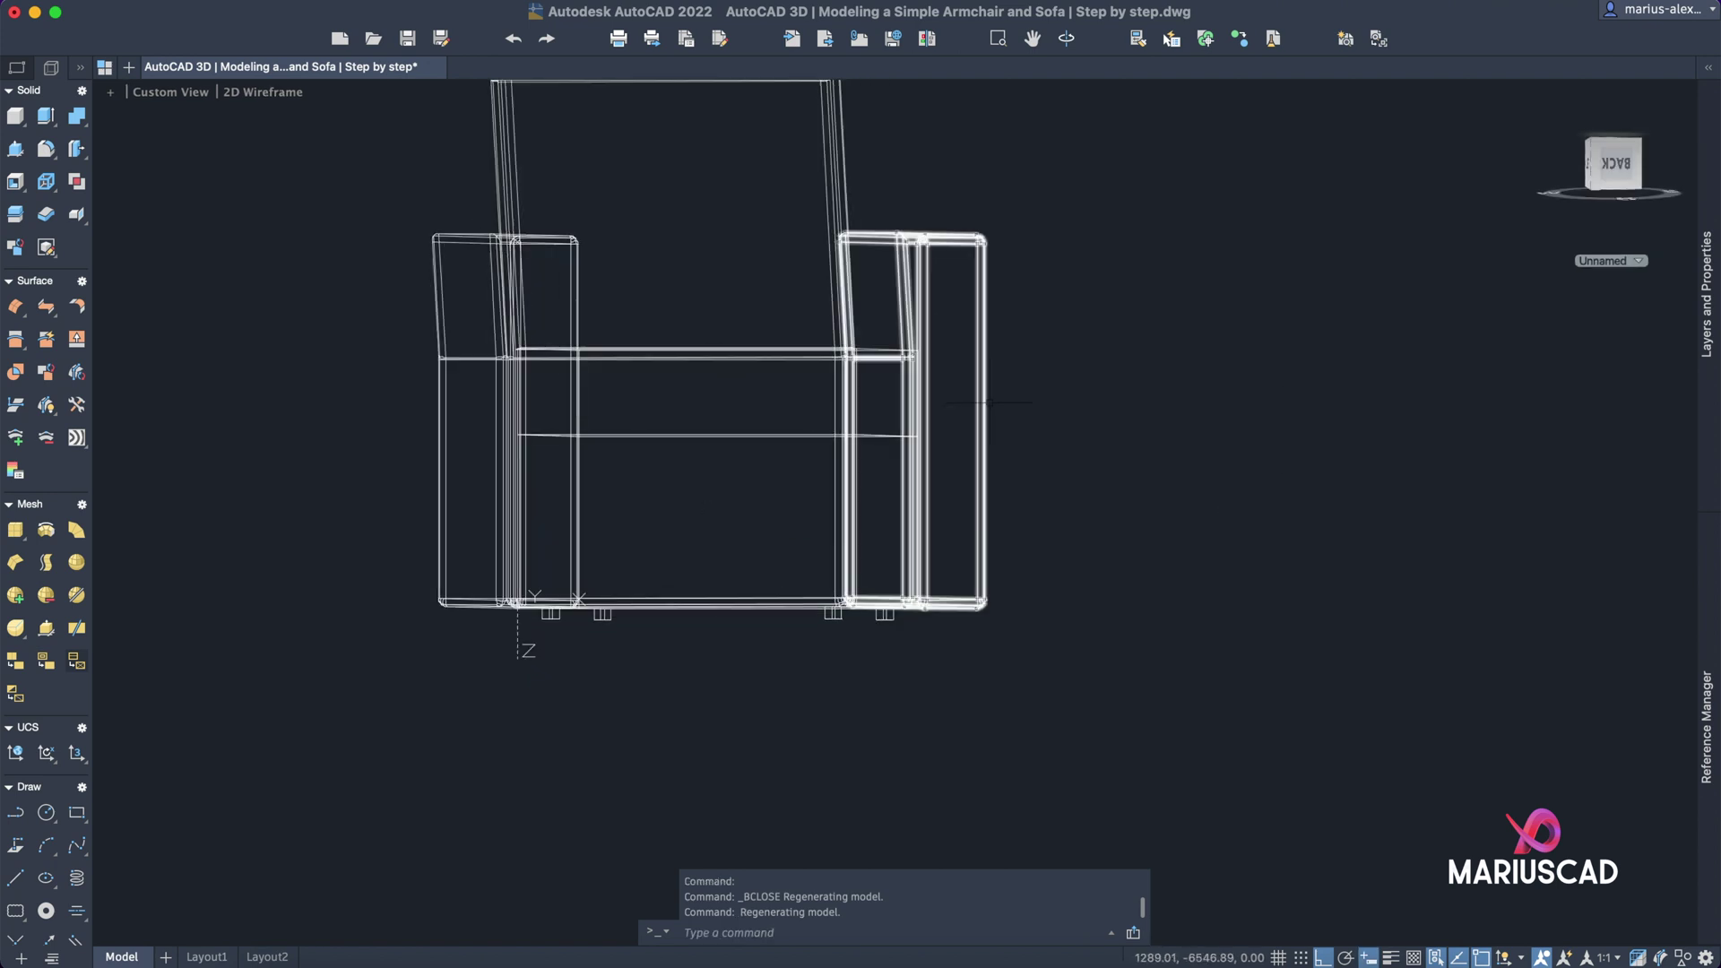
double_click(969, 367)
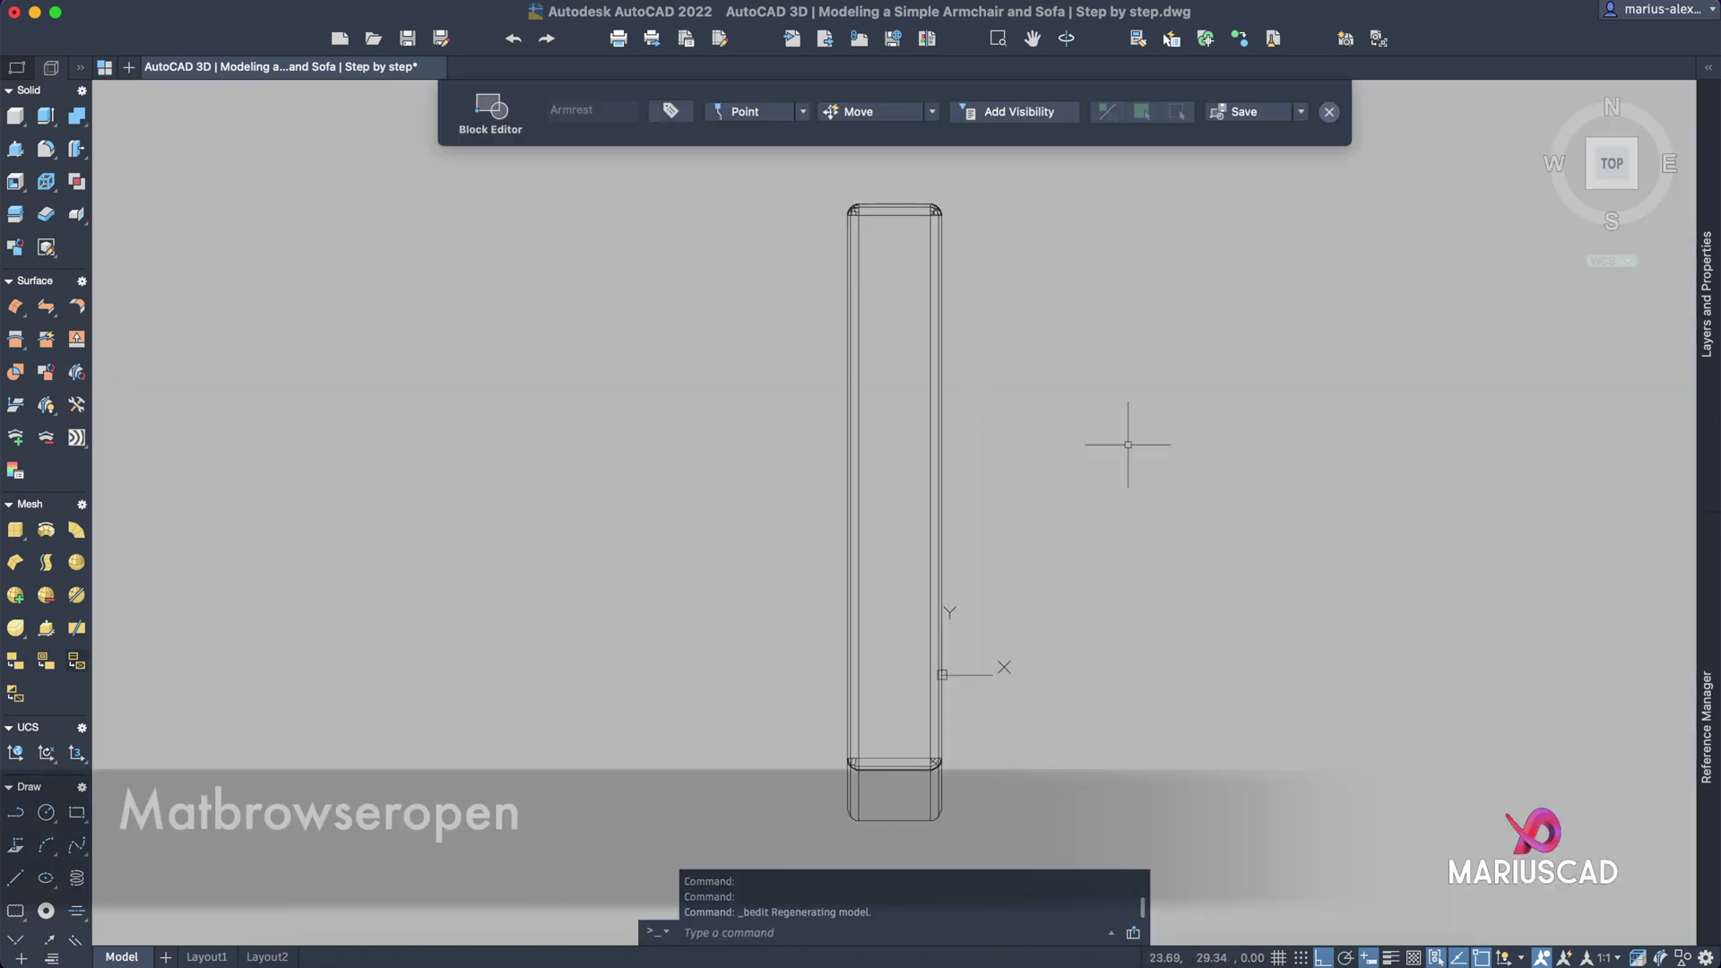
text(matbr)
key(Down)
key(Return)
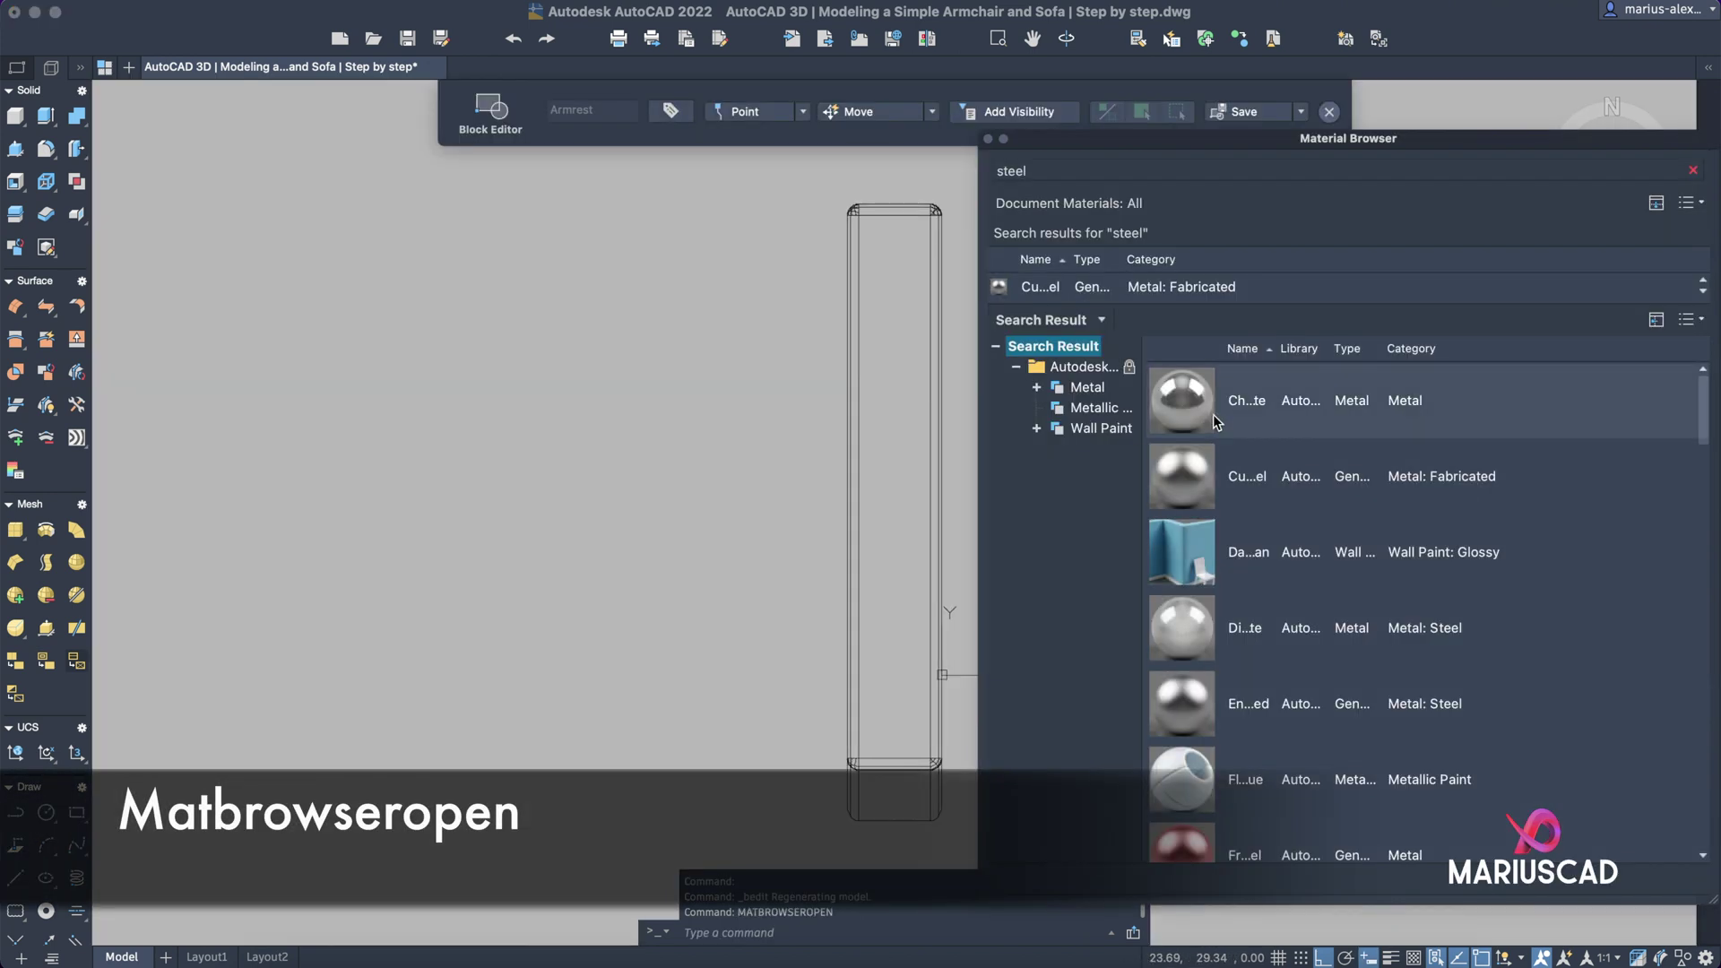
click(1176, 168)
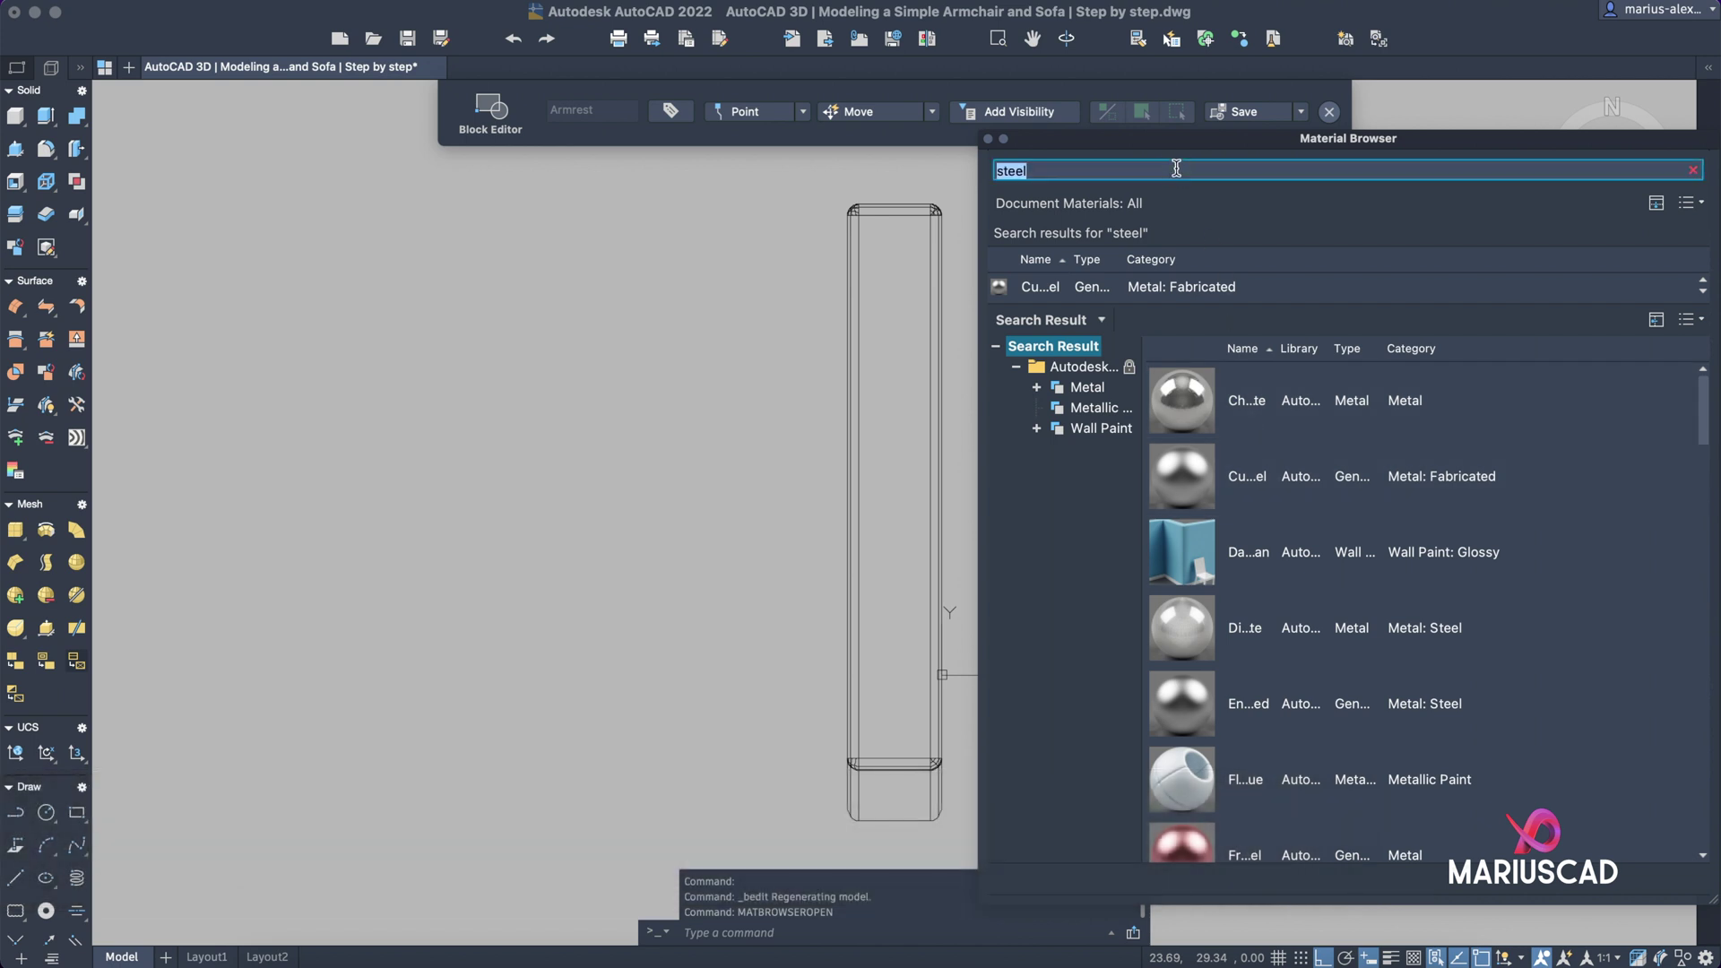
text(velvet)
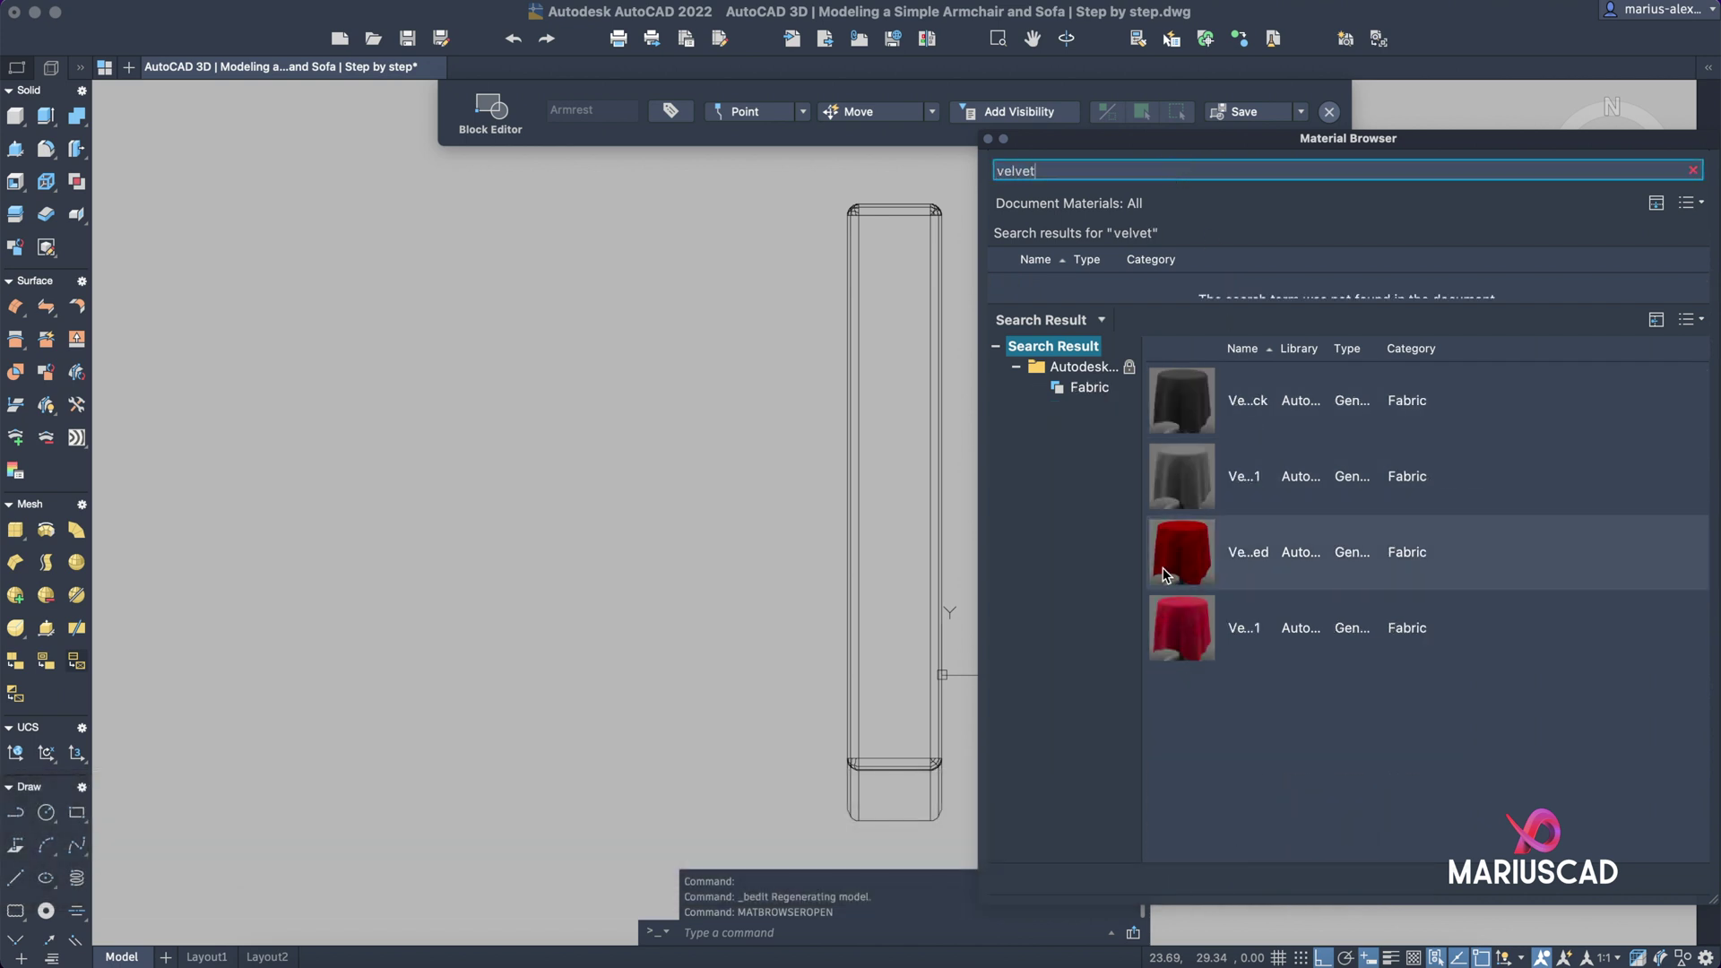
- Assign the pinkish-red velvet fabric to the armrest solid and save the changes to the Armrest block
click(1283, 626)
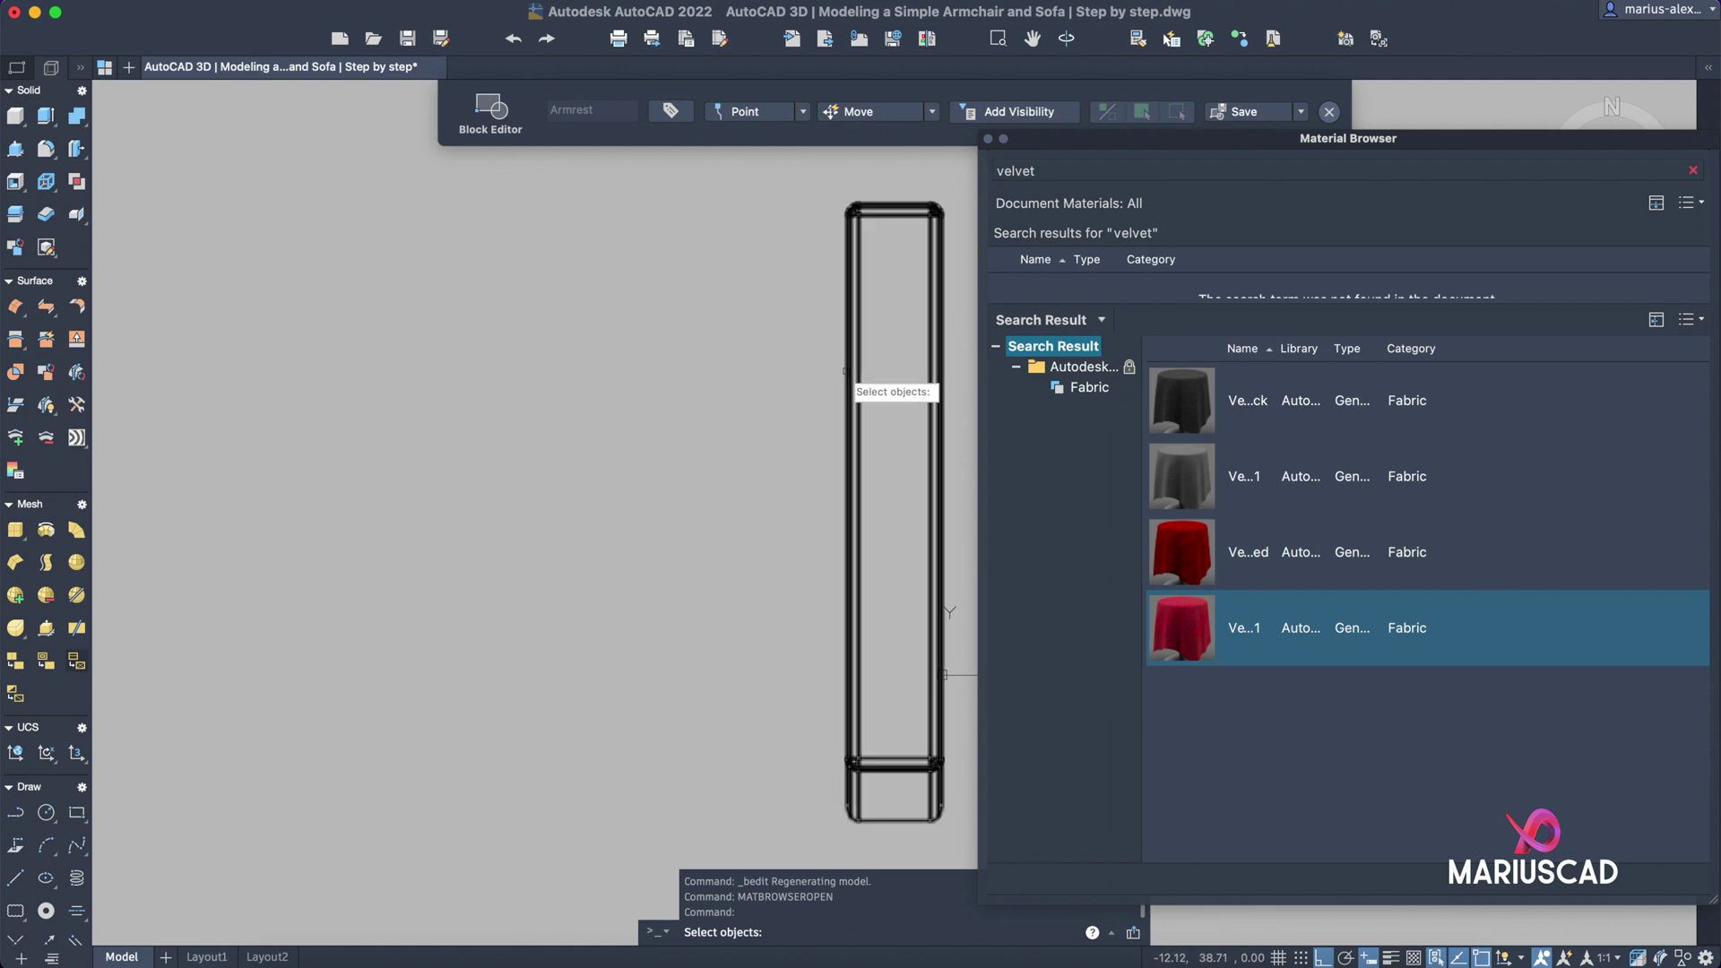
drag(845, 371, 844, 403)
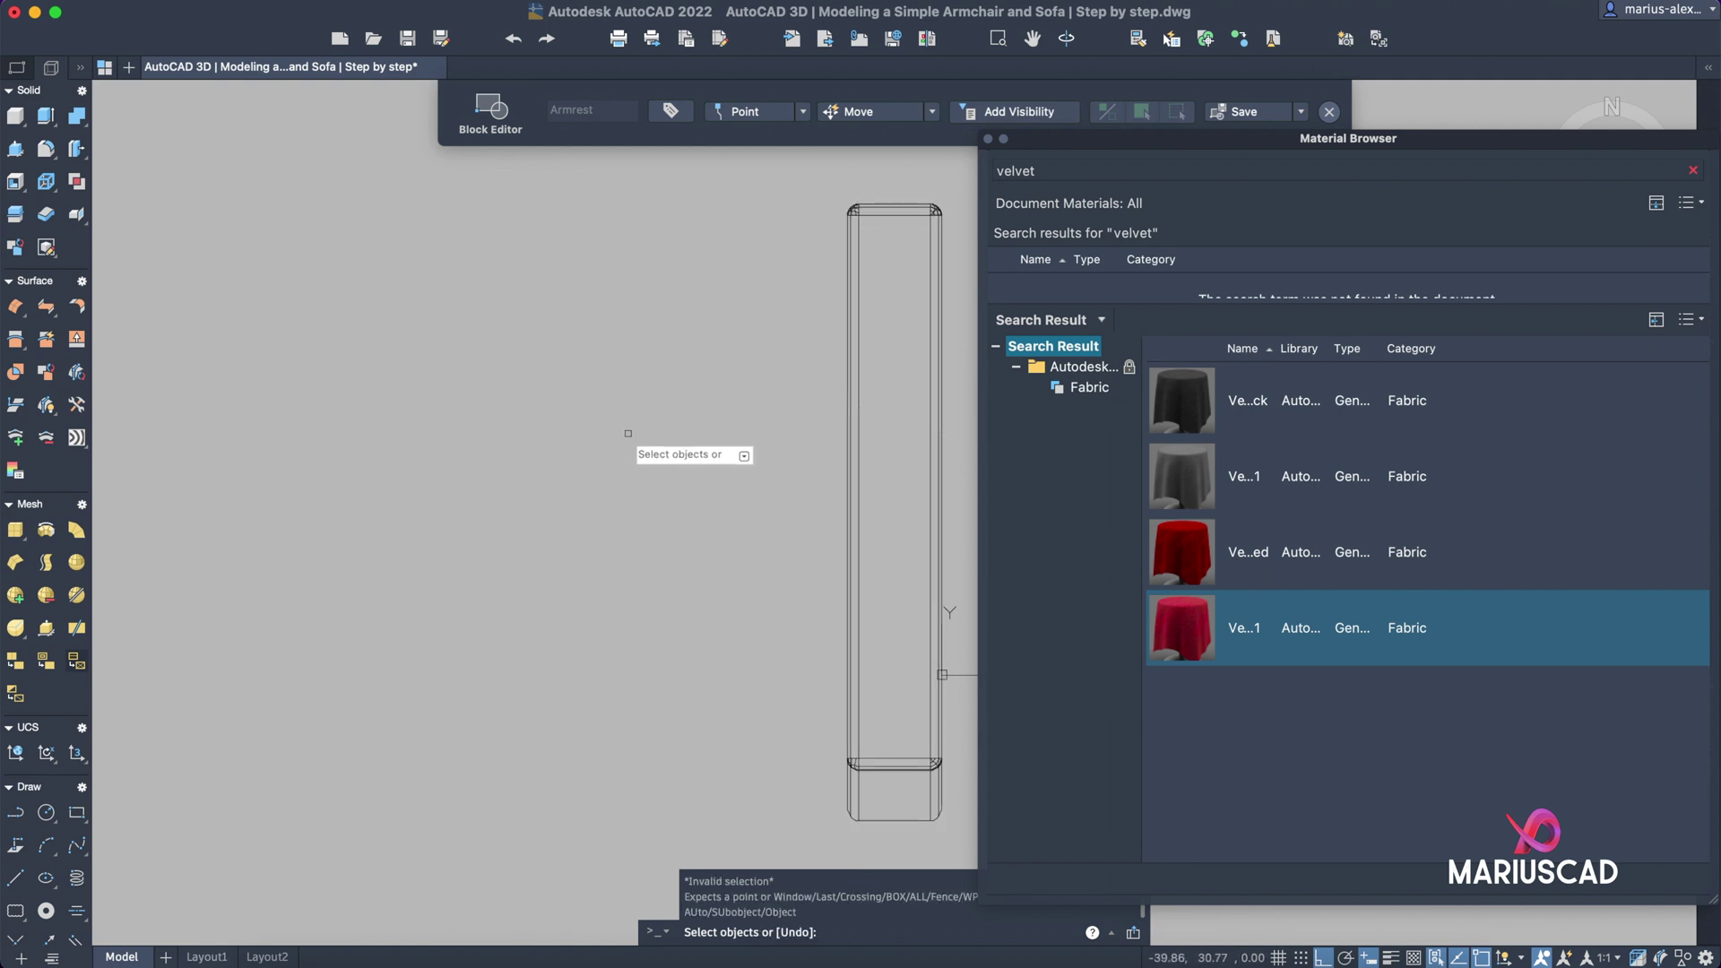
click(1243, 598)
drag(1272, 625, 950, 609)
click(987, 140)
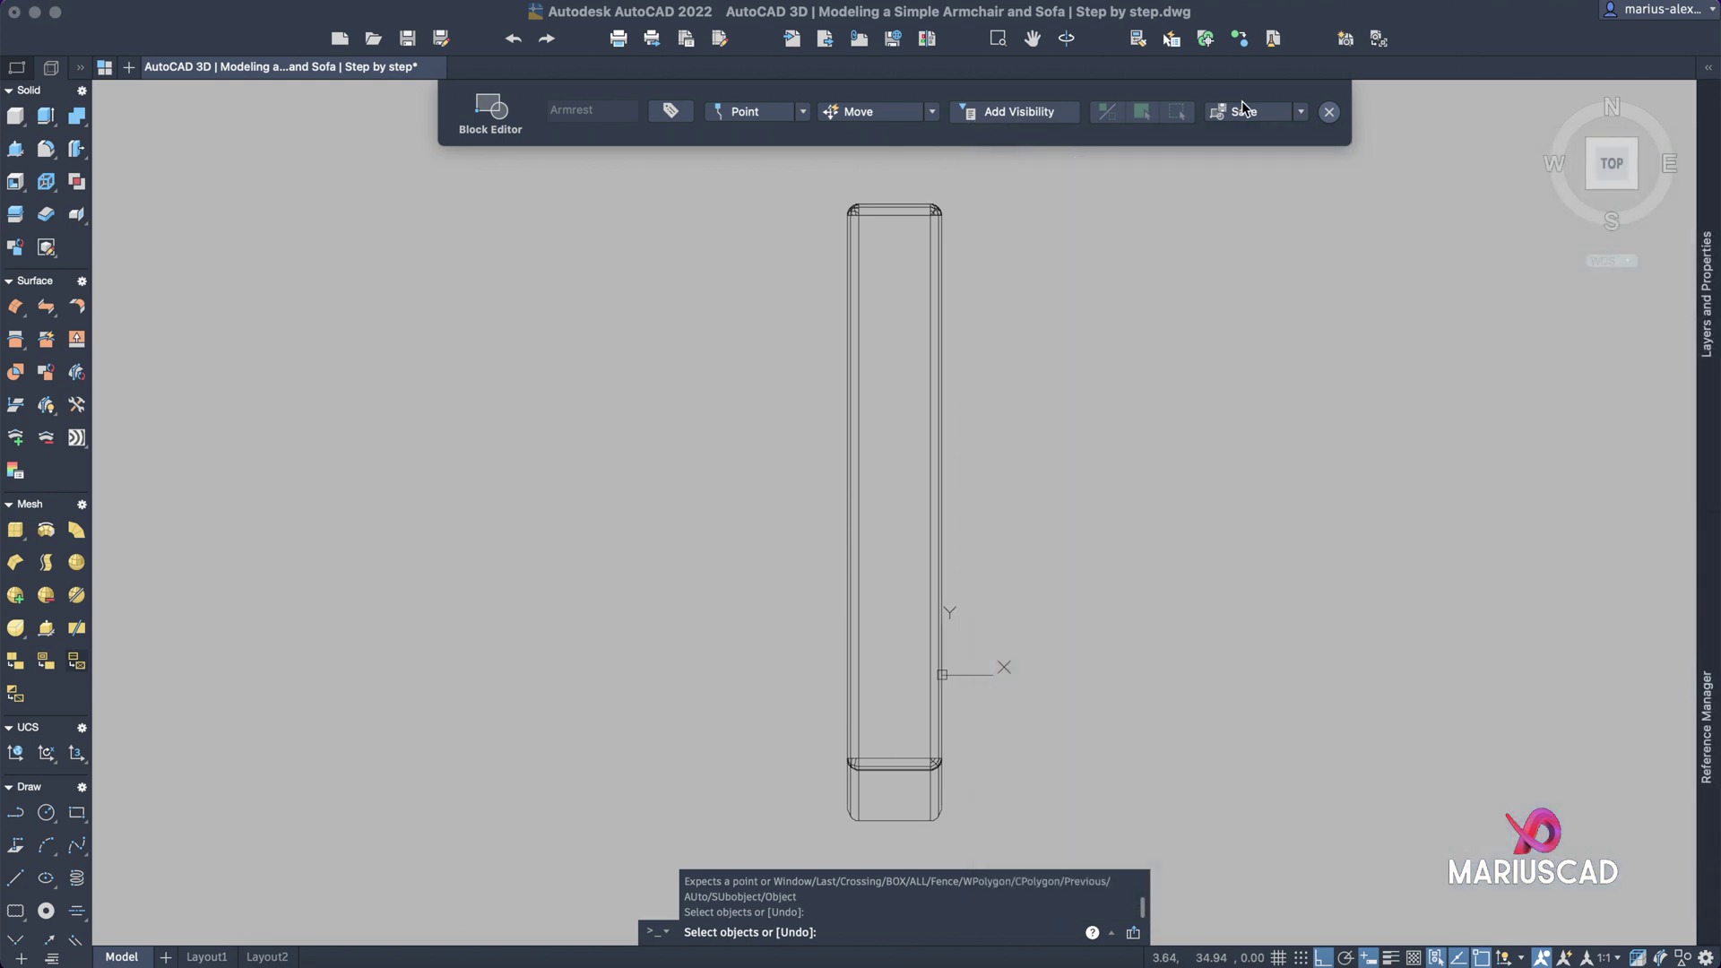
click(1328, 111)
click(898, 294)
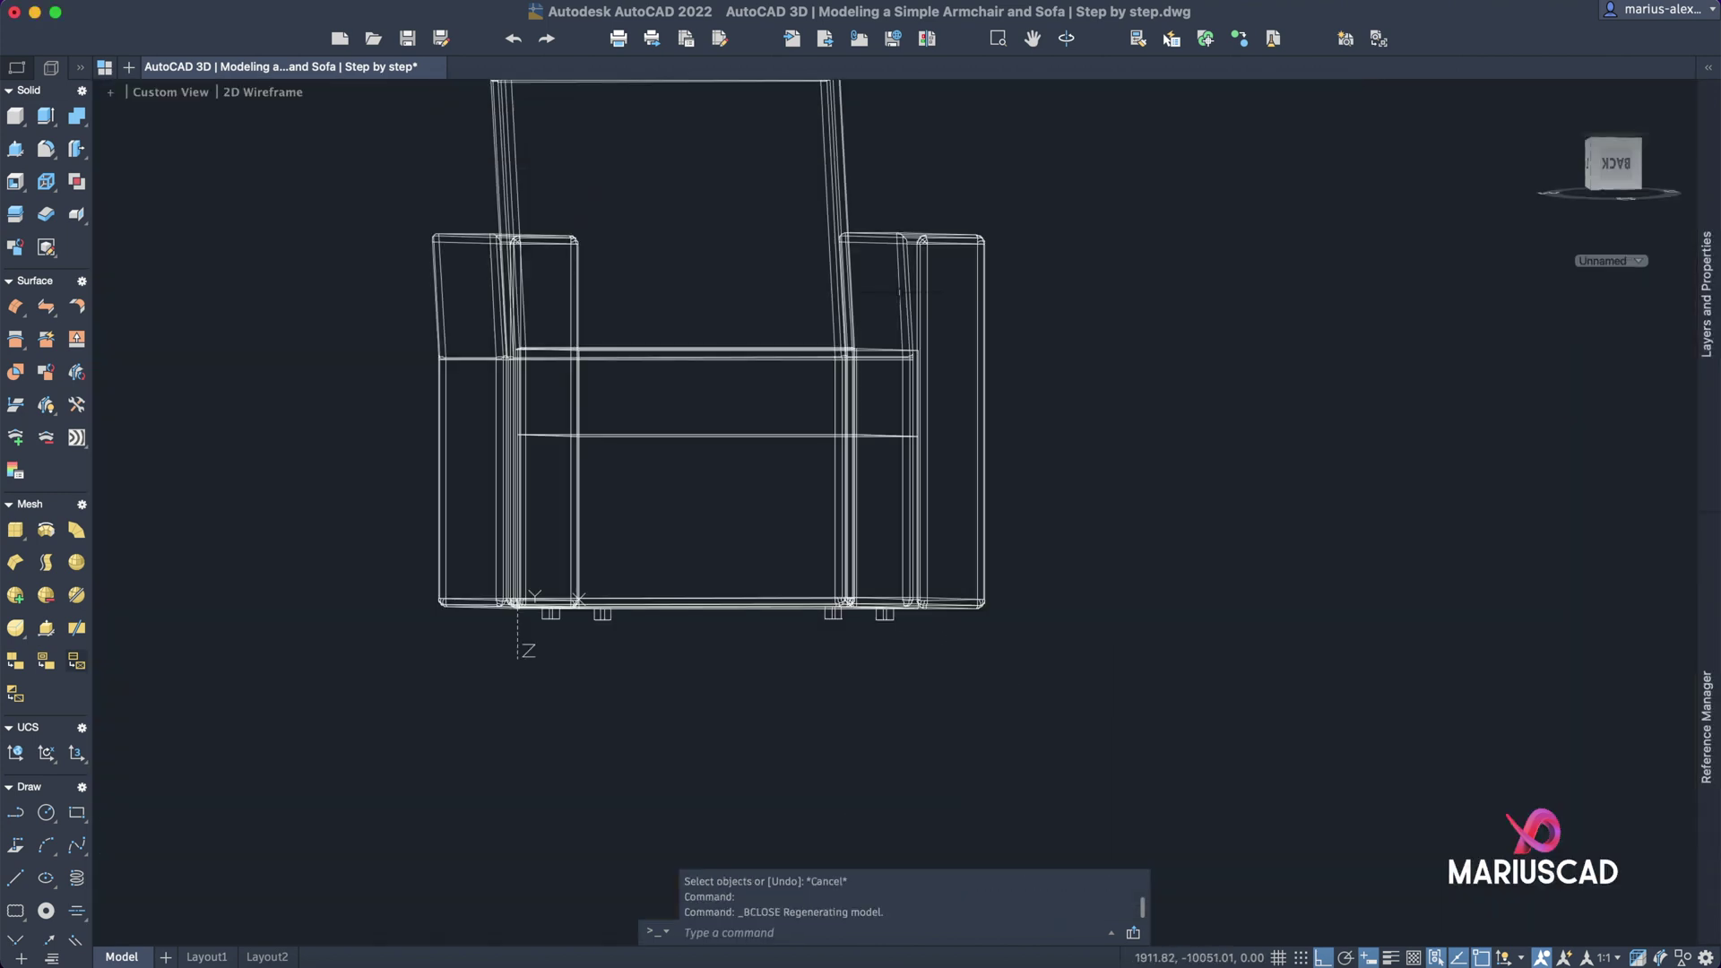
- Open the armchair's Backrest block in the Block Editor and show it in a 3D view
mouse_move(818, 326)
shift+middle_down()
mouse_move(795, 396)
mouse_move(803, 338)
shift+middle_up()
middle_drag(756, 206, 857, 422)
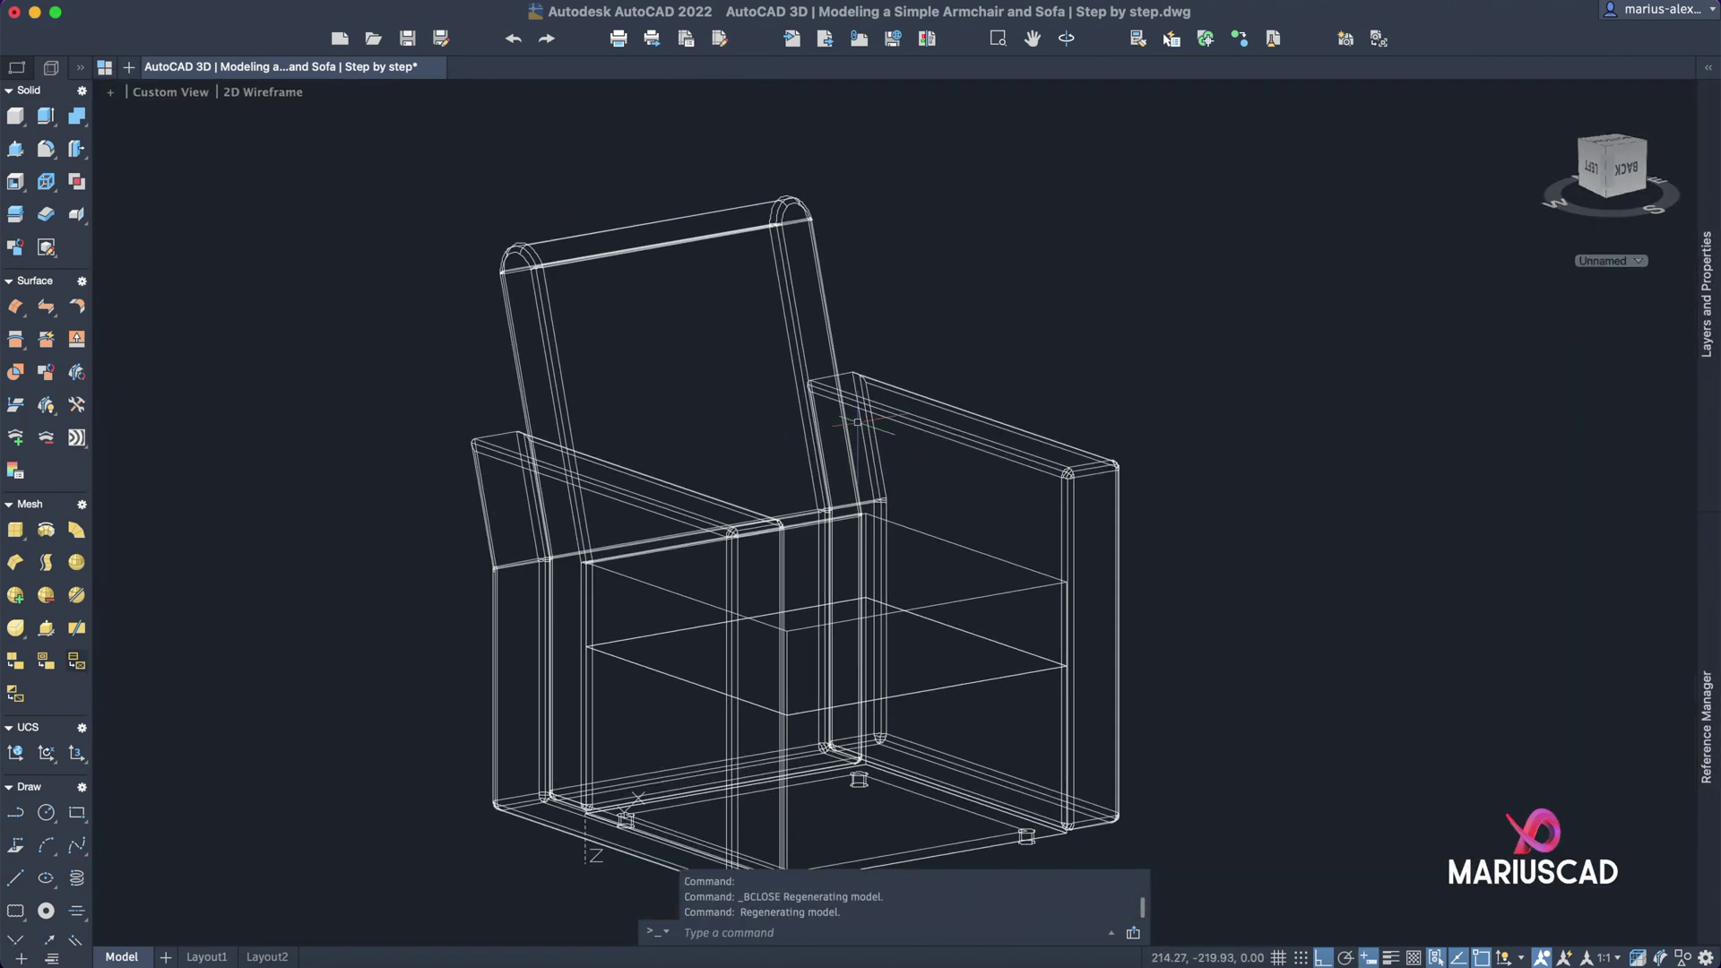
double_click(835, 311)
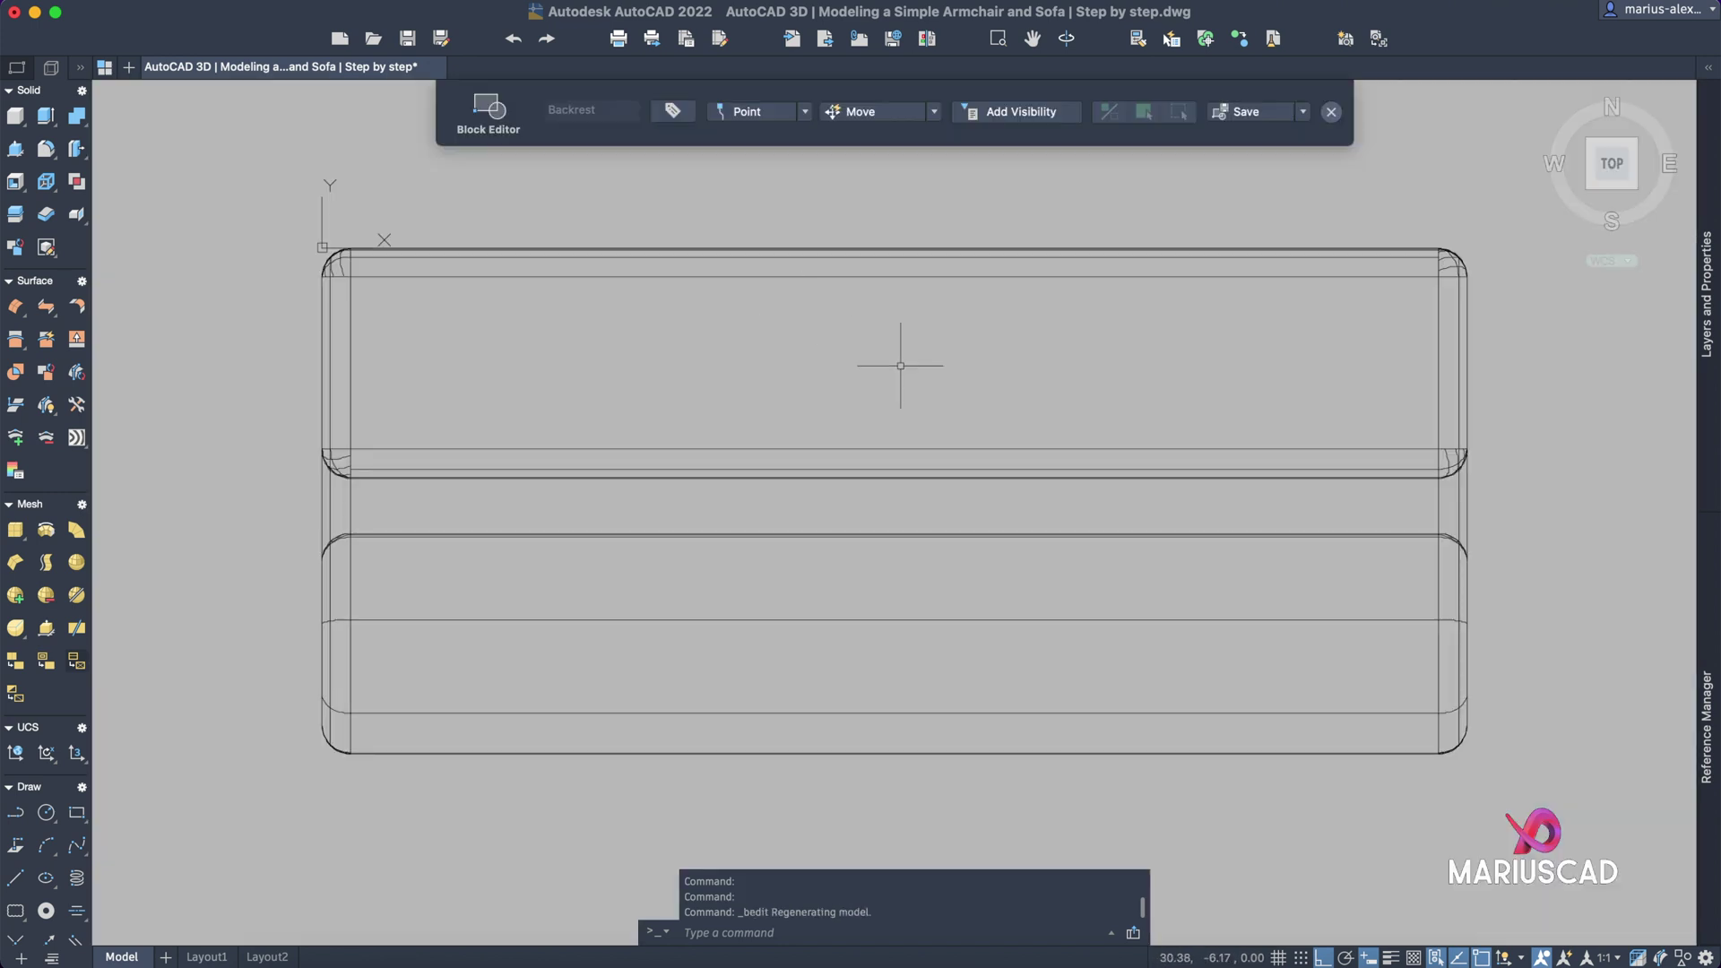
click(1547, 95)
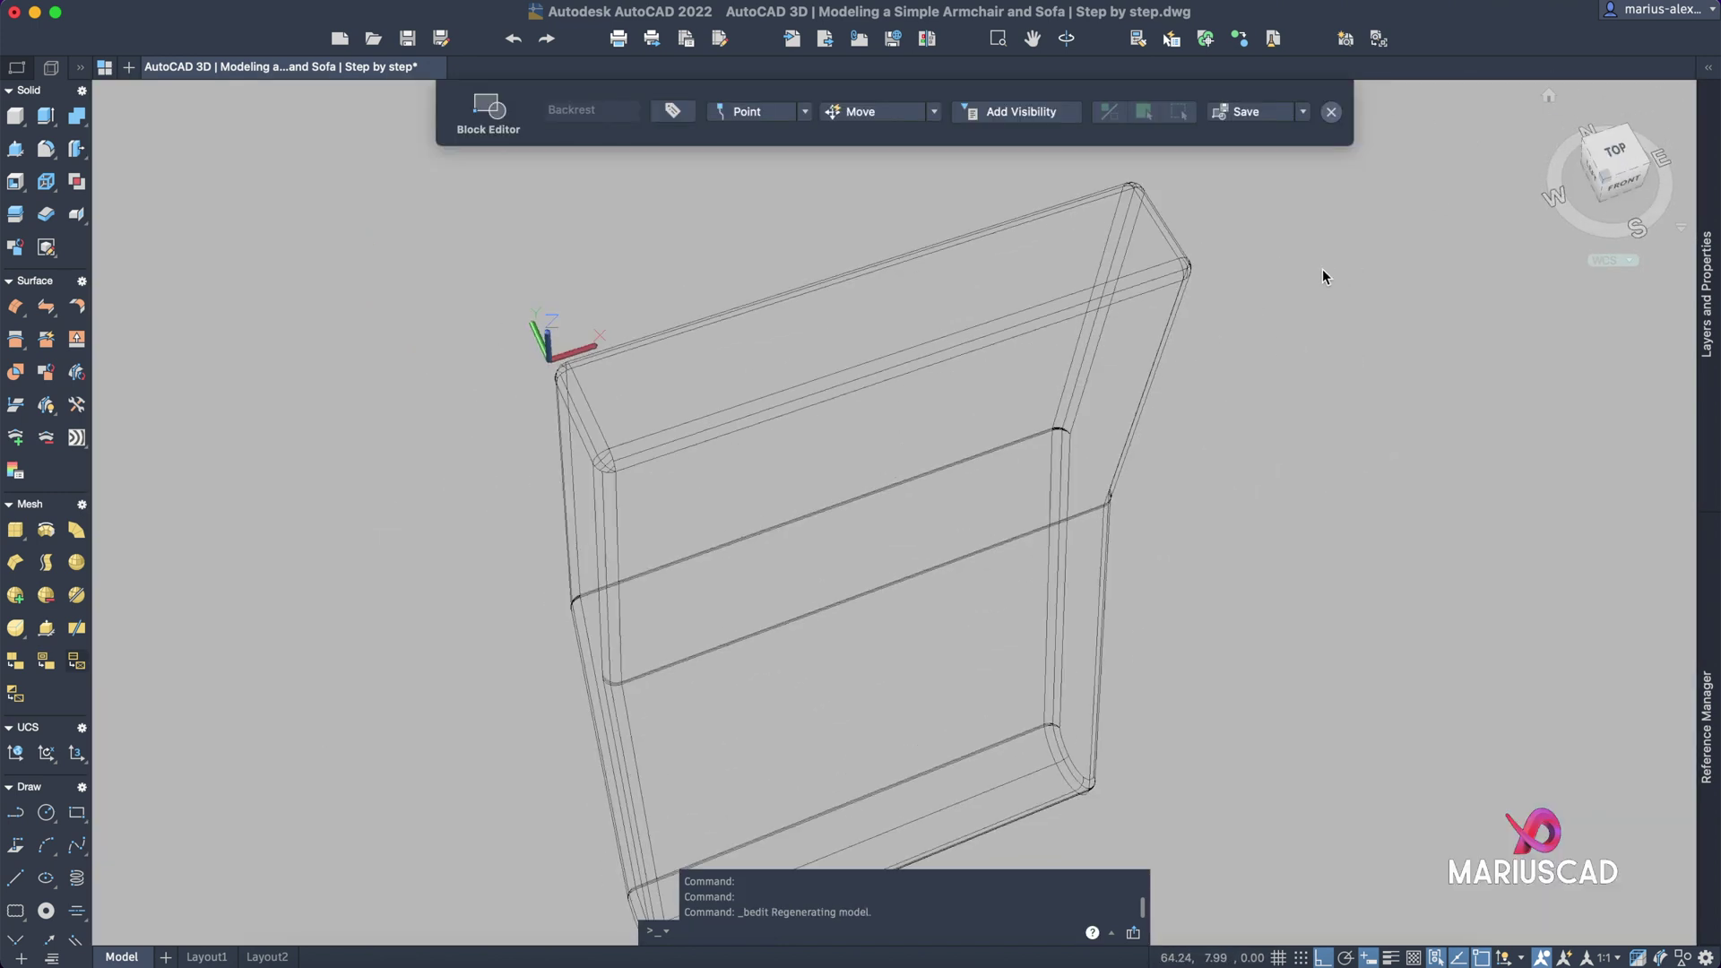
- Assign the pinkish-red velvet fabric to the backrest solid and save the changes to the Backrest block
text(matbr)
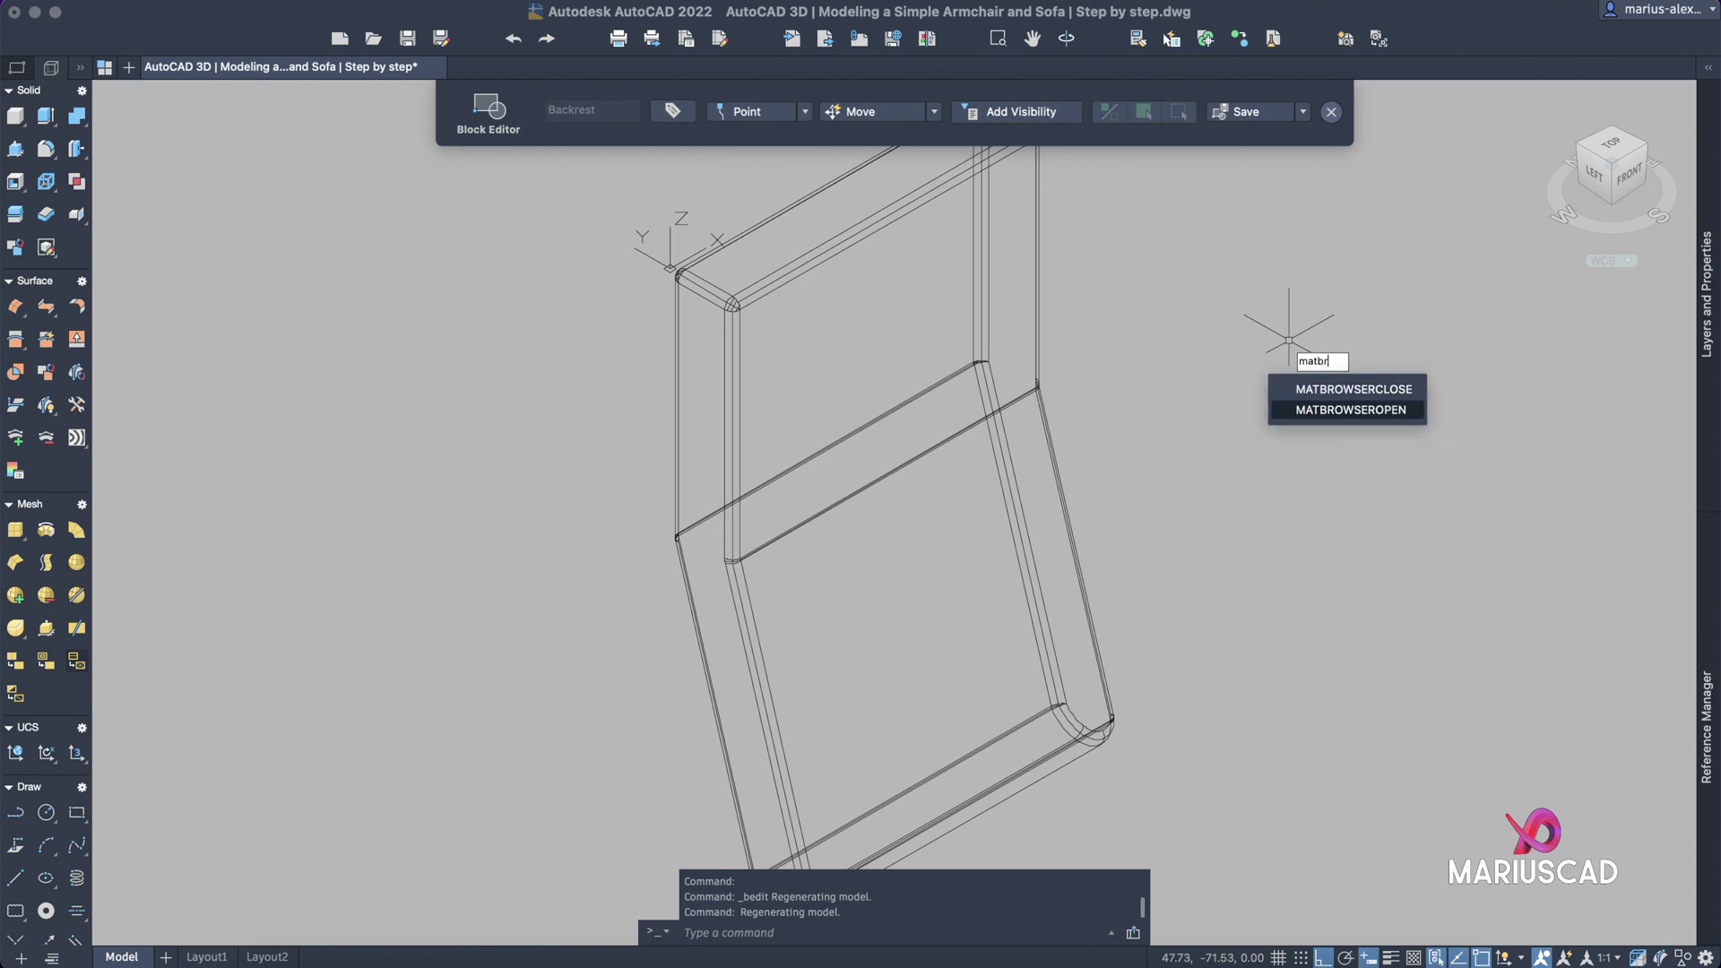
key(Return)
click(1296, 629)
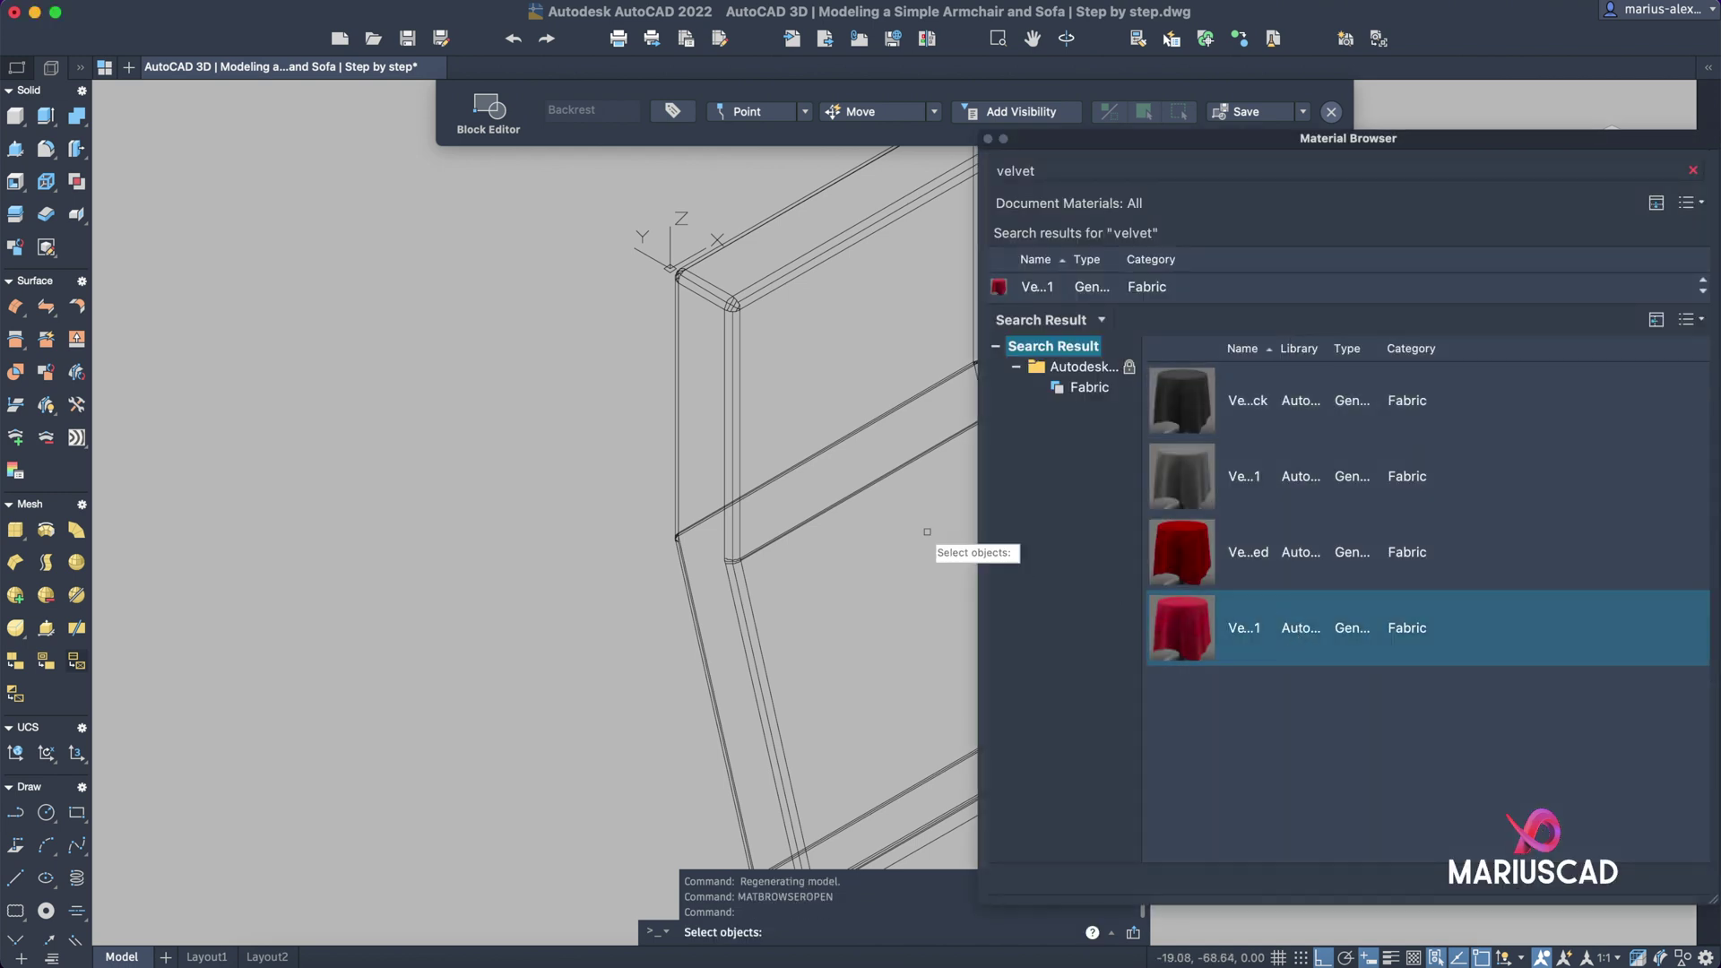
click(733, 474)
click(729, 481)
key(Escape)
click(1331, 113)
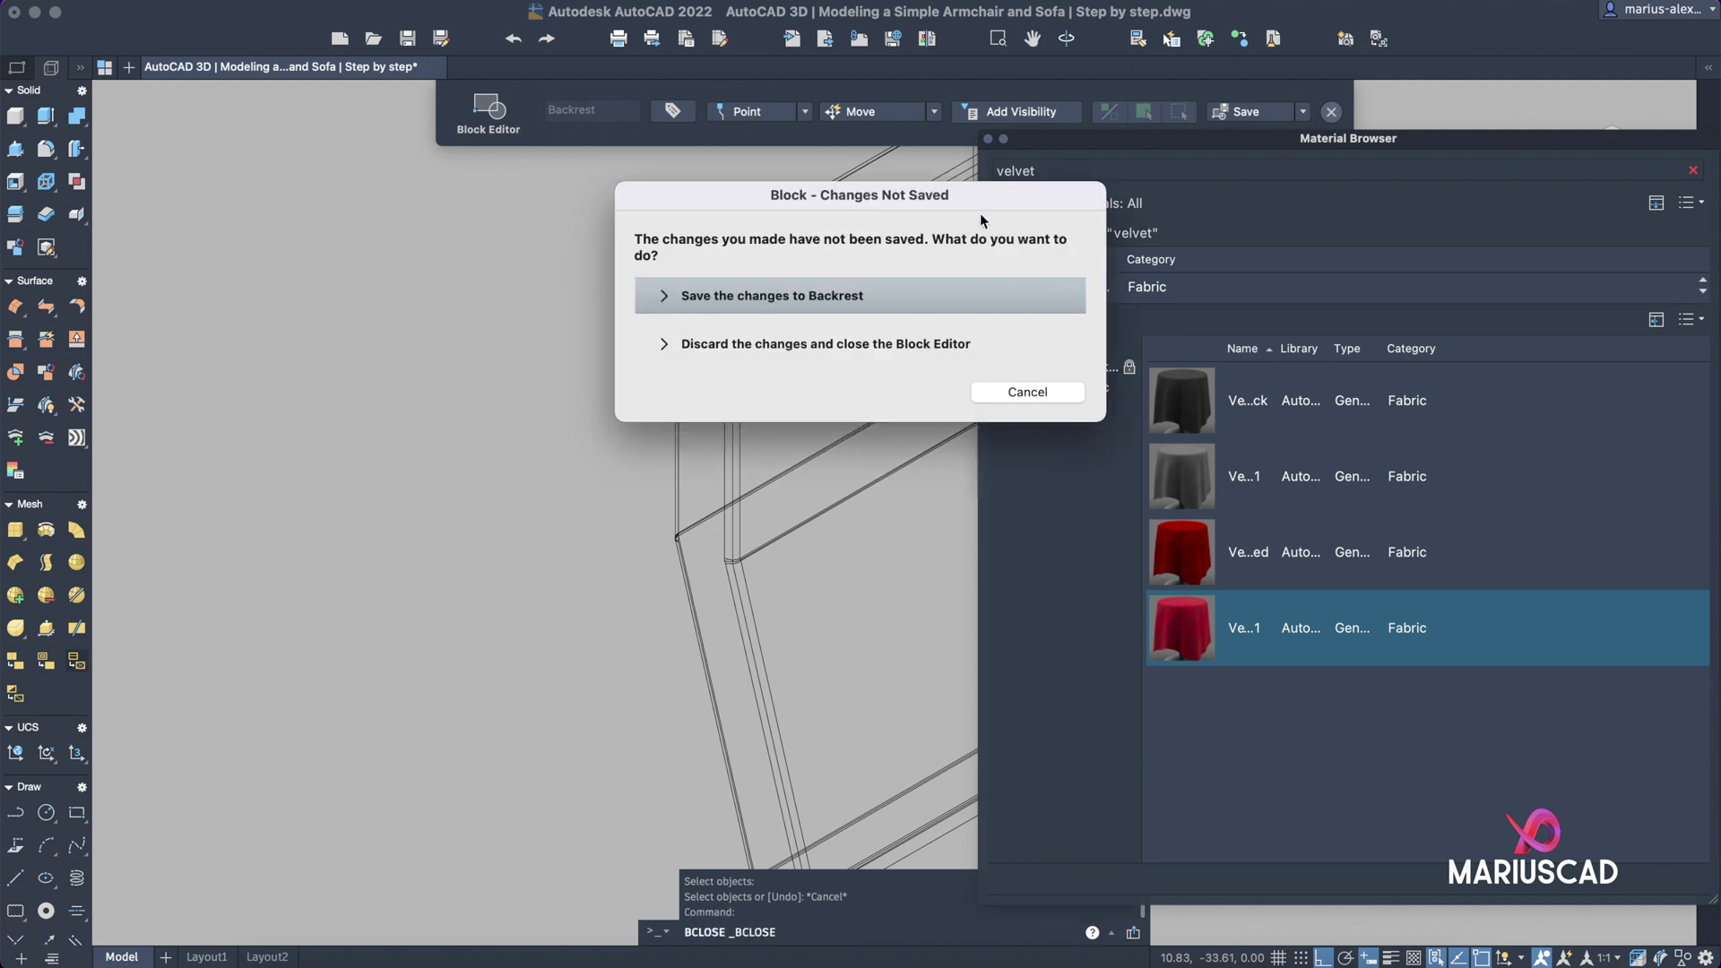
click(856, 305)
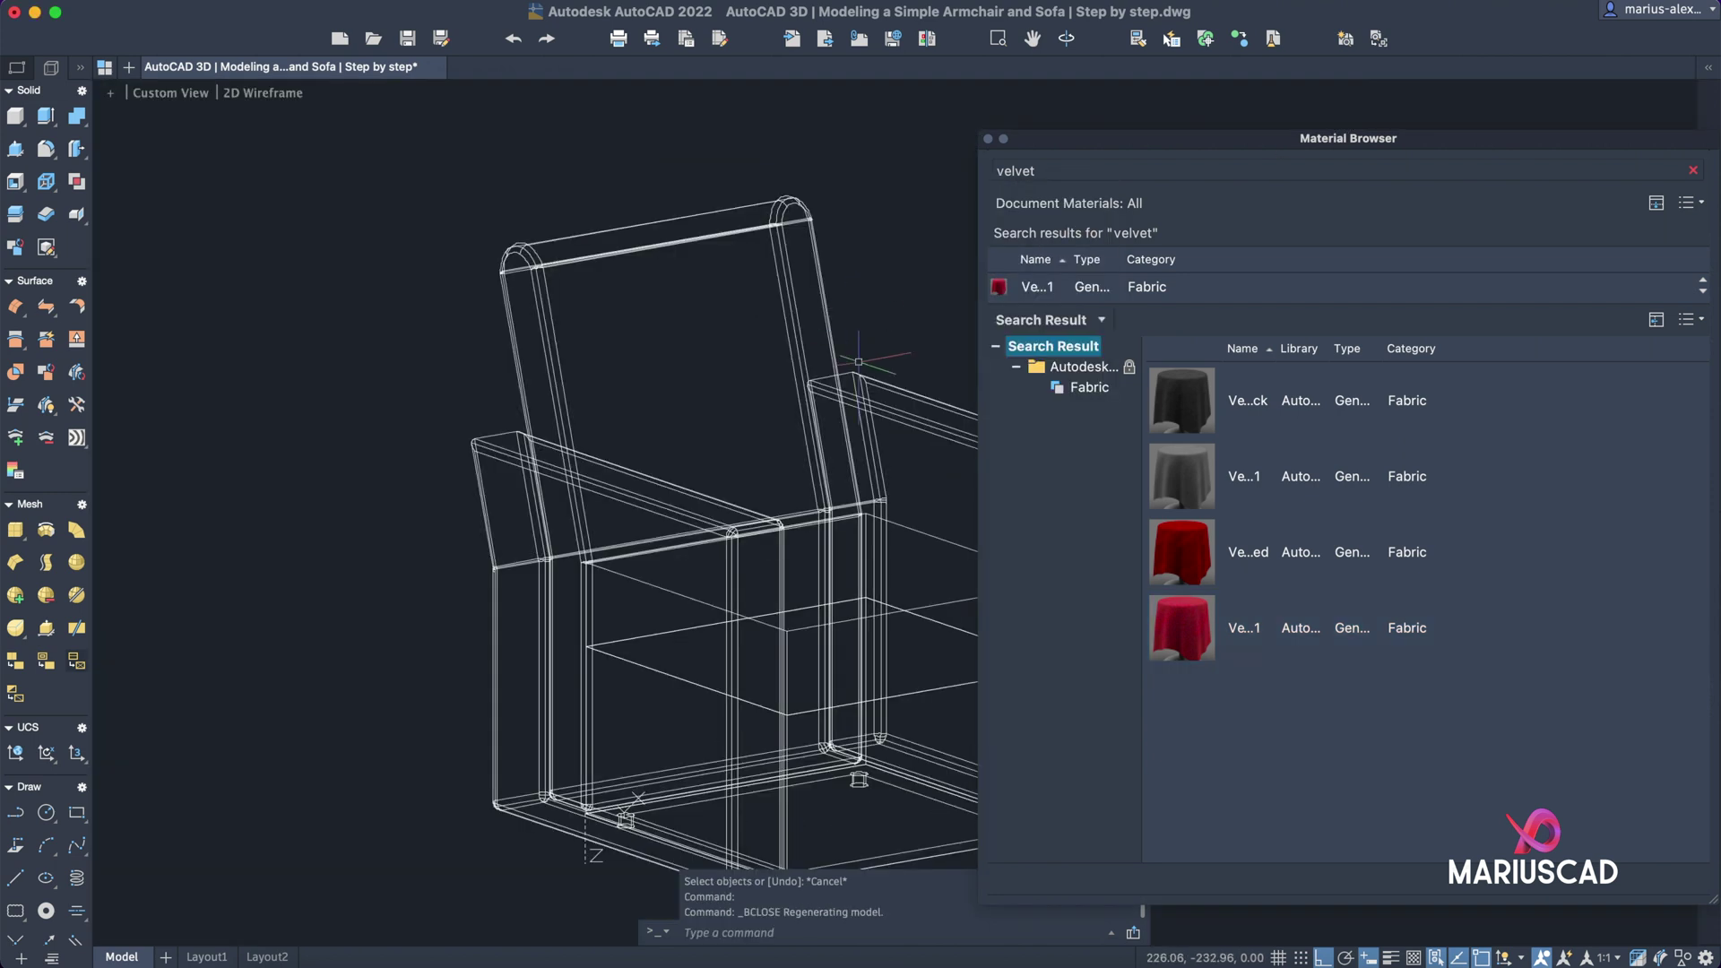
- Open the Seat 1 block, assign the pinkish-red velvet fabric to its solid, and save the block
double_click(818, 627)
click(1227, 643)
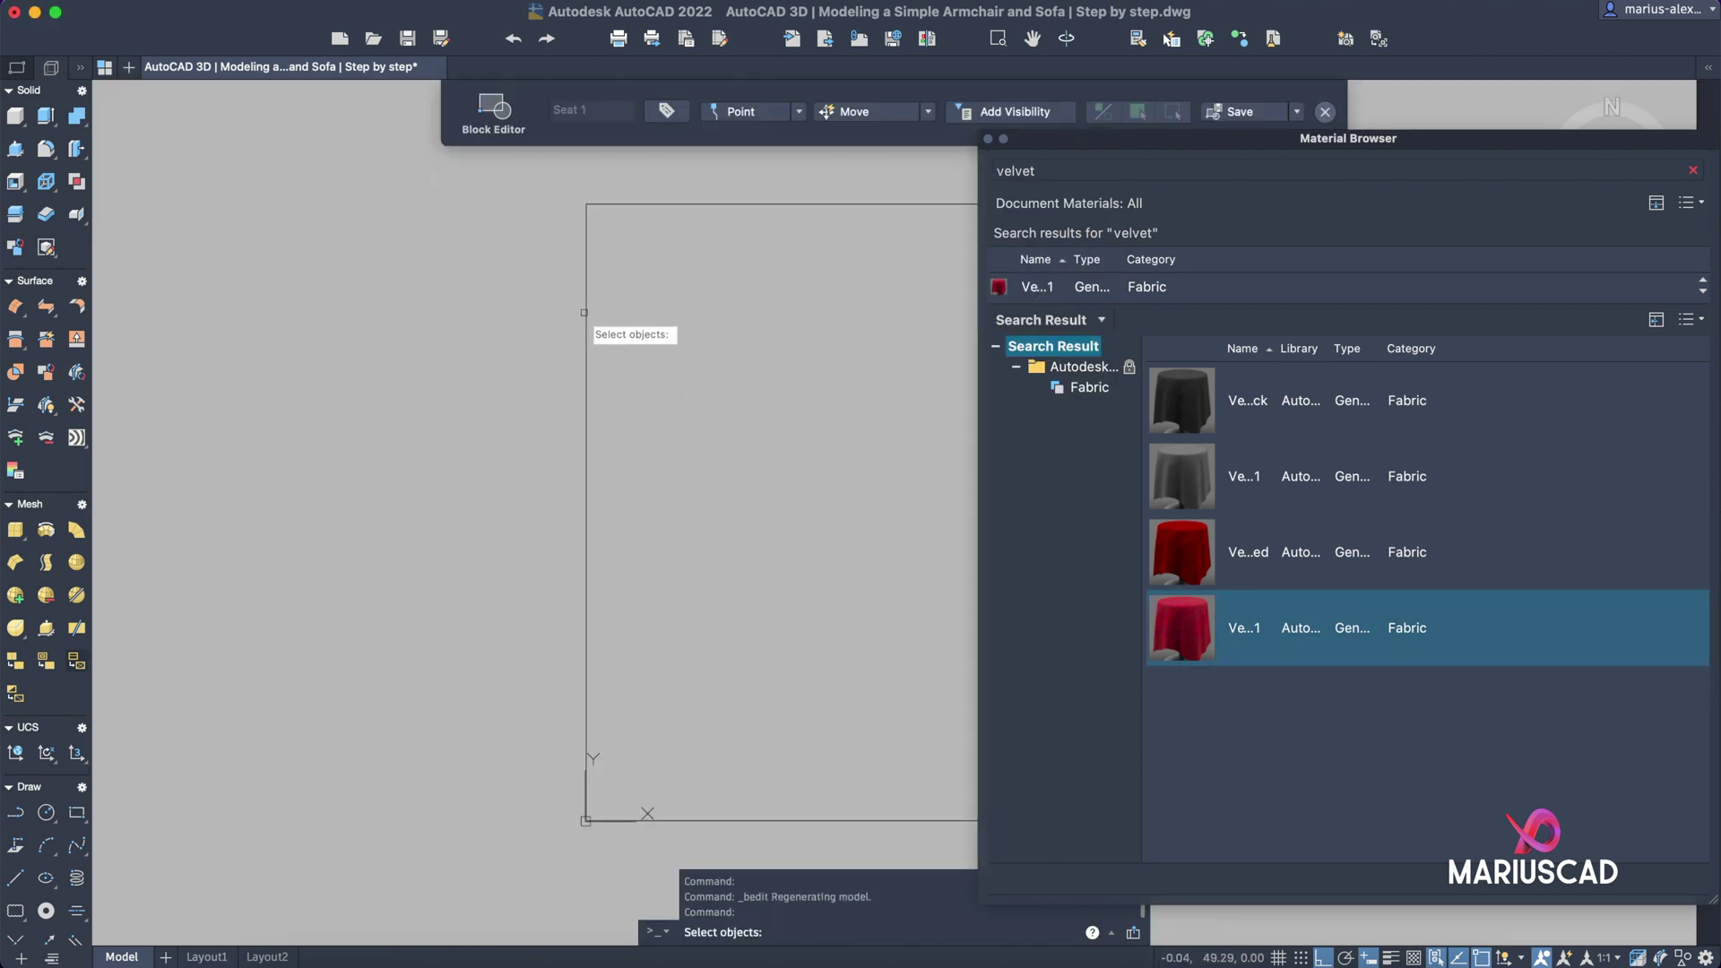
key(Escape)
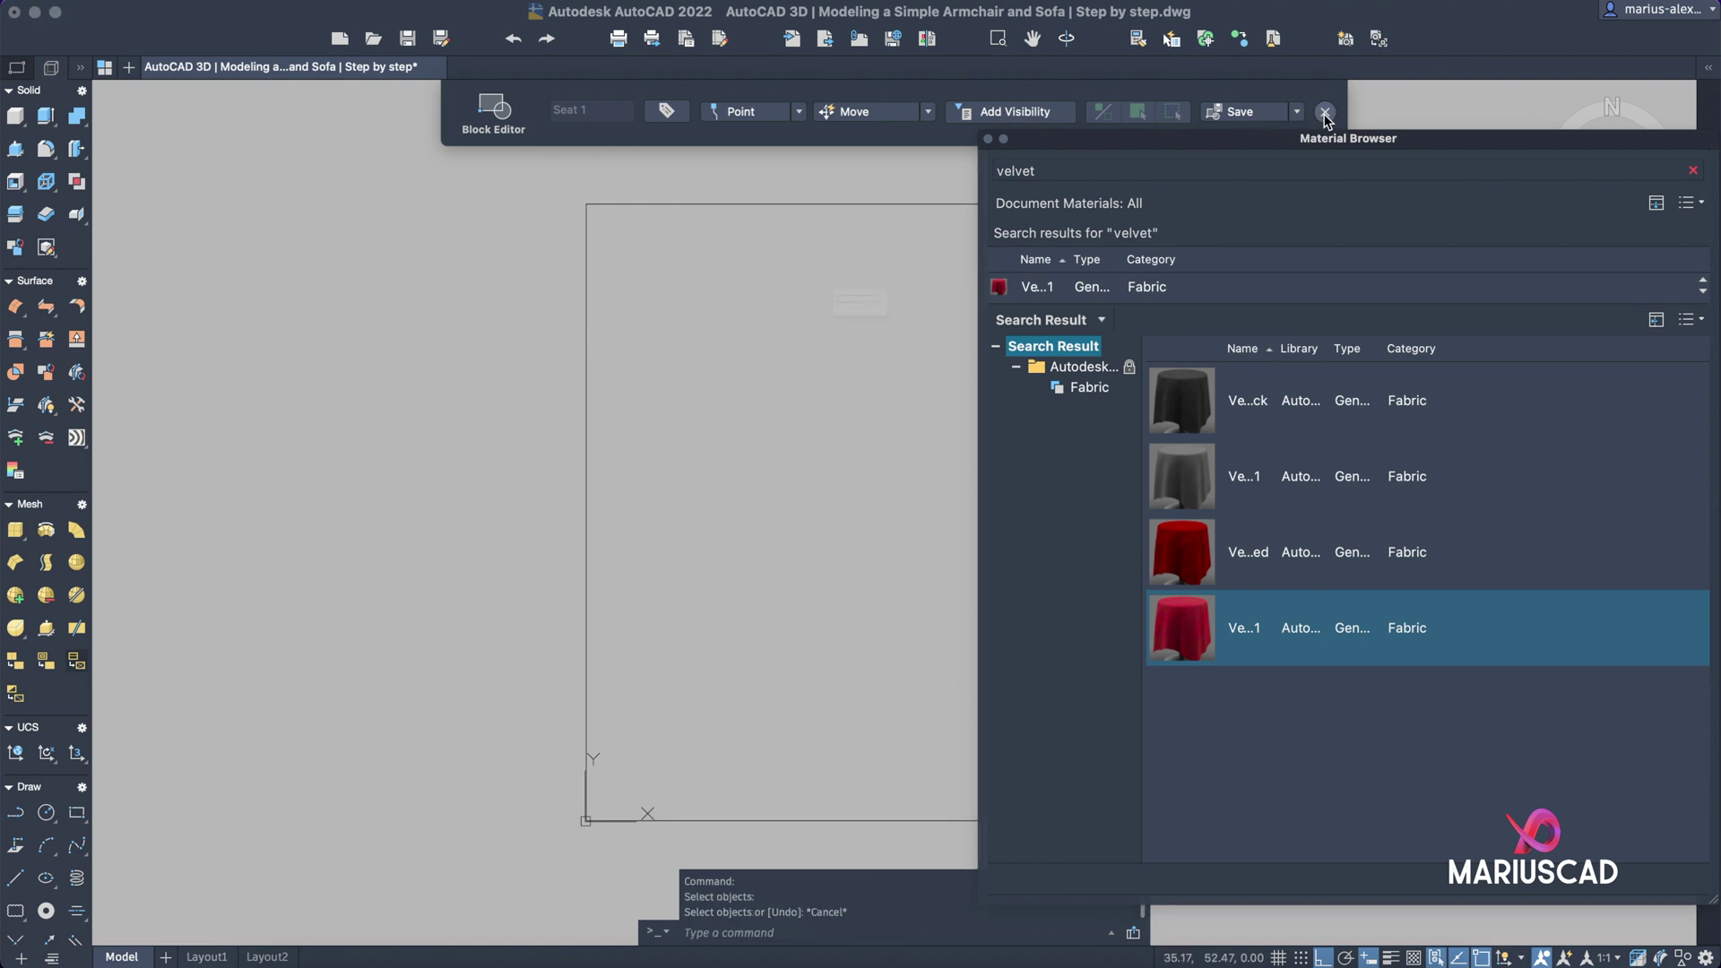
click(1325, 112)
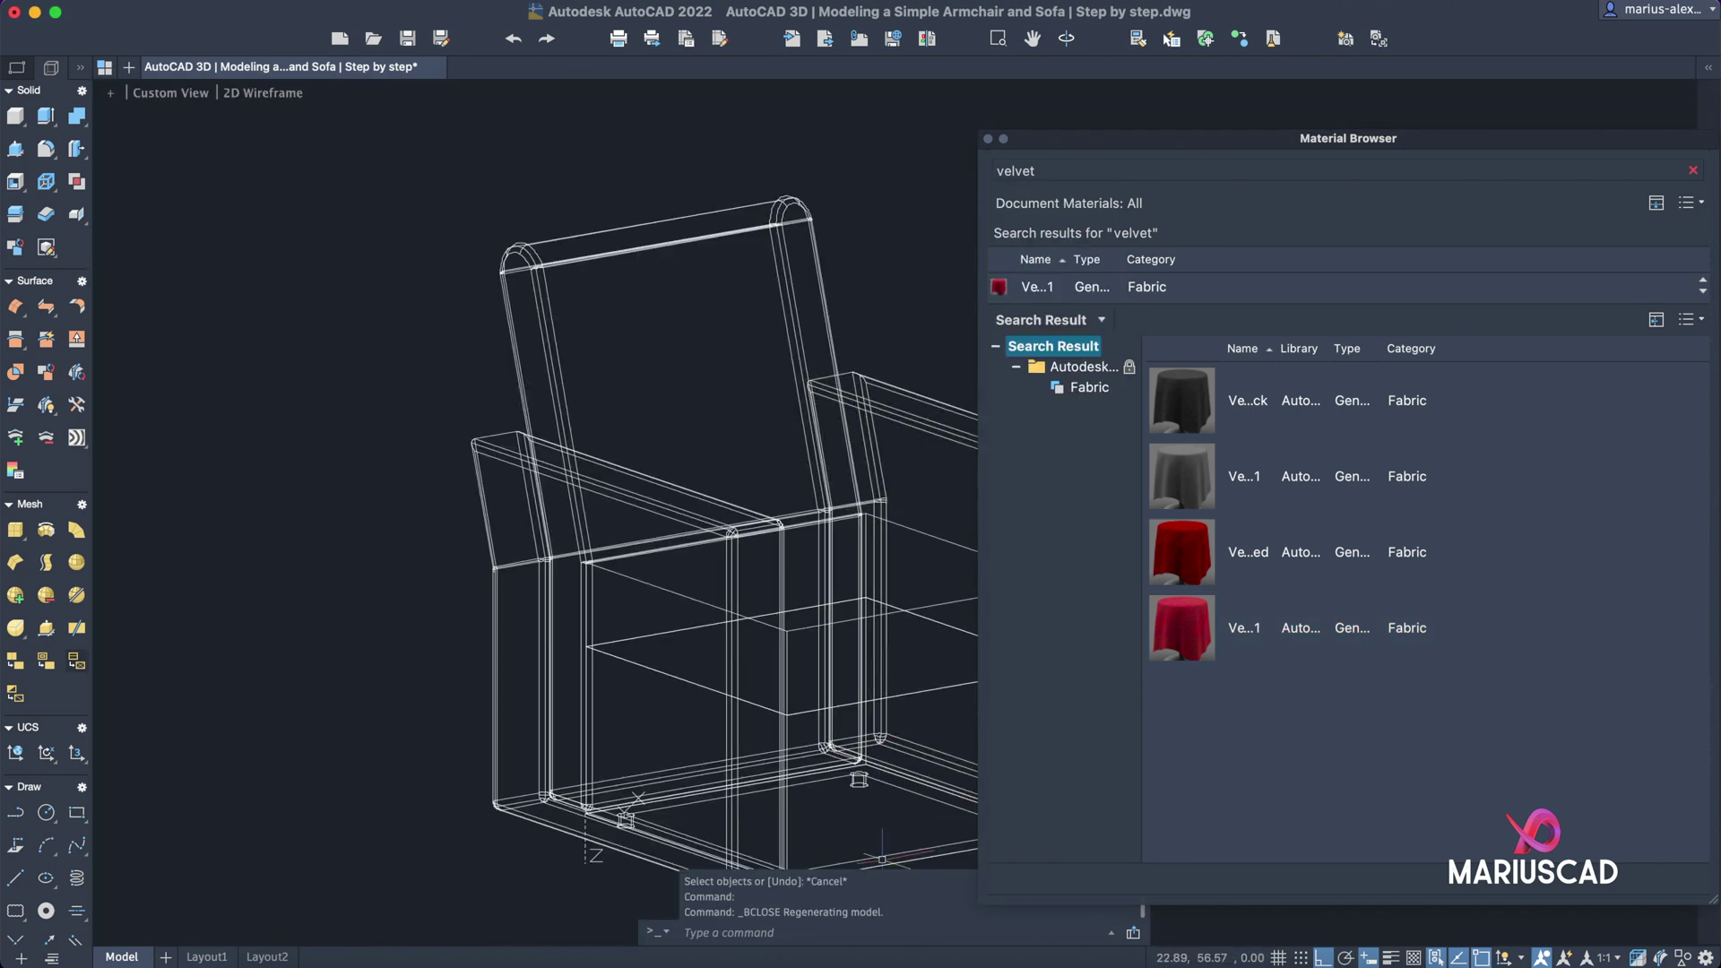
key(Escape)
- Open the Seat 2 block, assign the pinkish-red velvet fabric to its solid, and save the block
middle_drag(882, 858, 720, 628)
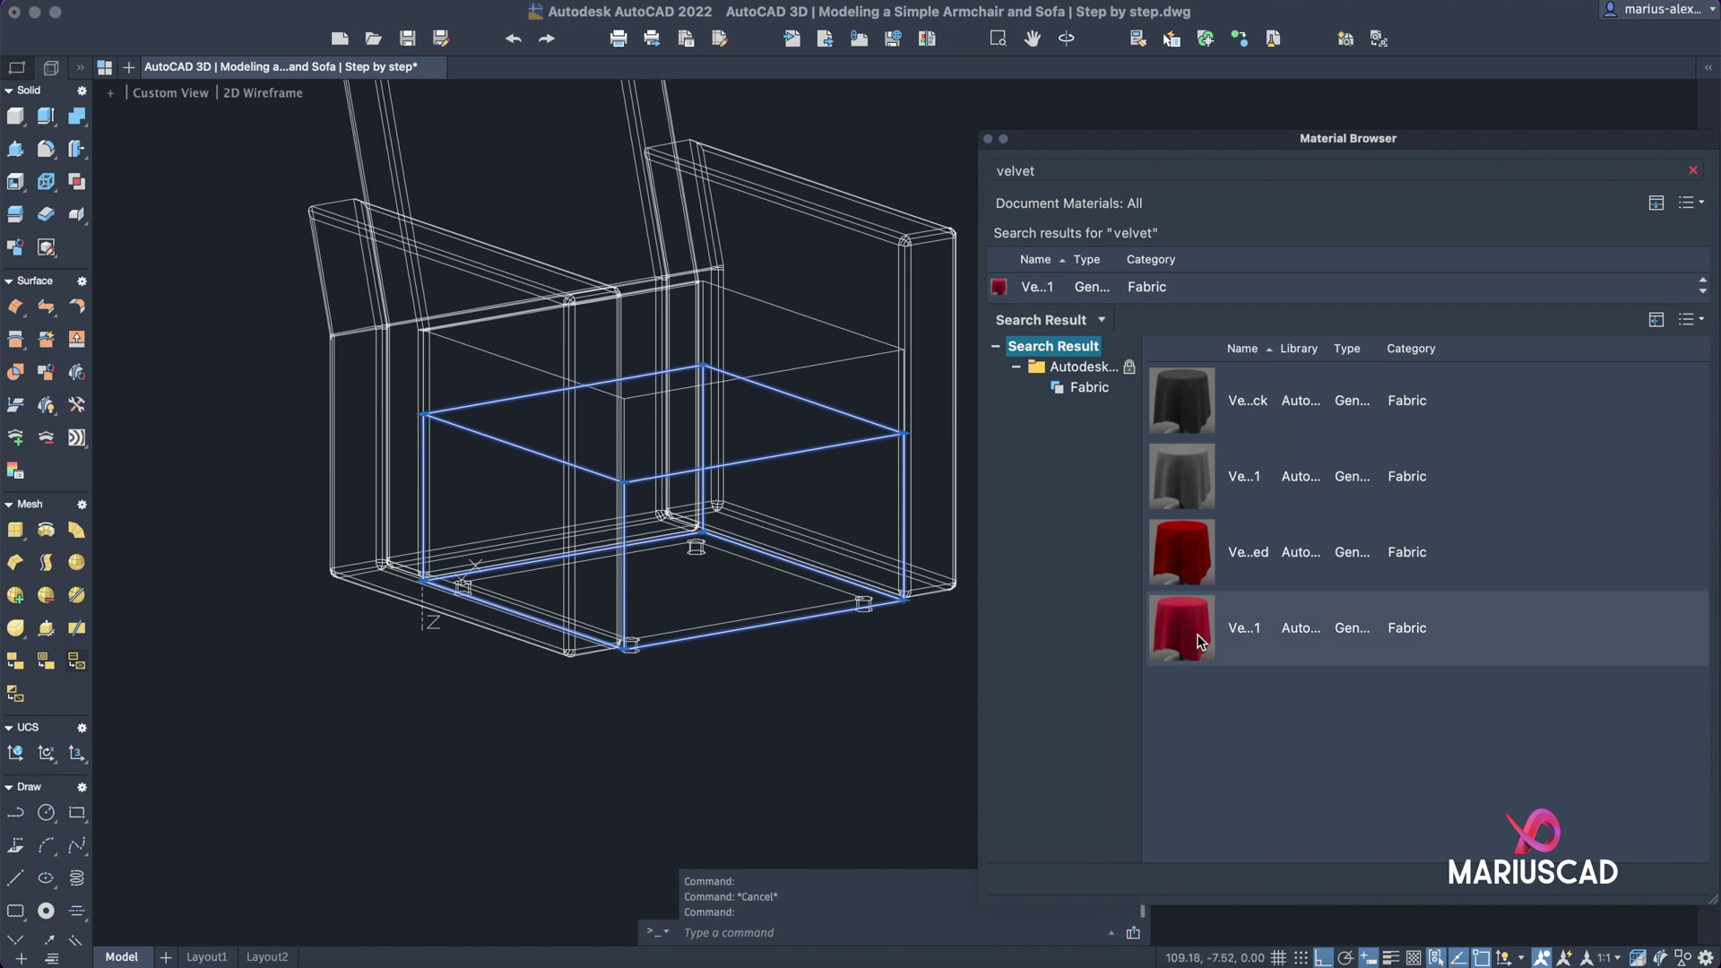
double_click(788, 457)
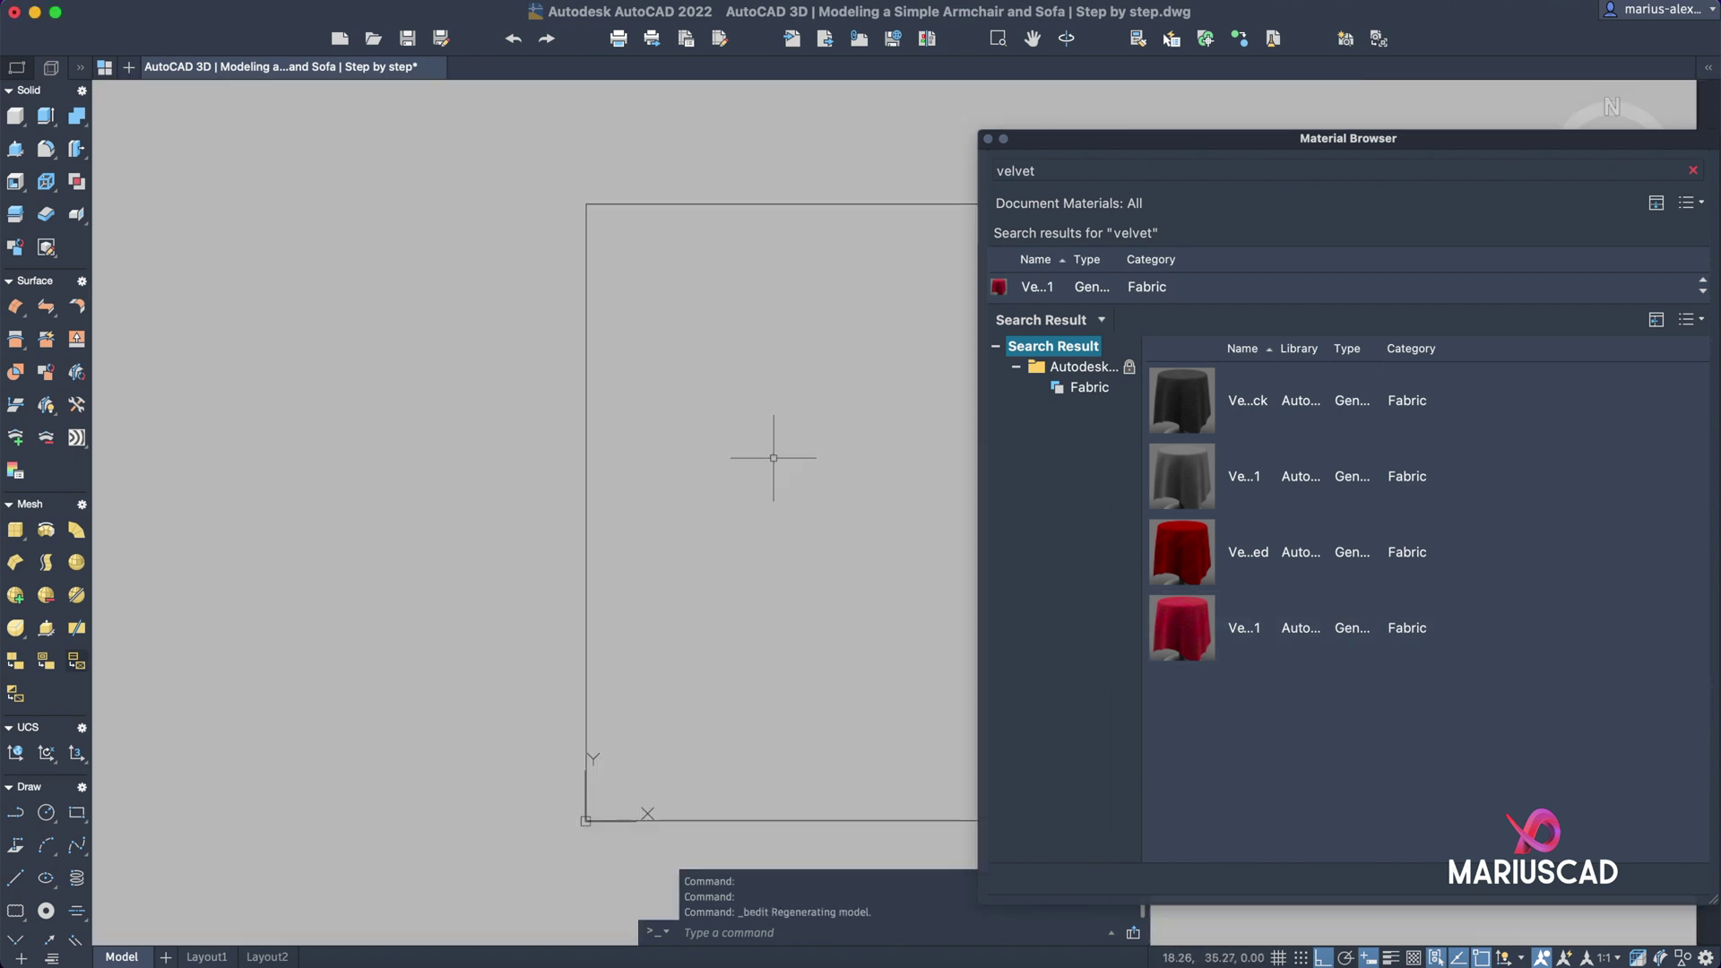
click(585, 332)
key(Escape)
click(1325, 112)
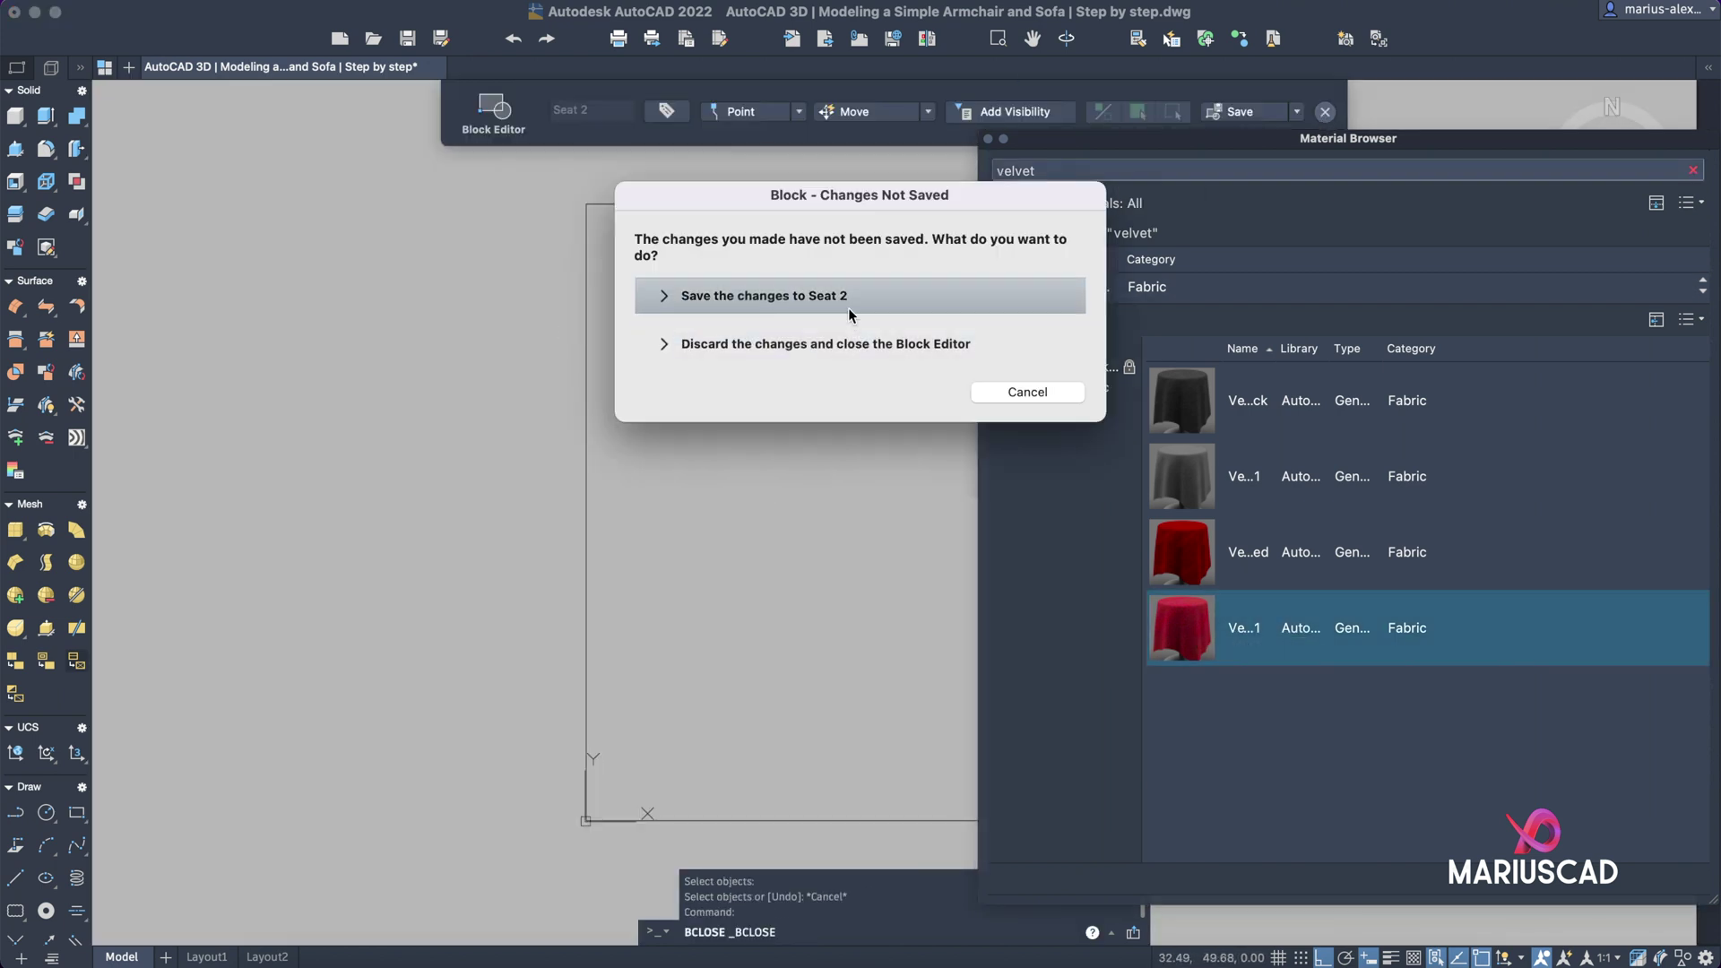
click(849, 313)
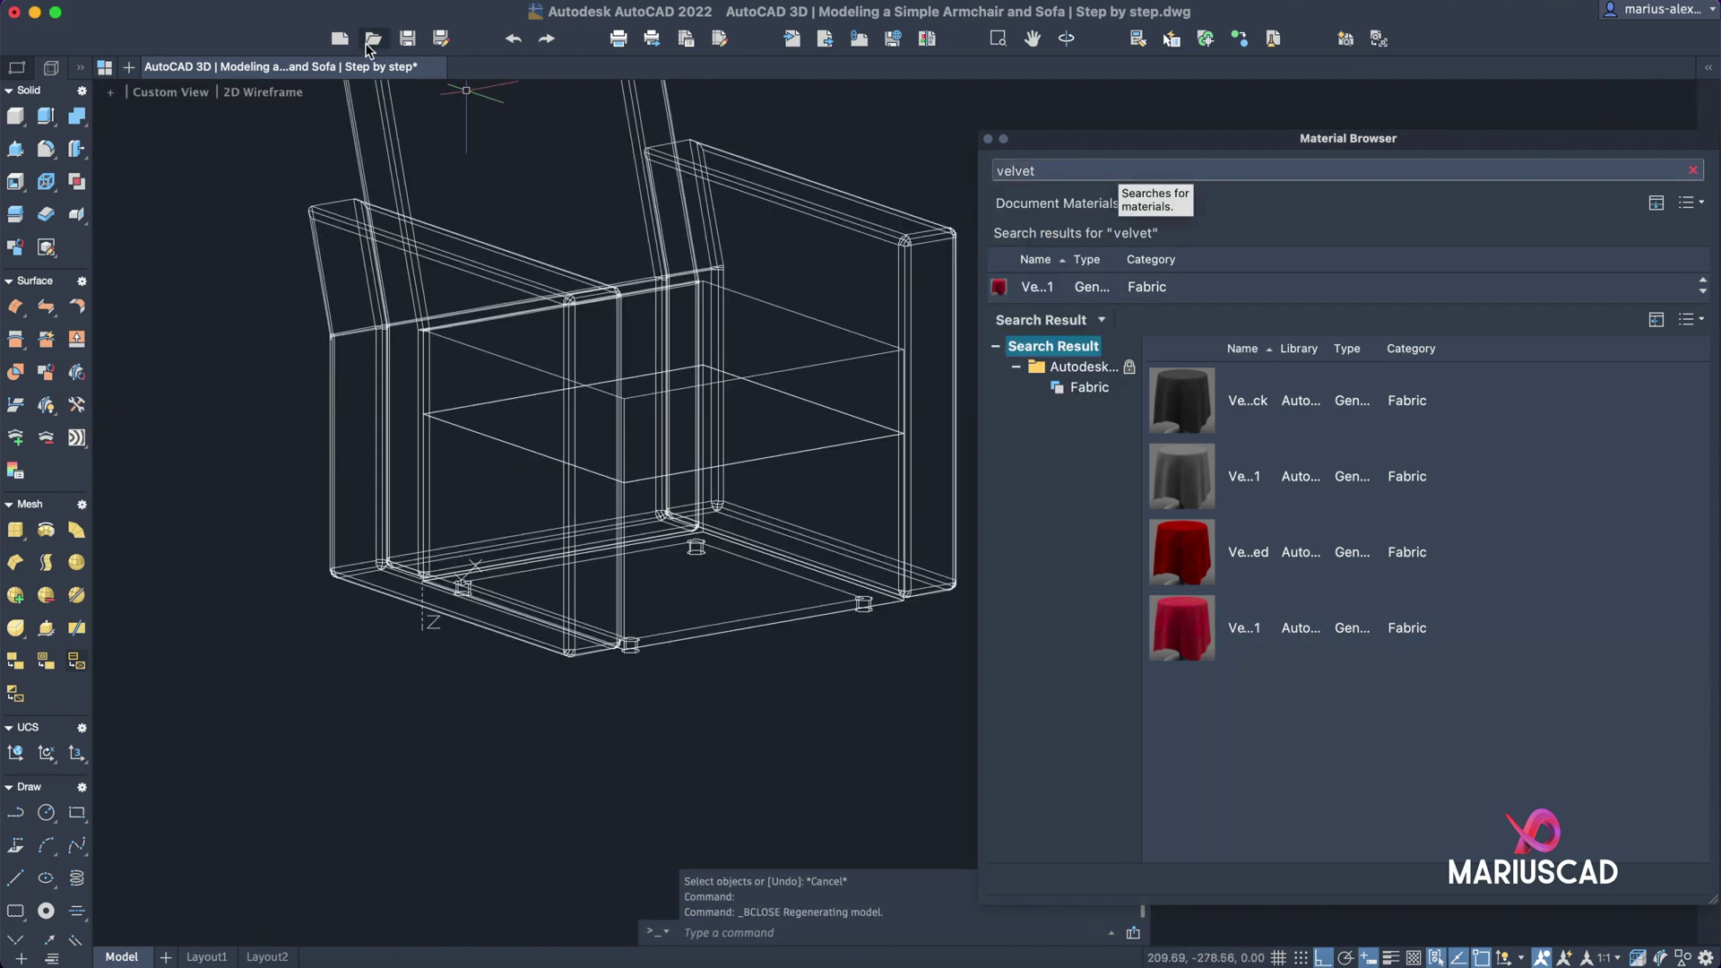
- Close the Material Browser and set the model's visual style to Realistic
click(990, 140)
click(296, 99)
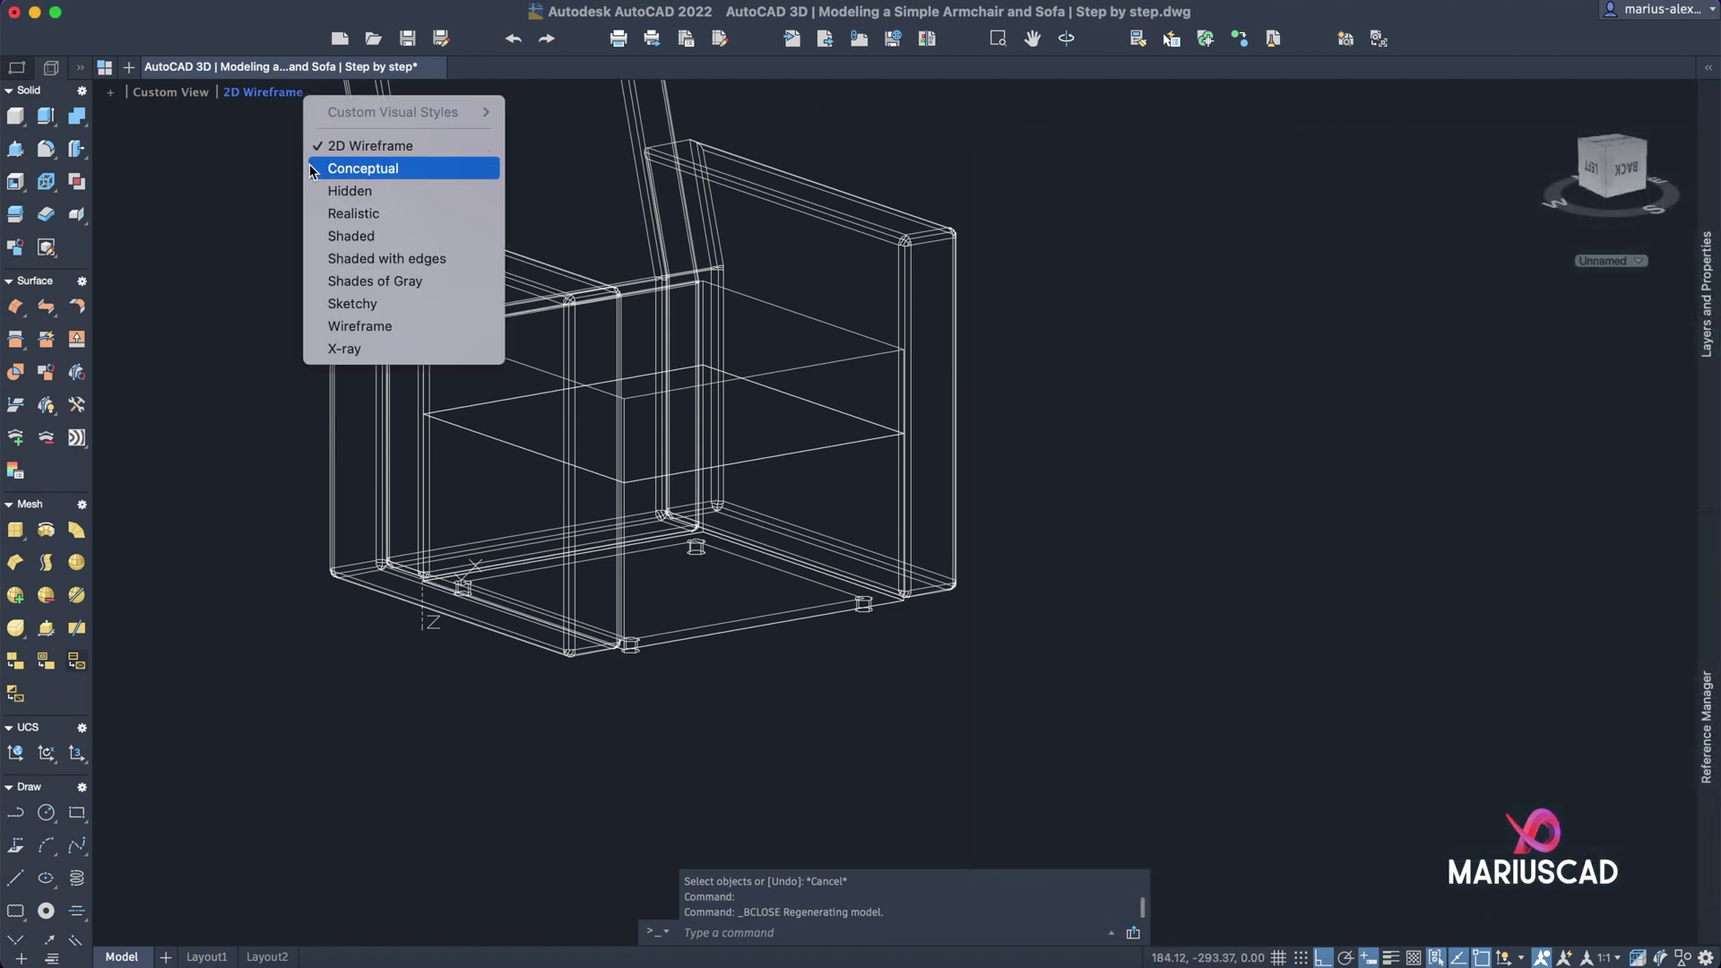
click(359, 213)
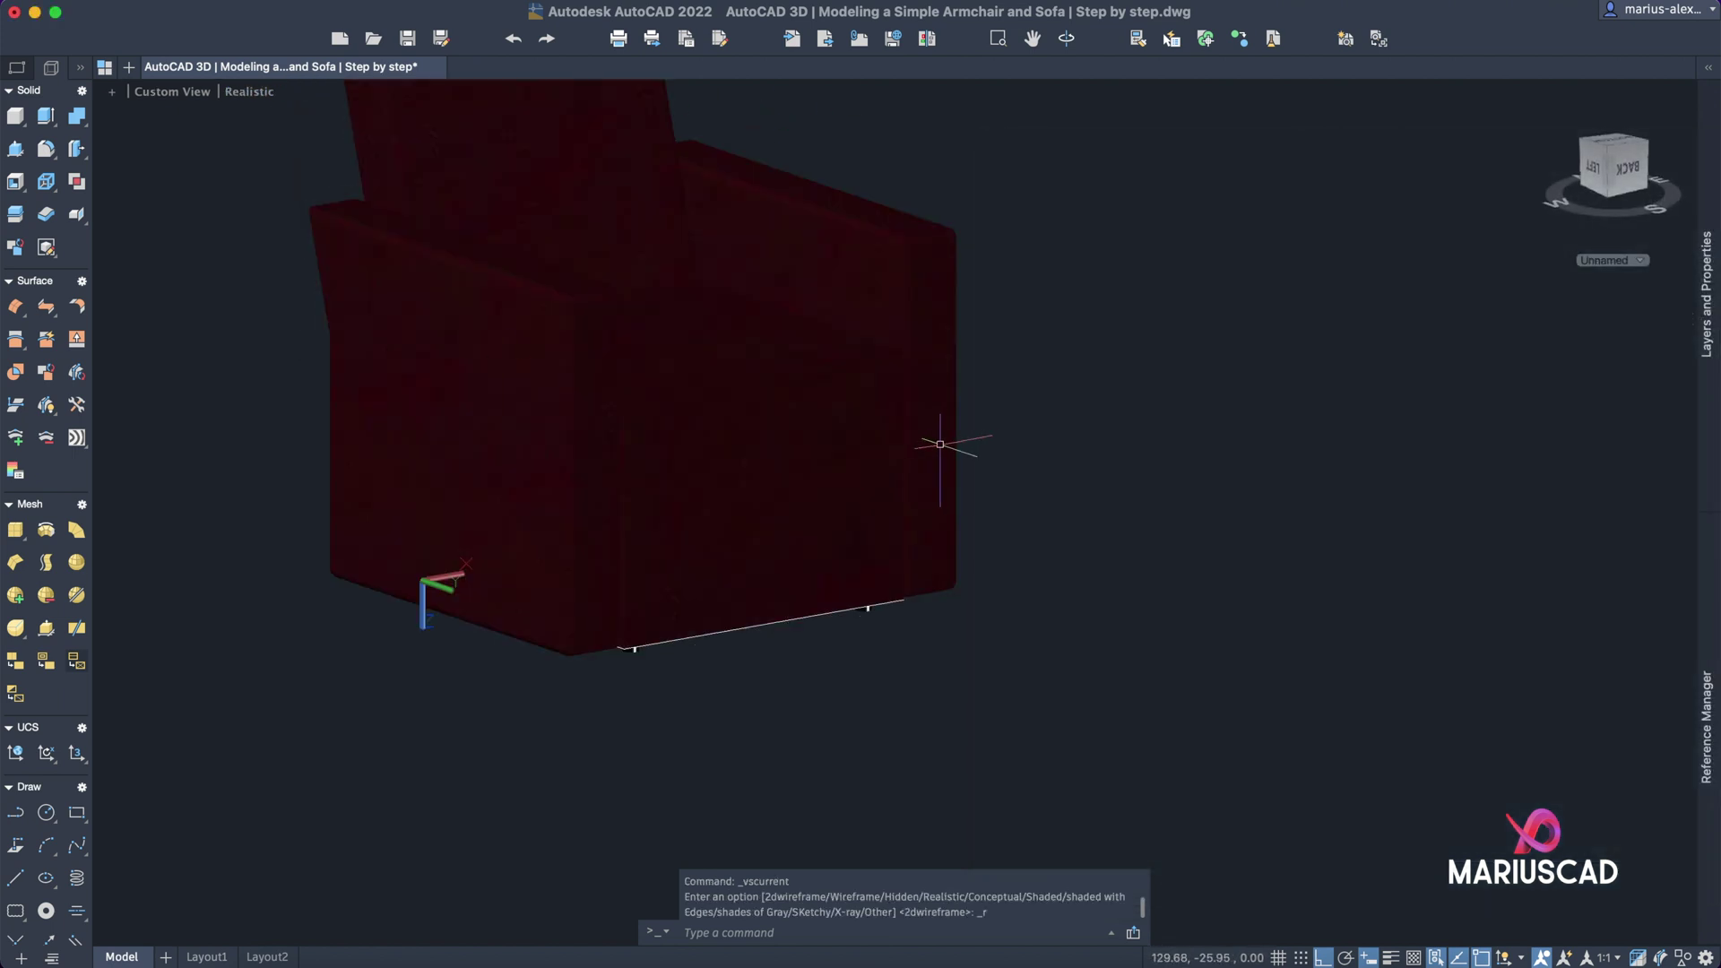
- Select the armchair's armrests, backrest and seats together and hide them, leaving the legs and base outlines
shift+middle_drag(937, 446, 1266, 527)
click(1267, 528)
click(455, 238)
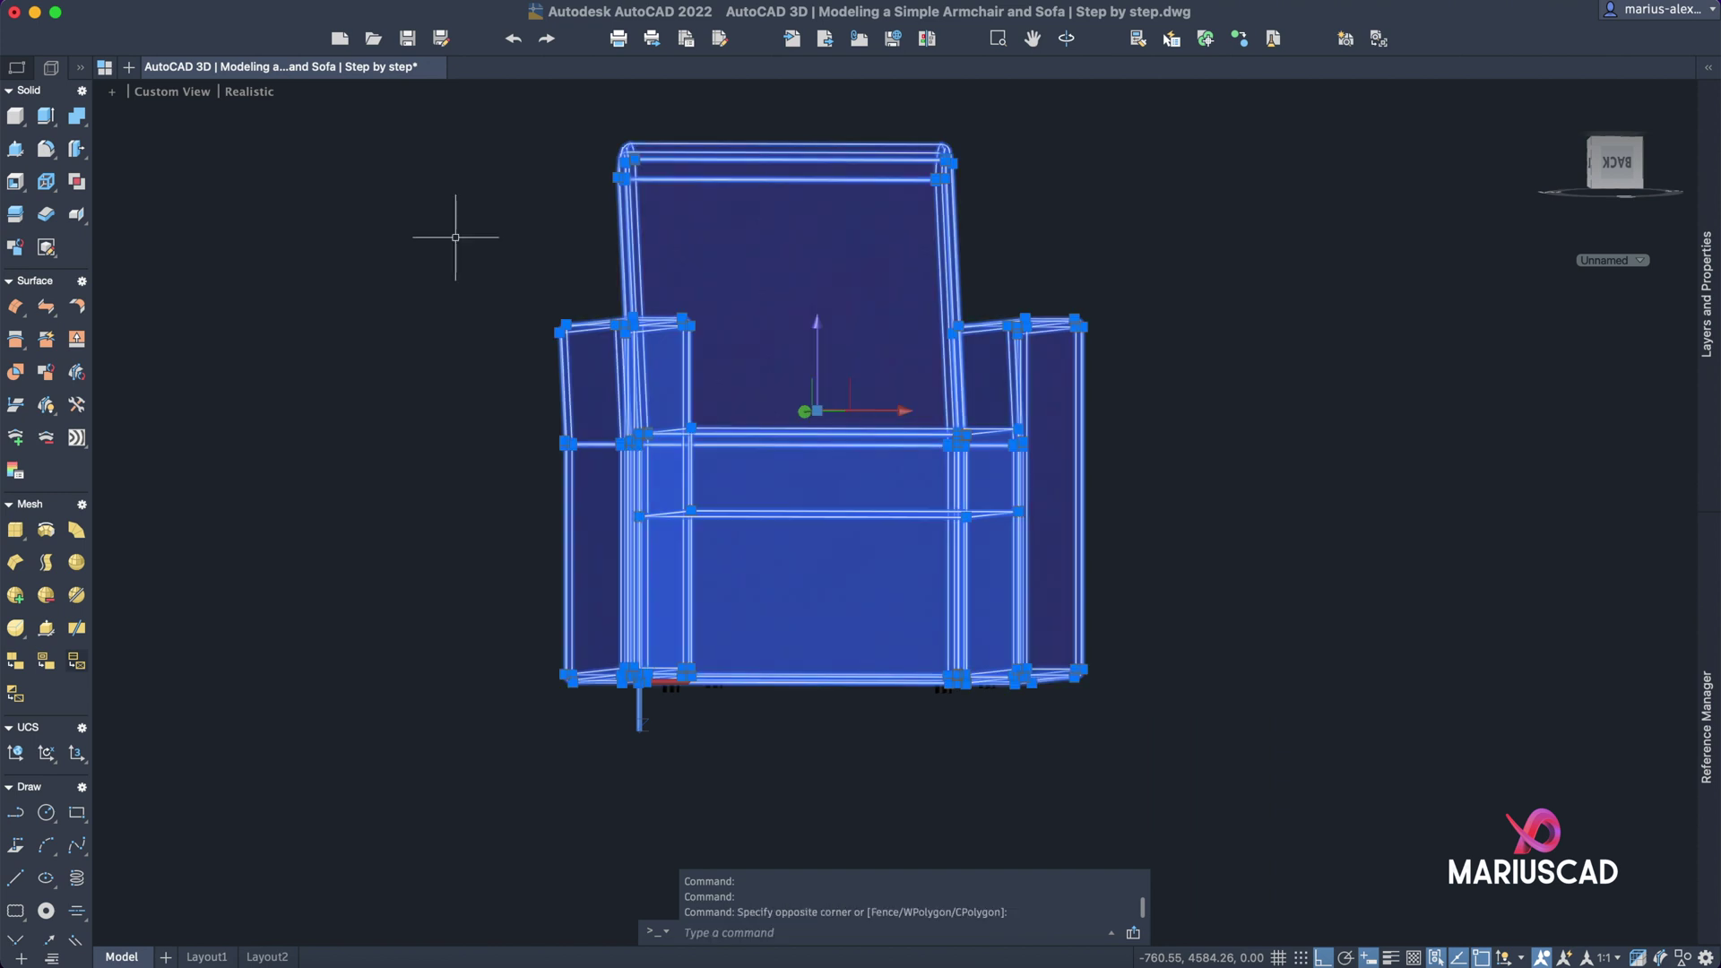
right_click(848, 468)
mouse_move(948, 581)
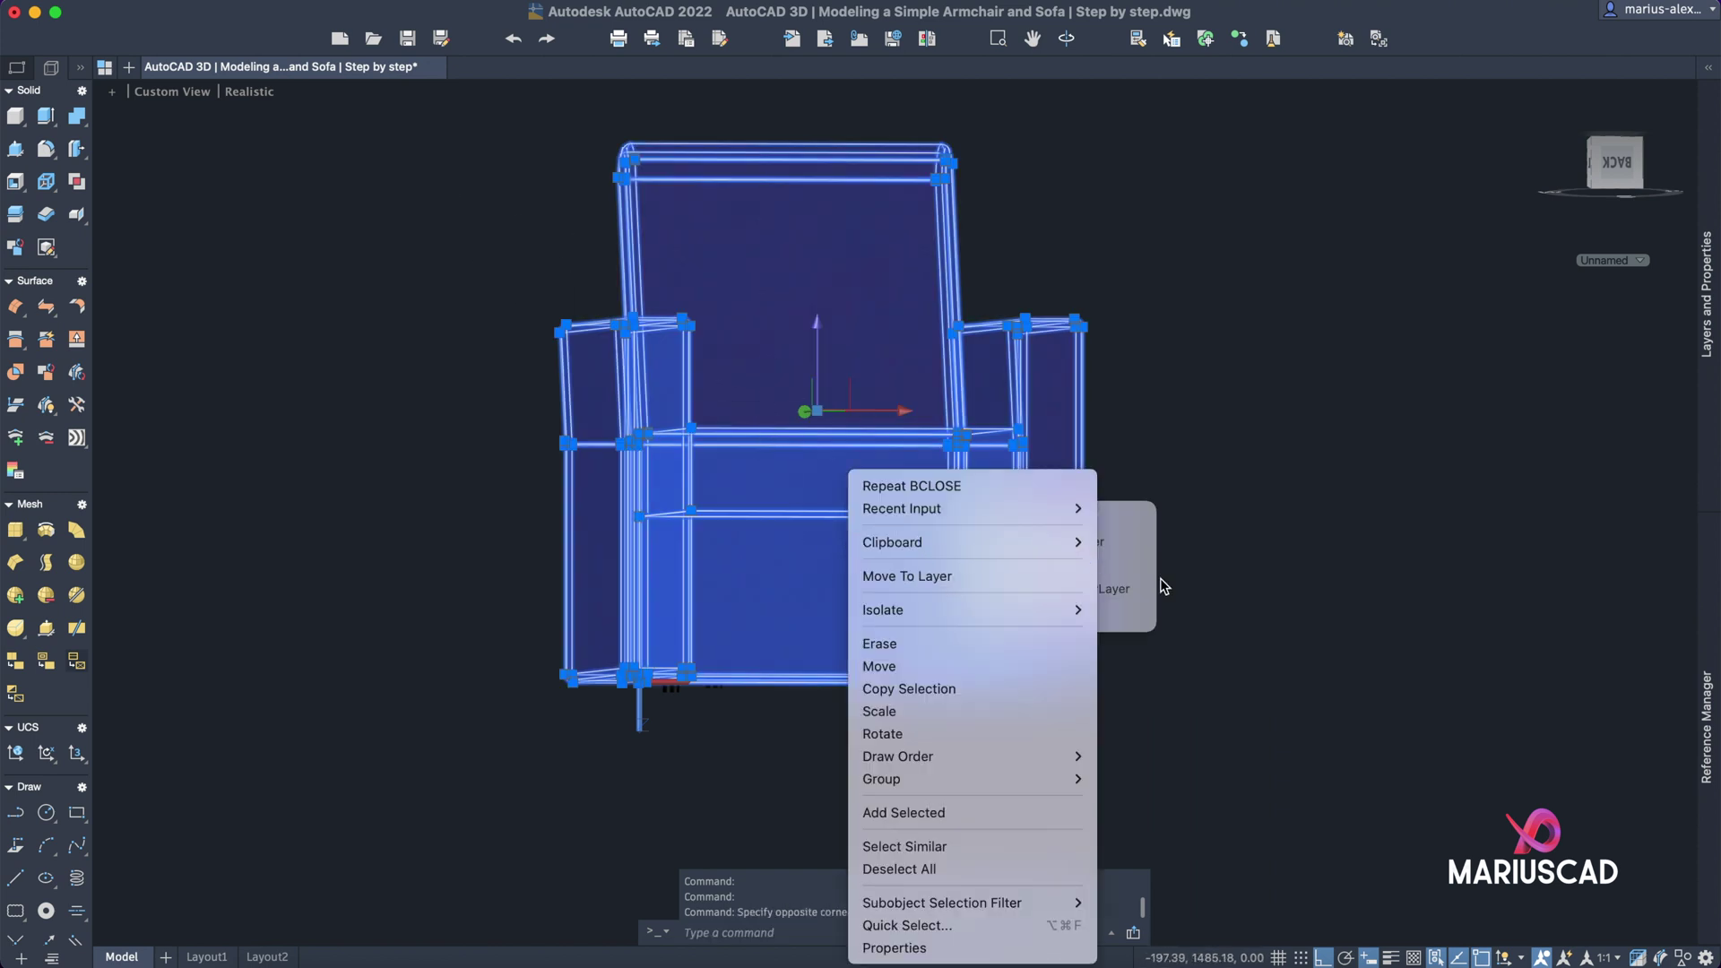
mouse_move(1075, 610)
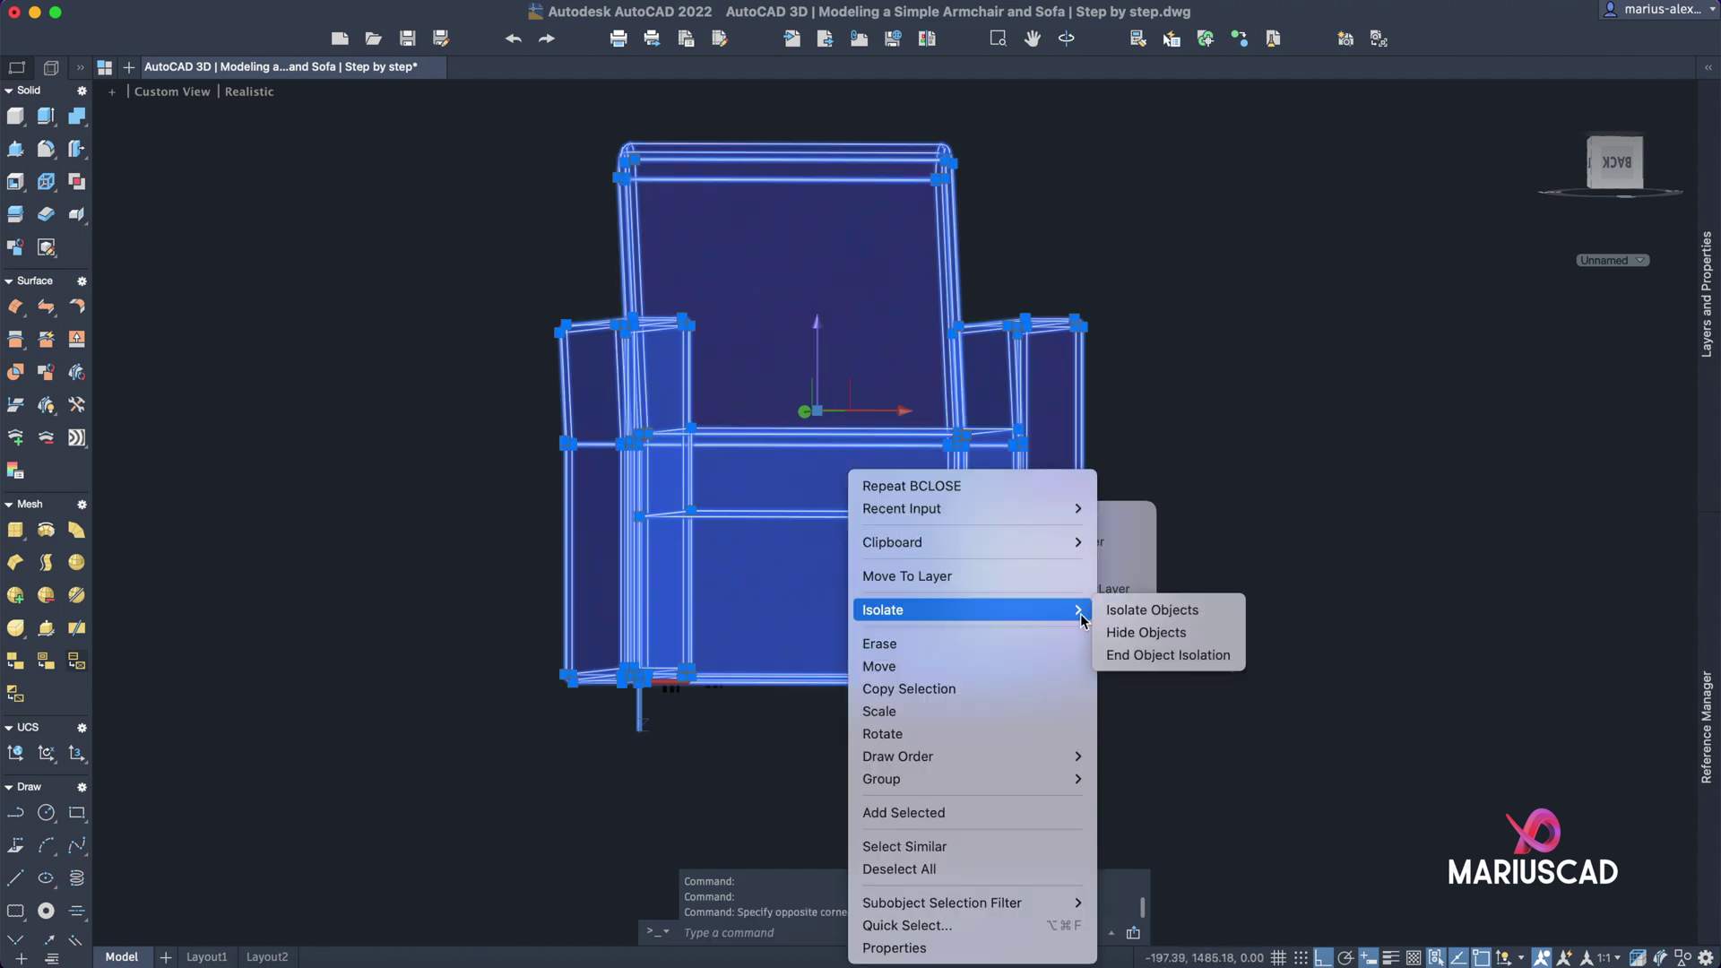
click(1149, 632)
- Erase the two construction rectangles around the legs
shift+middle_drag(875, 710, 832, 724)
click(814, 740)
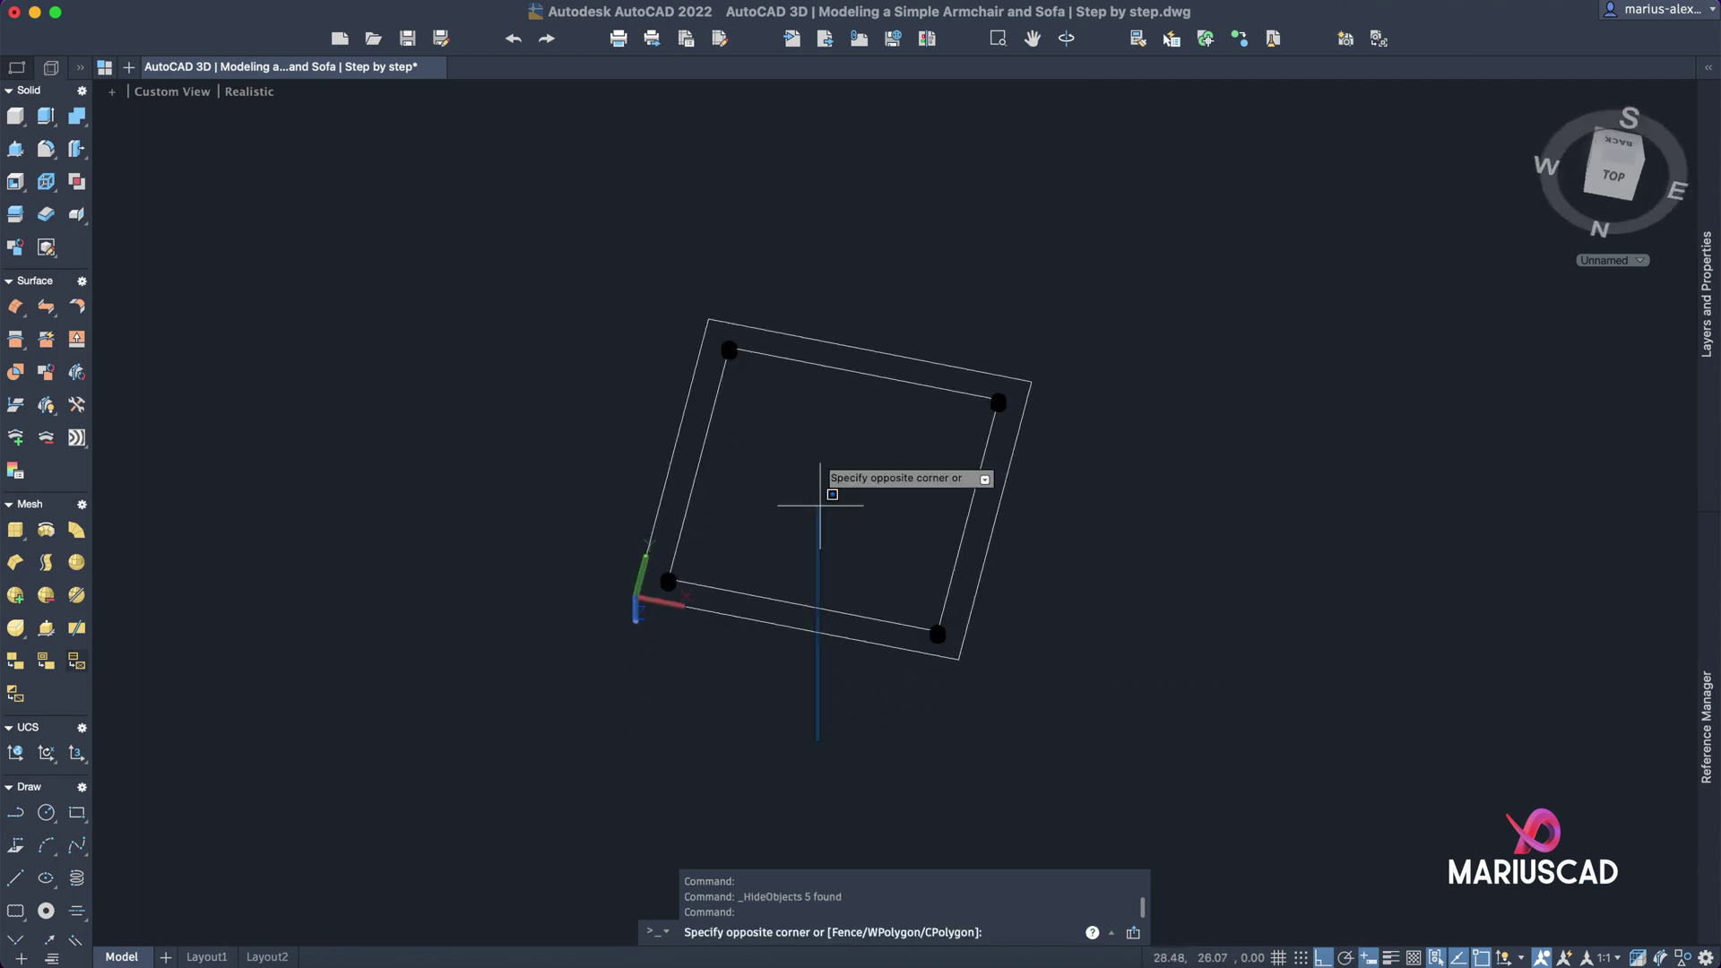
click(814, 304)
key(Delete)
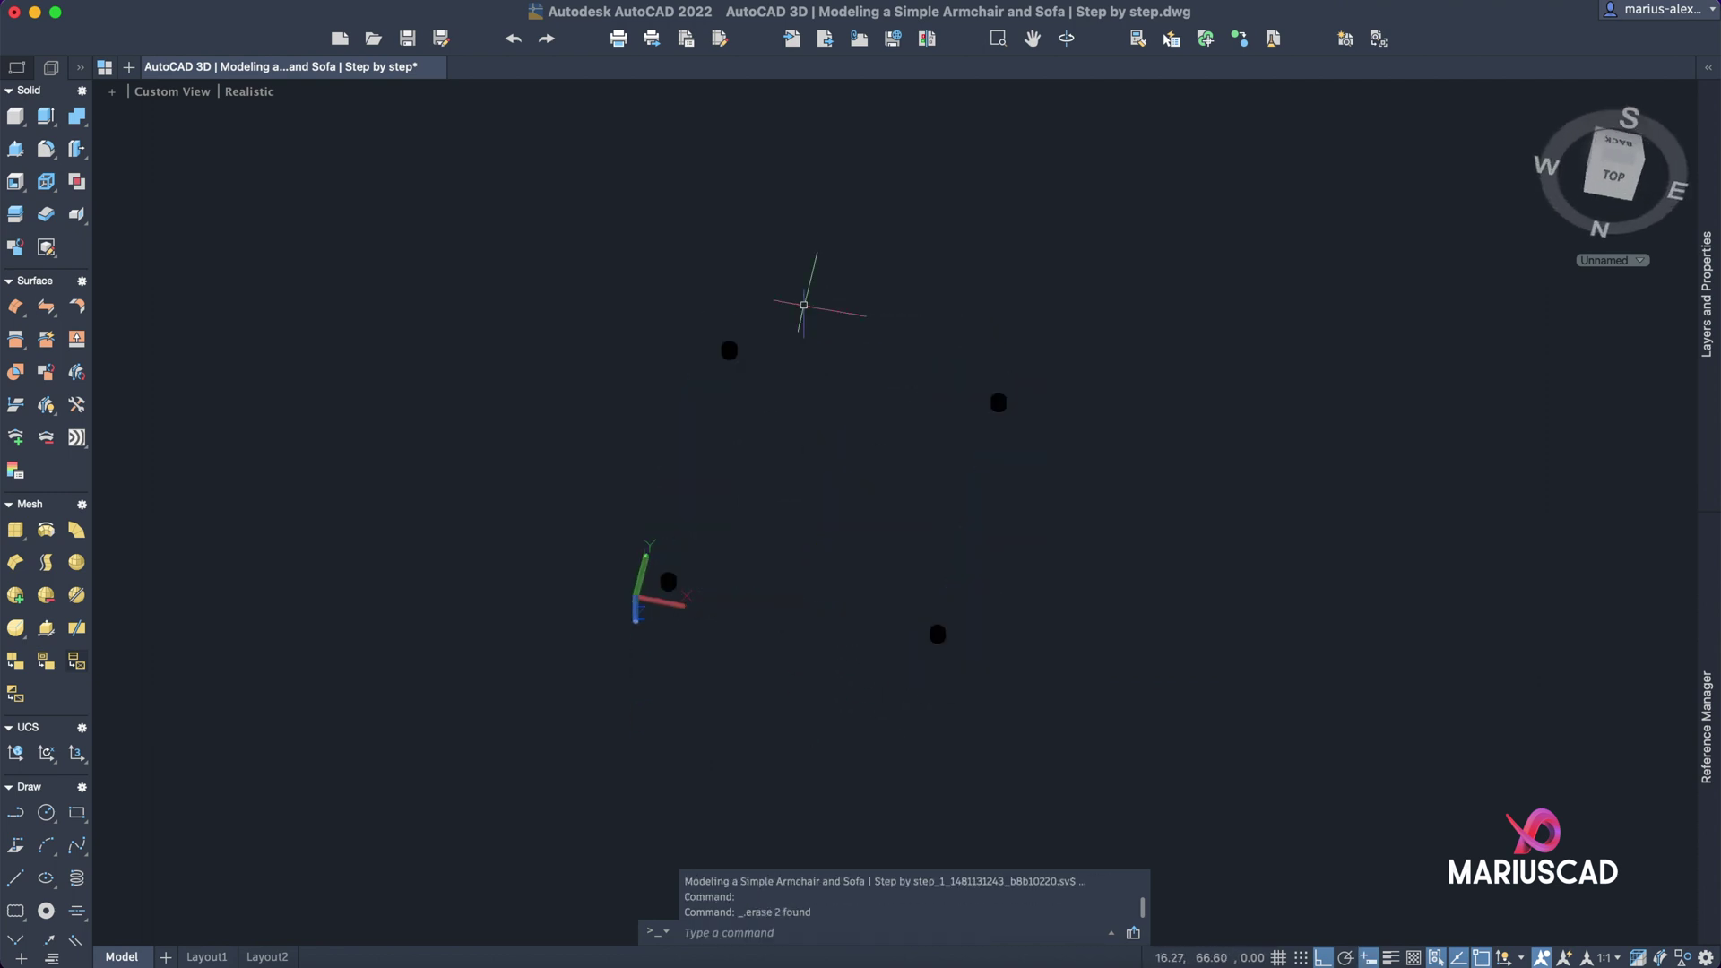
- End the object isolation to bring back the hidden armchair parts
right_click(1035, 385)
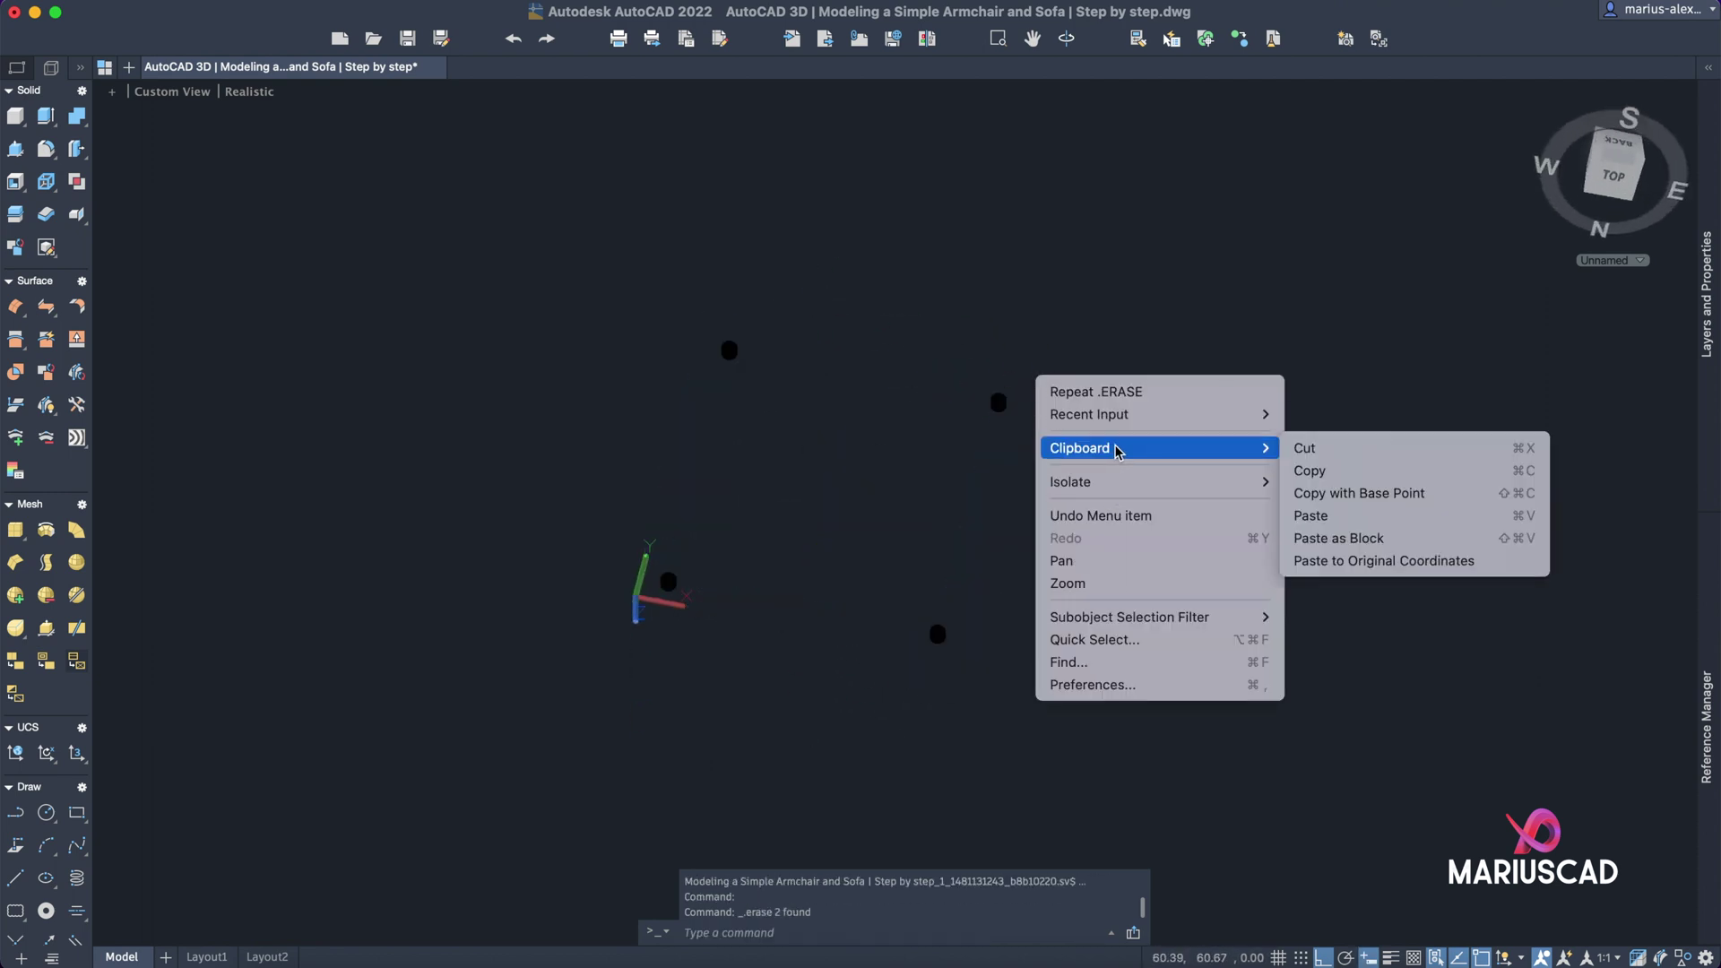
mouse_move(1127, 497)
click(1346, 525)
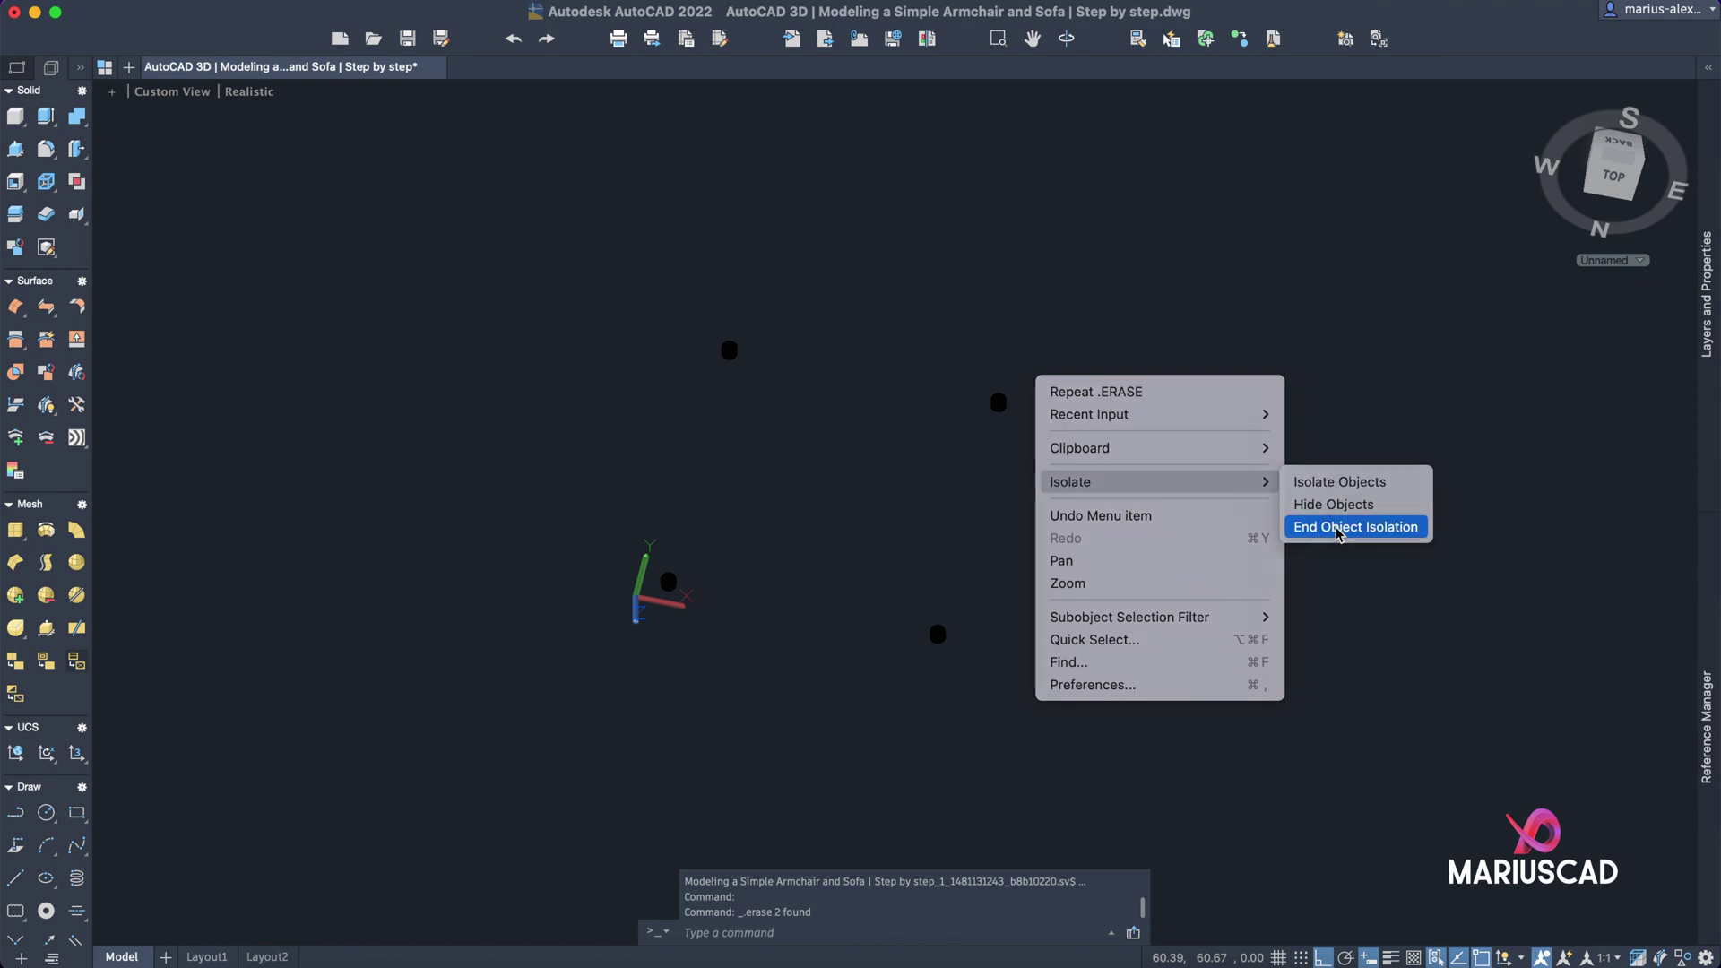
- Turn the view to see the whole armchair and change its projection from perspective to parallel
click(1550, 97)
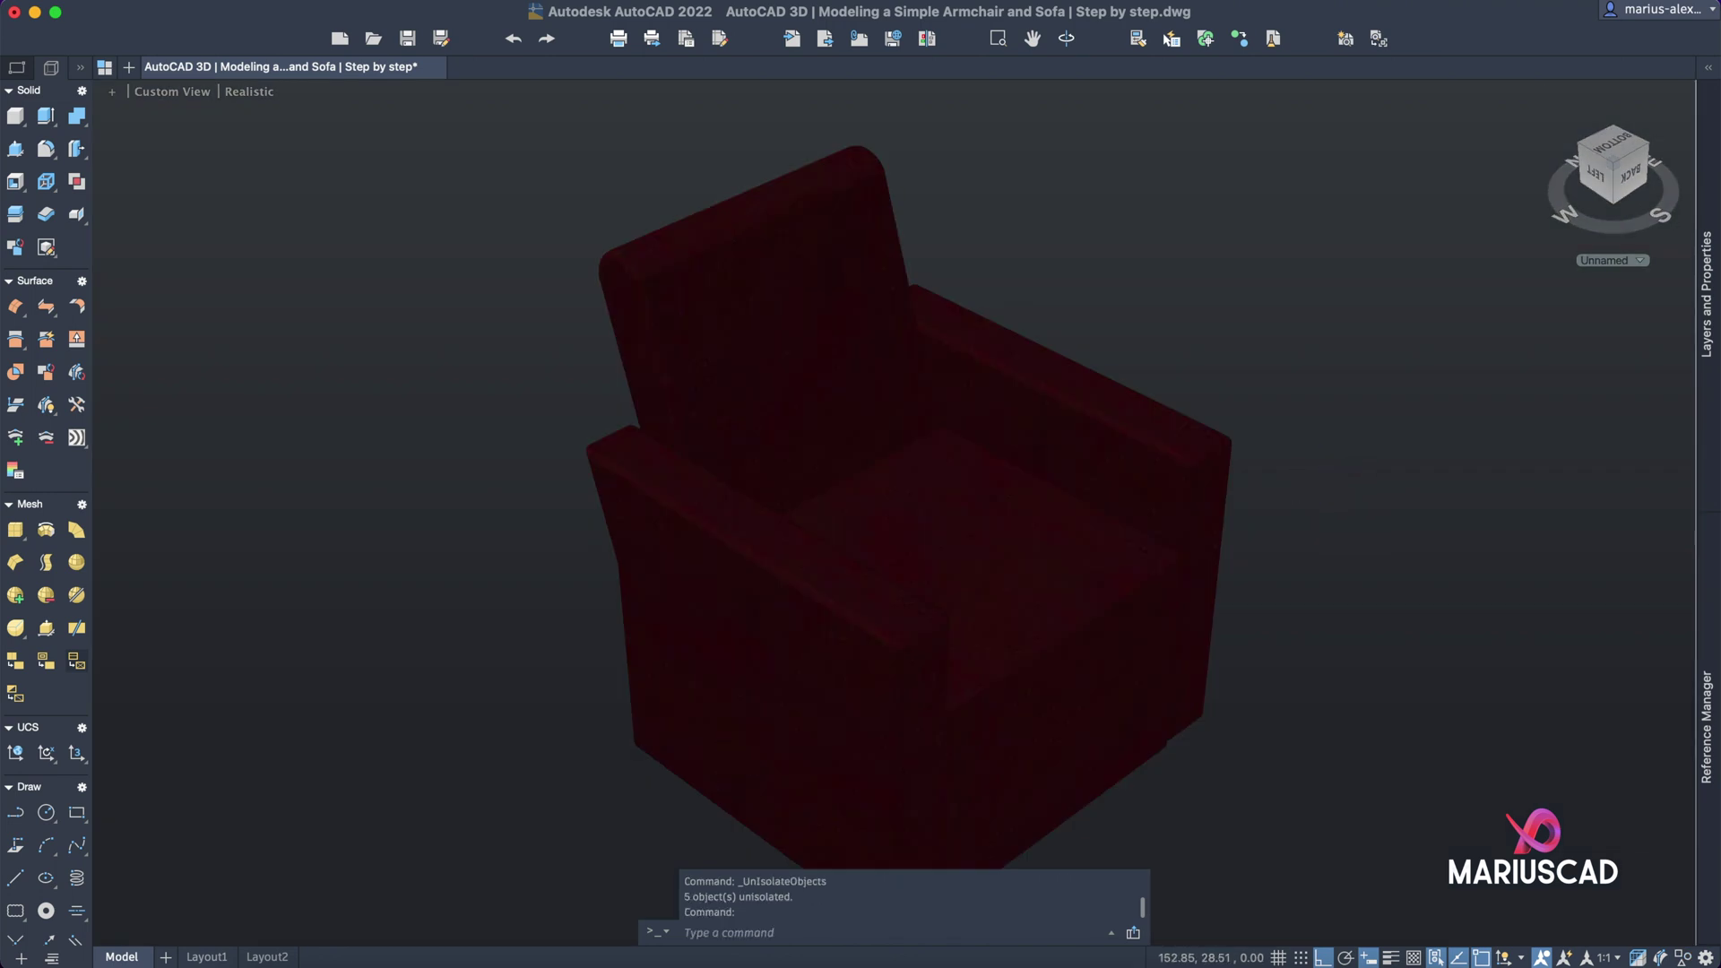
right_click(1608, 150)
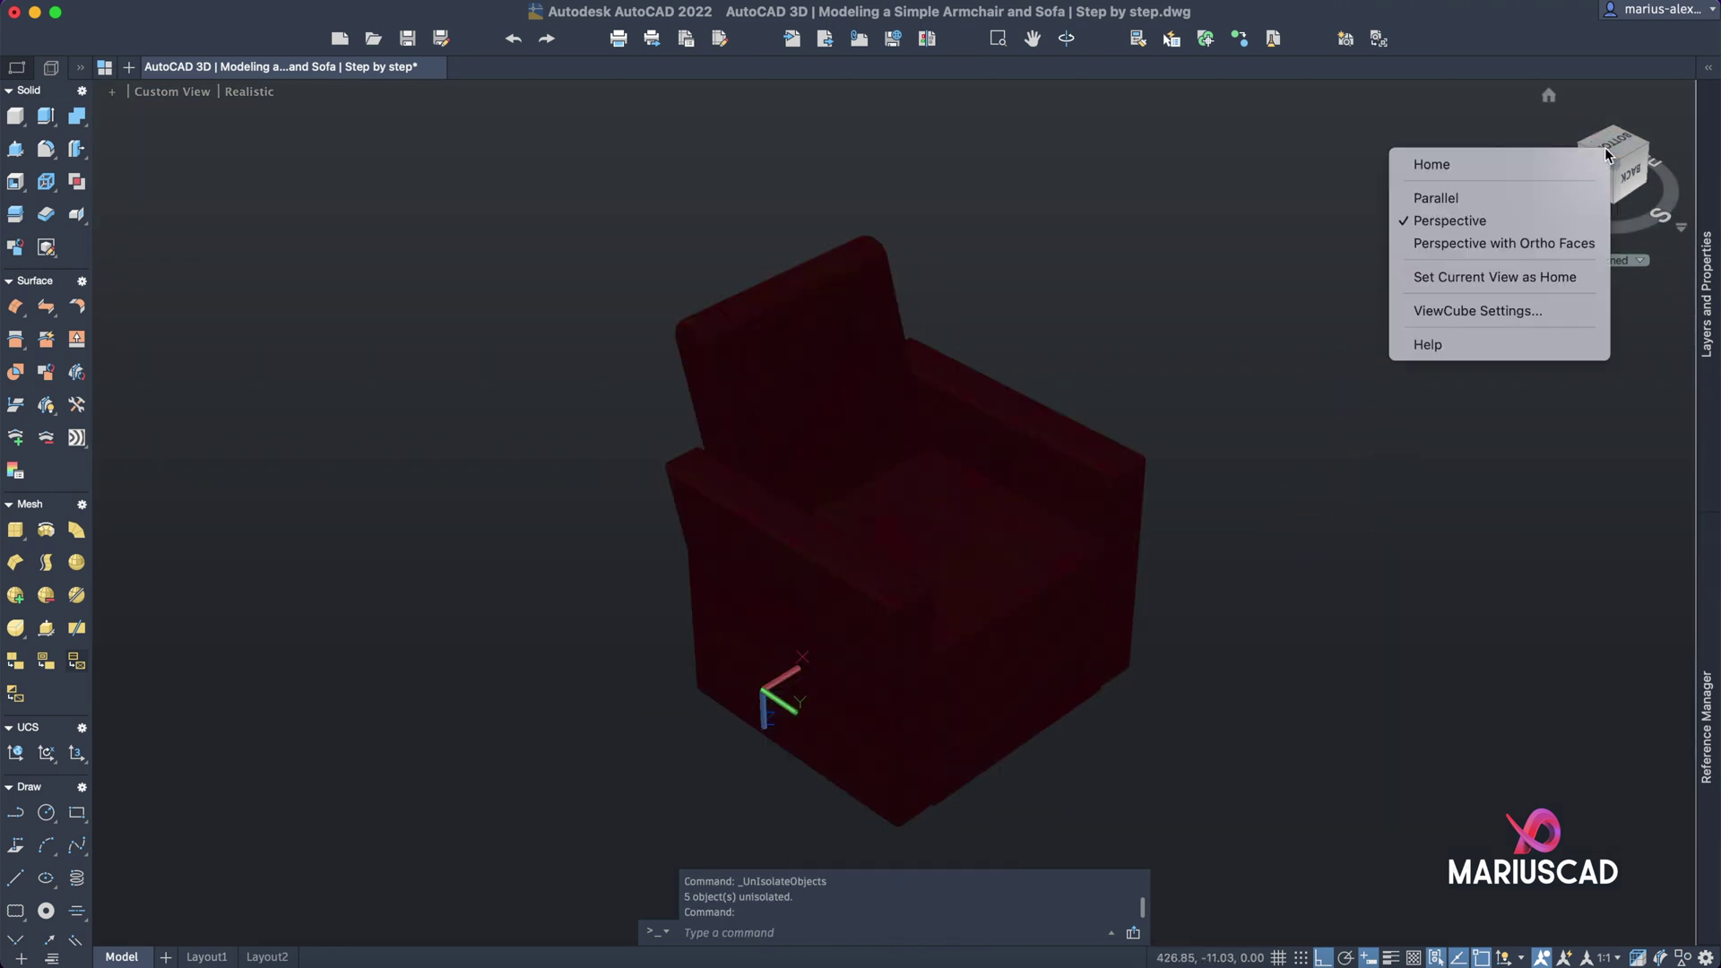
click(1575, 198)
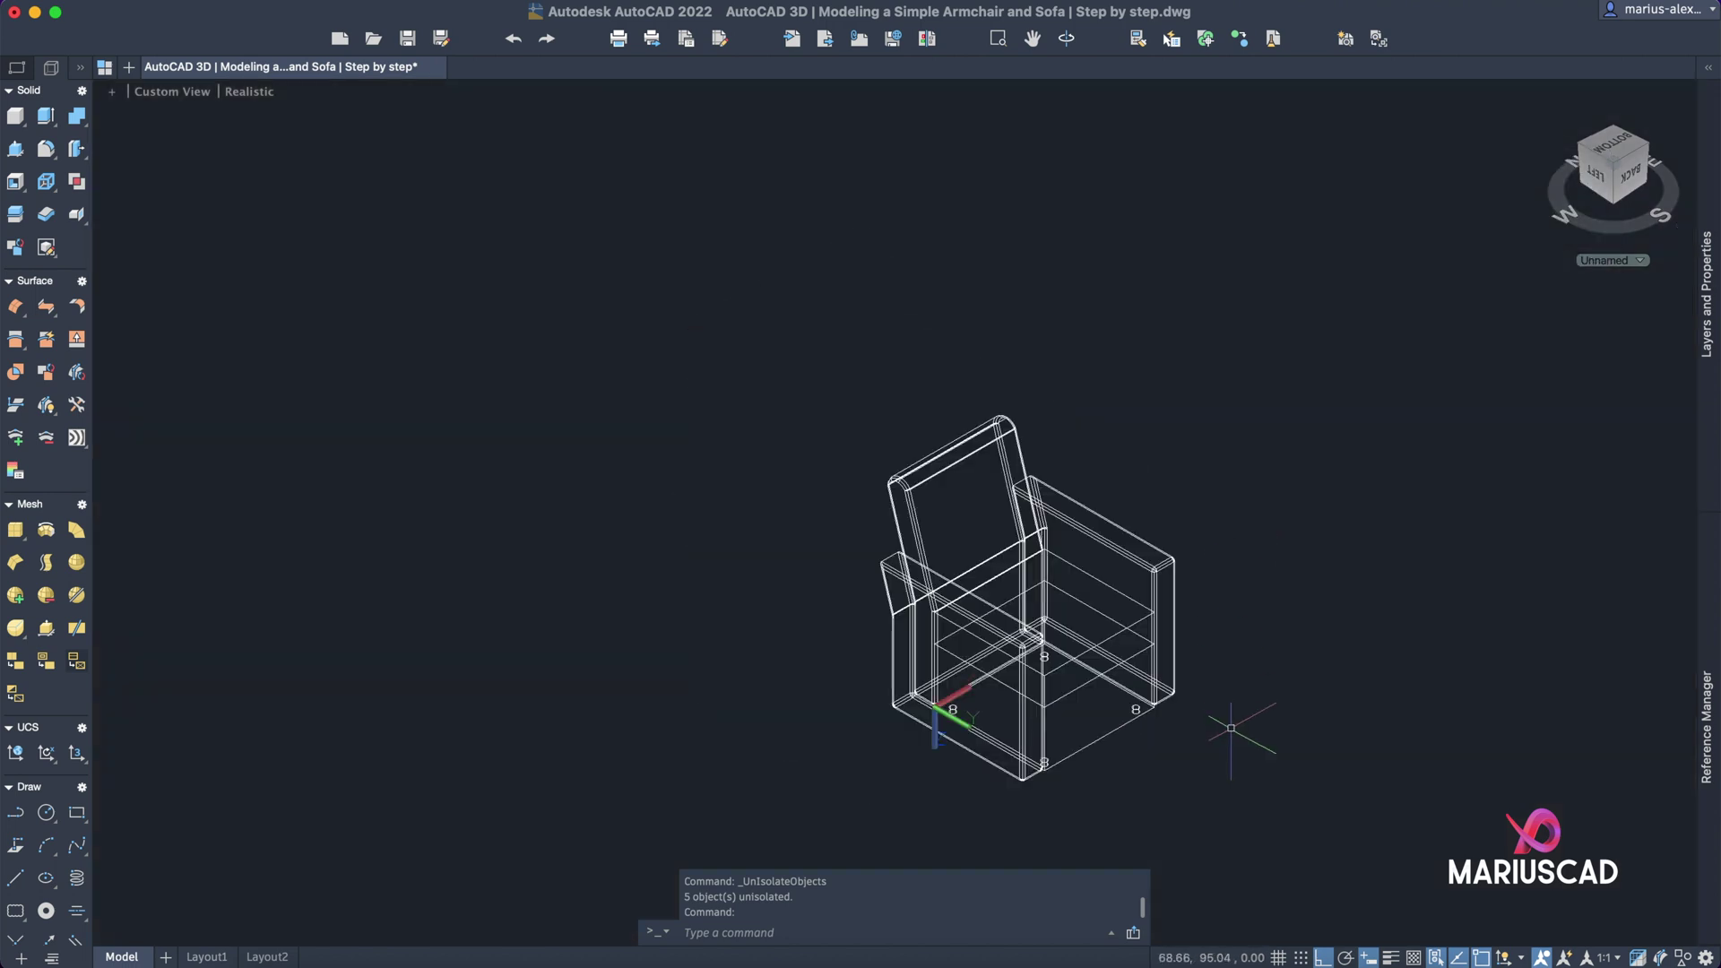
- Copy the complete armchair, legs included, 100 units along the Y axis
click(1267, 780)
click(789, 347)
text(co)
key(Return)
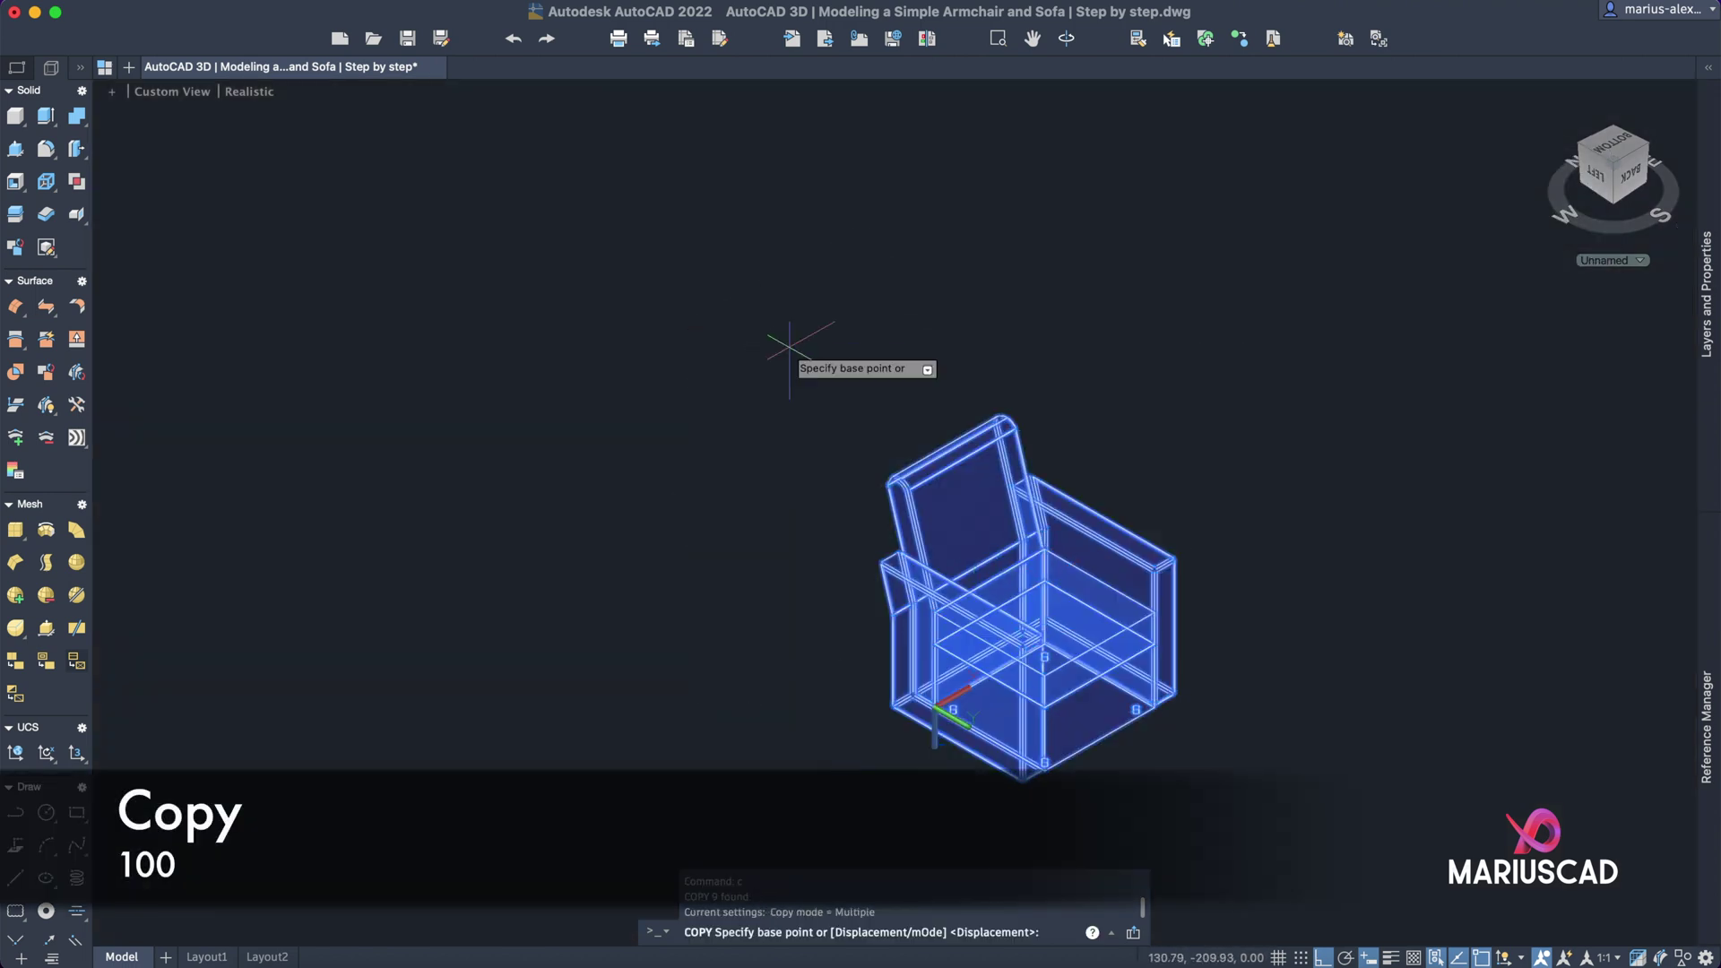
click(1017, 282)
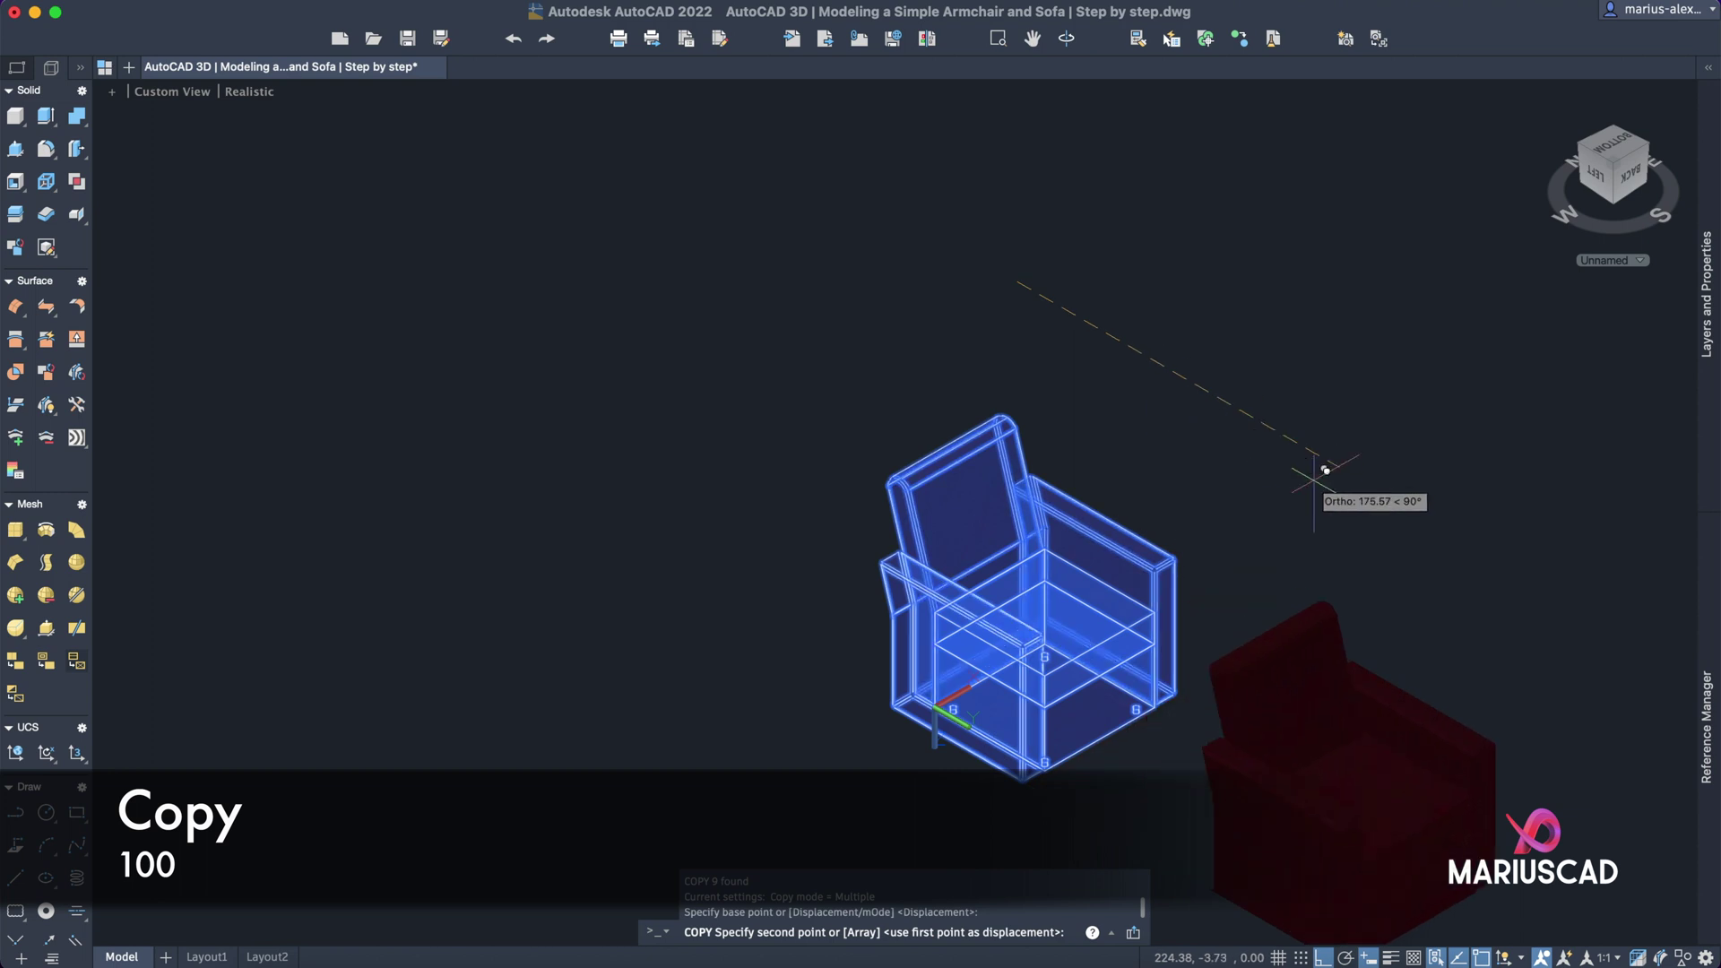
text(00)
key(Return)
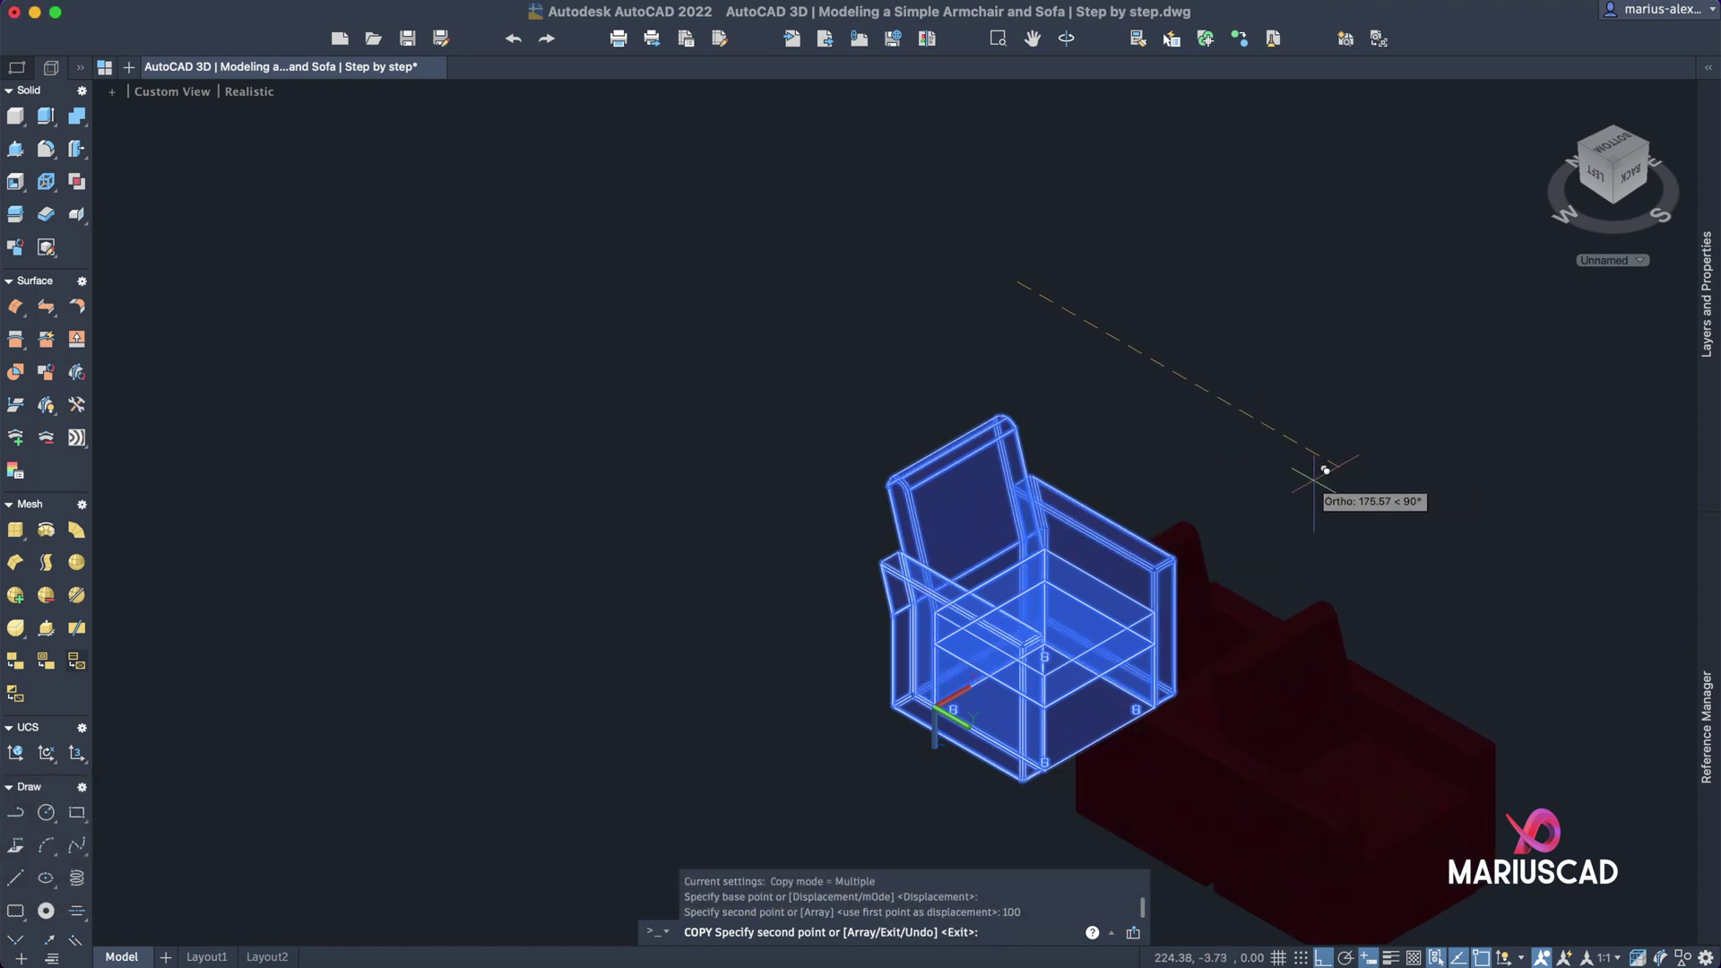
key(Escape)
- Move the copied armchair 100 units along the positive X axis, away from the original
shift+middle_drag(1279, 614, 1478, 618)
click(1346, 771)
click(1006, 254)
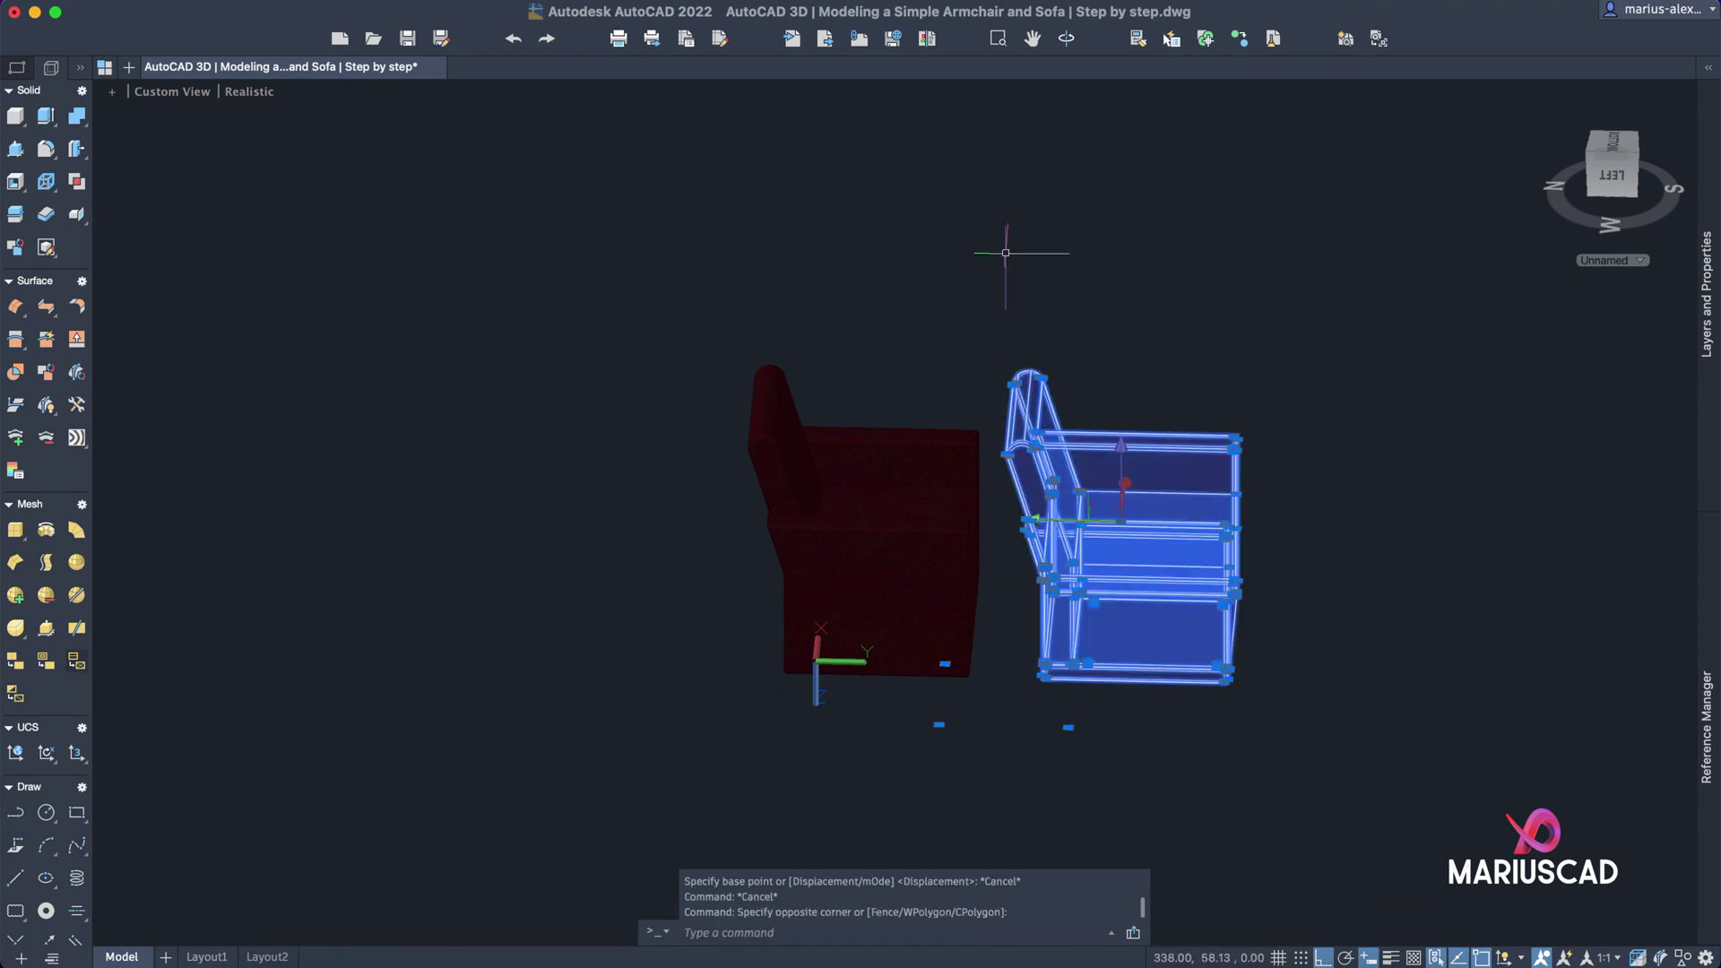
text(m)
key(Return)
click(1383, 612)
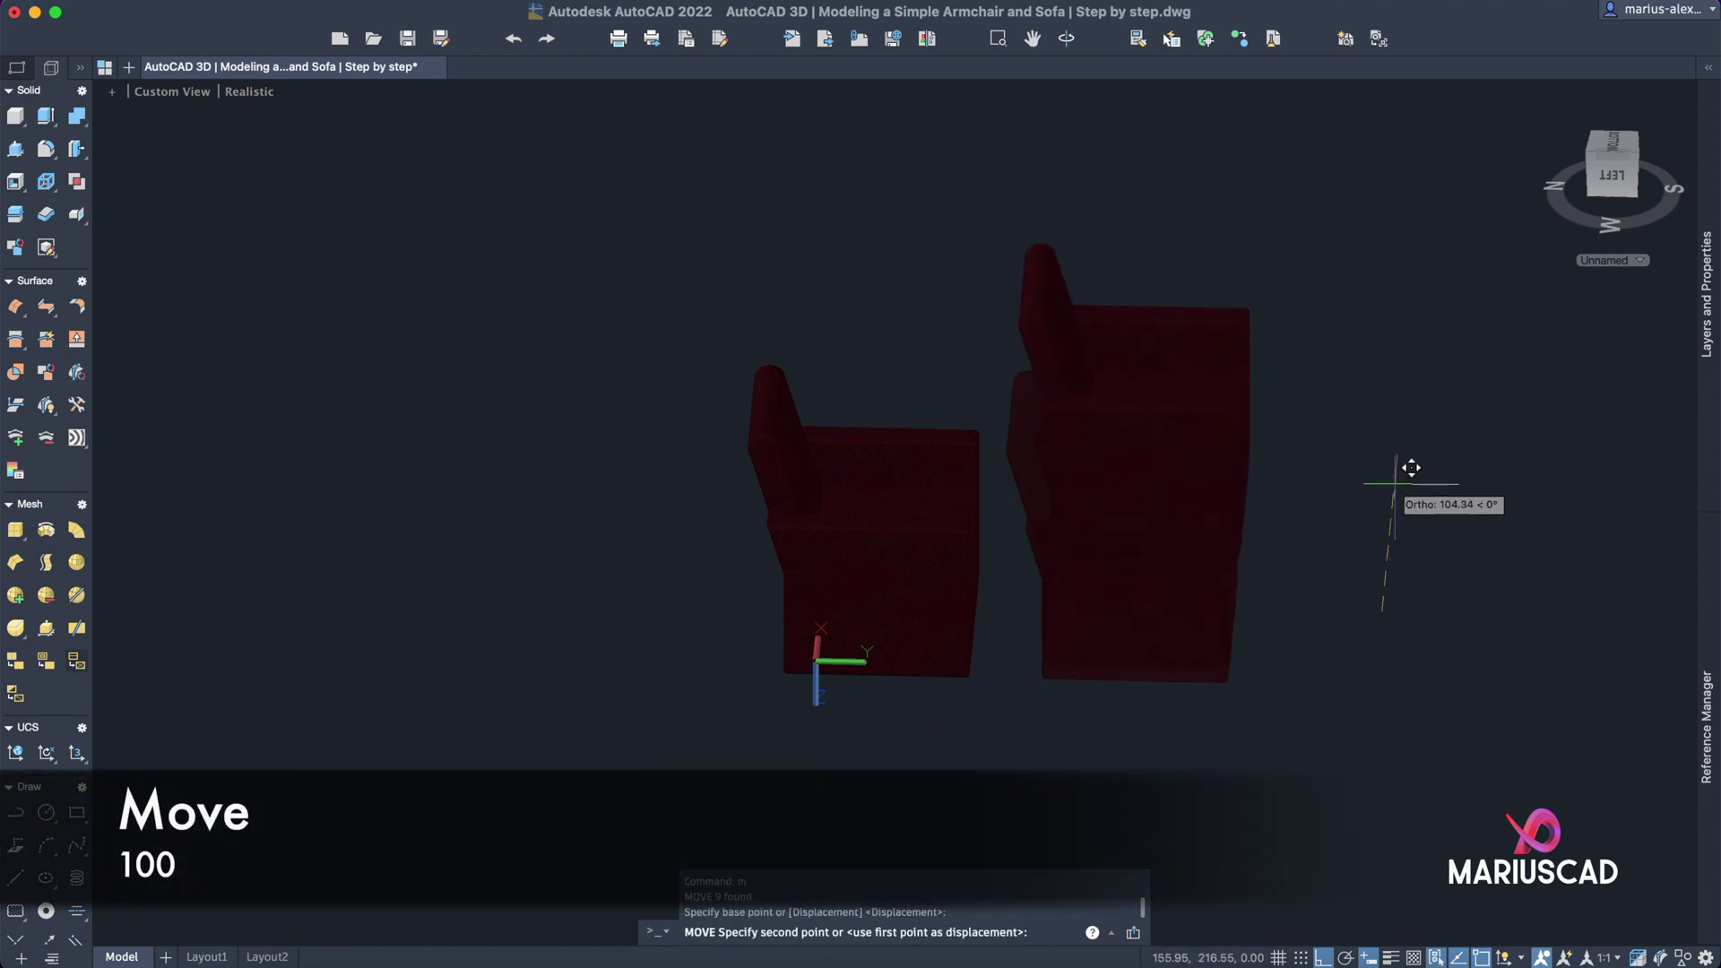
text(100)
key(Return)
key(Escape)
- Rotate the copied armchair a quarter turn about its vertical axis with 3DRotate, perpendicular to the original
mouse_move(1395, 480)
shift+middle_down()
mouse_move(1383, 503)
mouse_move(1266, 489)
shift+middle_up()
text(3)
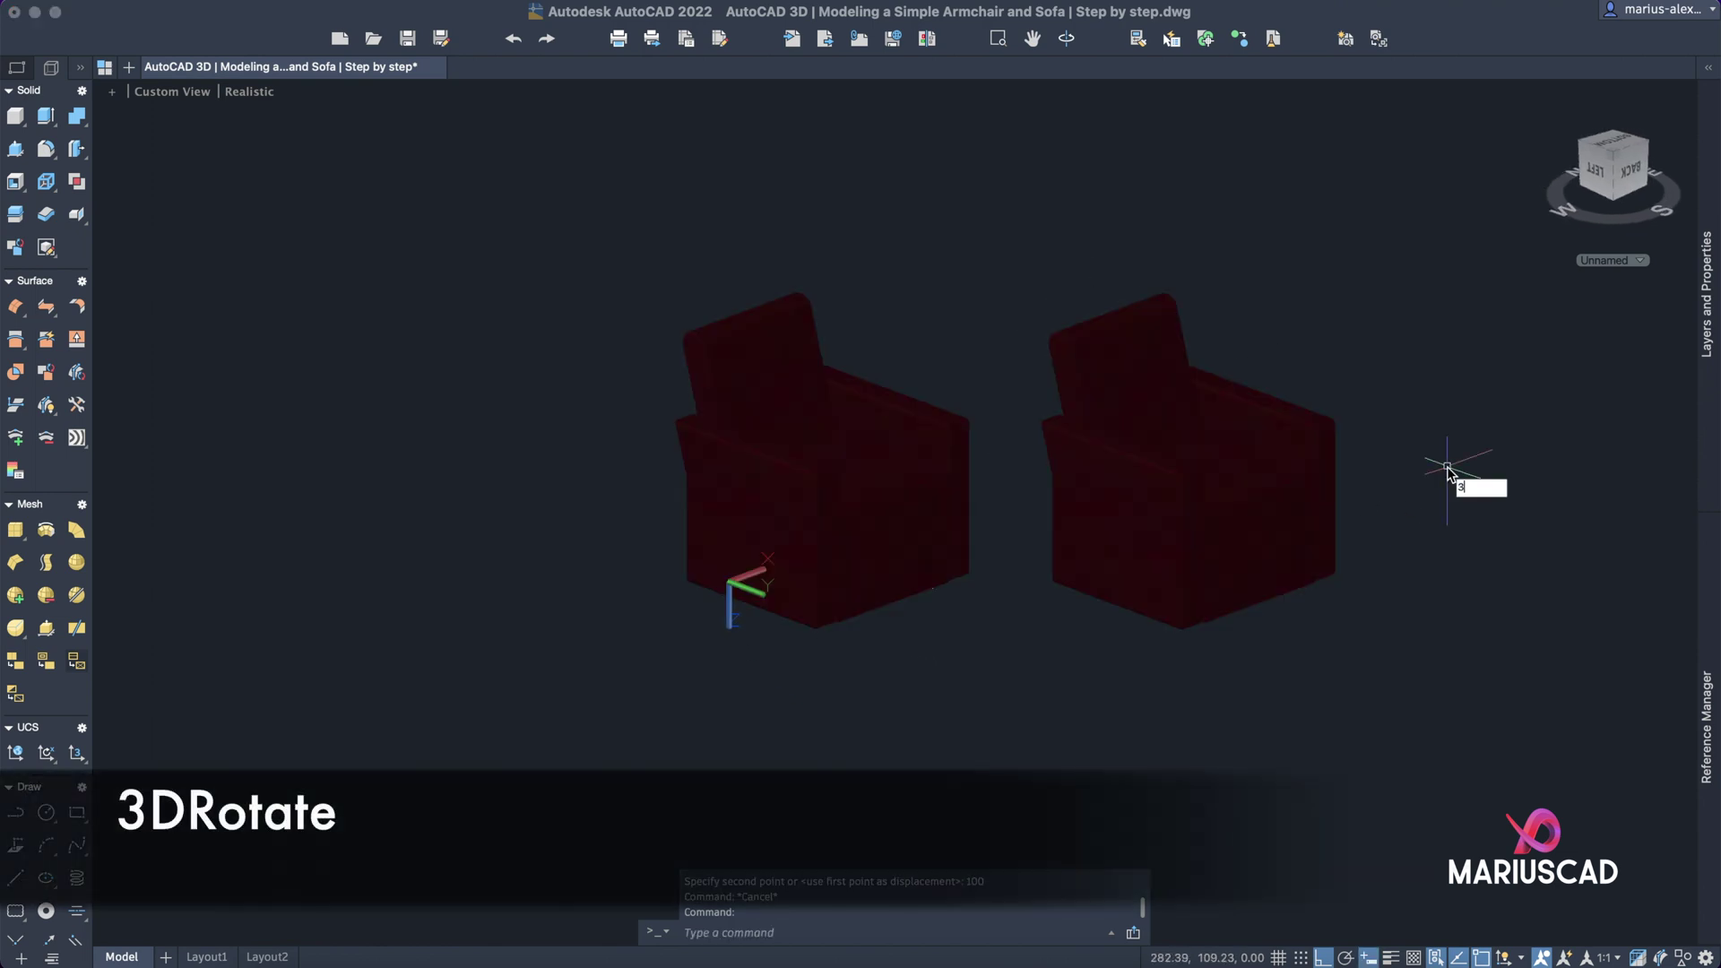
text(drotate)
key(Return)
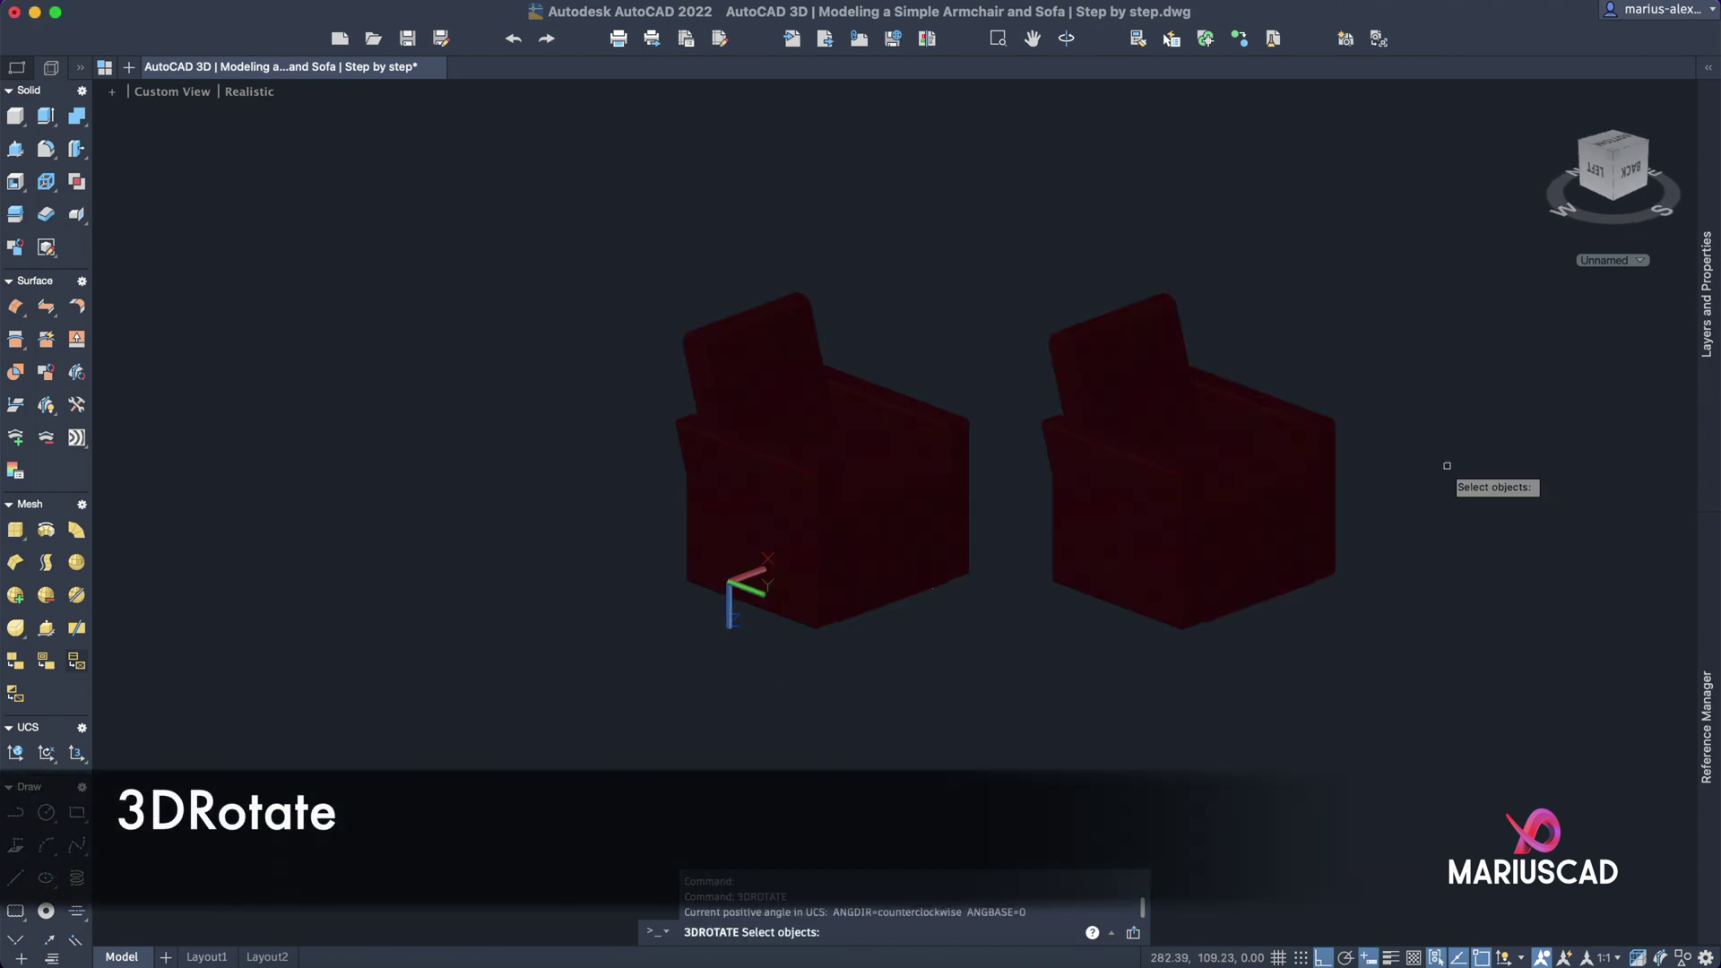
click(1475, 659)
click(1009, 237)
key(Return)
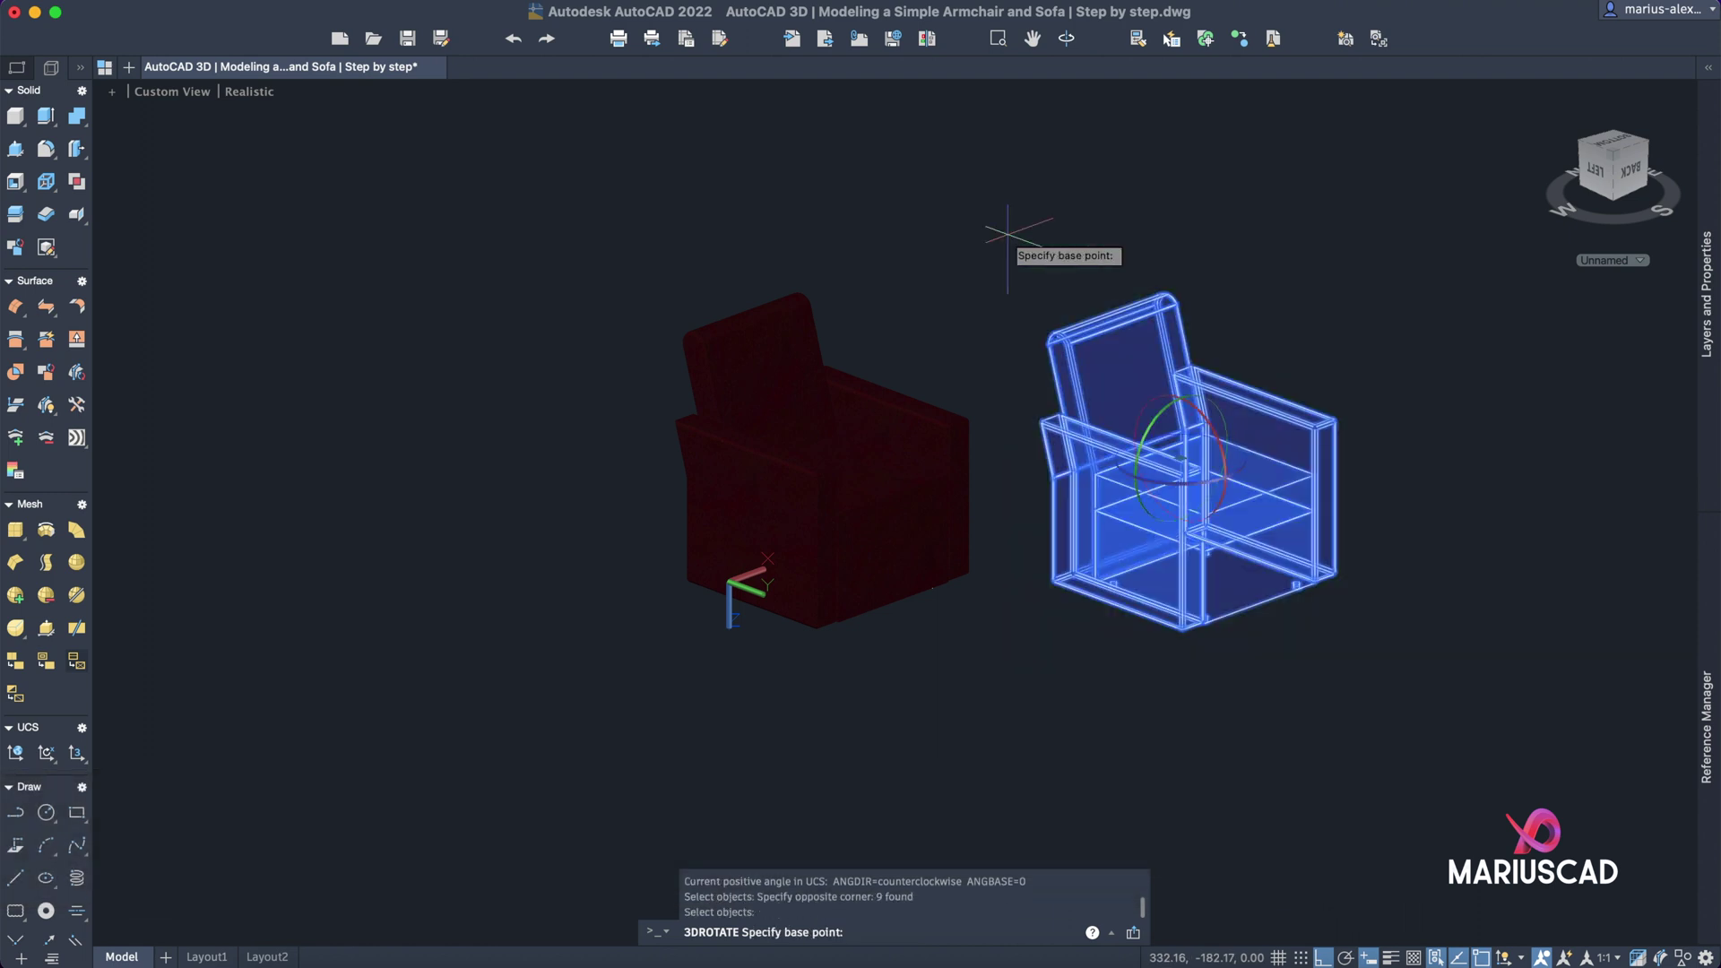
shift+middle_drag(1105, 321, 1107, 552)
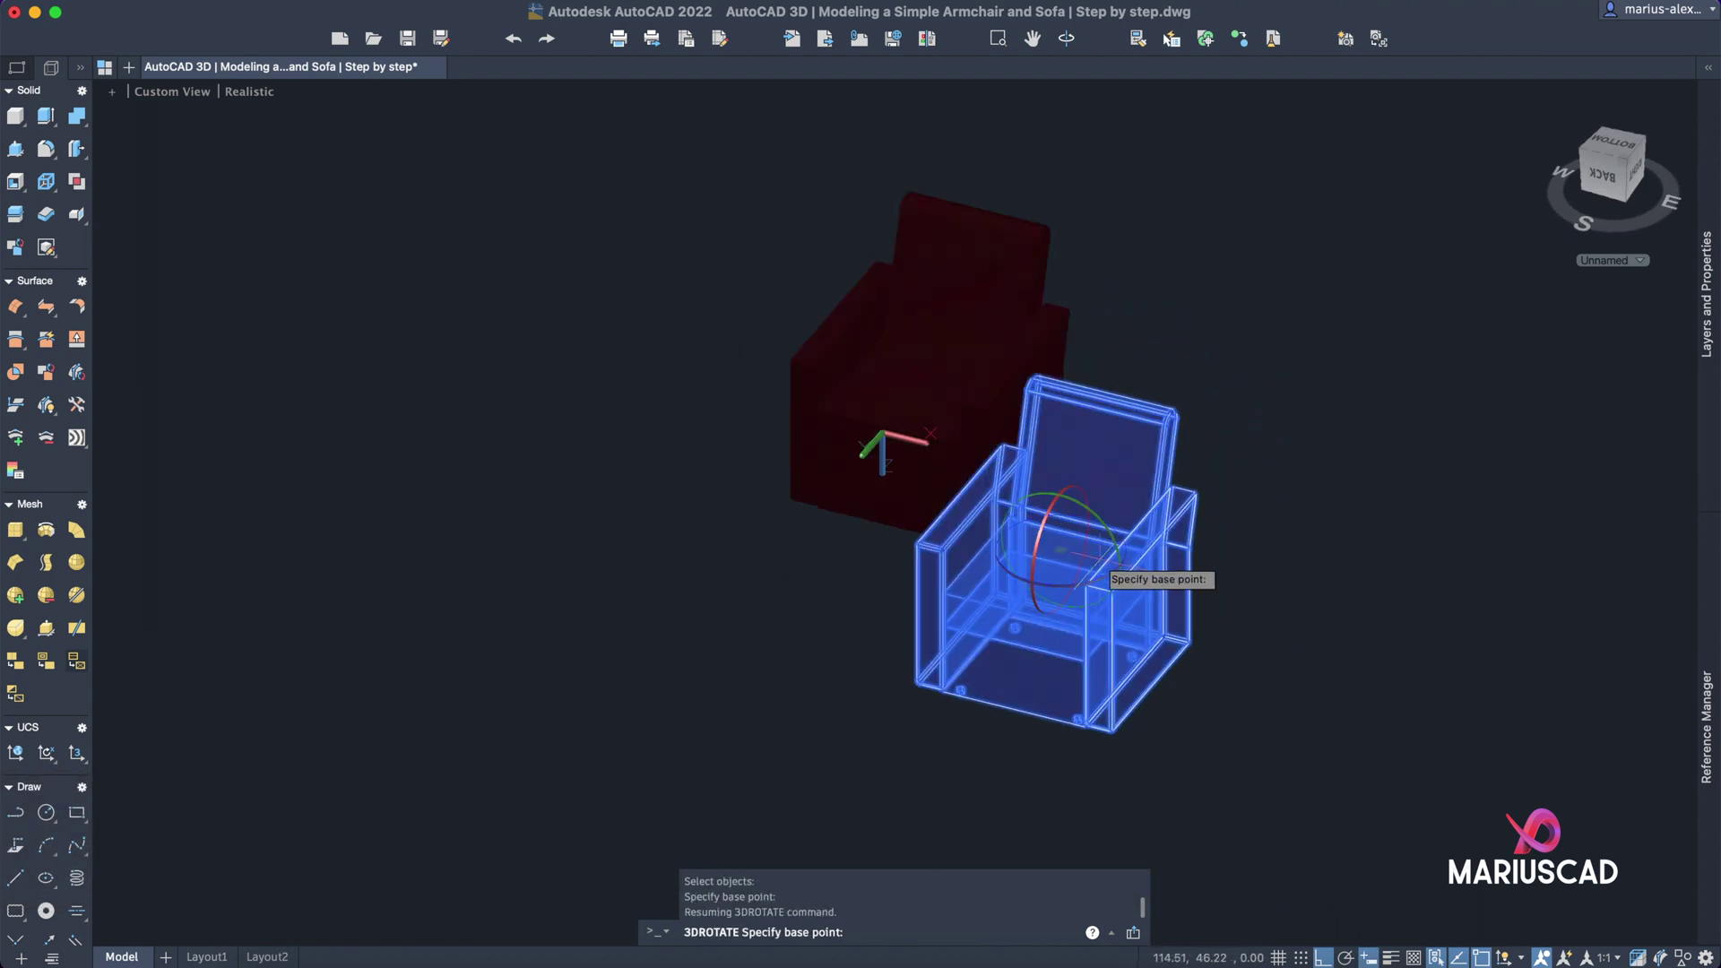
click(1056, 582)
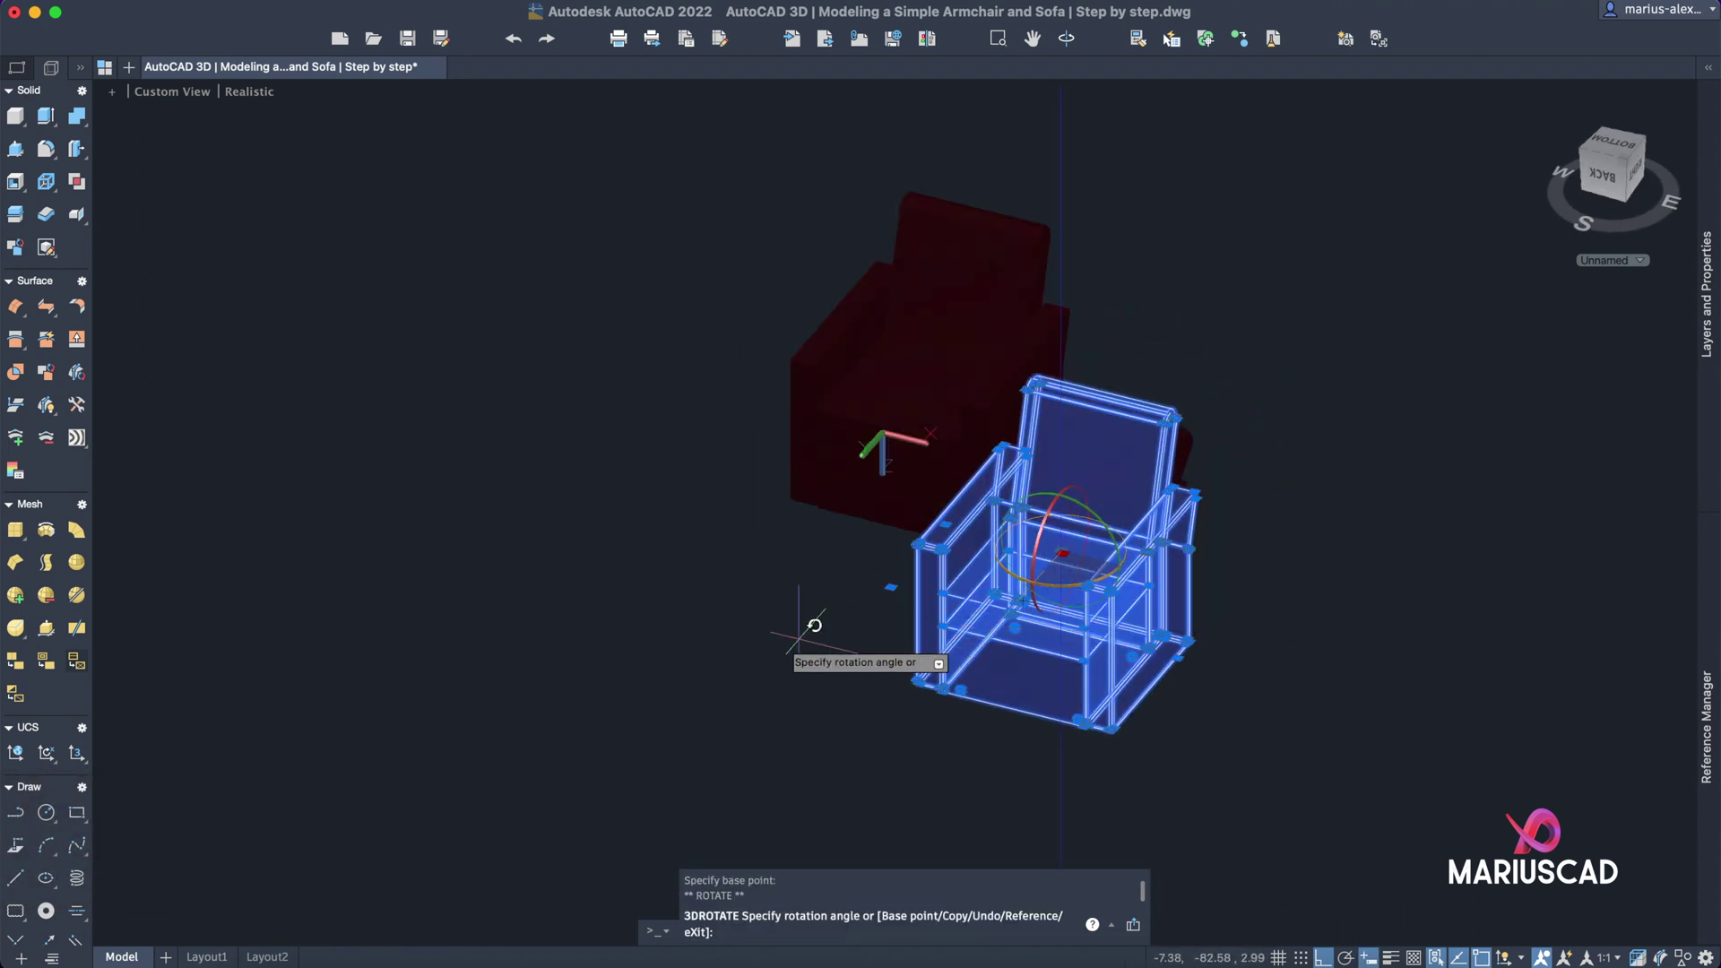
click(479, 703)
key(Escape)
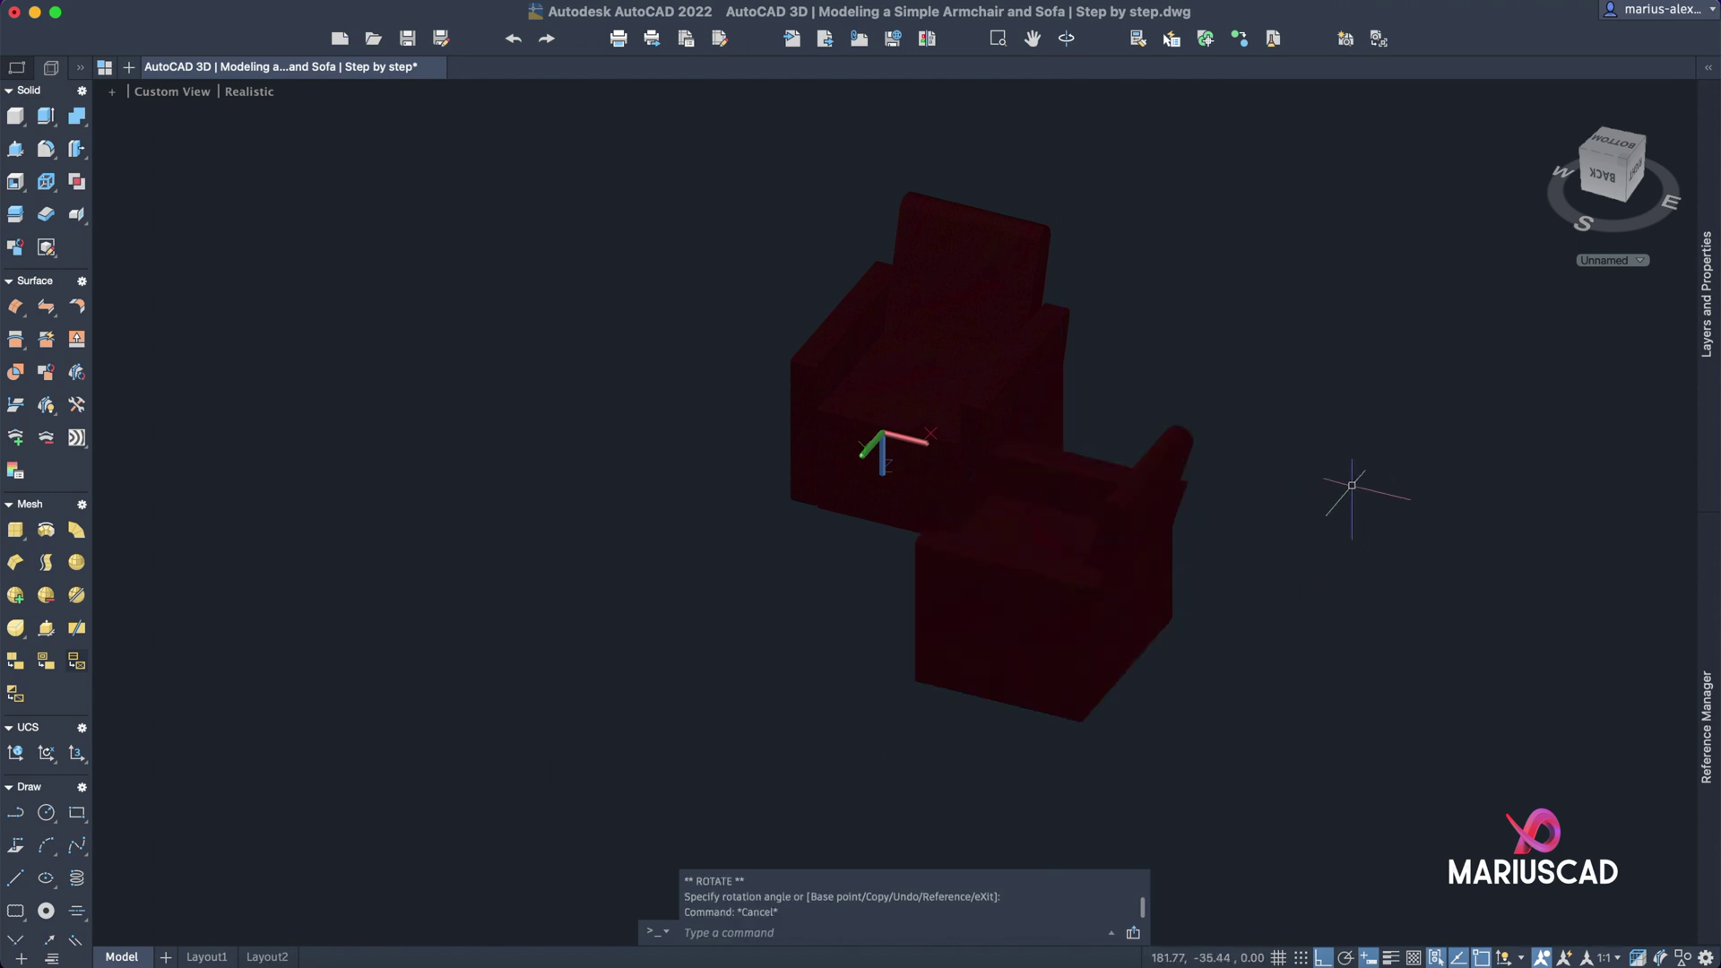
- Copy the rotated armchair 100 units along the positive Y axis as the base for the sofa
shift+middle_drag(1223, 597, 1694, 610)
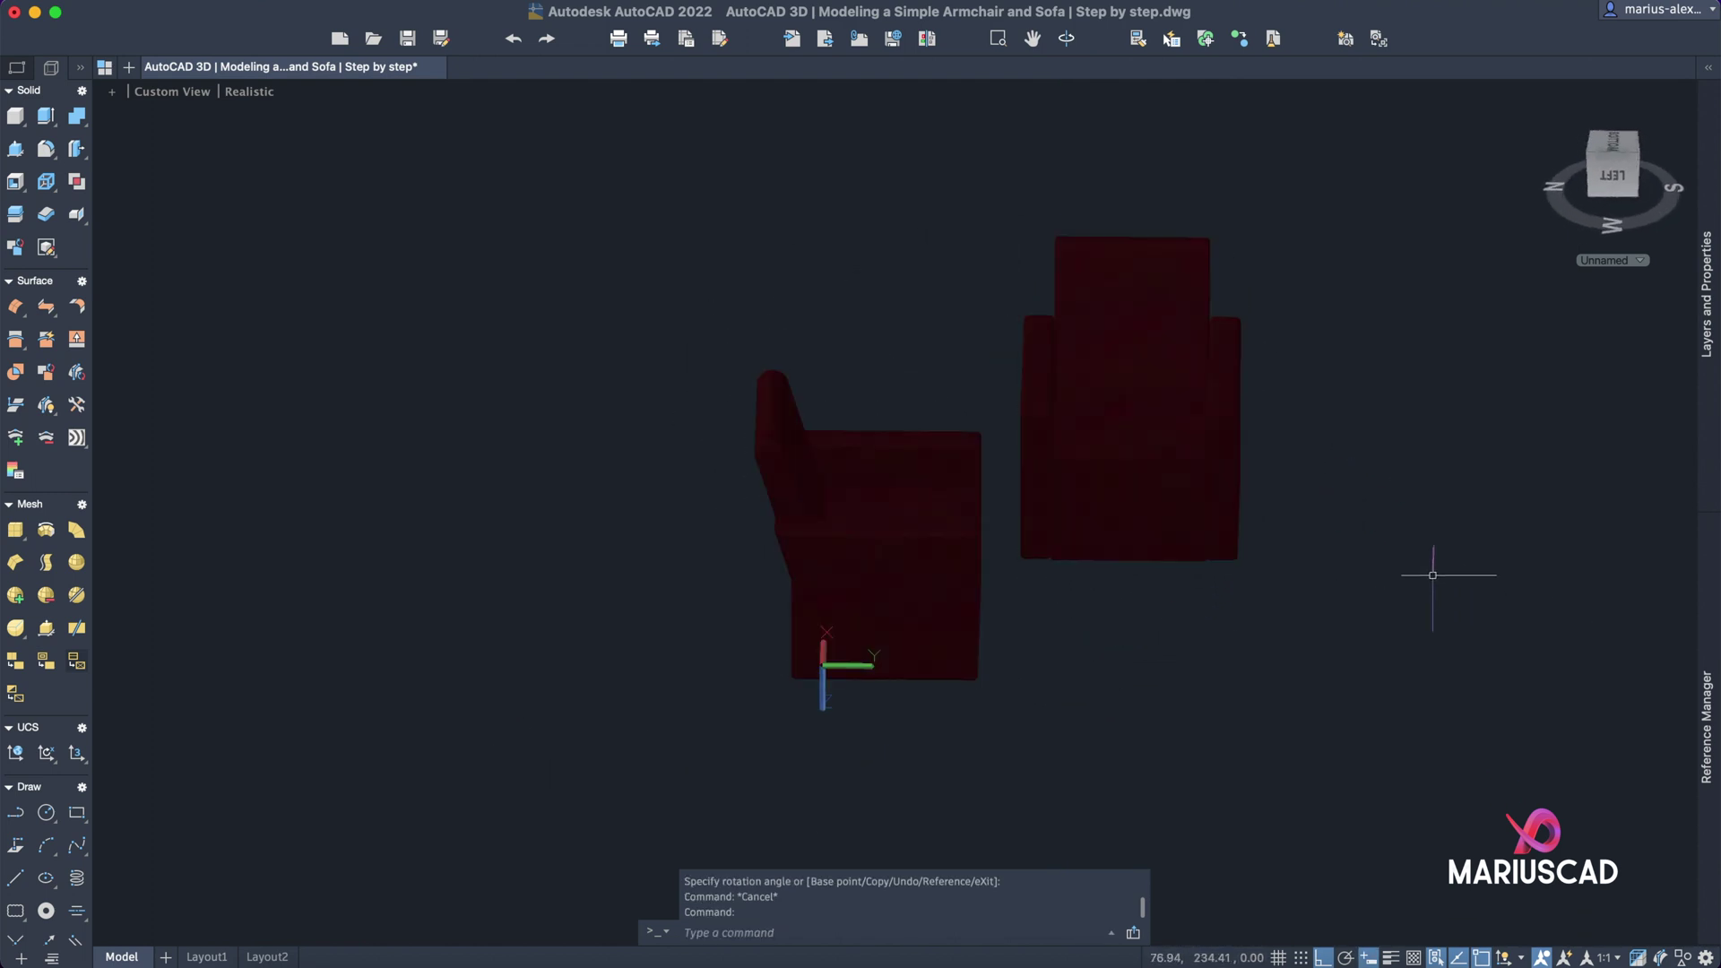
click(1450, 626)
click(1017, 188)
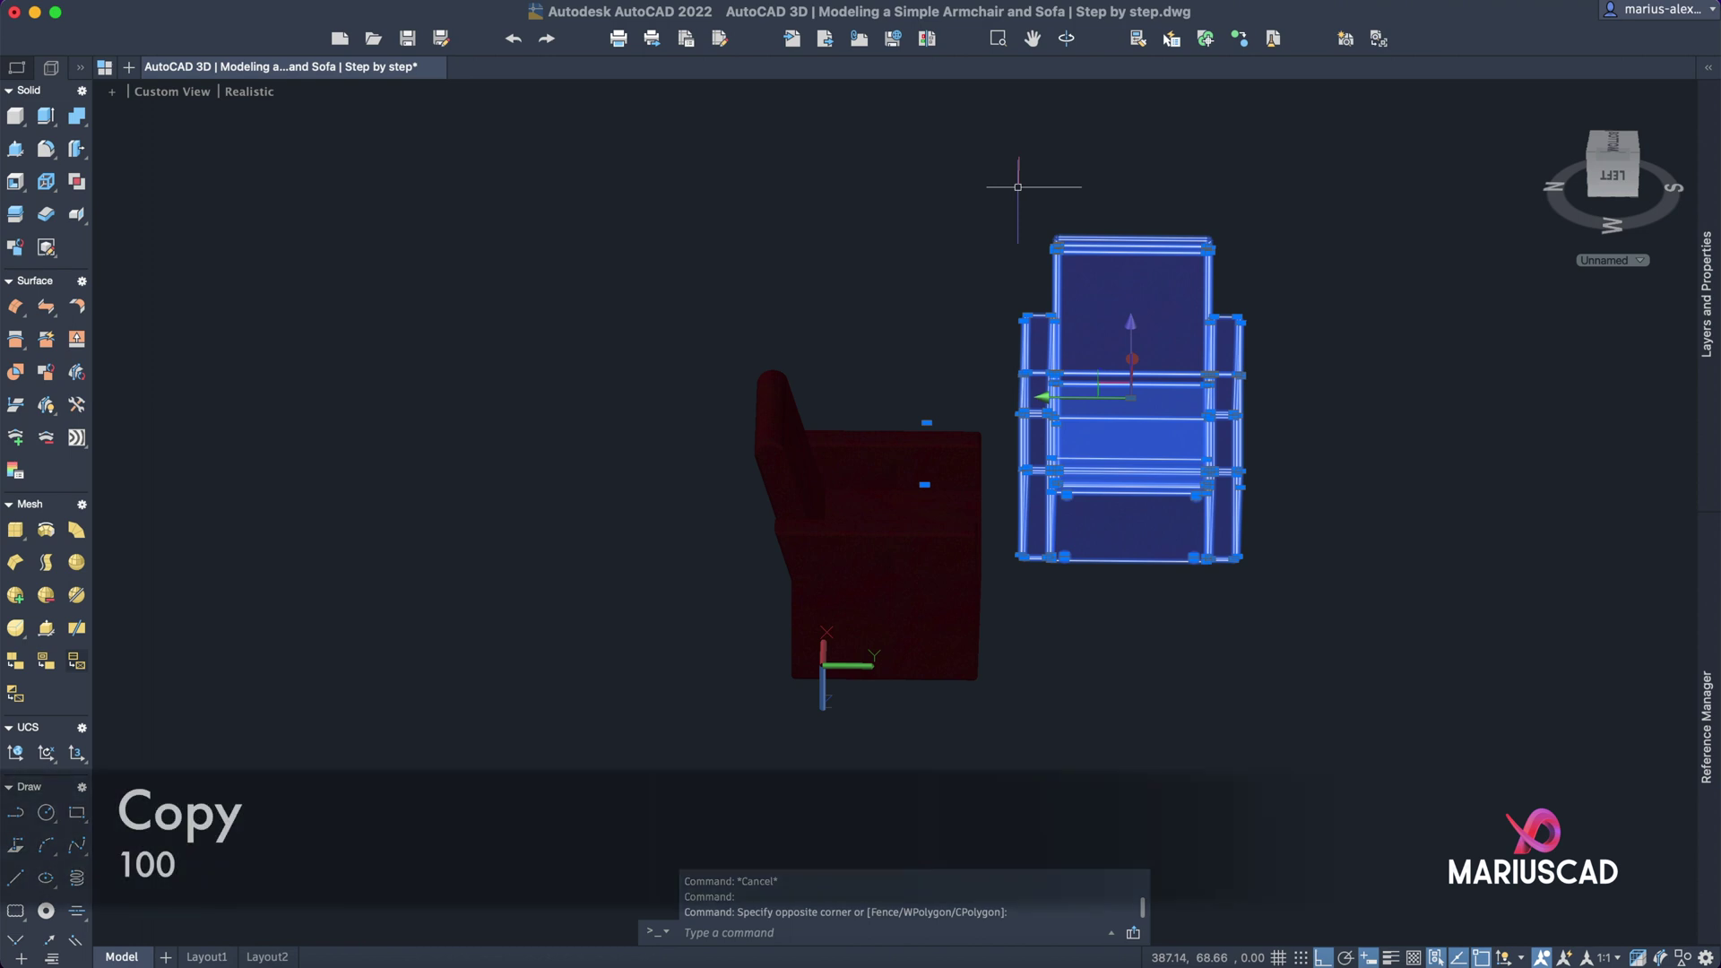
text(co)
key(Return)
click(982, 169)
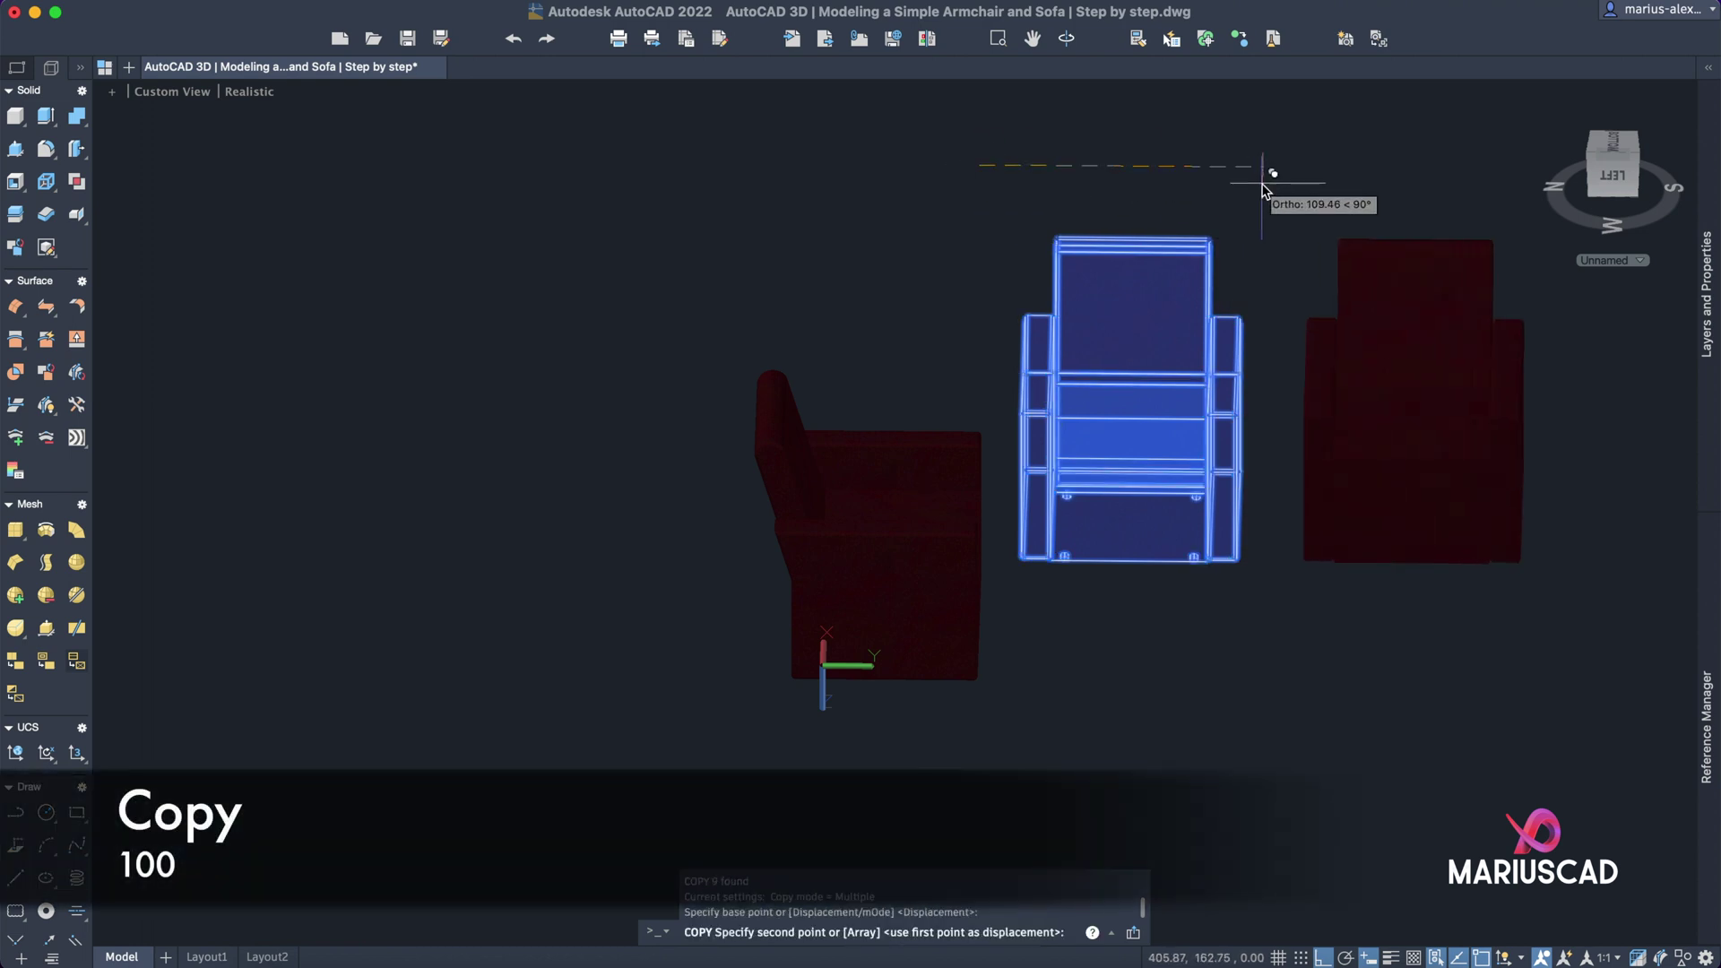
key(Return)
key(Return)
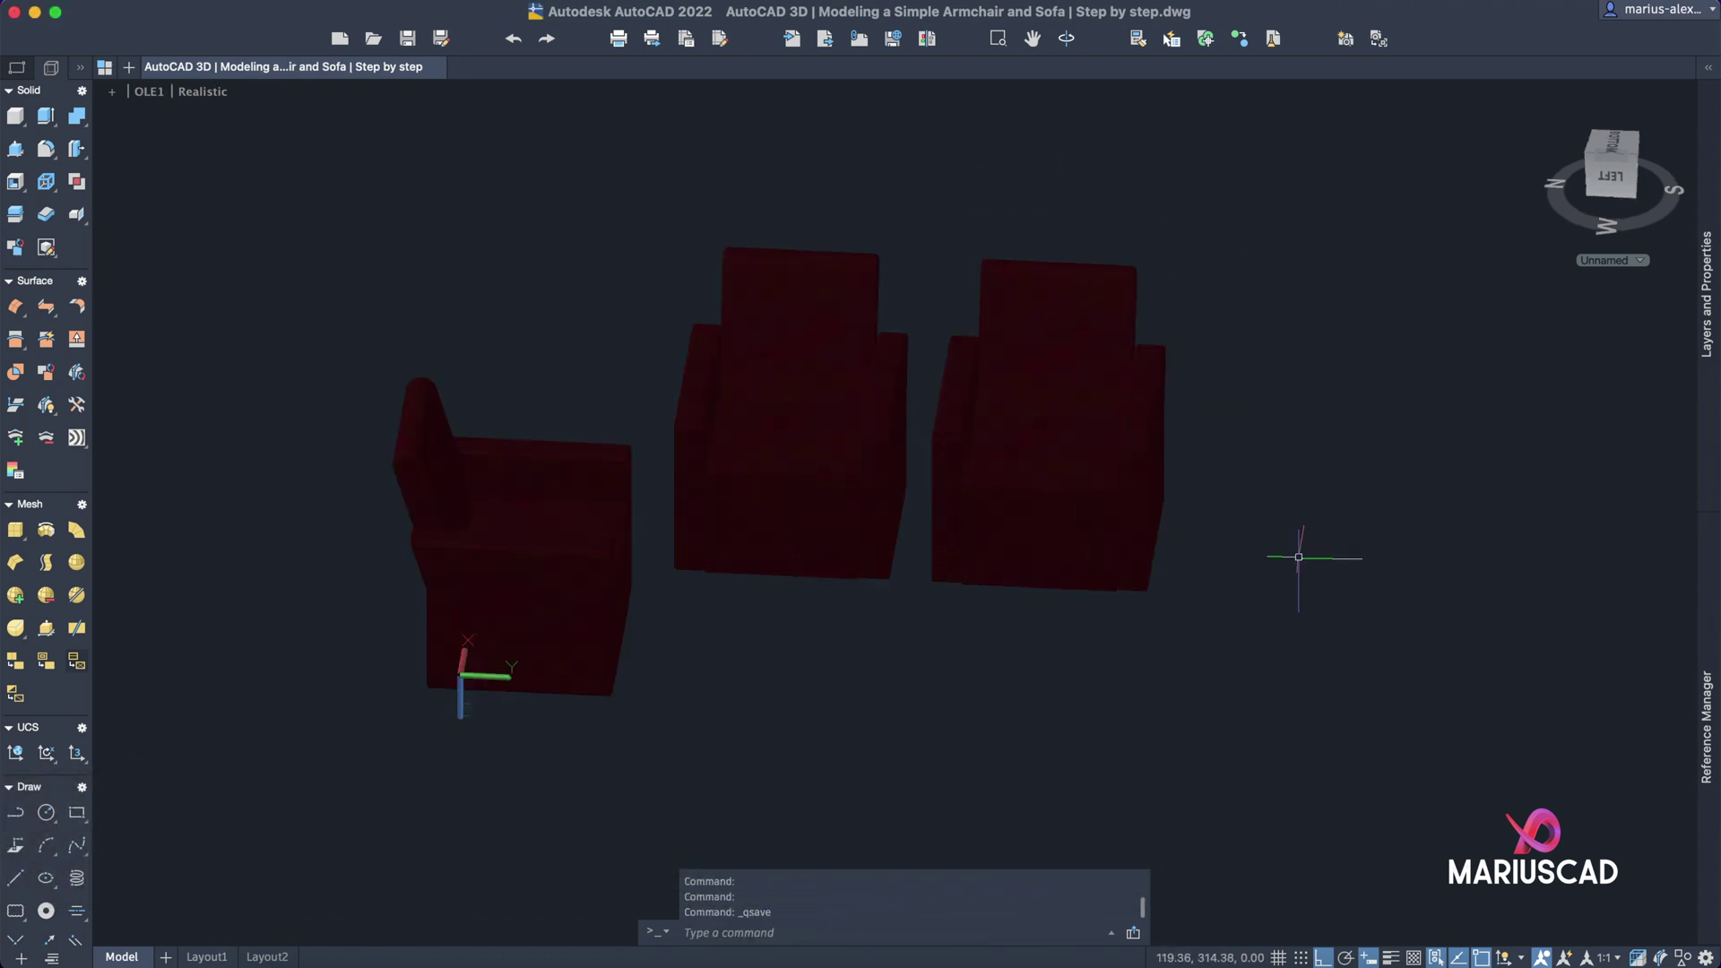
- Move the outer armrest of the newest armchair copy 120 units outward along the Y axis
click(1131, 464)
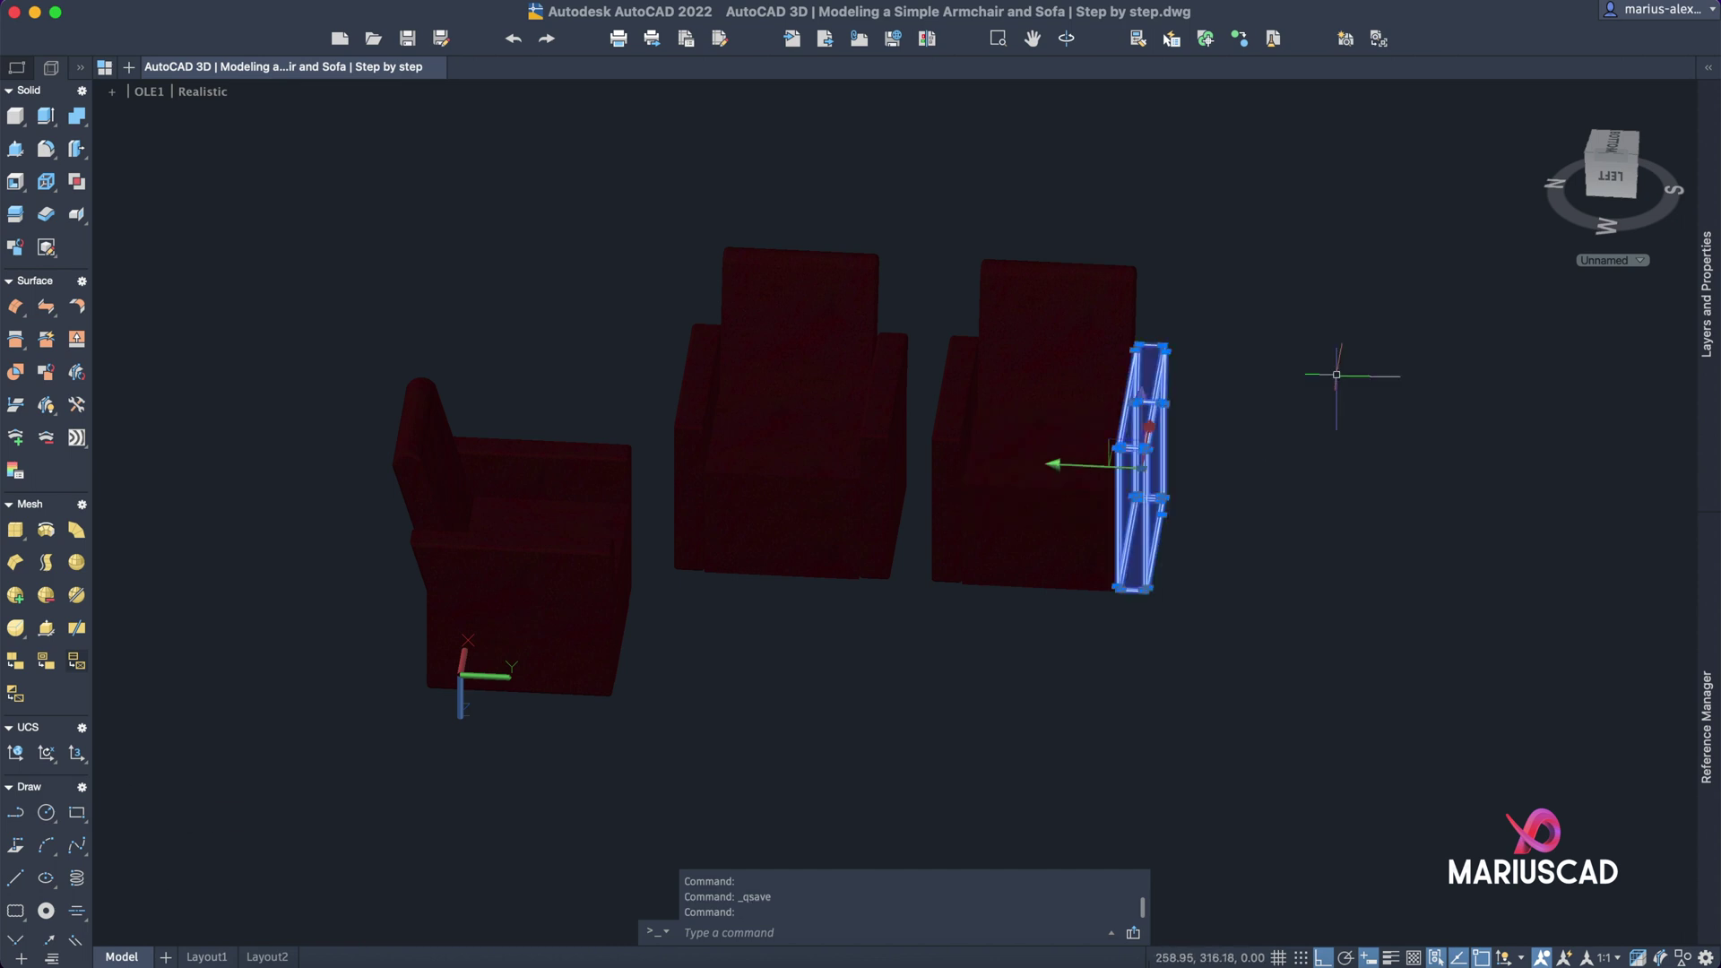
text(m)
key(Return)
click(1322, 375)
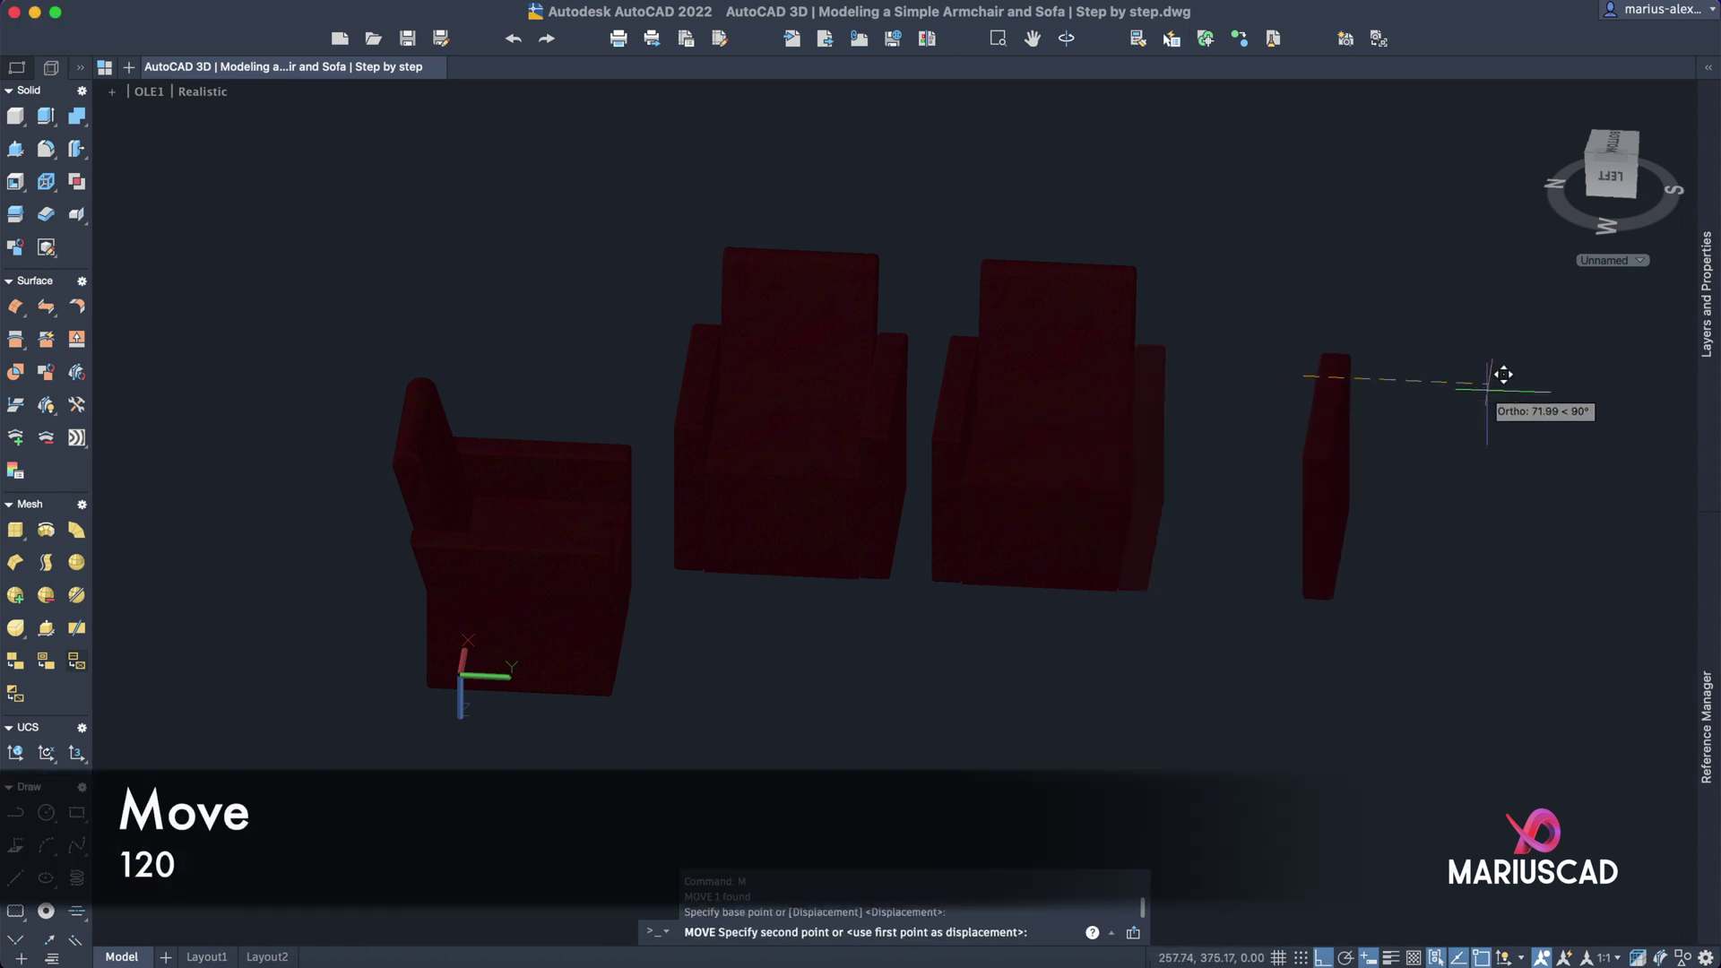
text(120)
key(Return)
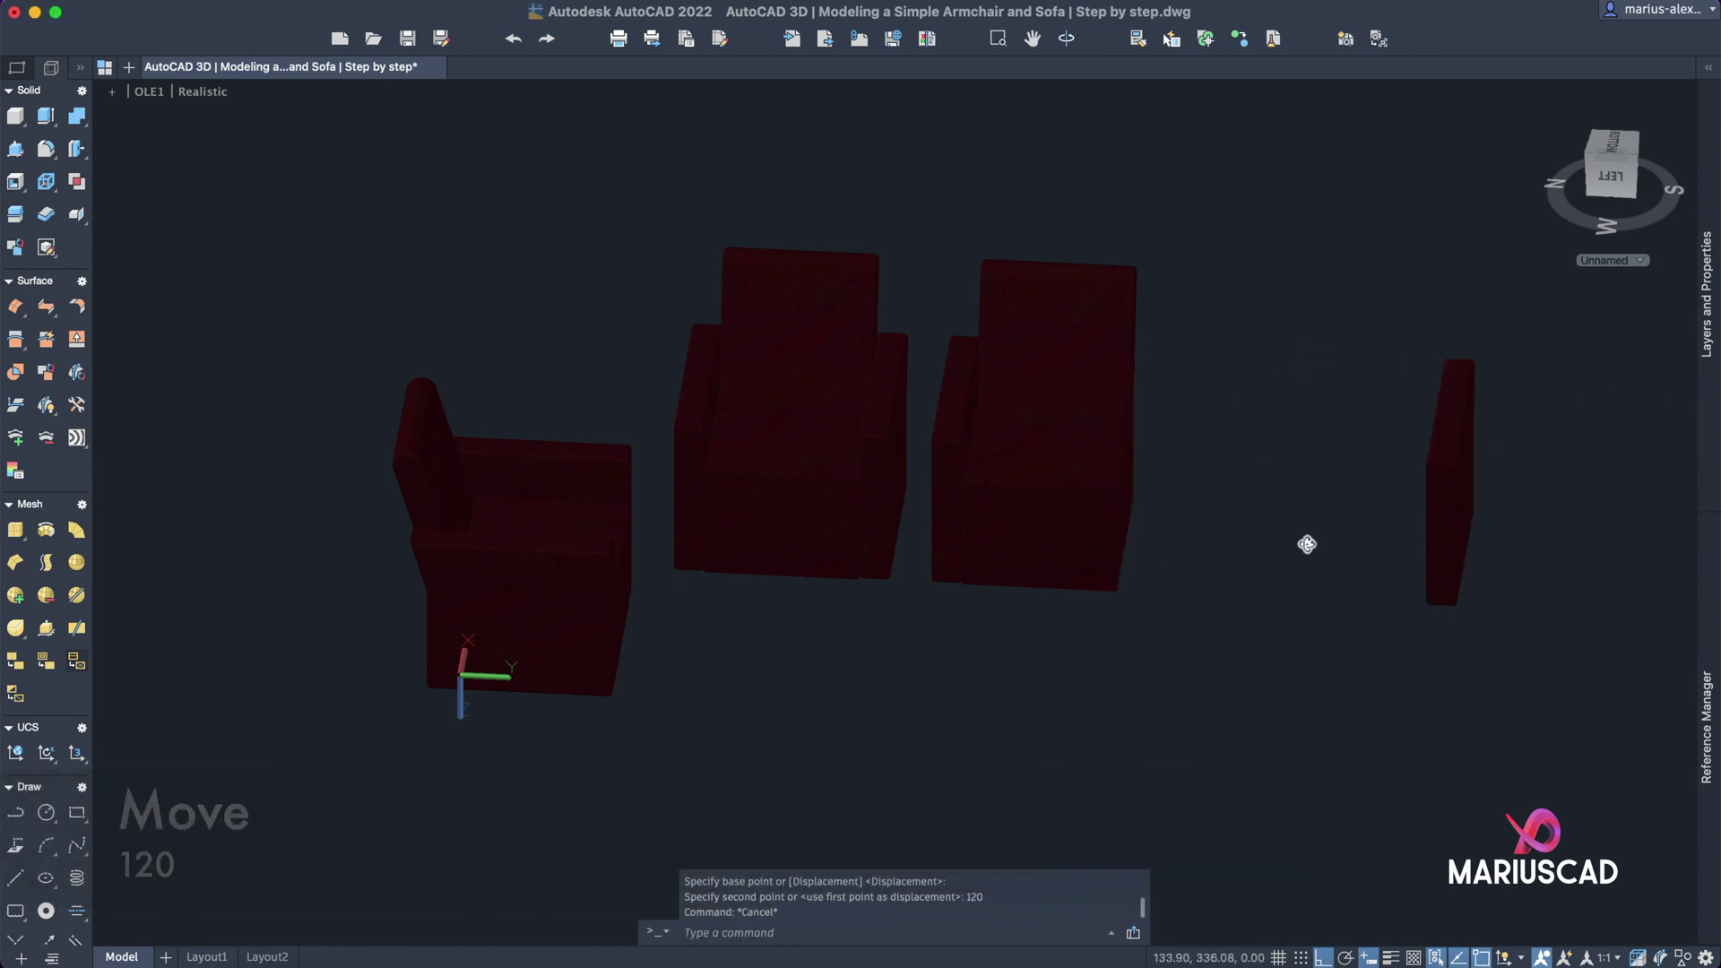
- Copy the backrest, seat blocks and adjacent pair of legs 60 and 120 units along Y to fill the sofa's gap
shift+middle_drag(1306, 542, 1254, 592)
click(1227, 692)
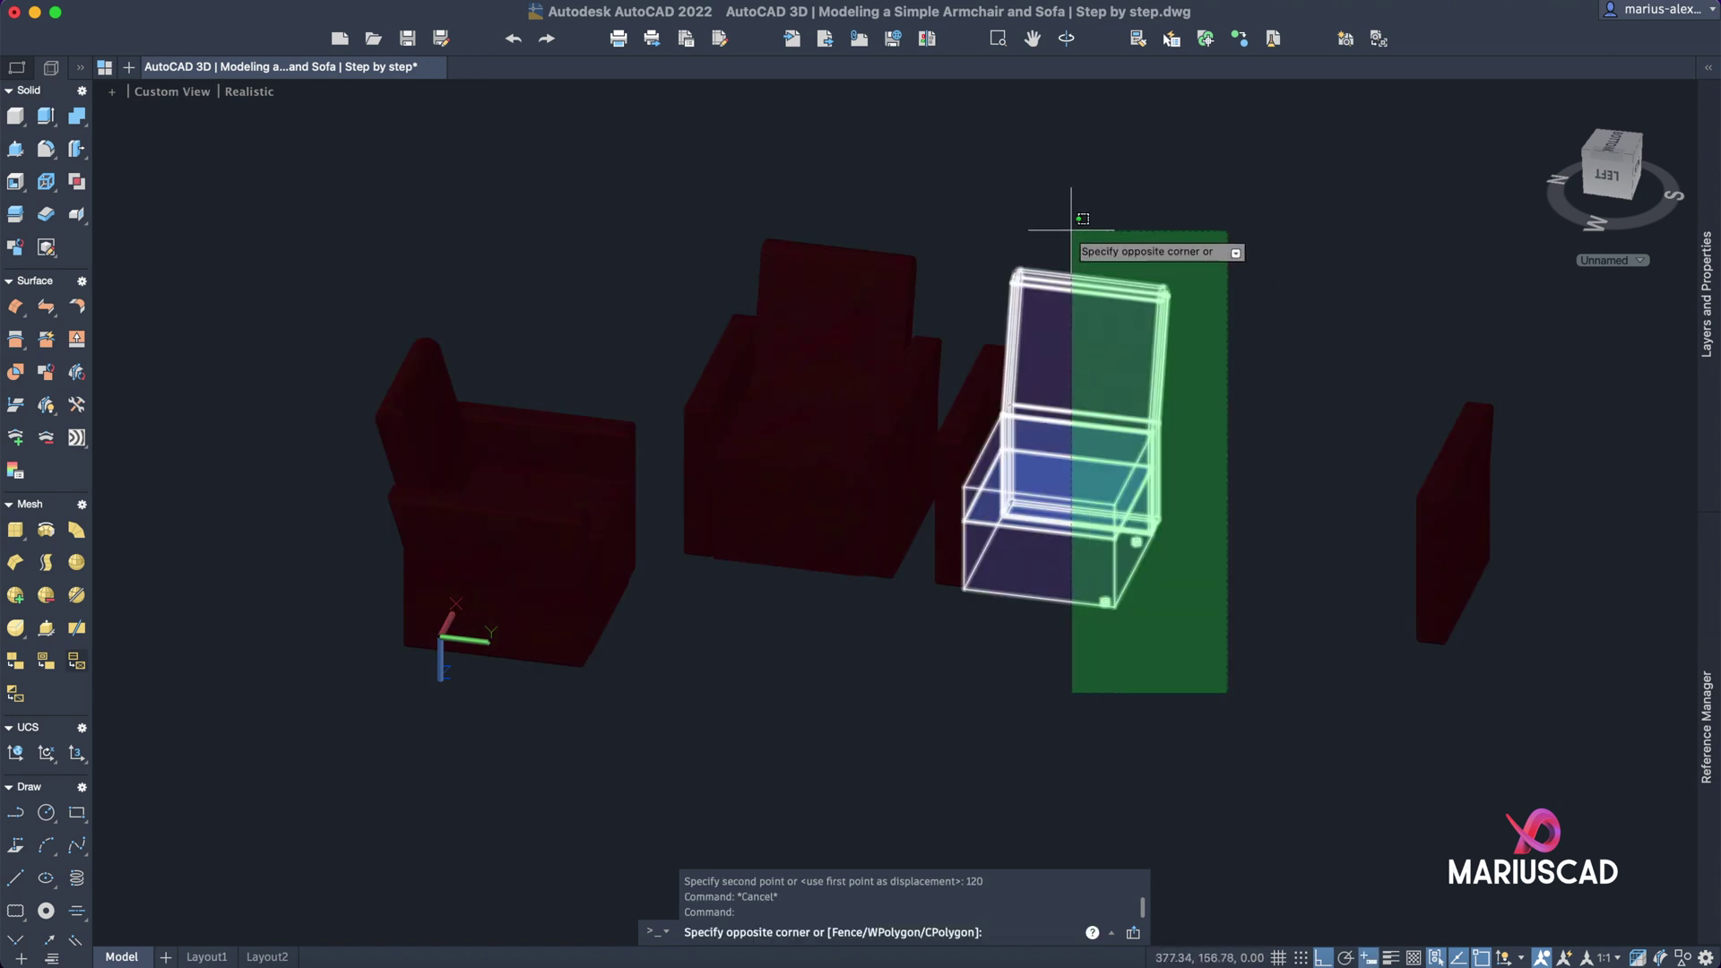
click(1086, 242)
text(c)
key(Return)
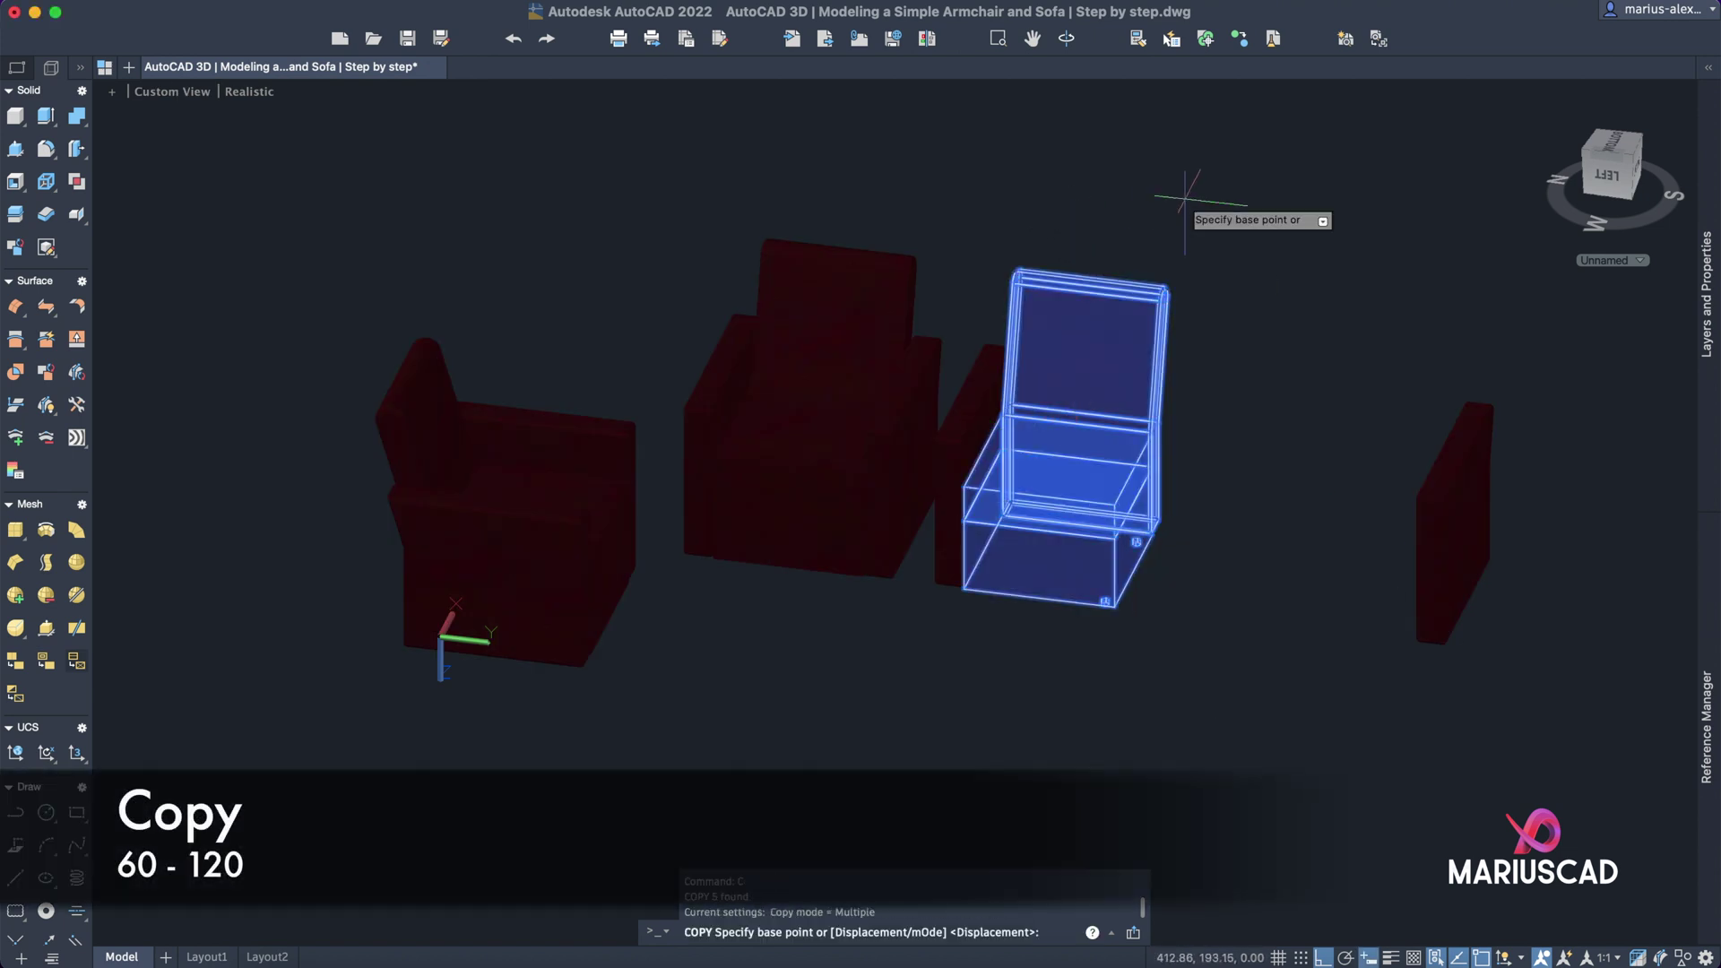
click(1188, 201)
text(60)
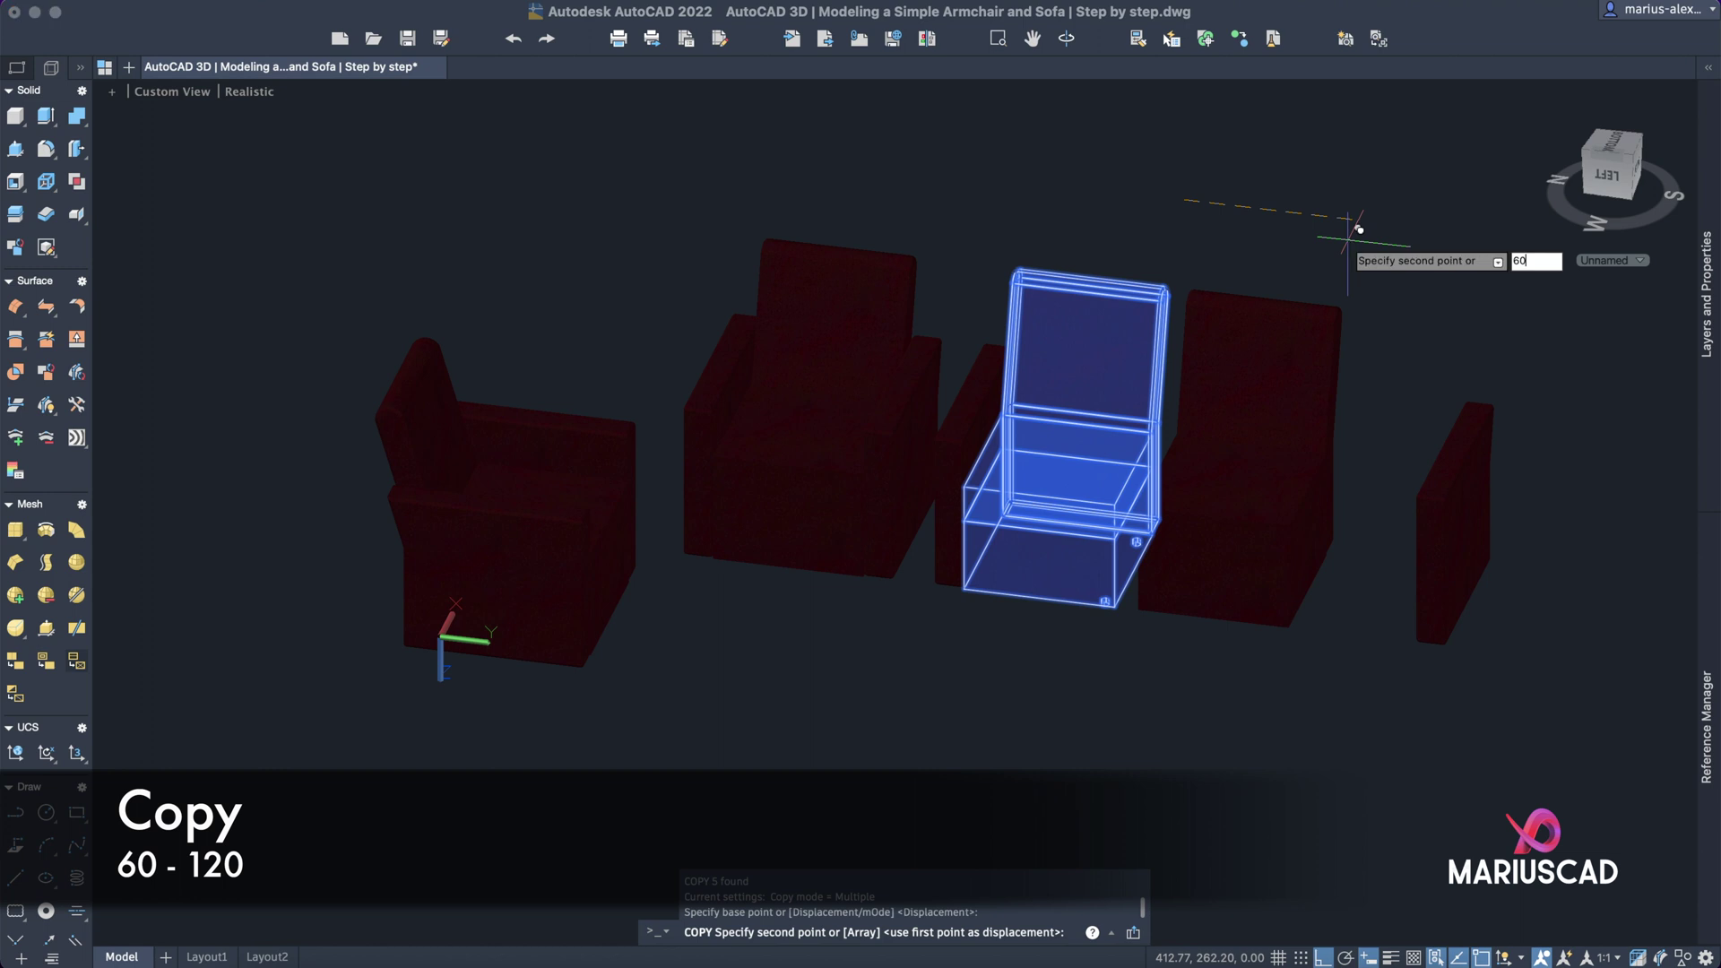
key(Return)
text(12)
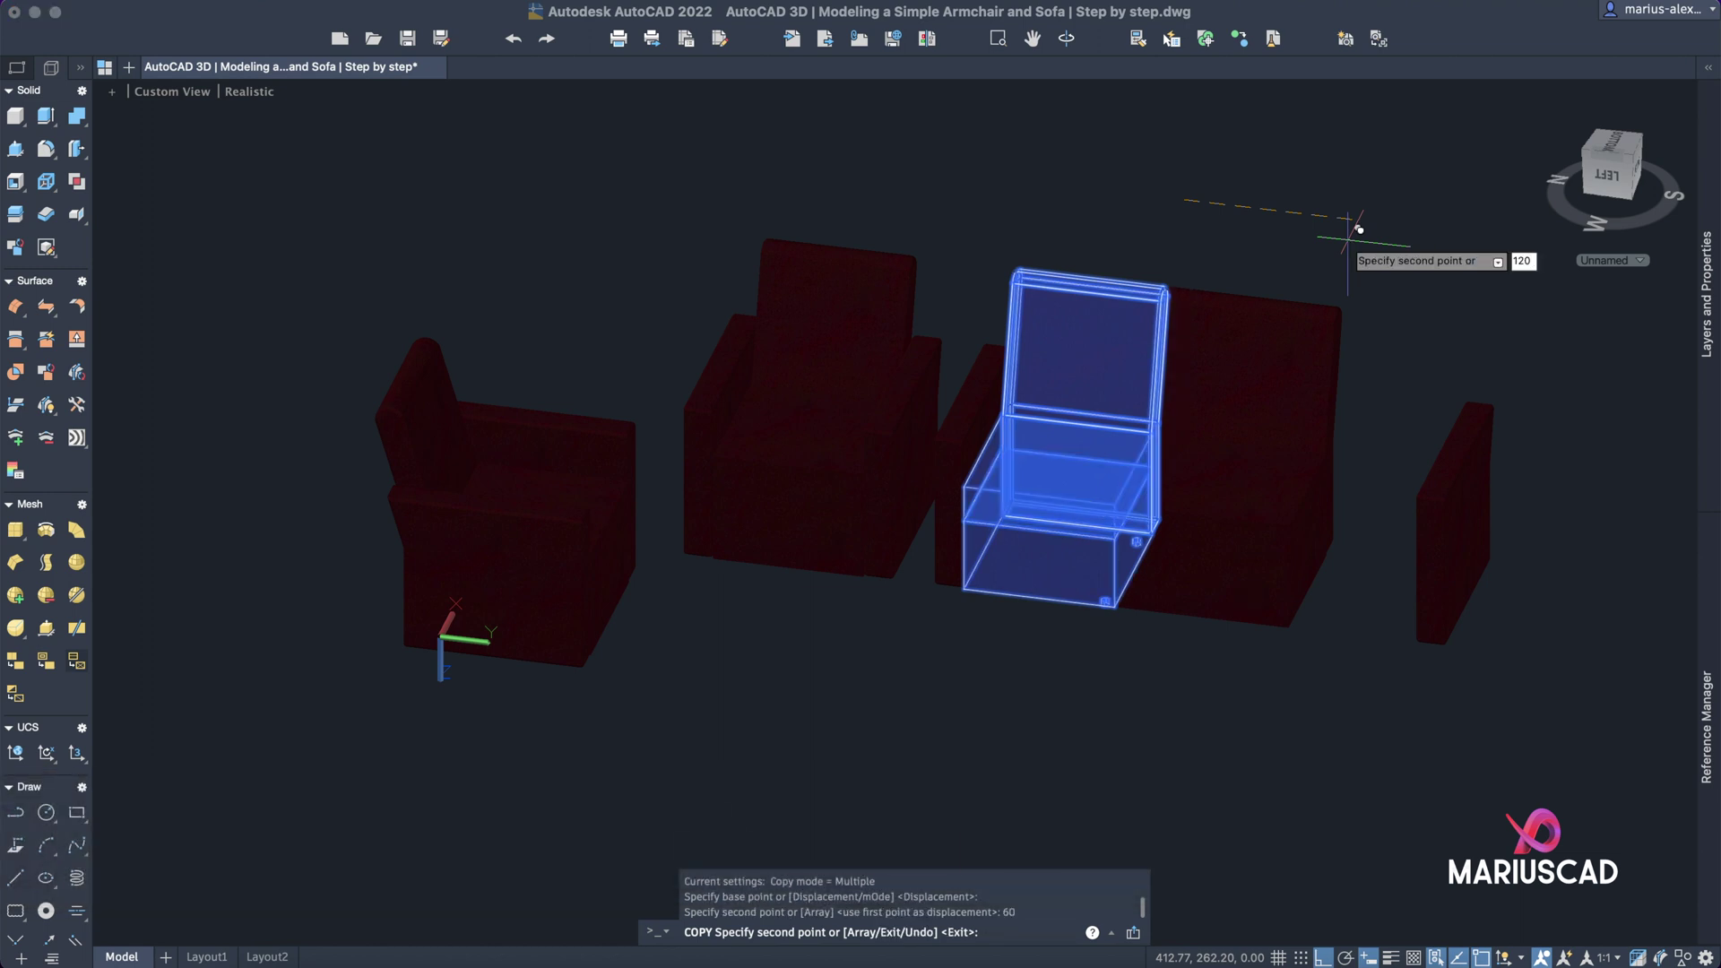
text(0)
key(Return)
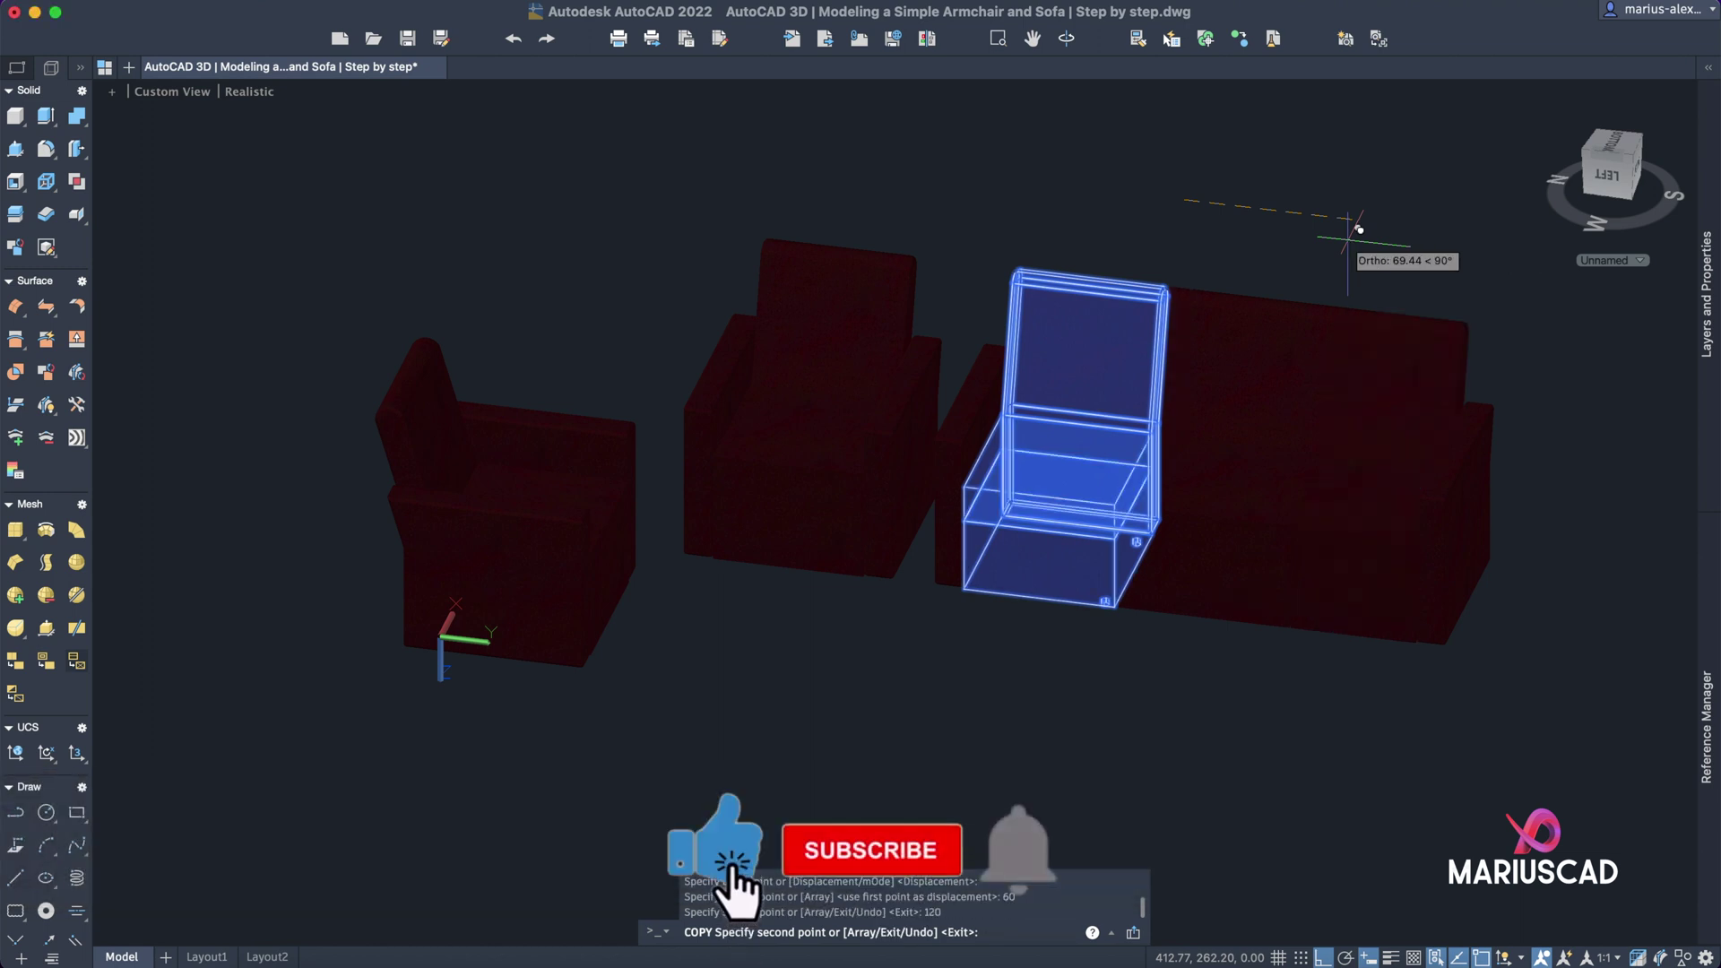
key(Escape)
- Select the front and rear legs under the seam between the sofa's first and second seats
shift+middle_drag(1347, 239, 1284, 362)
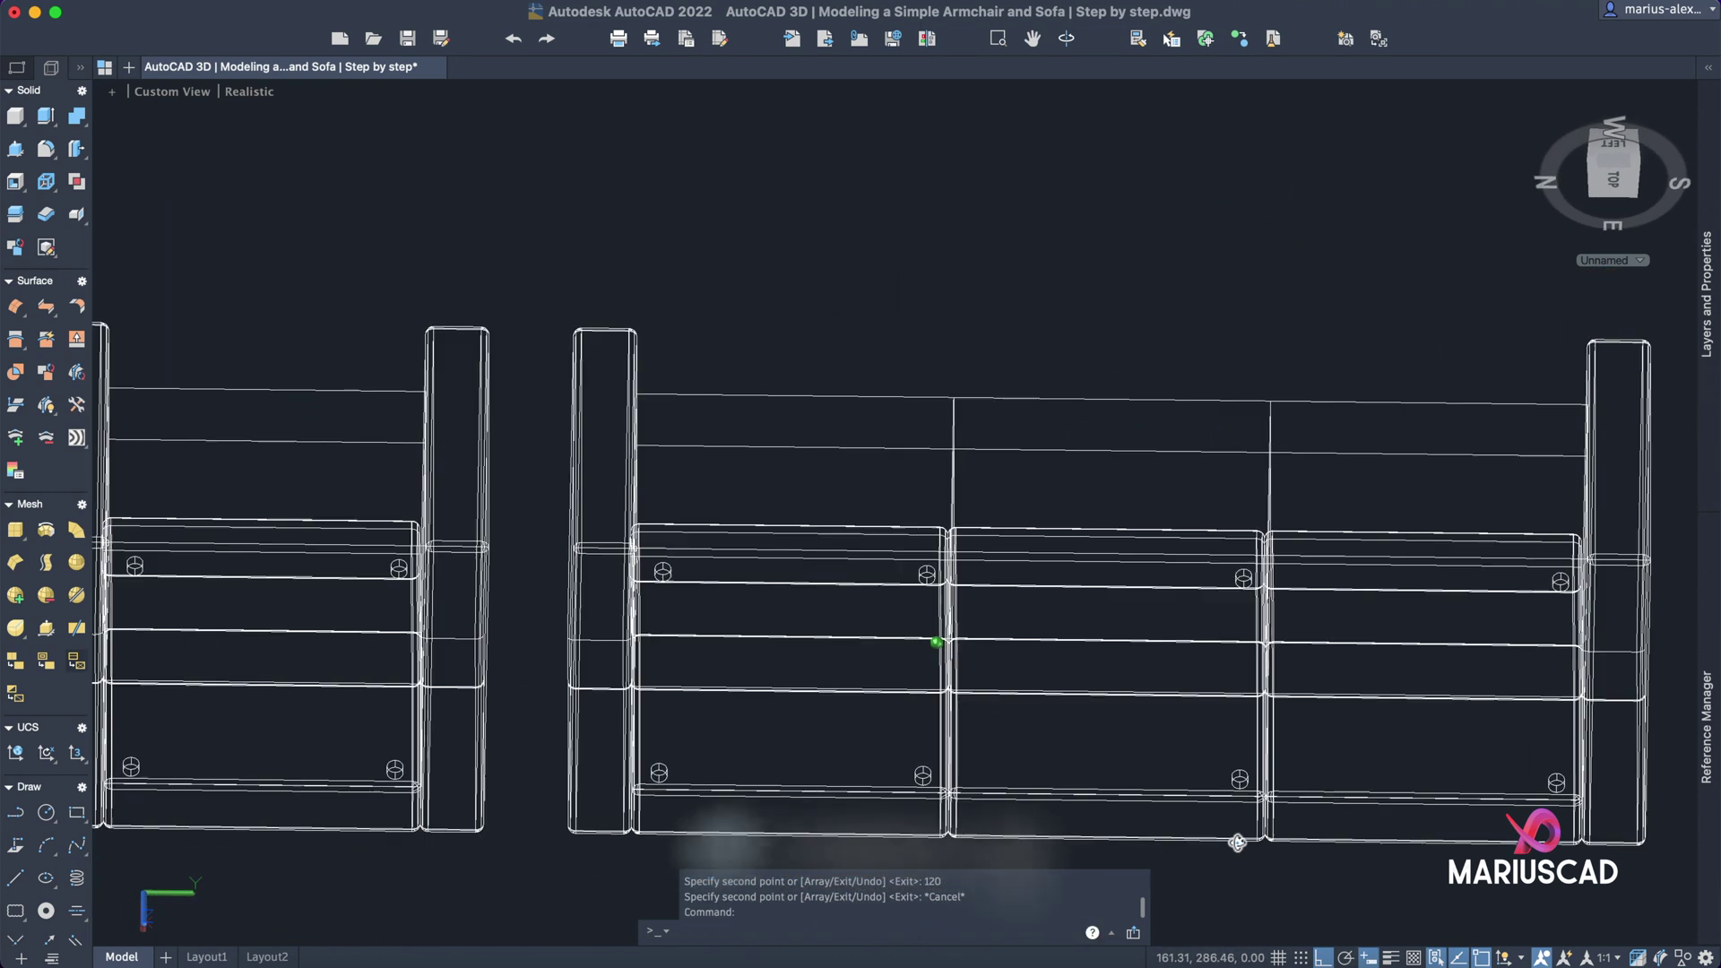
shift+middle_drag(1236, 842, 936, 574)
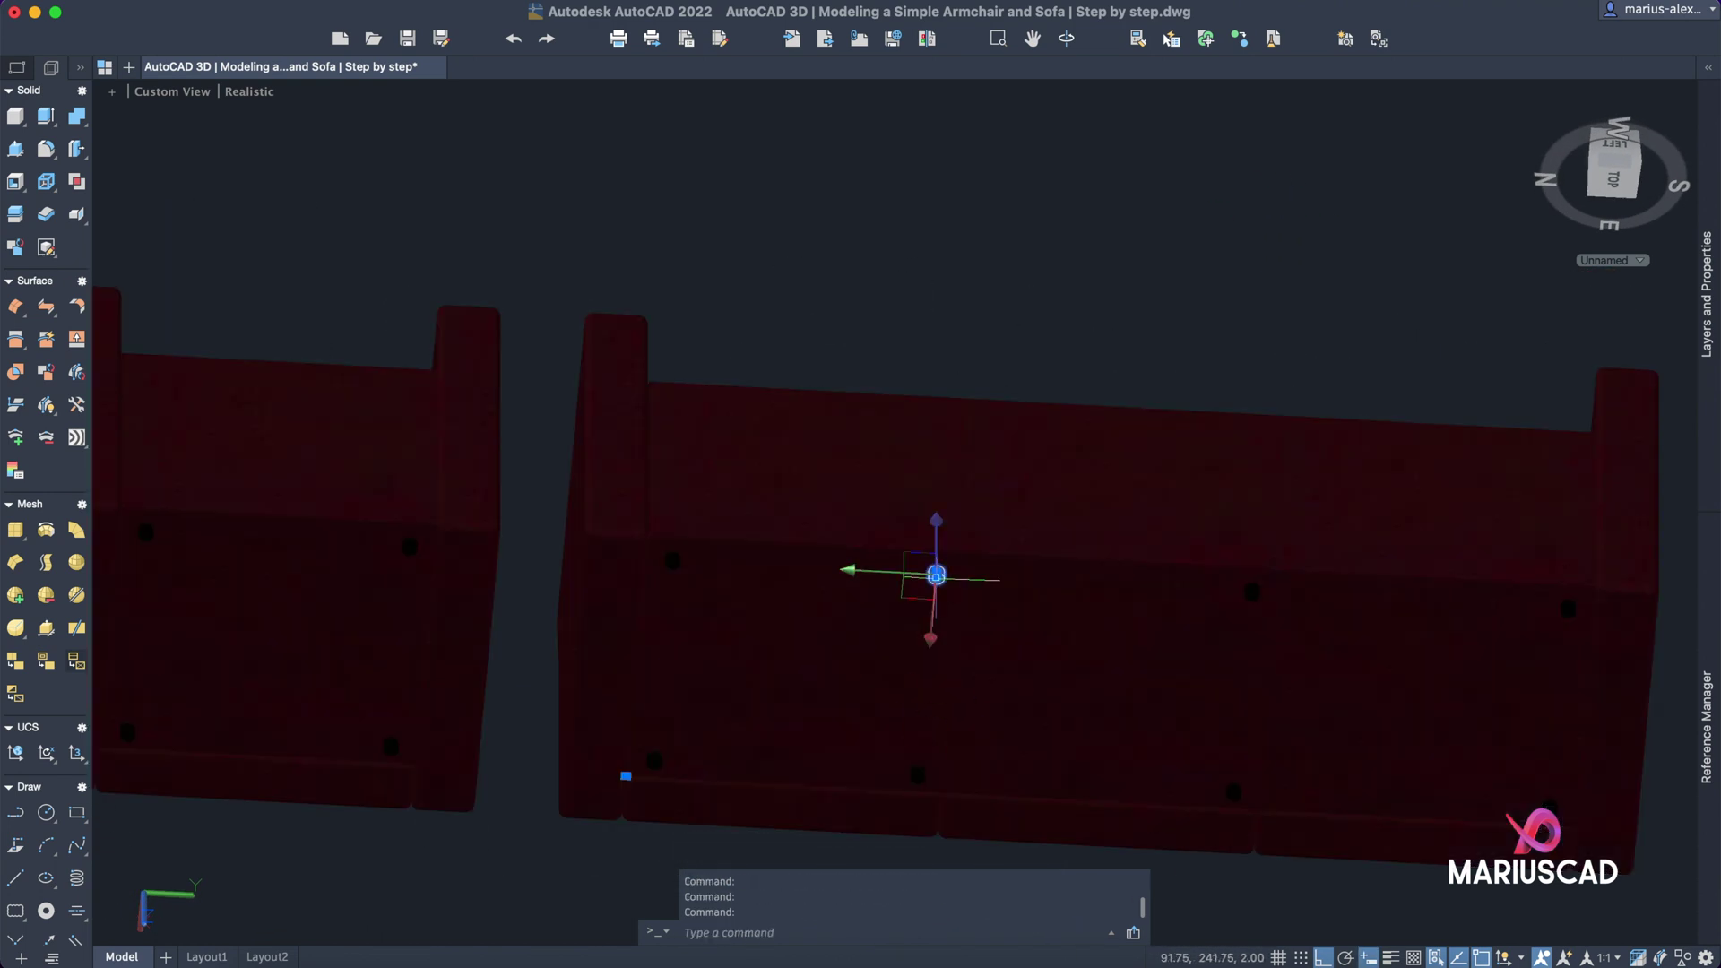
click(916, 777)
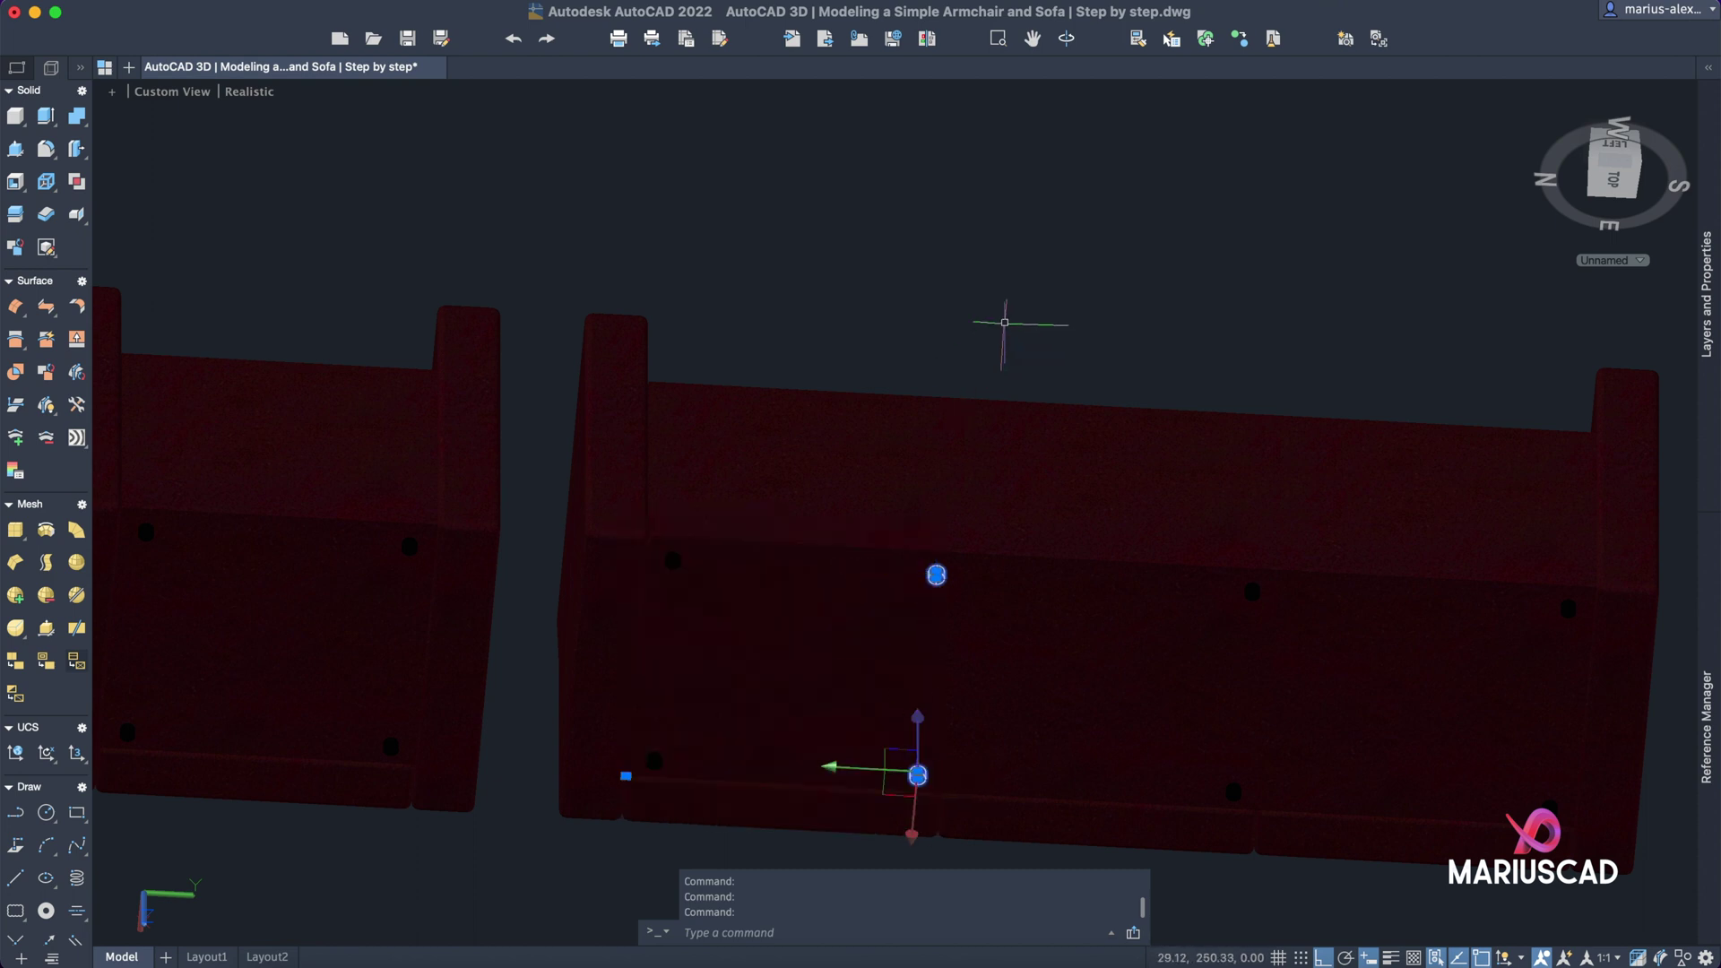
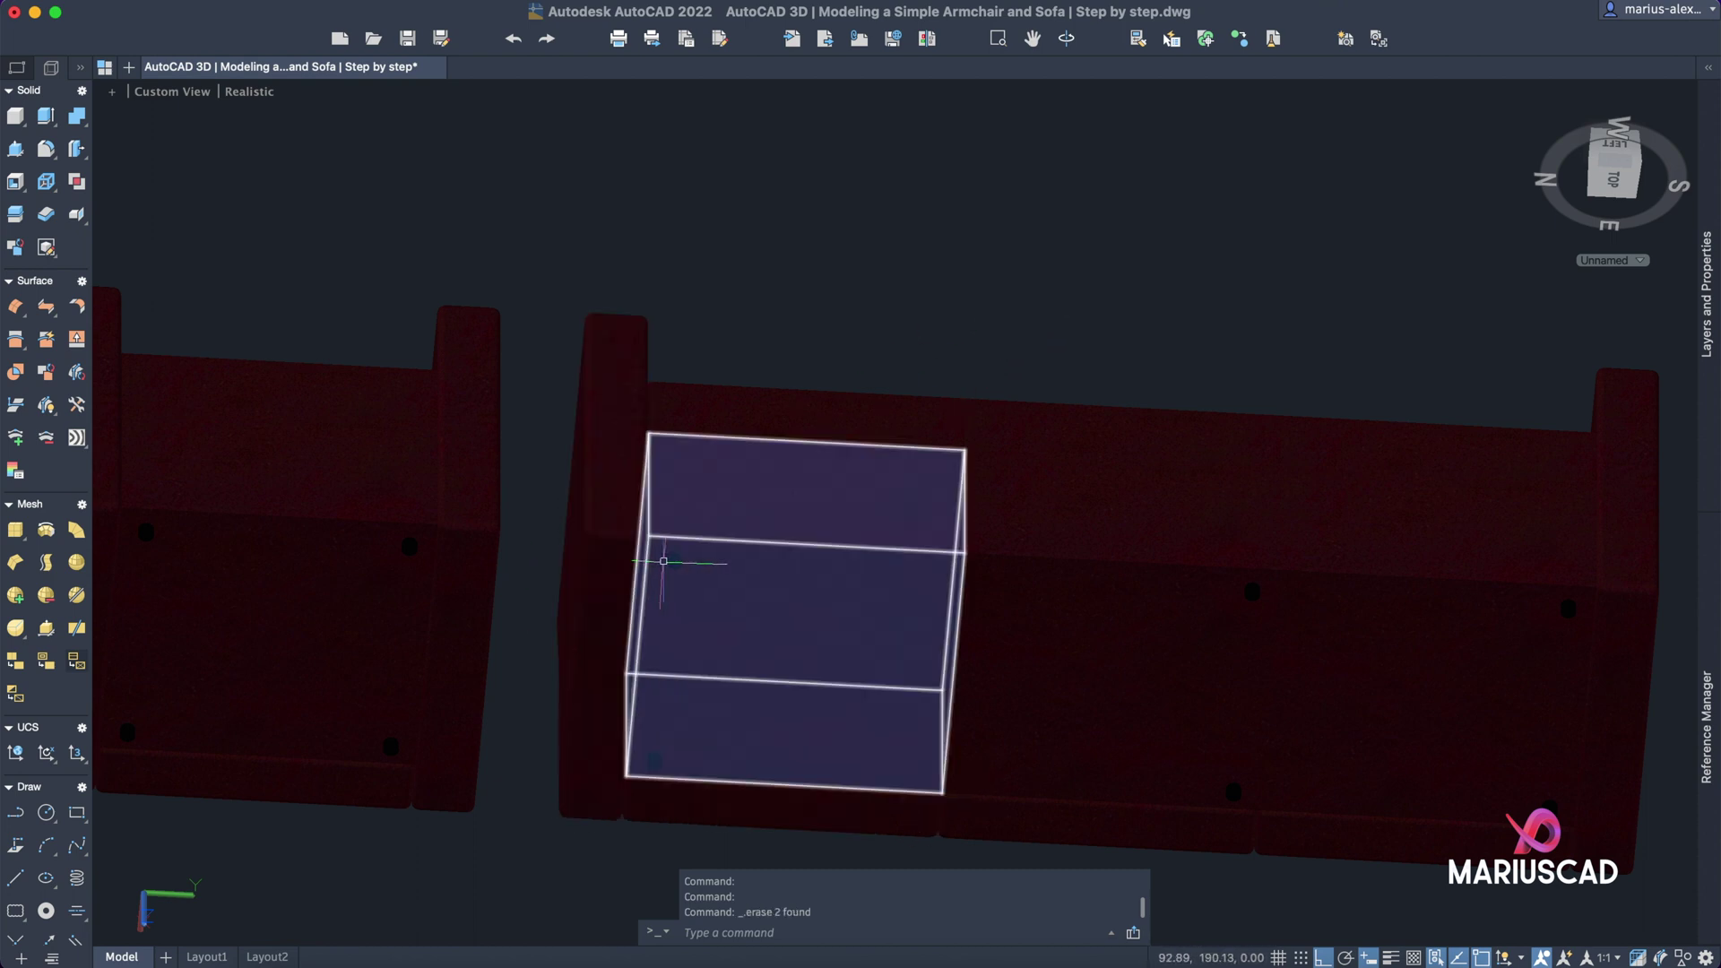
- Copy the front and rear legs at the outer side of the sofa's first seat 120 units along Y to the third seat
click(672, 561)
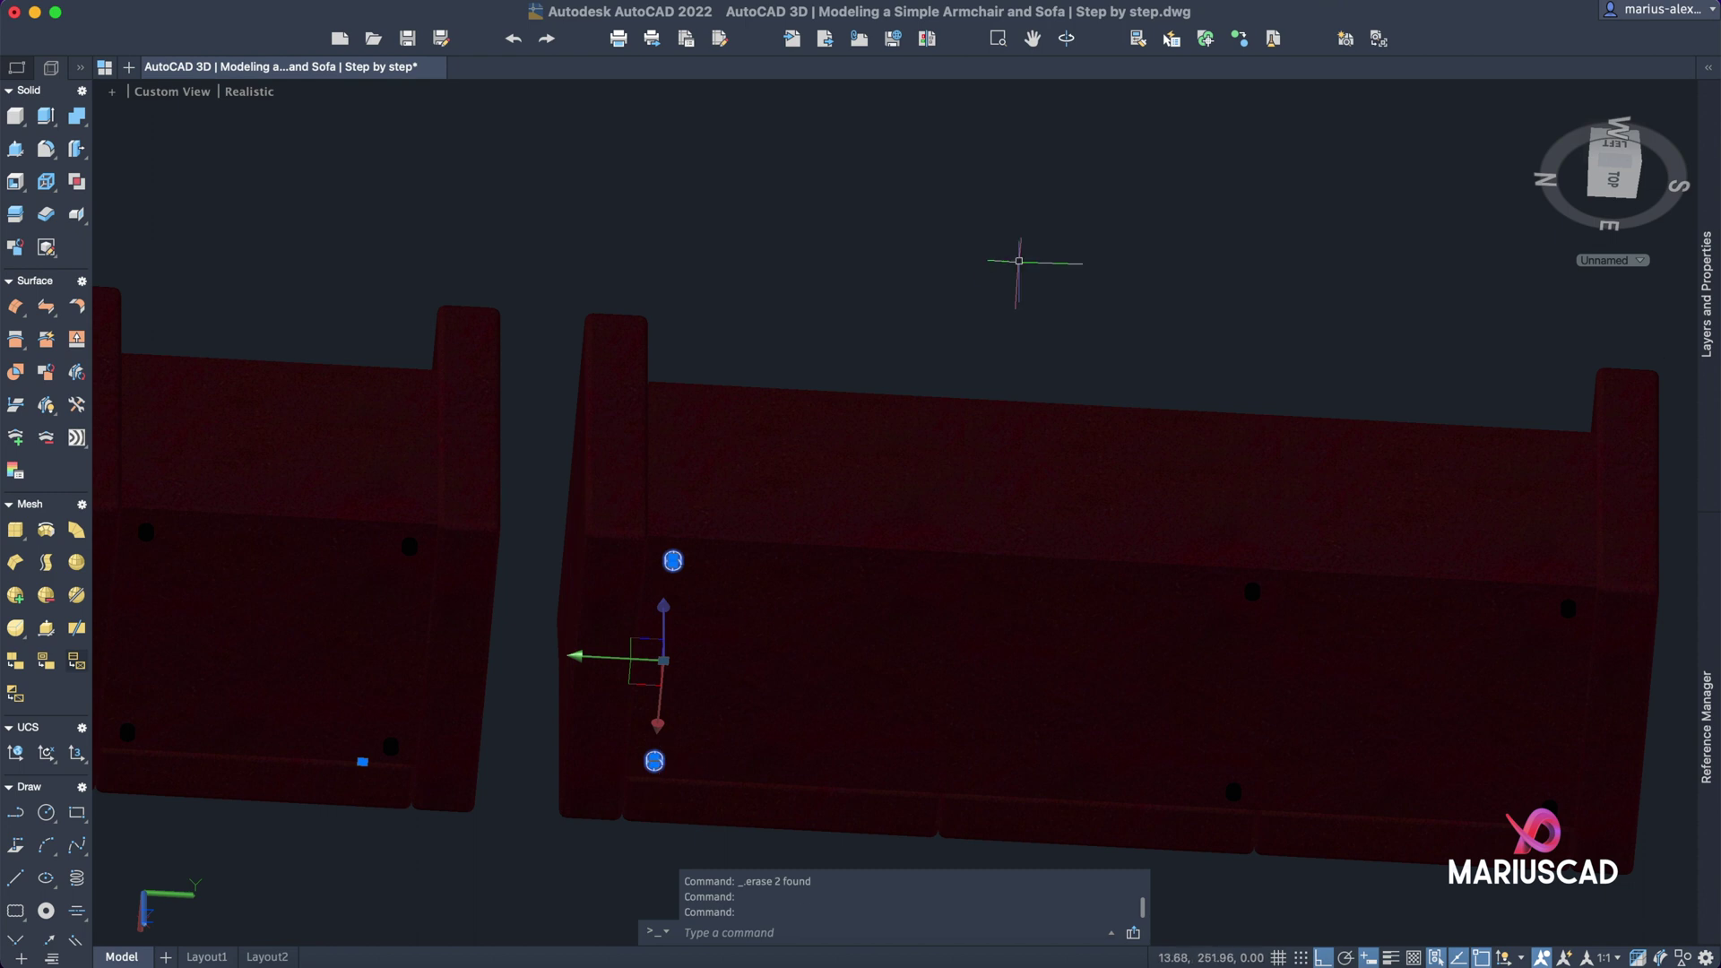
text(c)
key(Return)
click(951, 207)
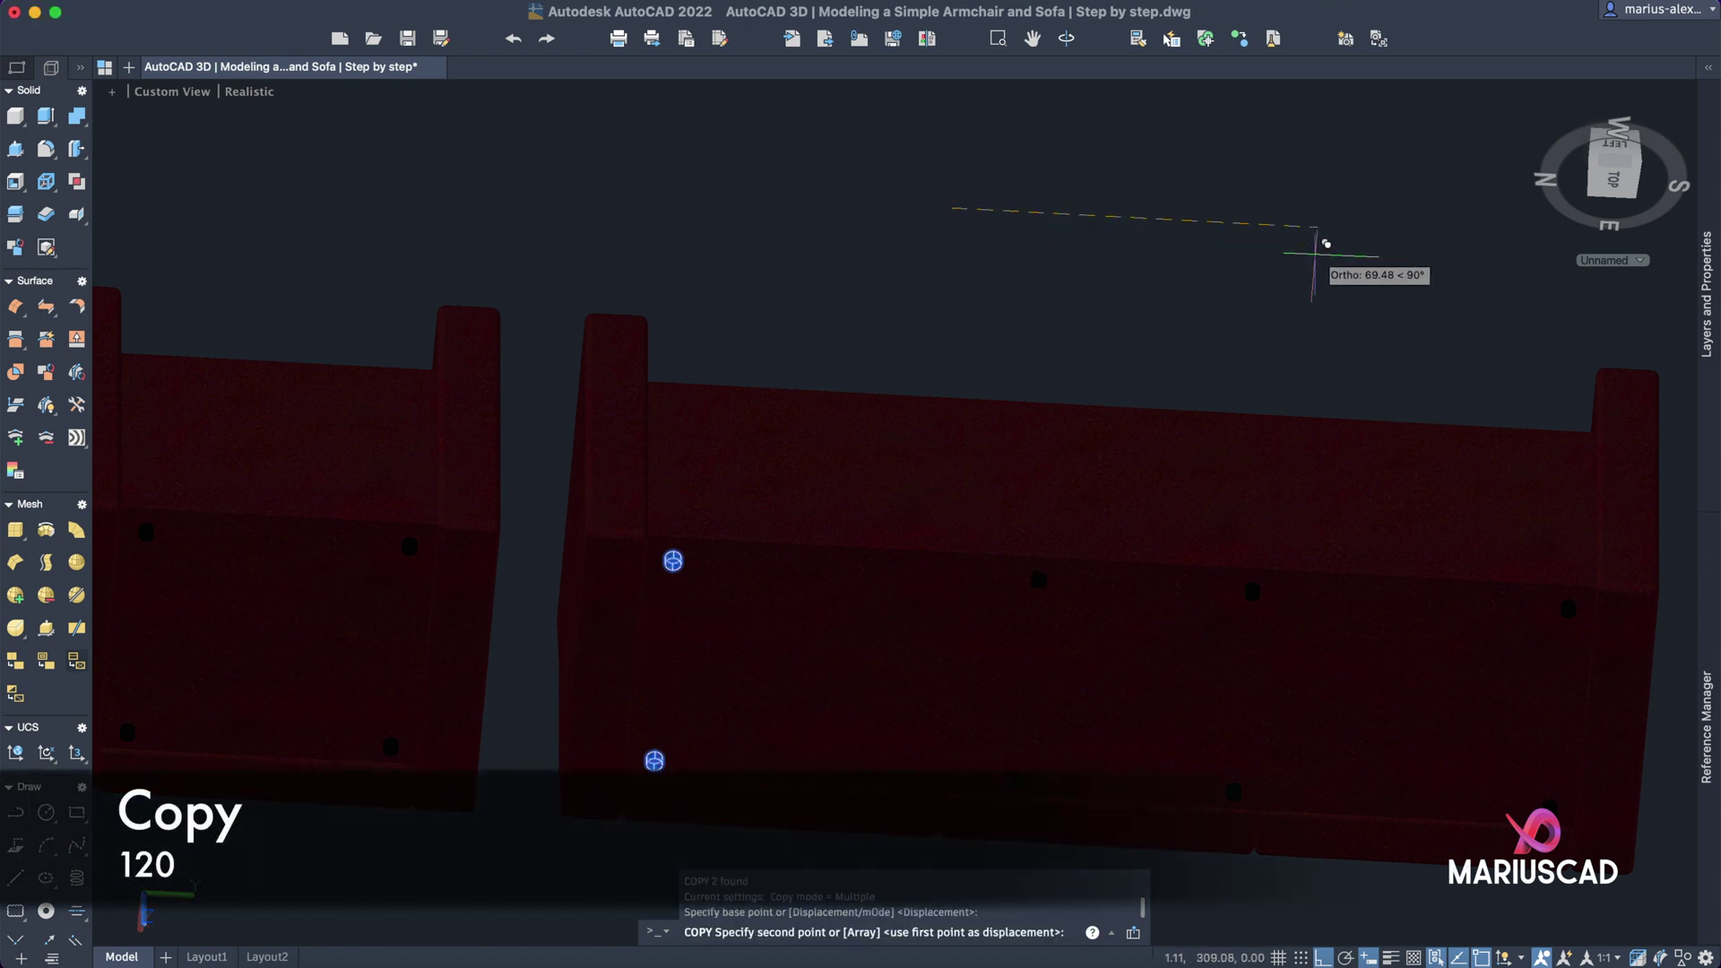
key(Return)
key(Escape)
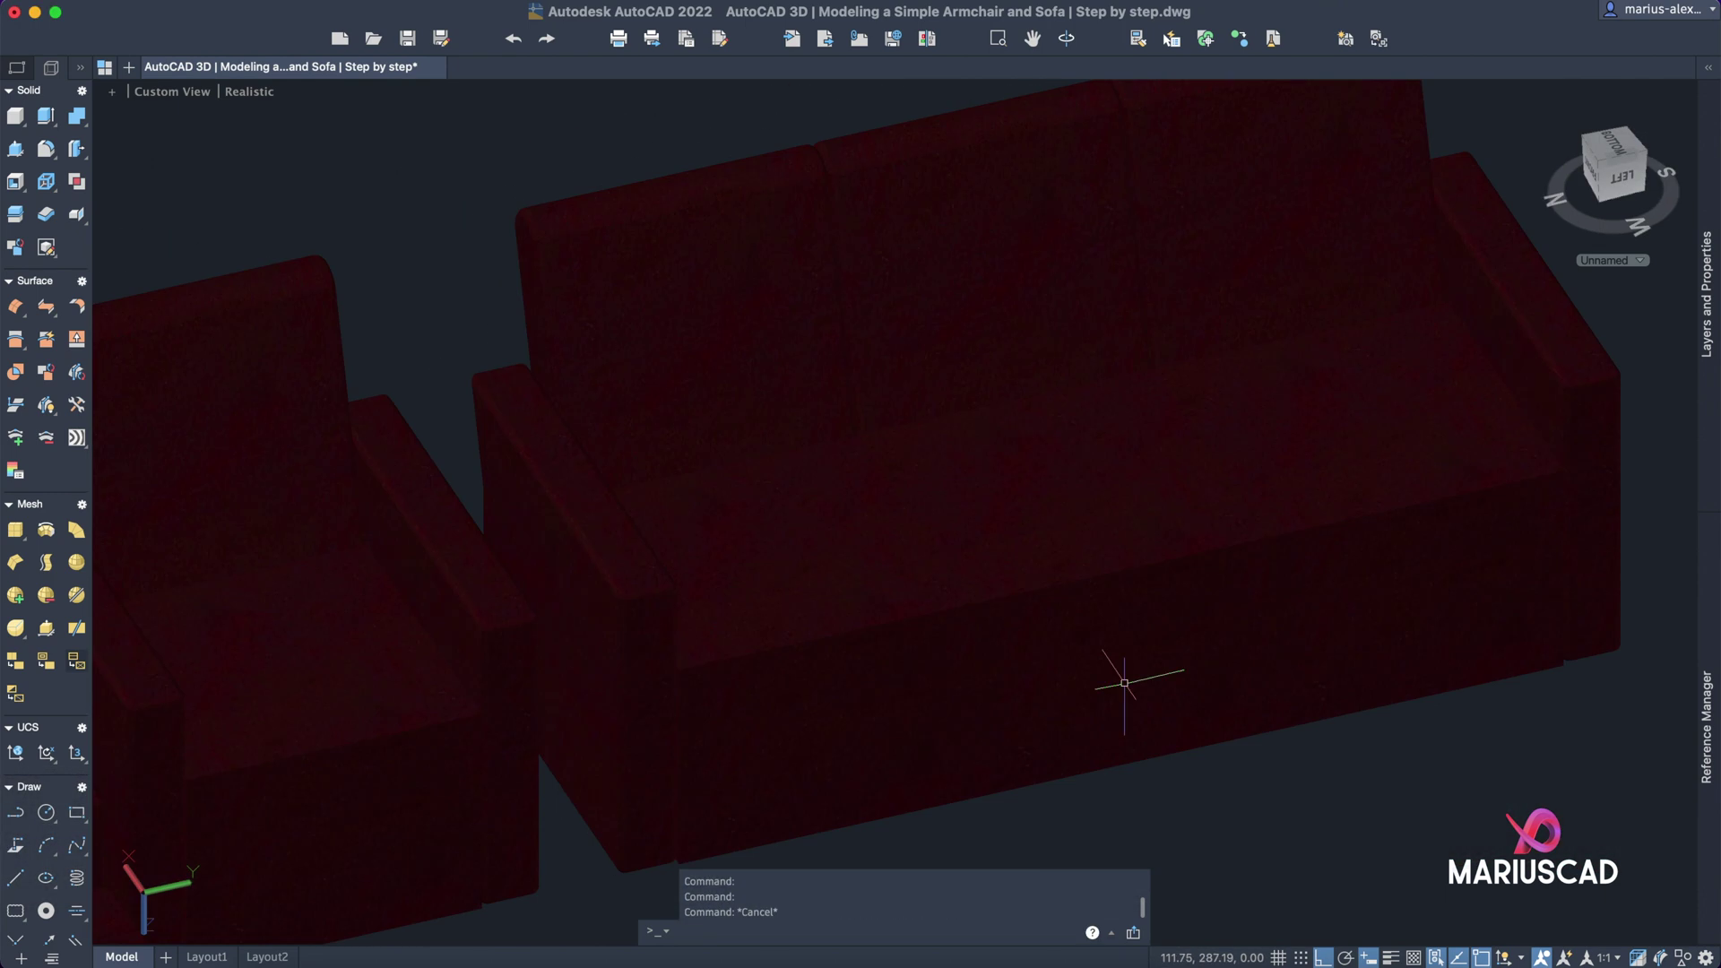
- Explode the base and cushion blocks of the sofa's third seat into editable solids
click(1323, 665)
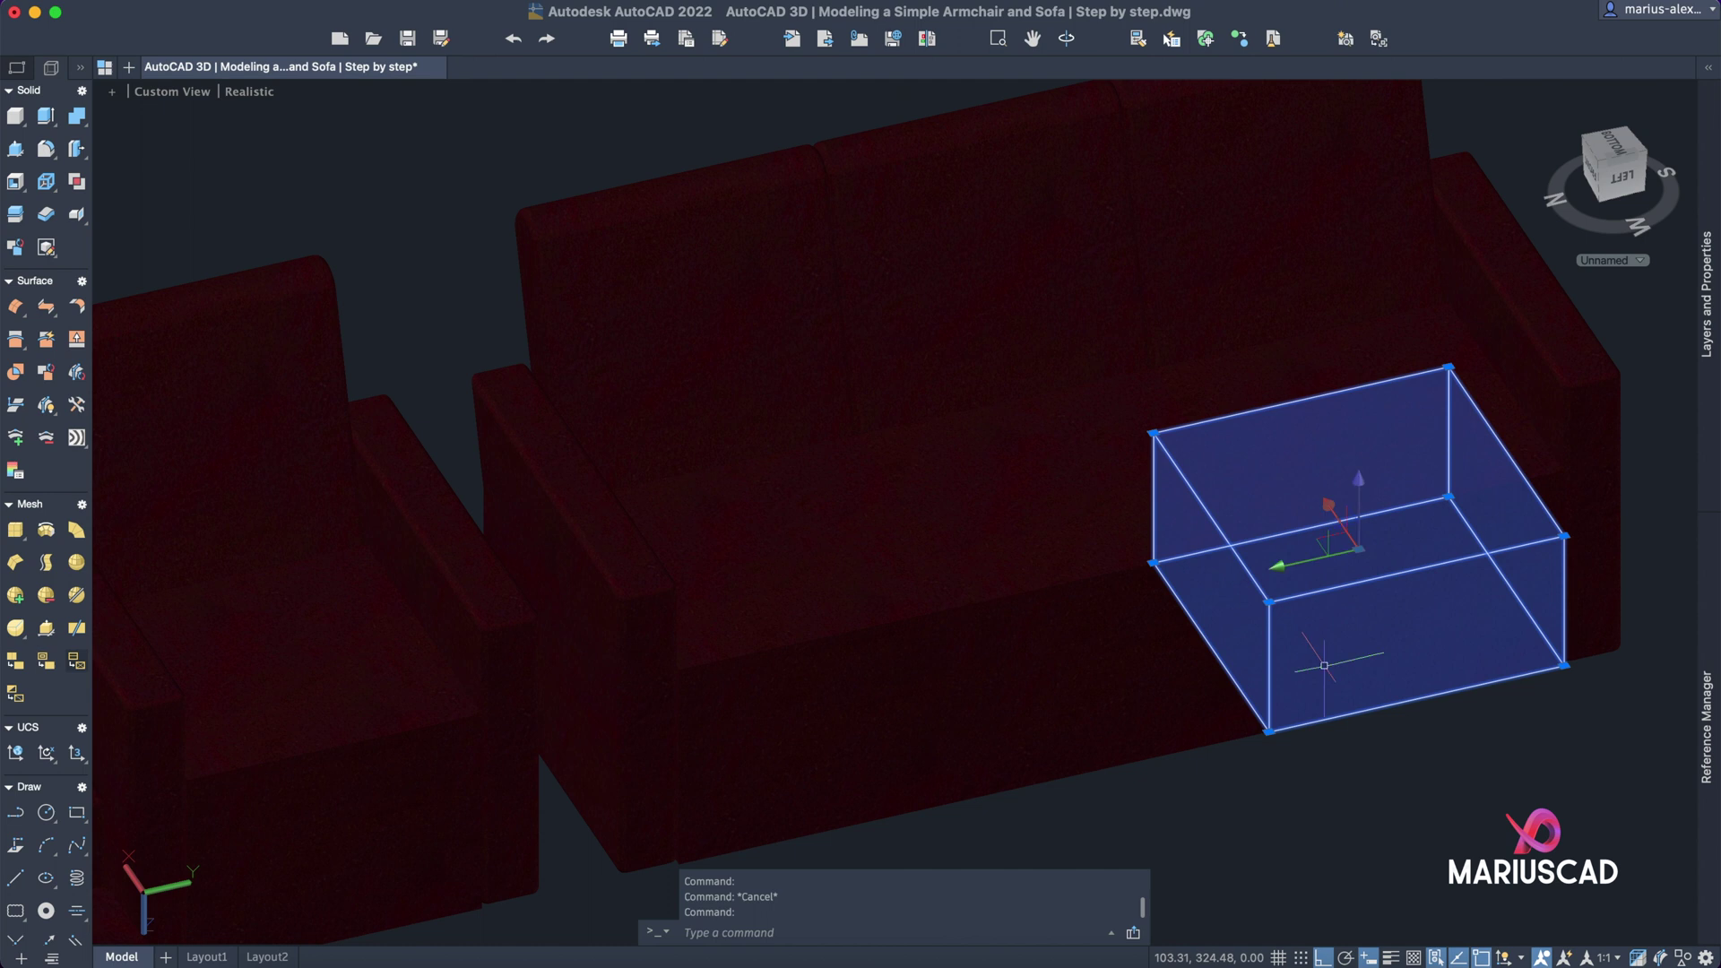
click(1248, 384)
text(x)
key(Return)
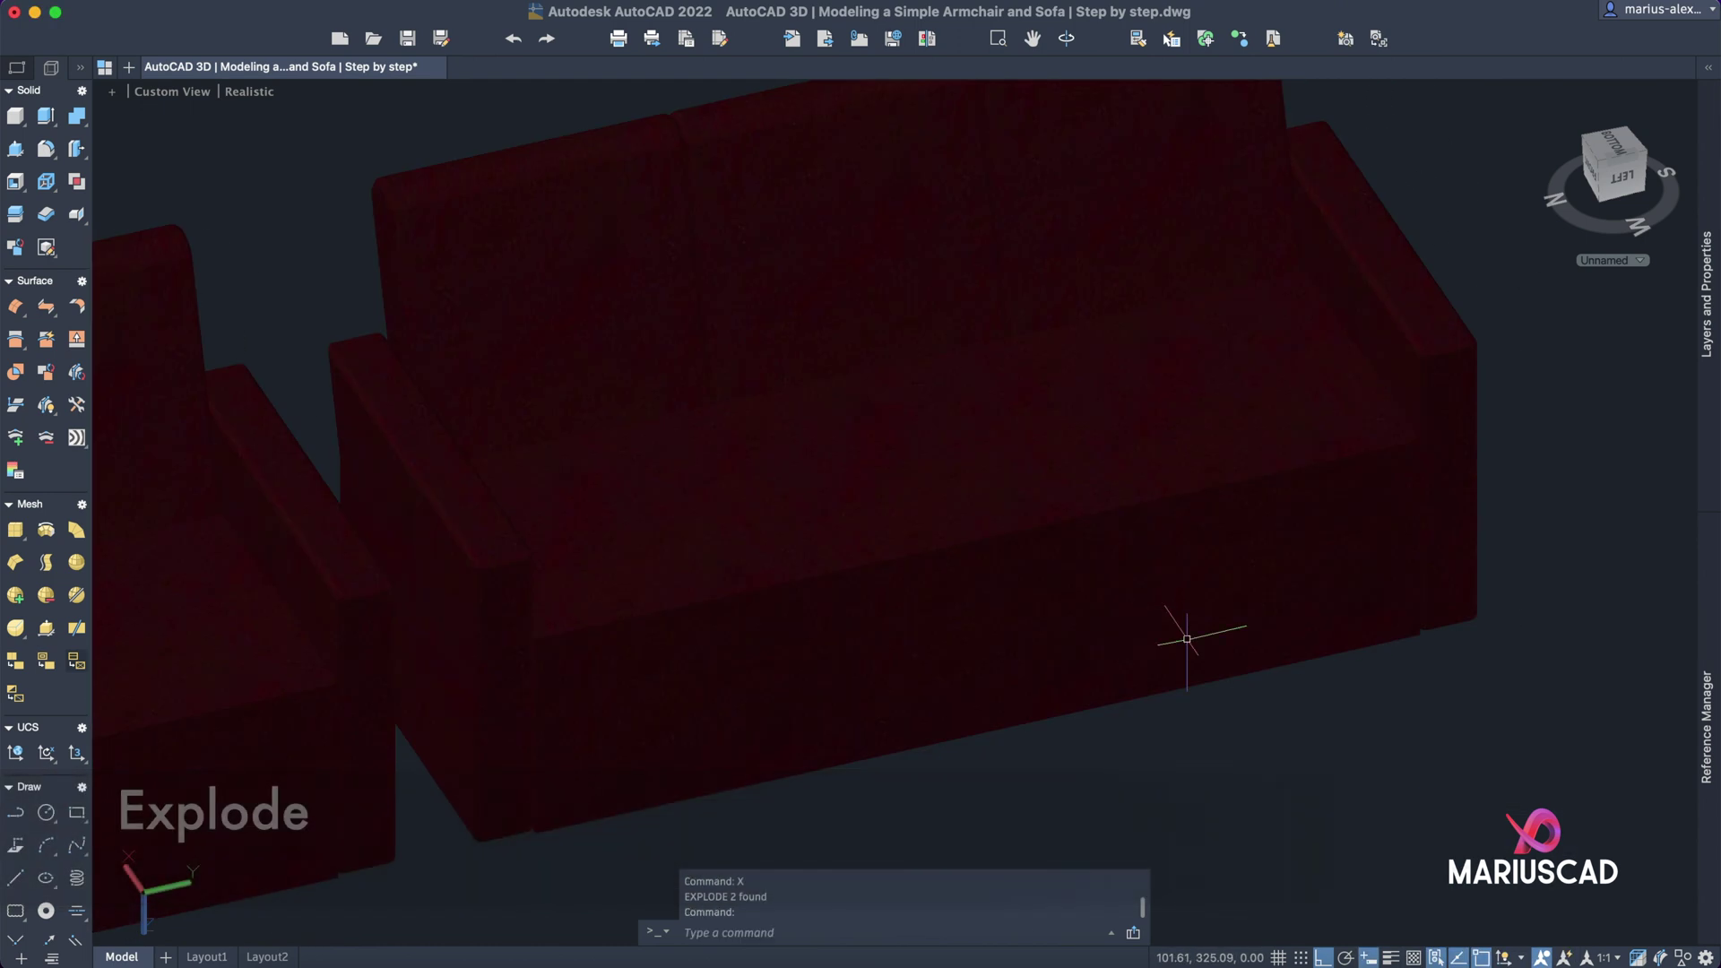
- Presspull the front faces of the third seat's base and cushion 75 units outward to form a chaise extension
text(pres)
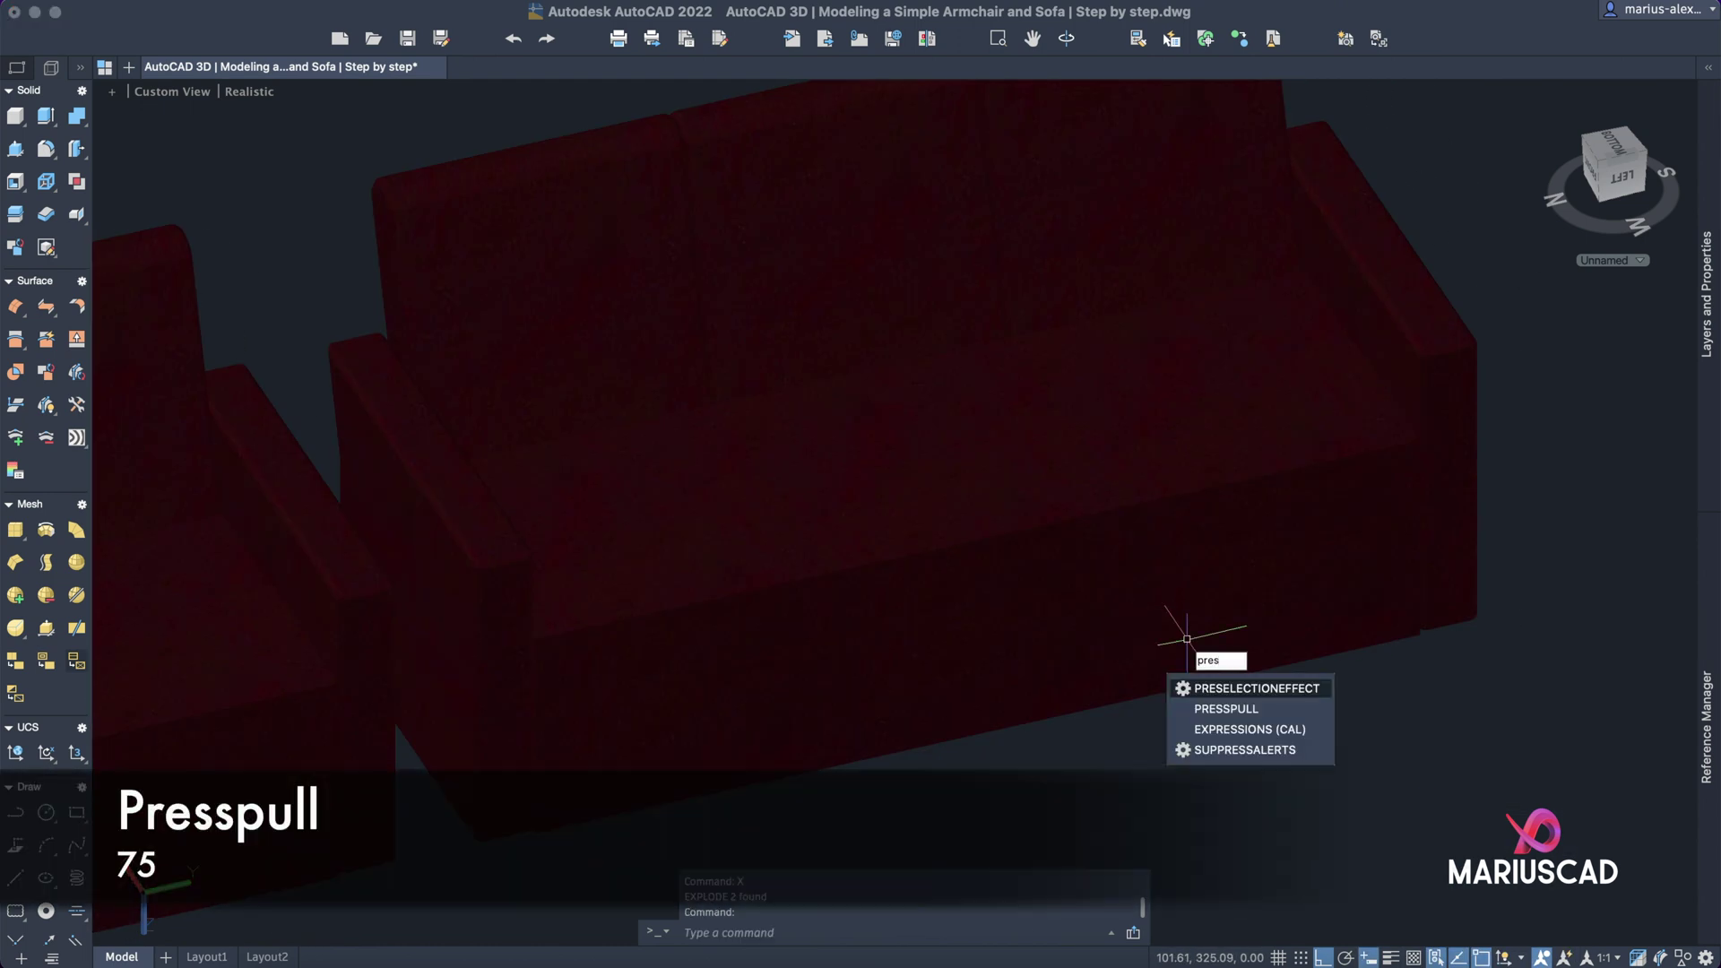
key(Return)
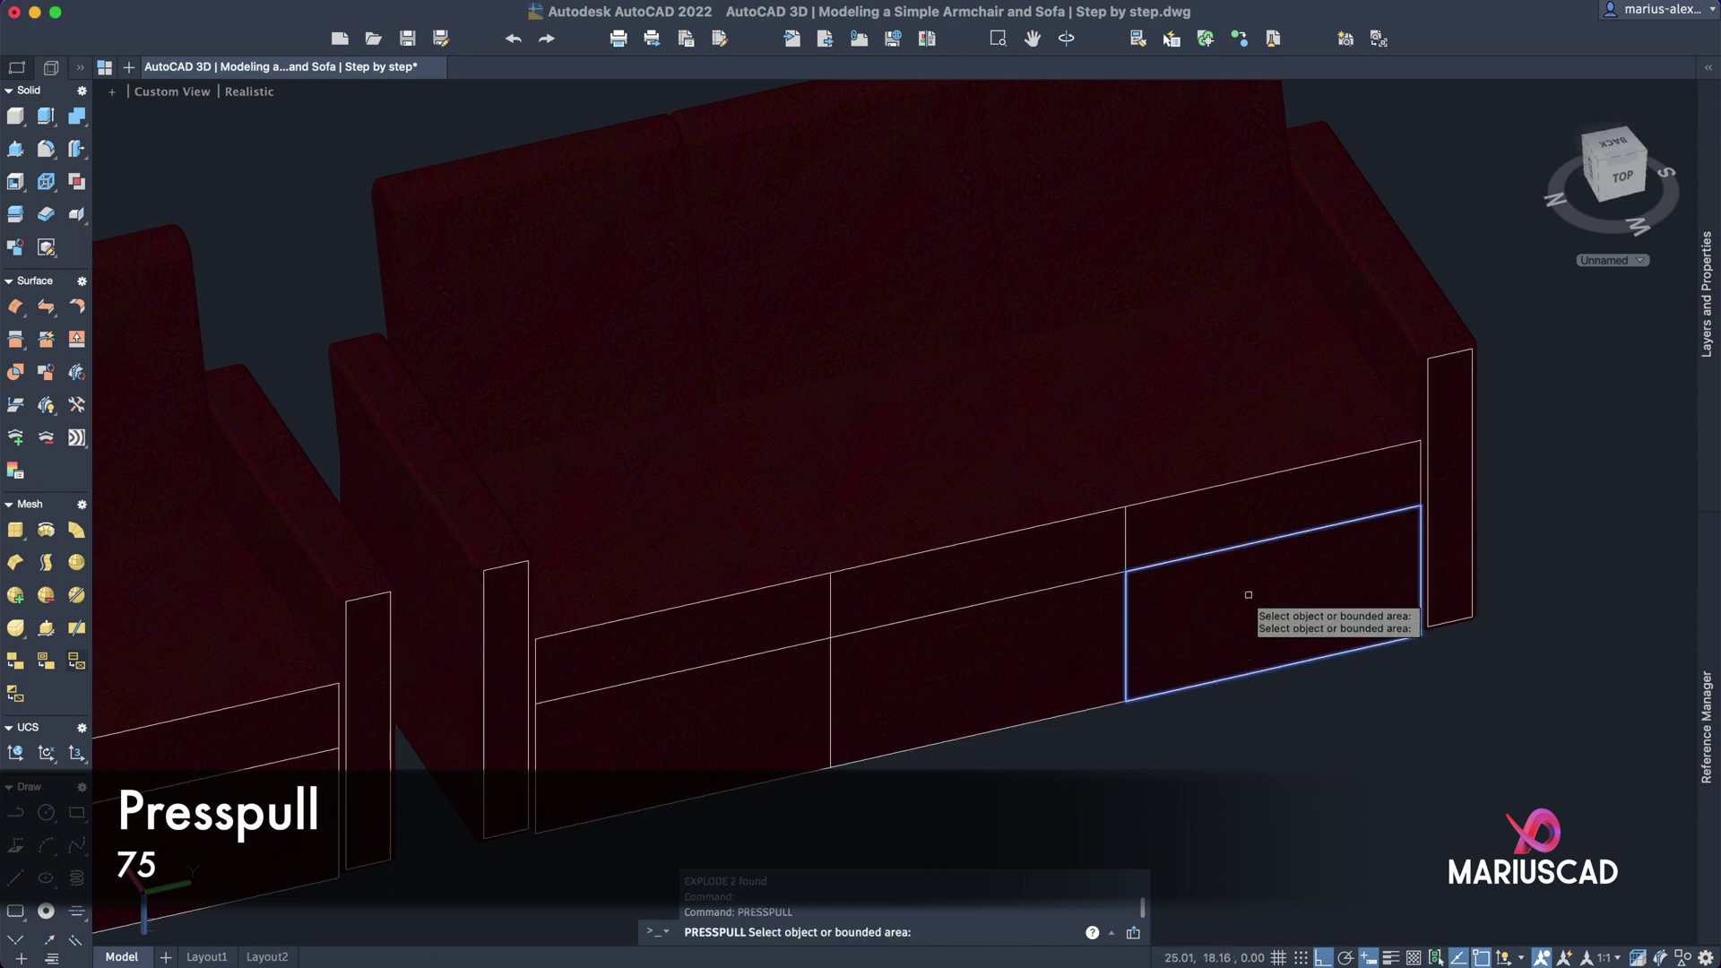
click(1258, 608)
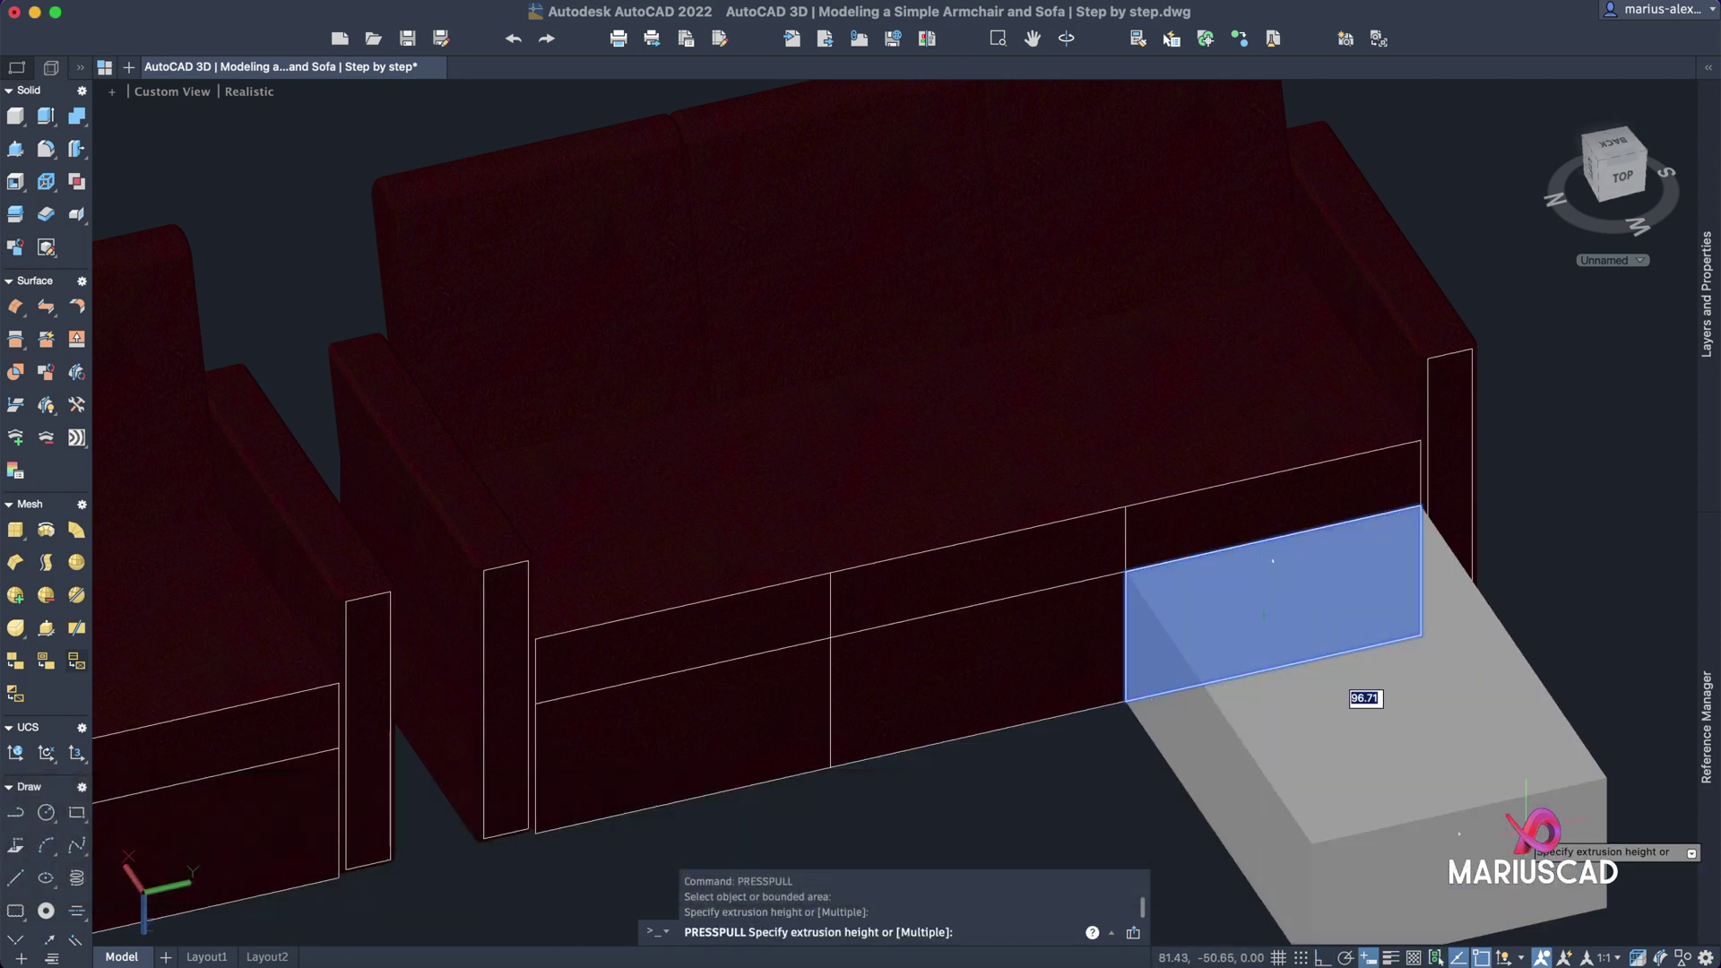
text(75)
key(Return)
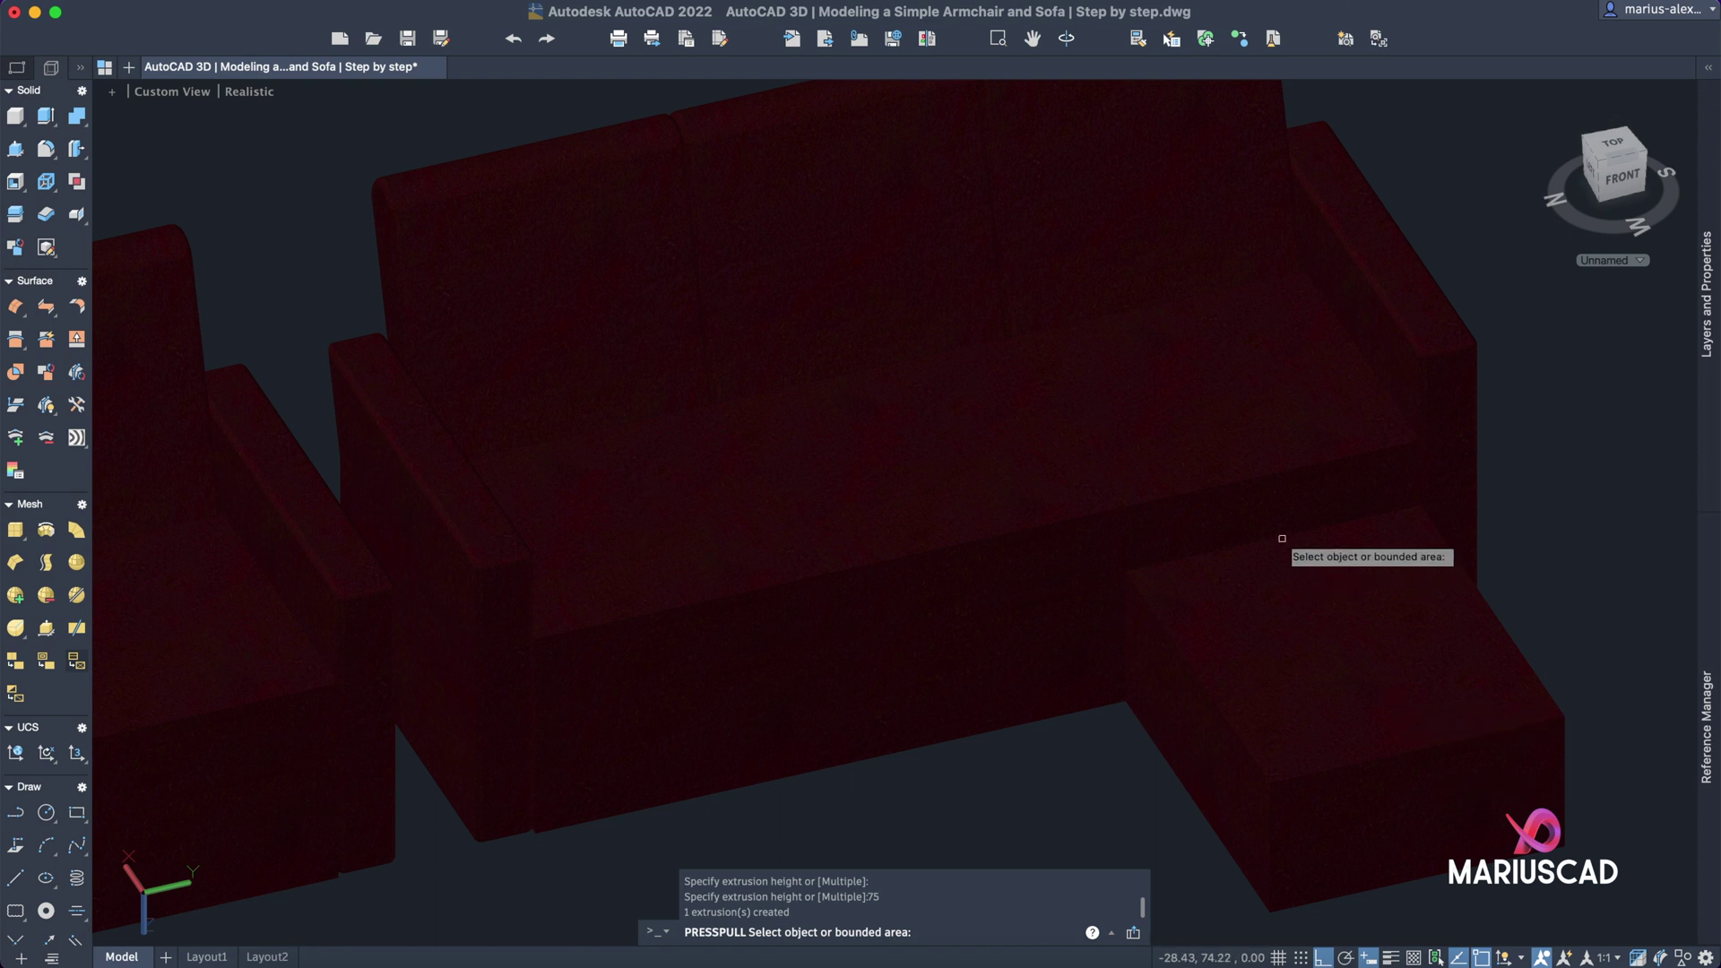
click(1275, 471)
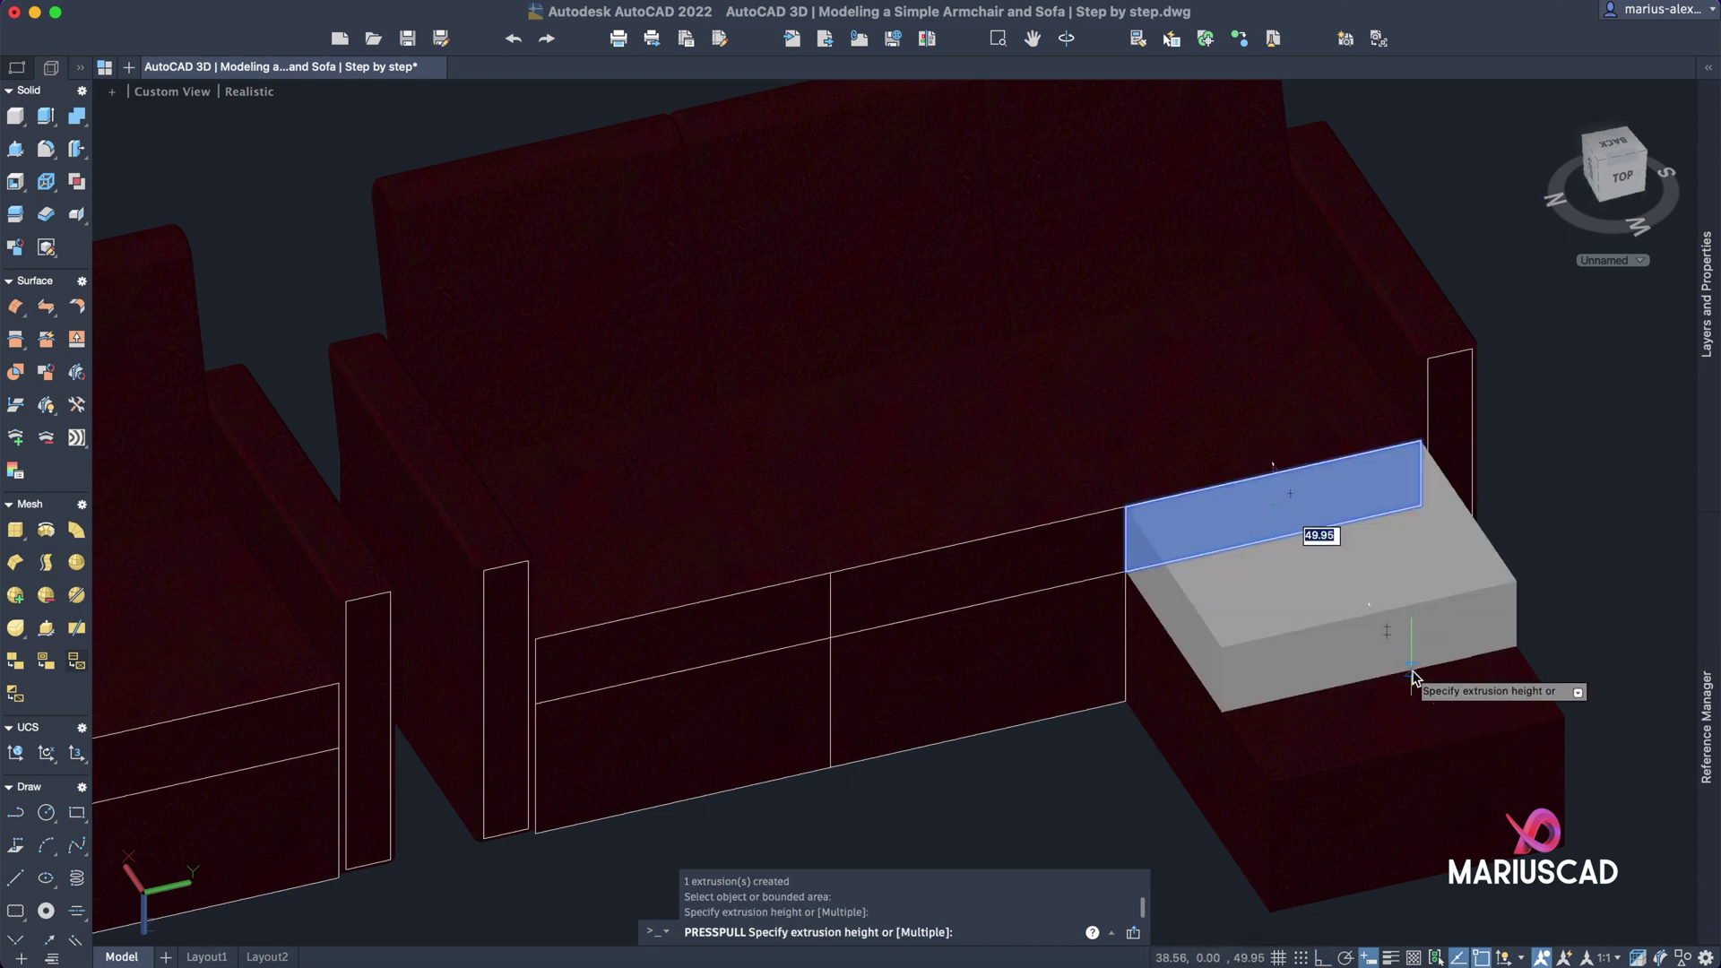
key(Return)
shift+middle_drag(1412, 674, 1459, 512)
key(Return)
- Move the third seat's two front legs 75 units along the negative X axis, under the end of the chaise extension
click(1370, 527)
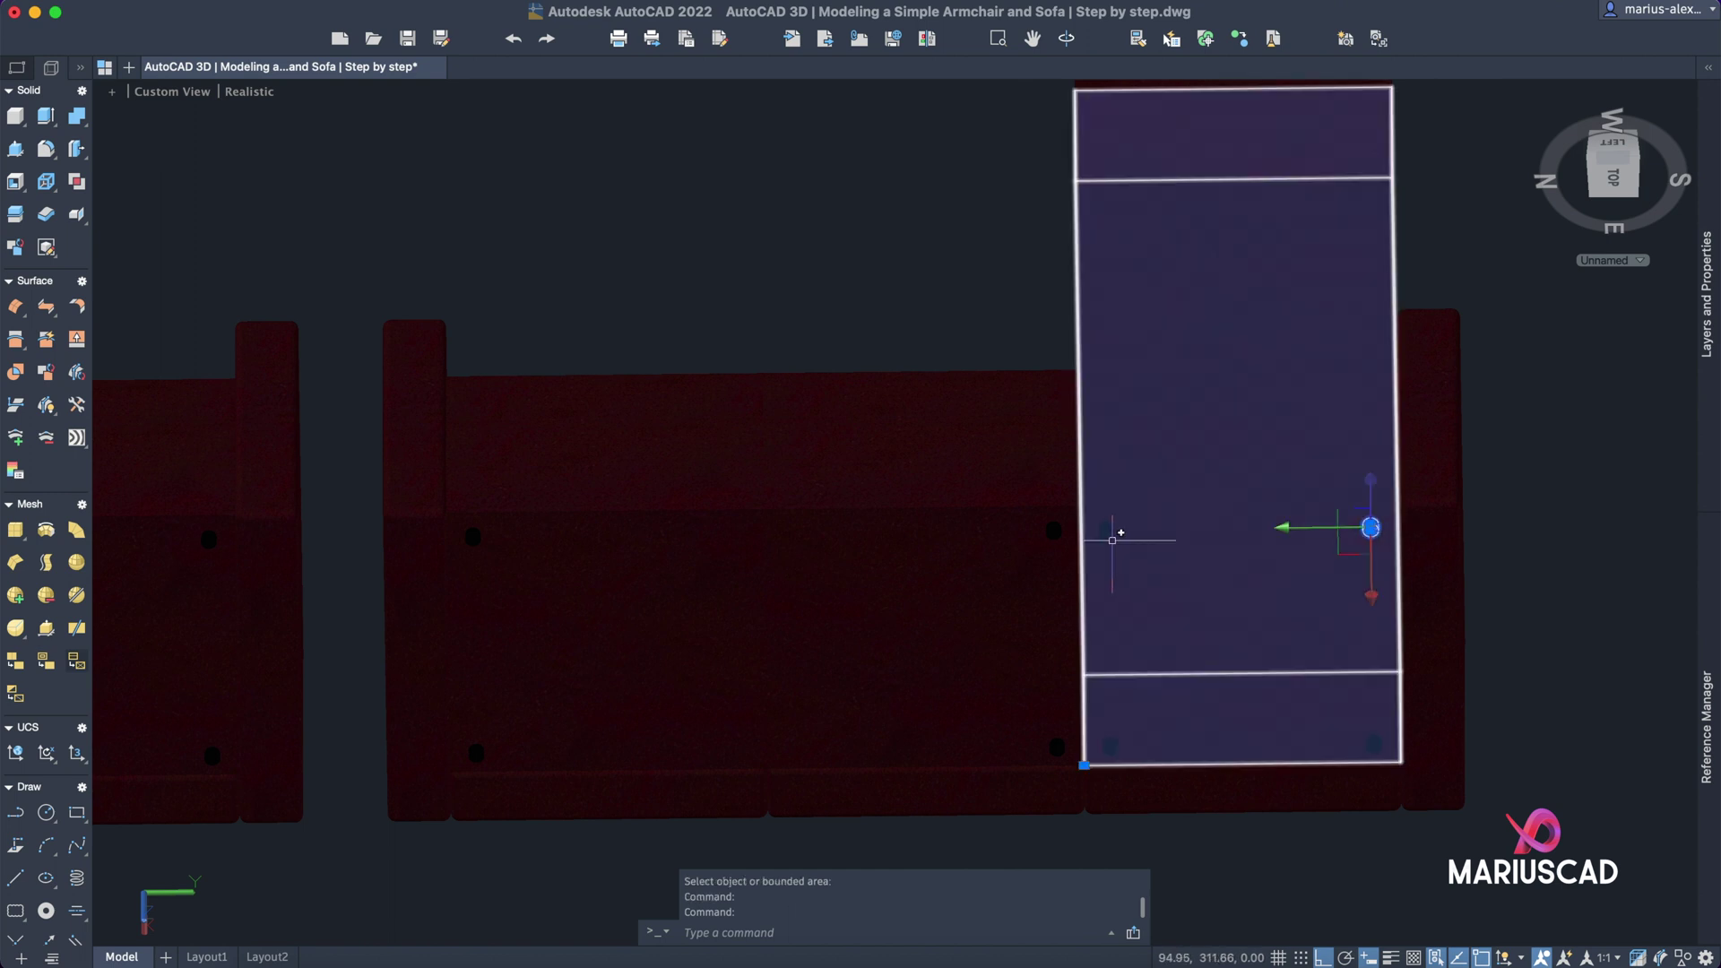
click(1103, 531)
text(m)
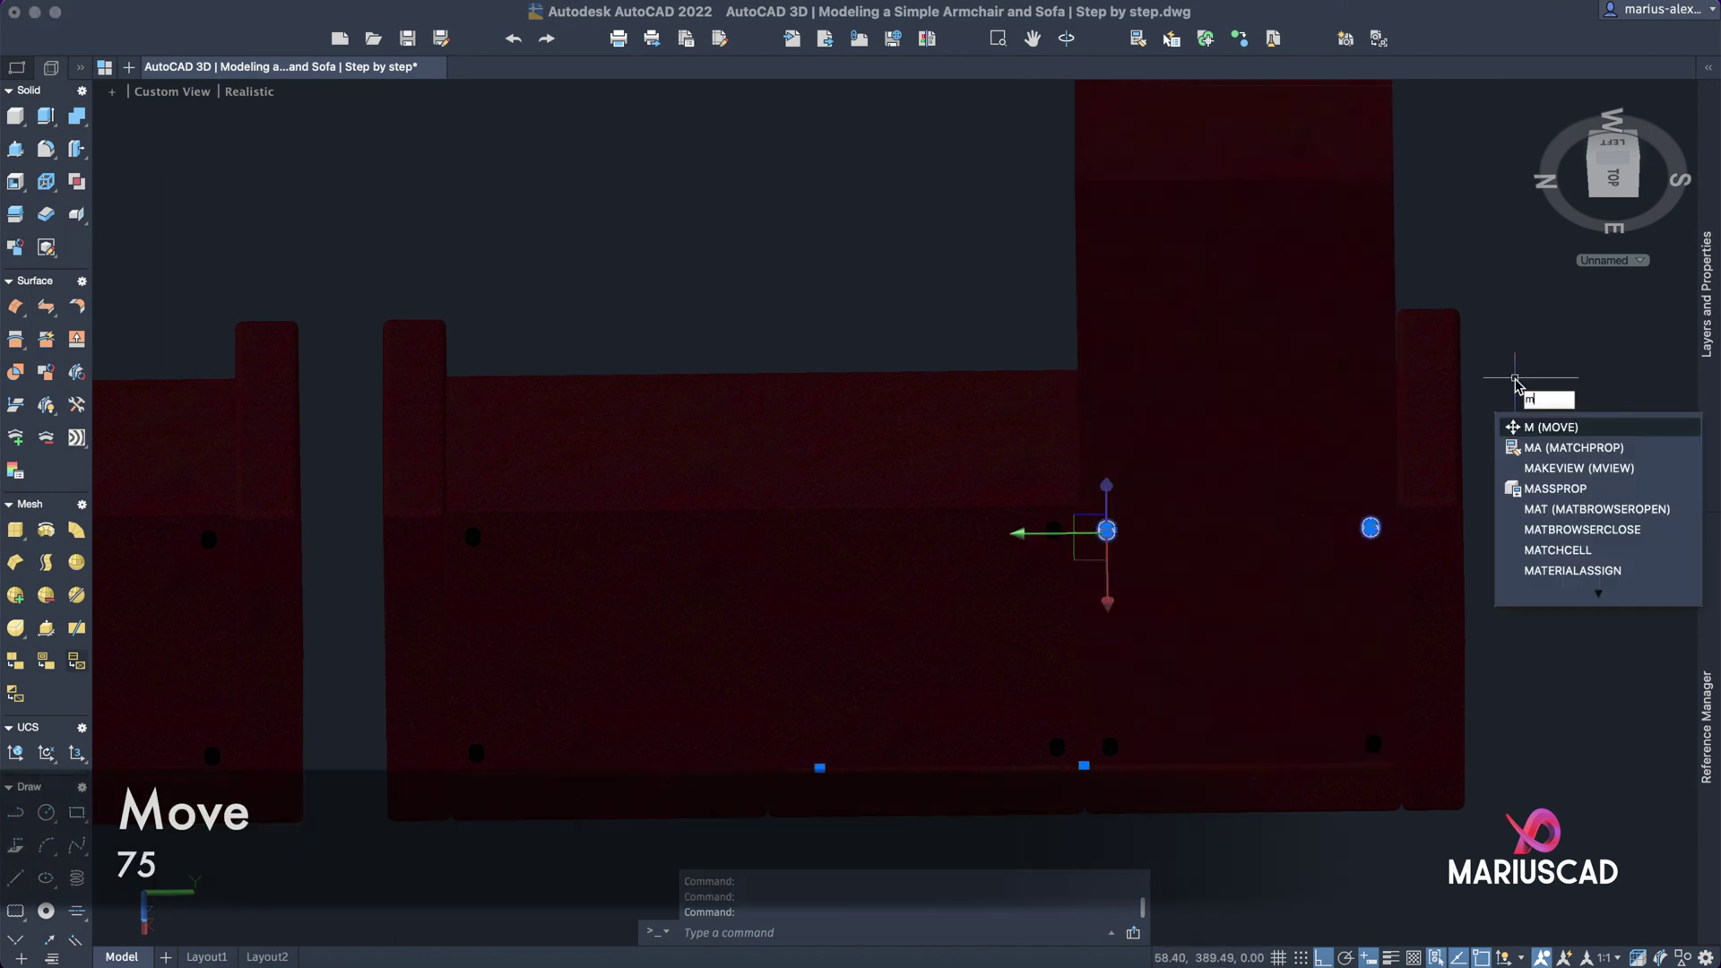
key(Return)
middle_drag(1389, 438, 1253, 492)
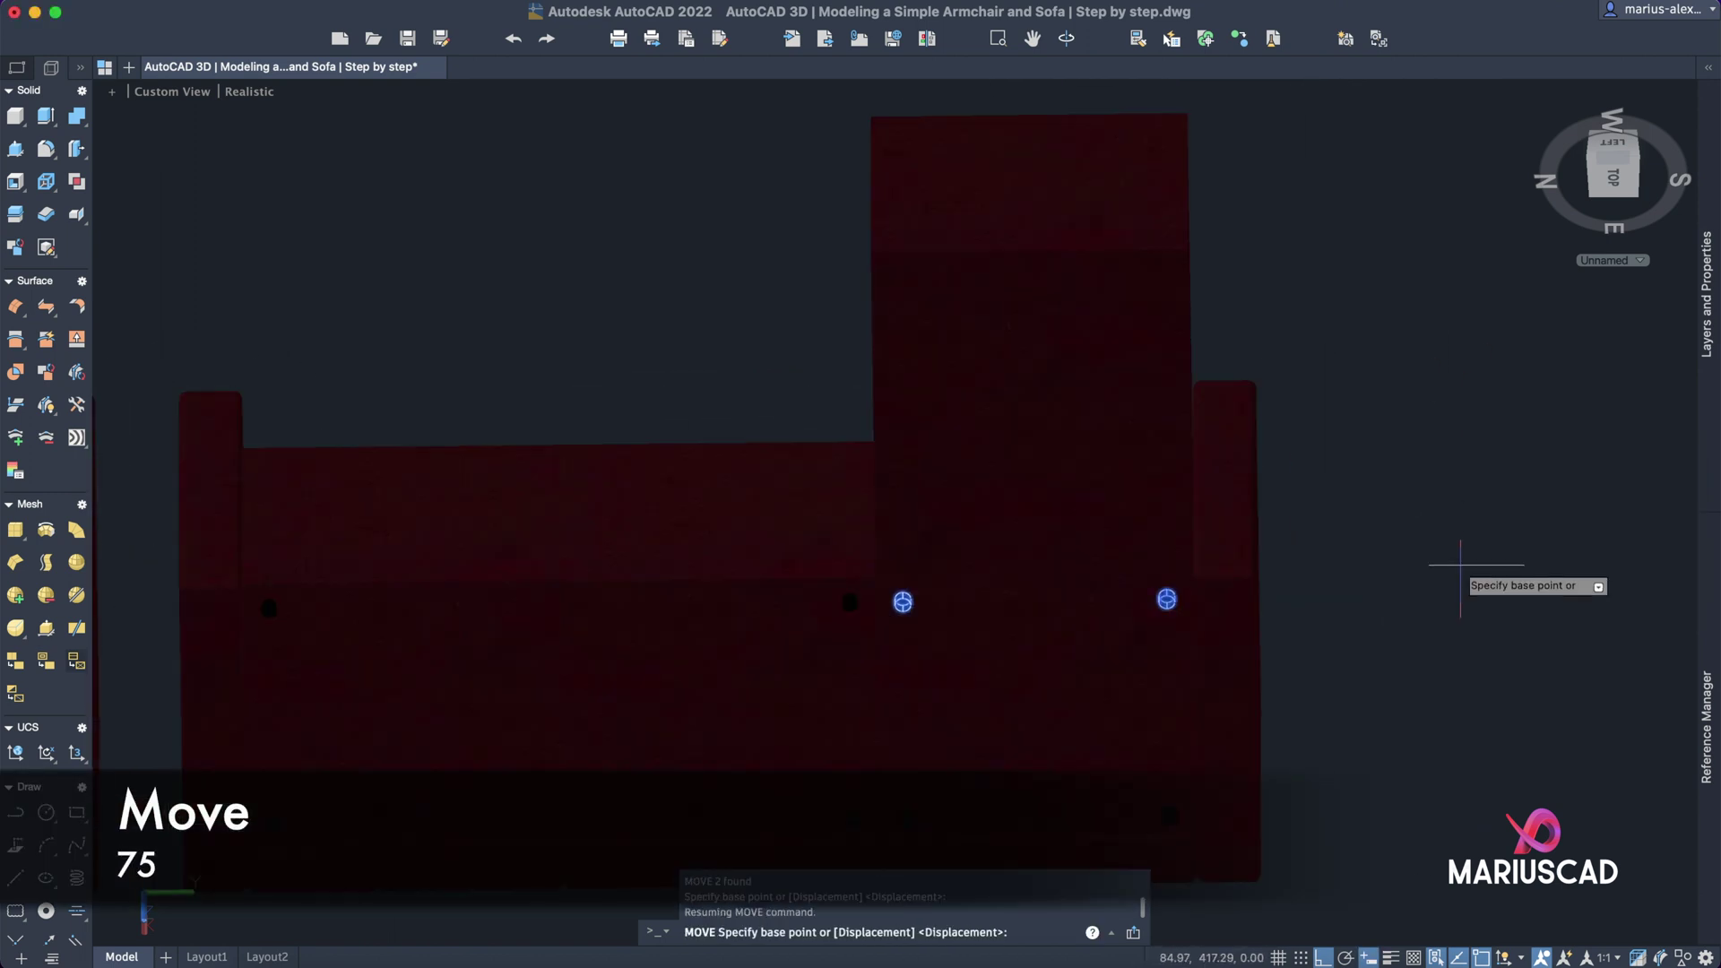
click(1459, 567)
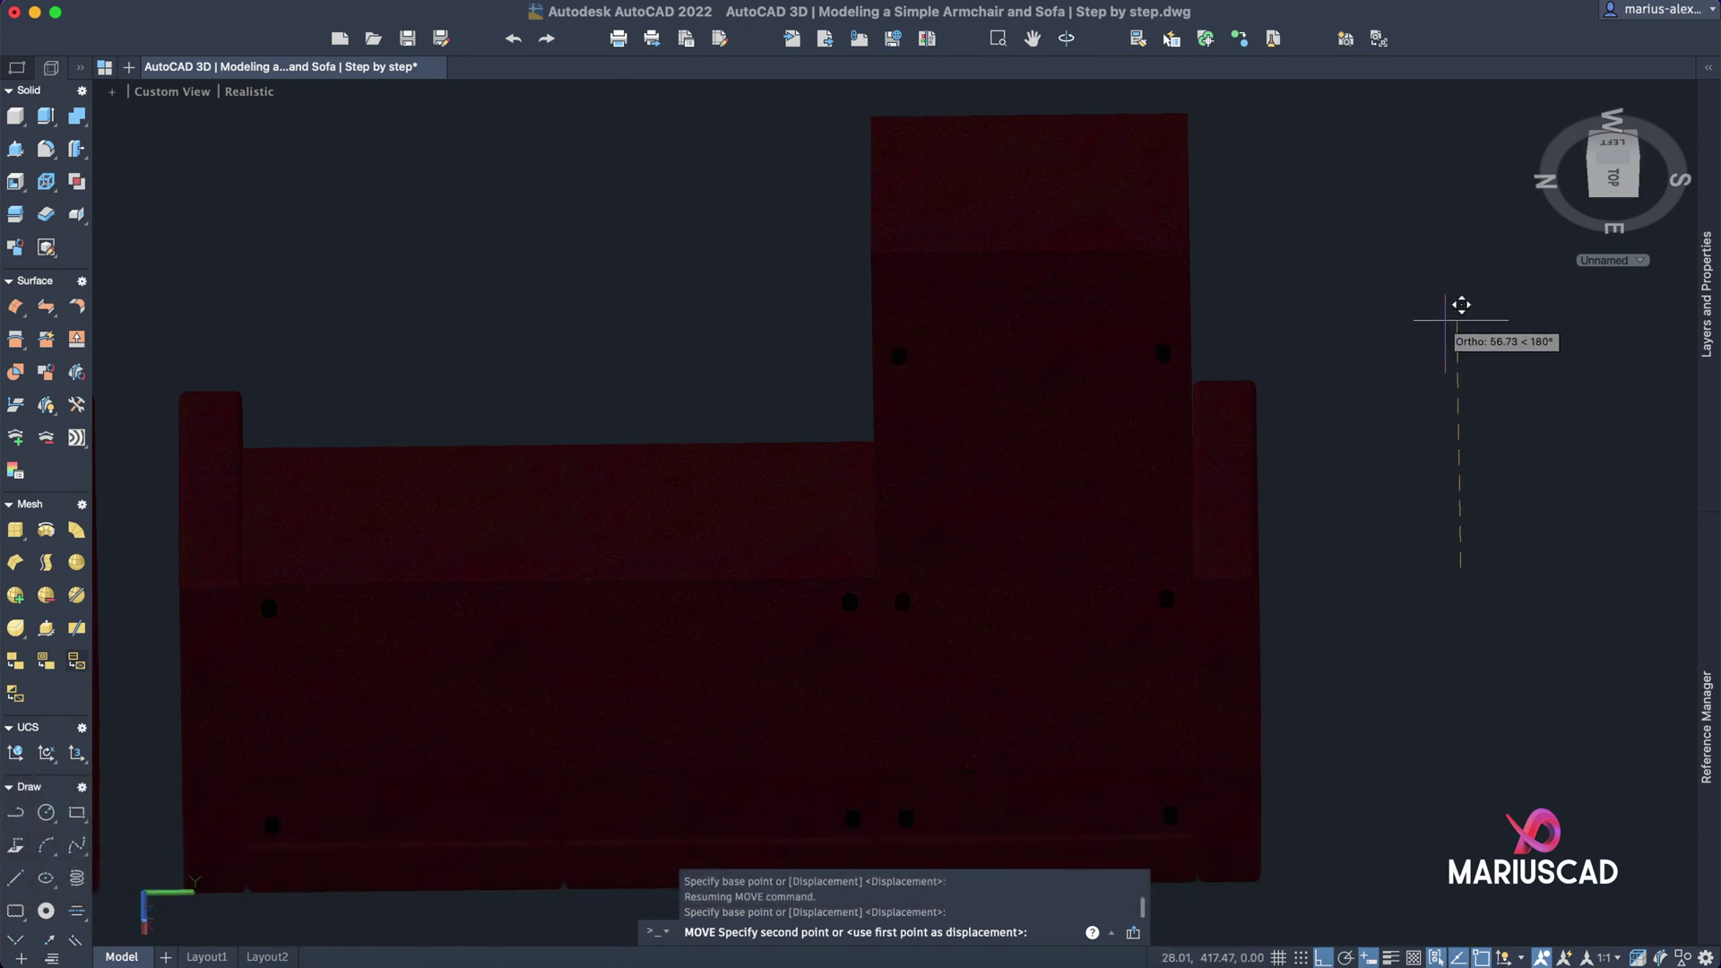
text(75)
key(Return)
key(Escape)
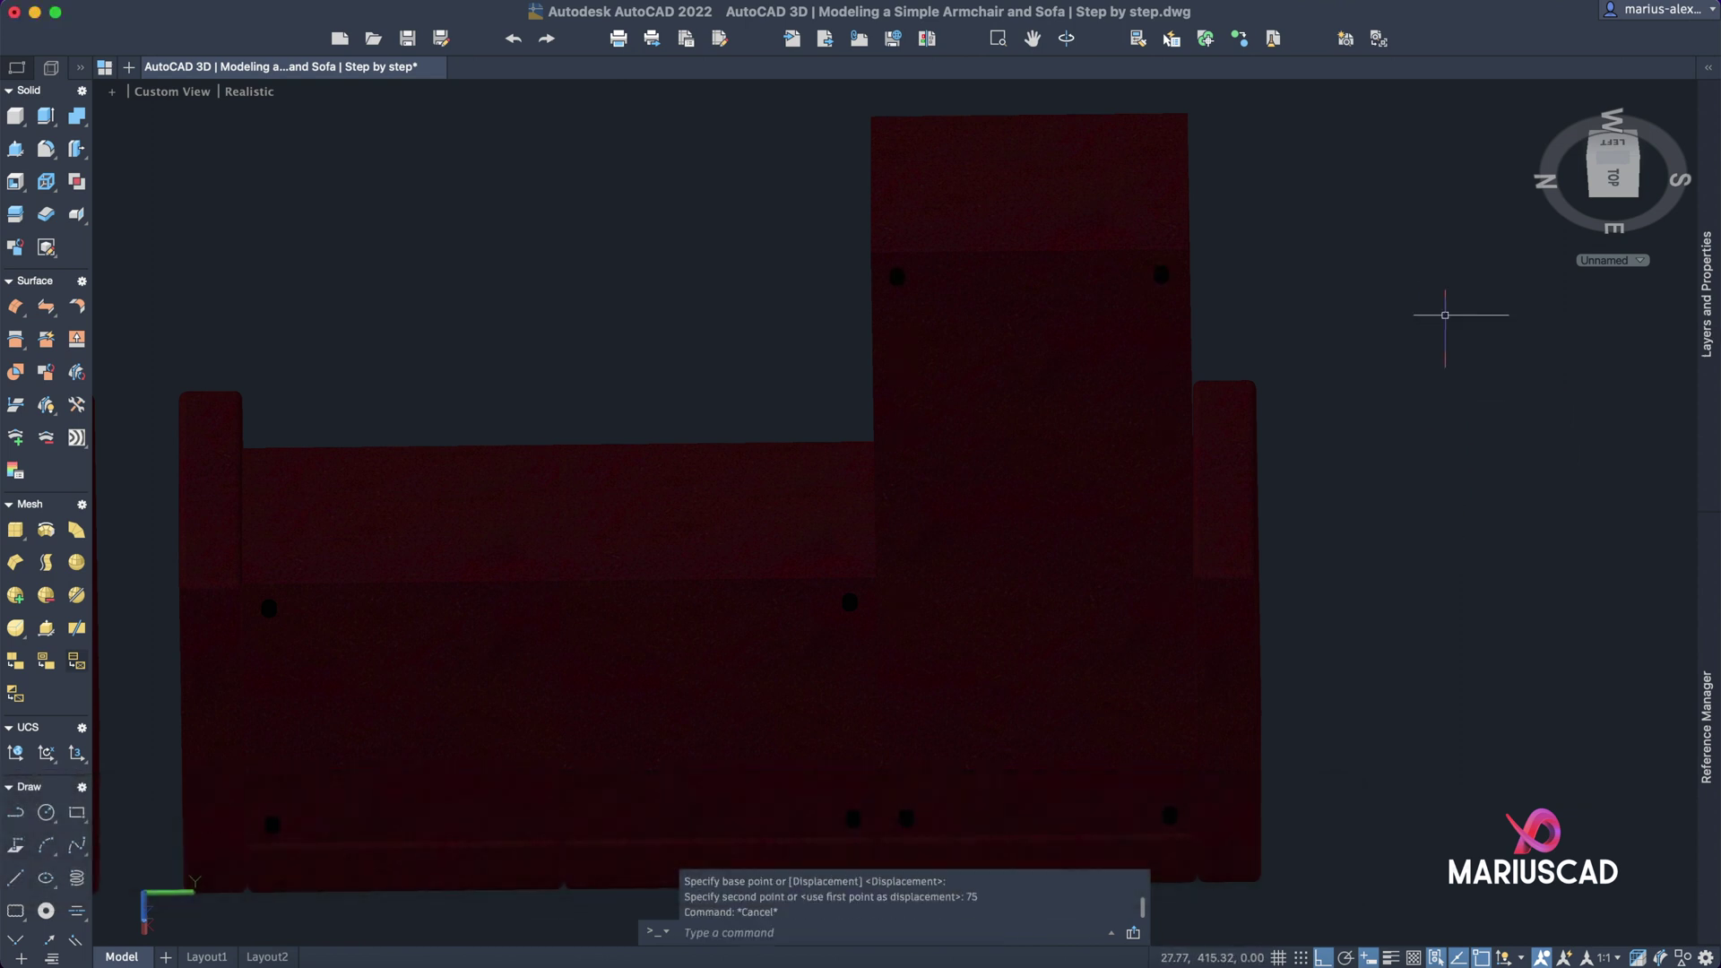
- Open the Seat 1 cushion block in the Block Editor and show it in an isometric view
mouse_move(1412, 363)
shift+middle_down()
mouse_move(1568, 525)
mouse_move(1416, 579)
mouse_move(1490, 767)
mouse_move(1406, 797)
mouse_move(1336, 745)
mouse_move(1302, 626)
mouse_move(1405, 507)
shift+middle_up()
scroll(1341, 730, up, 2)
scroll(1345, 731, down, 4)
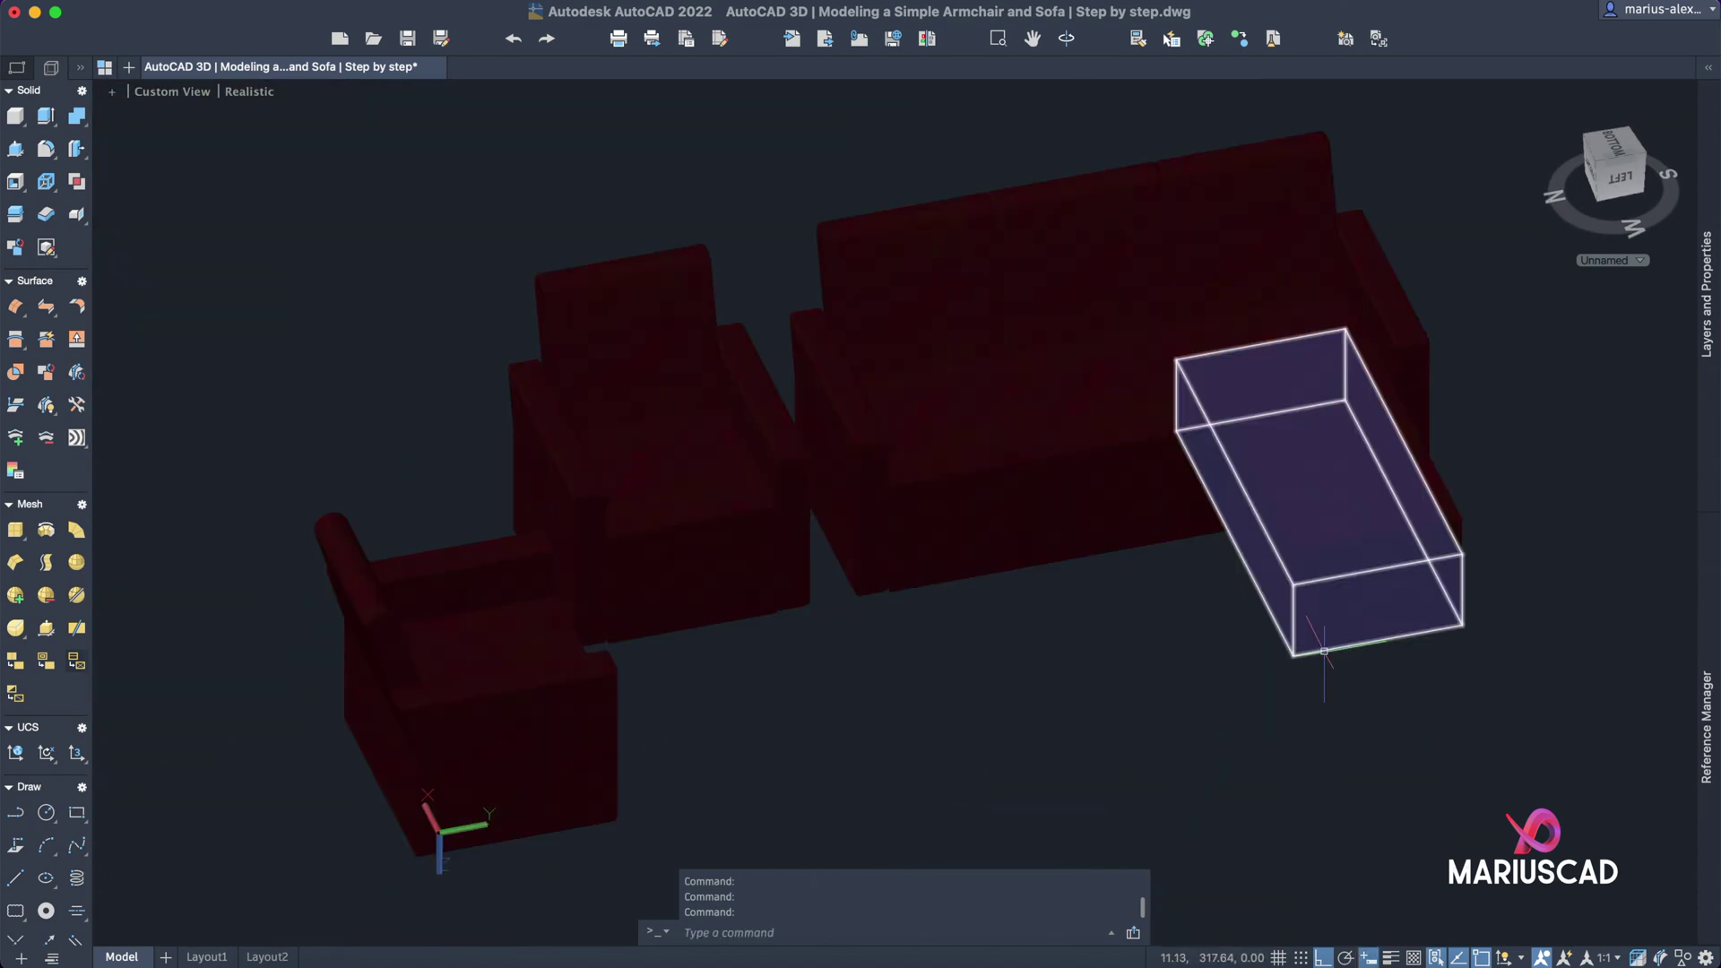
double_click(1006, 459)
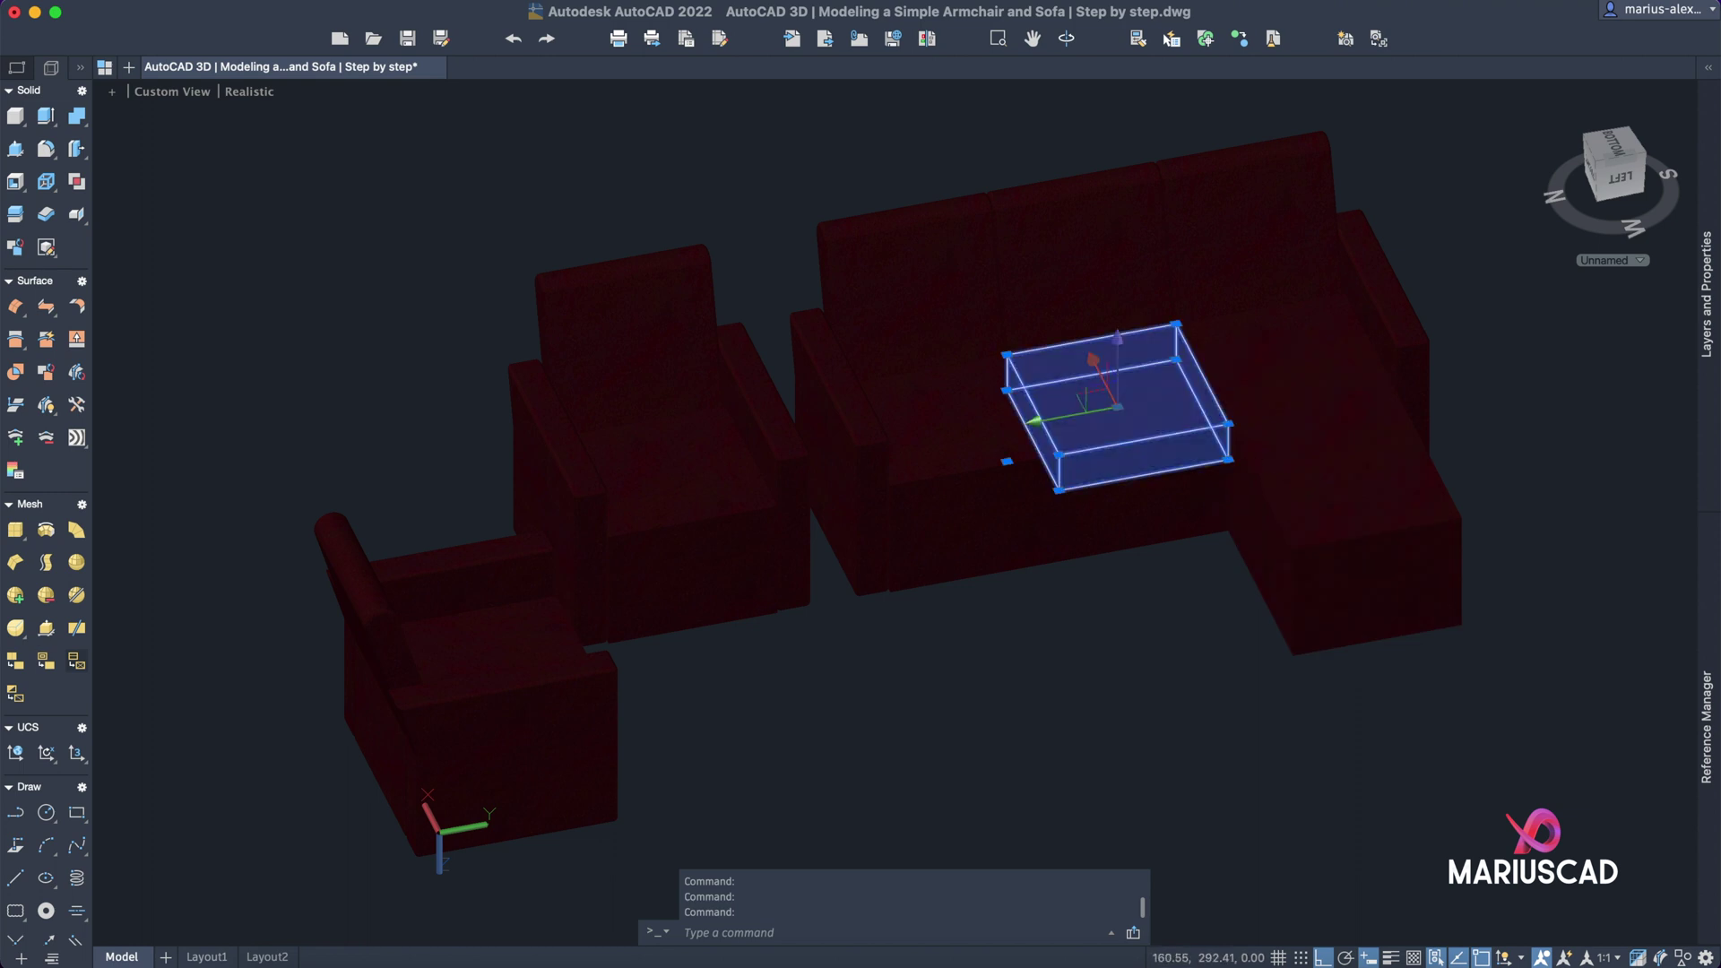
click(1546, 99)
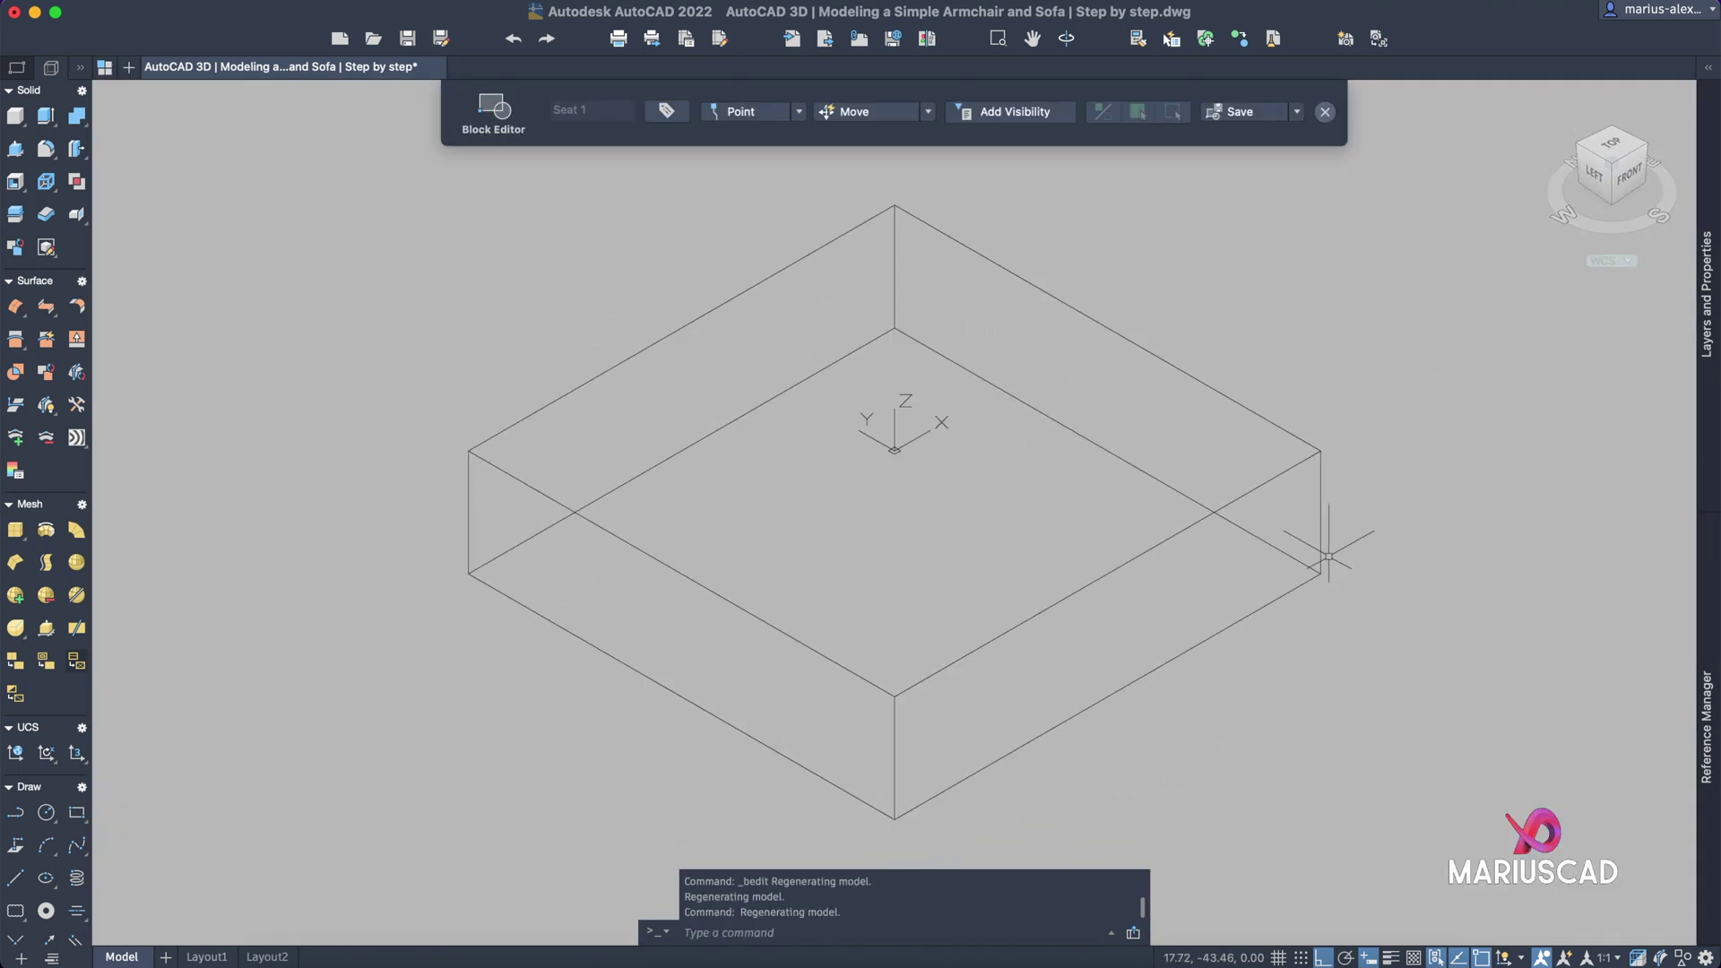
- Fillet all twelve edges of the Seat 1 cushion with a 1.5 radius and save the changes to the block
text(filletedge)
key(Return)
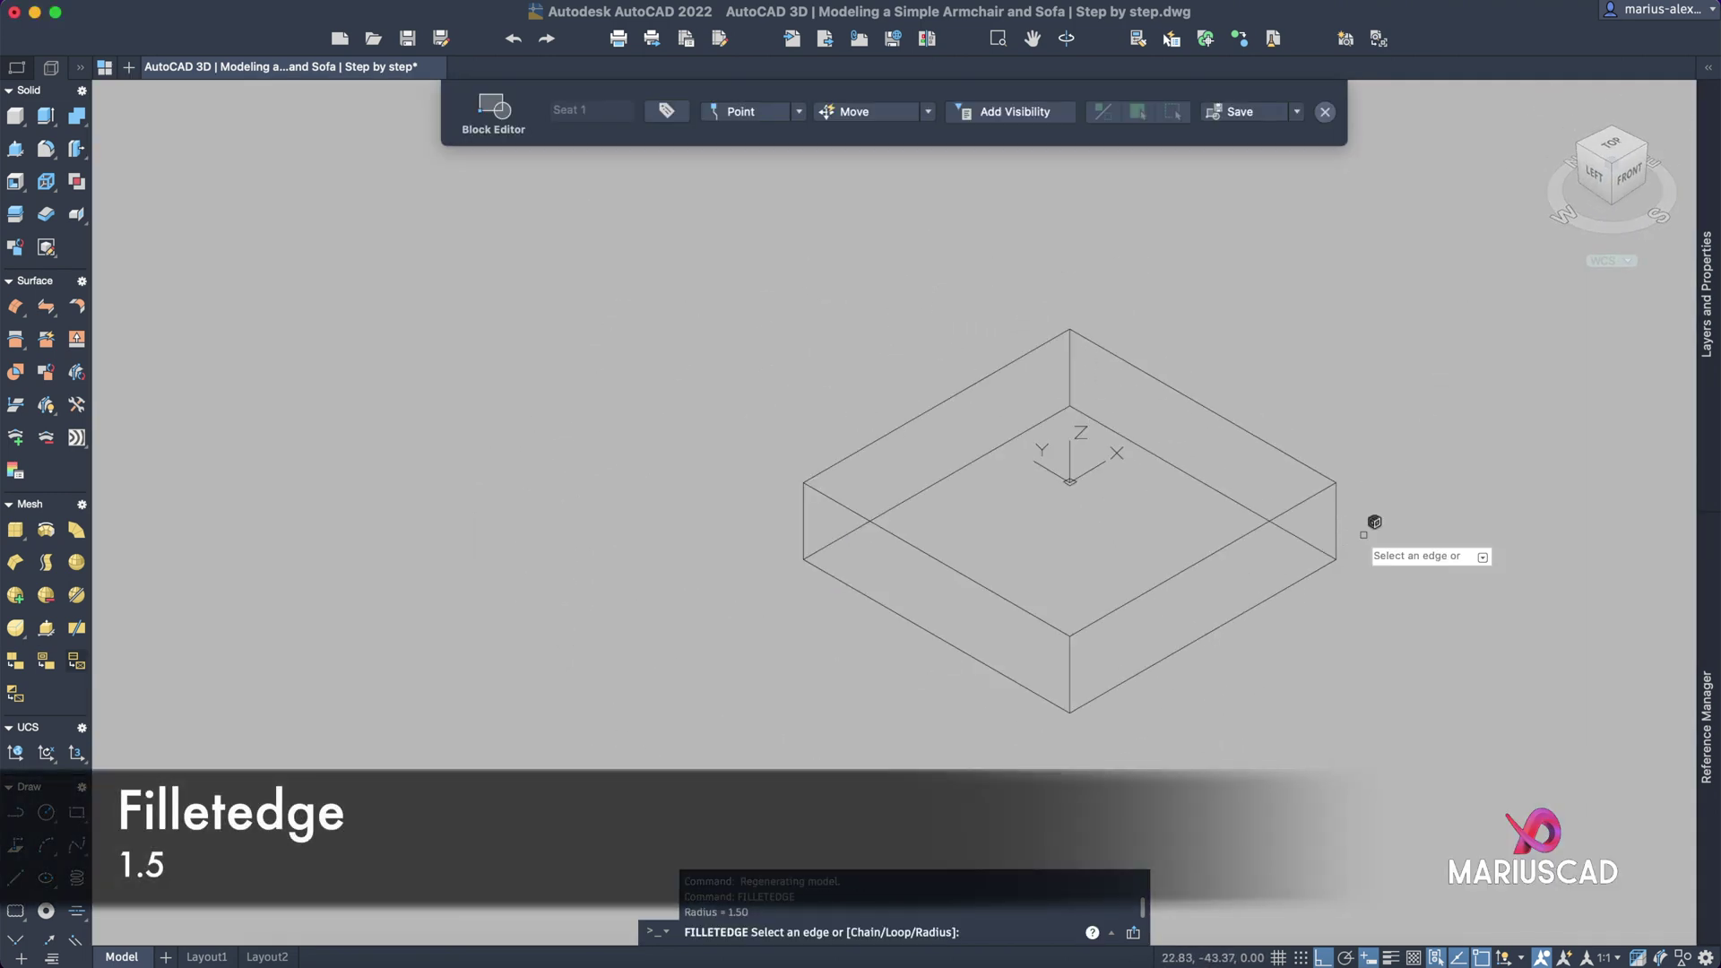
click(1267, 440)
click(1201, 483)
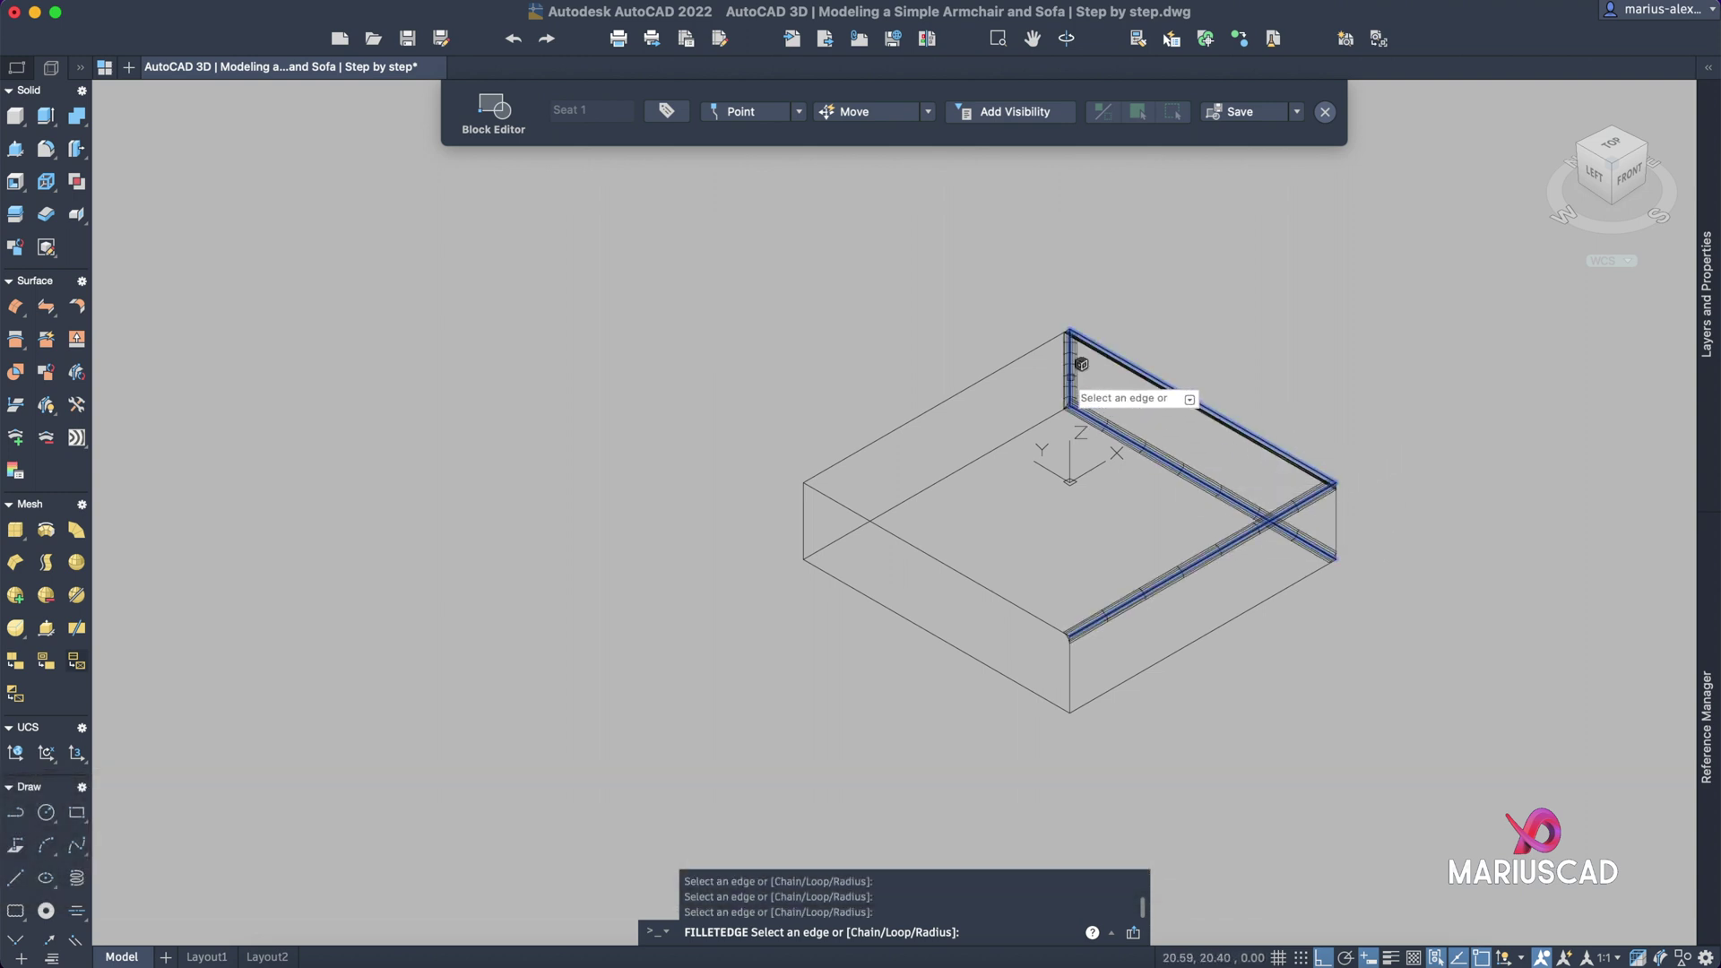
click(1003, 447)
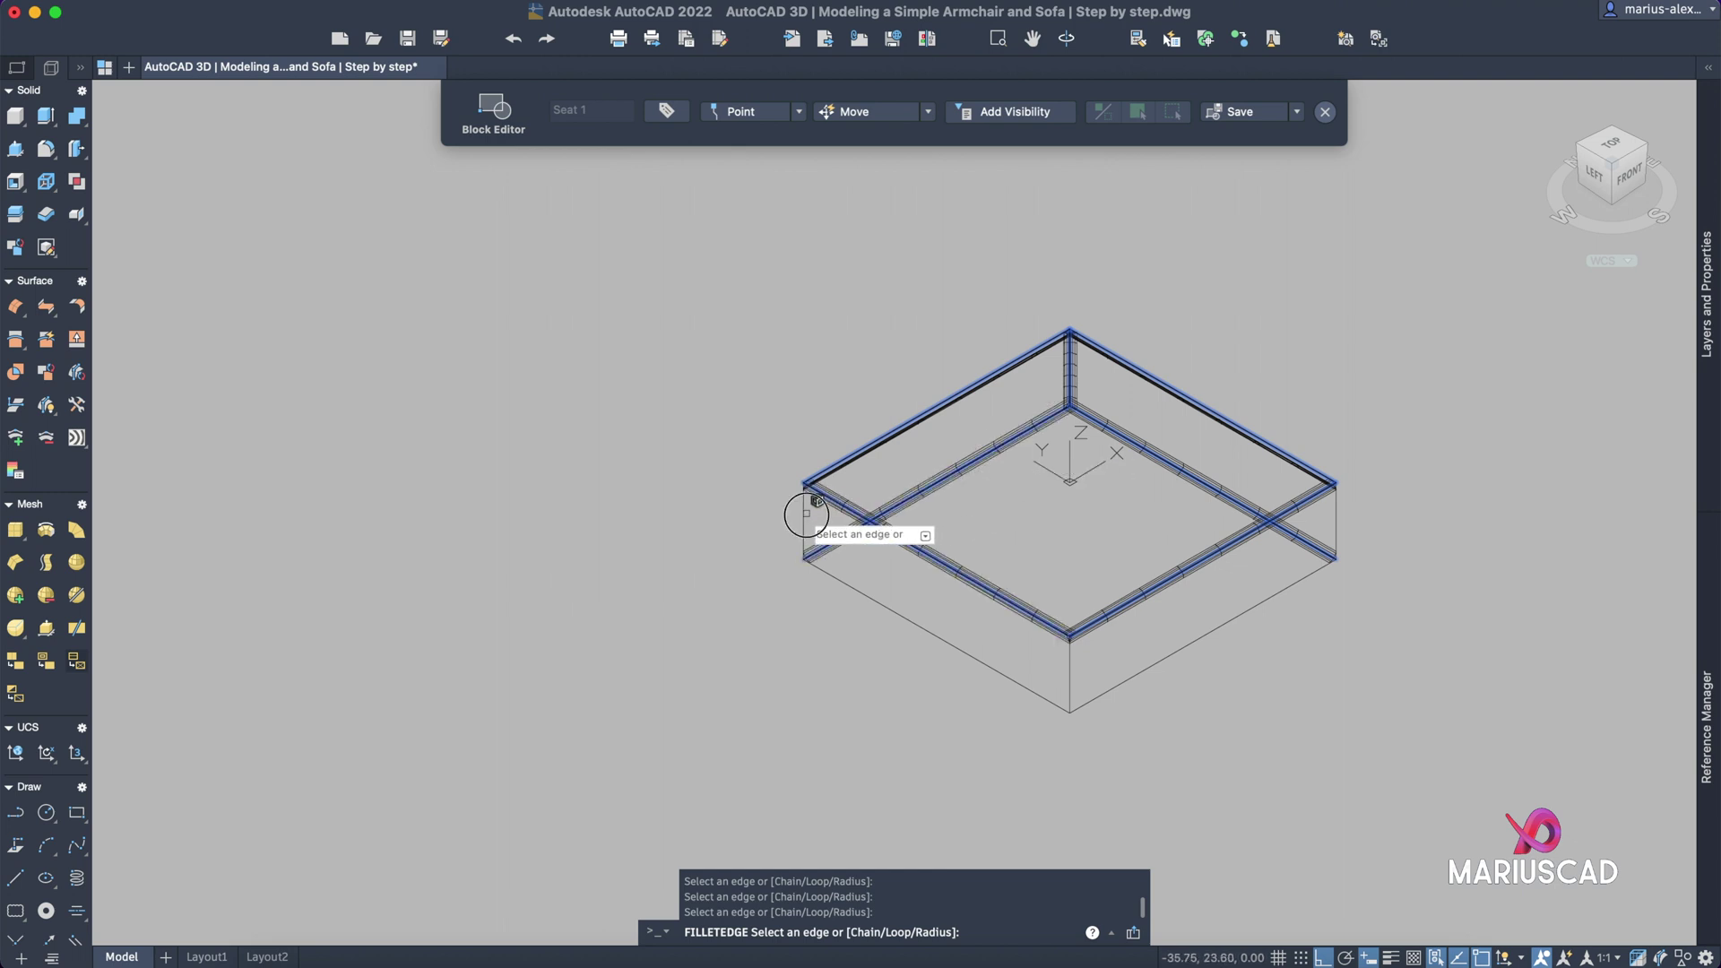
click(845, 582)
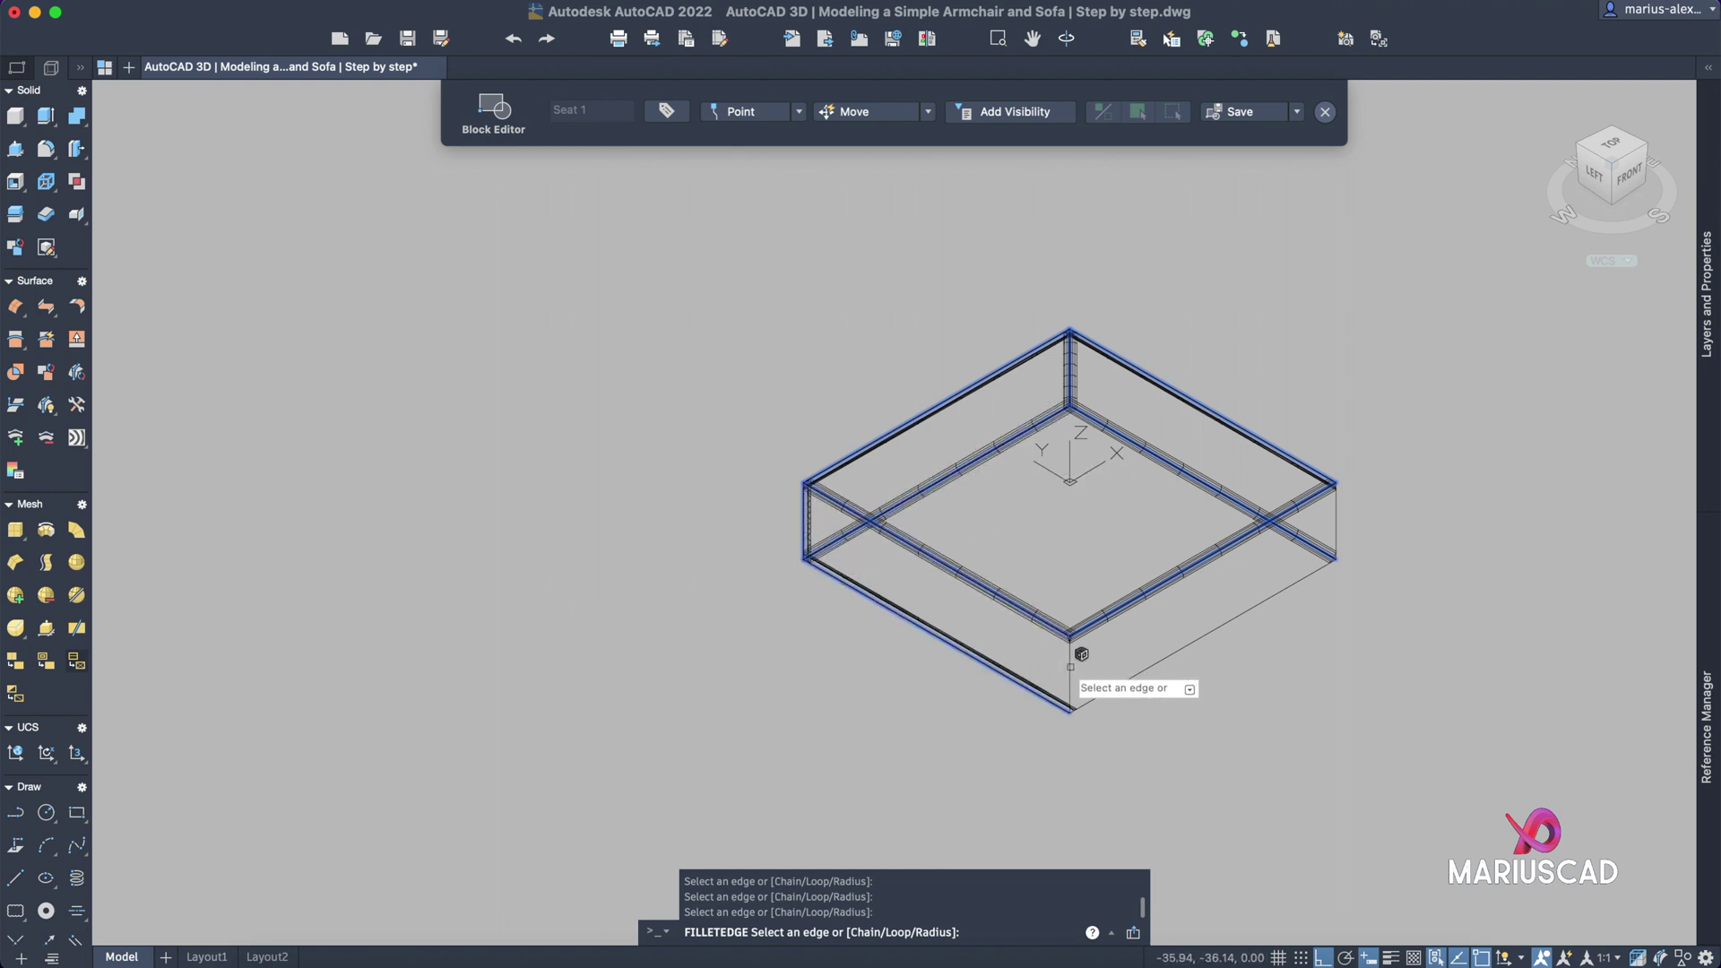
click(1070, 667)
click(1107, 692)
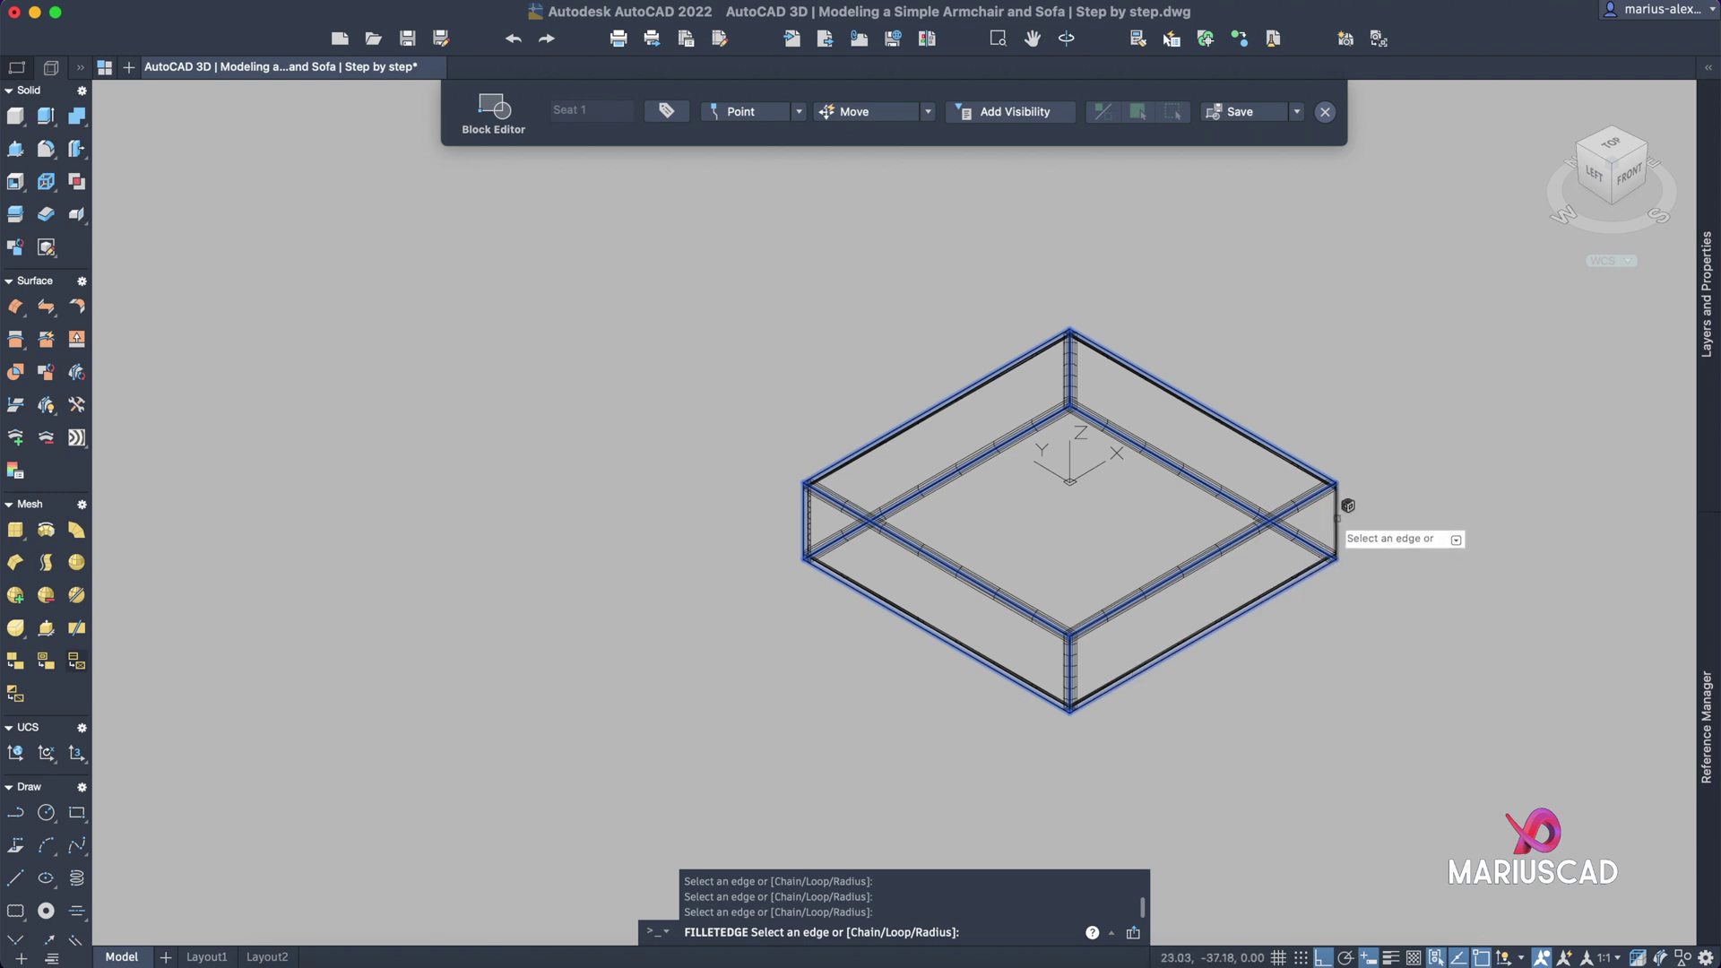
click(1336, 518)
key(Return)
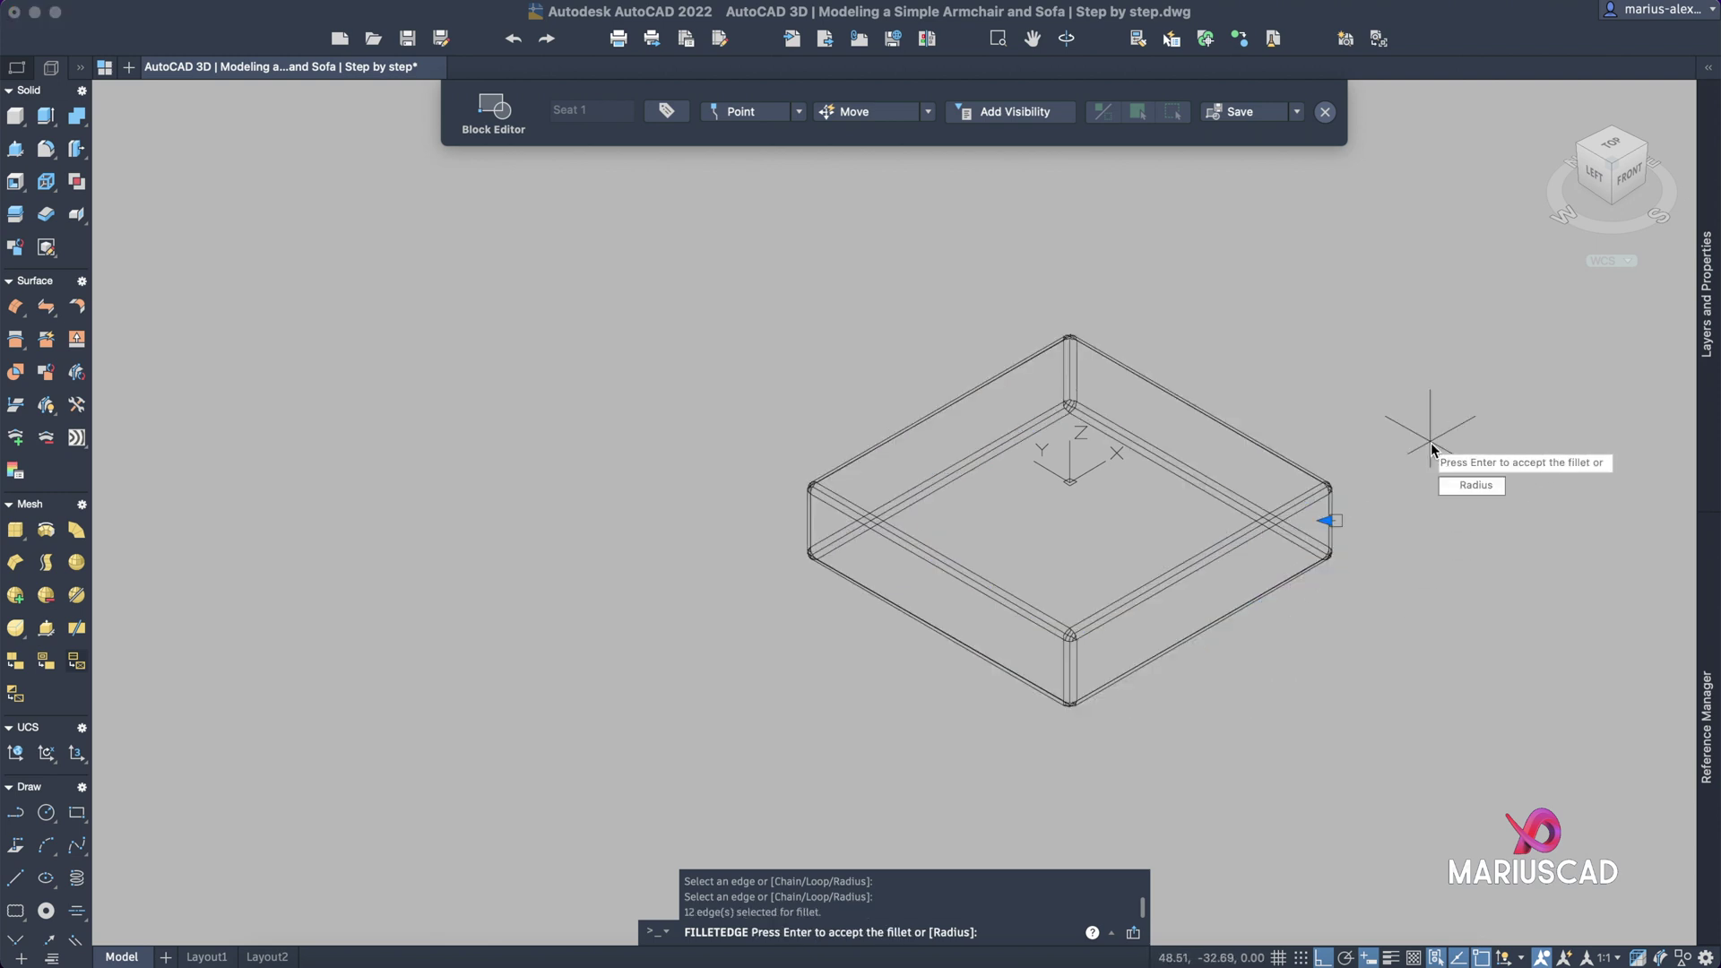
key(Return)
click(1325, 111)
click(897, 310)
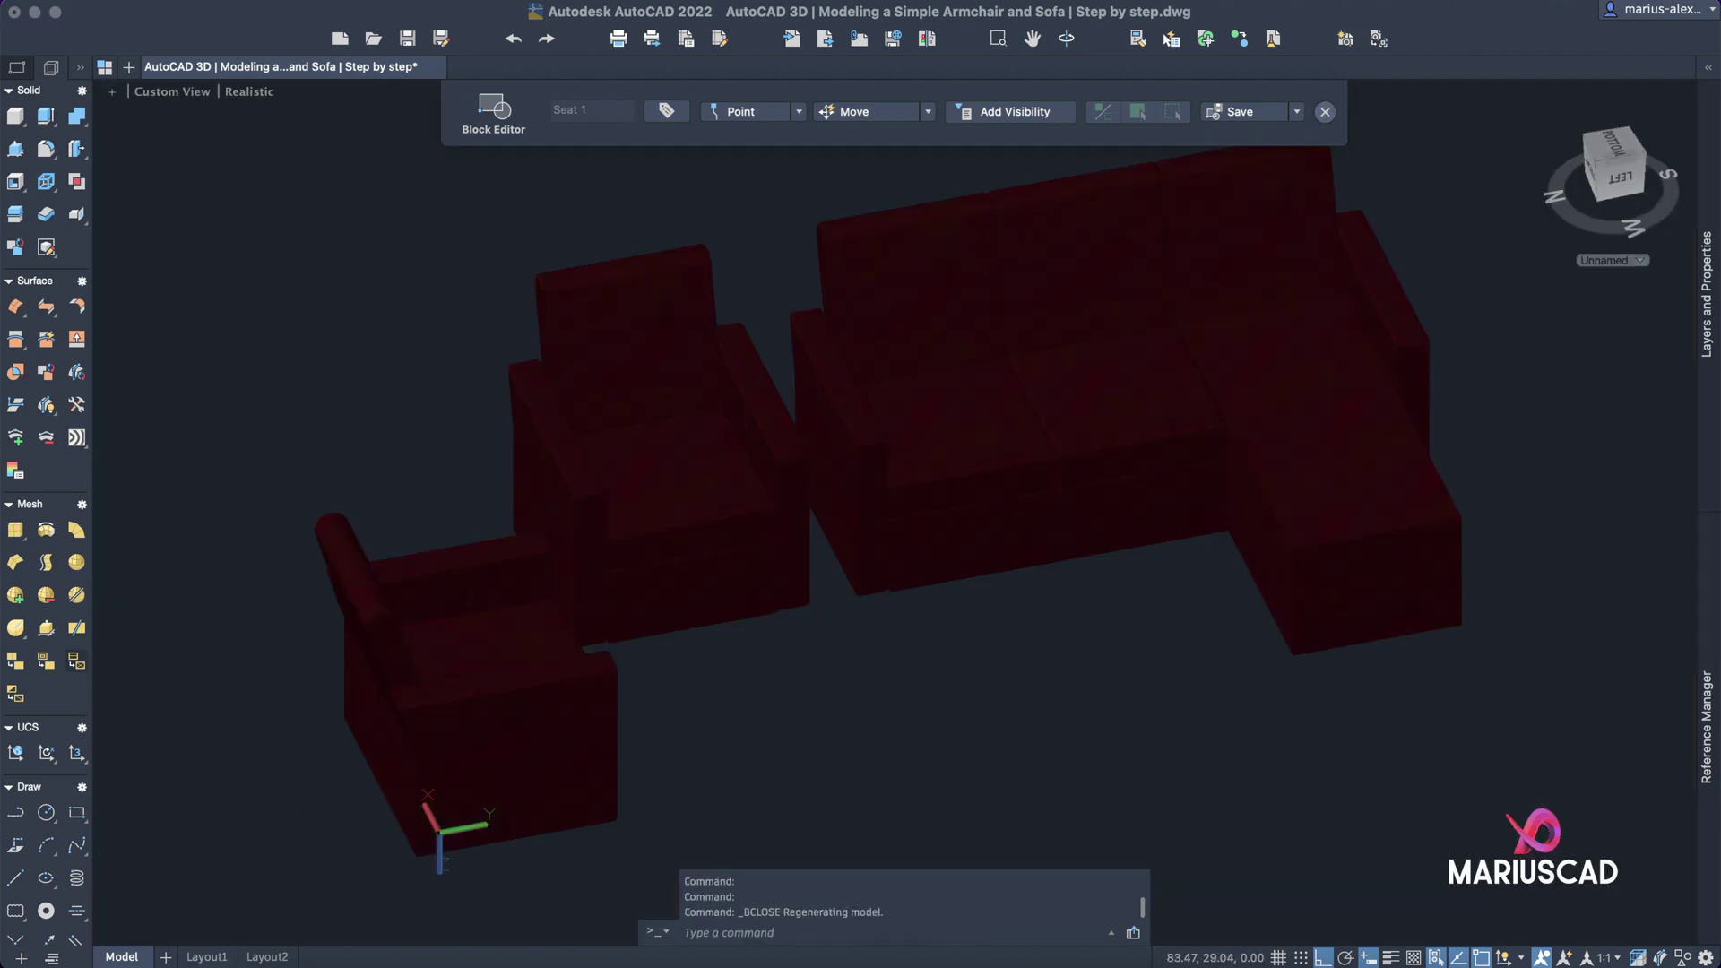
- Edit the Seat 2 base block, fillet all twelve of its edges with a 1.5 radius and save the changes to the block
double_click(955, 557)
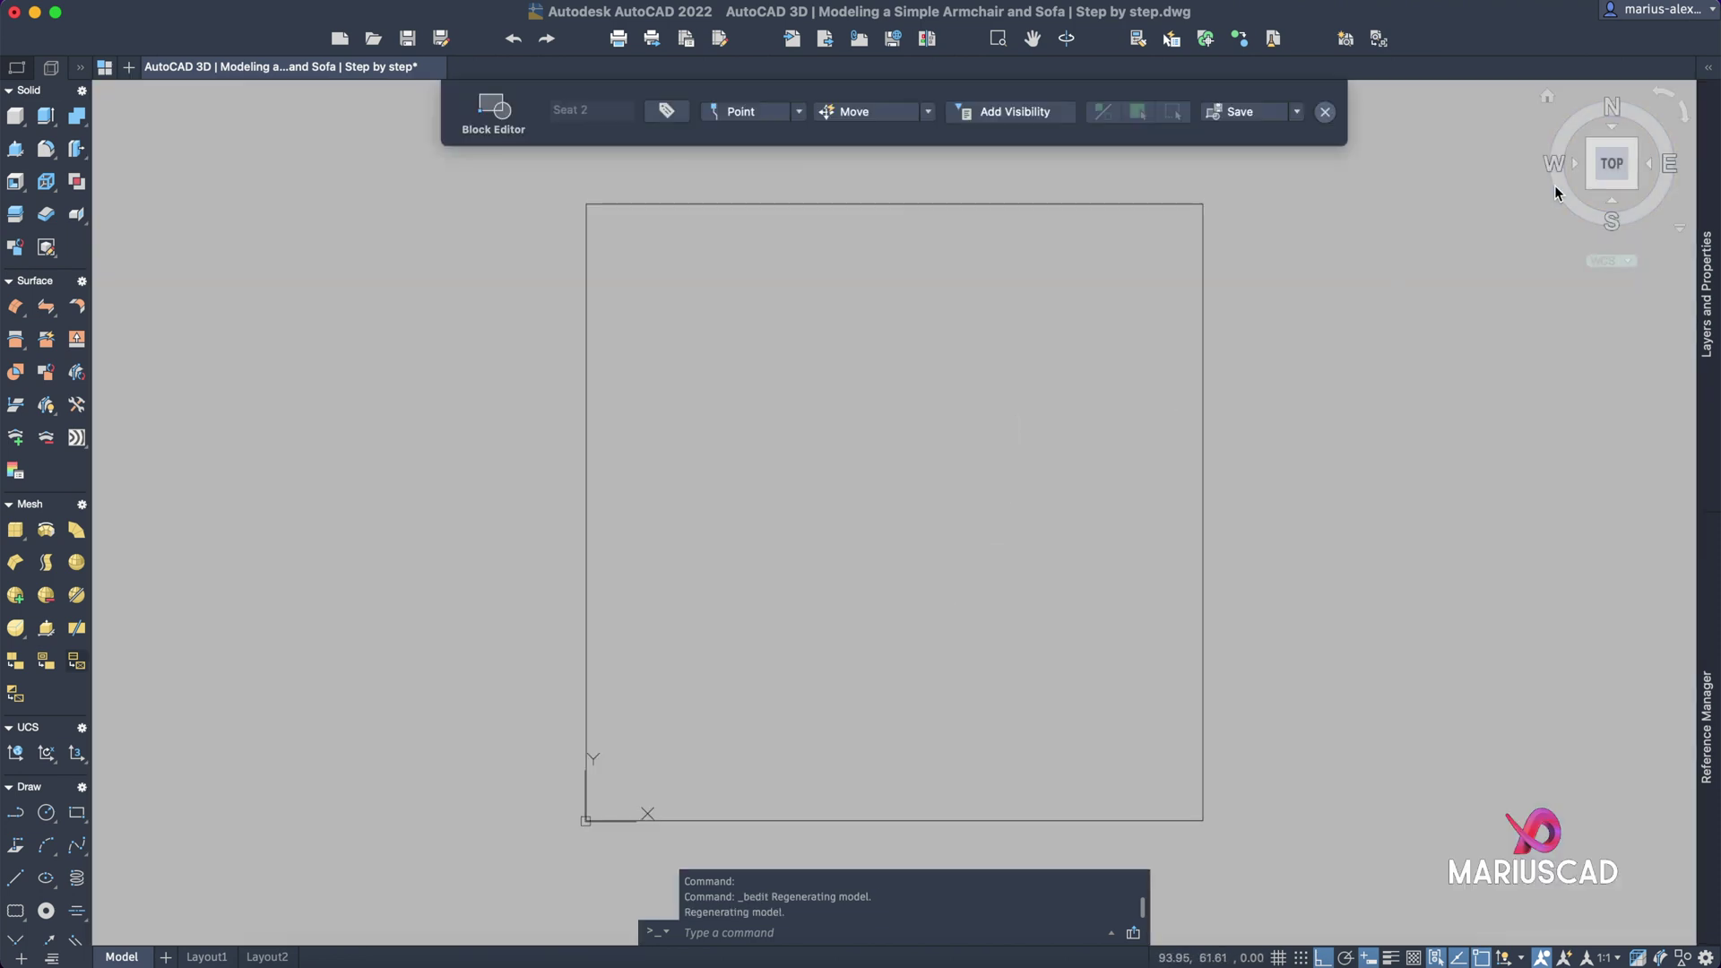
click(1543, 89)
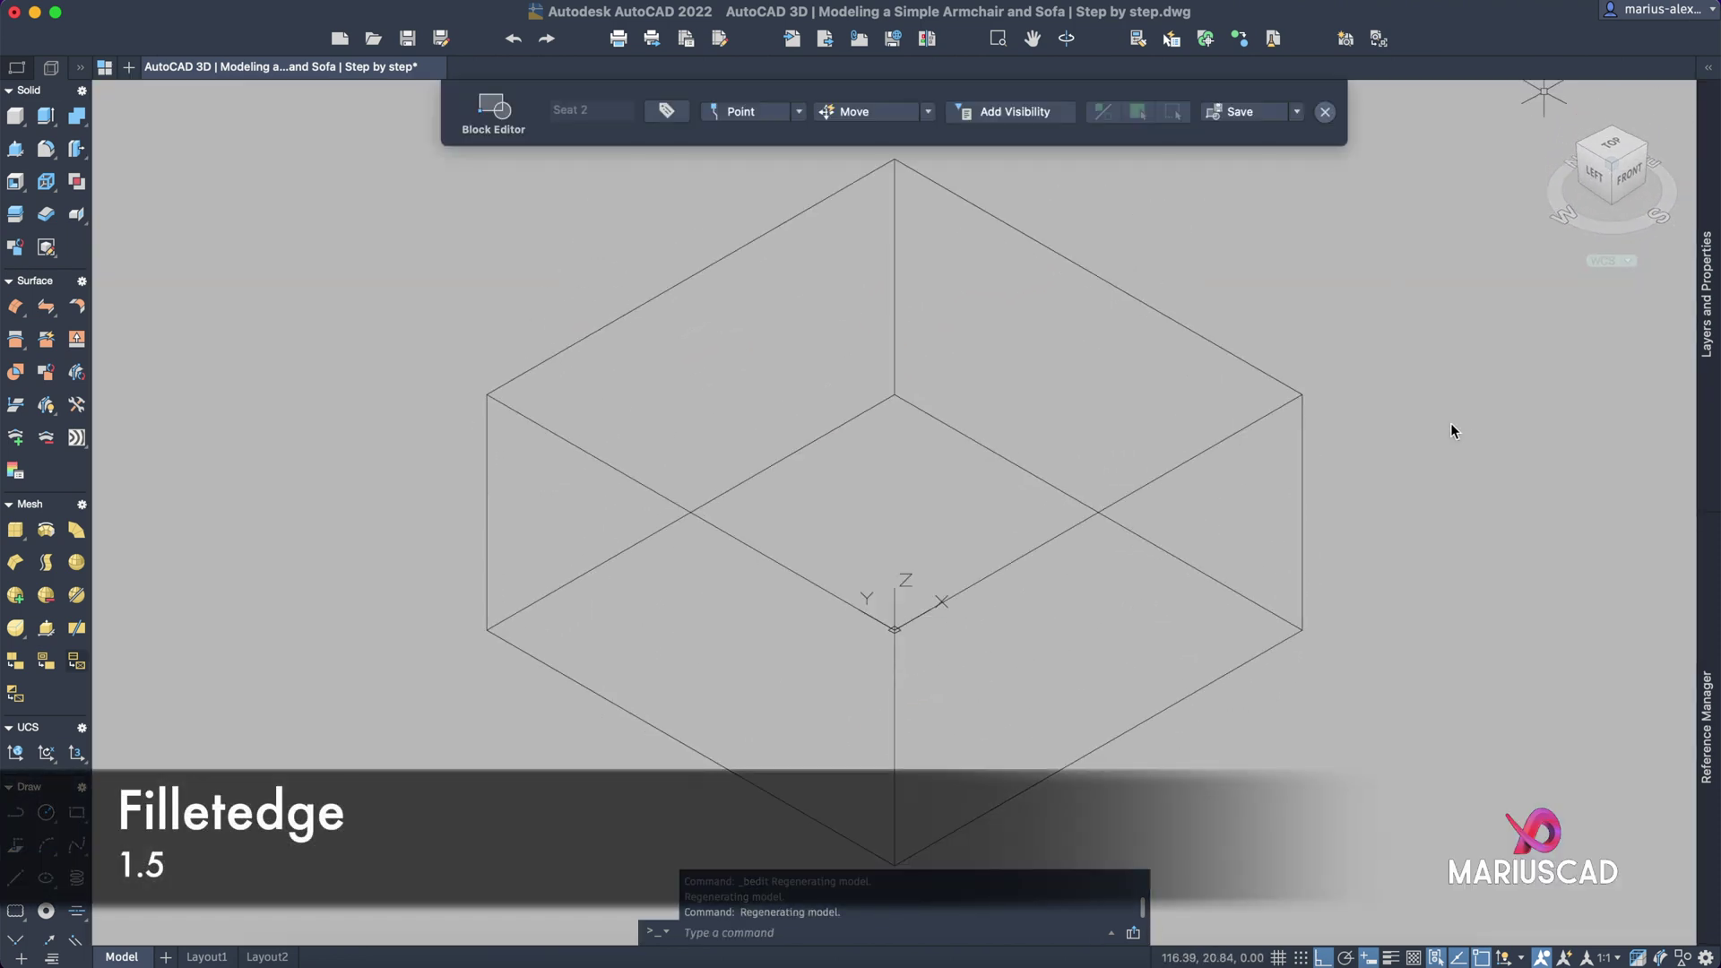
text(fille)
key(Down)
key(Return)
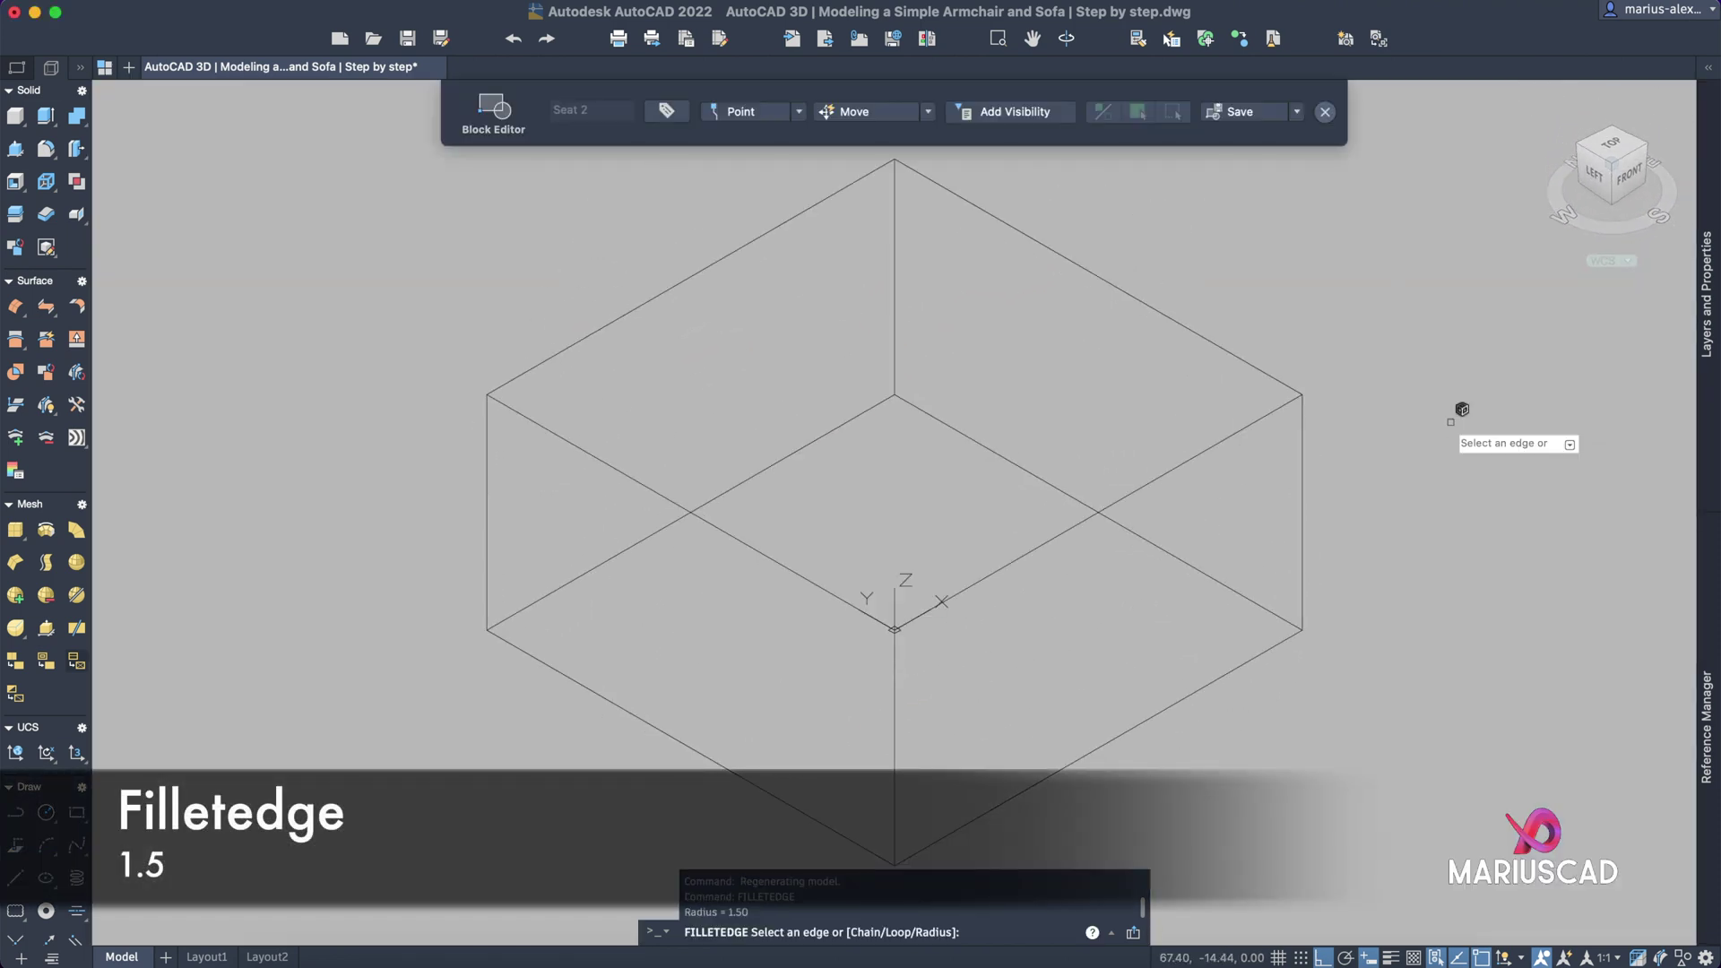
click(1133, 483)
click(1183, 327)
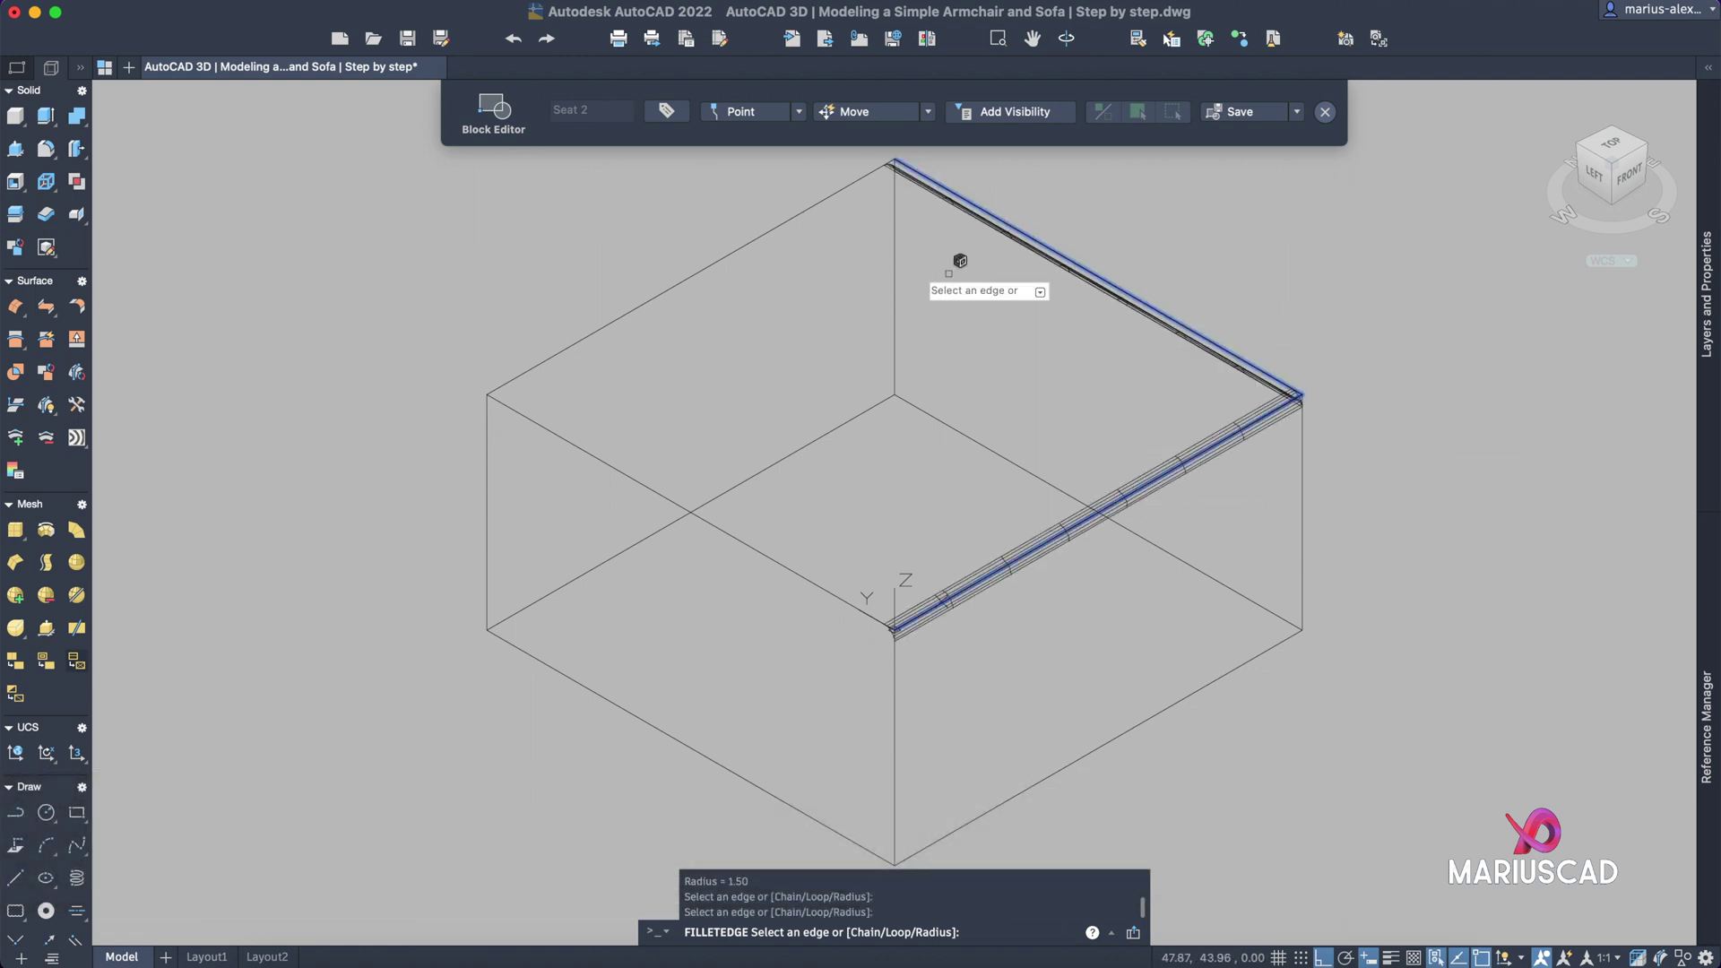
click(892, 270)
click(602, 462)
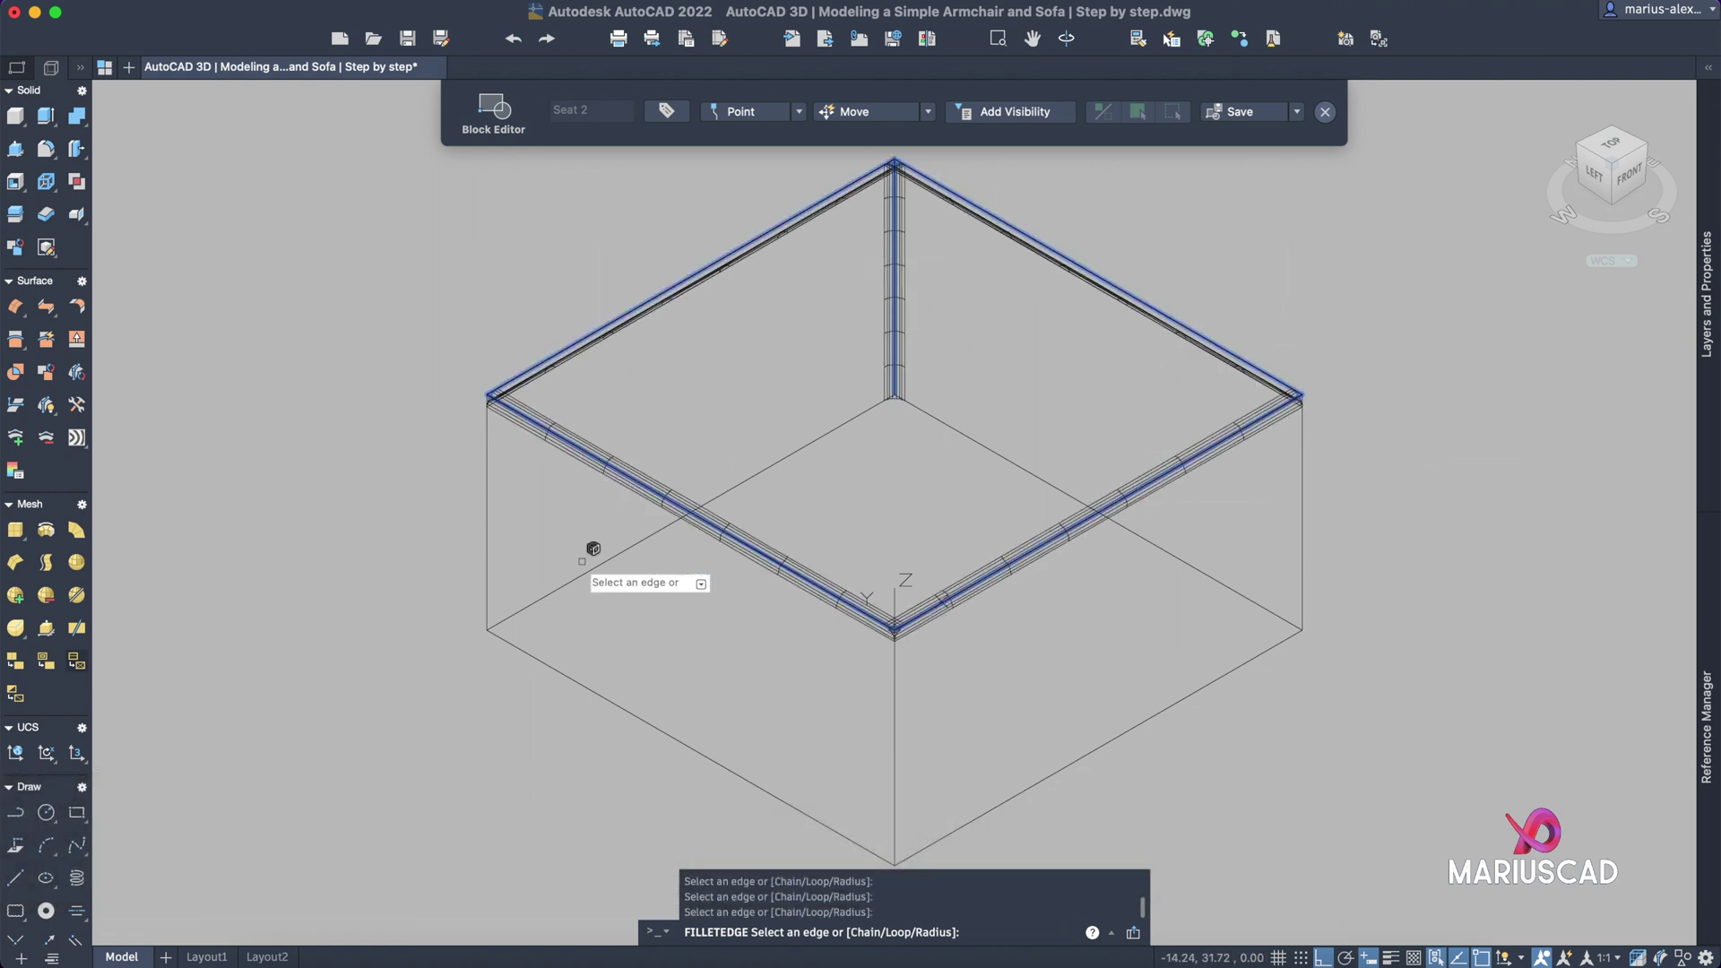
click(582, 572)
click(566, 675)
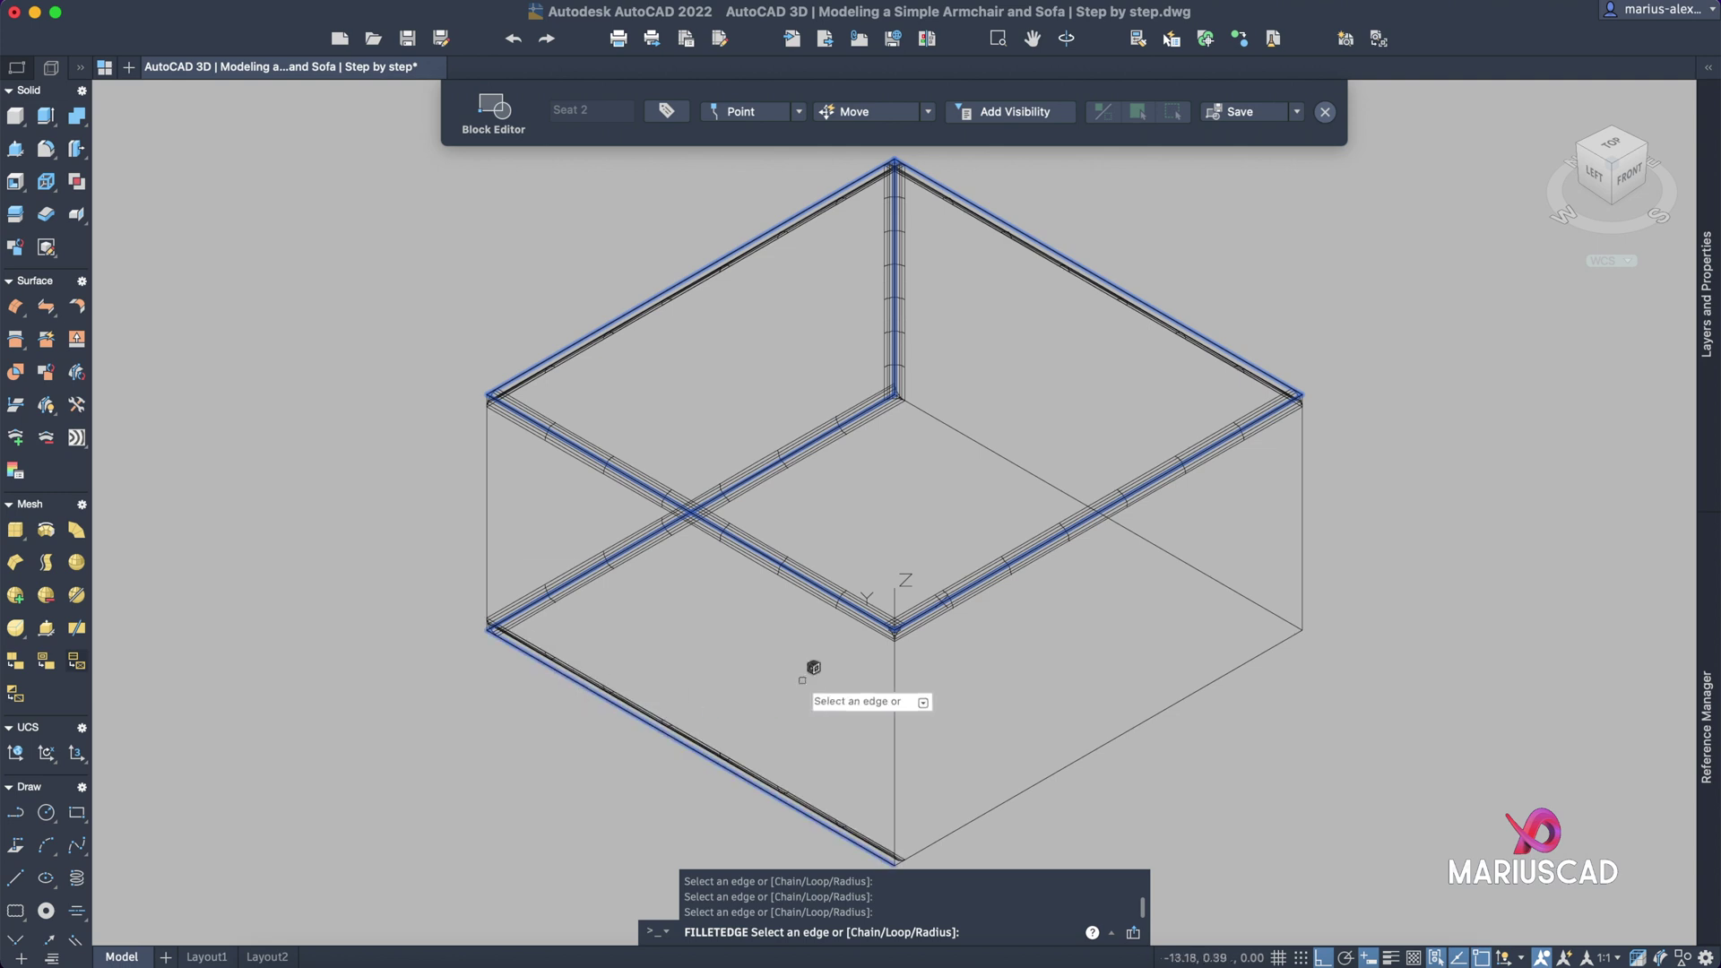
click(486, 504)
click(895, 650)
click(1111, 736)
click(1248, 599)
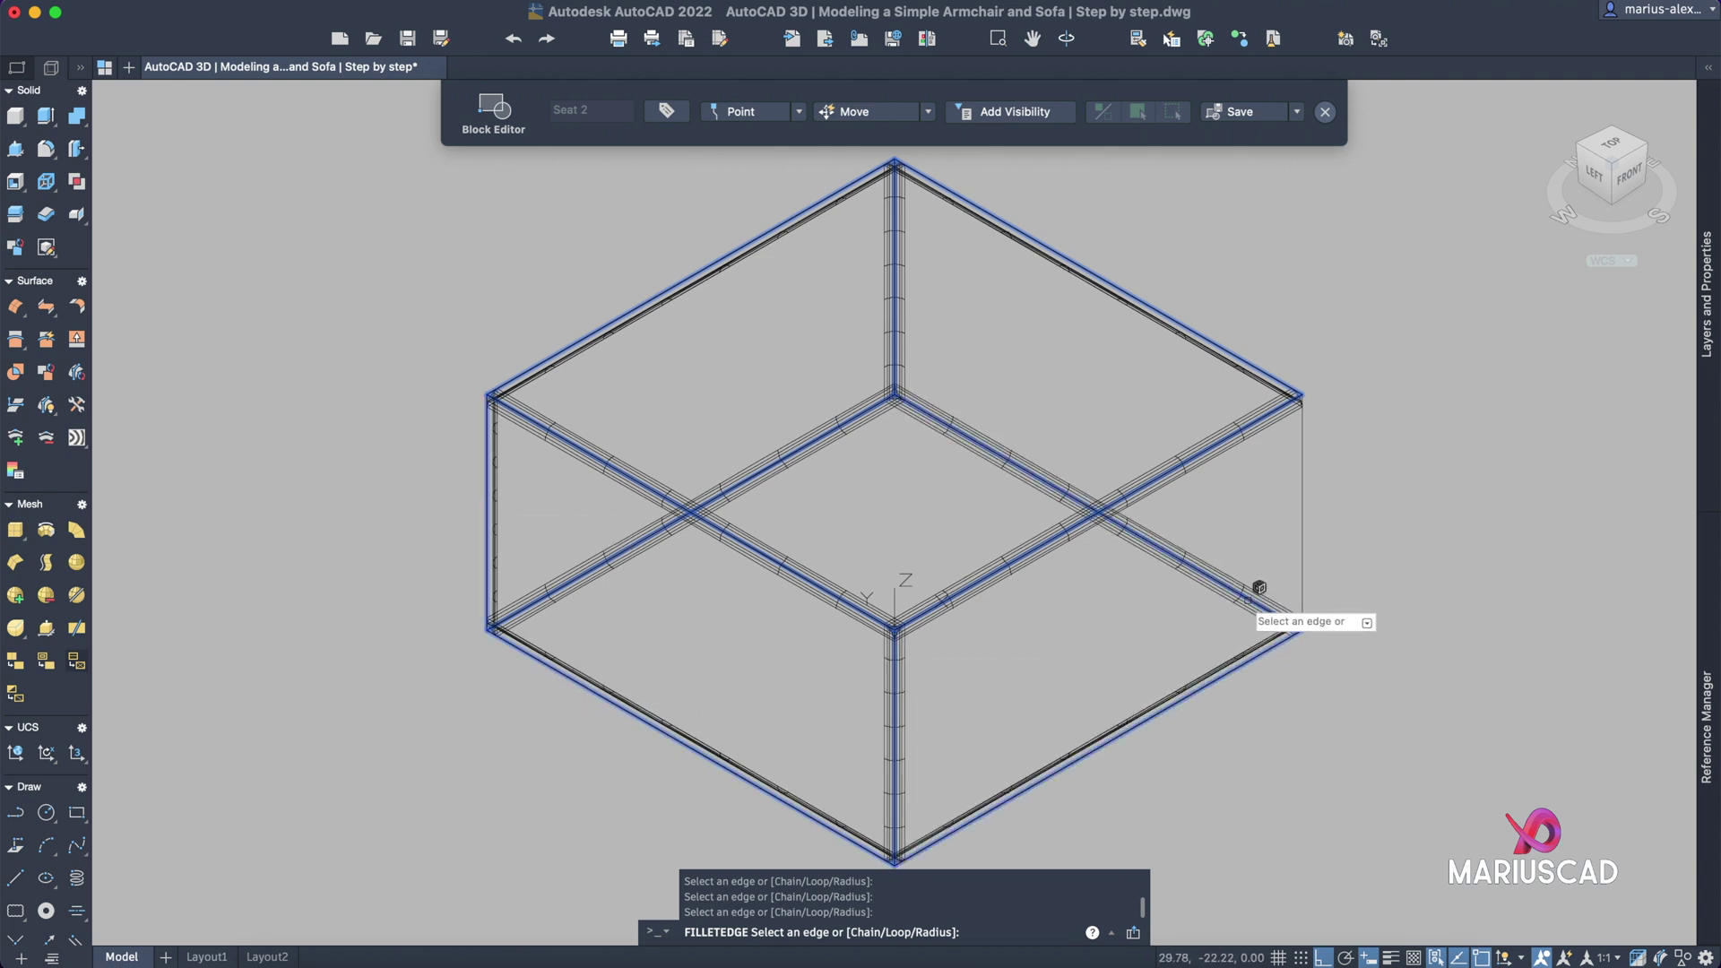
click(1302, 578)
key(Return)
click(1324, 111)
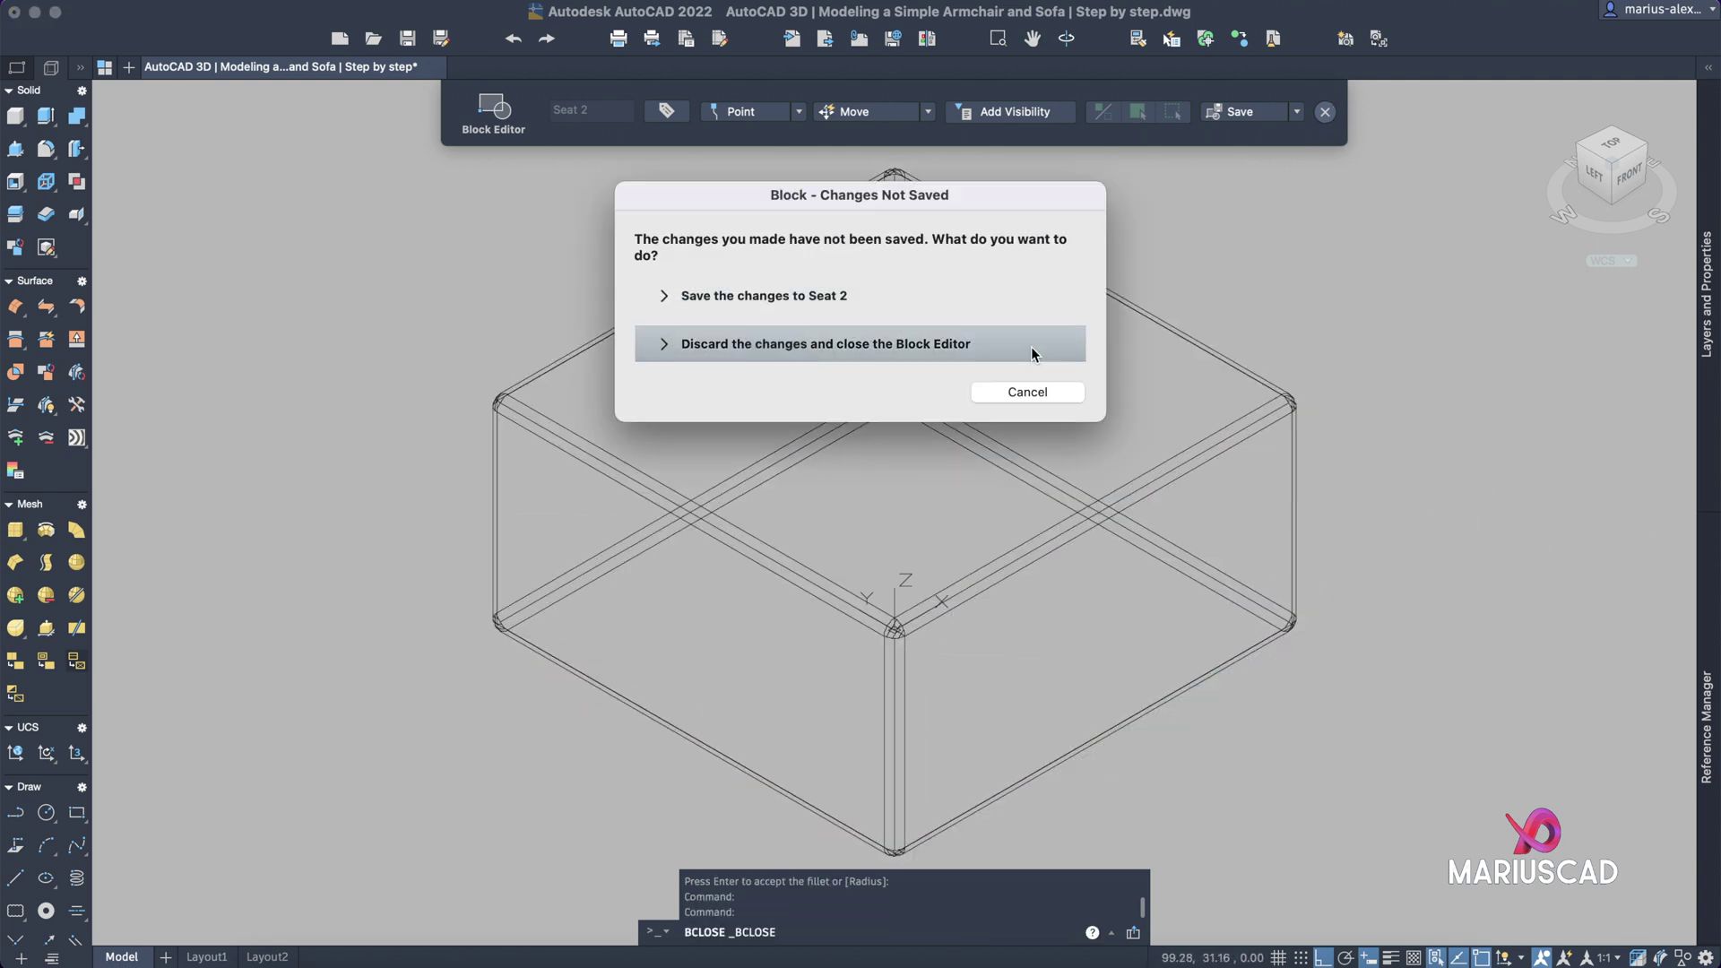
click(896, 294)
- Move the chaise extension's seat cushion 200 units along the negative X axis, clear of the sofa
middle_drag(1221, 610, 907, 609)
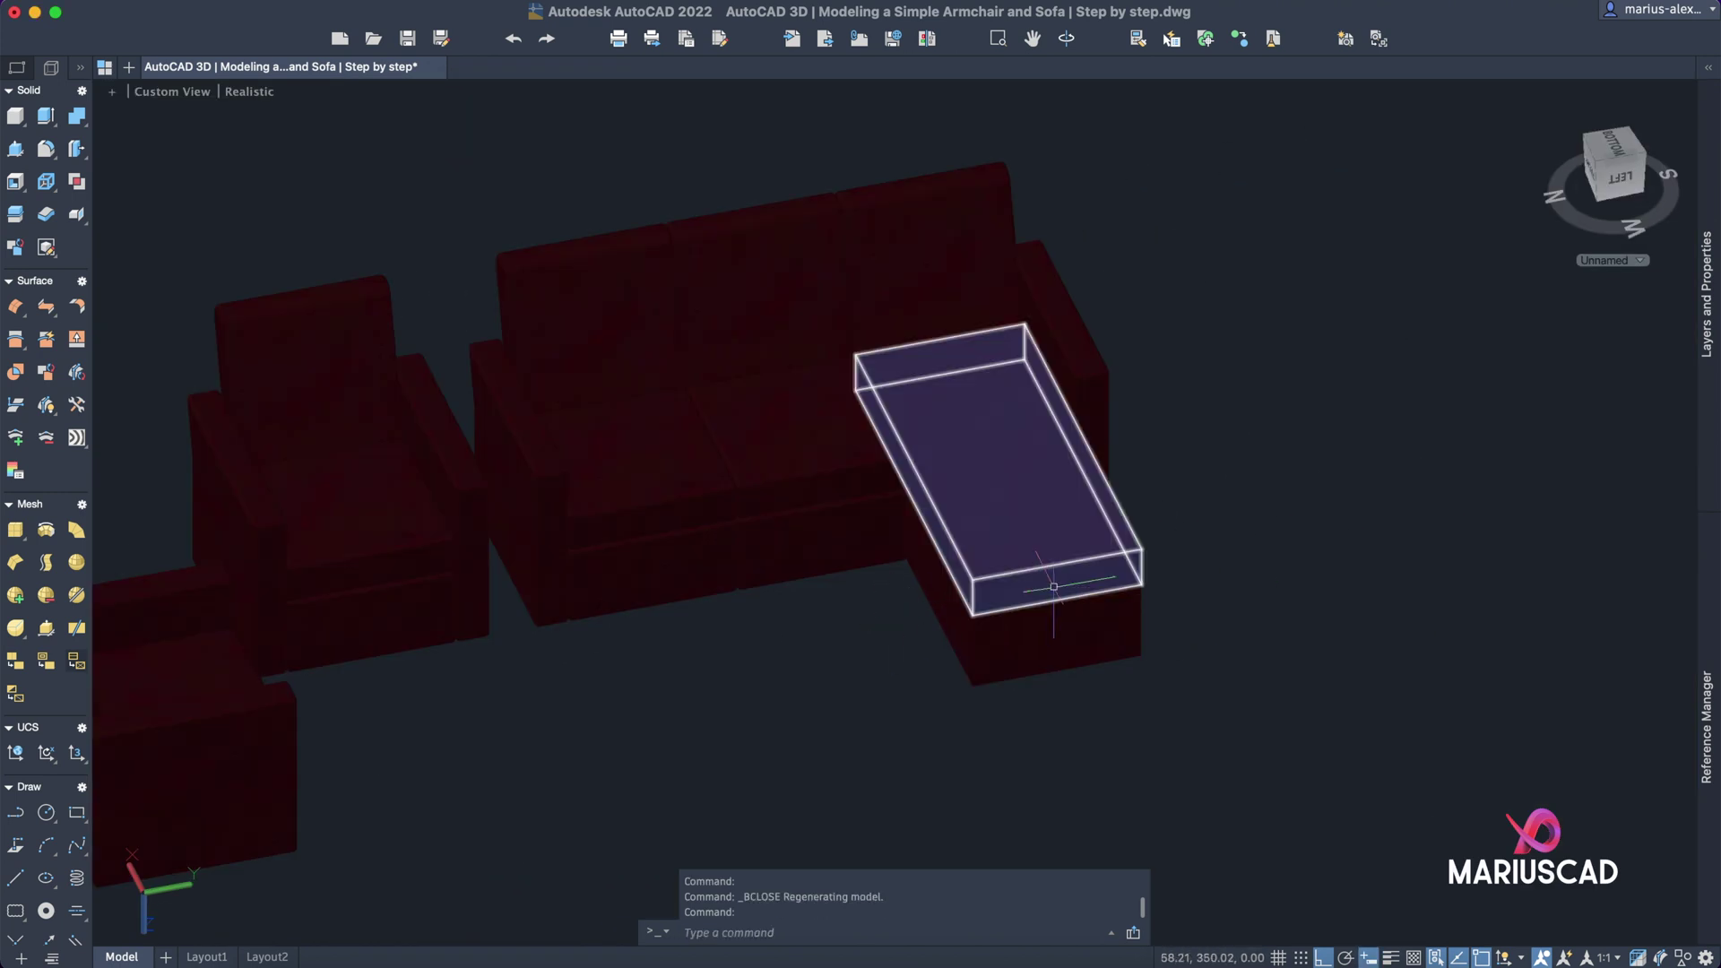
click(1067, 587)
text(m)
key(Return)
click(1237, 561)
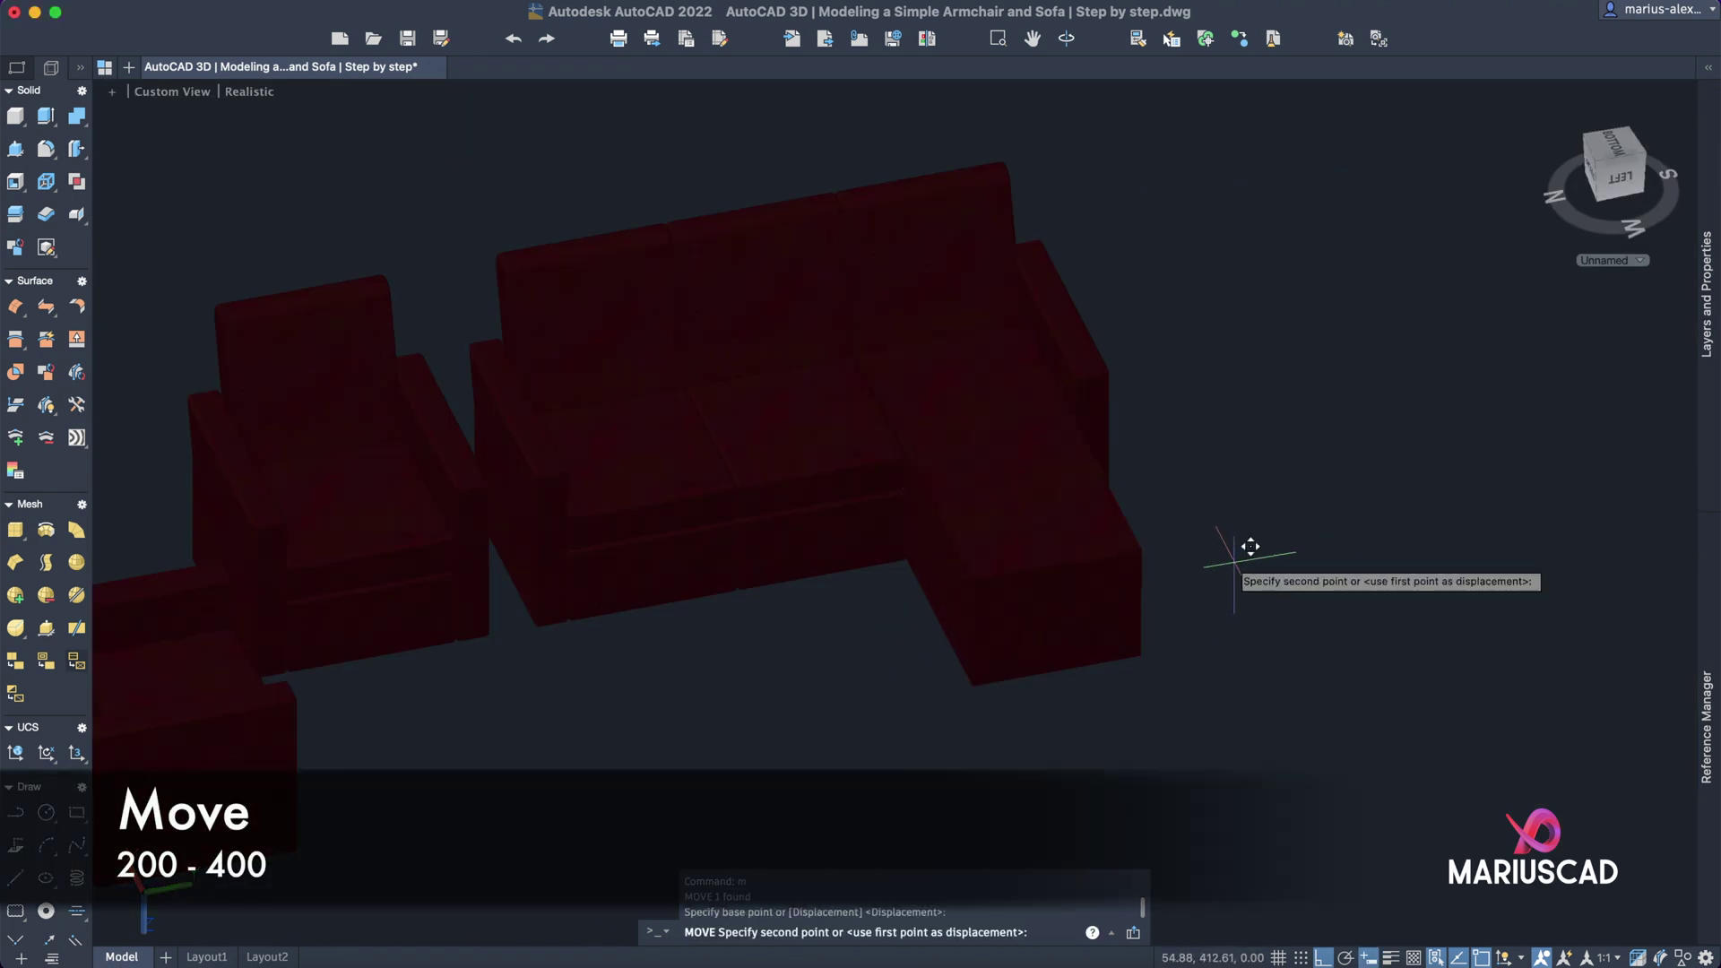
text(100)
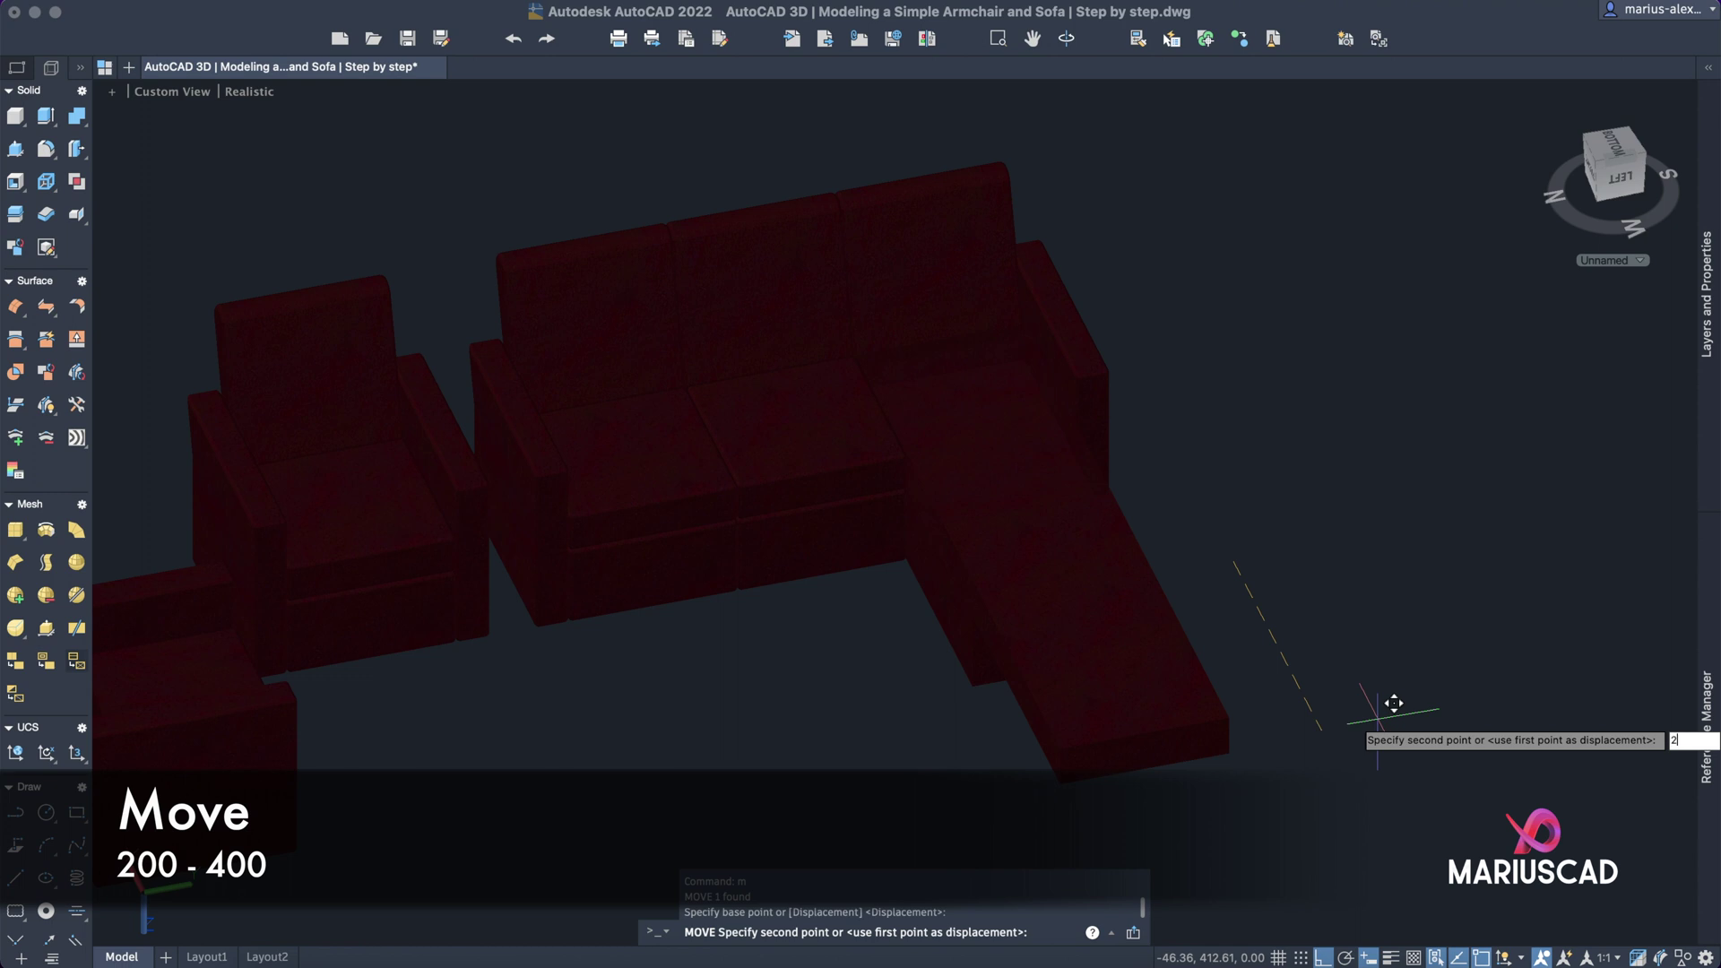
key(Return)
- Move the chaise extension's base 400 units along the negative X axis, beyond the moved cushion
click(1046, 555)
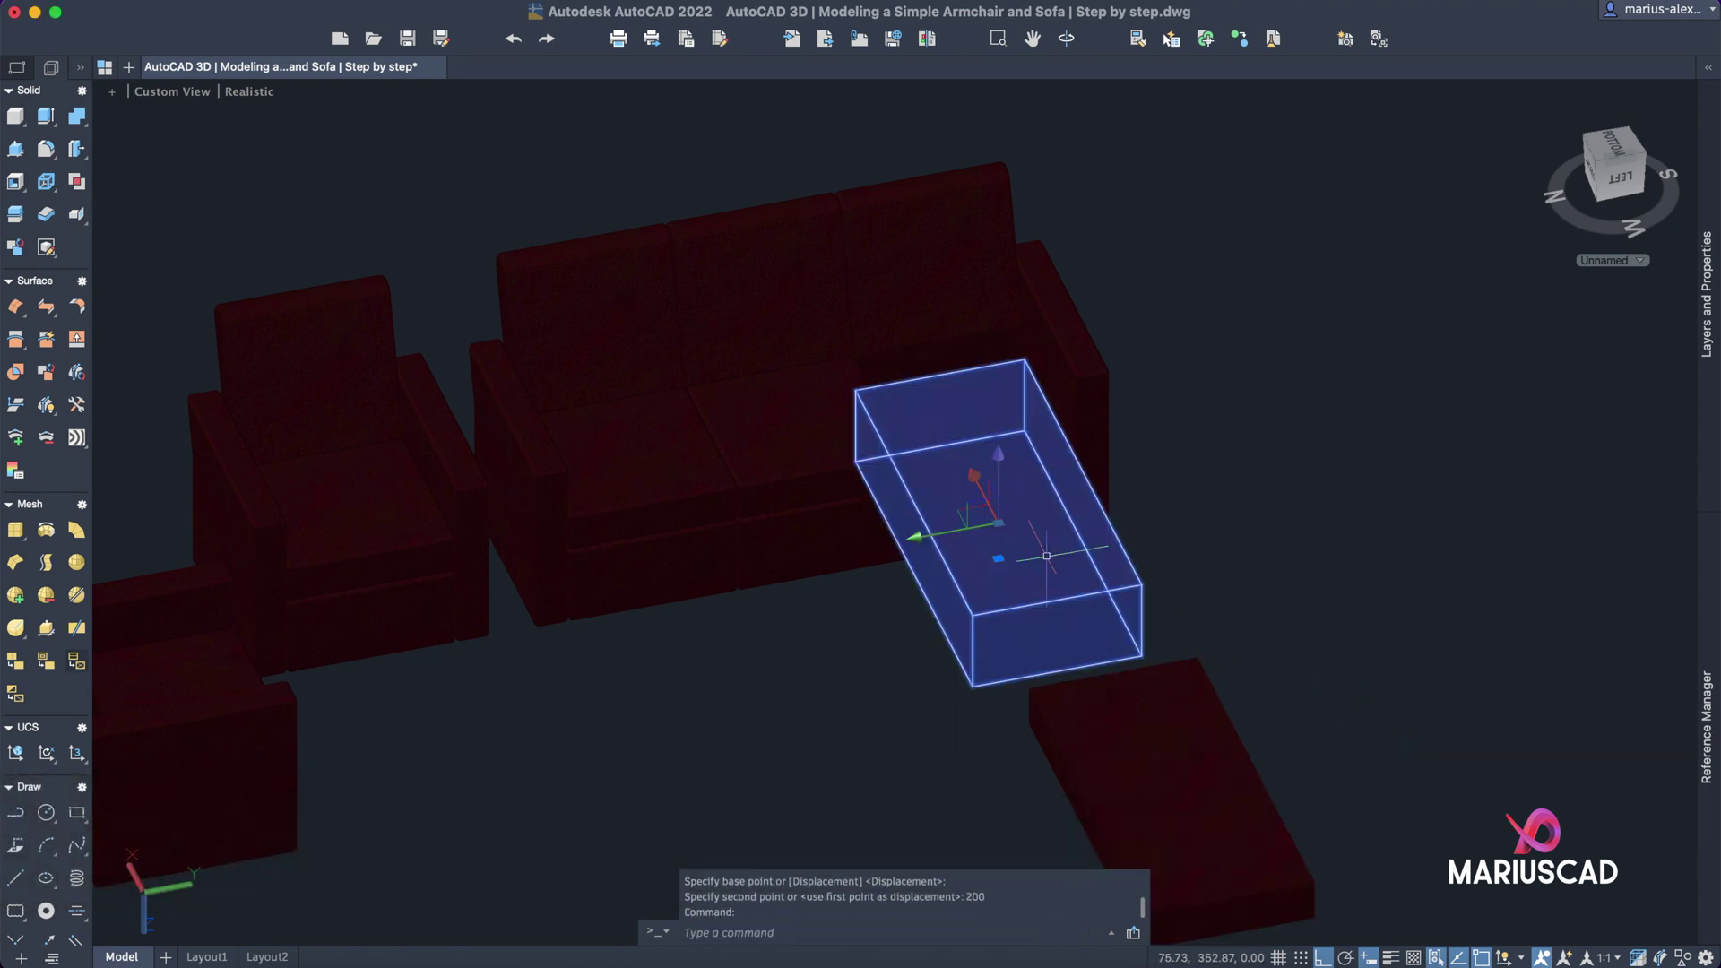
text(m)
key(Return)
click(1319, 449)
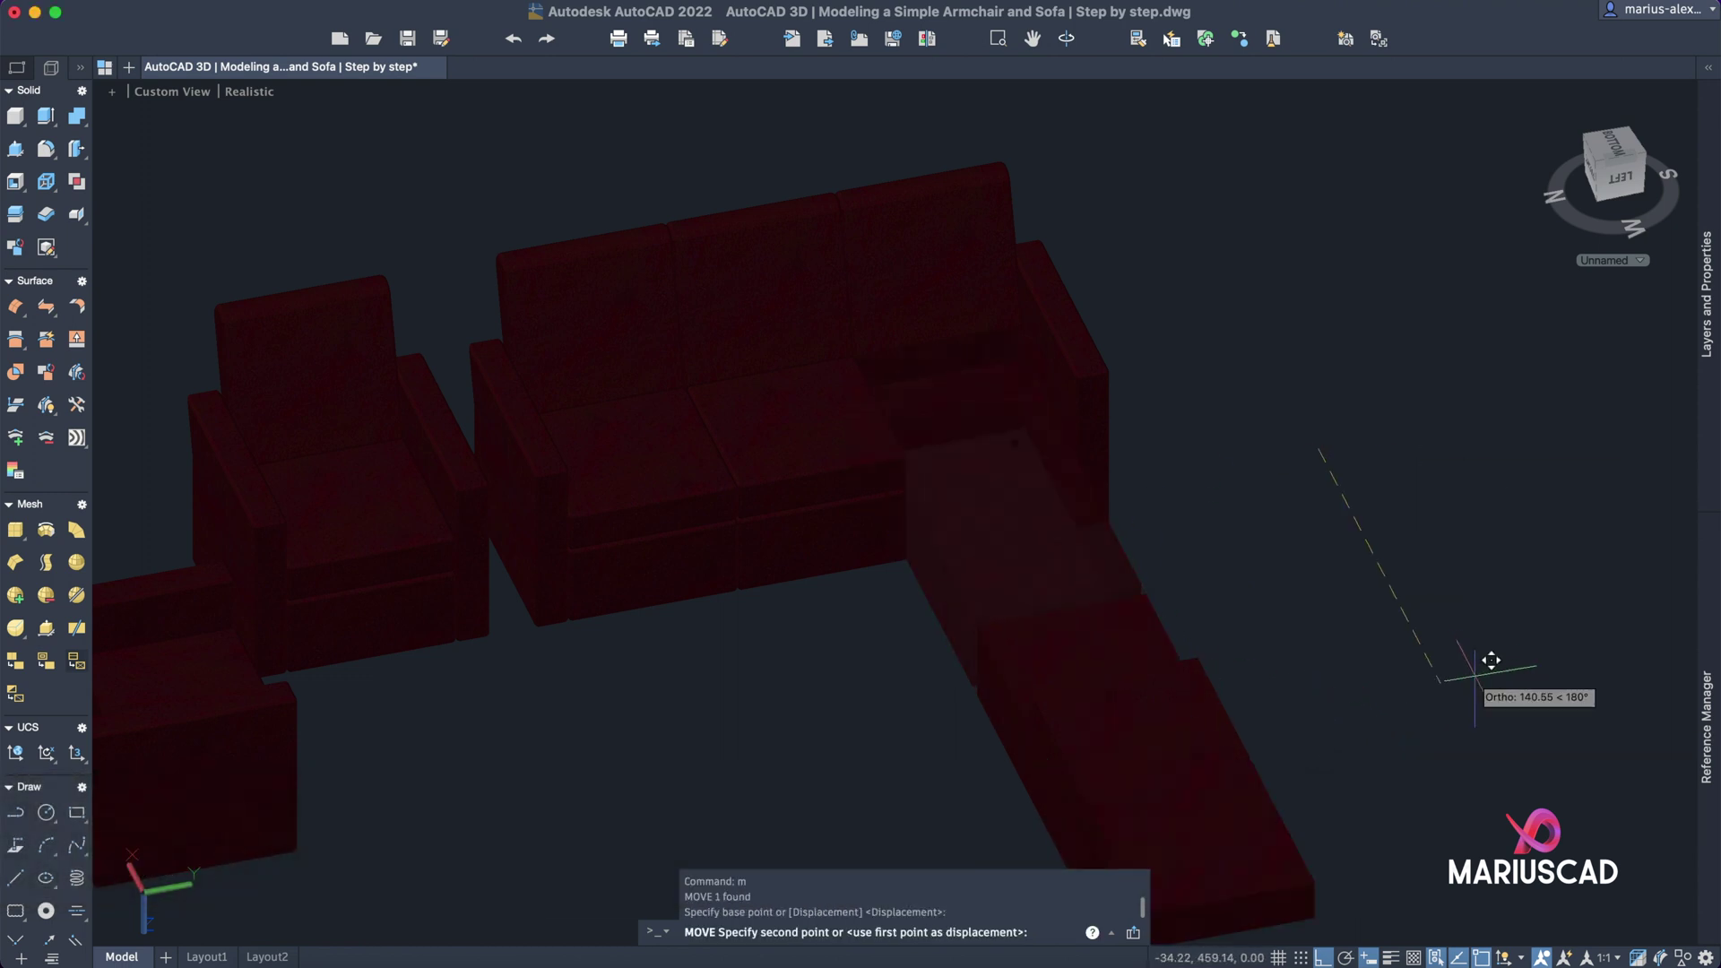
text(400)
key(Return)
key(Escape)
- Fillet all twelve edges of the chaise extension's cushion with a 1.5 radius
mouse_move(1474, 679)
middle_down()
mouse_move(1165, 159)
mouse_move(830, 368)
mouse_move(523, 427)
mouse_move(1235, 612)
mouse_move(1237, 596)
middle_up()
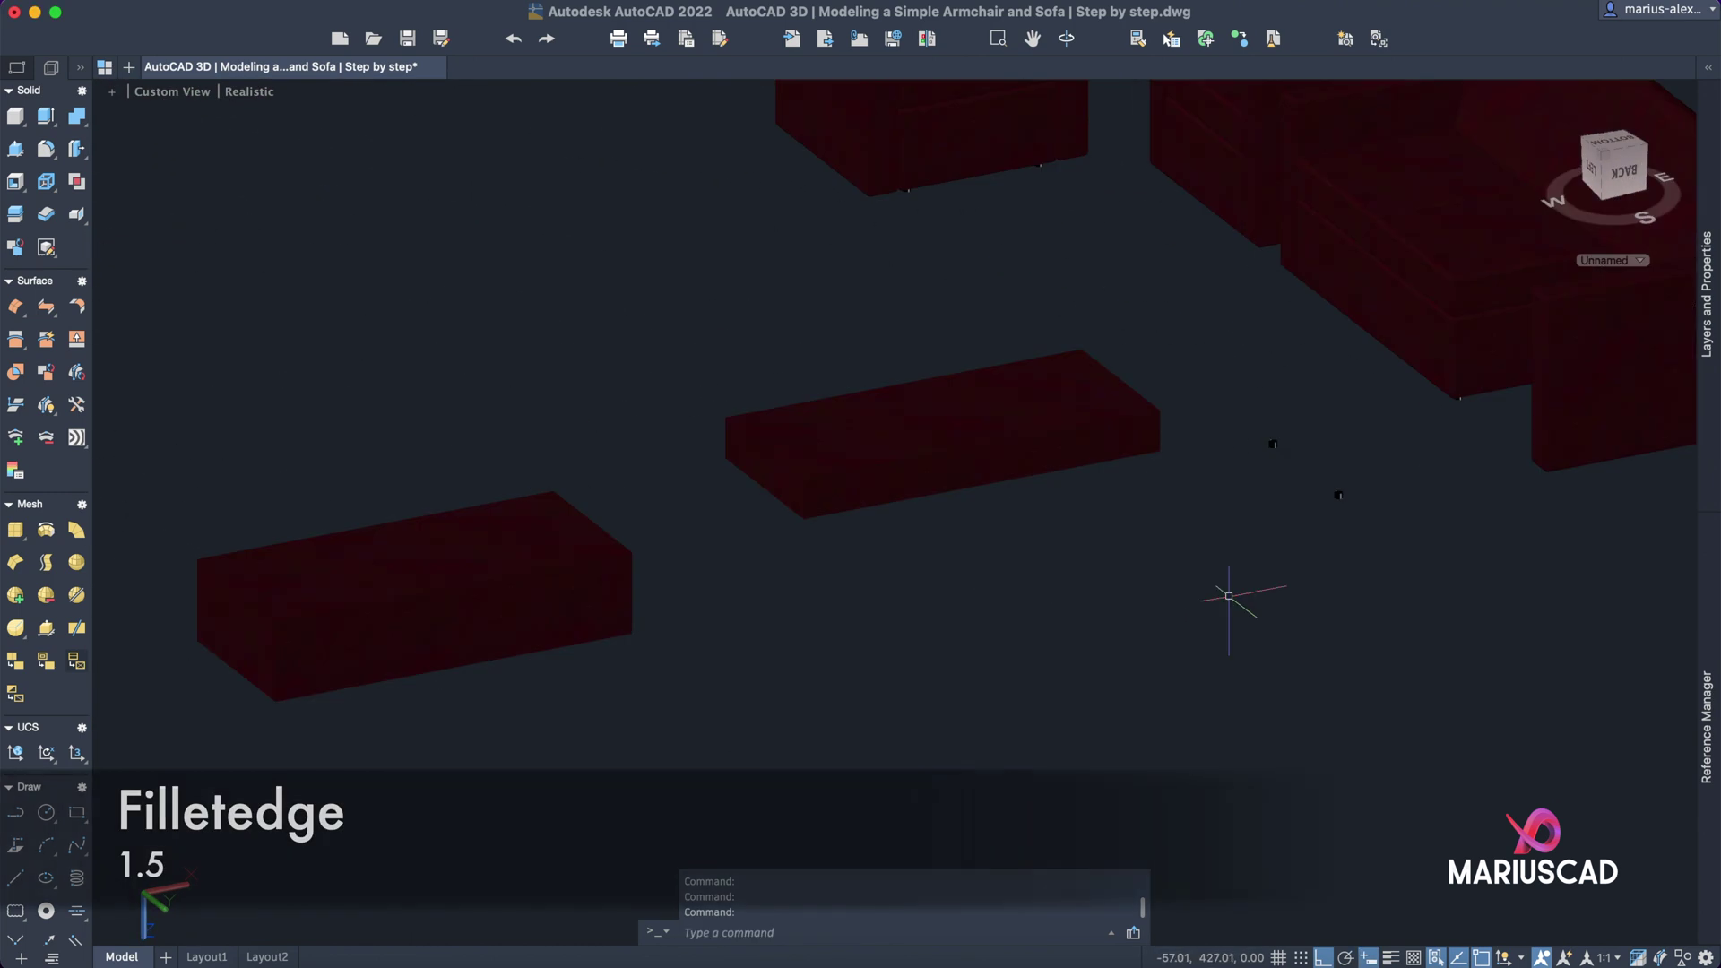
text(fillet)
key(Return)
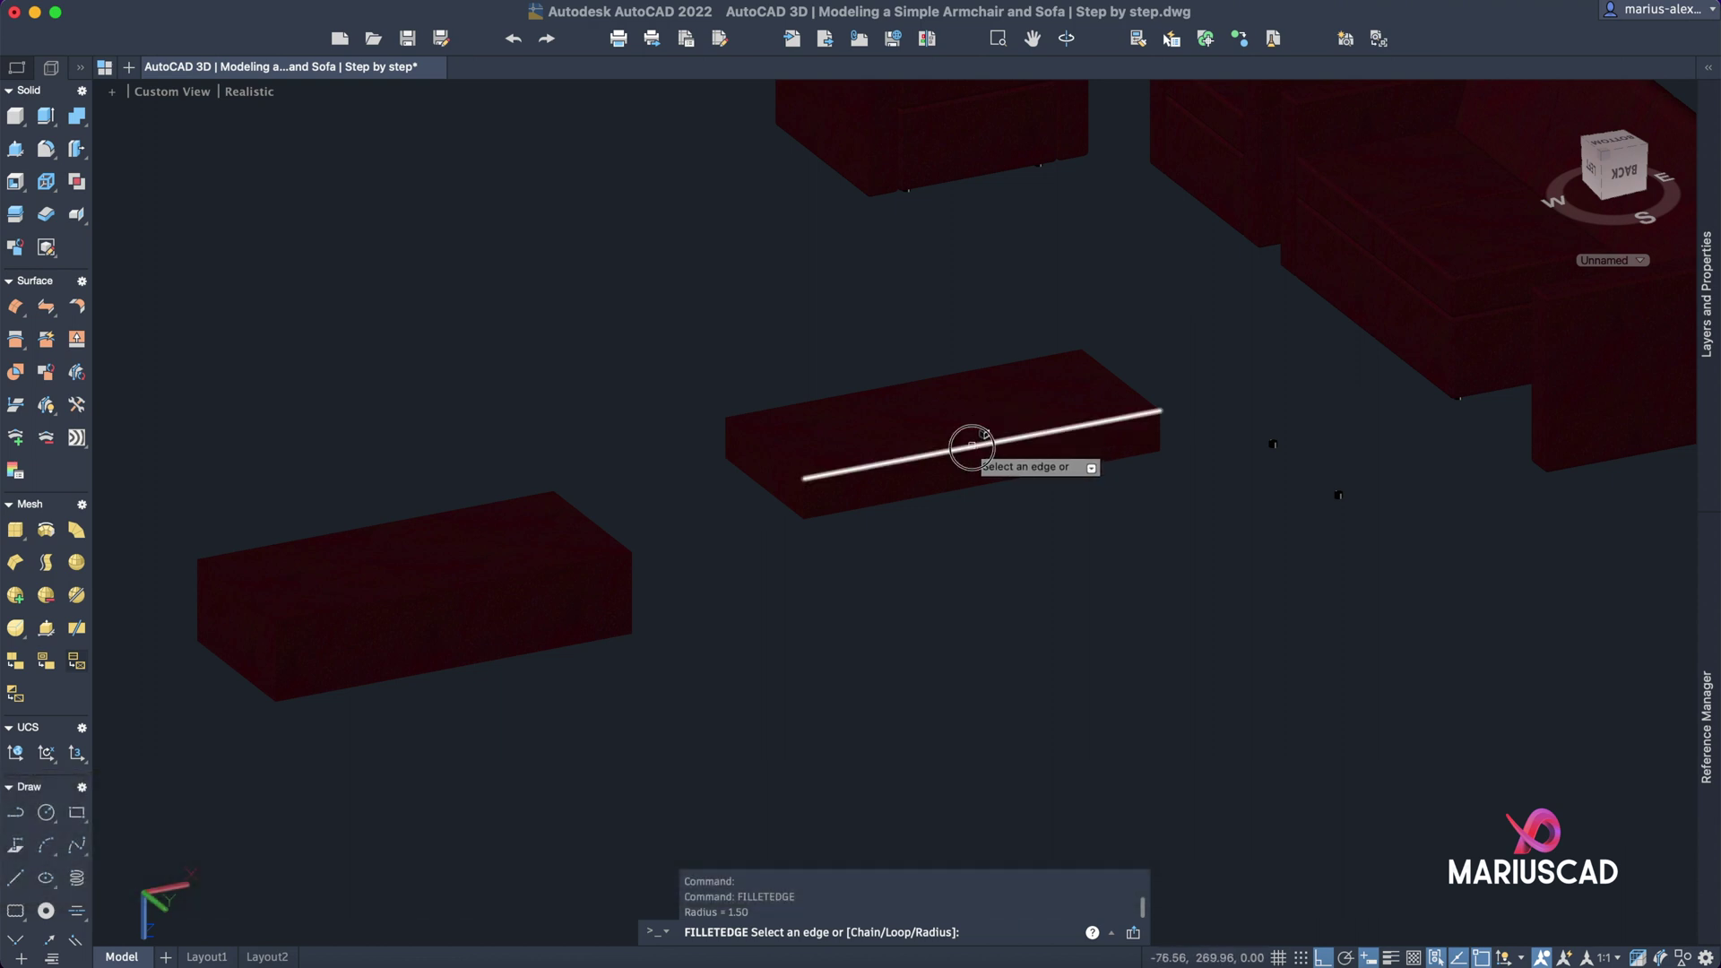
click(937, 454)
scroll(758, 458, up, 3)
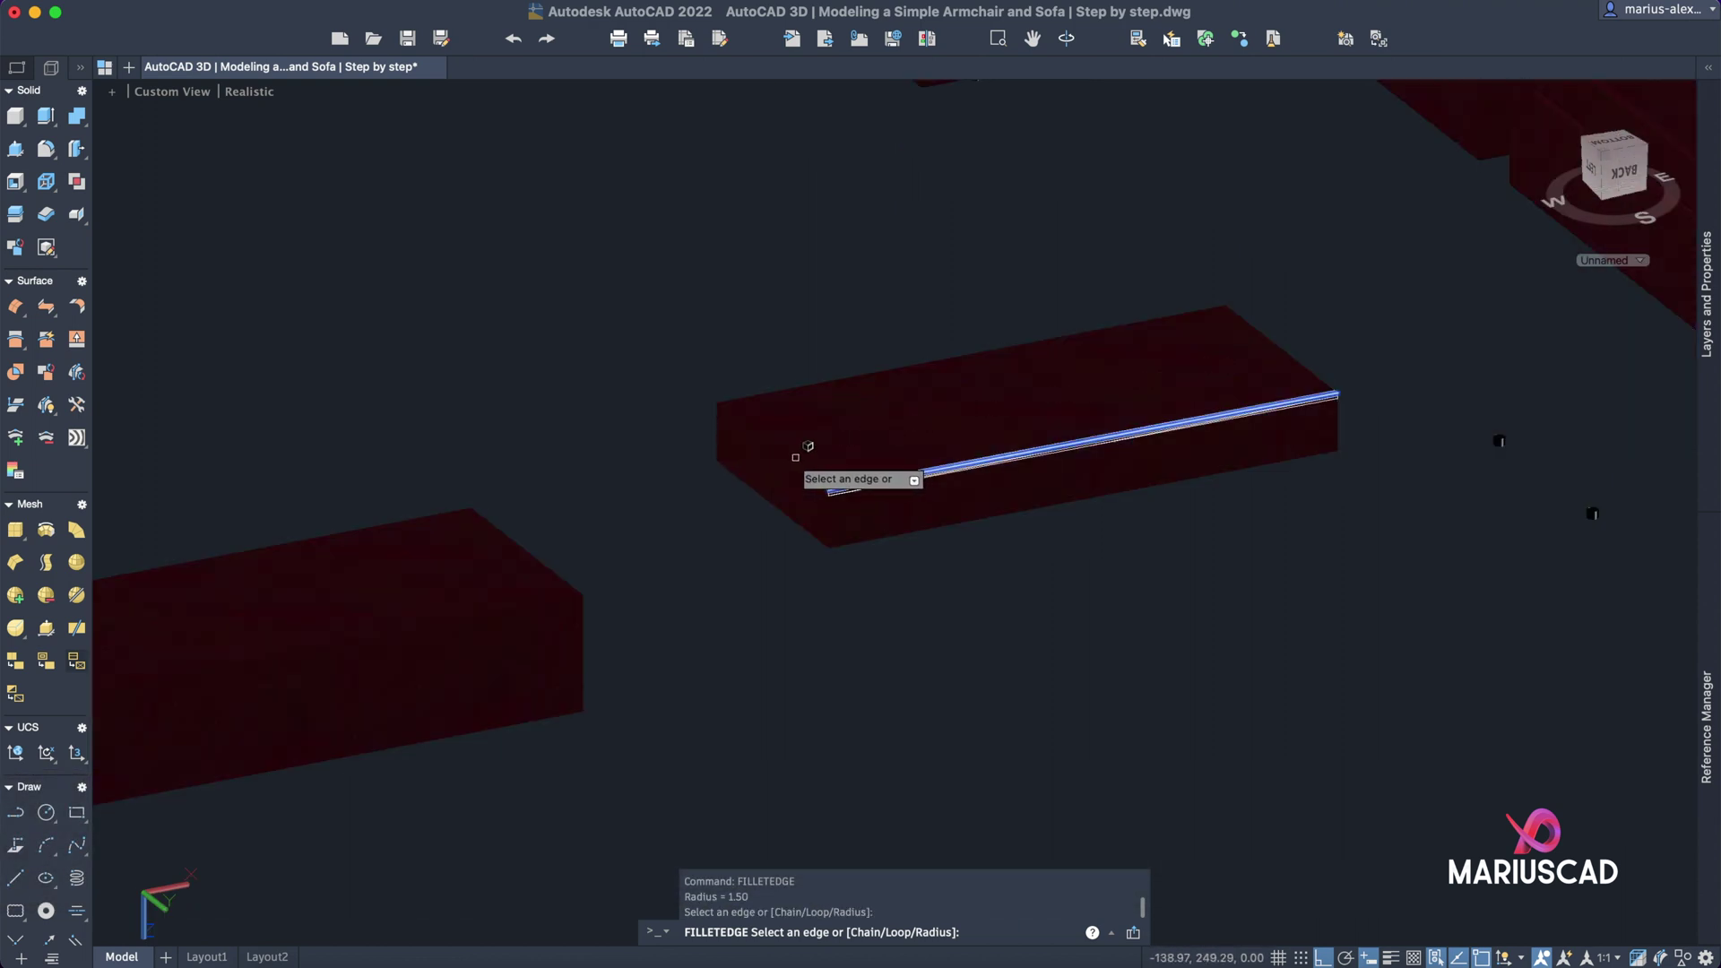
click(785, 389)
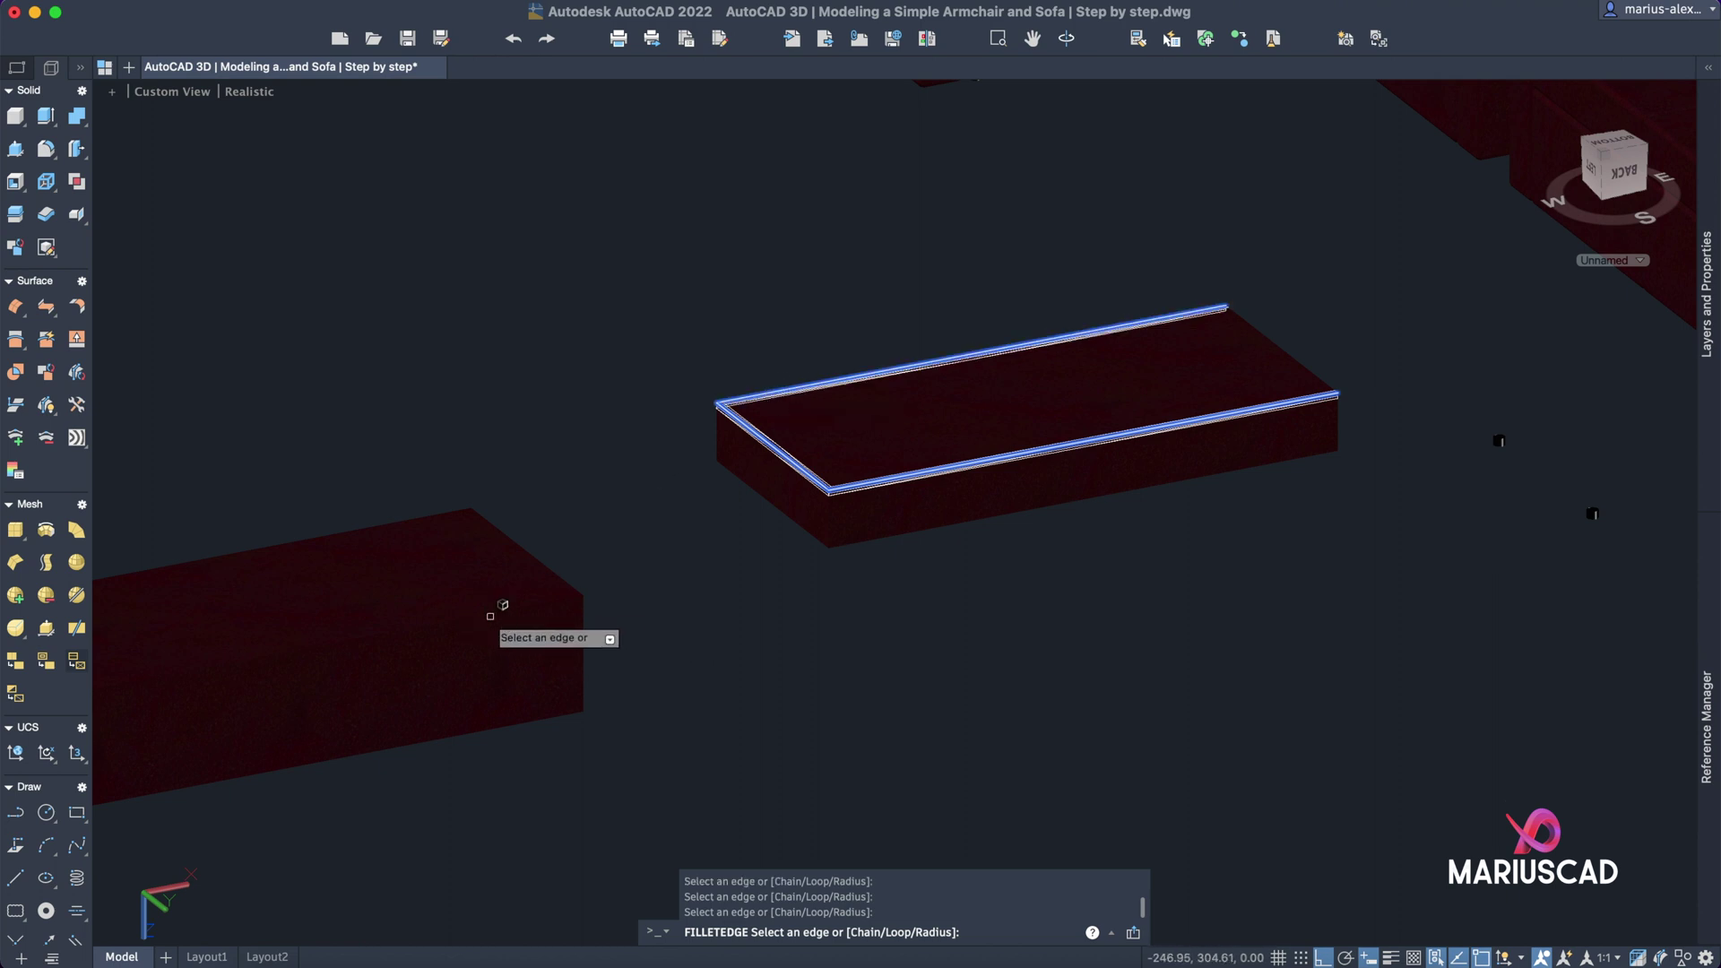
click(829, 528)
click(851, 542)
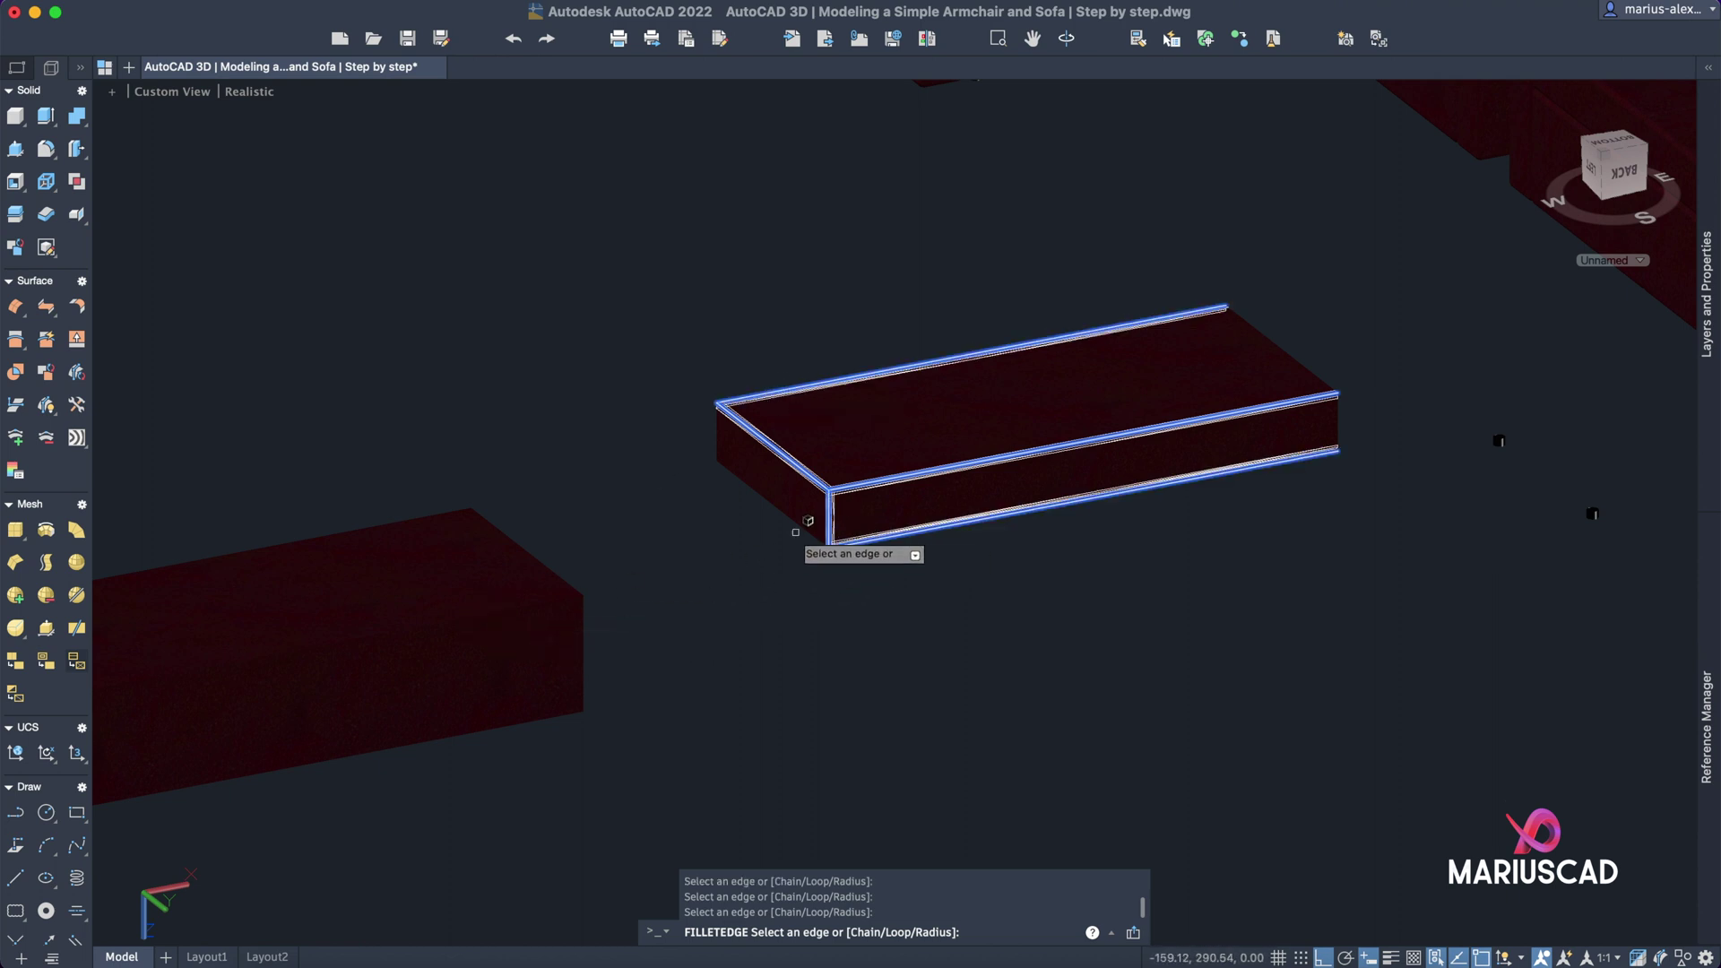
click(794, 522)
shift+middle_drag(979, 527, 991, 794)
click(830, 506)
click(869, 511)
shift+middle_drag(765, 548, 1095, 416)
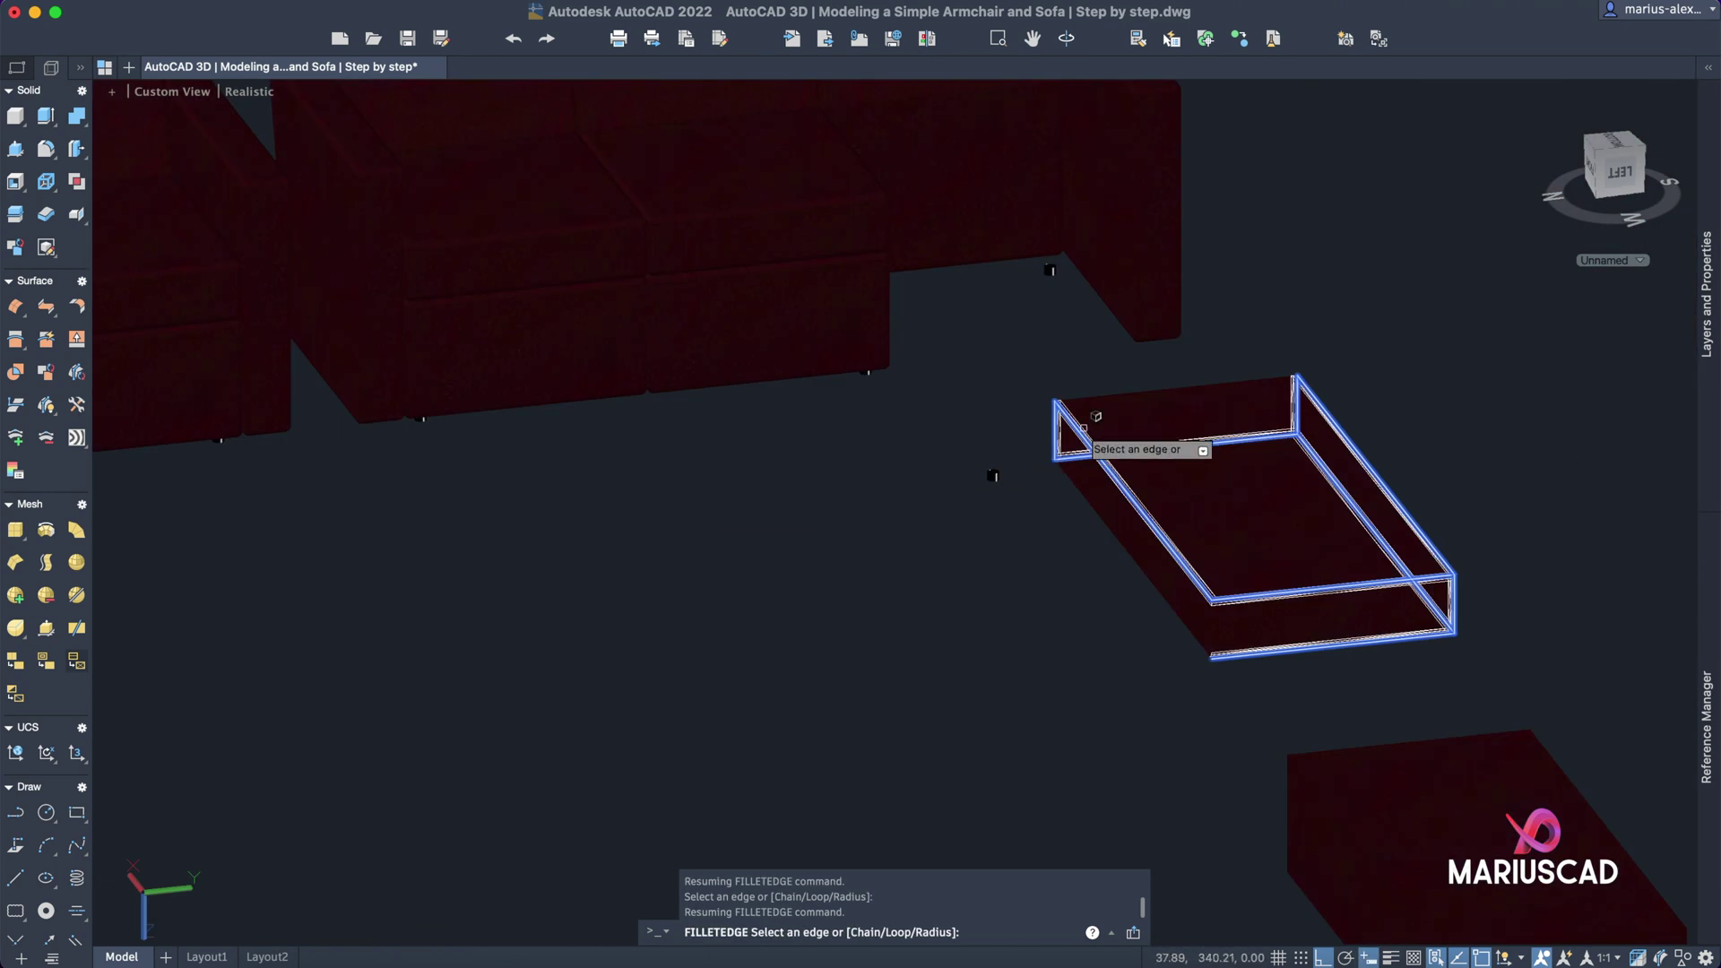
click(1107, 395)
click(1075, 484)
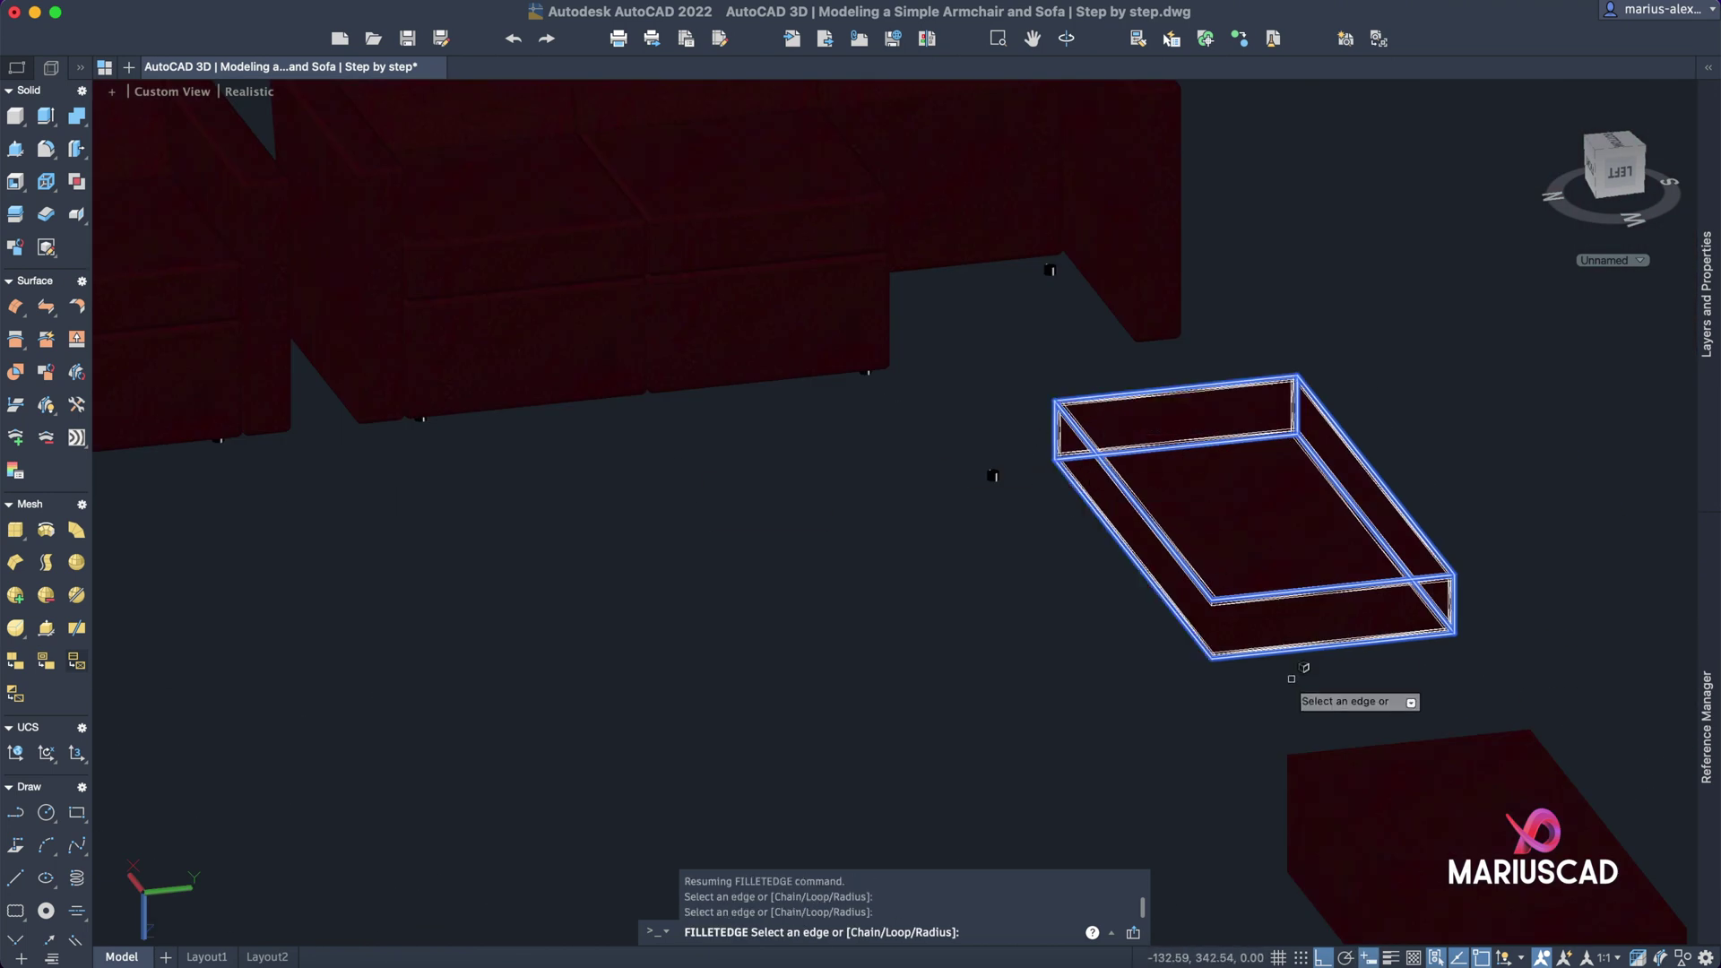
click(1211, 622)
shift+middle_drag(1211, 622, 1314, 461)
key(Return)
key(Return)
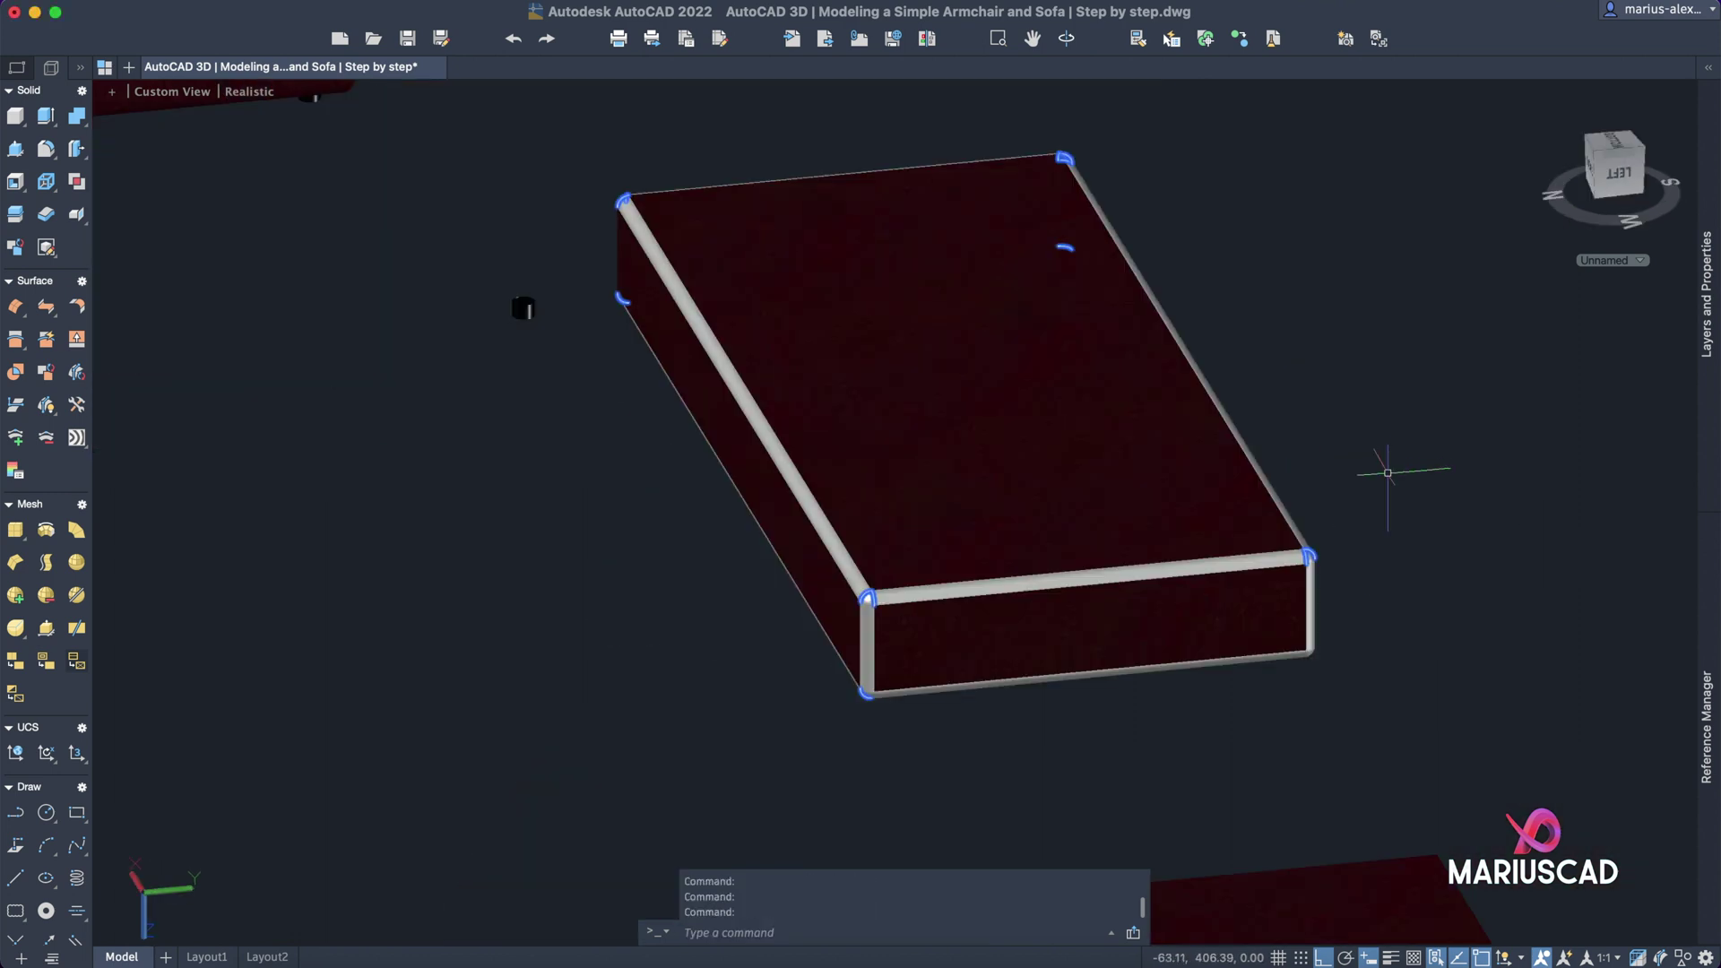
- Fillet all twelve edges of the chaise extension's base with a 1.5 radius
middle_drag(1386, 472, 1130, 199)
scroll(1260, 426, up, 2)
middle_drag(1398, 789, 1171, 400)
scroll(1341, 607, down, 5)
middle_drag(1317, 658, 1195, 471)
text(filletedge)
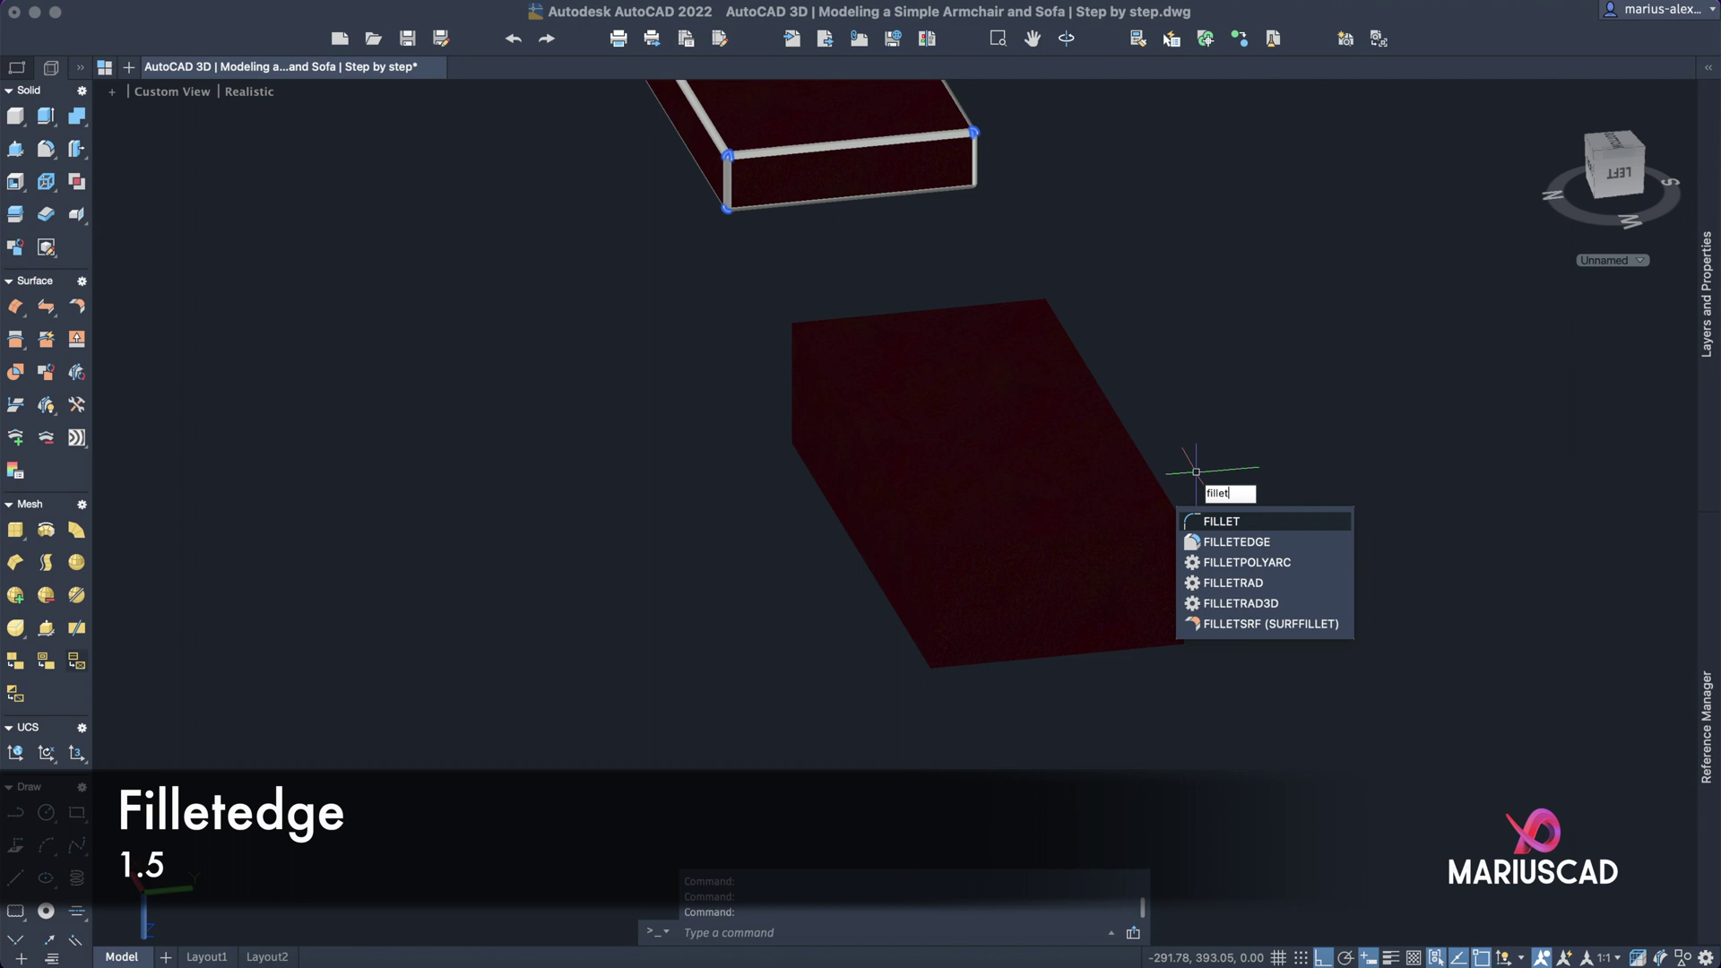
key(Return)
click(1160, 487)
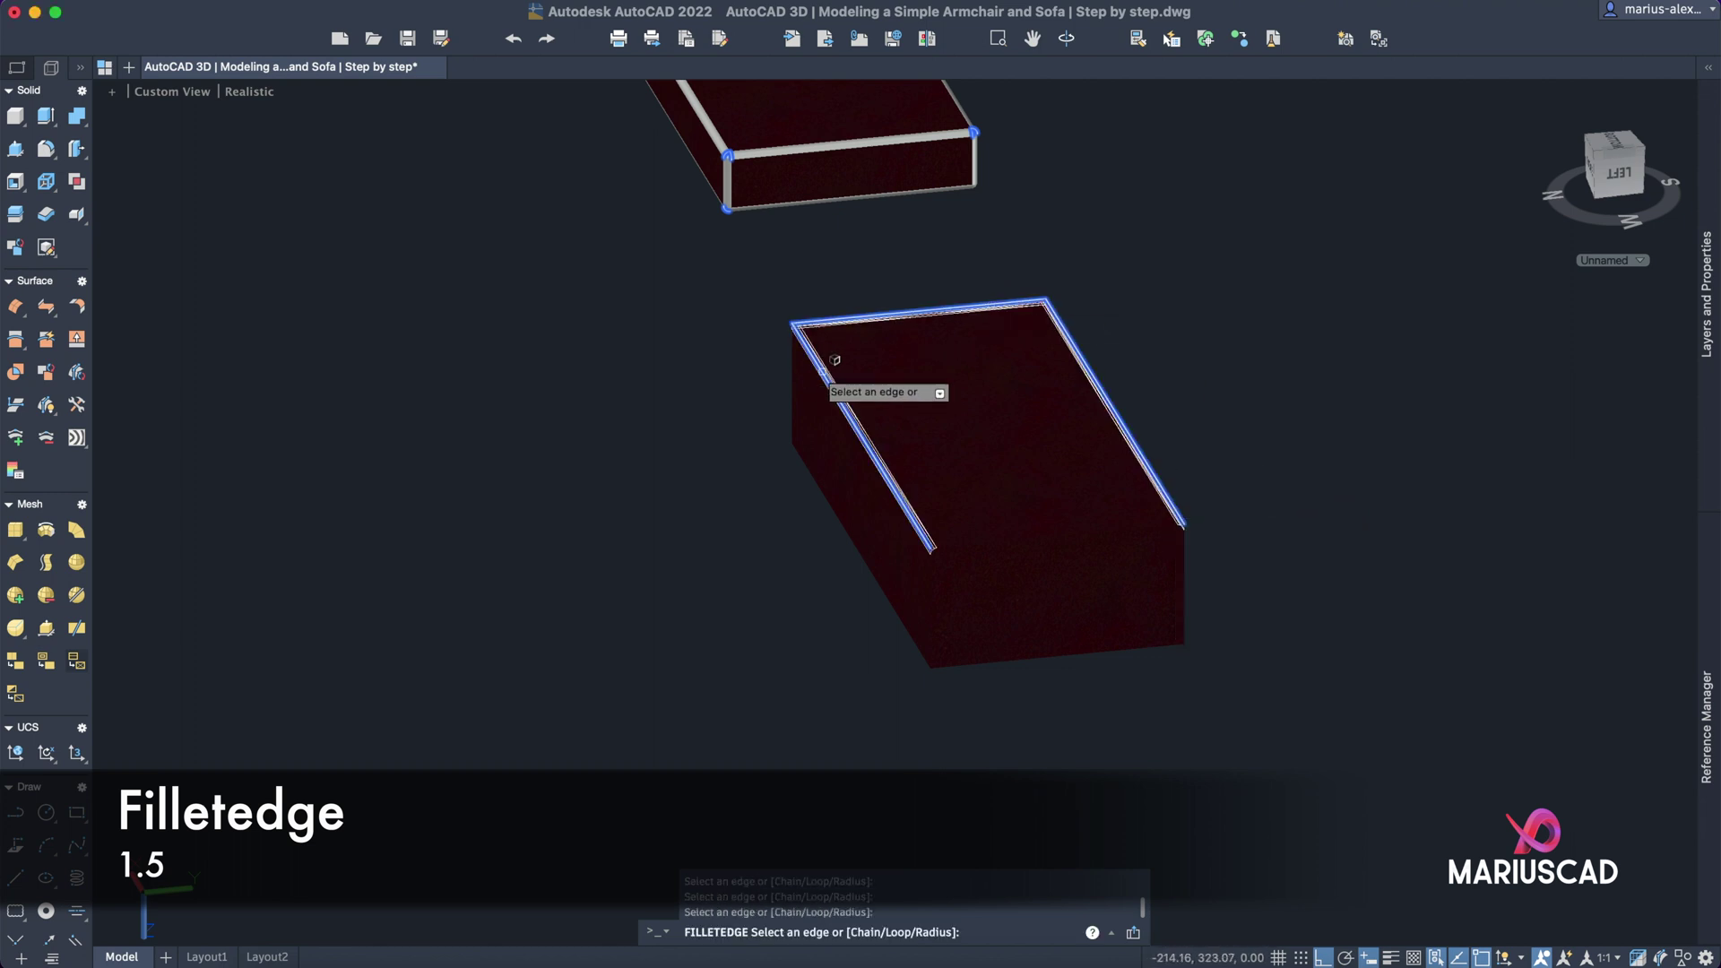
click(792, 363)
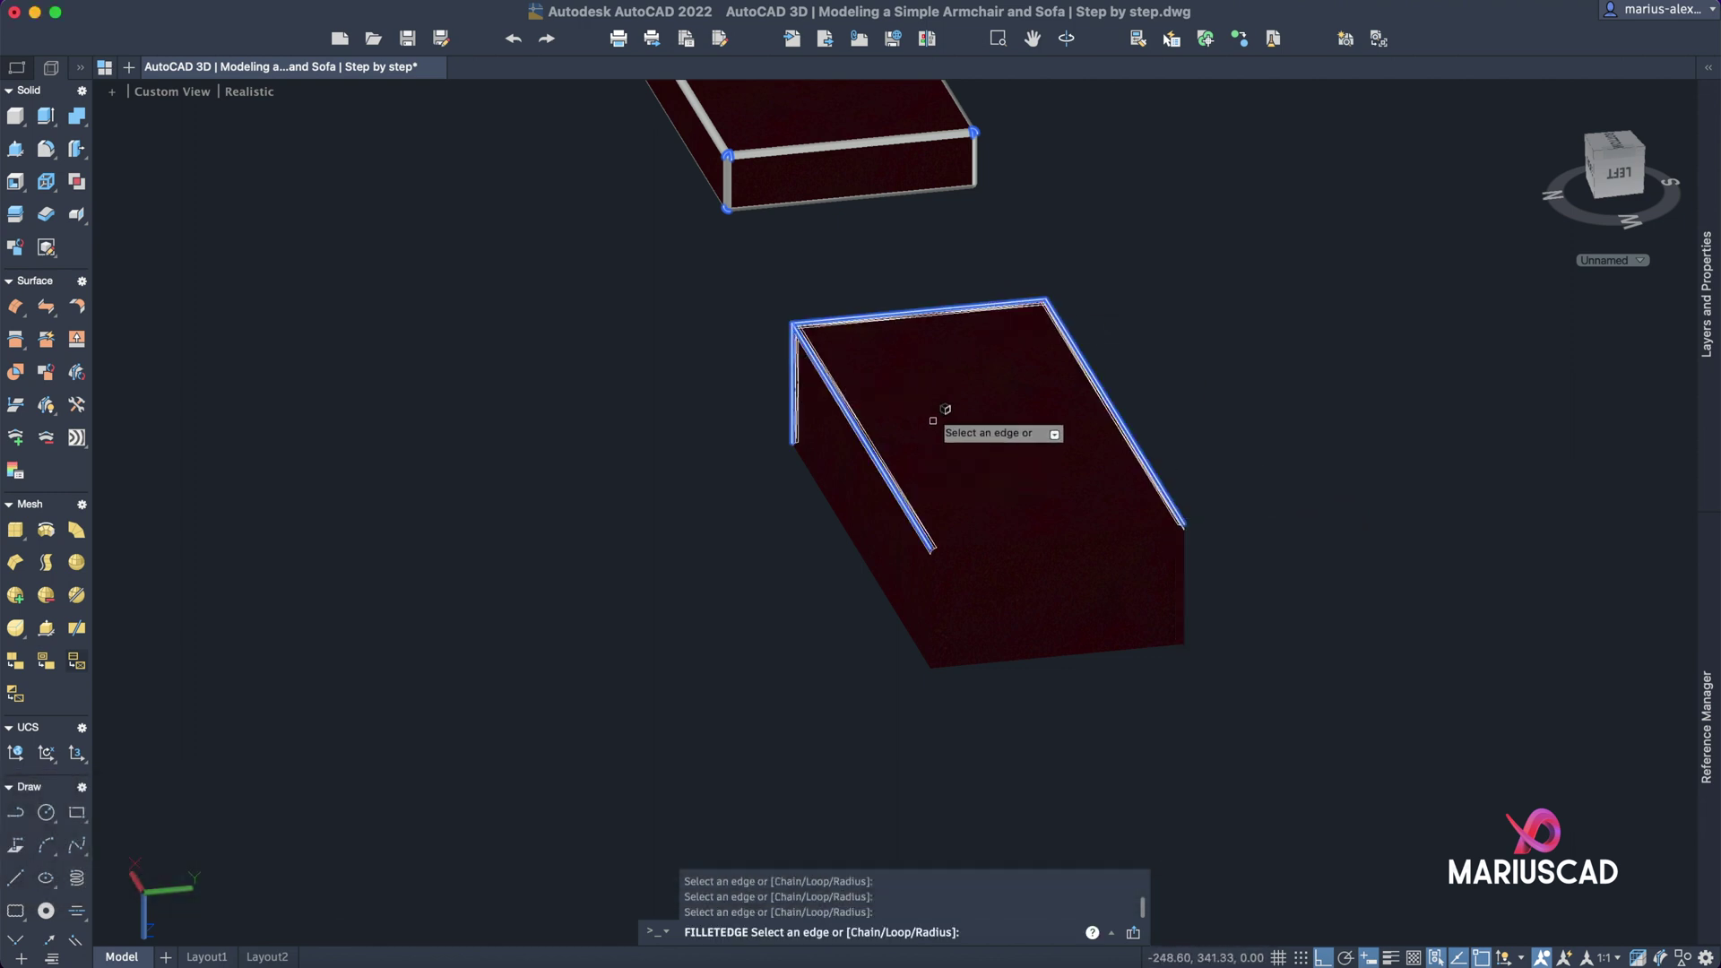
shift+middle_drag(933, 420, 767, 583)
click(759, 607)
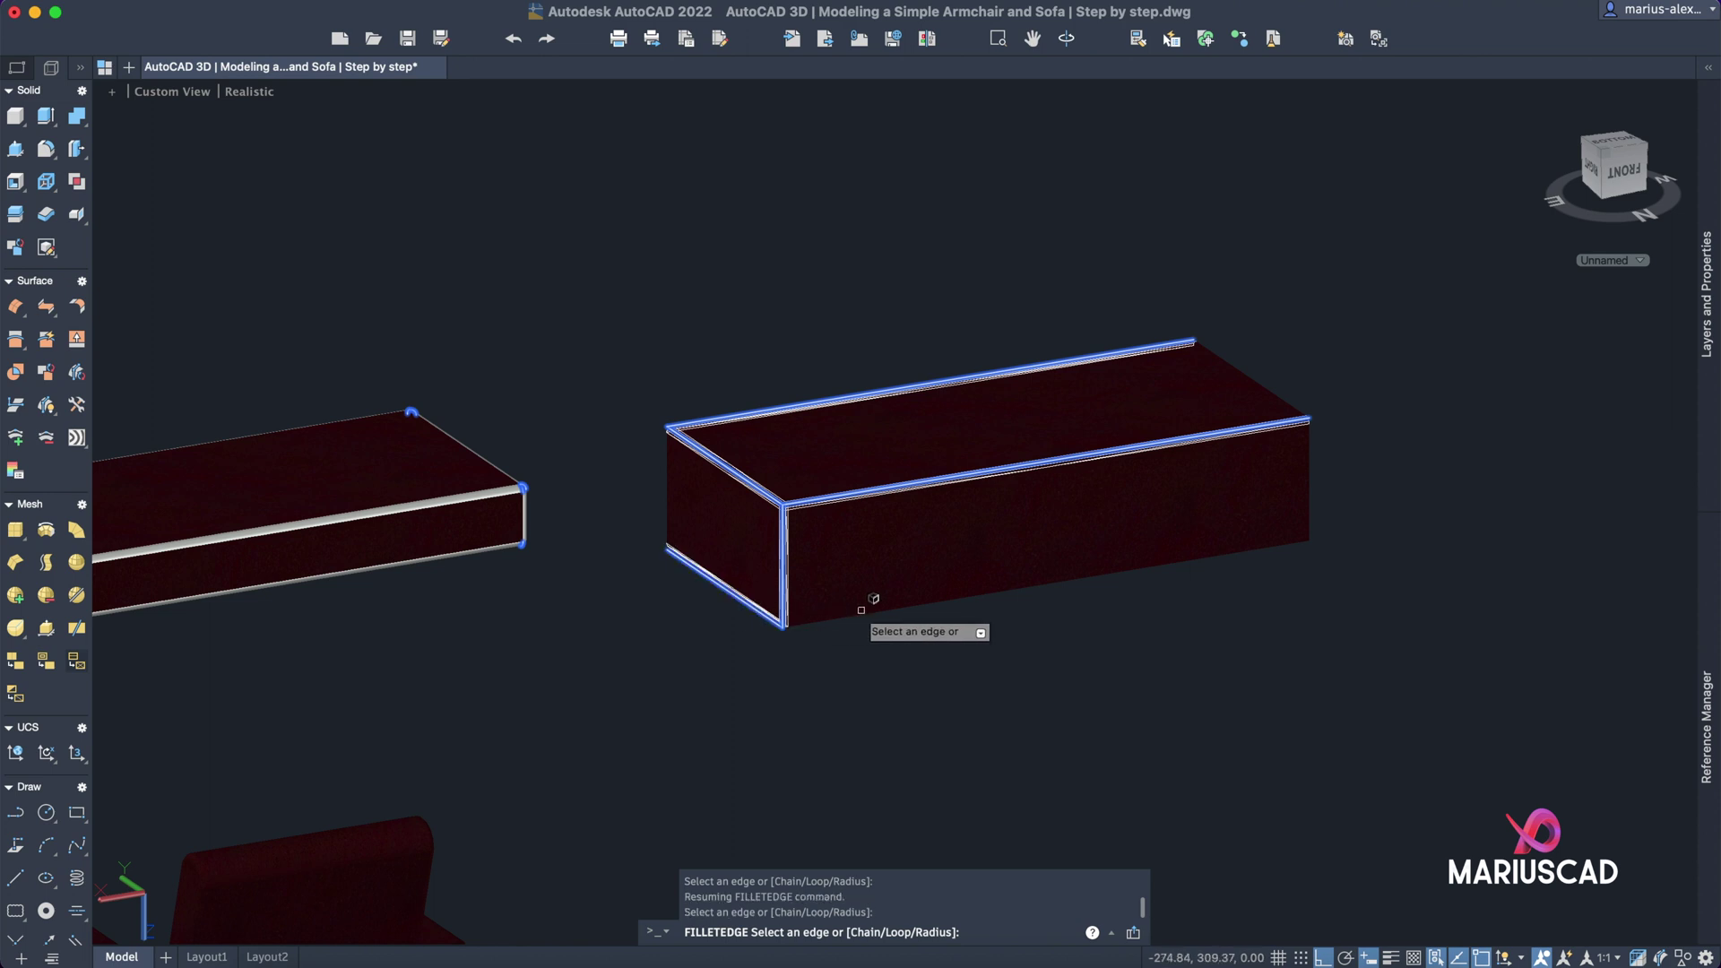
click(1264, 550)
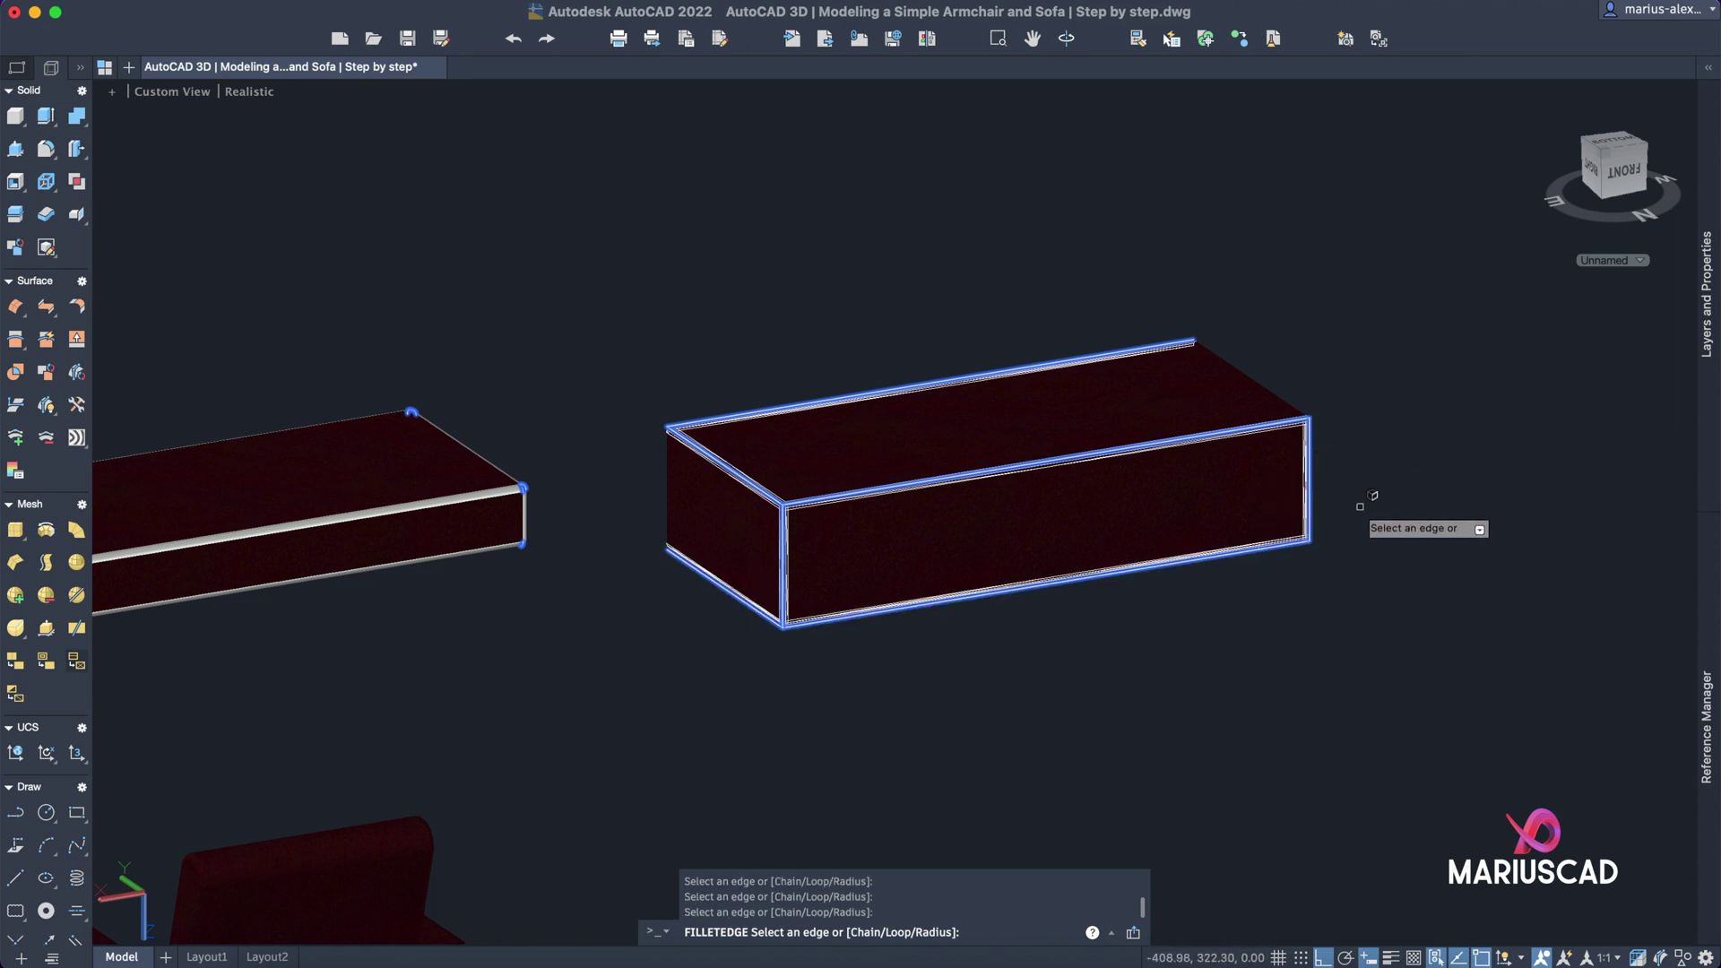
shift+middle_drag(1368, 496, 852, 484)
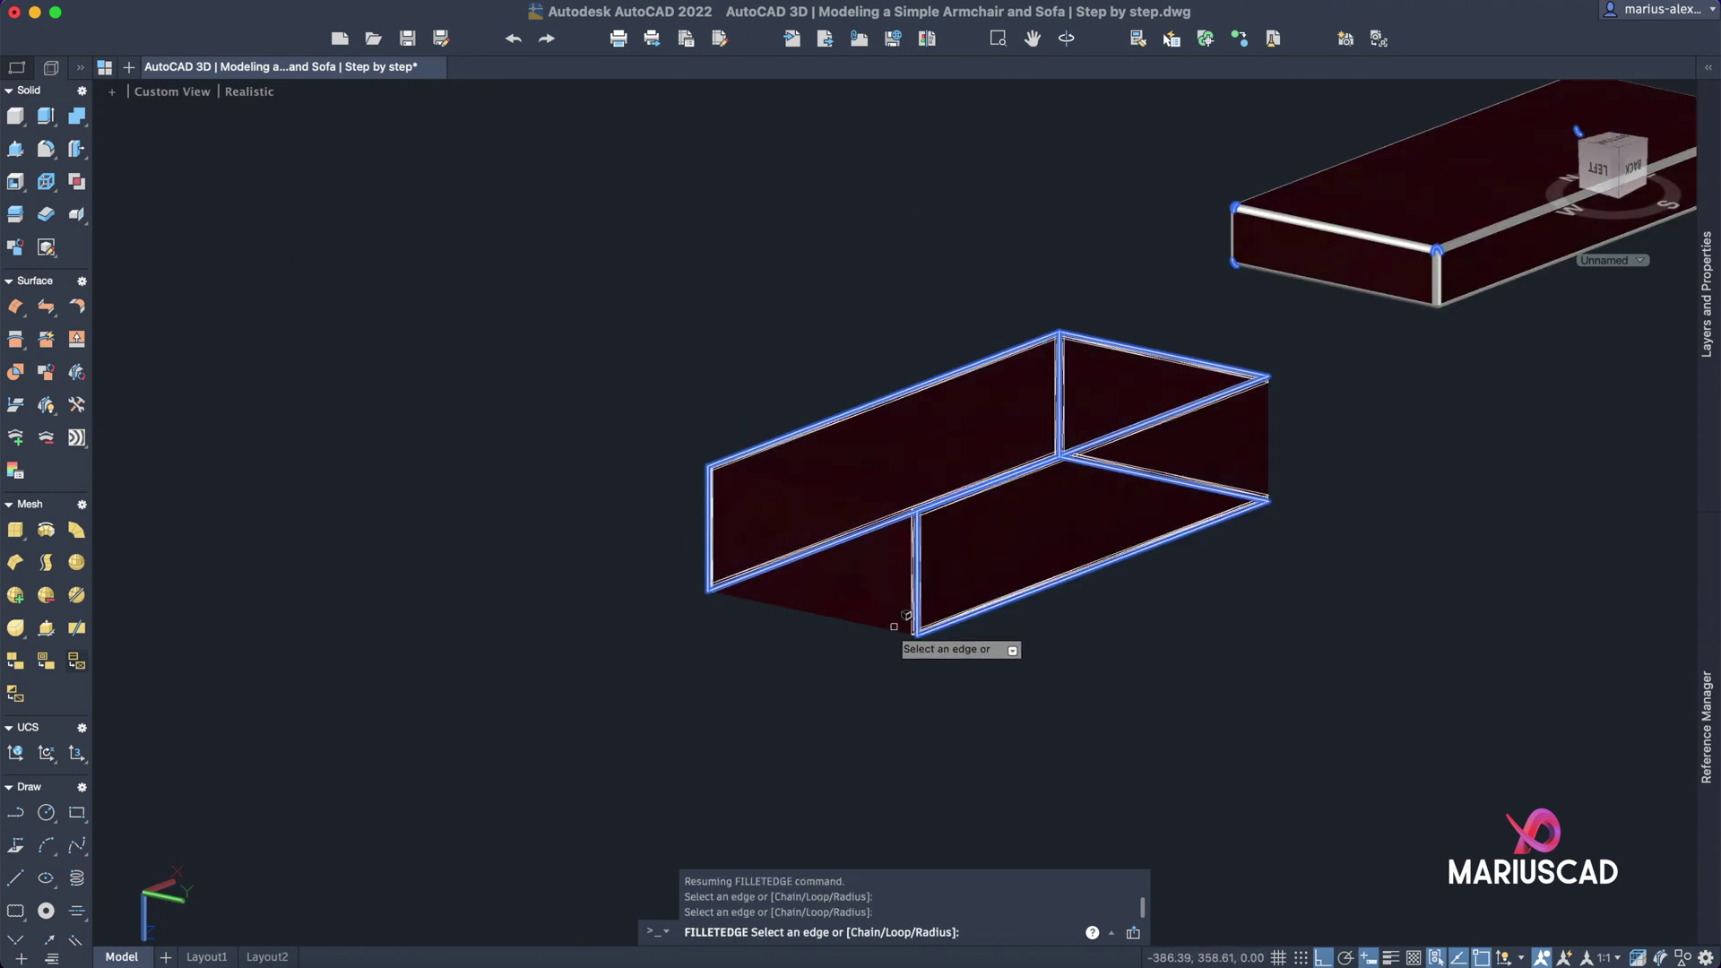
click(900, 631)
shift+middle_drag(901, 632, 1182, 643)
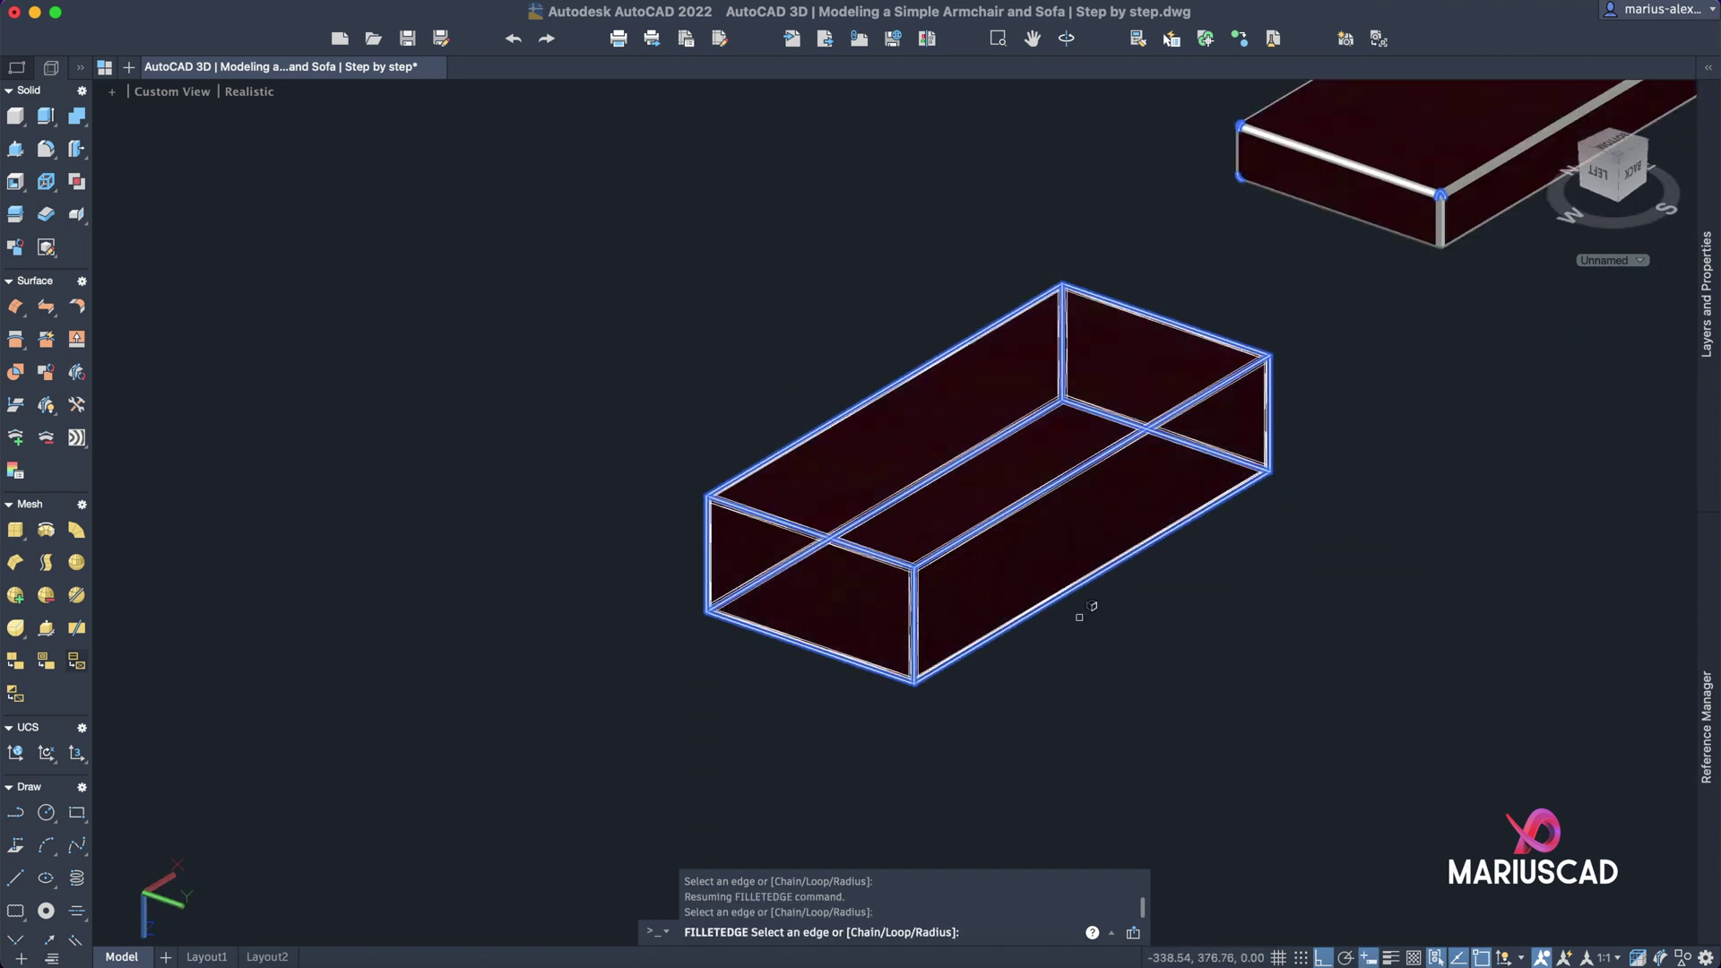
key(Return)
- Apply the Velvet - Red 1 material to the filleted chaise base and cushion and close the Material Browser
key(Return)
text(mat)
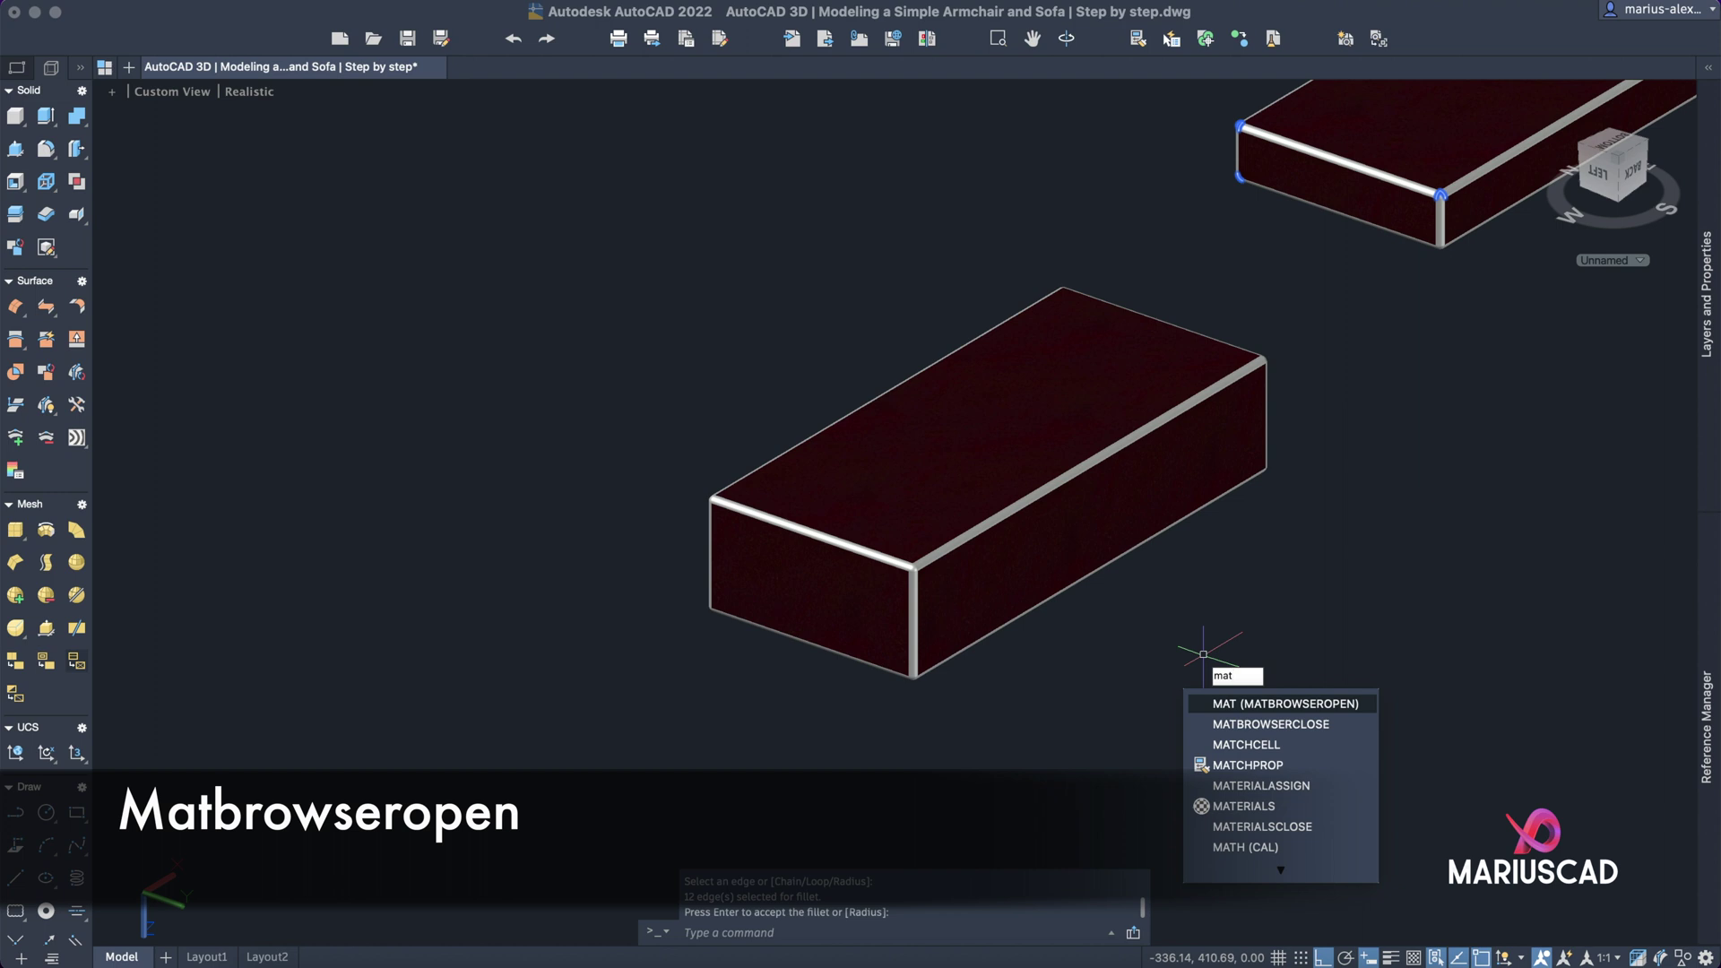
key(Return)
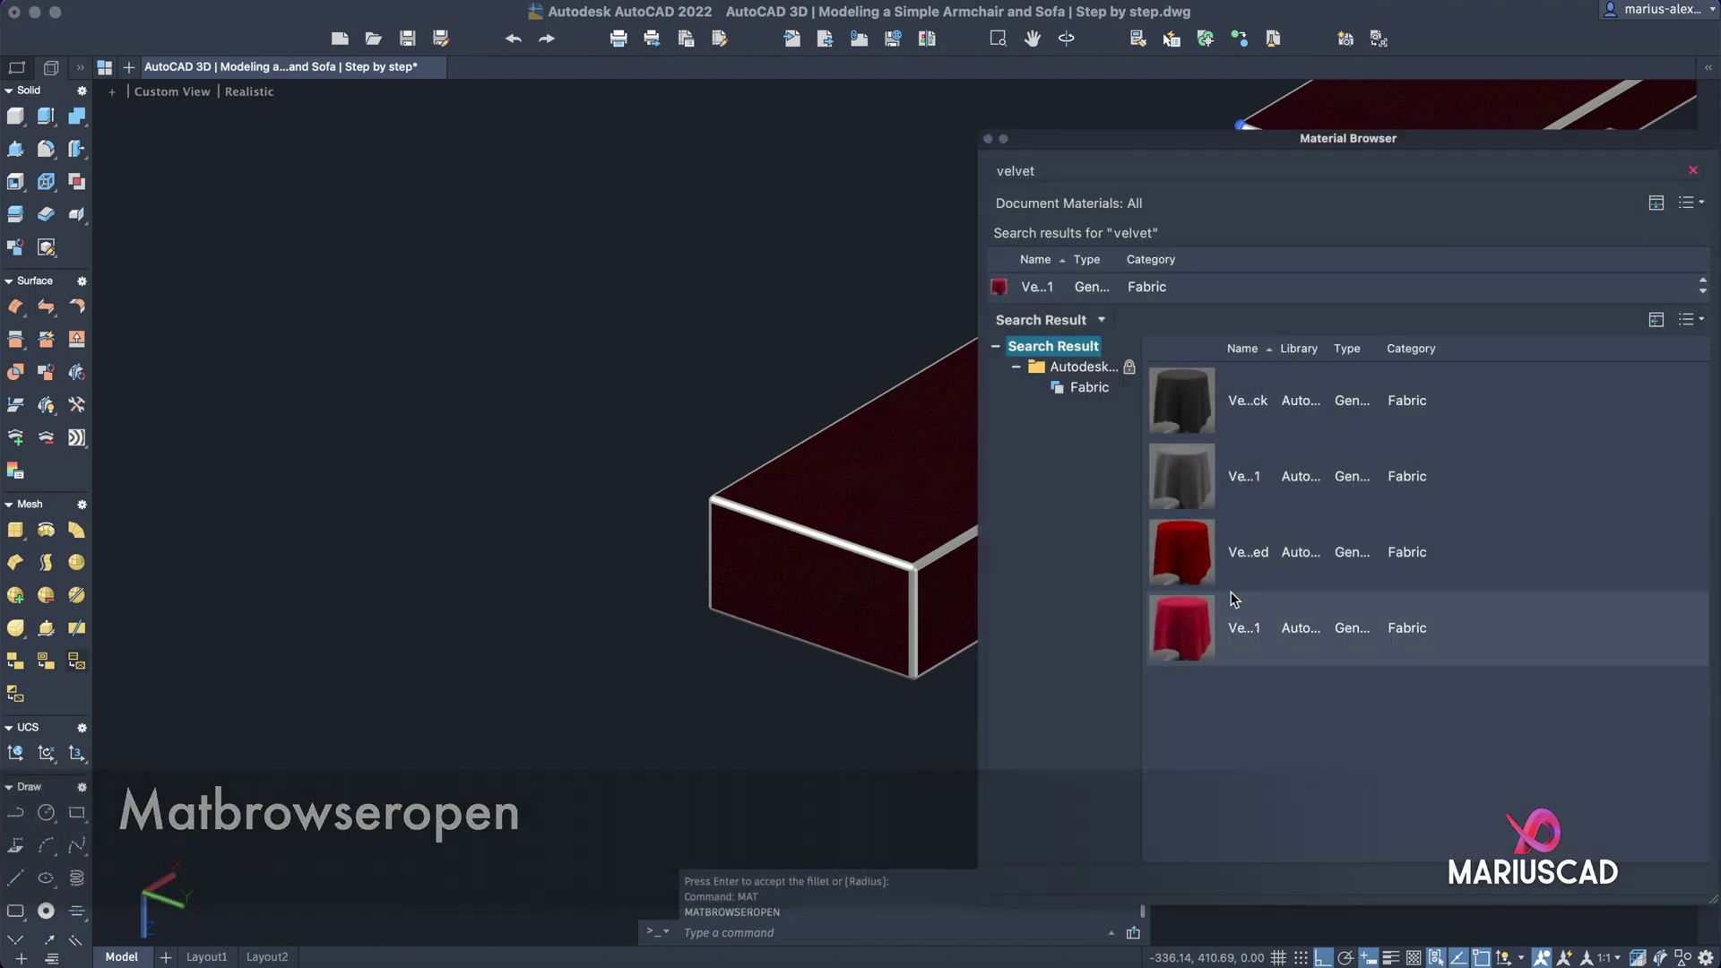
click(1265, 632)
click(931, 566)
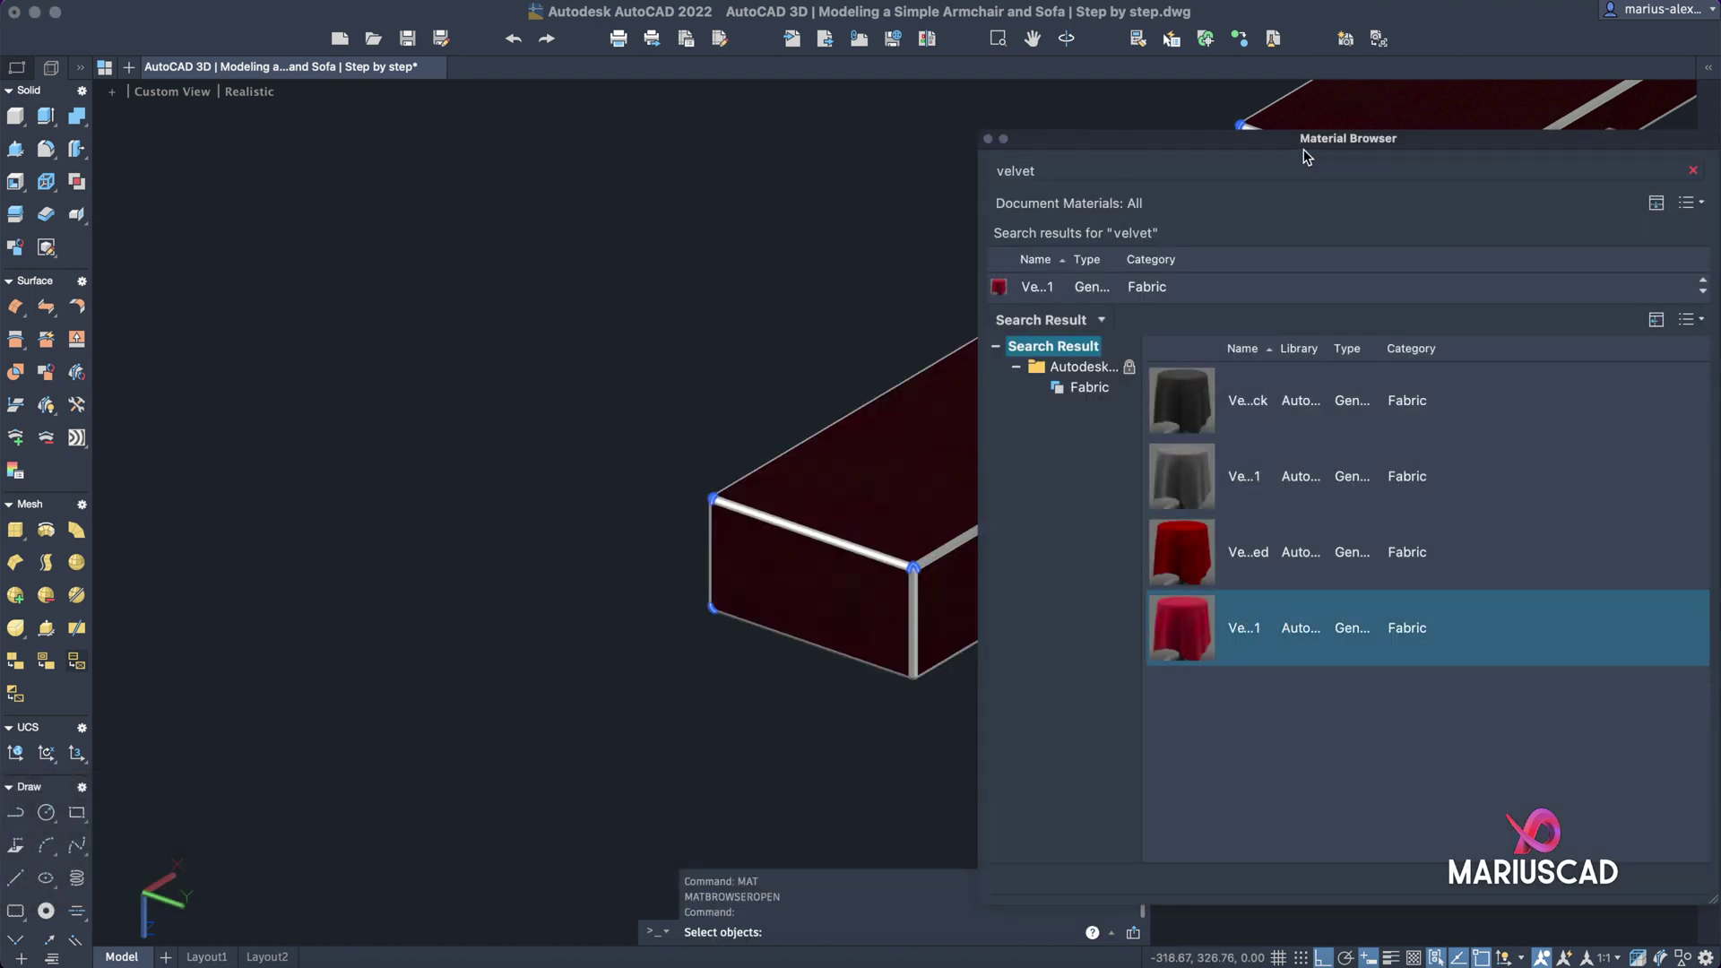
drag(1303, 146, 227, 211)
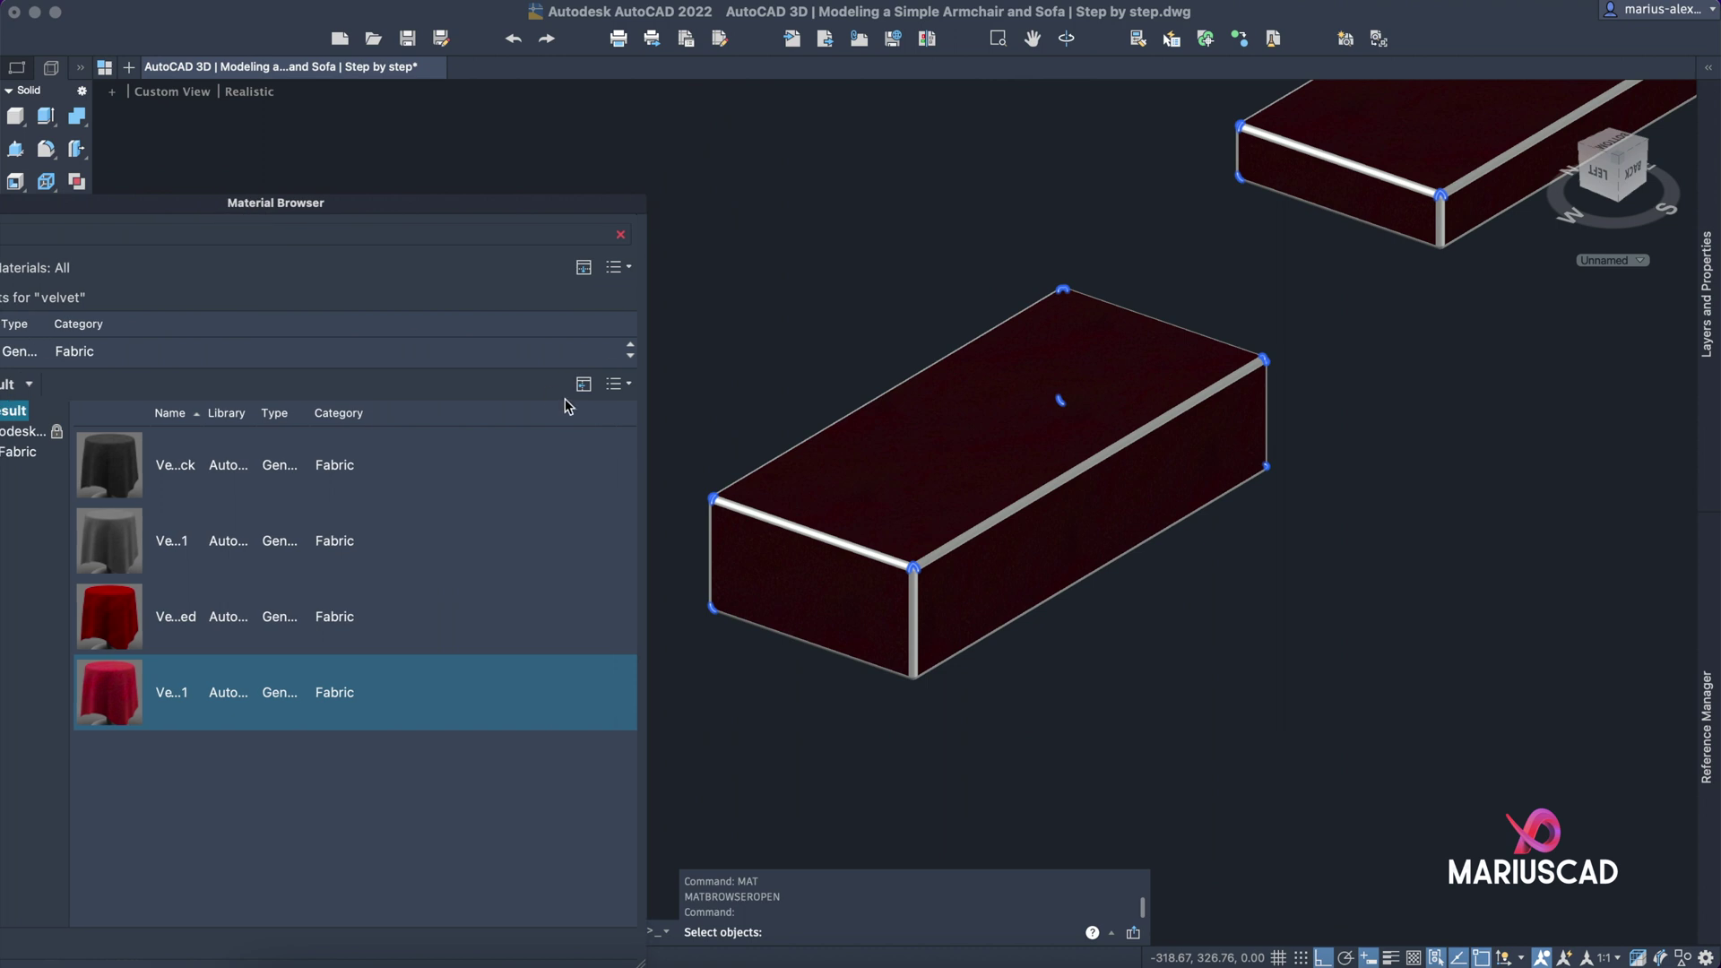
click(788, 448)
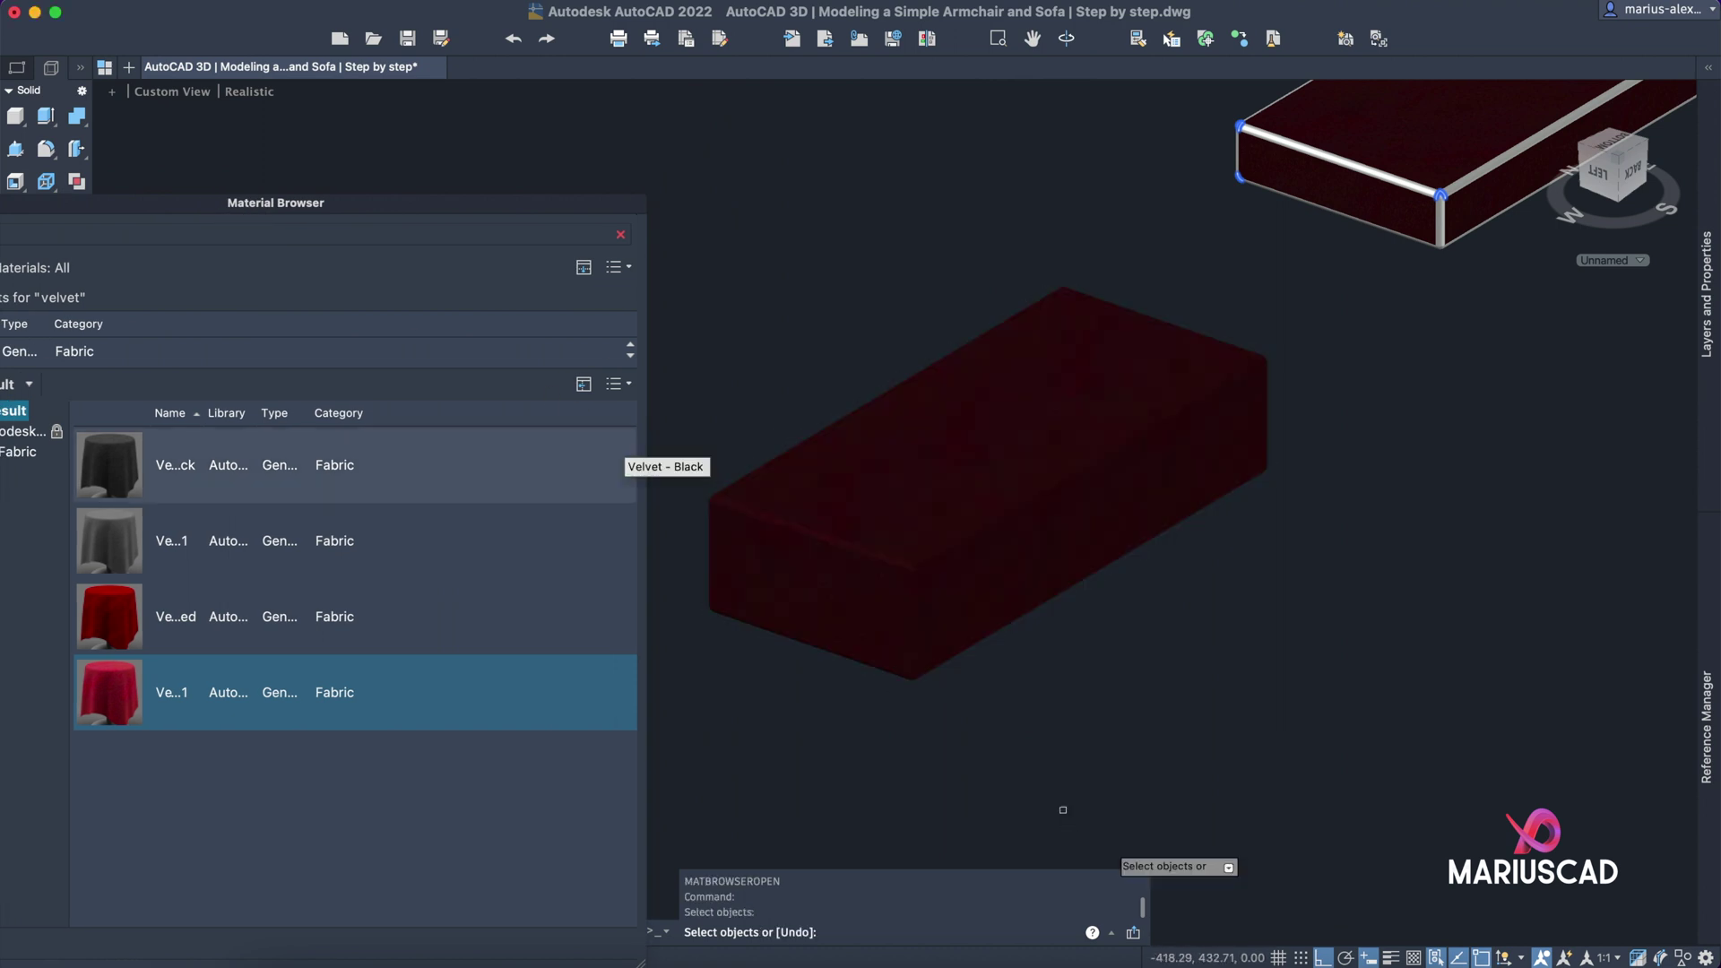
click(1410, 184)
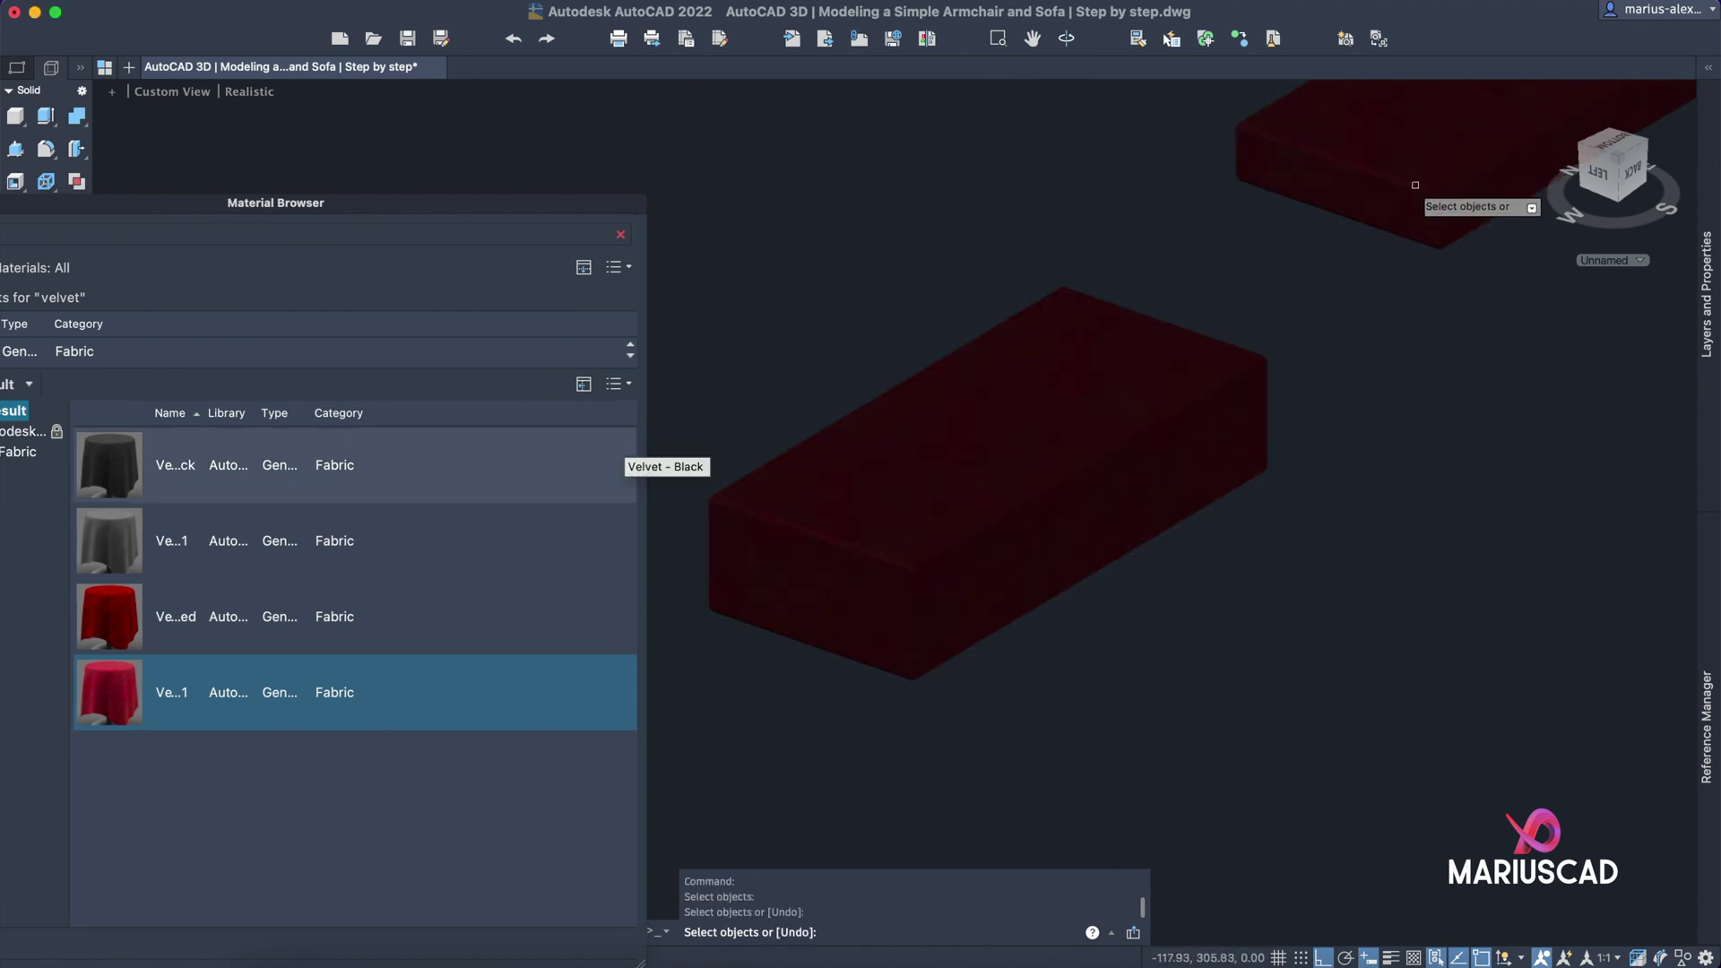
double_click(159, 205)
click(420, 153)
key(Escape)
middle_drag(1402, 381, 1249, 473)
key(Escape)
scroll(1396, 371, down, 1)
middle_drag(1478, 389, 1140, 568)
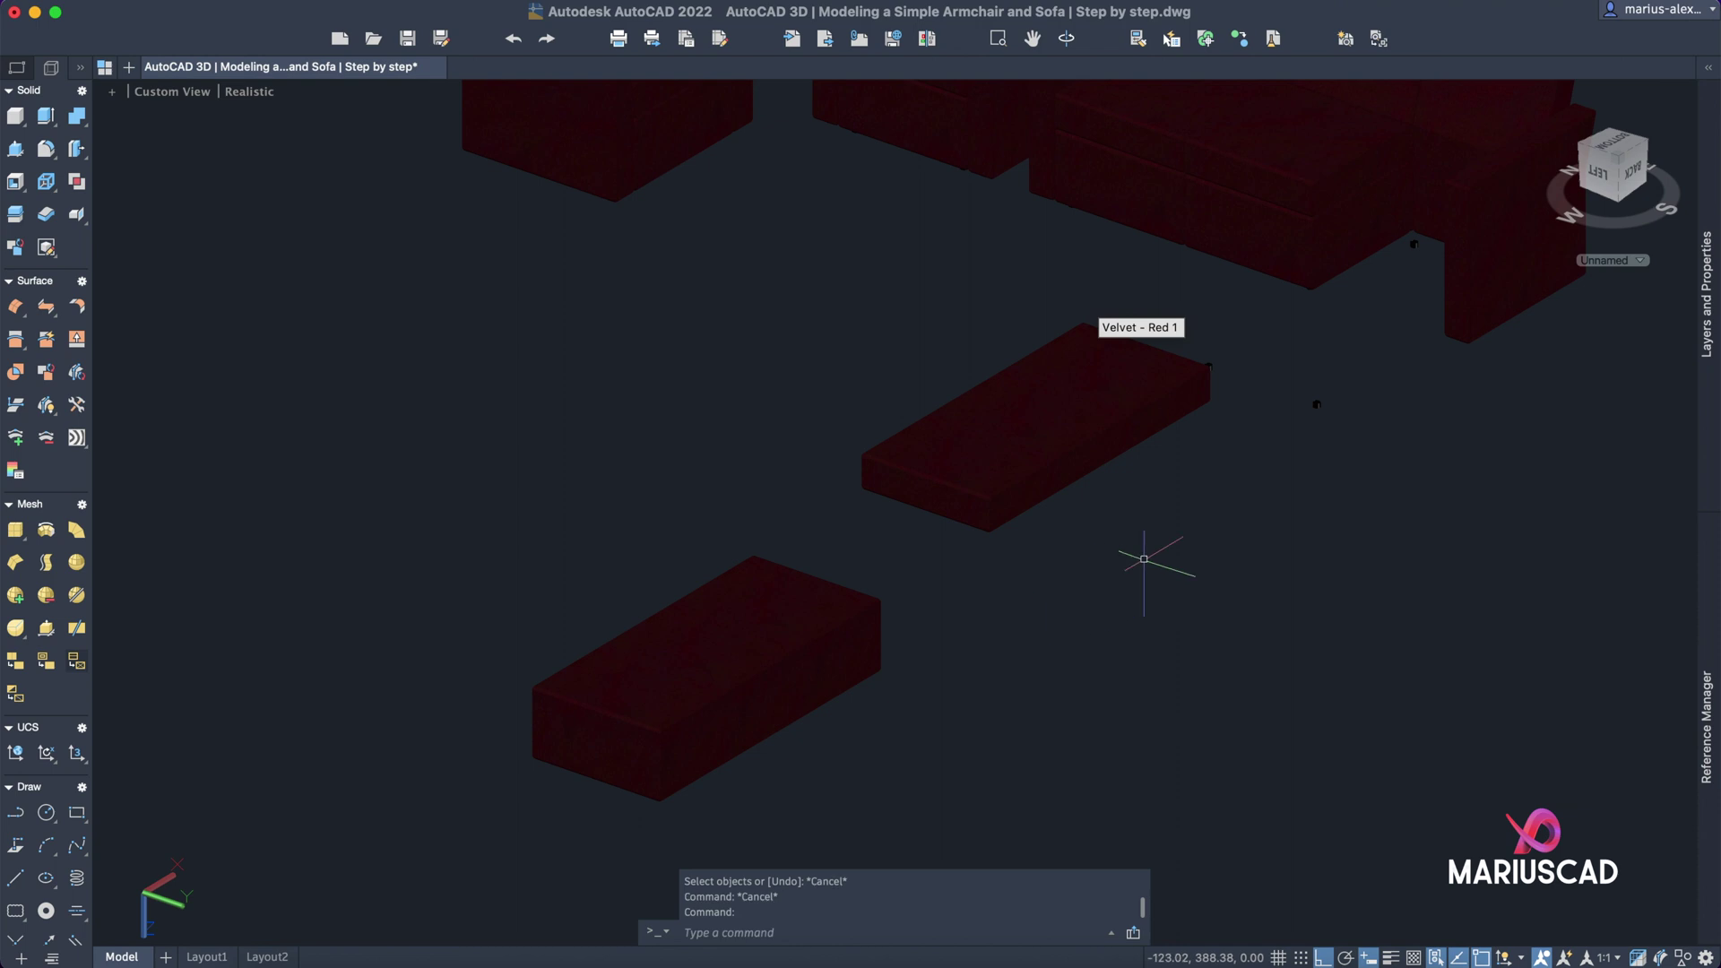
click(1141, 556)
click(1099, 339)
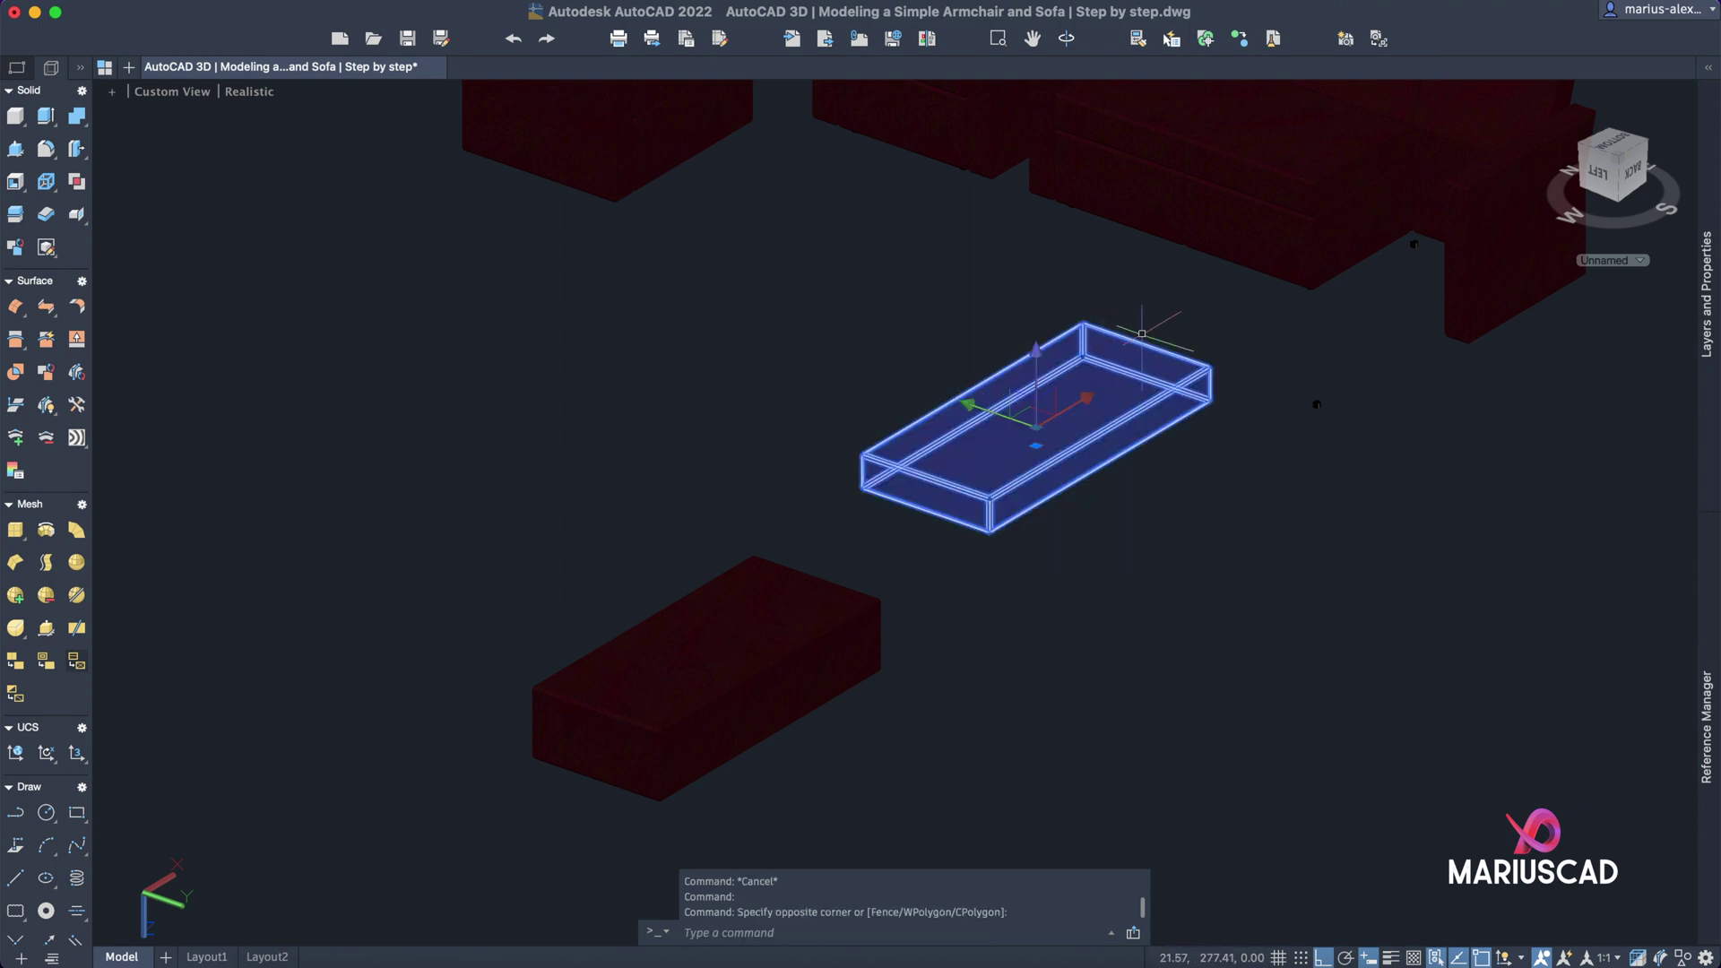
key(Escape)
- Move the filleted chaise cushion 200 units along the positive X axis, back into the sofa
click(1165, 562)
click(1044, 381)
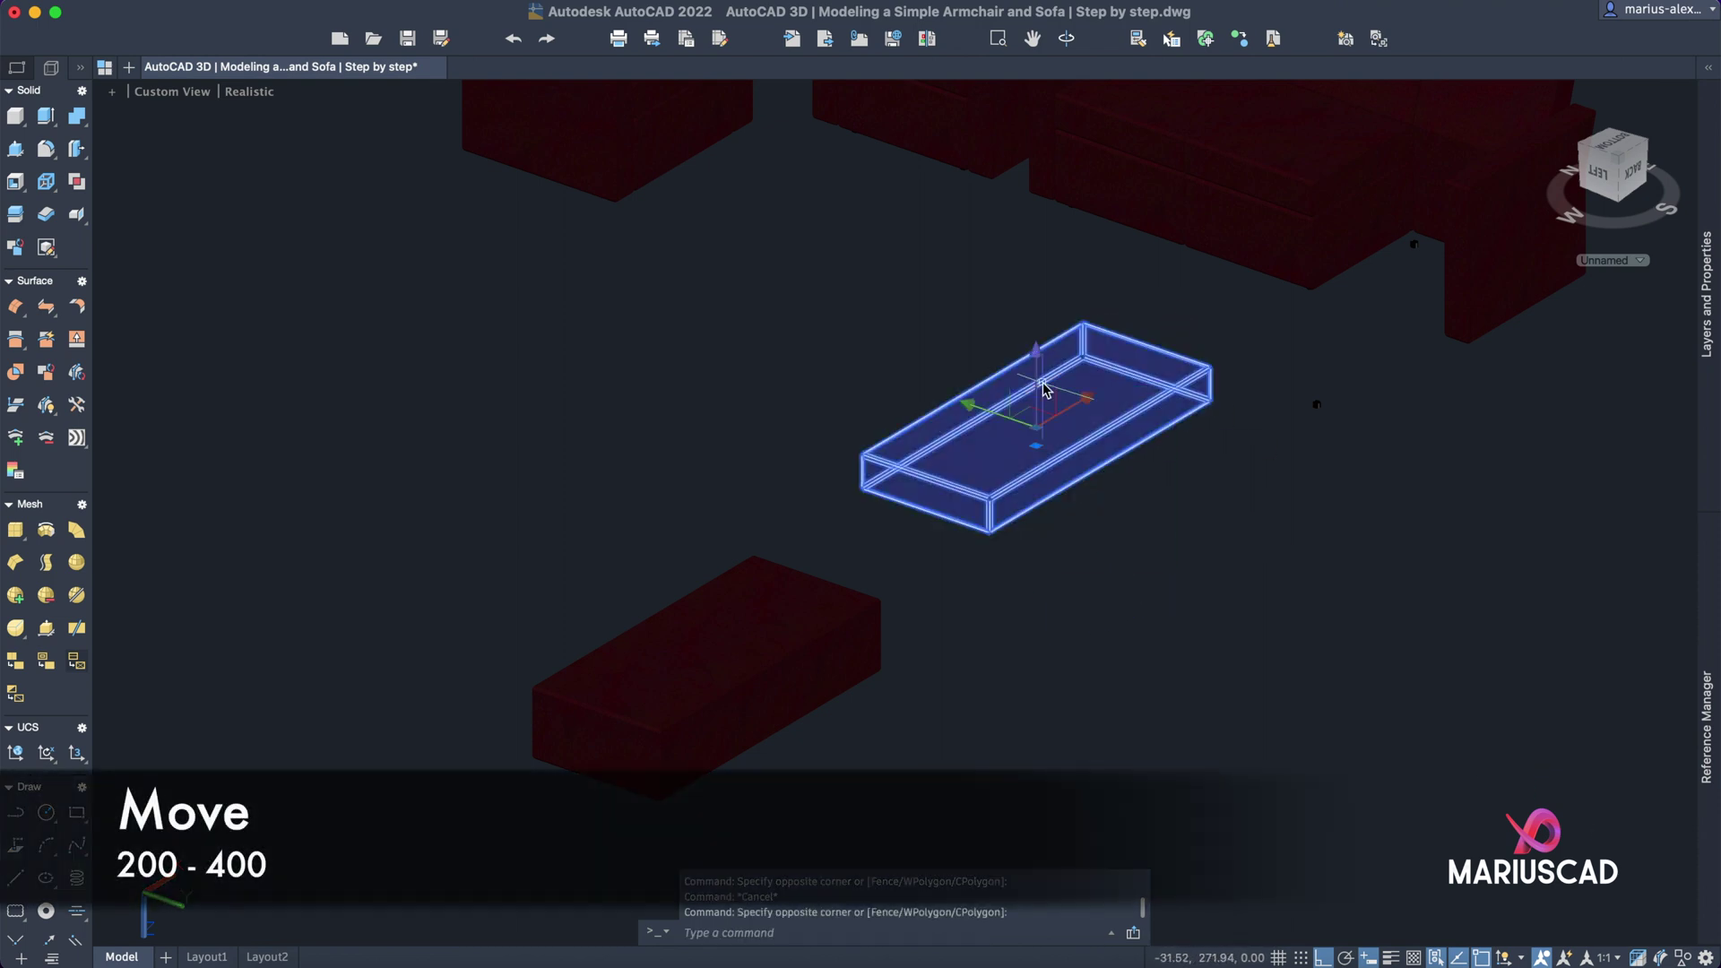
text(m)
key(Return)
click(1142, 617)
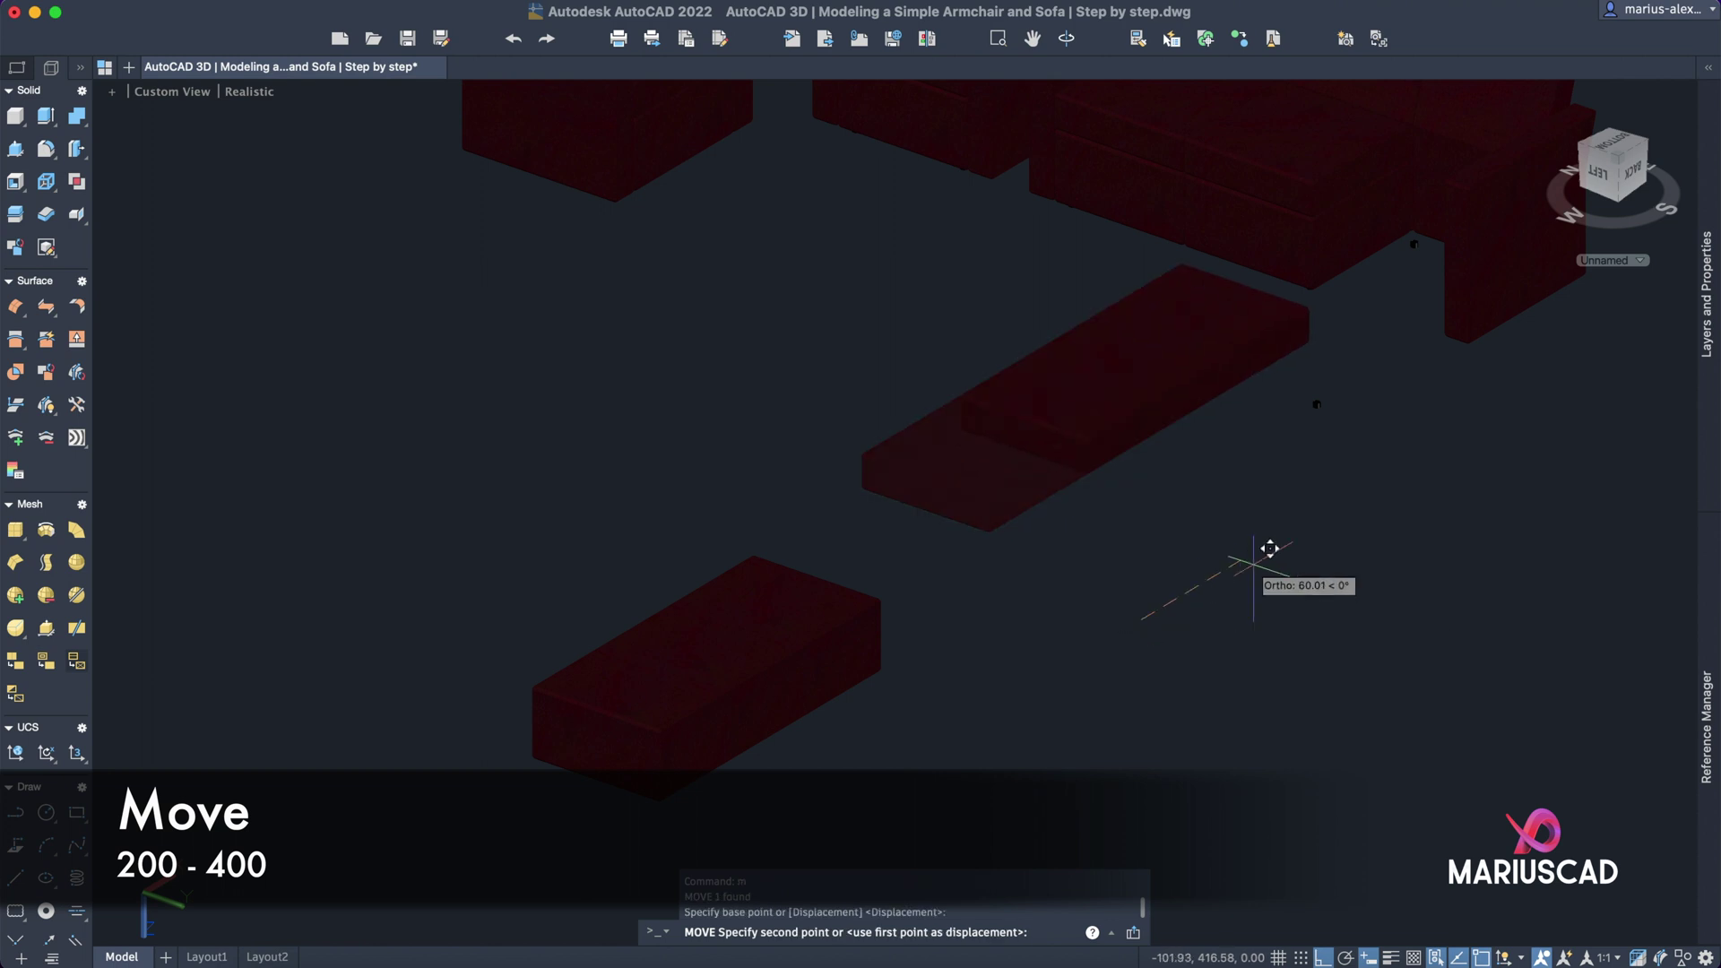
text(200)
key(Return)
key(Escape)
- Move the filleted chaise base 400 units along the positive X axis, back under its cushion
click(991, 702)
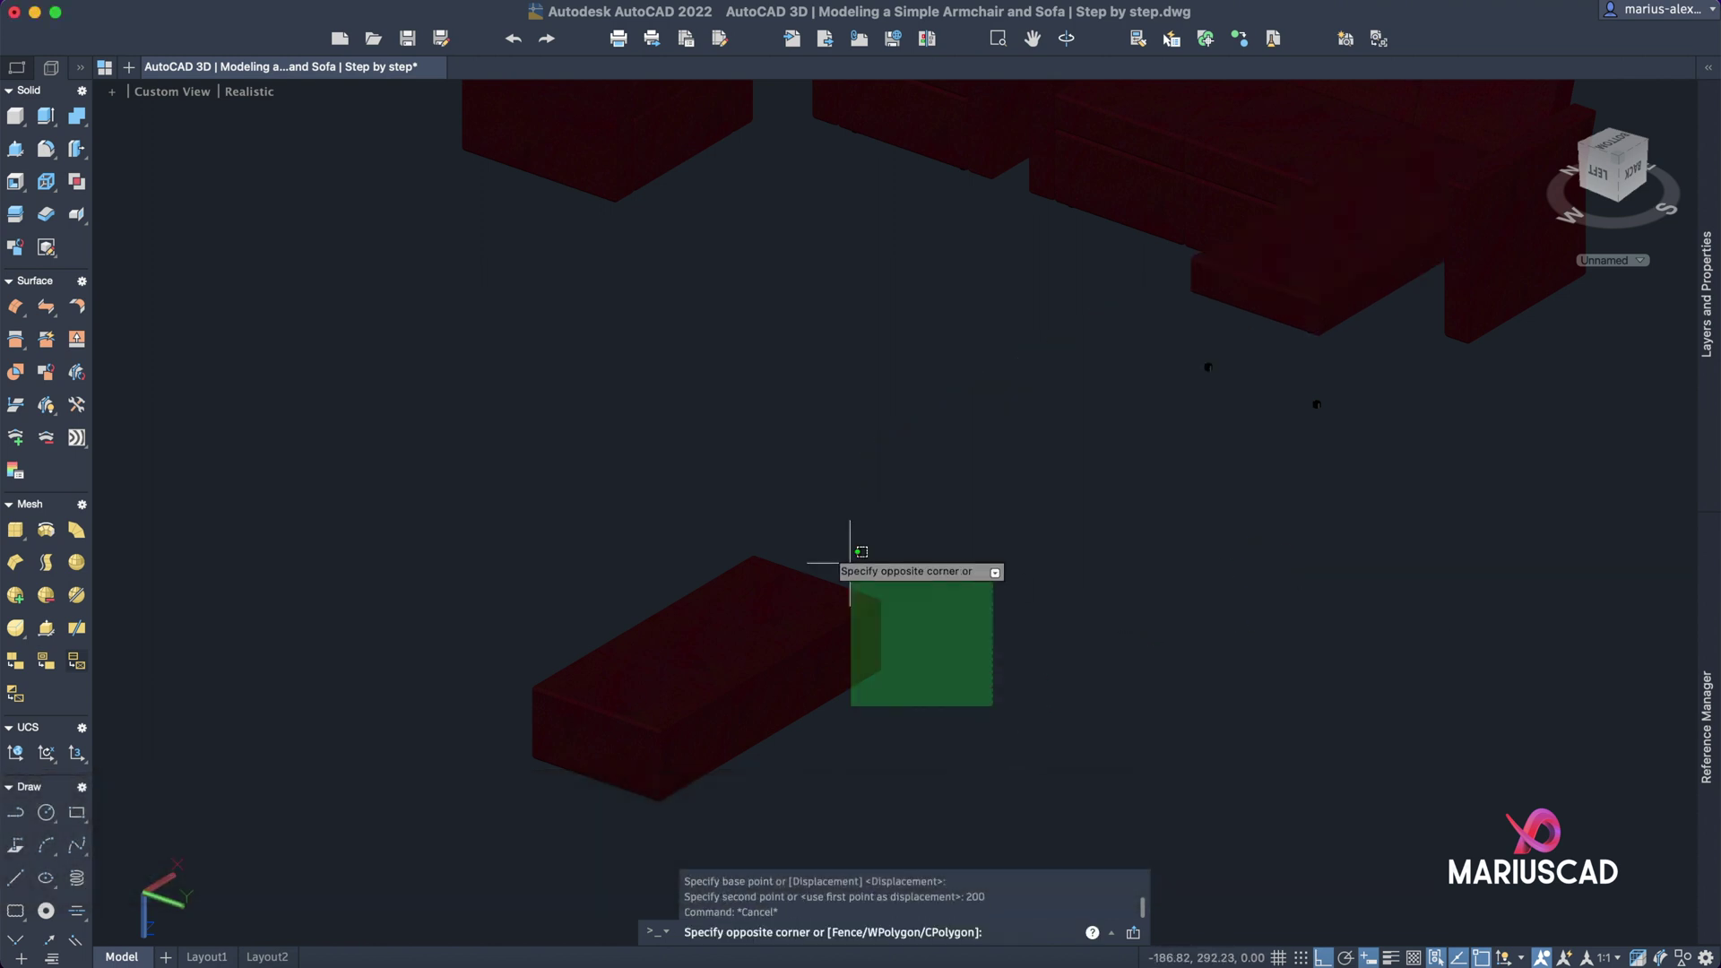
click(824, 545)
text(m)
key(Return)
click(1122, 725)
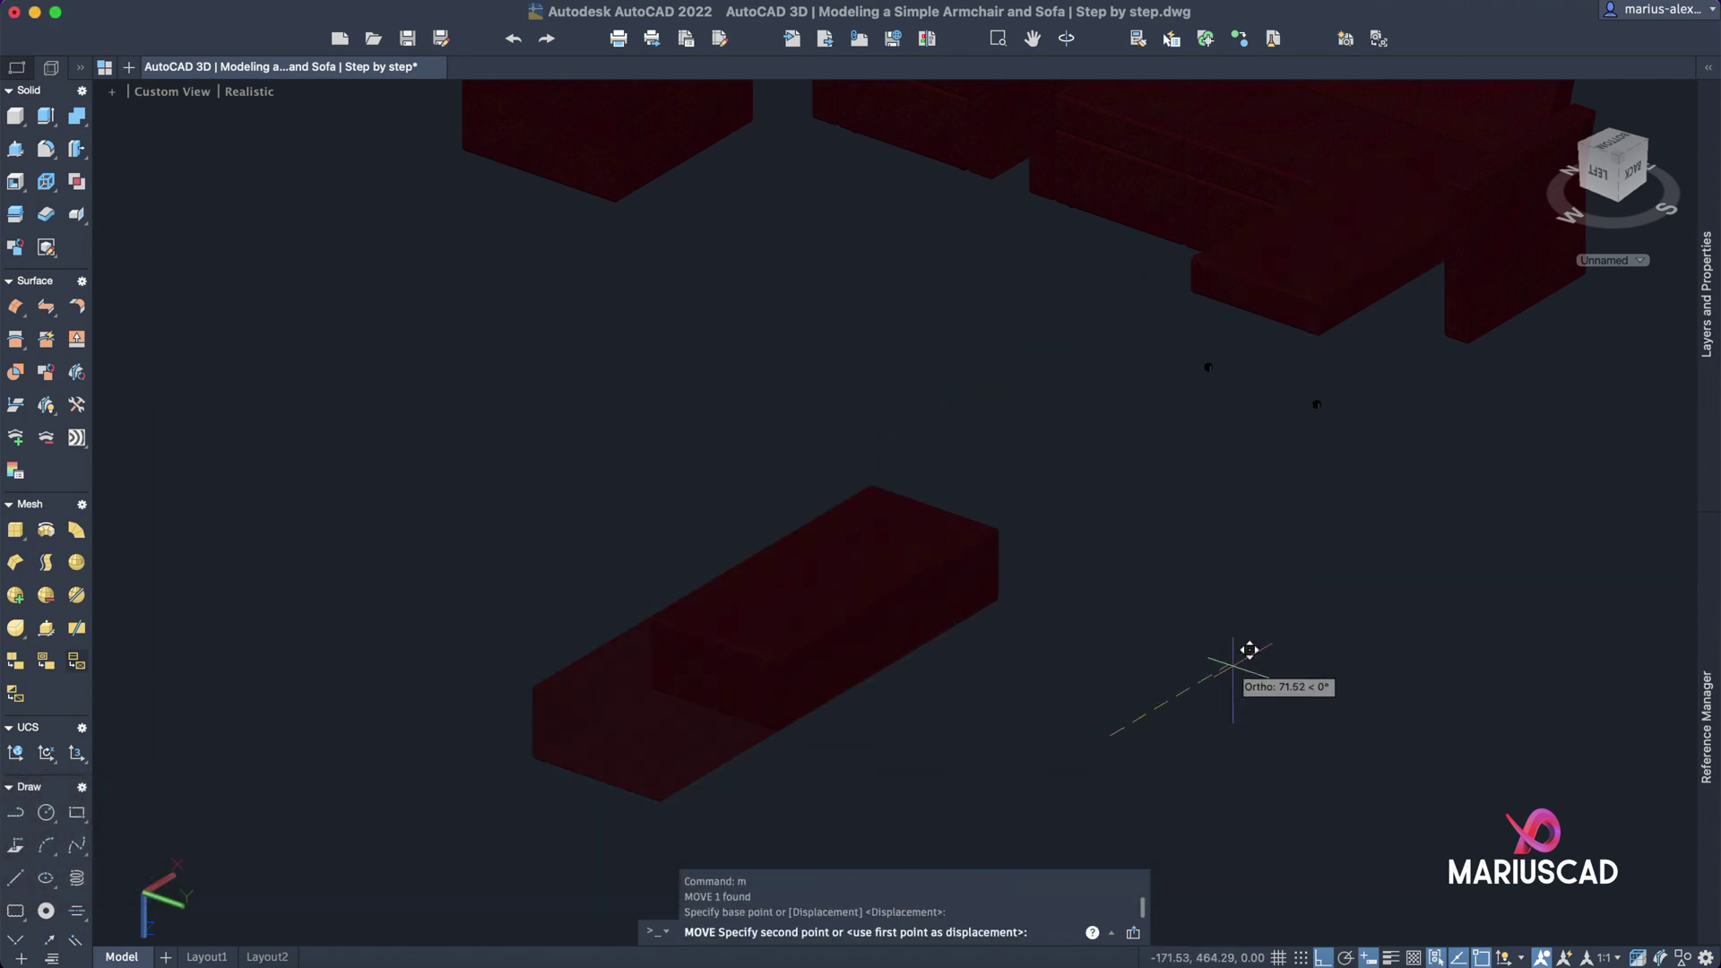
text(400)
key(Return)
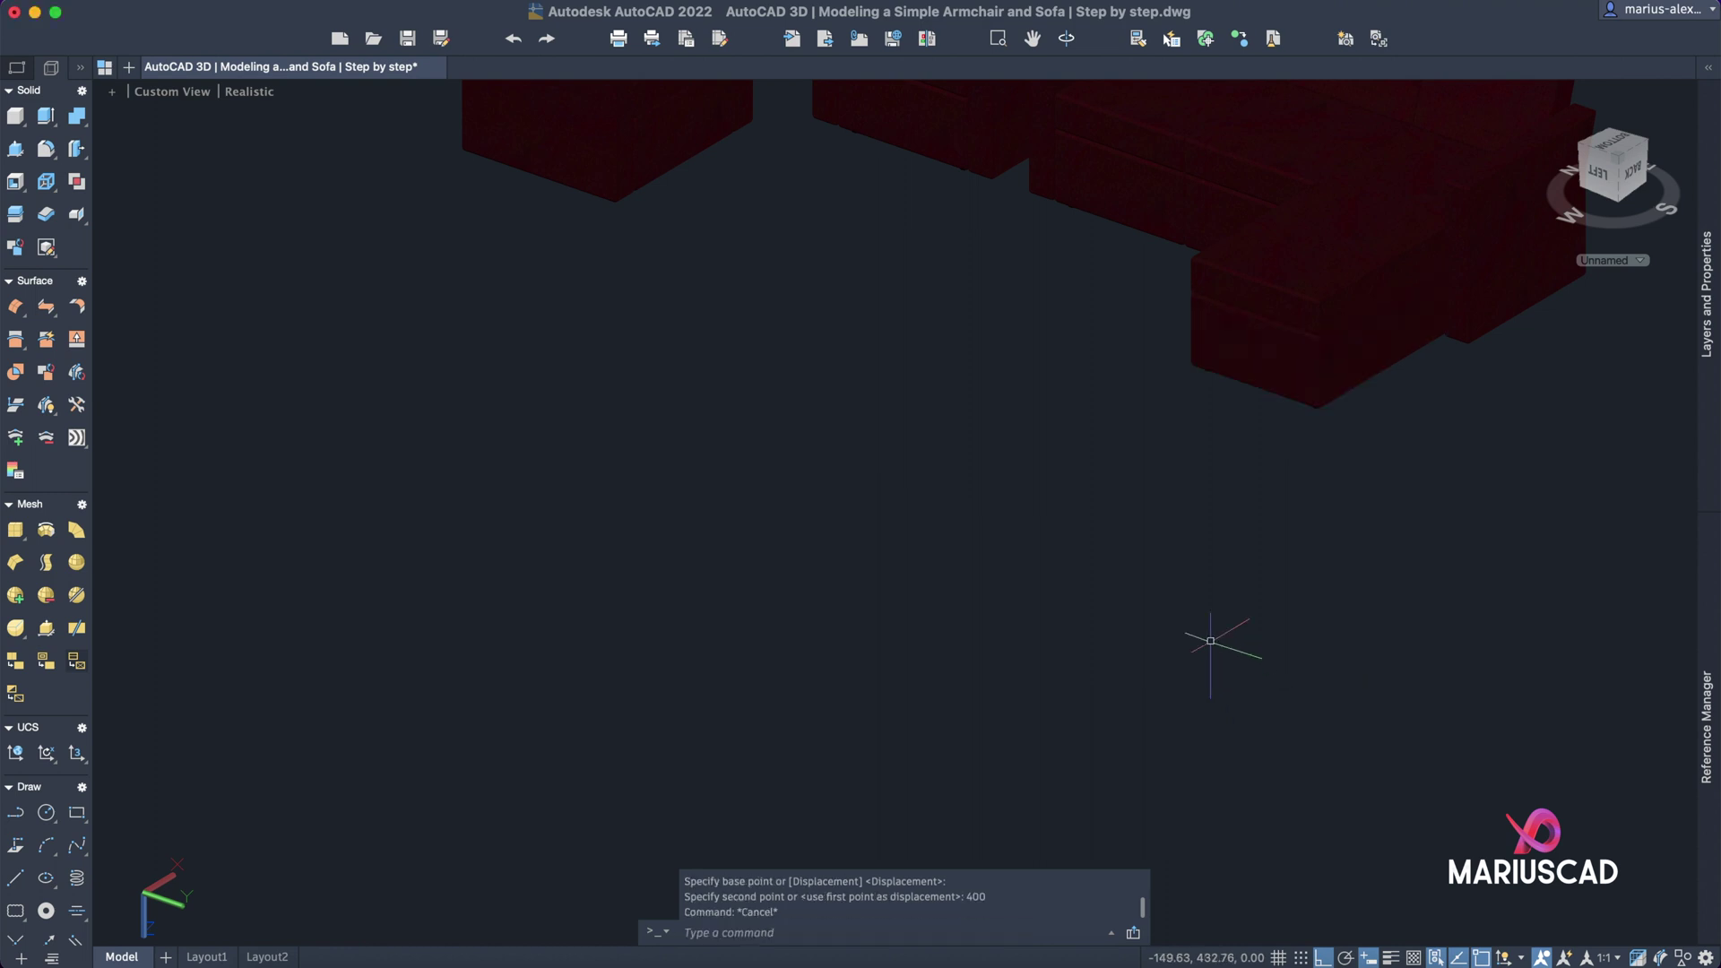
- Restore the home view of the furniture set and switch it to parallel projection
middle_drag(750, 137, 941, 457)
click(1556, 106)
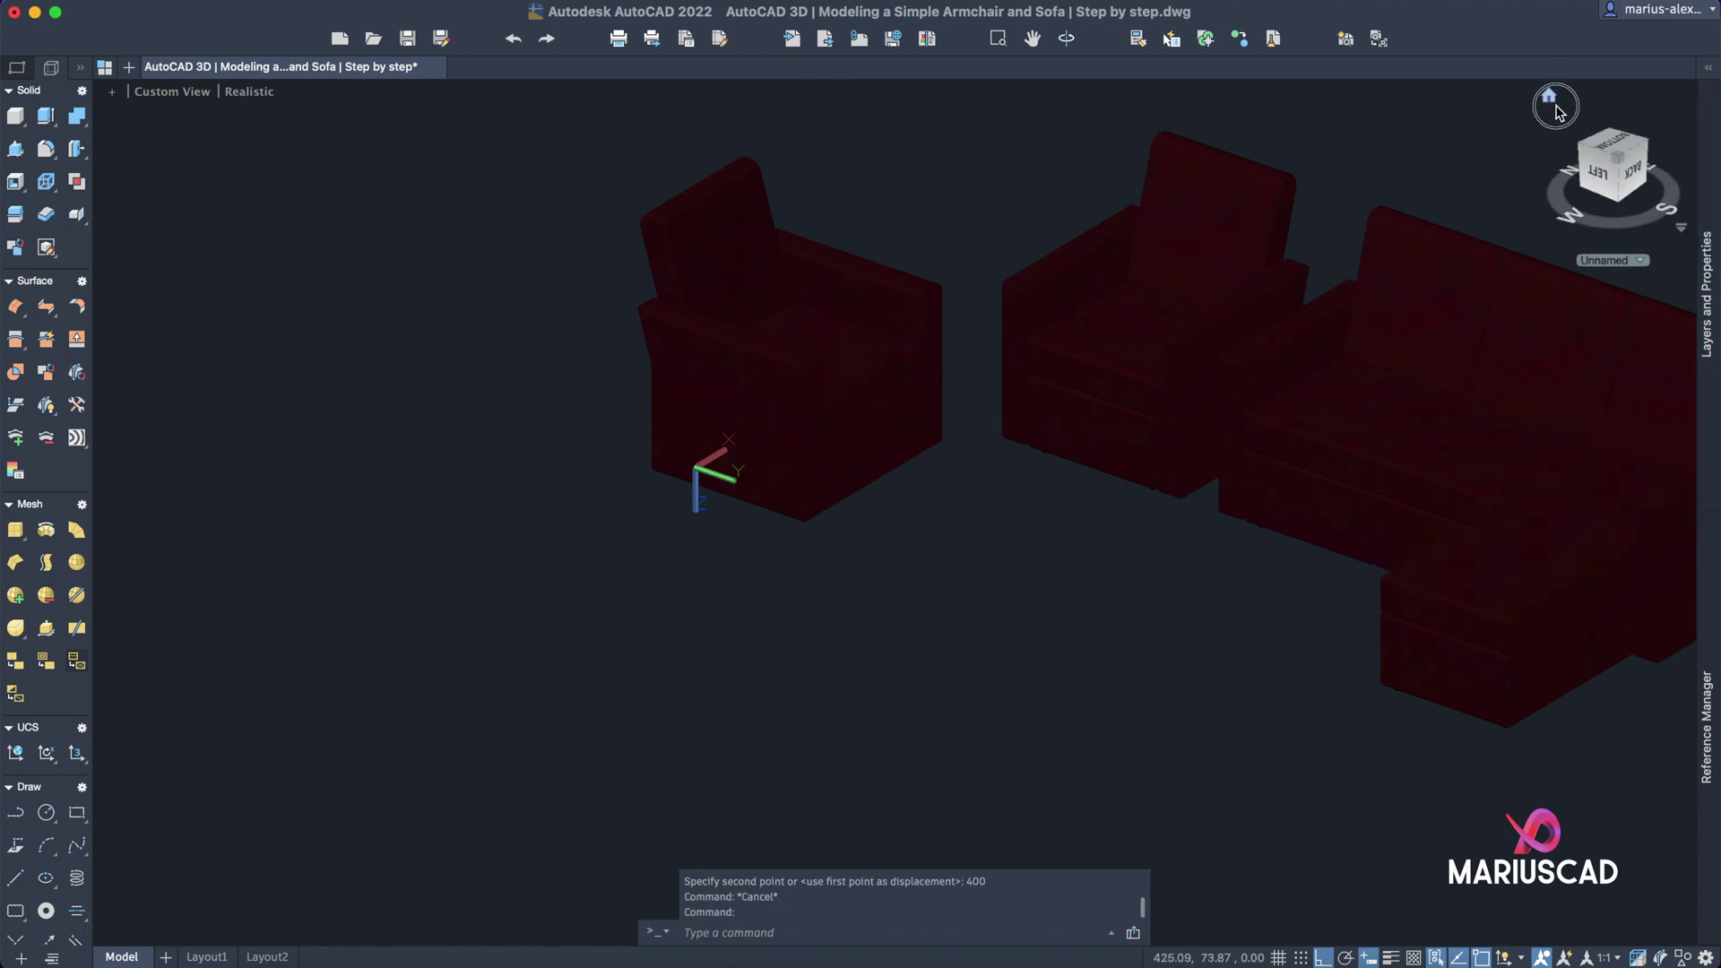
click(1556, 106)
right_click(1581, 175)
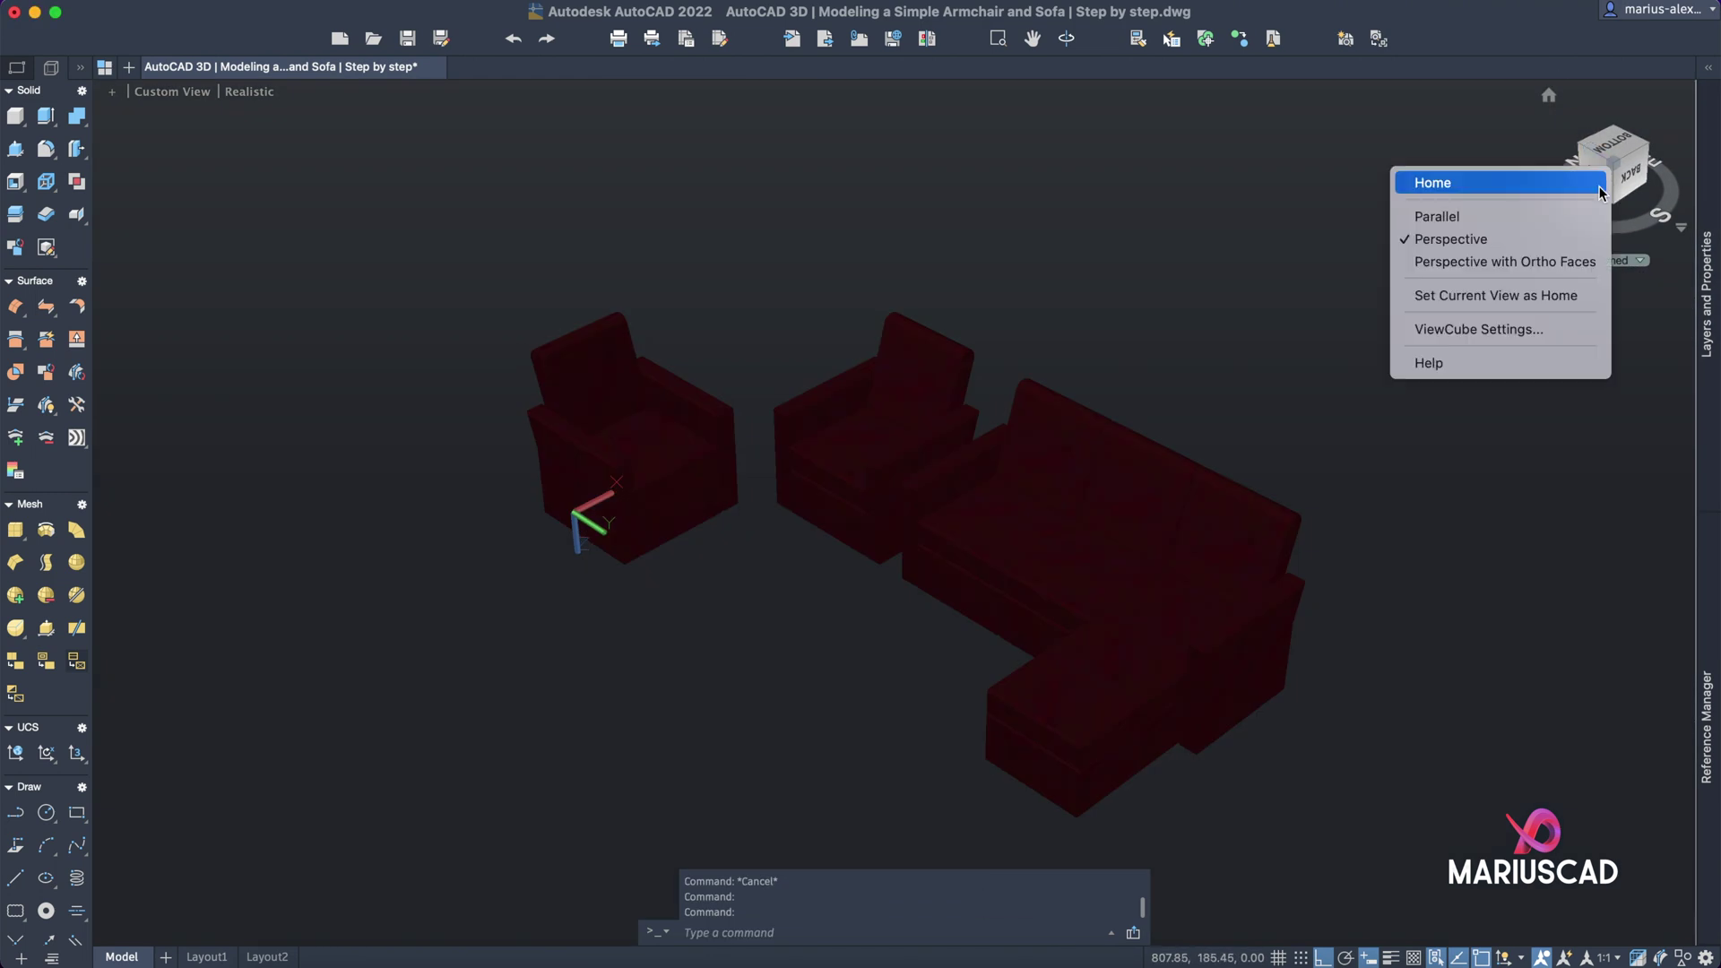
click(1561, 217)
- Orbit around the two armchairs and the chaise sofa to examine them from several sides and from below
shift+middle_drag(812, 685, 1147, 712)
shift+middle_drag(1248, 645, 1174, 658)
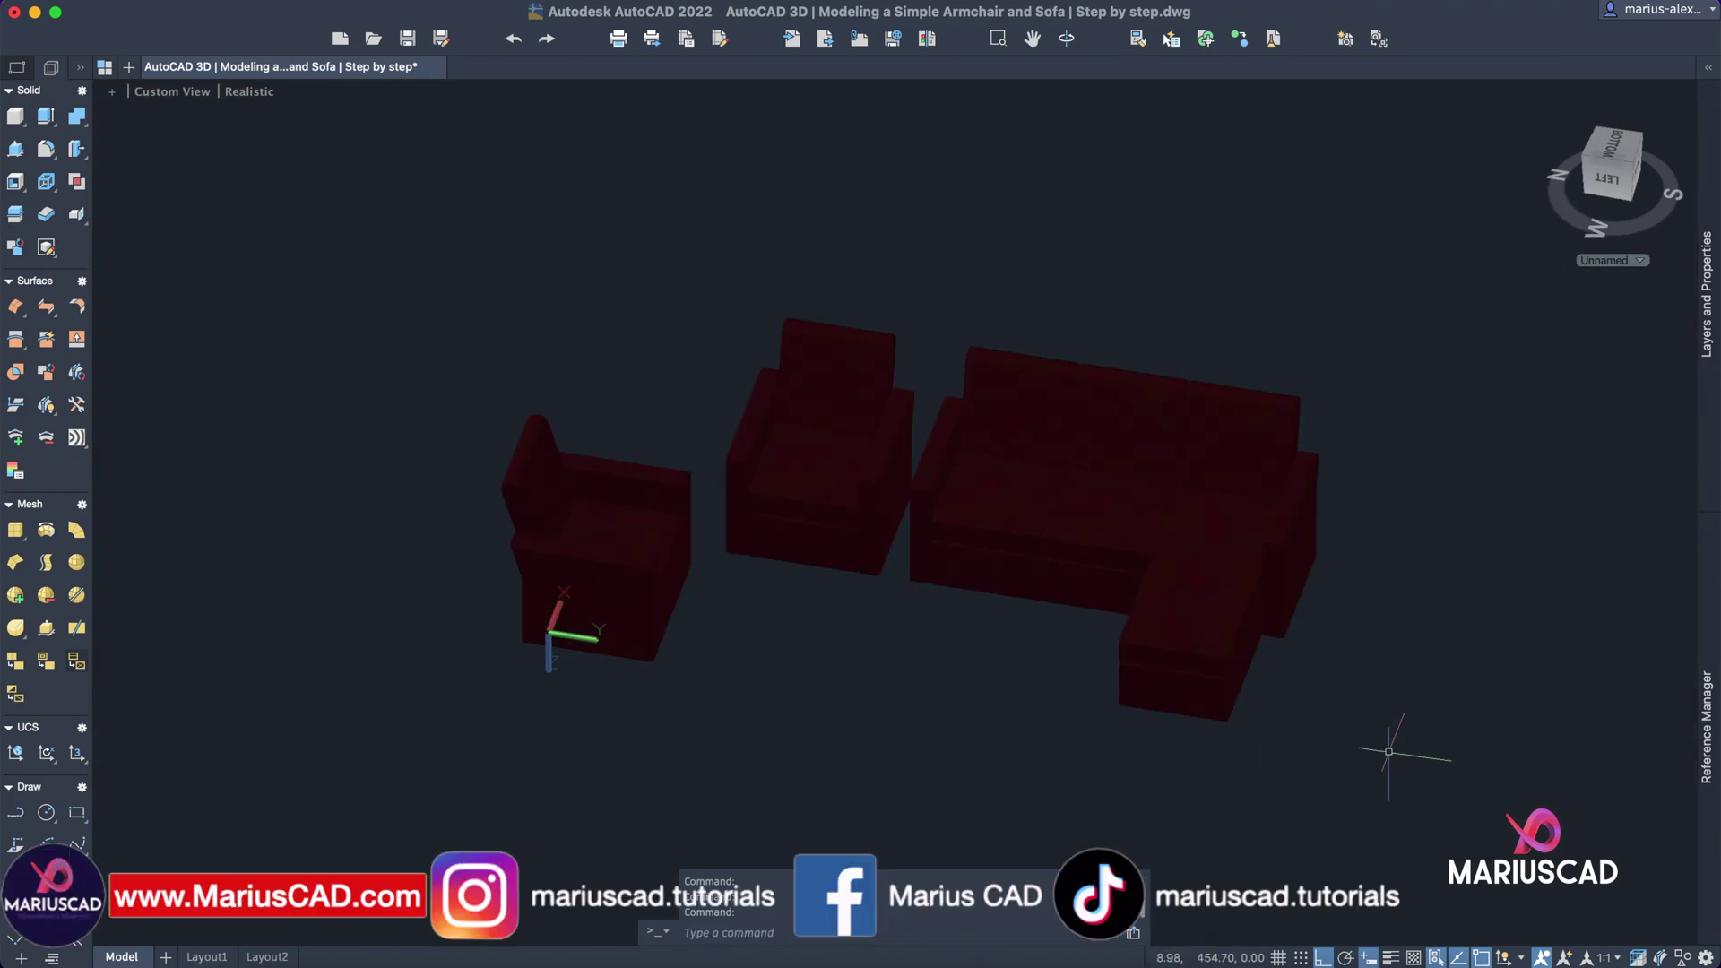
shift+middle_drag(1390, 749, 1237, 417)
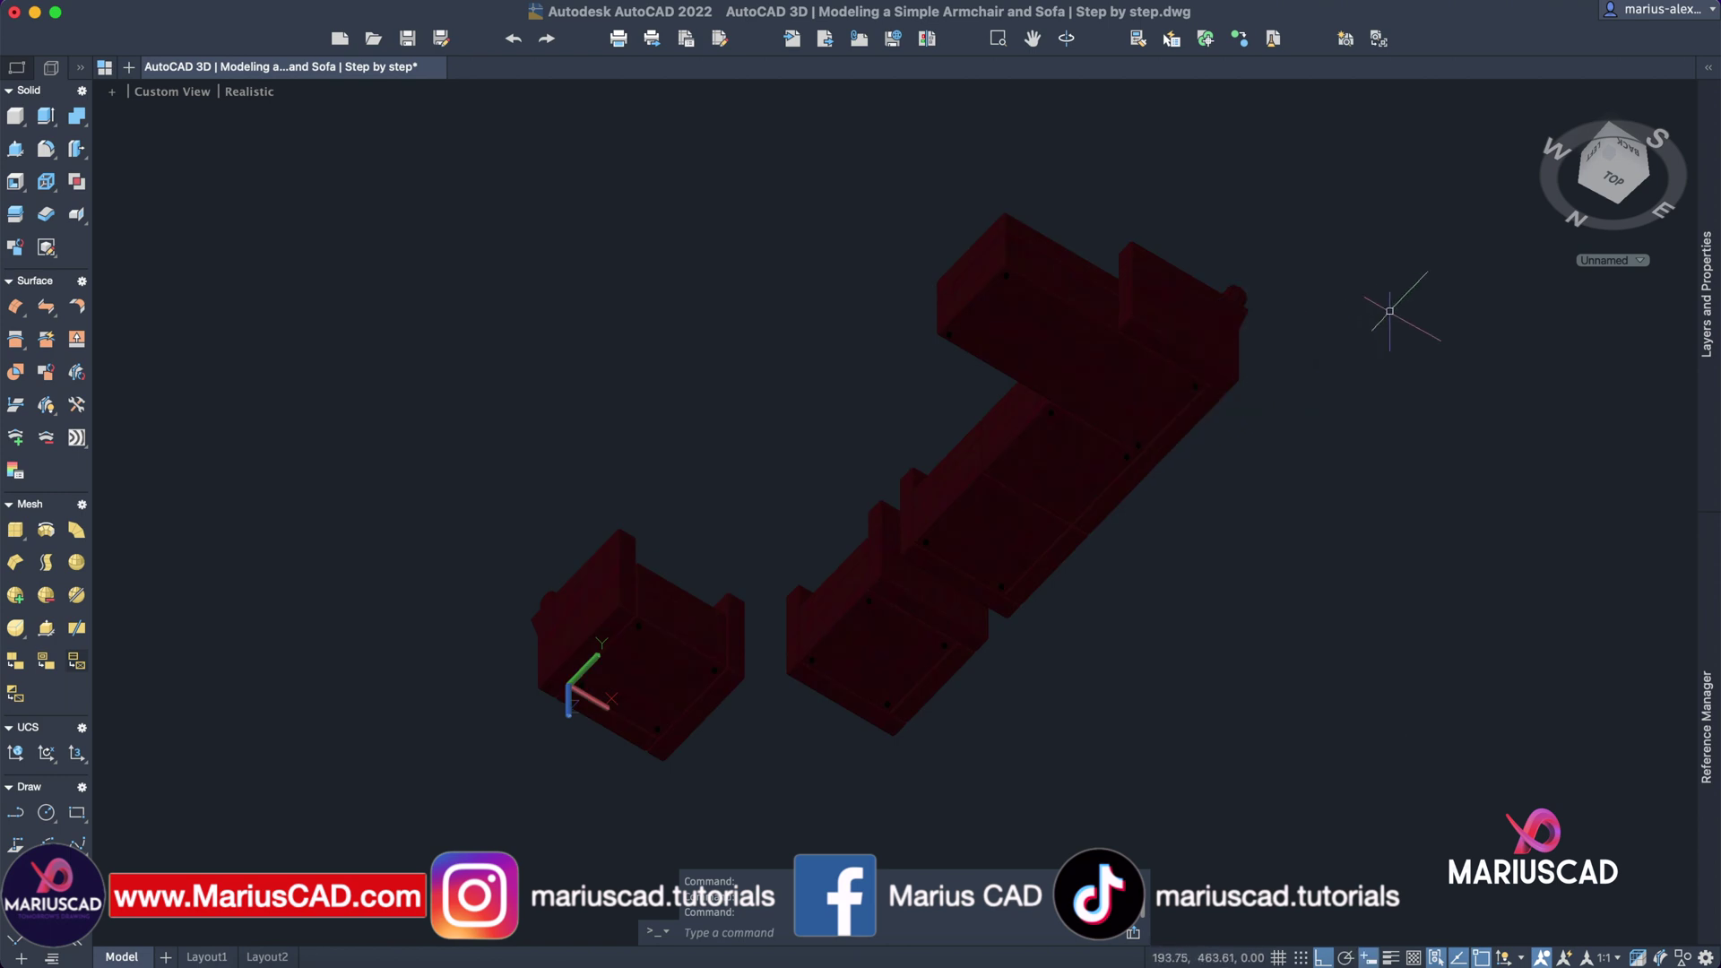
shift+middle_drag(1390, 308, 1631, 776)
scroll(1045, 576, up, 3)
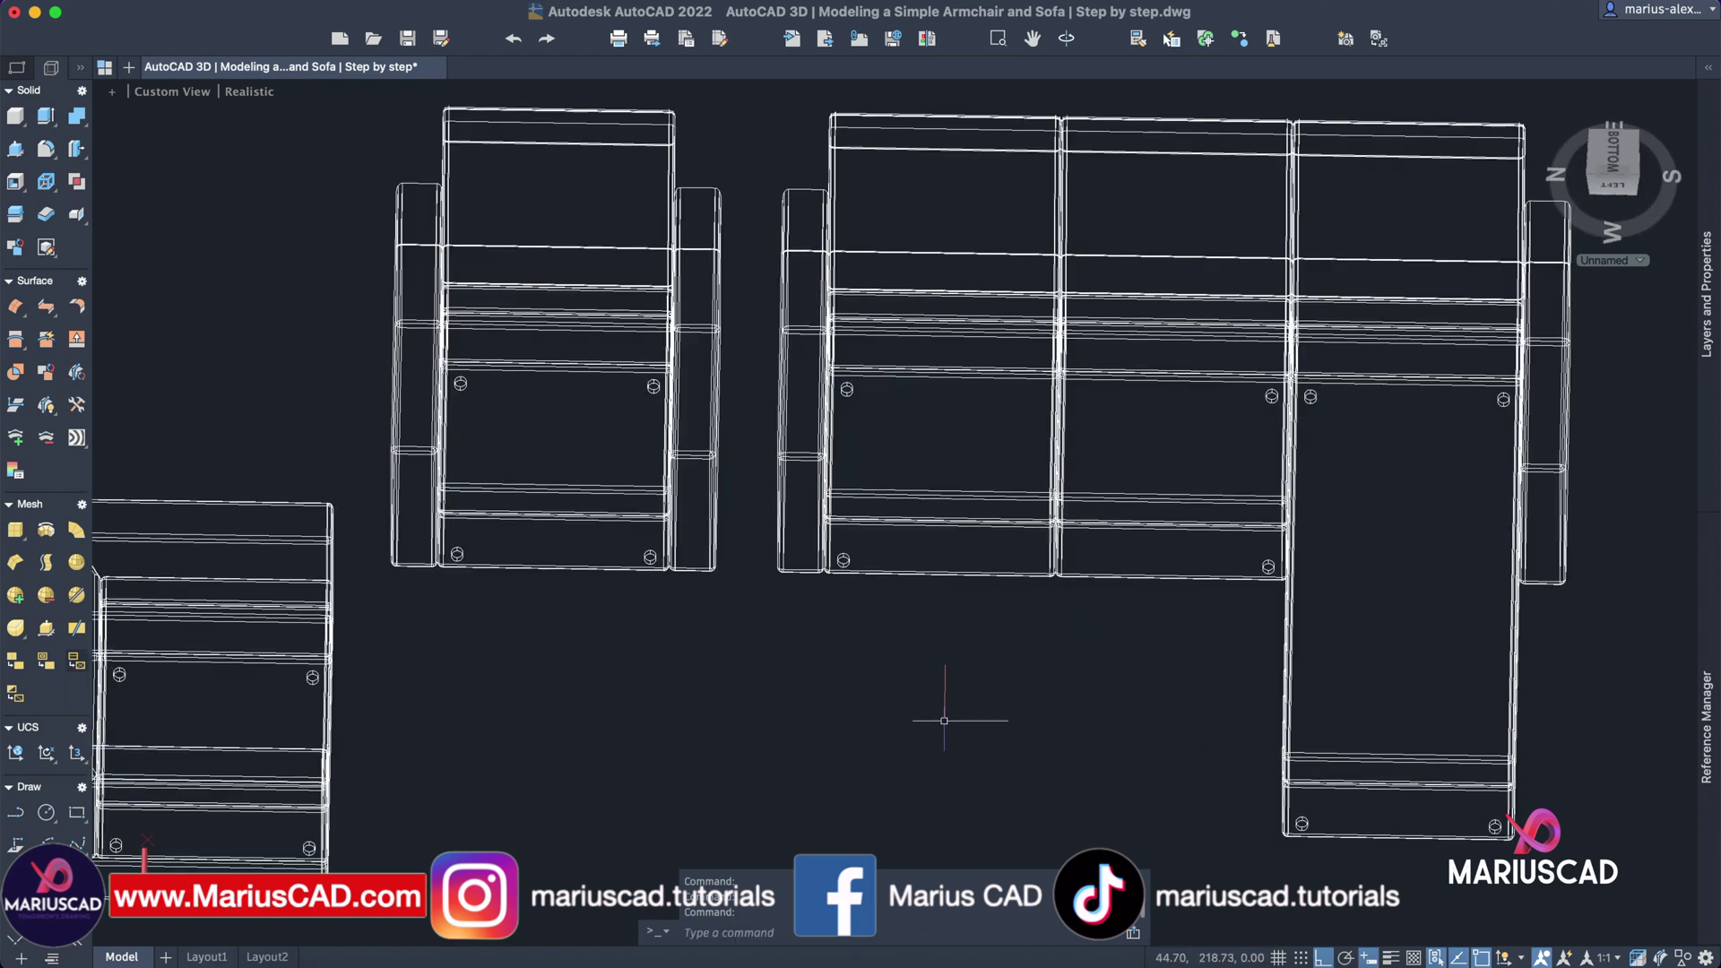
shift+middle_drag(1246, 806, 938, 728)
scroll(1125, 605, down, 3)
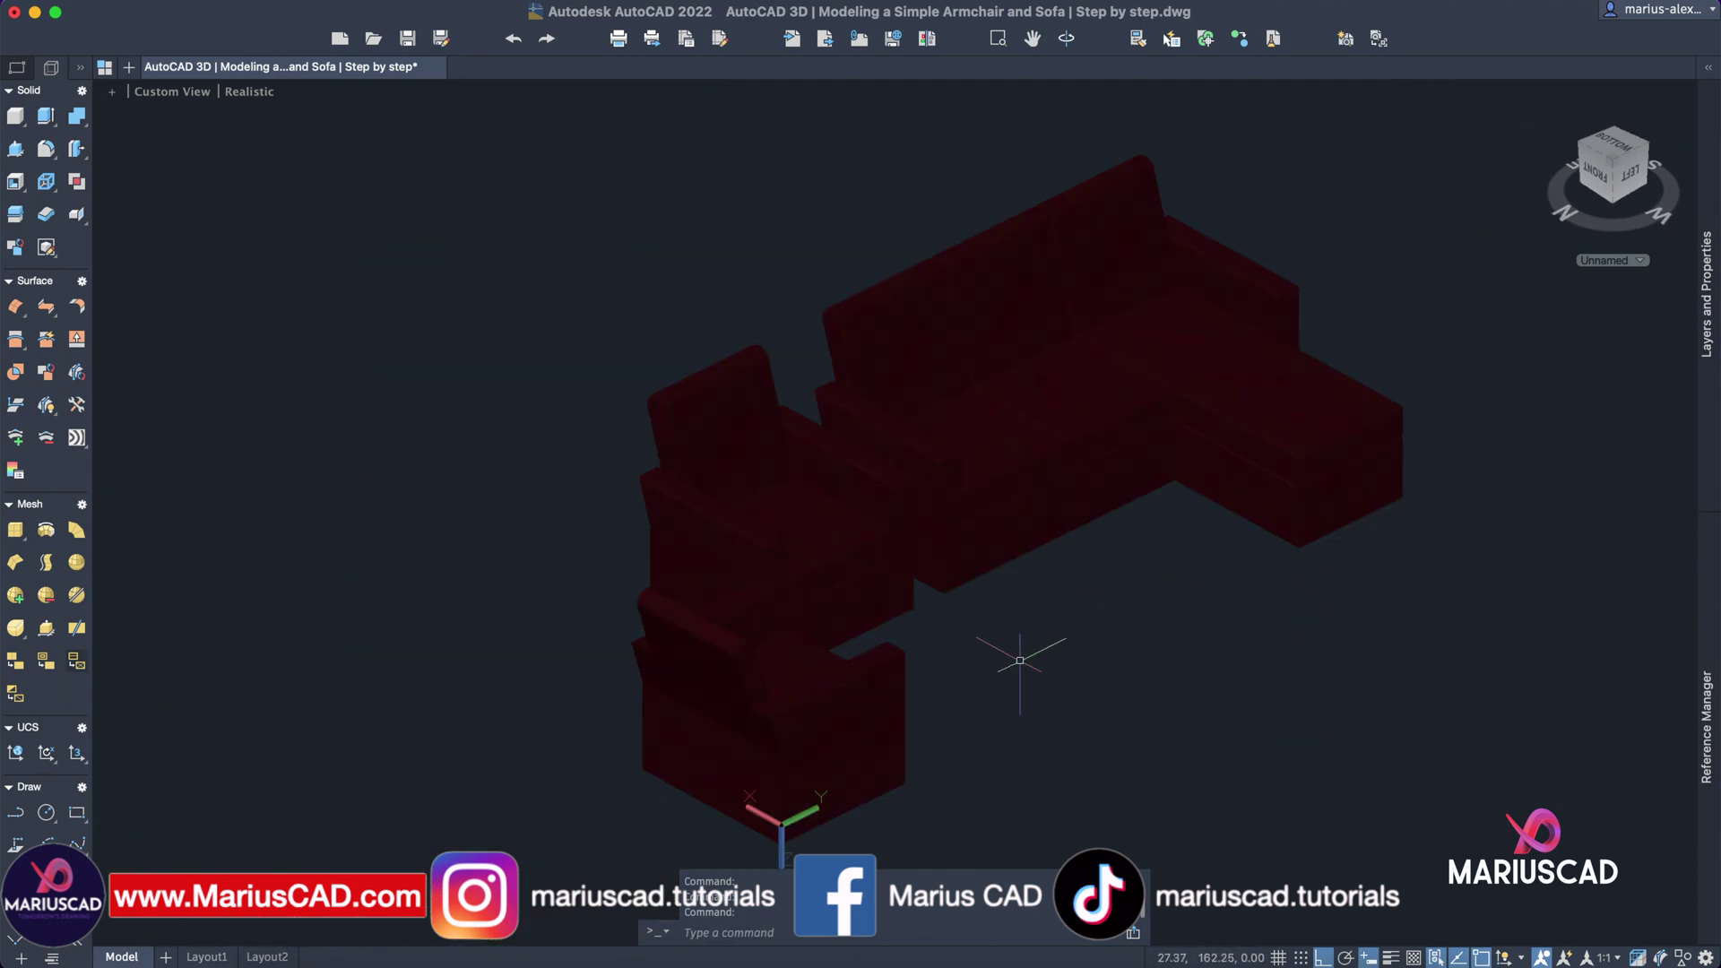
shift+middle_drag(1018, 660, 1192, 685)
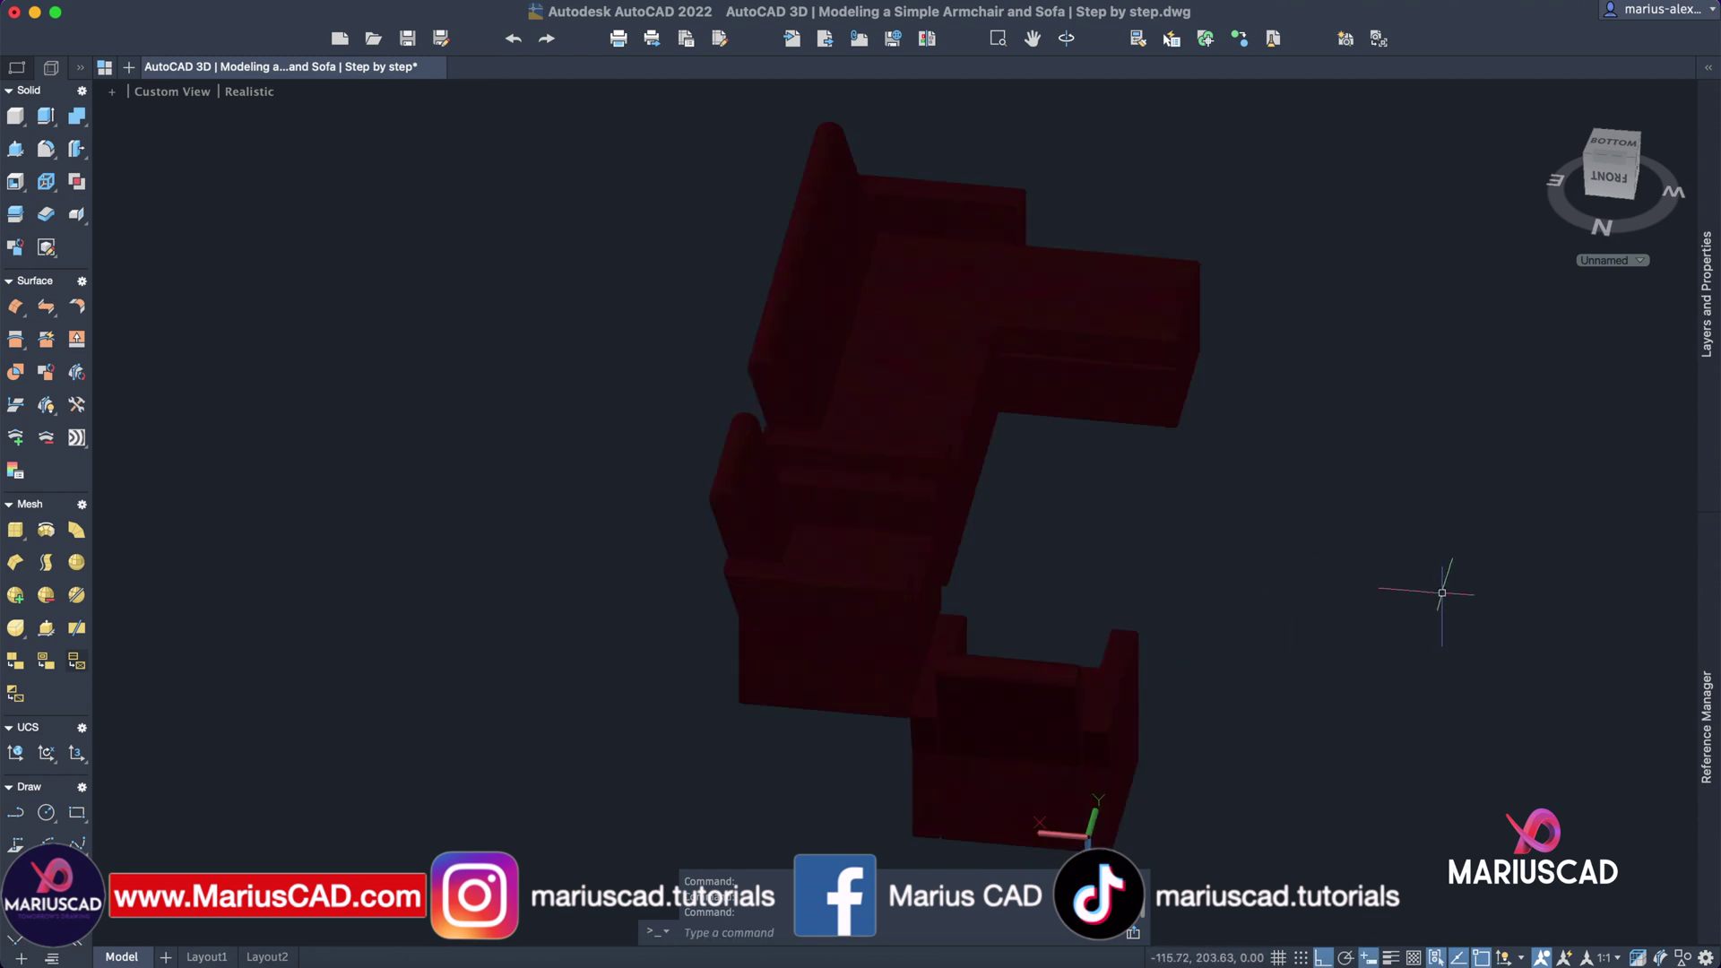